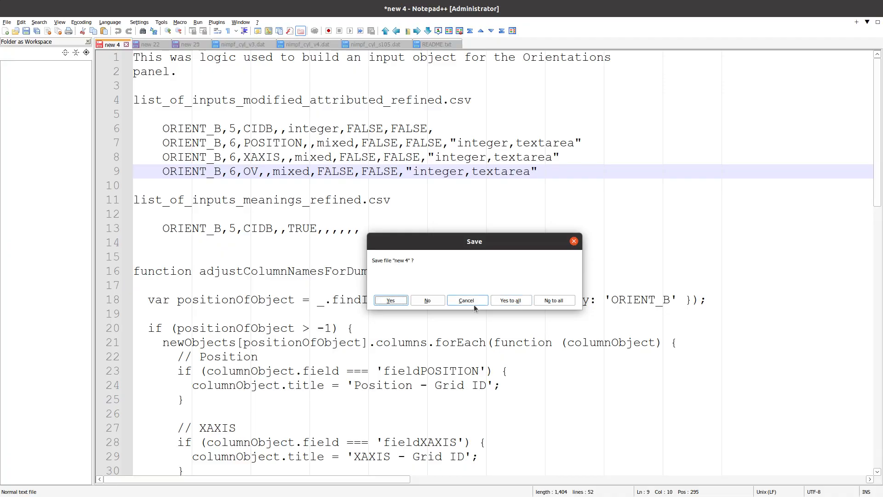
- Dismiss the save prompt, keeping the unsaved new 4 notes open
left_click(472, 300)
left_click(87, 43)
left_click(469, 301)
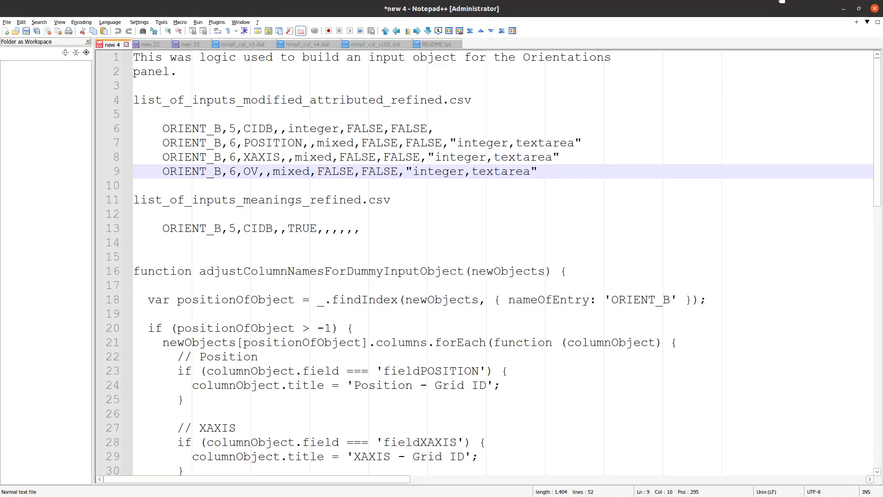
- Minimise Notepad++ and bring up the Demonstration Problems Manual PDF via the window overview
left_click(875, 9)
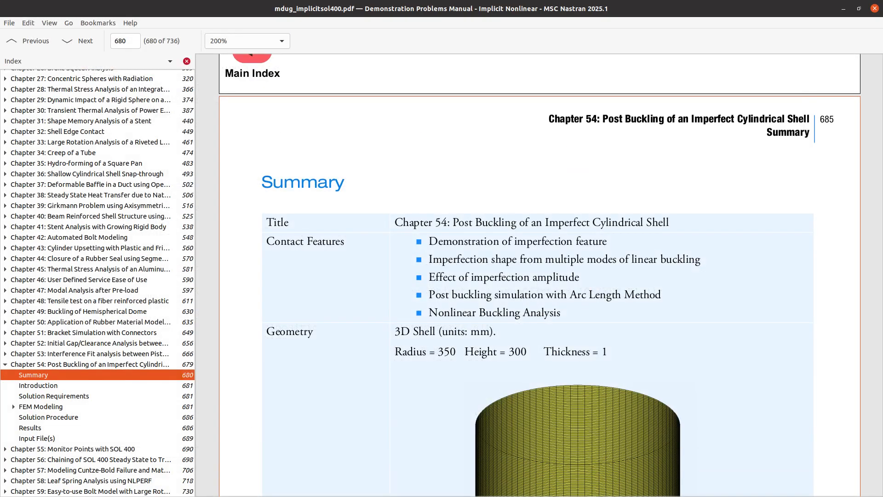
key("super")
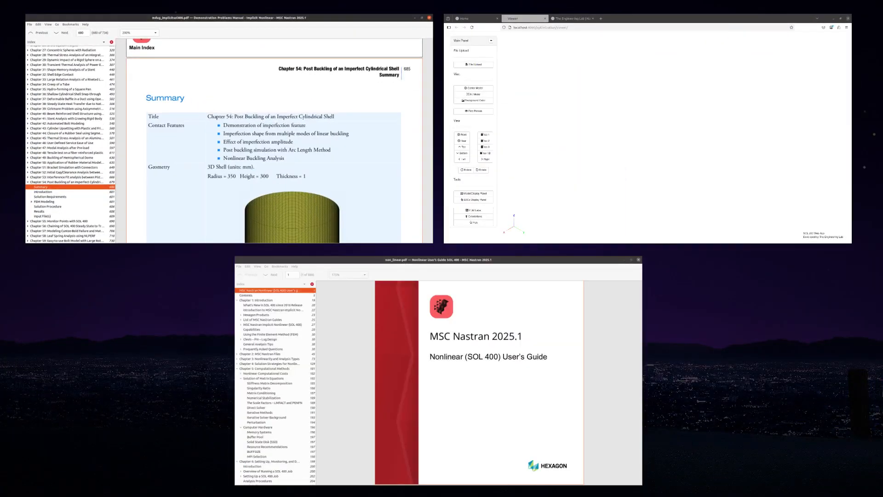
left_click(396, 147)
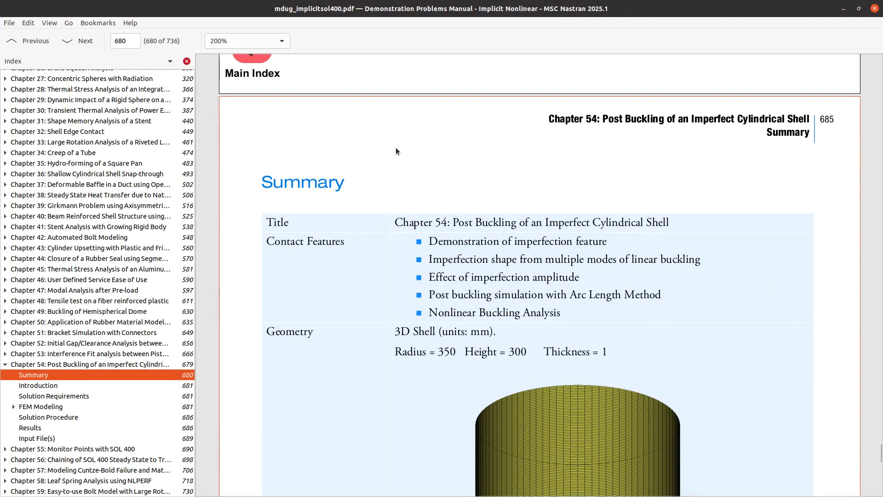
- Return to Notepad++ and close the Folder as Workspace side panel
key("alt+Tab")
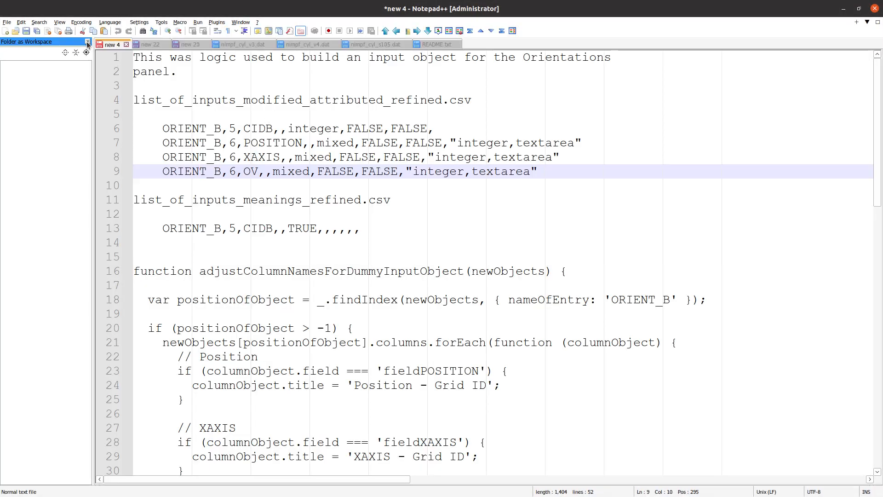
left_click(88, 41)
key("Up")
key("Up")
key("Up")
key("Up")
- In README.txt, highlight the Linear Buckling, Post-buckling and Nonlinear Buckling agenda items
left_click(343, 44)
scroll(113, 215, "up", 5)
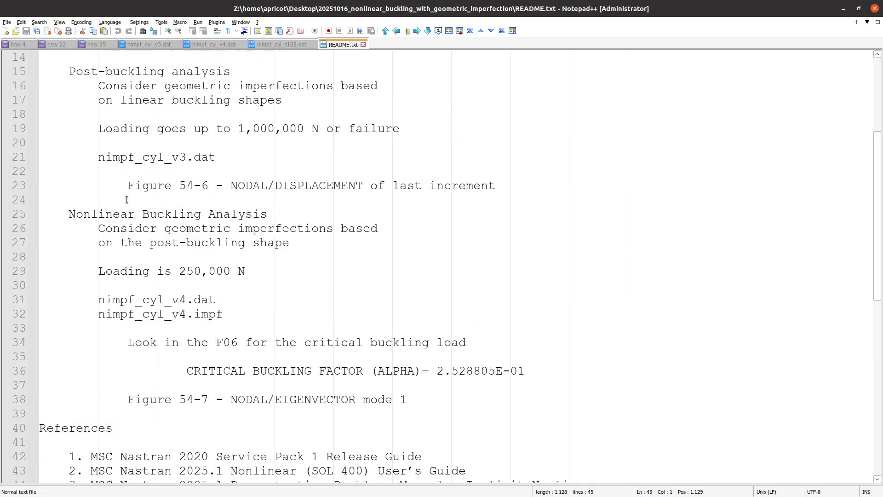
scroll(122, 212, "down", 2)
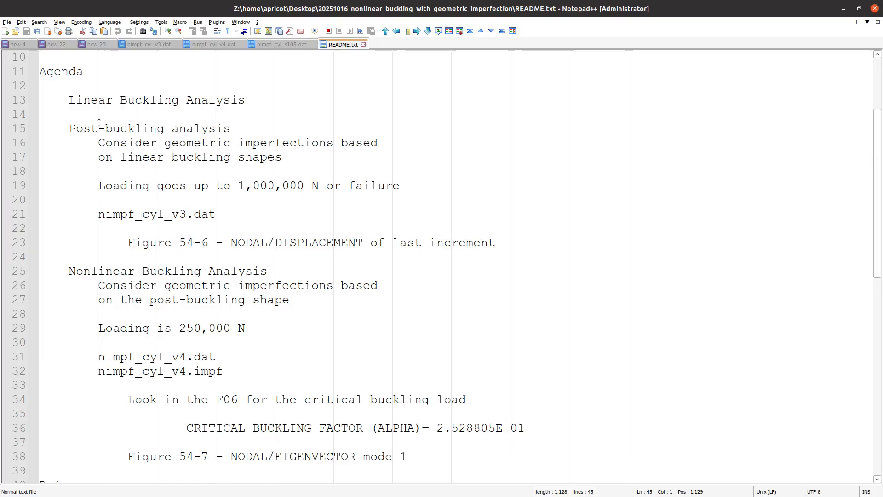
triple_click(117, 101)
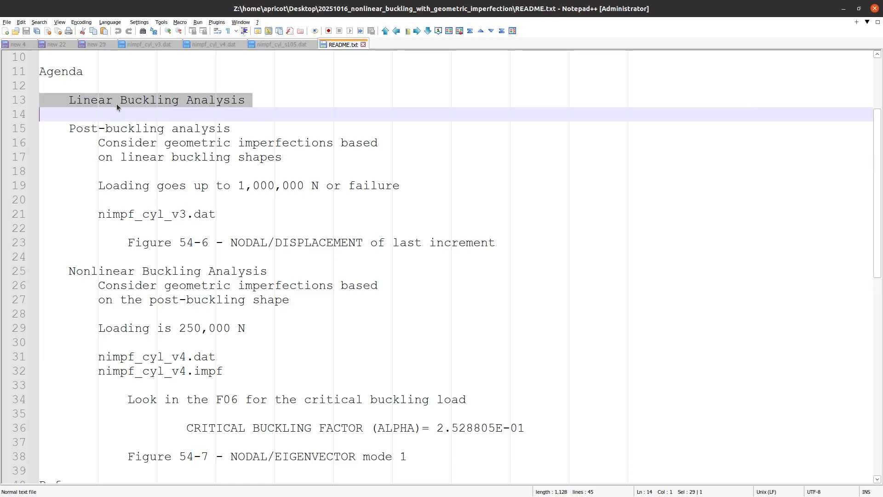
triple_click(120, 127)
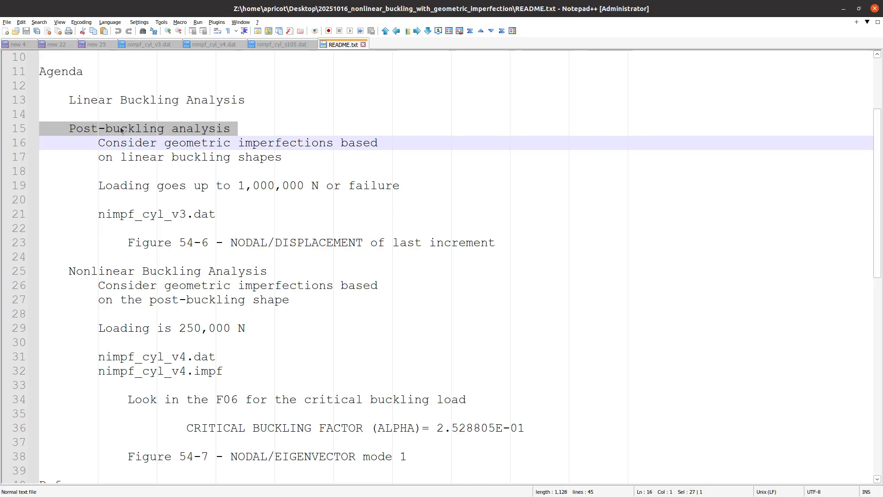
double_click(157, 271)
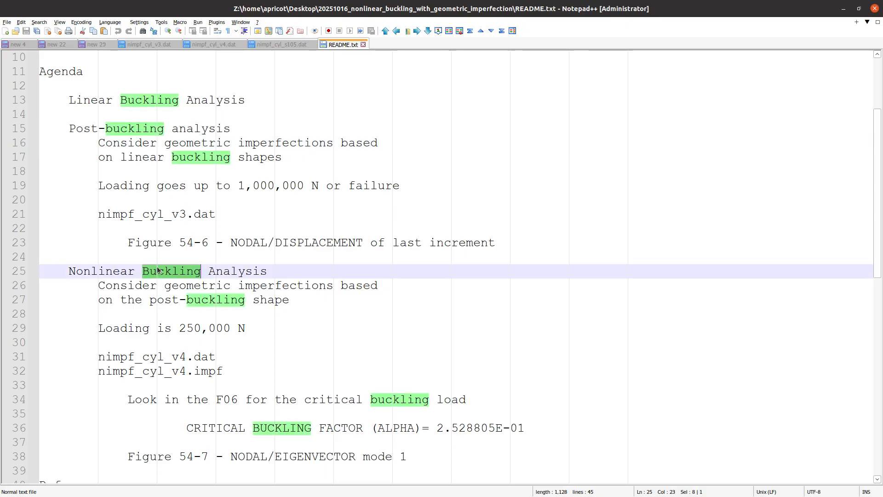
triple_click(158, 271)
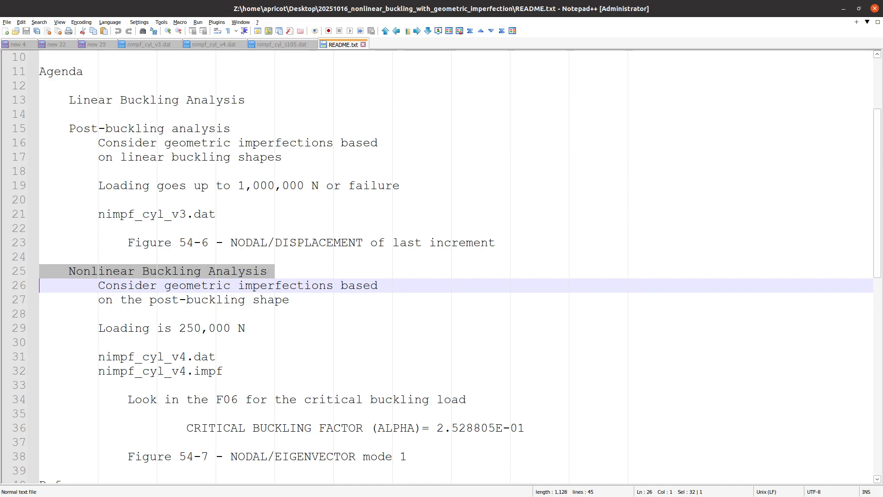
- In Firefox, view the SOL 200 home page and The Engineering Lab site, then return to the Viewer
key("alt+Tab")
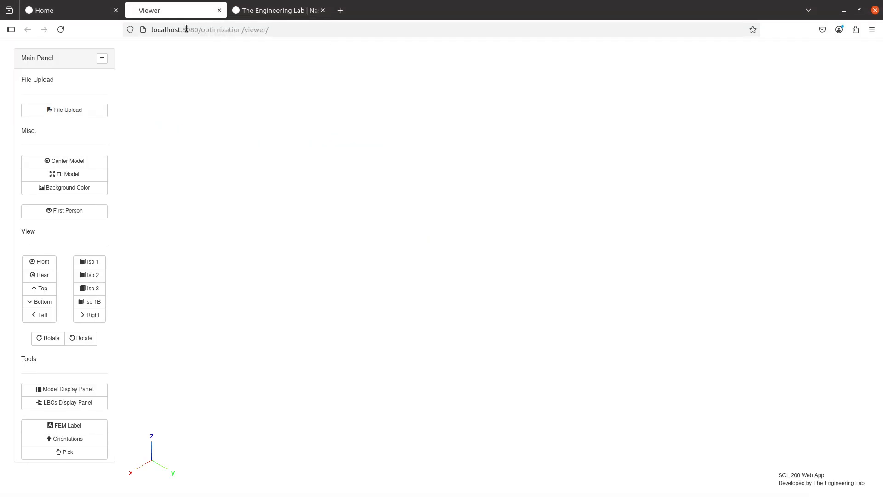
left_click(75, 10)
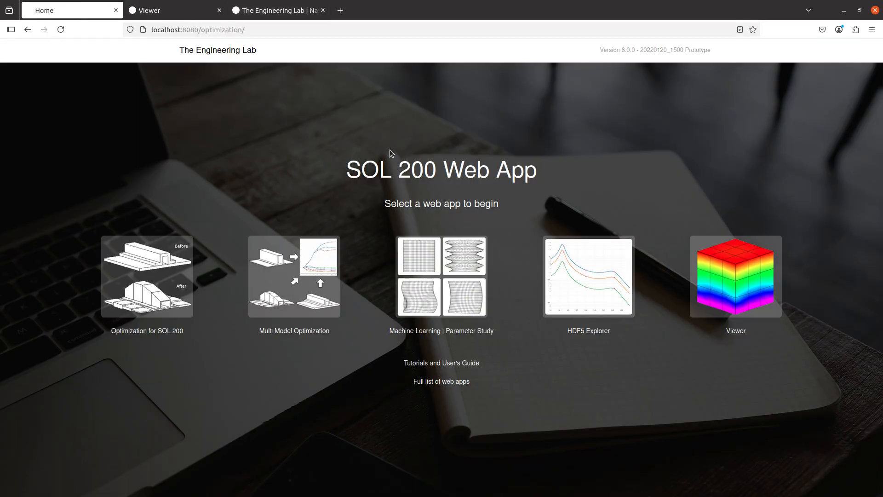
left_click(308, 14)
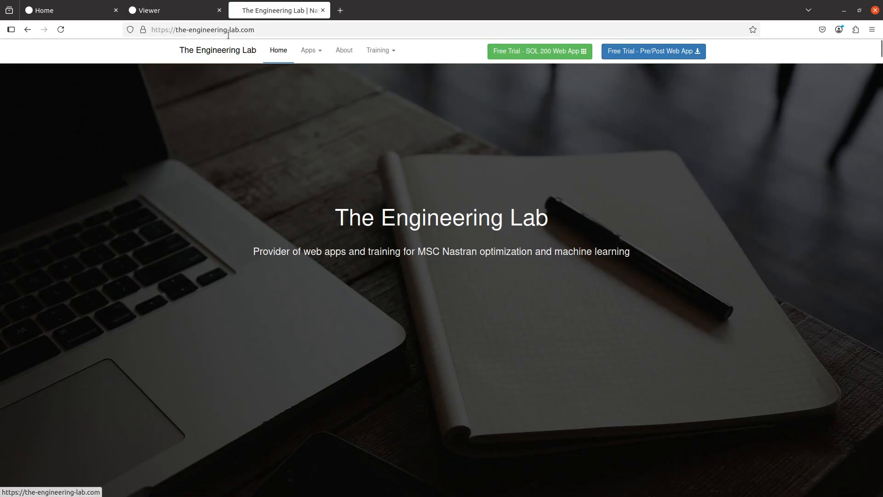
left_click(167, 14)
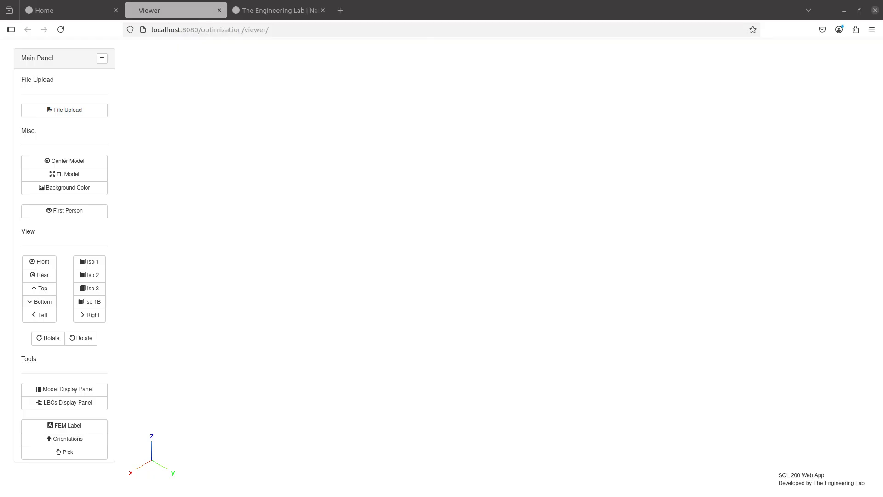
- Scroll through the PDF manual to the Chapter 54 imperfect cylindrical shell summary page
key("alt+Tab")
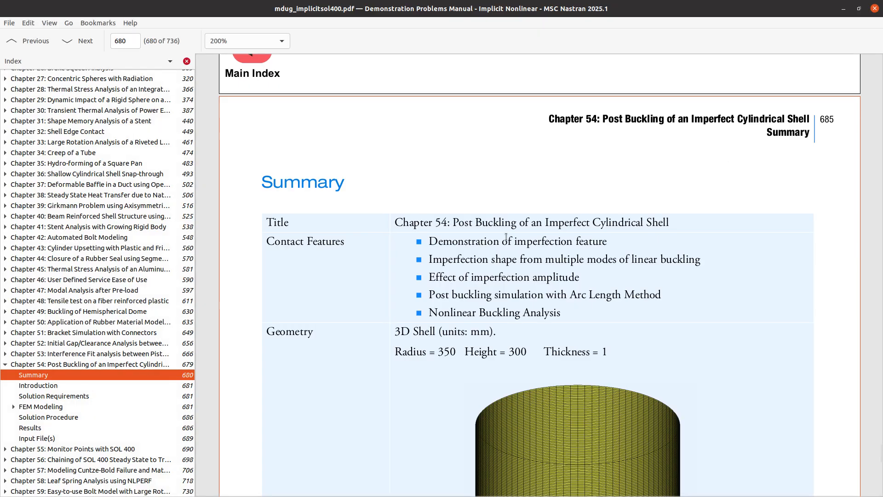
scroll(426, 263, "down", 10)
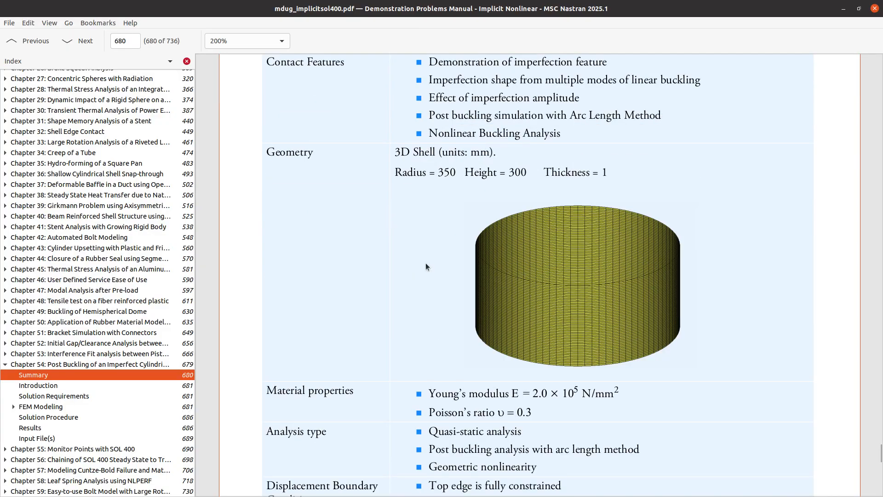
scroll(426, 263, "down", 5)
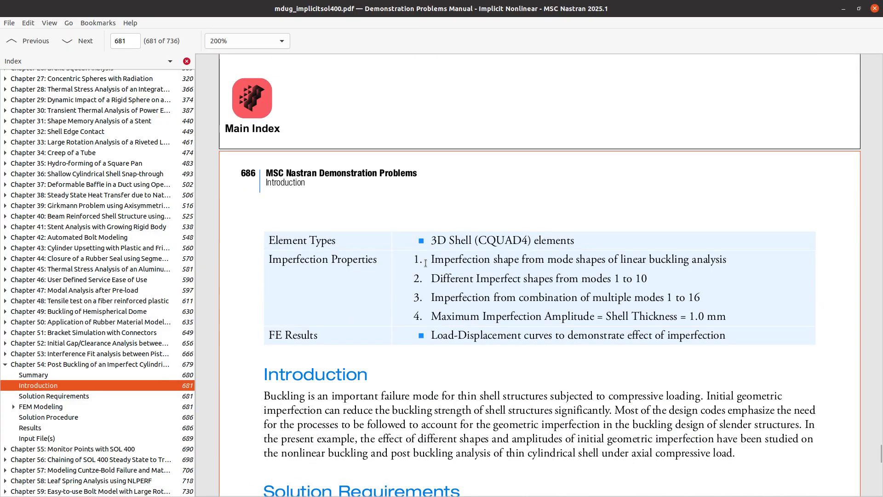
scroll(426, 263, "down", 4)
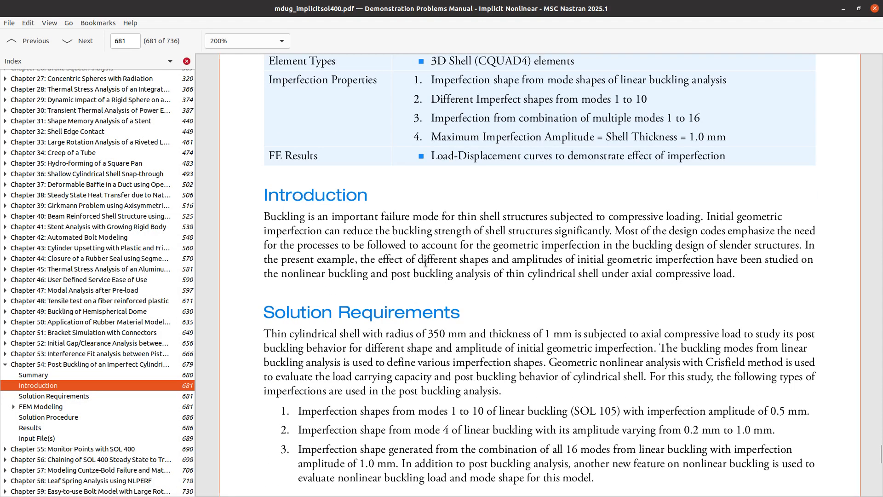
scroll(425, 264, "down", 3)
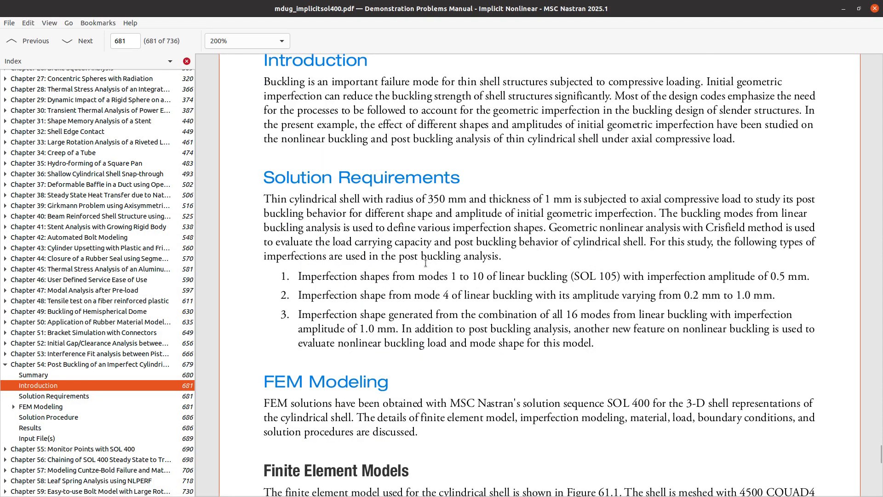
scroll(426, 263, "down", 5)
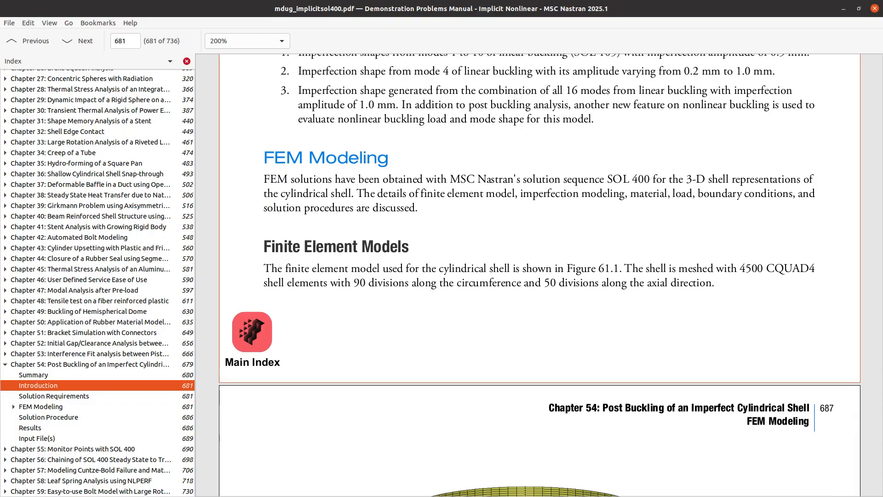
left_click(115, 363)
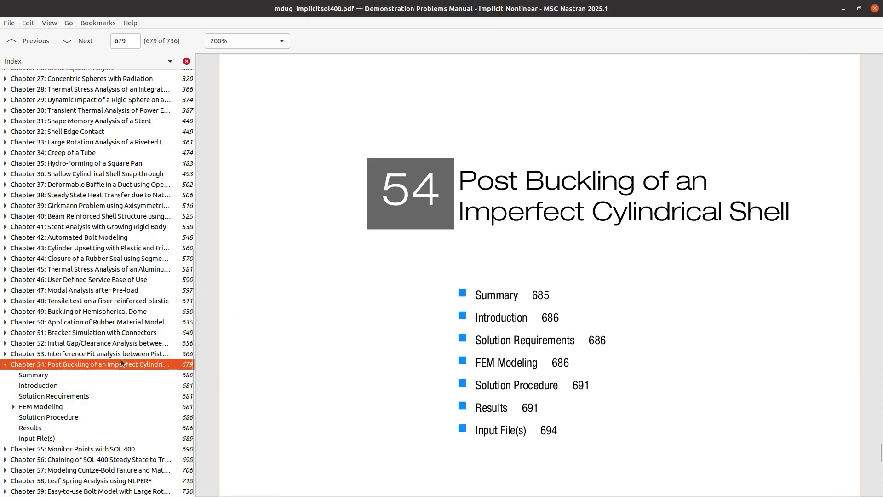
scroll(431, 336, "down", 8)
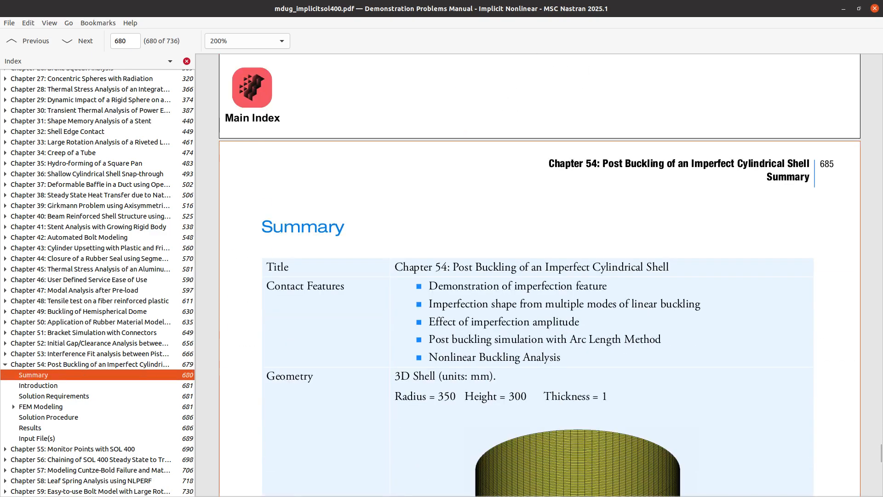
- Change the solution number in nimpf_cyl_s105.dat from 105 to 101
key("alt+Tab")
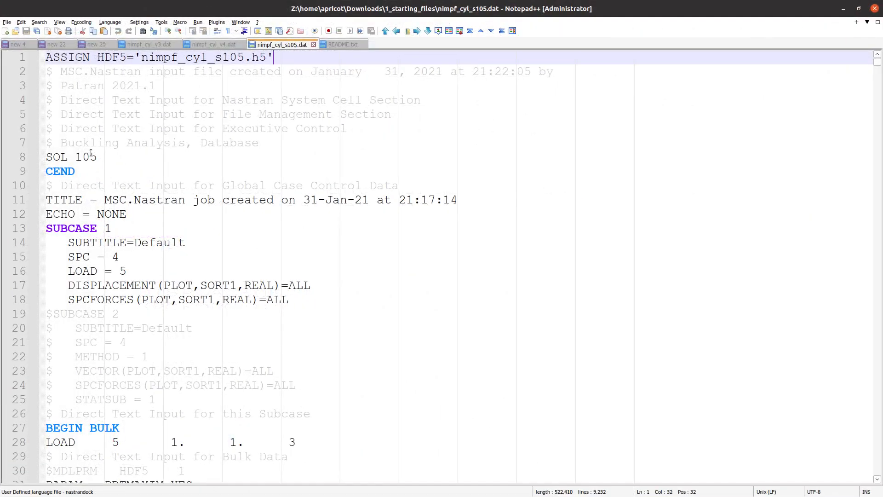
double_click(91, 157)
type("101")
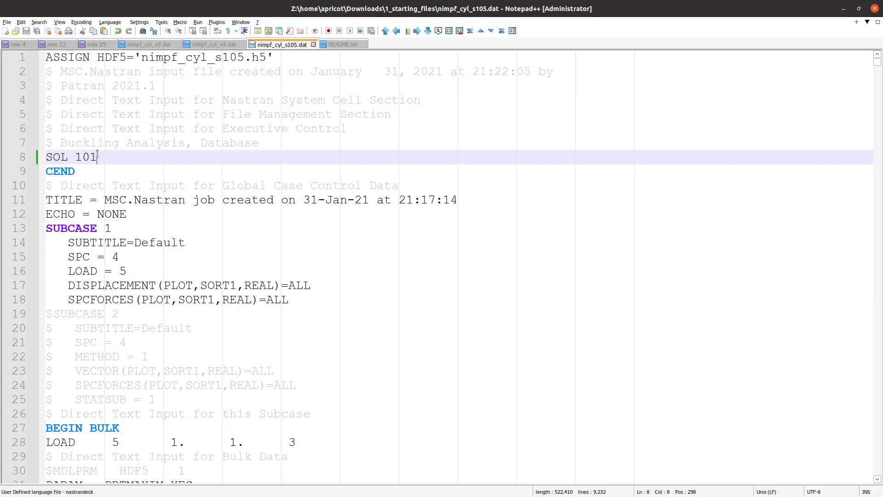
- Review the subcase requests and bulk data lines 30–43, then move the editor aside to reveal the PDF
left_click_drag(289, 299, 68, 252)
triple_click(108, 157)
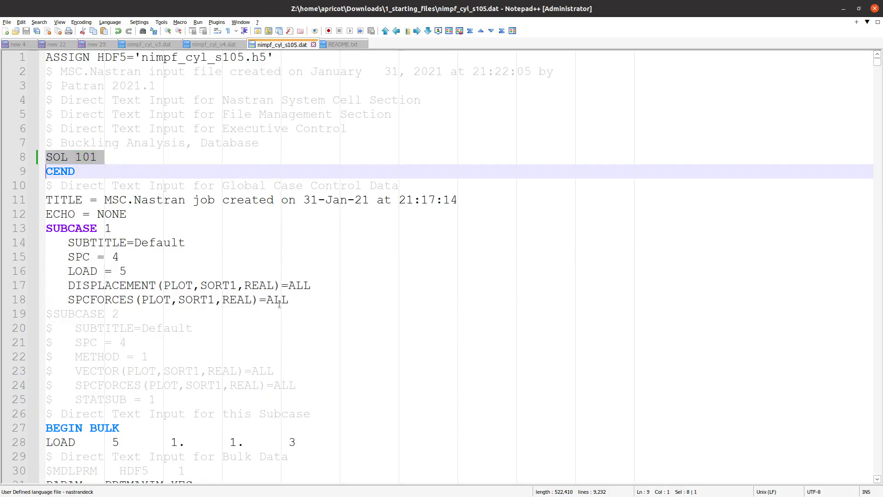
left_click_drag(298, 304, 45, 244)
scroll(44, 243, "down", 6)
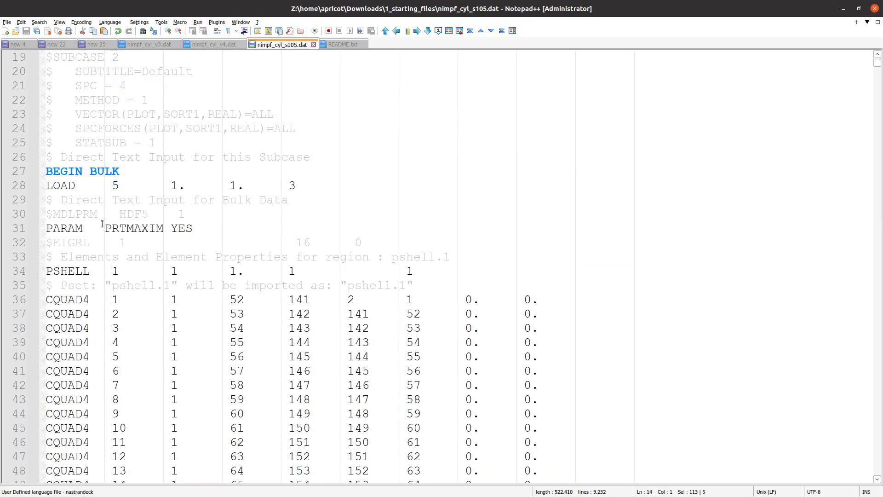
left_click_drag(112, 214, 384, 398)
scroll(384, 398, "down", 6)
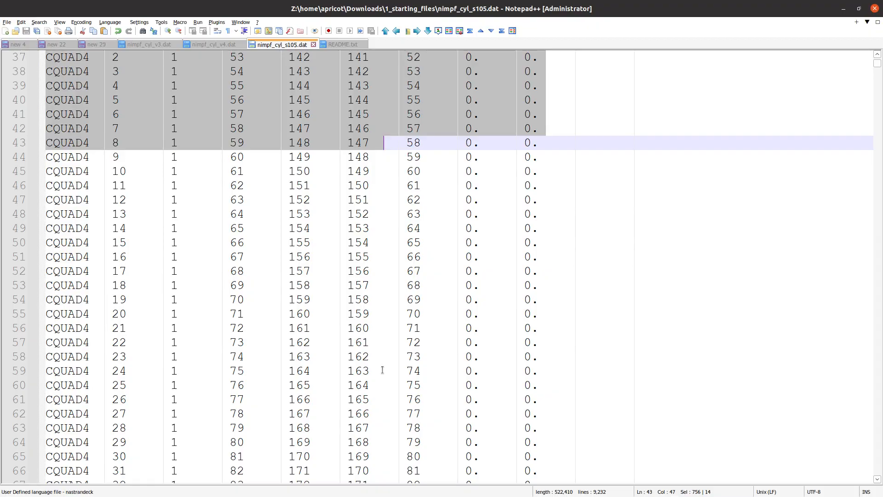
scroll(382, 357, "up", 12)
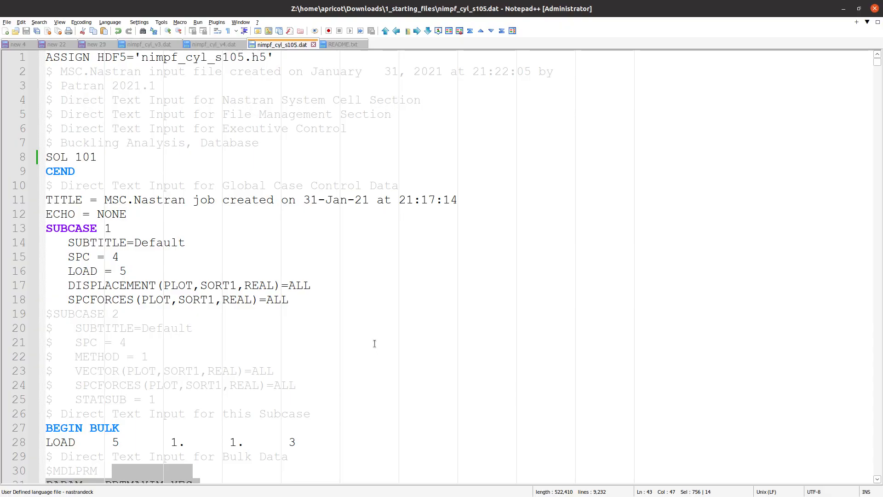
left_click_drag(490, 7, 882, 183)
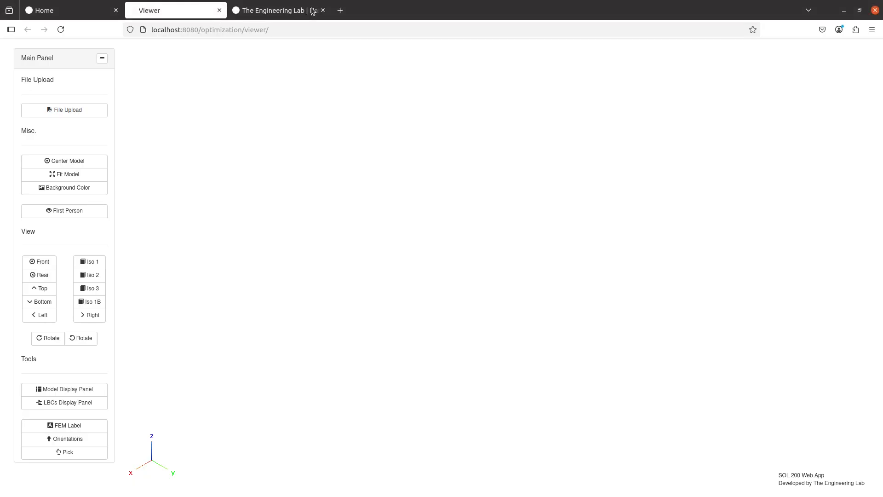
- Open the Viewer from the SOL 200 home page and close the duplicate tab
left_click(80, 7)
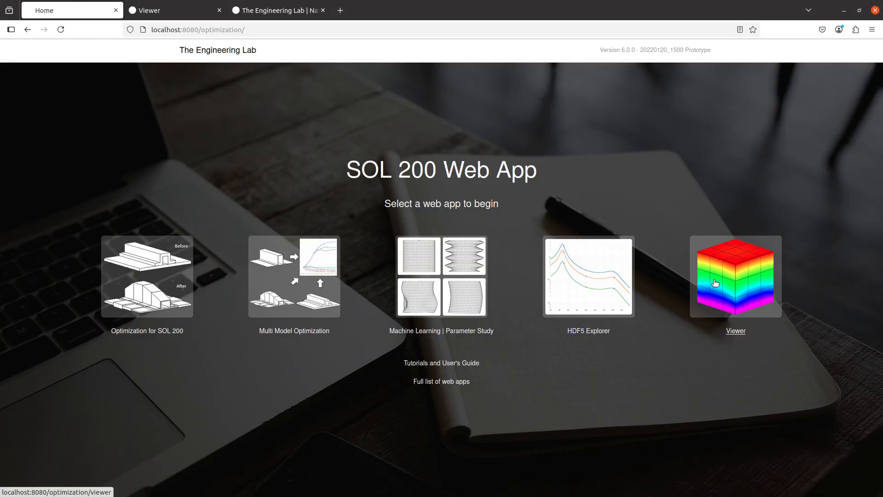
left_click(736, 331)
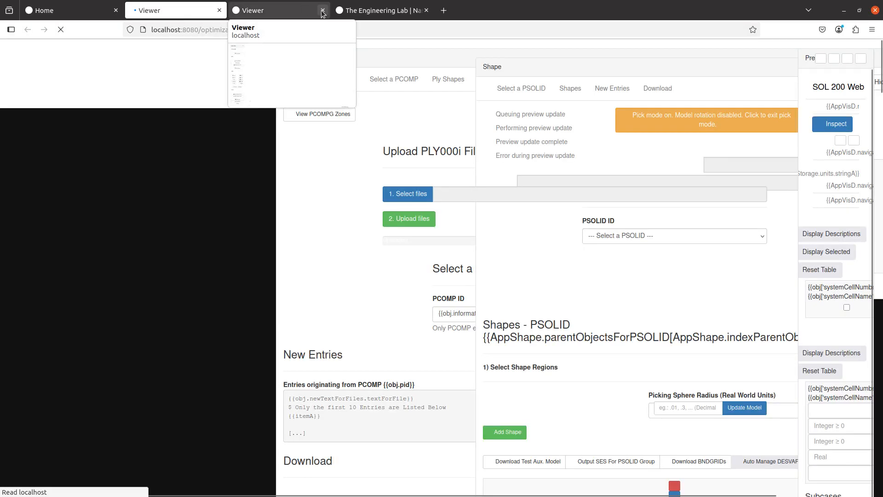
left_click(323, 10)
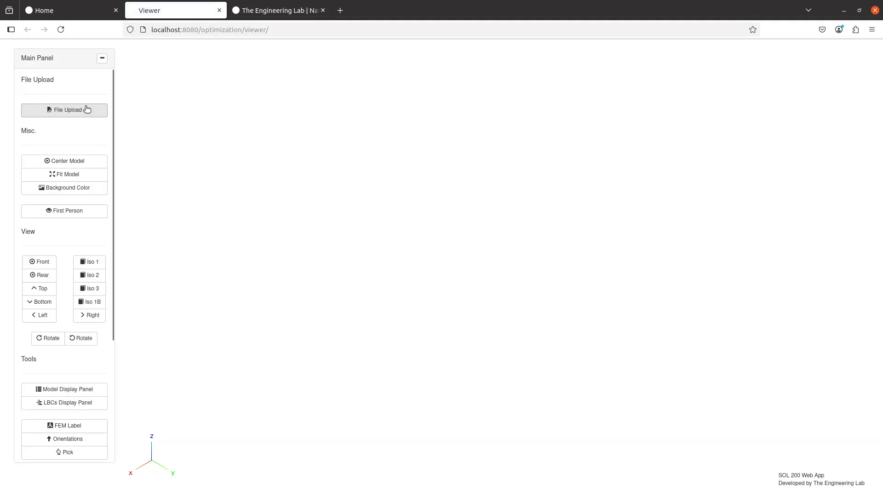
- Upload nimpf_cyl_s105.dat through File Upload so the cylinder mesh displays
left_click(87, 109)
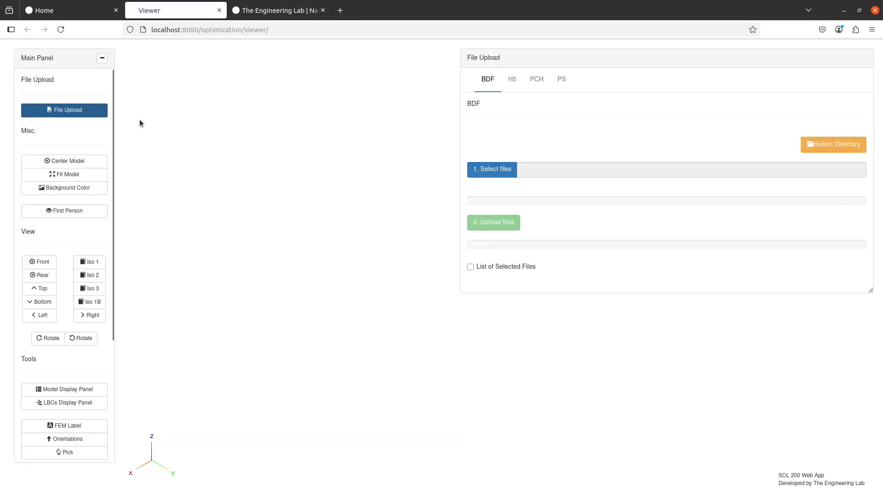
left_click(489, 169)
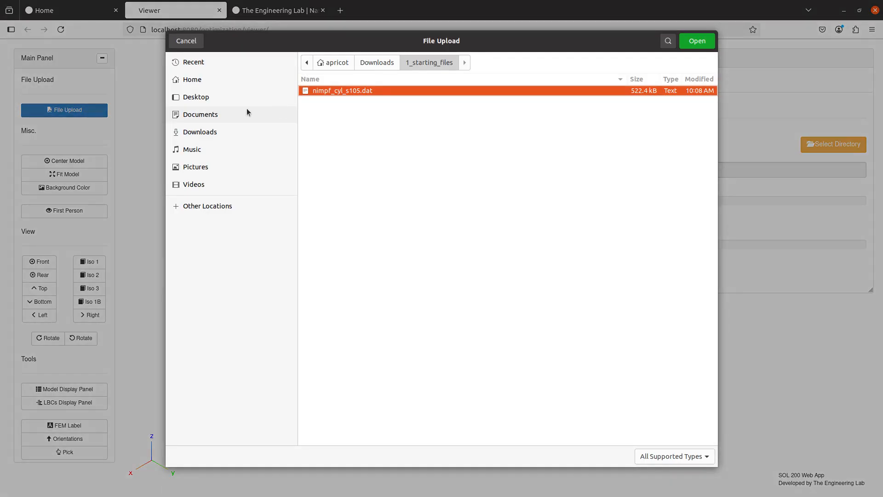
double_click(371, 88)
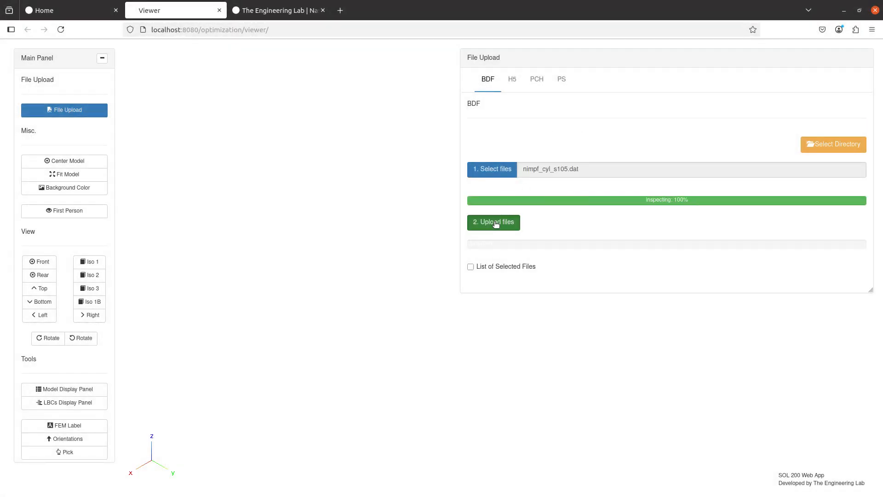
left_click(495, 224)
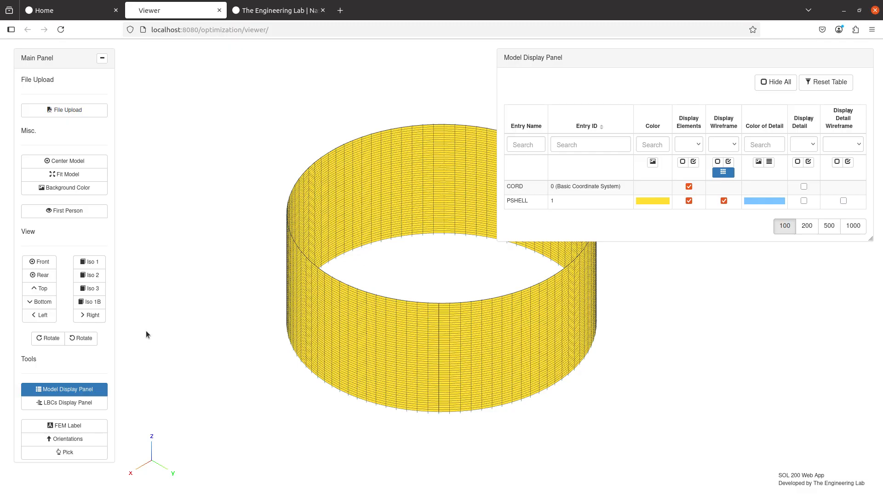
scroll(74, 356, "down", 4)
scroll(78, 381, "up", 1)
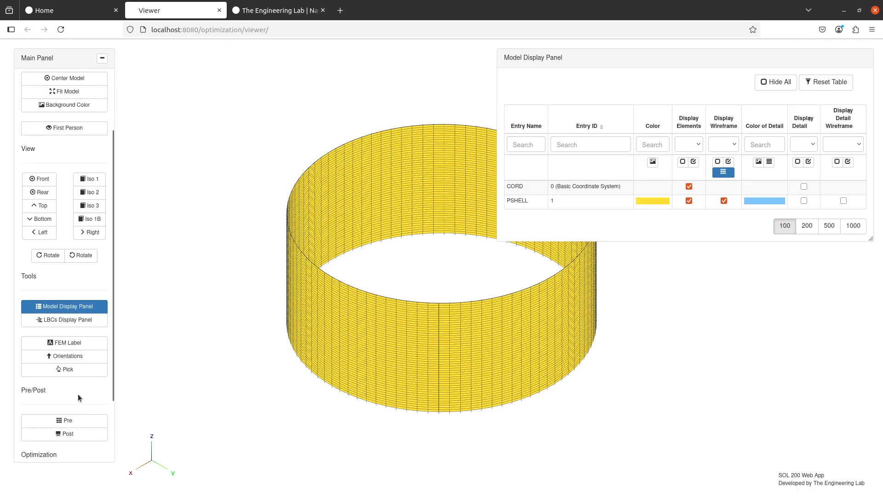
- In Pre, set the solution sequence to 105 - Buckling and check SOL 105 in the output preview
left_click(82, 422)
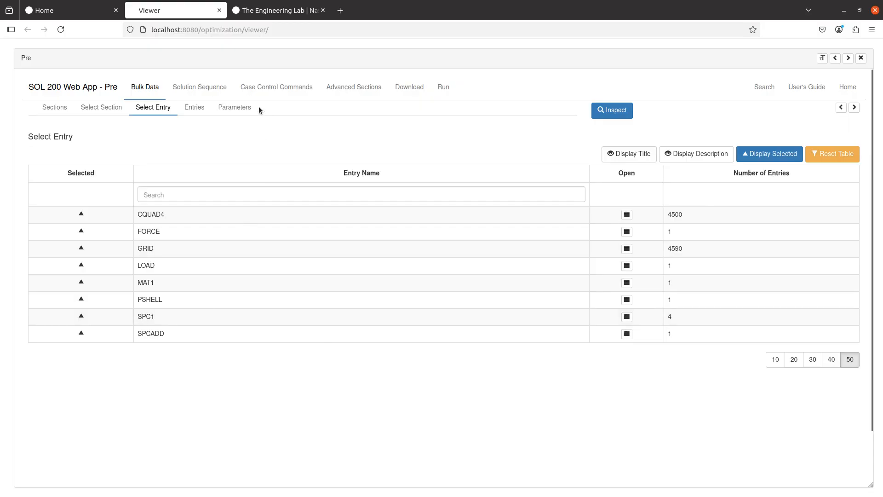
left_click(206, 90)
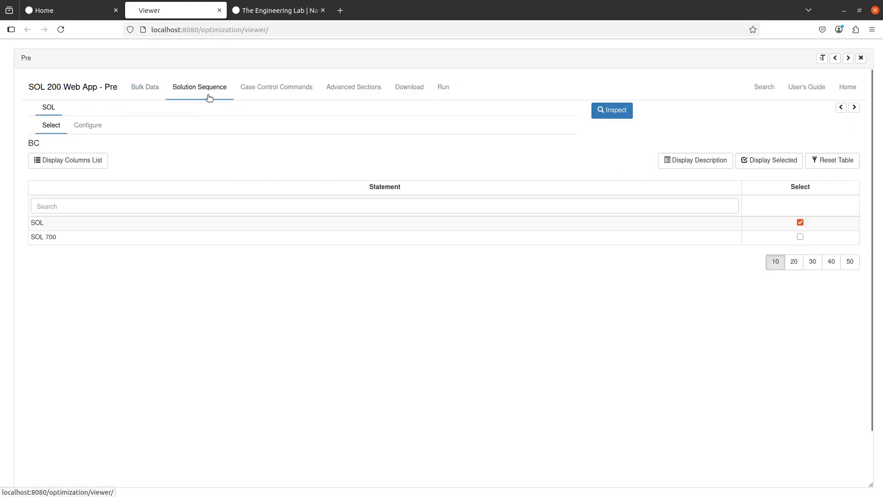
left_click(89, 126)
left_click(480, 255)
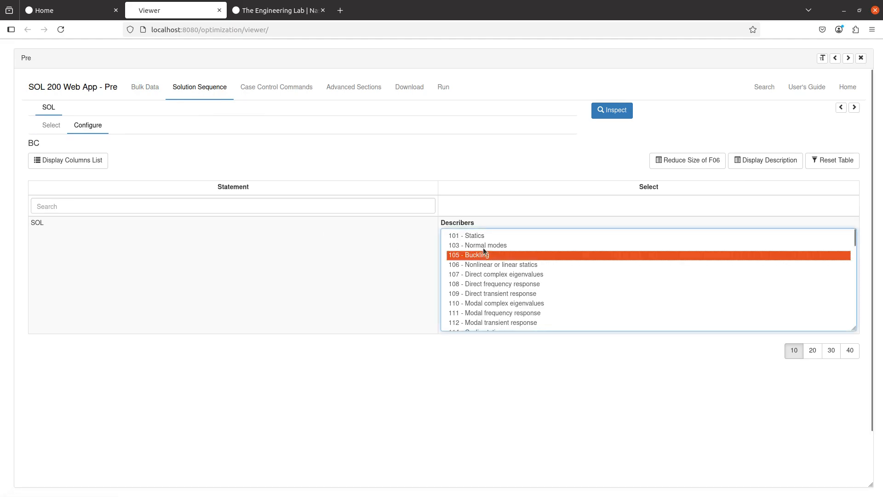
left_click(841, 107)
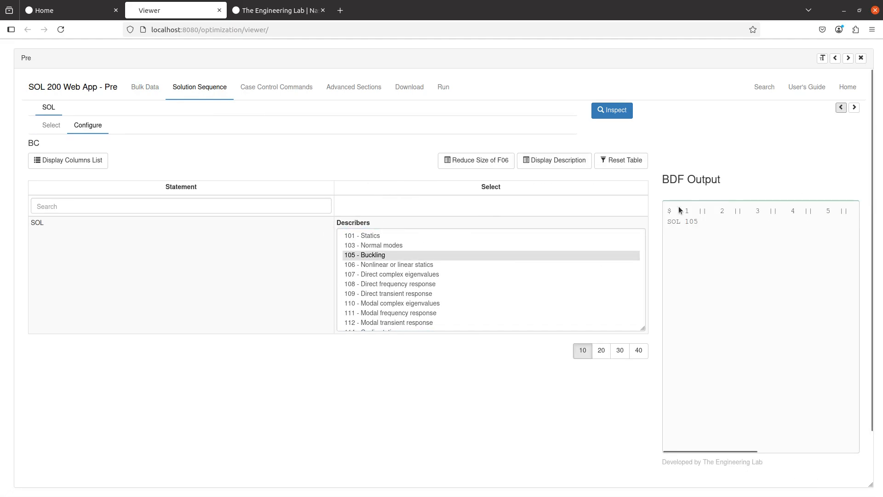
left_click_drag(701, 227, 670, 225)
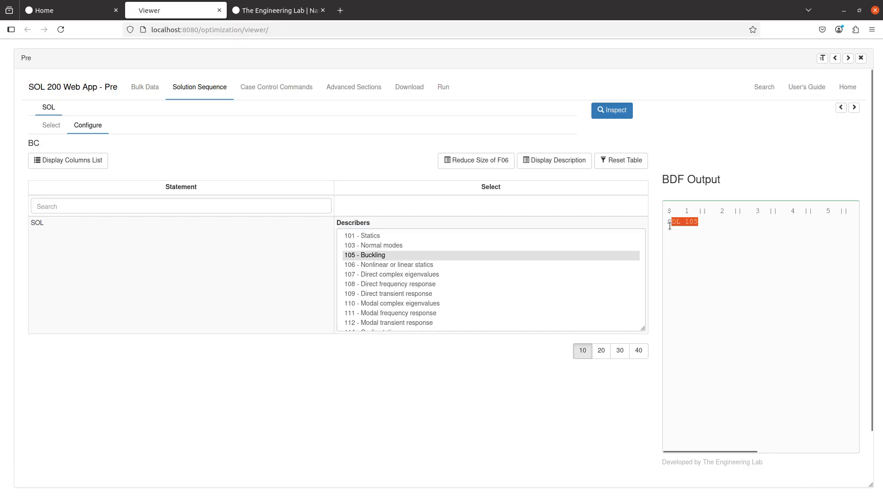
left_click(658, 272)
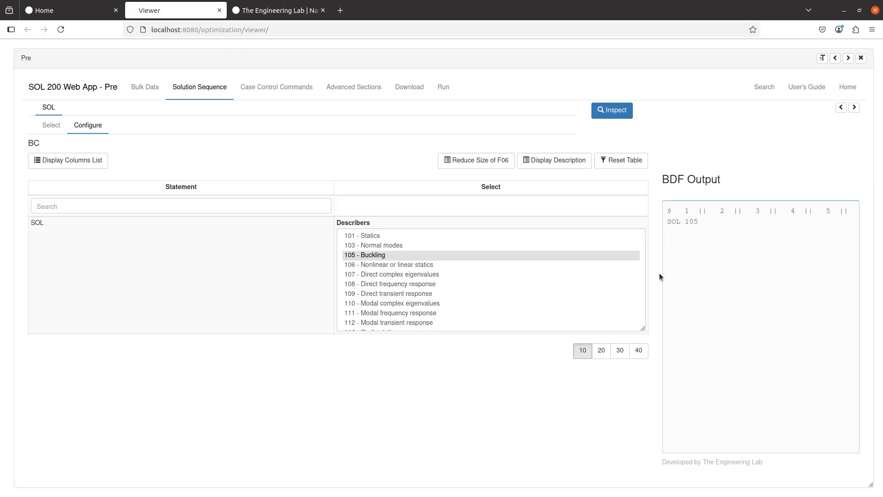
- Subtitle subcase 1 'Linear Statics' and subcase 2 'Buckling'
left_click(258, 88)
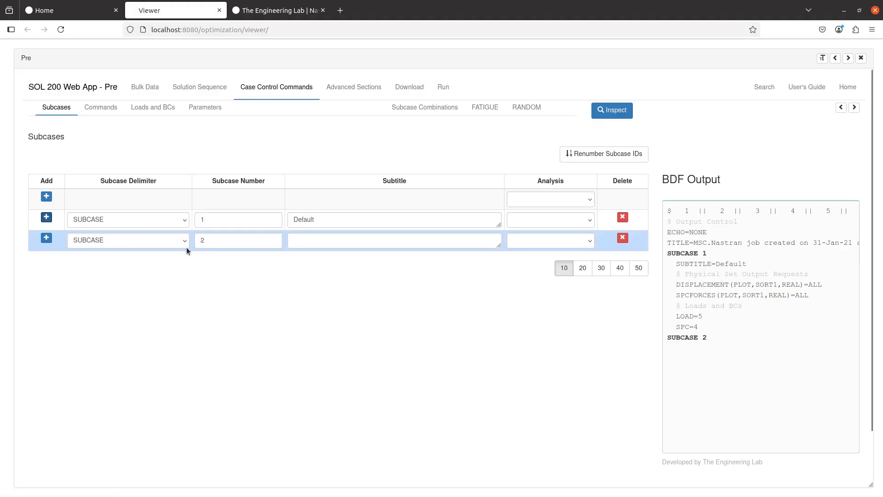
left_click_drag(327, 221, 281, 225)
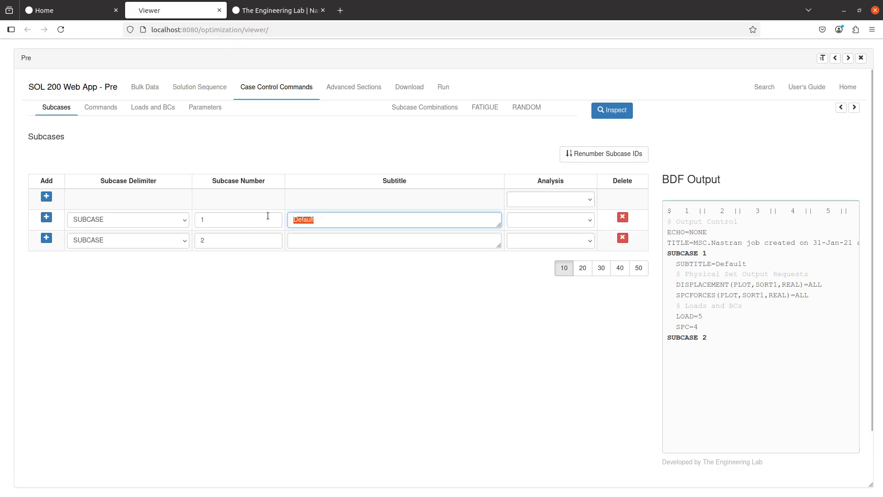
type("Linear Statics")
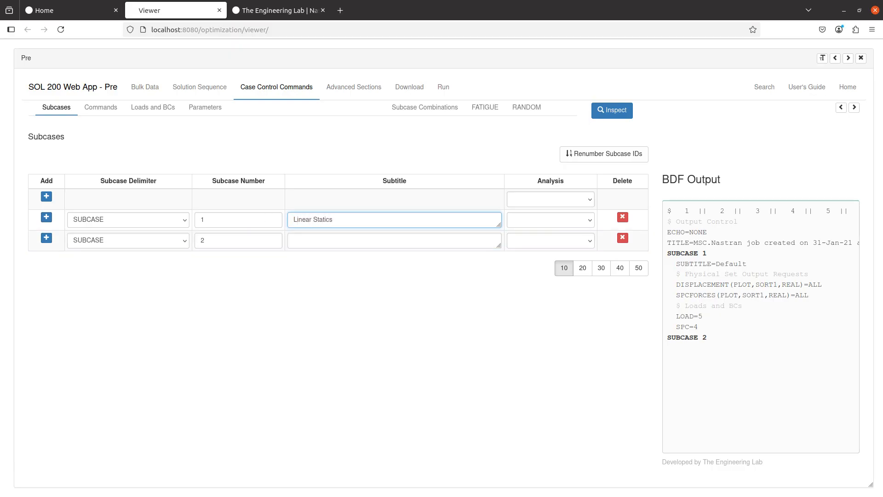
left_click(320, 244)
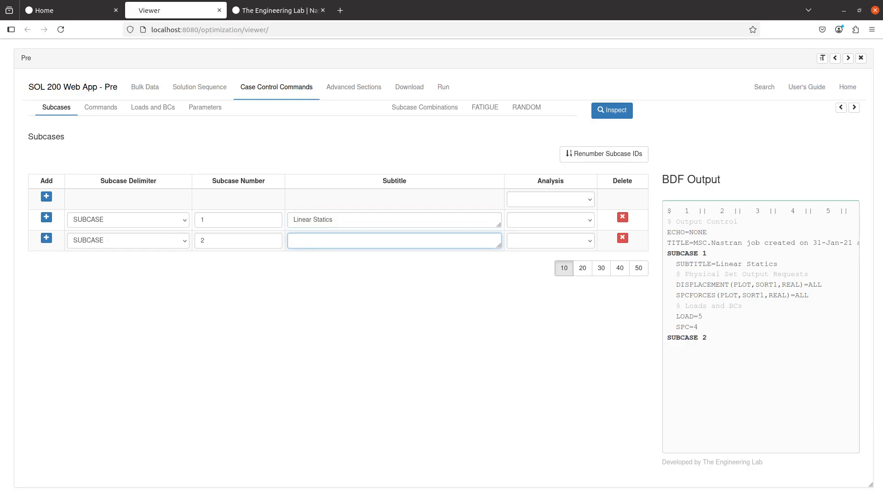
type("Buckling")
key("BackSpace")
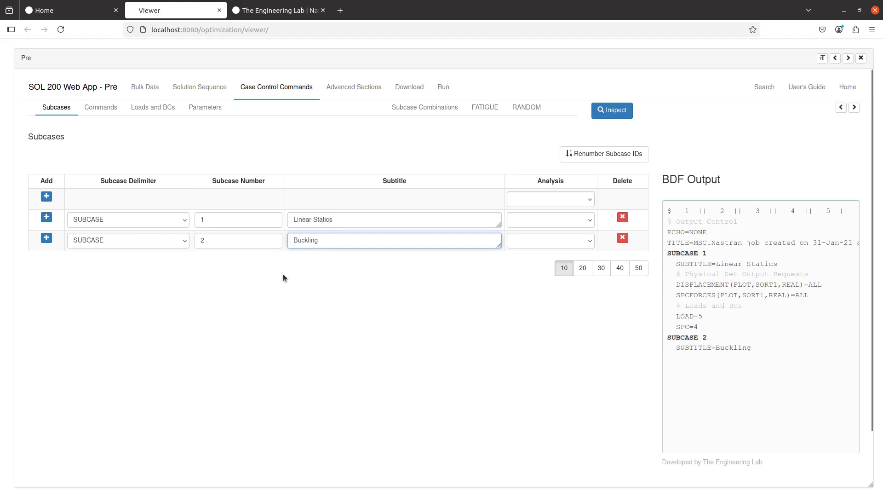
left_click(284, 278)
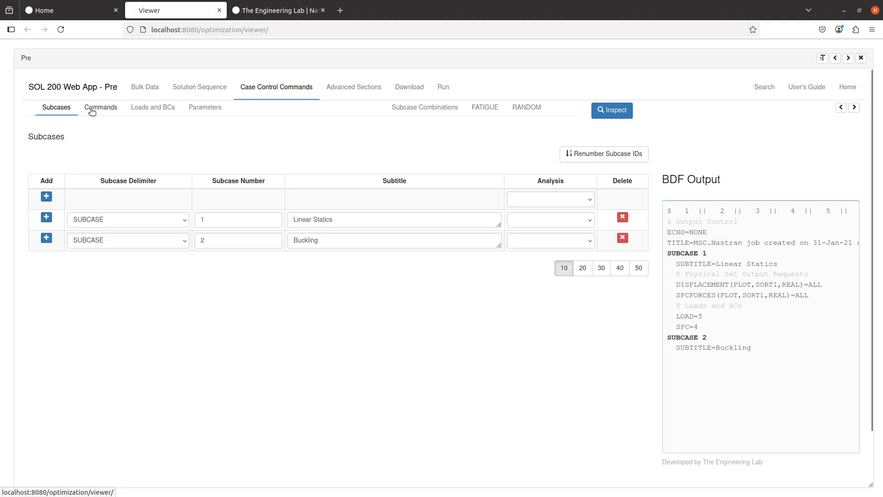
- Filter the case control commands for STATSUB and tick it for subcase 2
left_click(97, 110)
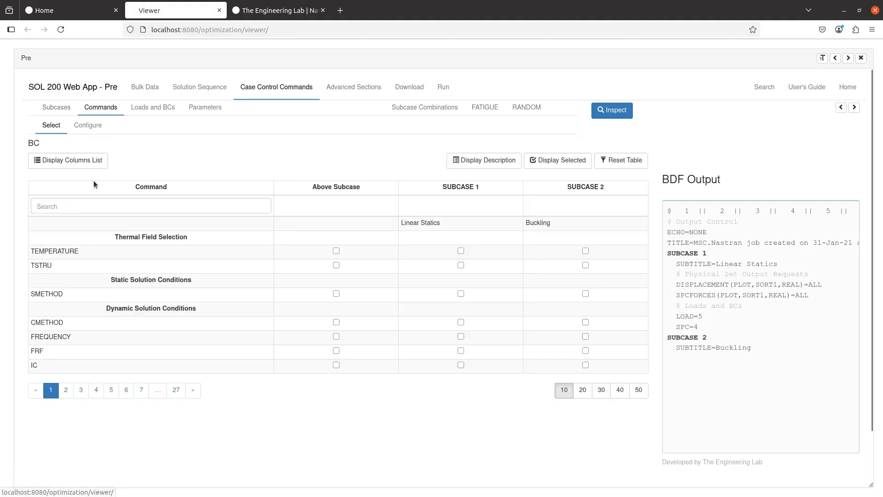
left_click(112, 206)
type("stati")
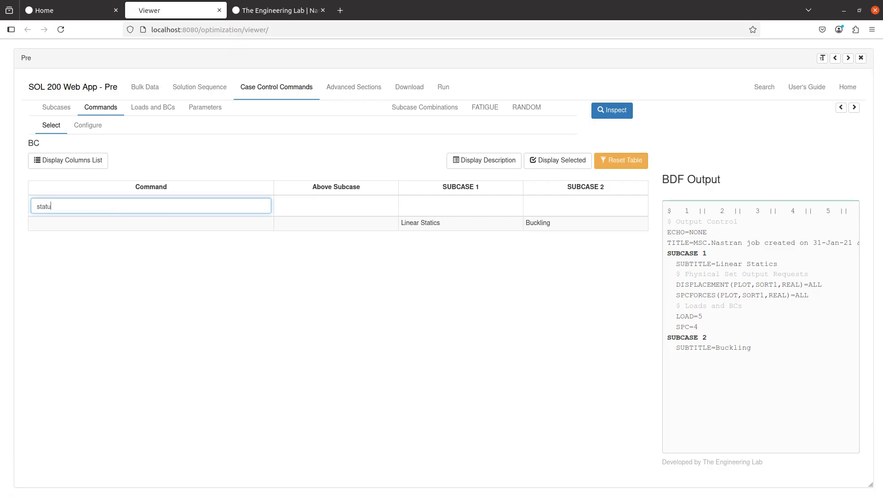
key("BackSpace")
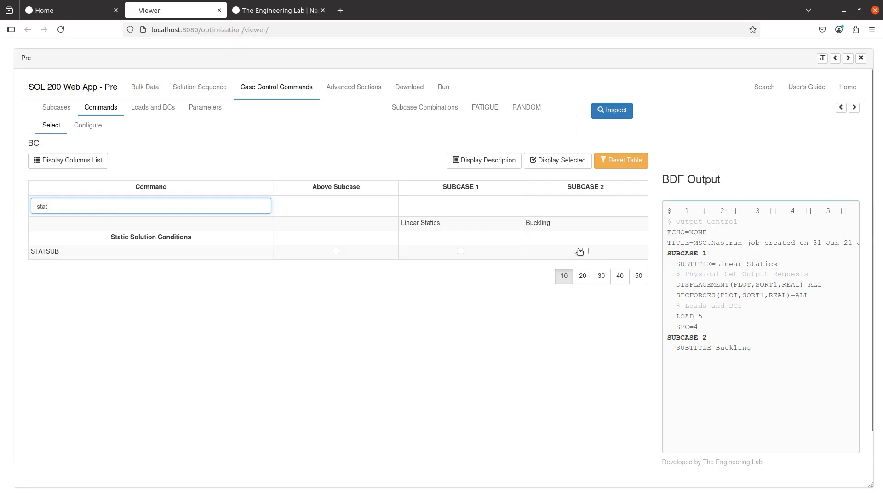
left_click(614, 255)
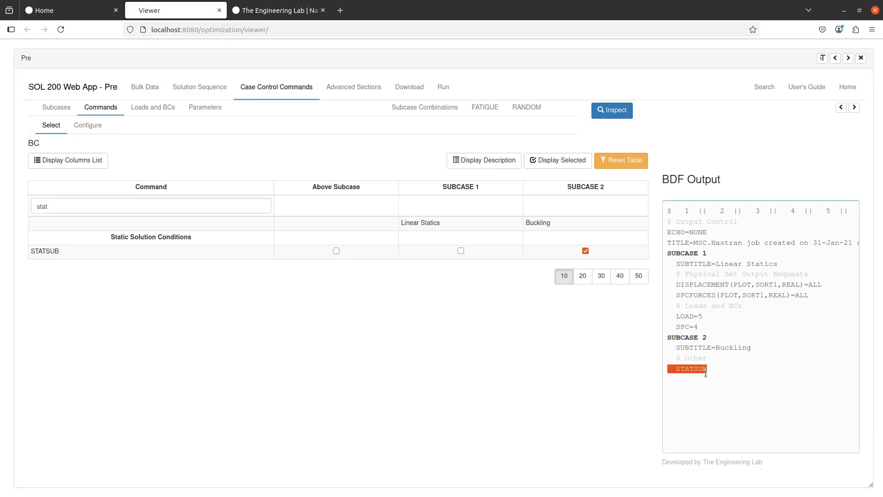
- Set STATSUB's right-of-equal-sign option to SUBCASE - 1
left_click(94, 129)
scroll(109, 264, "down", 8)
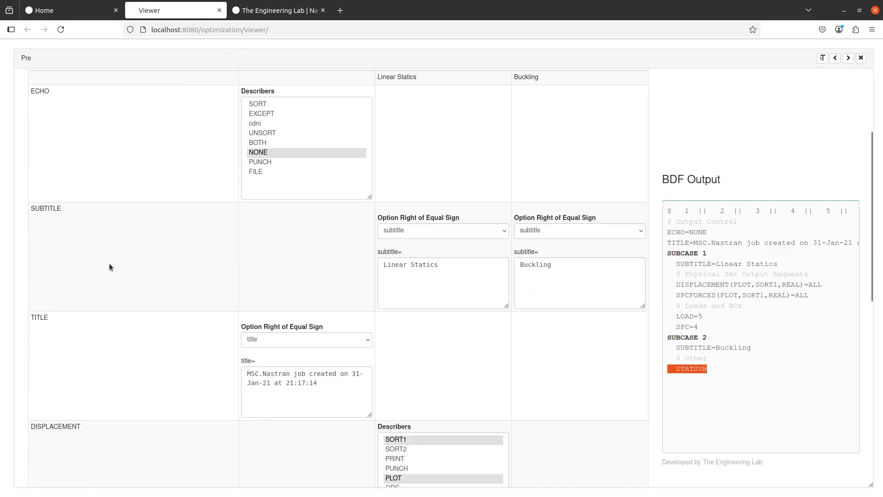
scroll(109, 267, "down", 5)
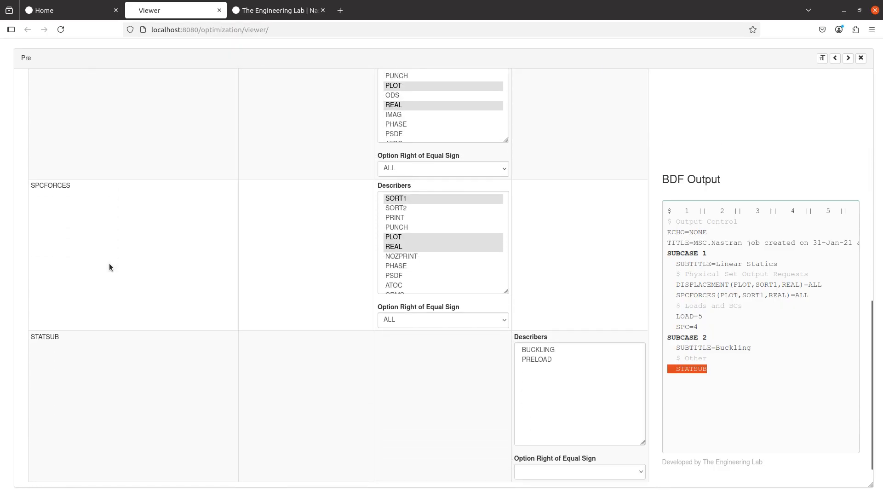
left_click(548, 443)
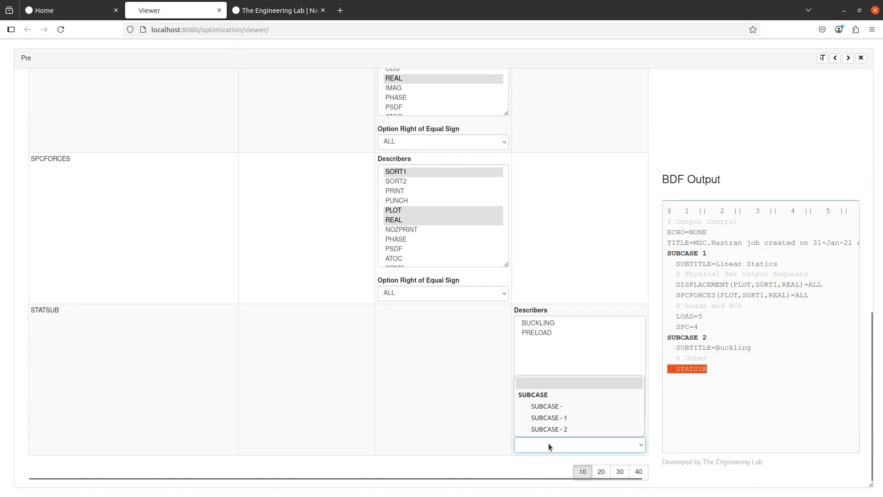
left_click(553, 418)
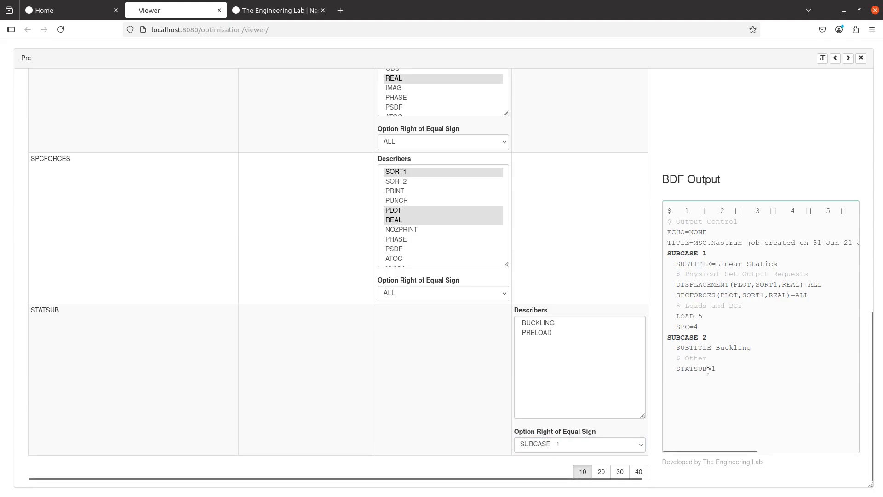
- Review the subcase 1 and subcase 2 lines in the output preview
left_click_drag(727, 374, 666, 341)
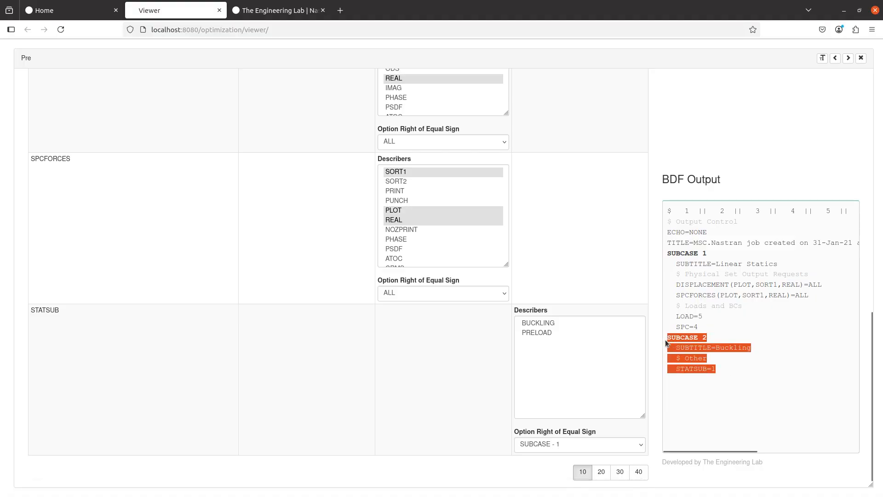
left_click(688, 362)
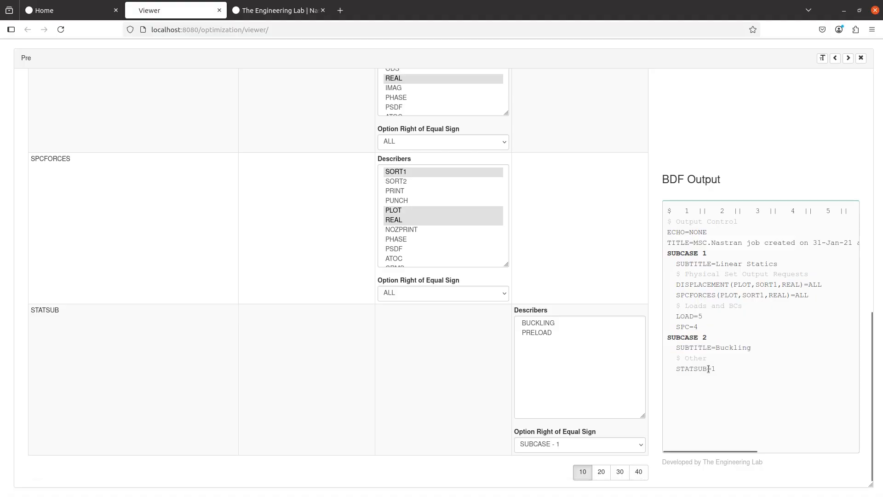
left_click_drag(708, 327, 666, 254)
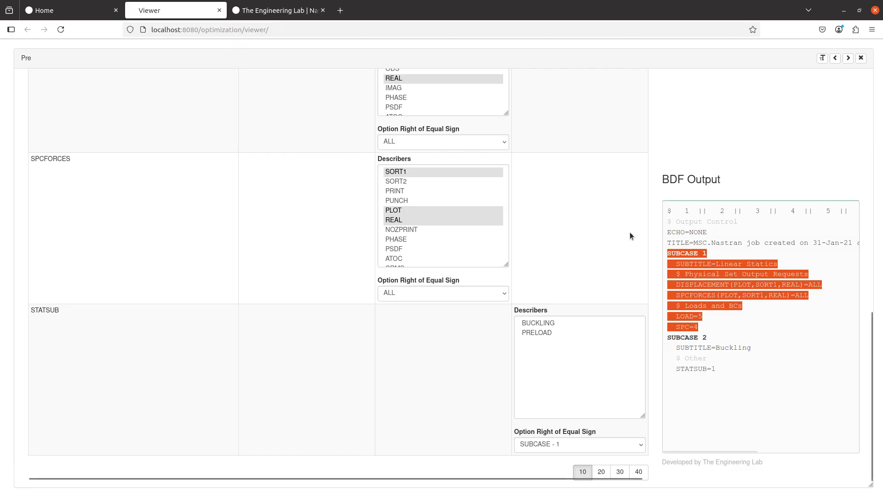
left_click(646, 241)
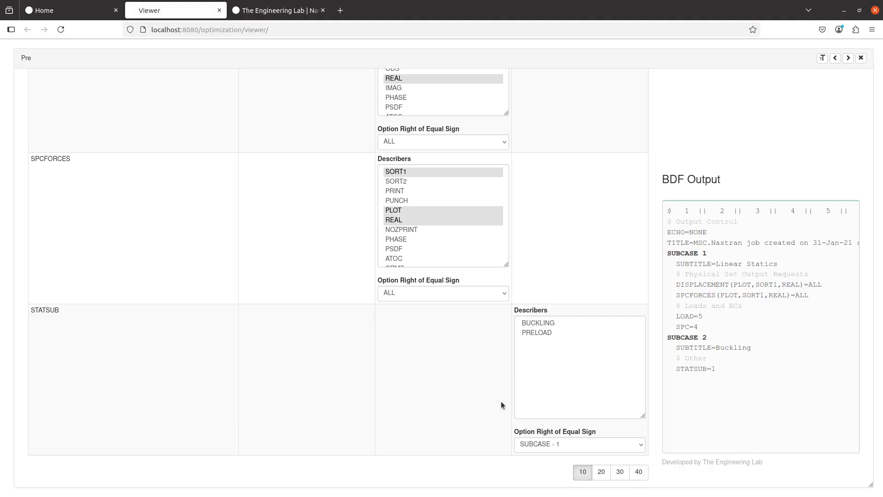
scroll(290, 379, "up", 10)
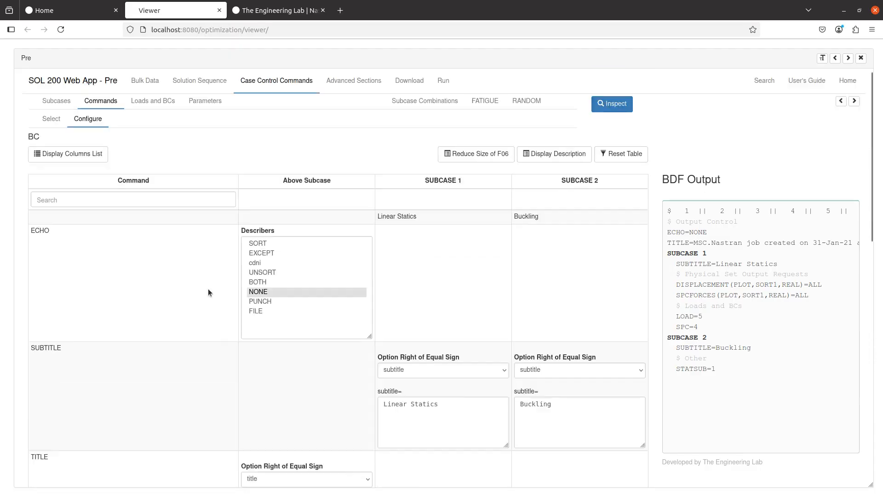
left_click(58, 128)
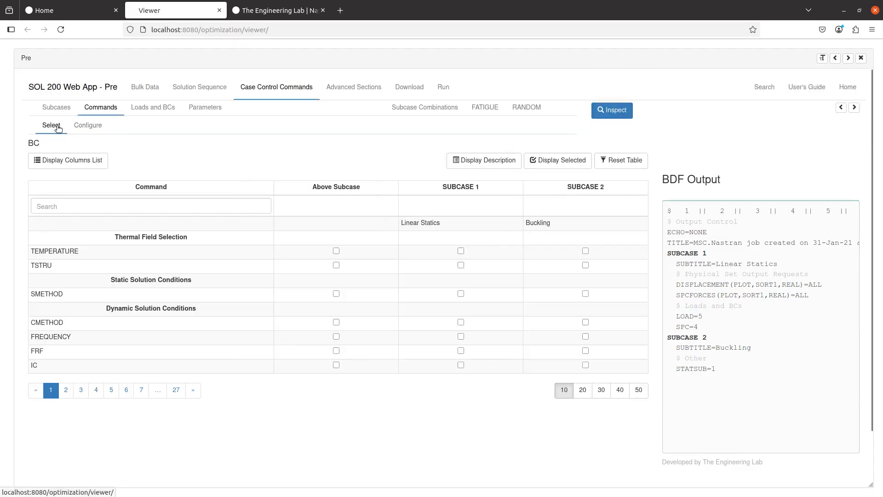
- Enable DISPLACEMENT for subcase 2 and disable it for subcase 1
left_click(141, 205)
type("disp")
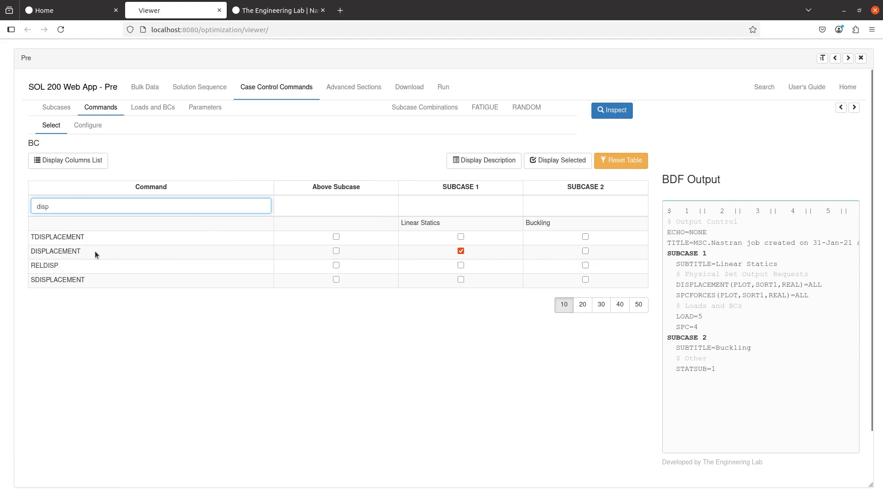
left_click(596, 253)
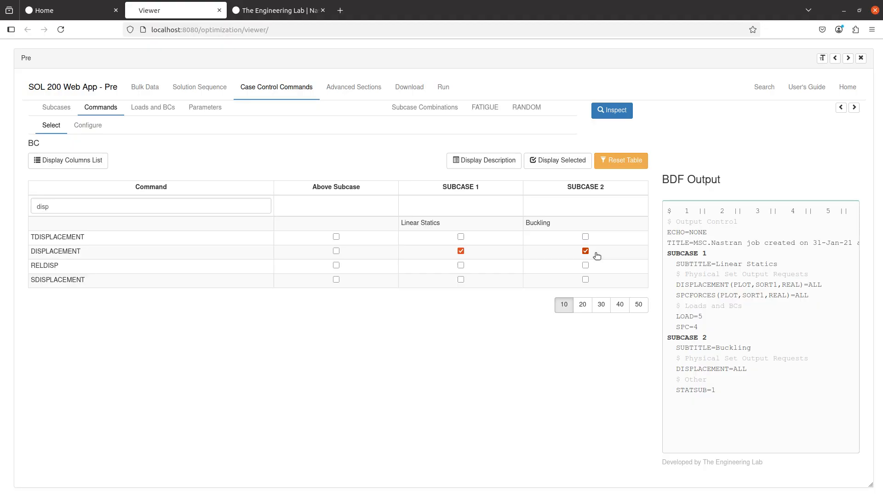
left_click(481, 255)
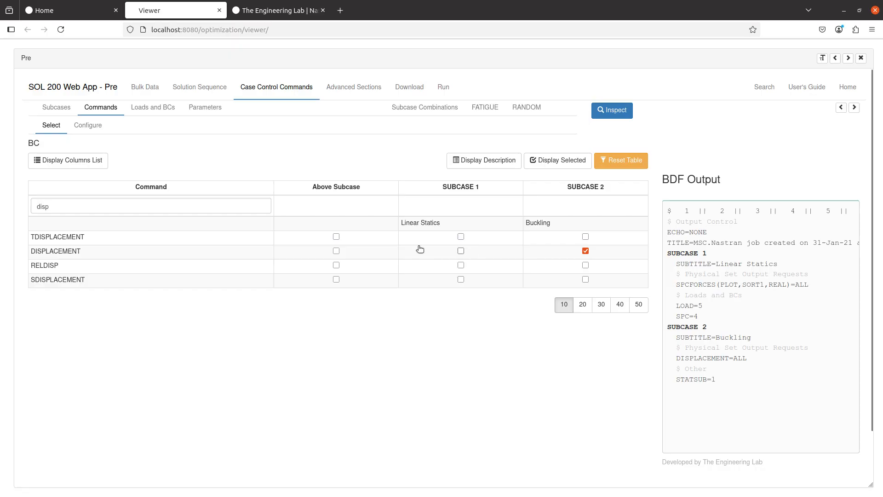
- Turn off SPCFORCES output for the Linear Statics subcase 1
left_click_drag(111, 205, 0, 195)
type("stress")
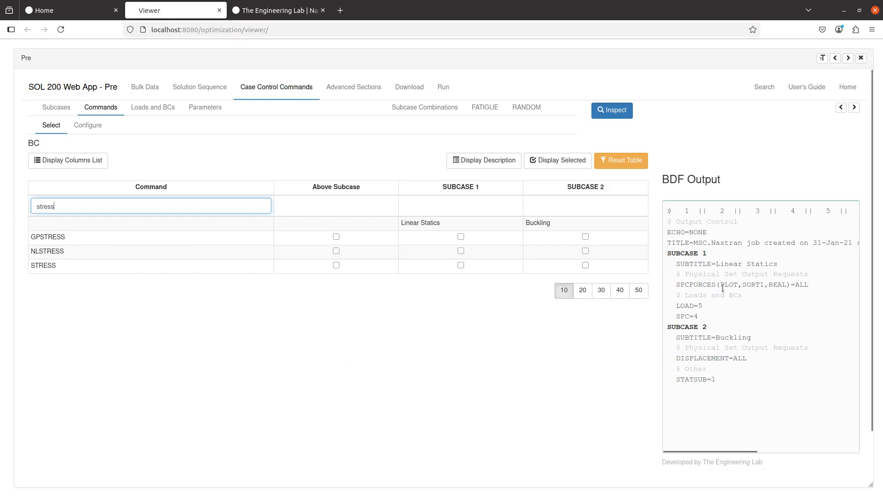
double_click(685, 284)
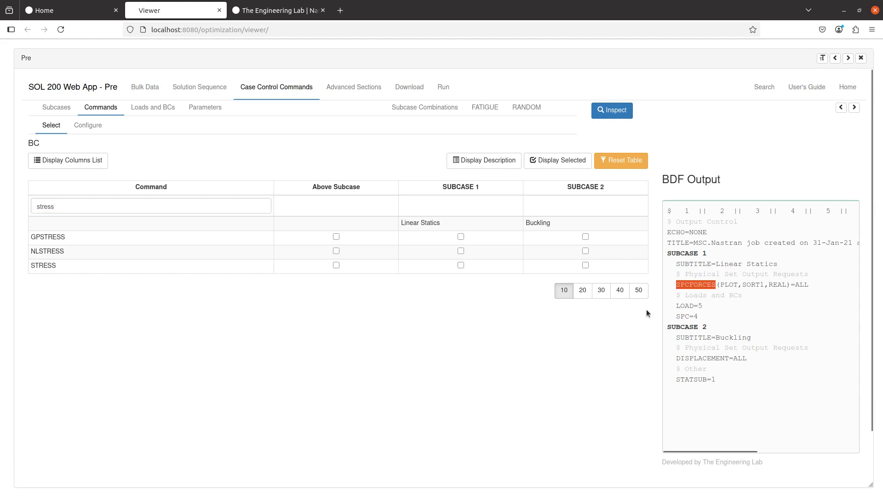
double_click(158, 208)
type("spc")
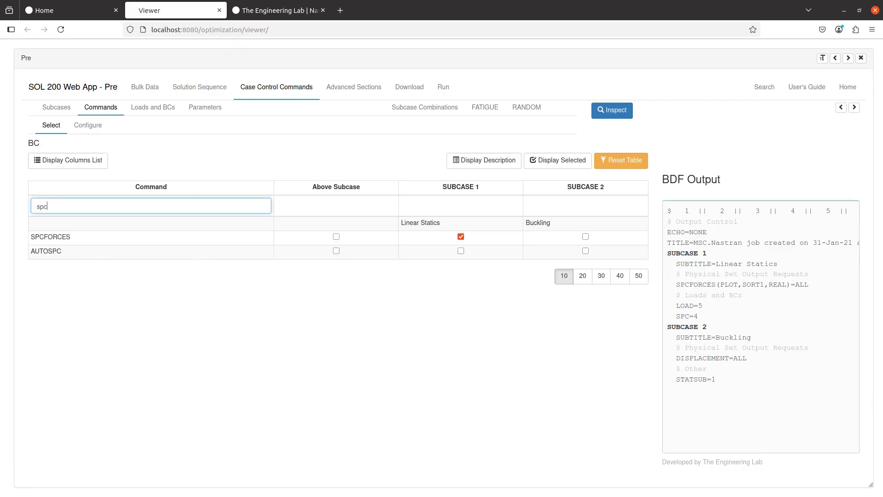
left_click(479, 242)
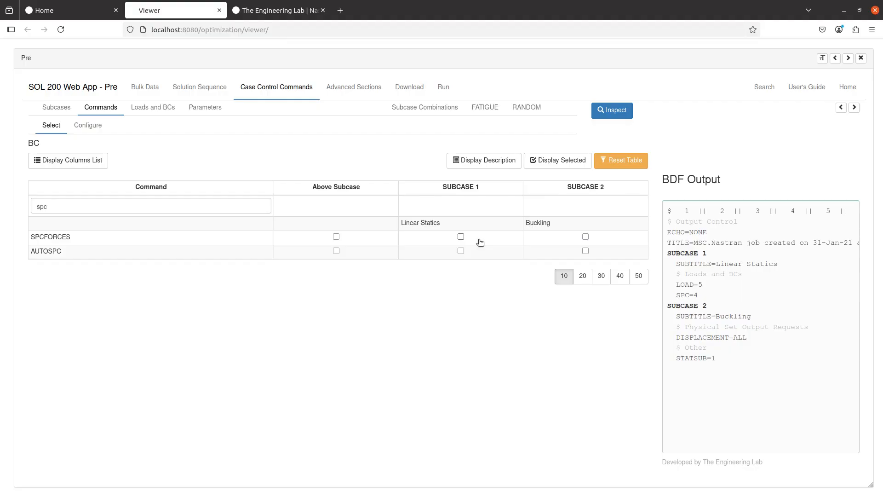
- Review the Linear Statics block and DISPLACEMENT=ALL line in the output preview
left_click_drag(711, 296, 666, 256)
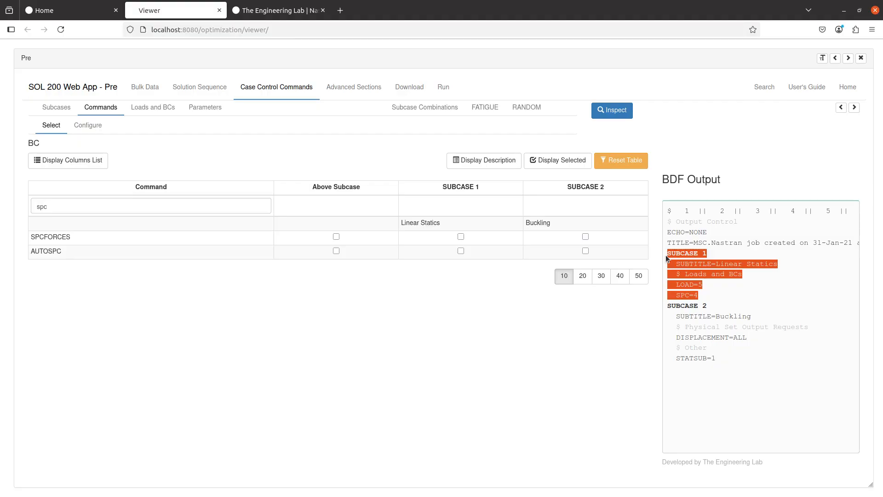
left_click(625, 392)
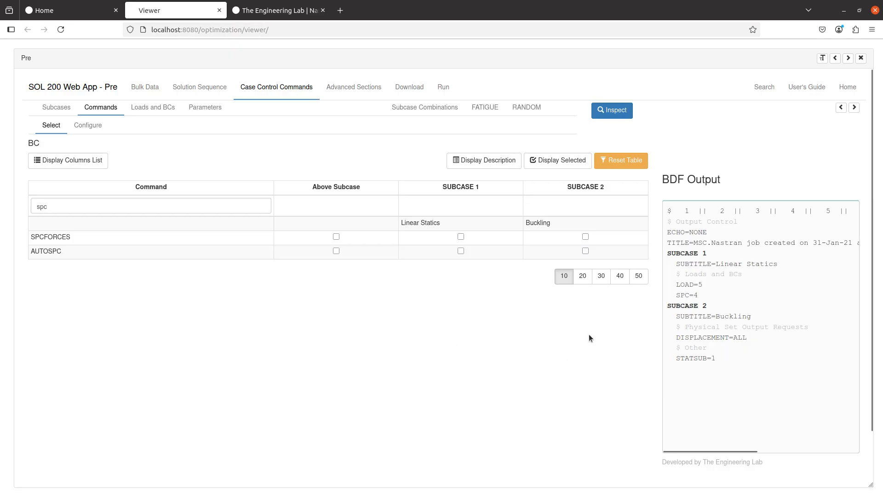
triple_click(694, 338)
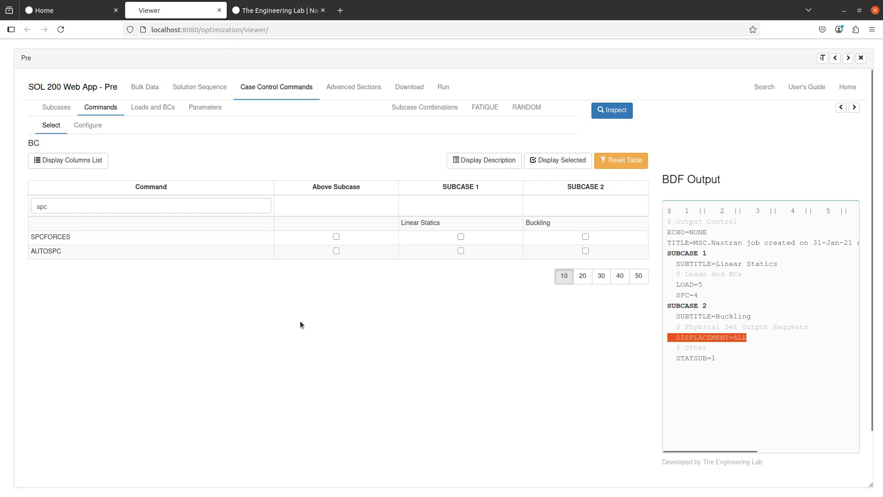
left_click(87, 125)
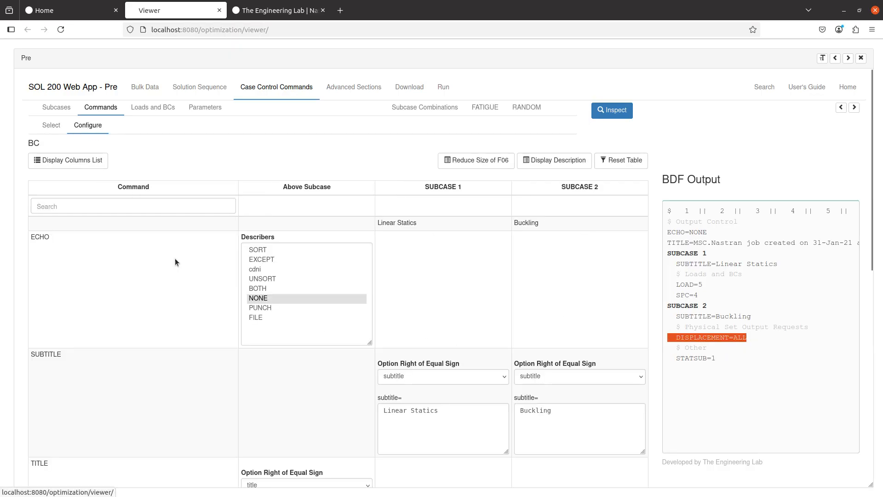
- Add the PLOT describer to subcase 2's DISPLACEMENT request, giving DISPLACEMENT(PLOT)=ALL
scroll(299, 356, "down", 1)
scroll(298, 357, "down", 8)
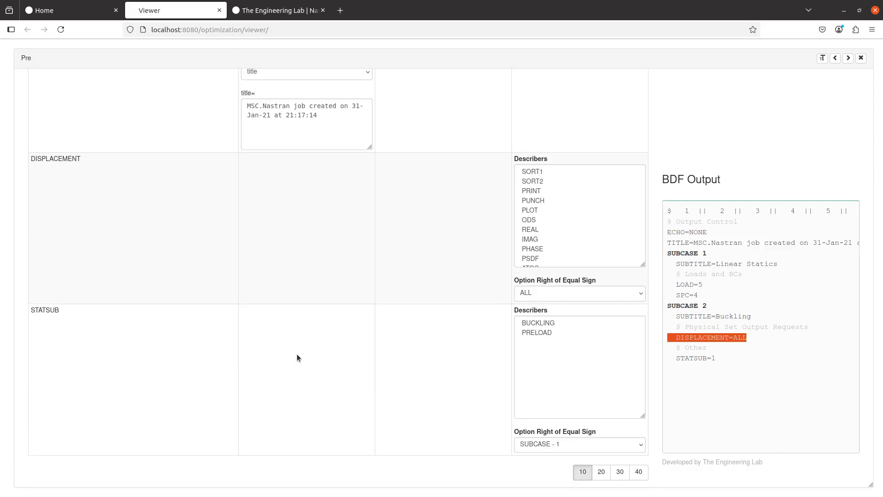
left_click(538, 210)
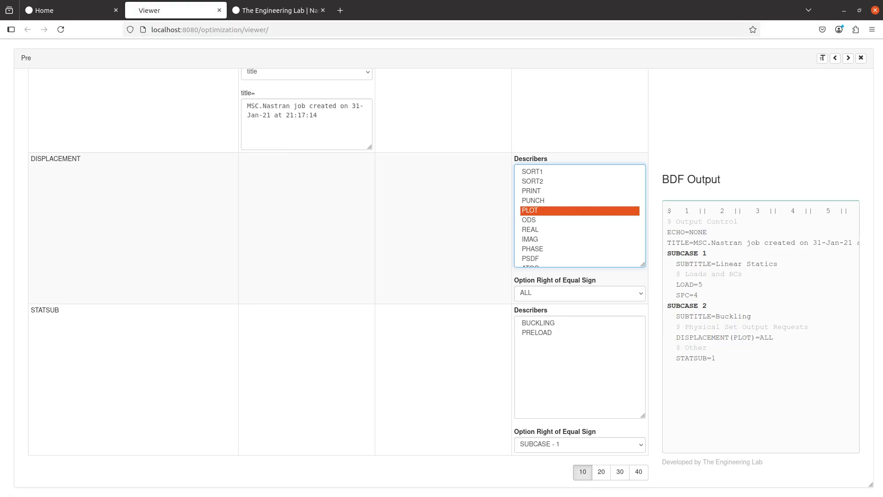
scroll(477, 327, "up", 10)
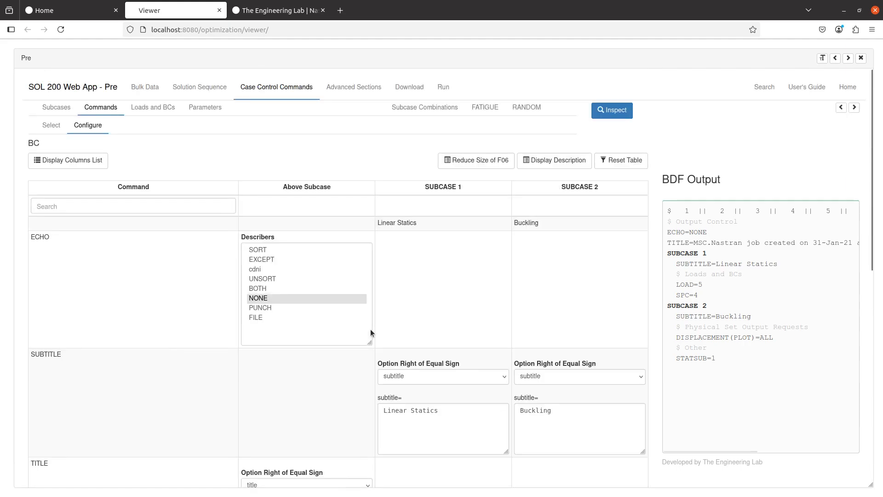
left_click(51, 126)
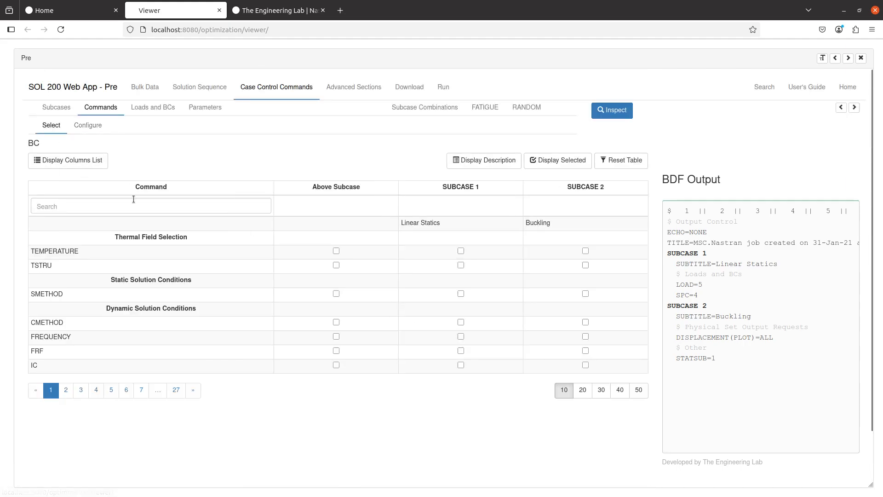
- Filter the command list for 'metho' and add METHOD to the Buckling subcase (SUBCASE 2)
left_click(134, 199)
type("met")
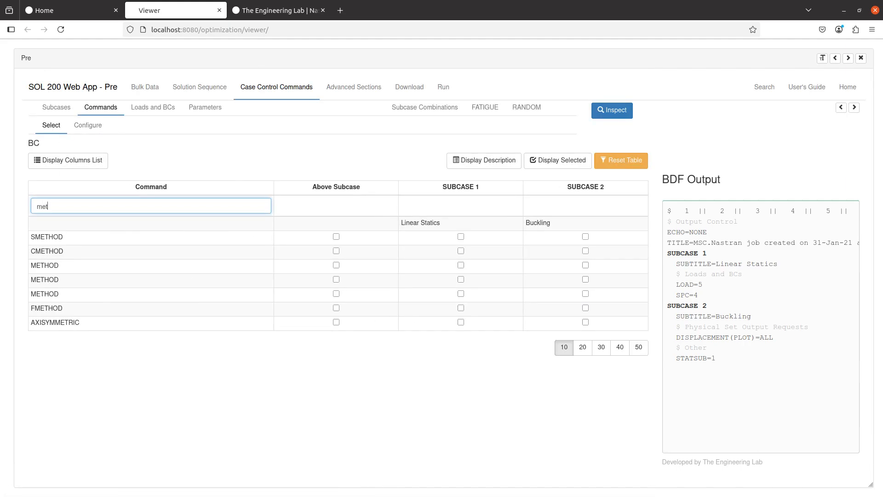
type("ho")
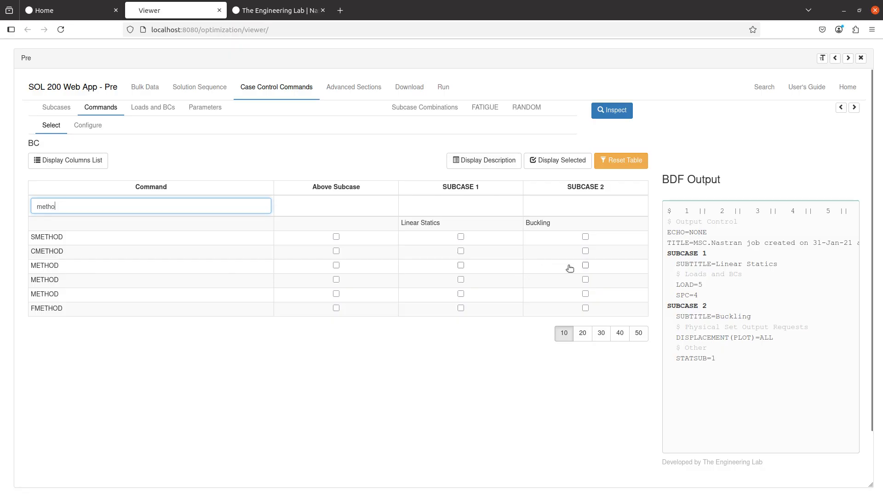
left_click(584, 265)
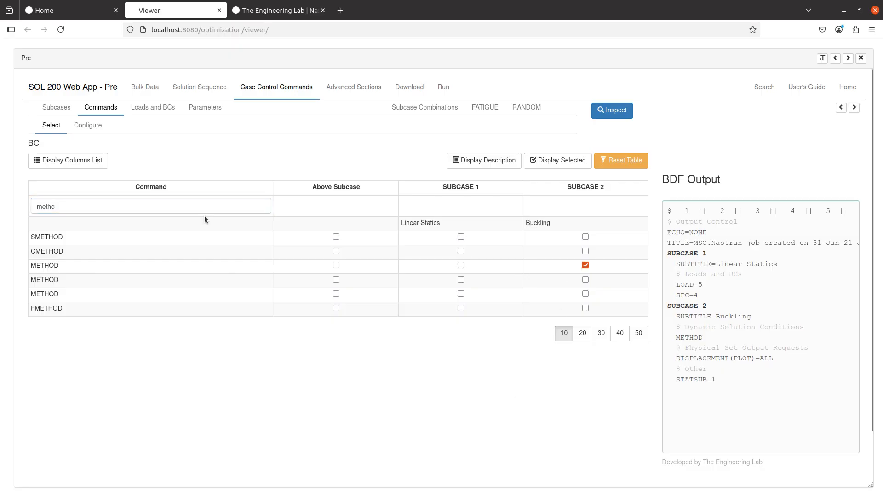
- Review METHOD's value choices (EIGR, EIGRL, EIGB) without choosing one, then list the bulk data entries
left_click(88, 125)
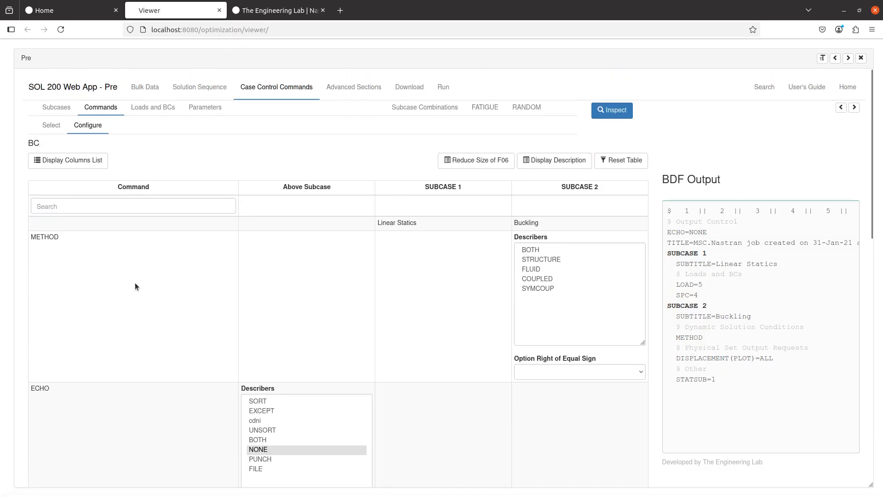
left_click(569, 373)
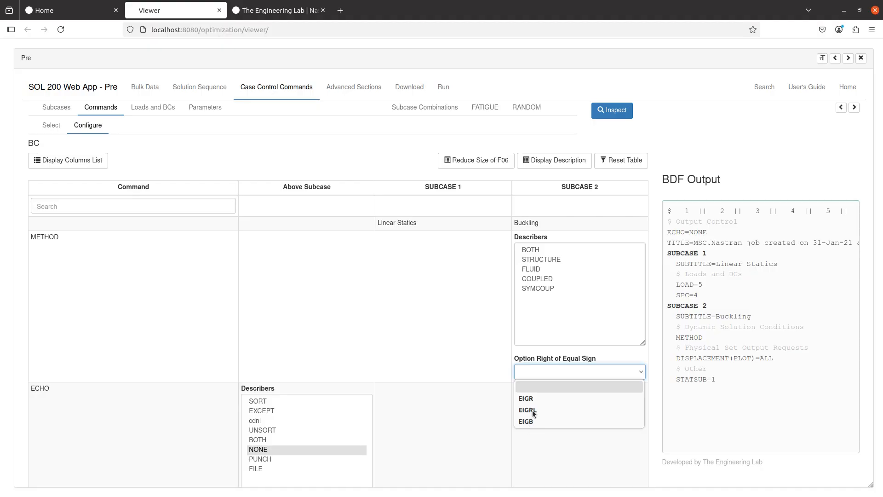
left_click(309, 324)
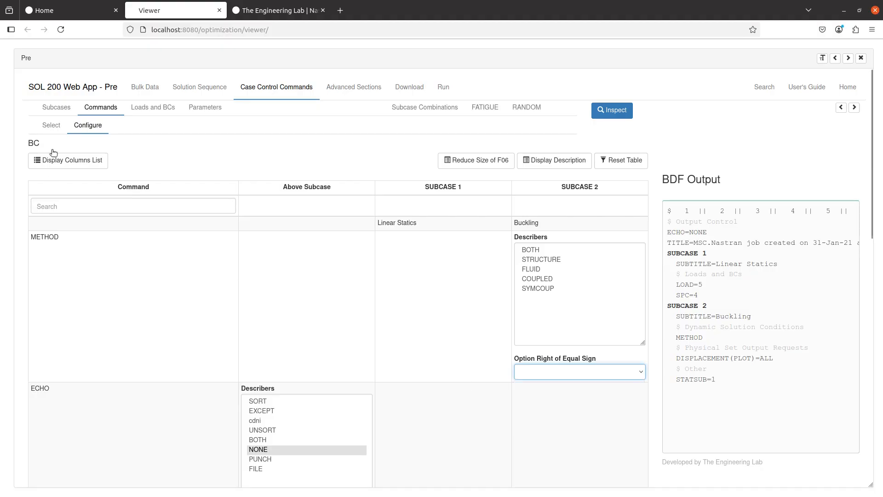
left_click(52, 126)
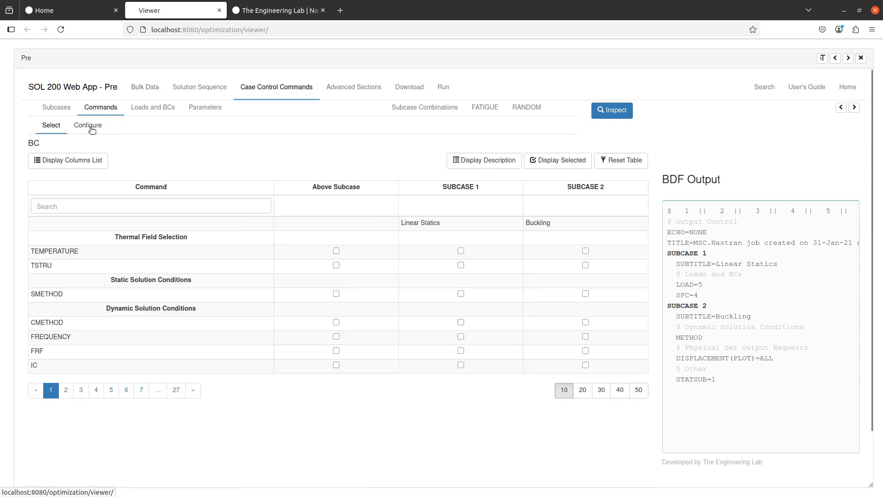
left_click(88, 125)
left_click(145, 87)
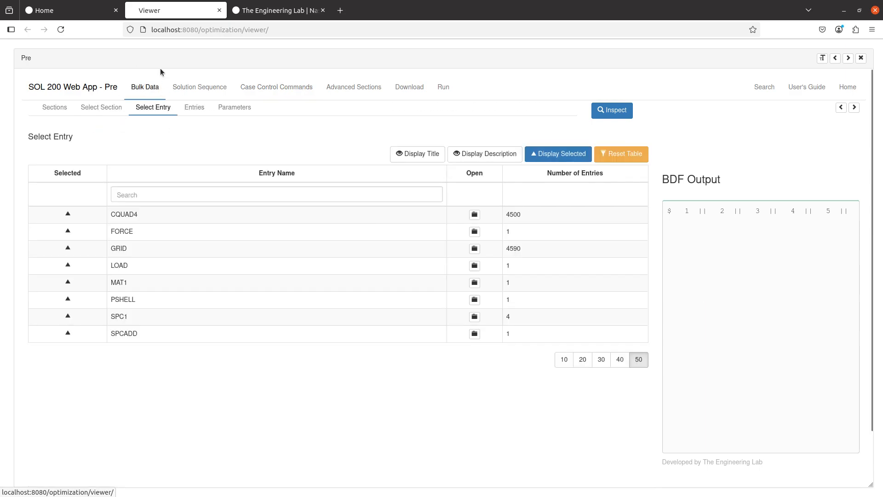
- Reset the bulk data table, search for 'eigrl', and open the EIGRL entry
left_click(621, 153)
left_click(411, 199)
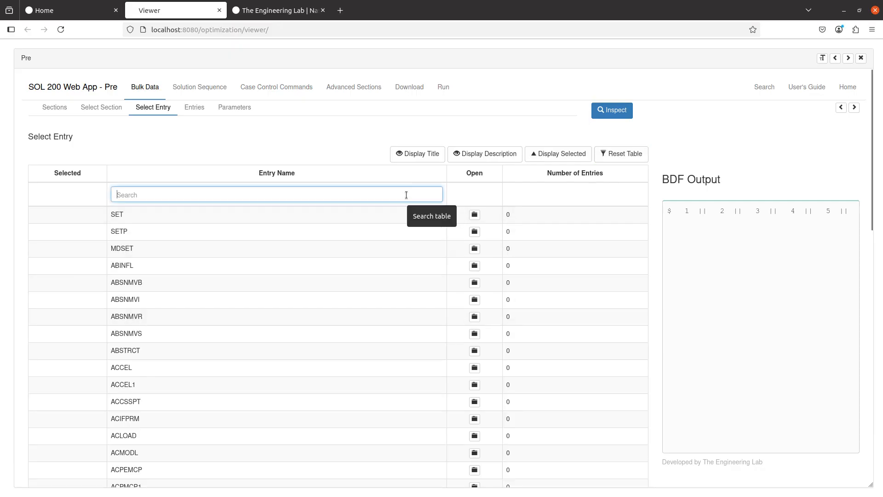
type("eigrl")
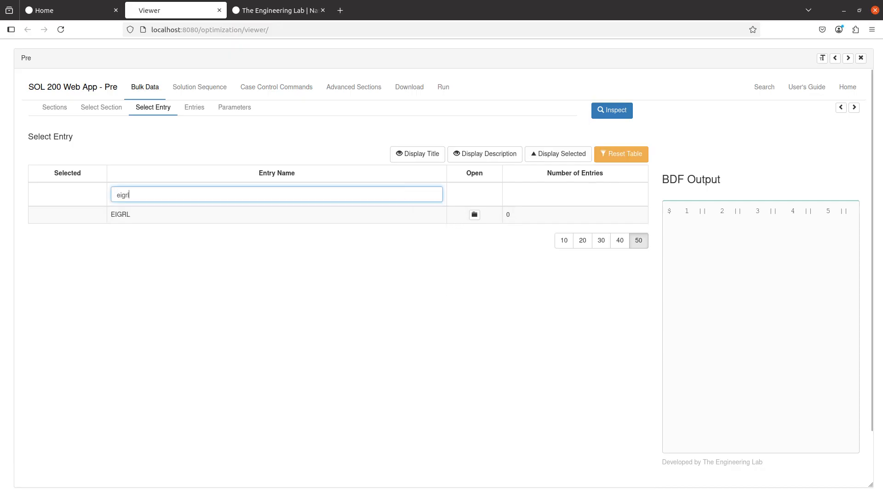
left_click(474, 215)
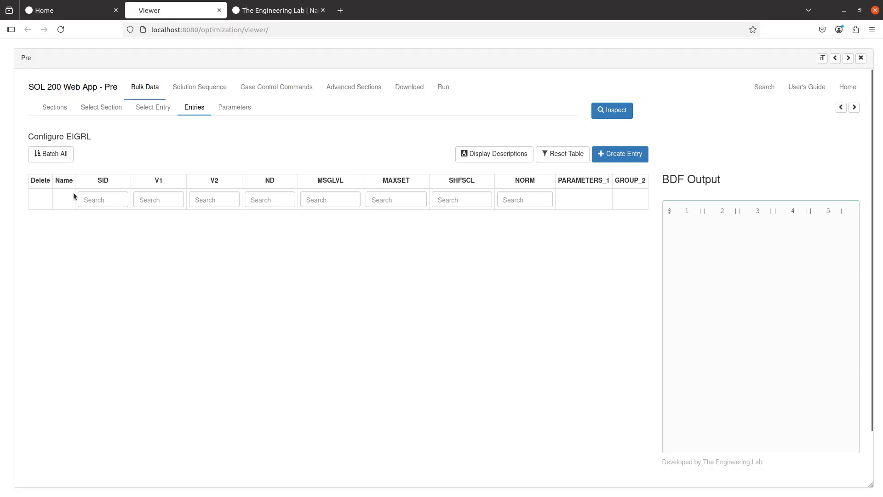
- Create a new EIGRL entry with SID 1 and the number of roots (ND) set to 16
left_click(611, 155)
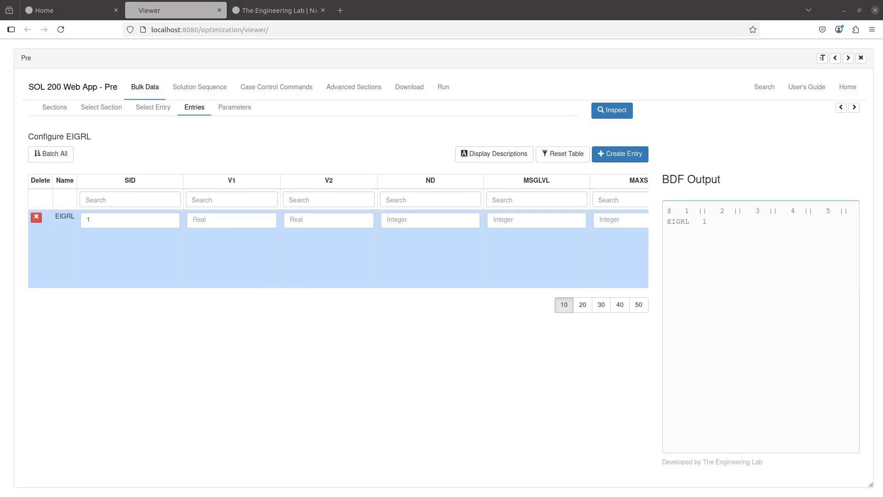
scroll(548, 269, "right", 1)
scroll(547, 270, "left", 1)
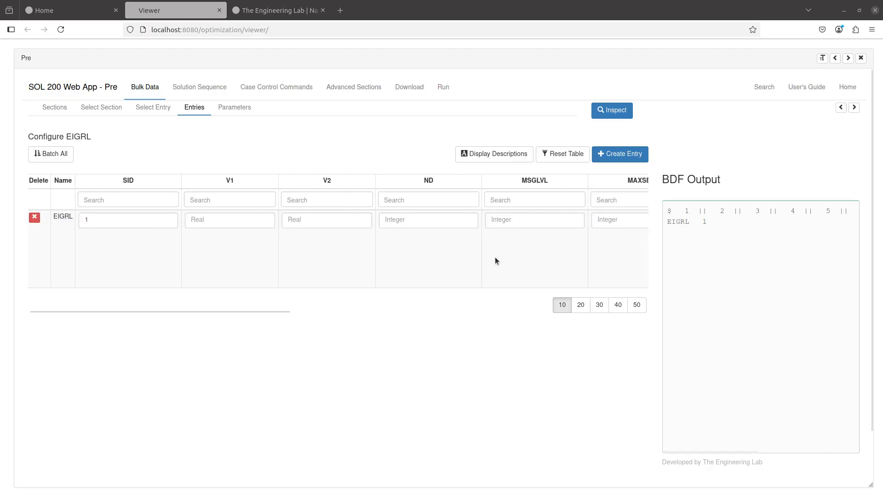
left_click(462, 228)
type("16")
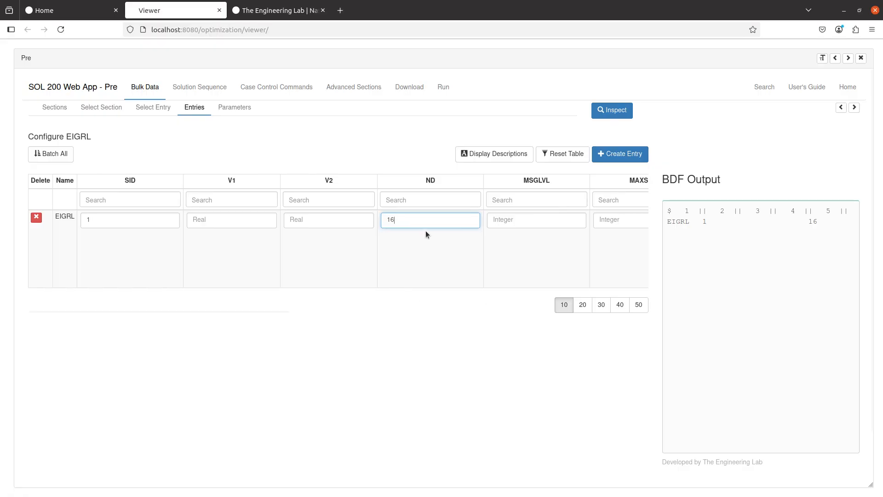
- Enter and then clear MSGLVL 0, hide the field descriptions, and select the EIGRL BDF line
left_click(496, 160)
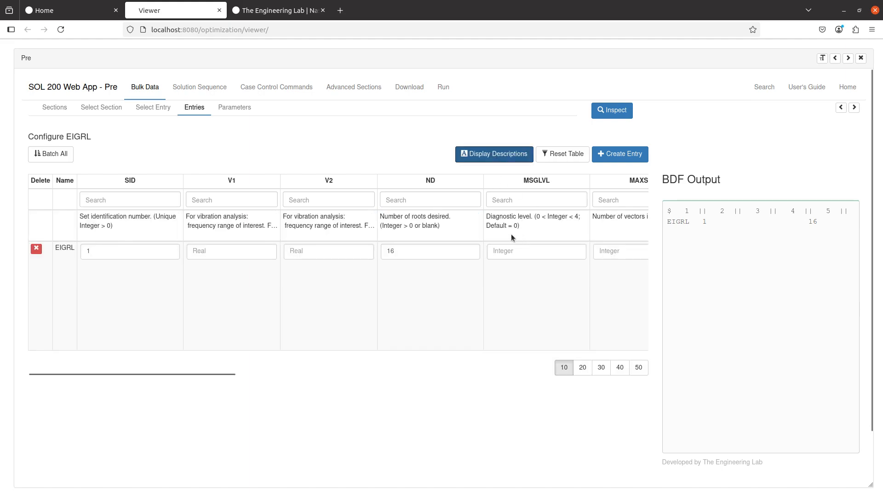
left_click(510, 250)
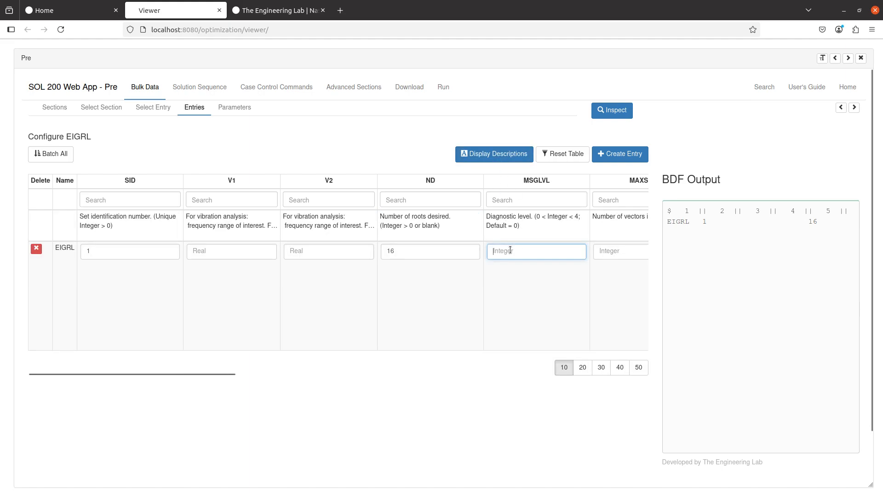
type("0")
left_click(495, 250)
key("BackSpace")
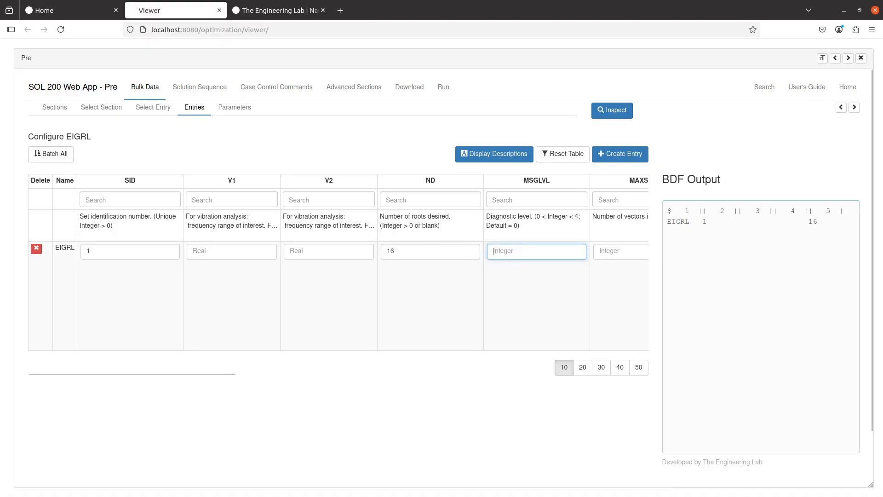
left_click(478, 154)
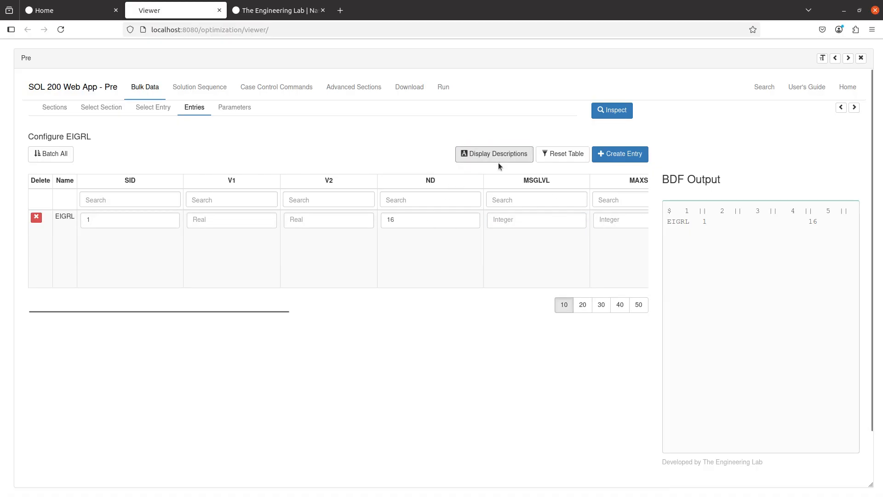
triple_click(695, 225)
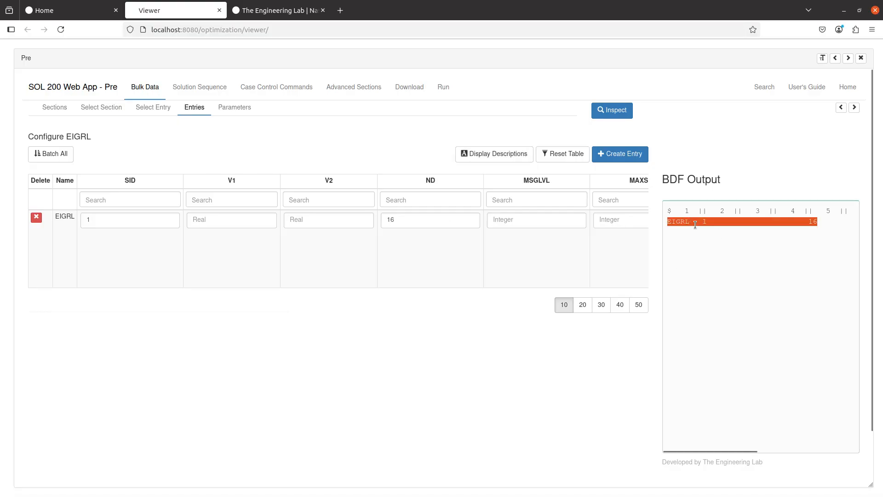
- Point SUBCASE 2's METHOD at EIGRL 1 and run Inspect, which reports Complete
left_click(276, 88)
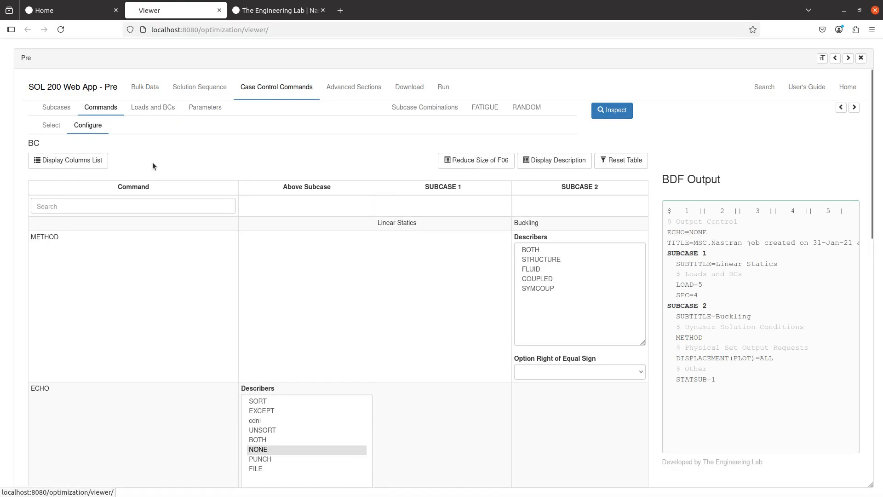
left_click(598, 372)
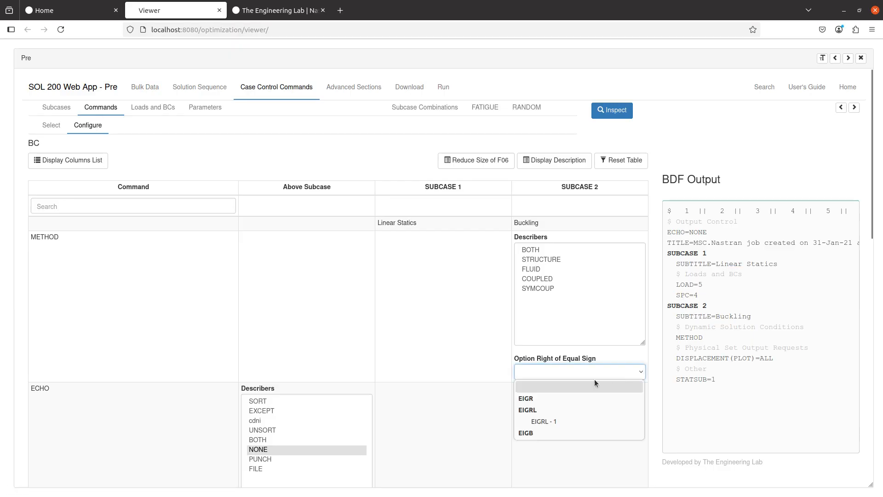
left_click(558, 422)
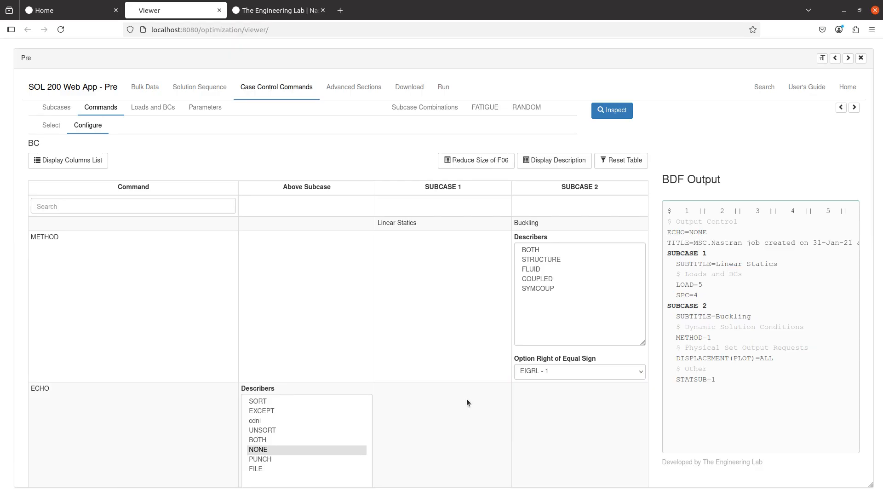
left_click(612, 115)
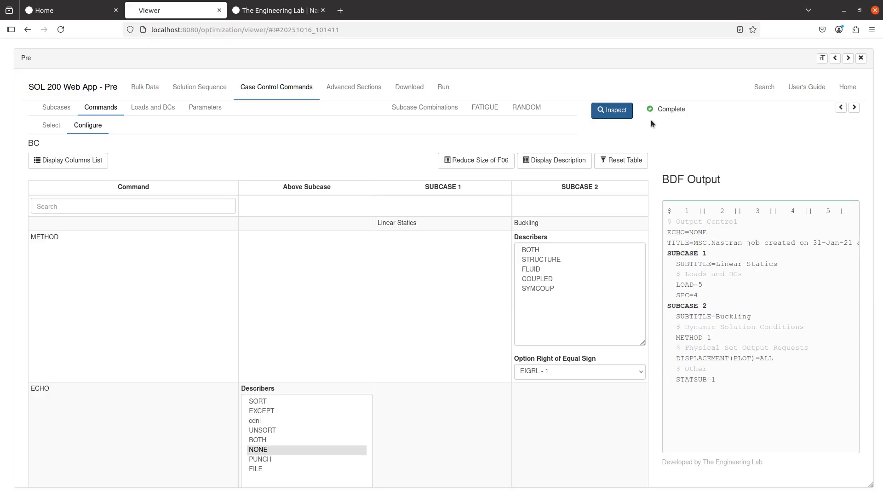
left_click_drag(656, 109, 683, 126)
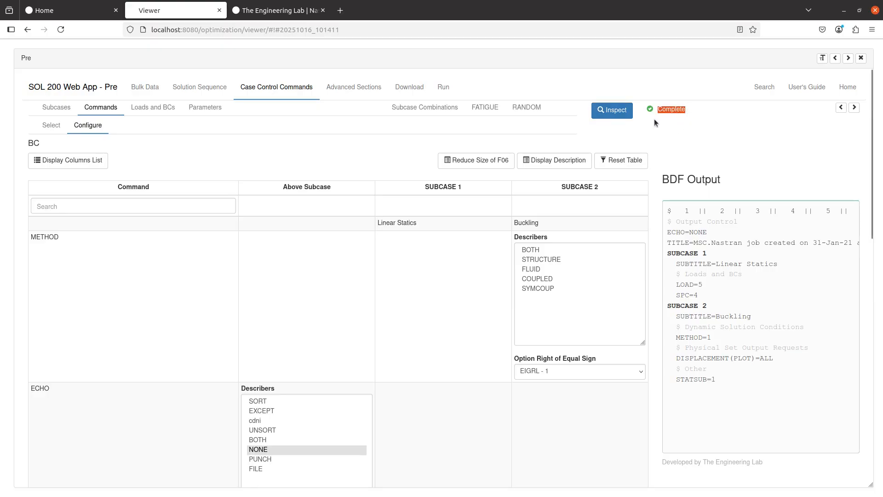
left_click(362, 154)
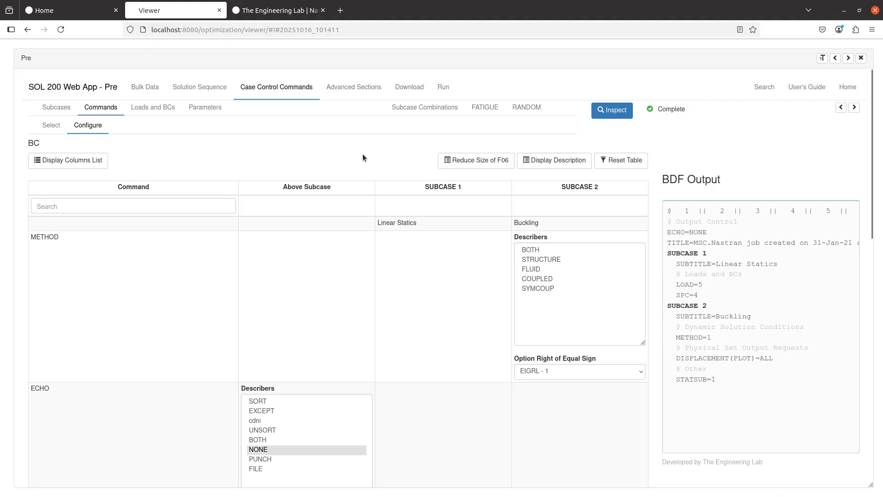
- Add an HDF5OUT entry from the Download page with INPUT set to NO, then switch to Notepad++
left_click(399, 99)
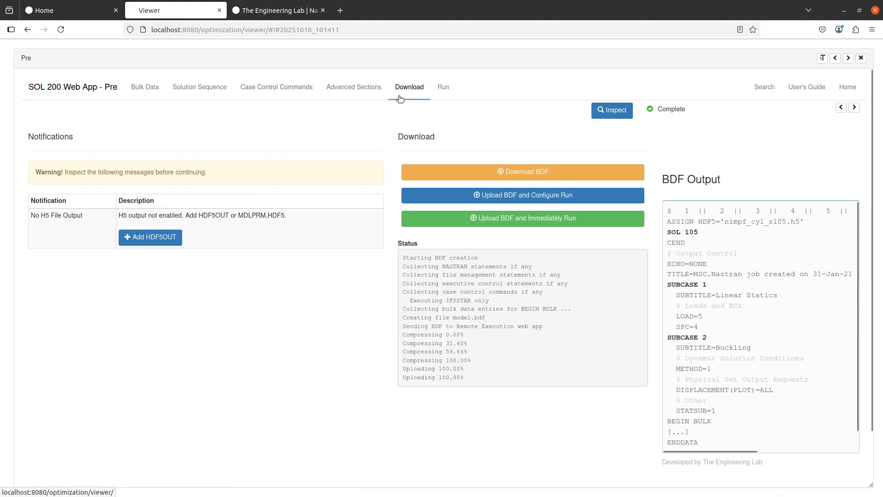
left_click(158, 239)
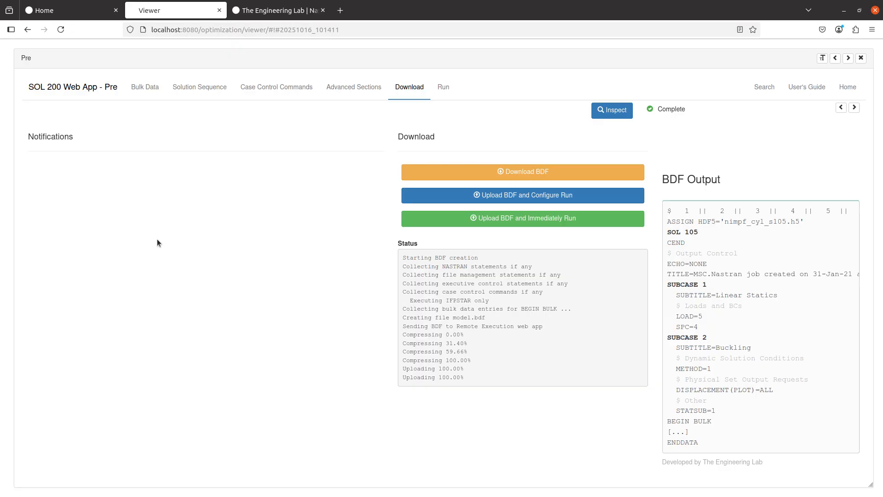
left_click(134, 95)
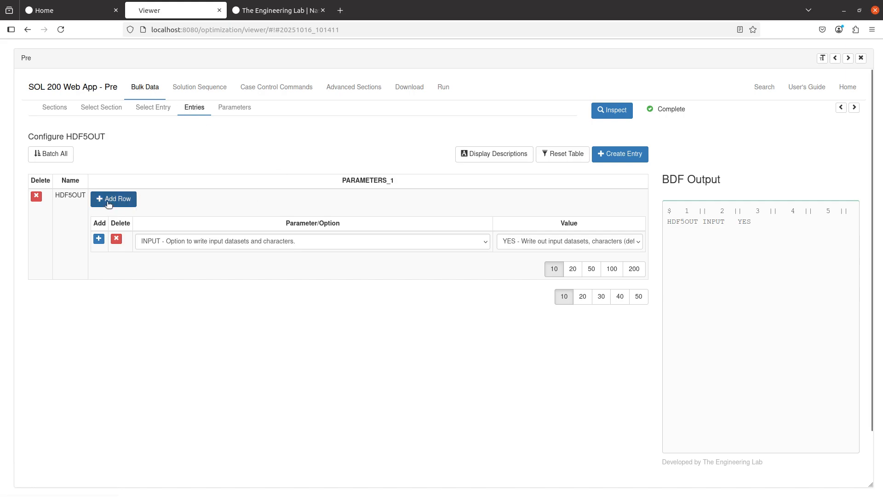
left_click(172, 244)
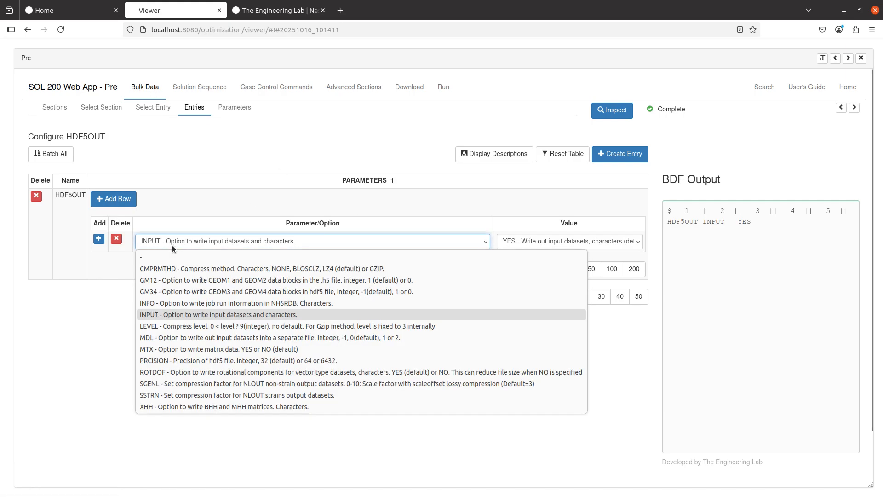
left_click(149, 317)
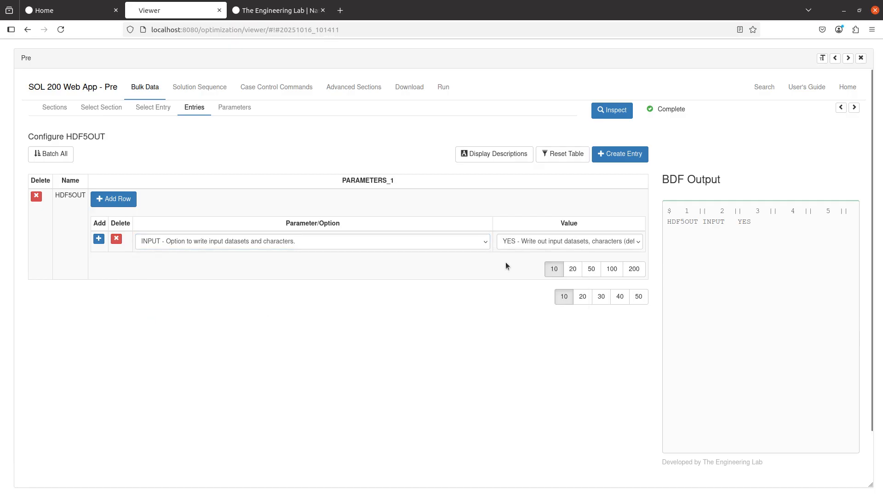
left_click(520, 240)
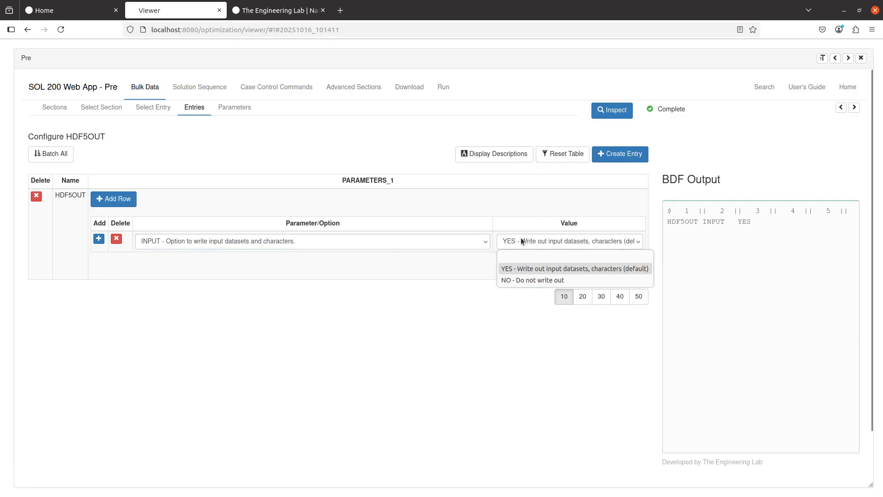
left_click(520, 280)
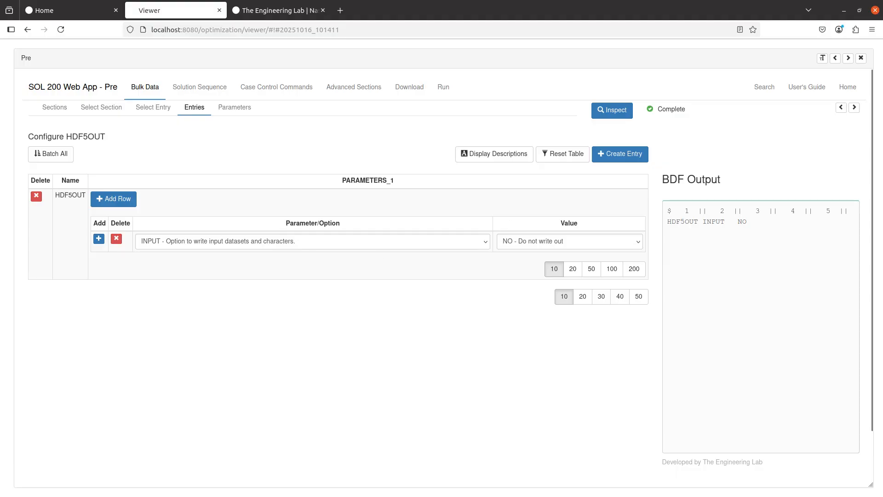
key("alt+Tab")
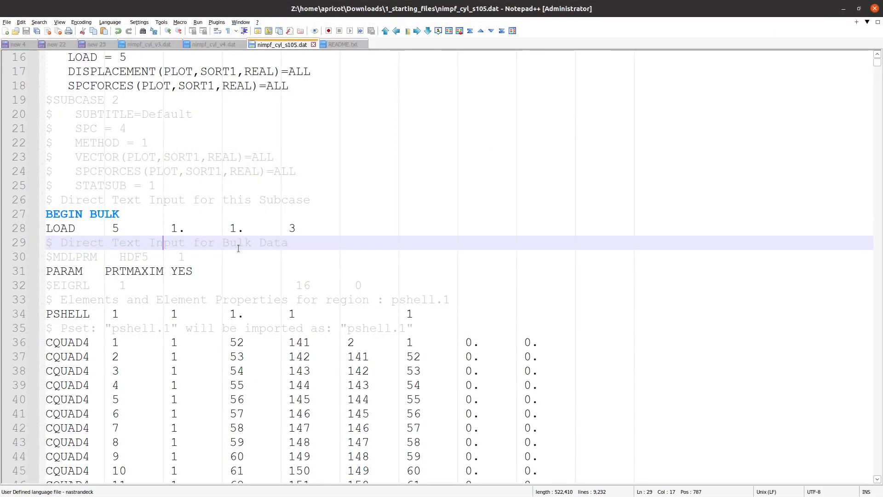
- Scroll the bulk data of nimpf_cyl_s105.dat down to the CQUAD4 lines and back up
scroll(238, 278, "down", 1)
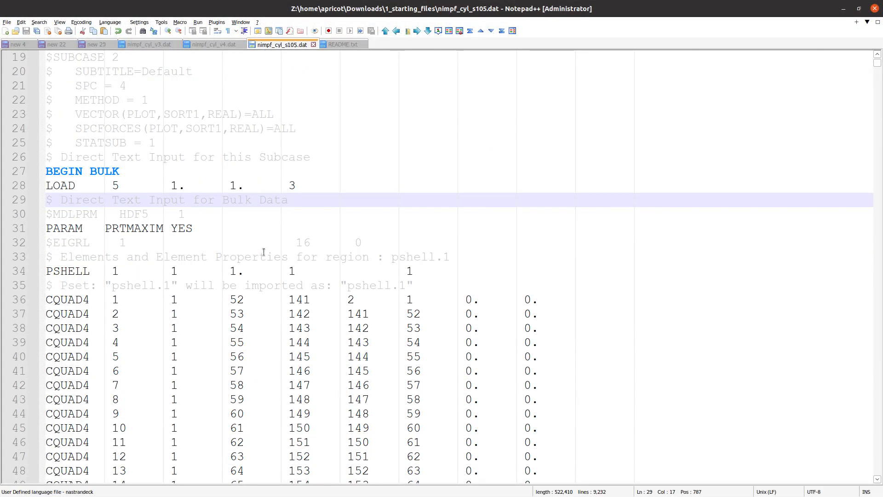
scroll(260, 202, "down", 20)
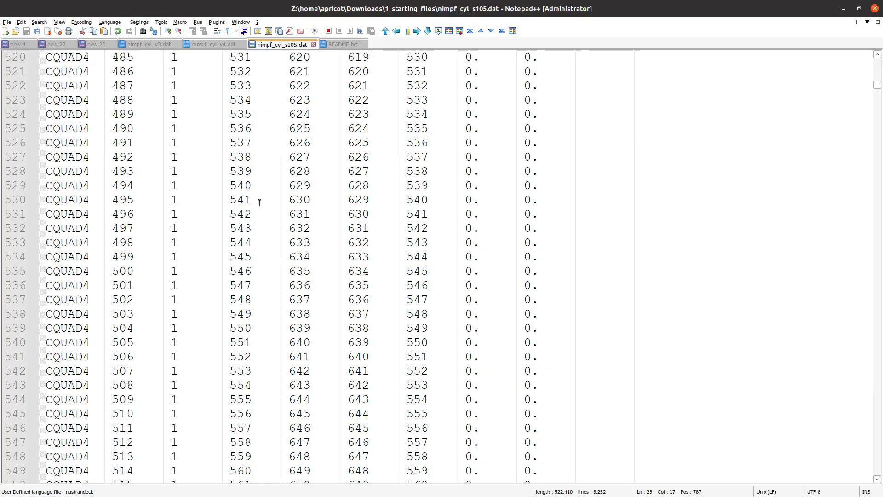
scroll(308, 238, "up", 20)
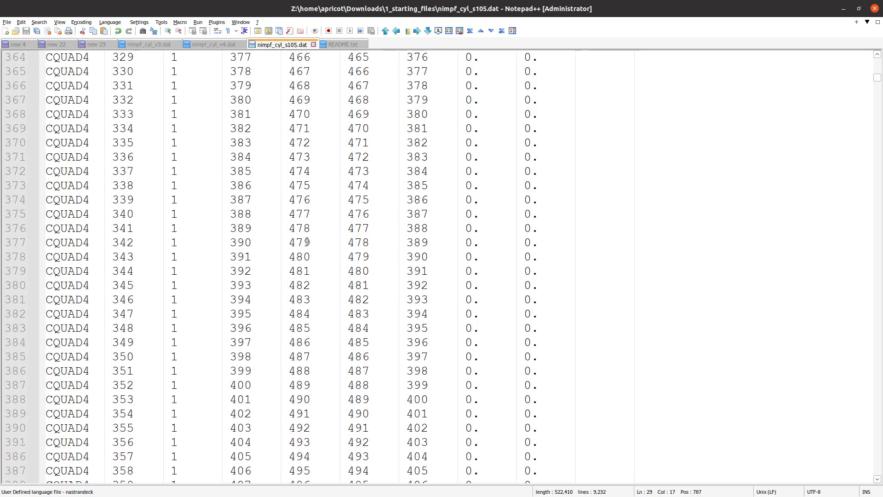
scroll(308, 238, "up", 20)
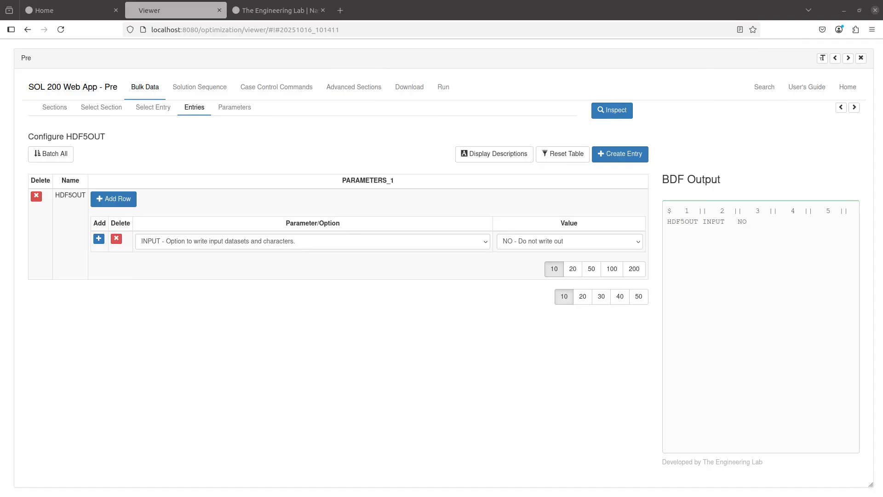
- Confirm HDF5OUT INPUT stays NO, then upload the BDF and run it immediately
left_click(456, 341)
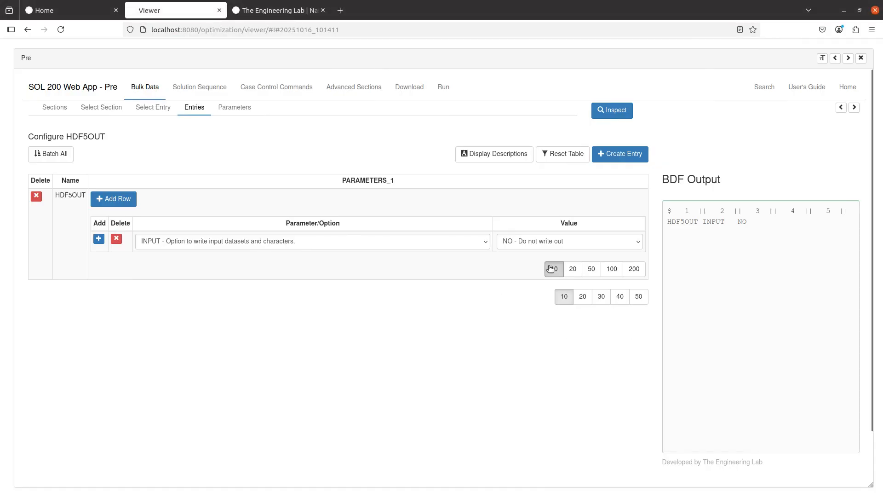
left_click(549, 239)
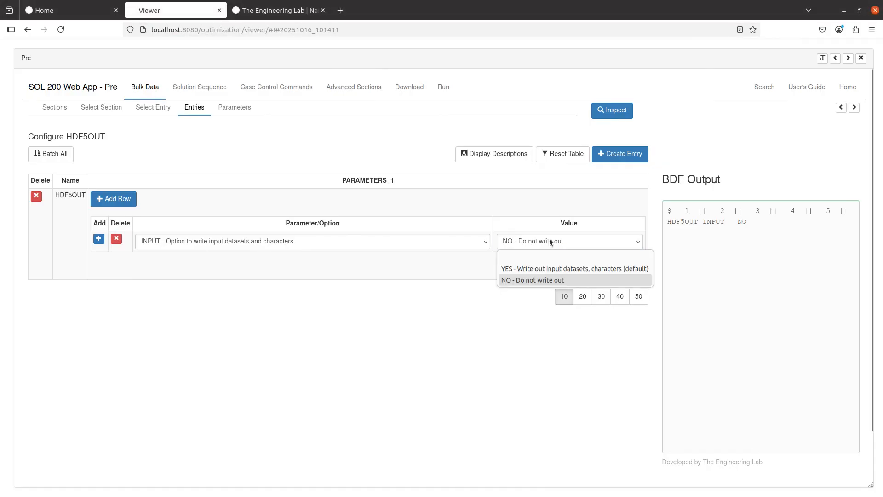
left_click(529, 281)
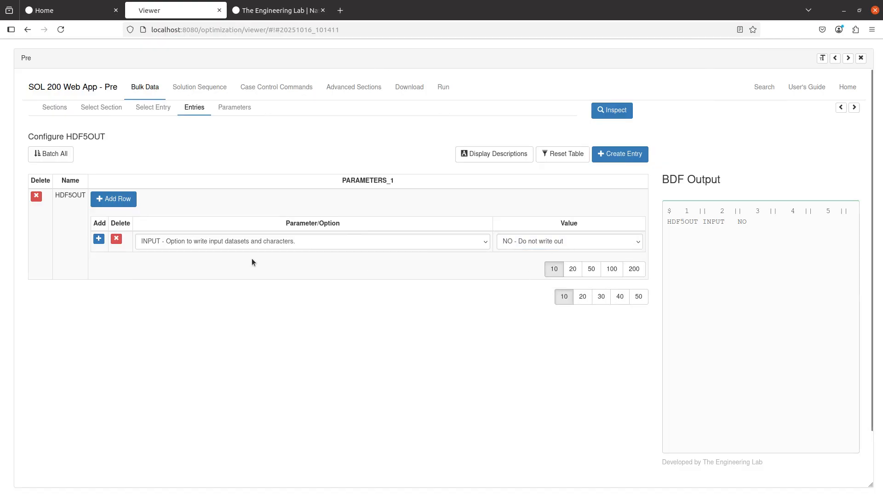
left_click(241, 242)
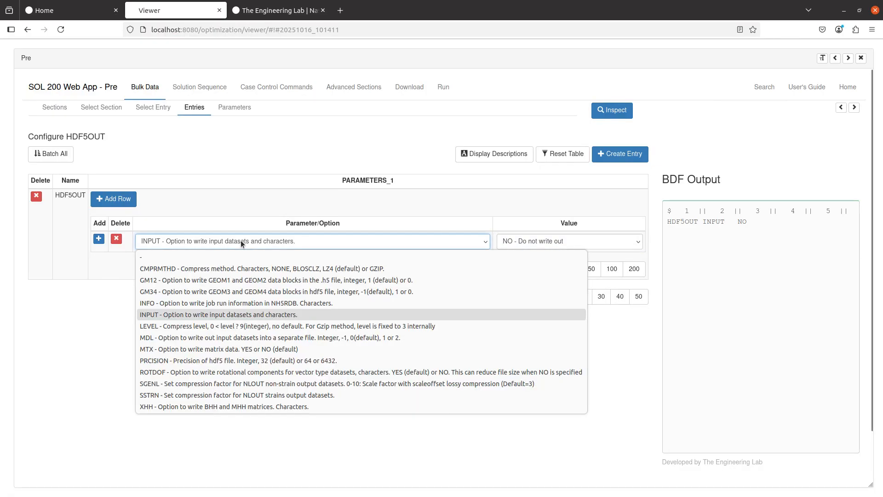
left_click(241, 240)
left_click(415, 86)
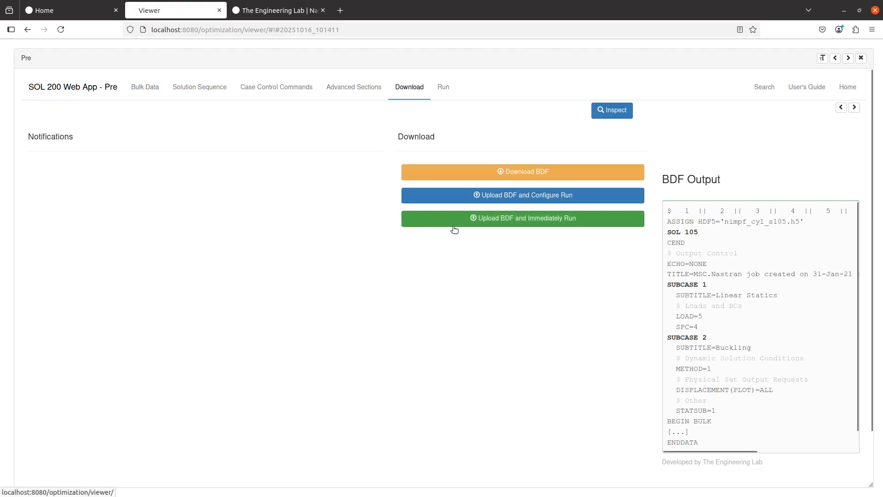
left_click(535, 220)
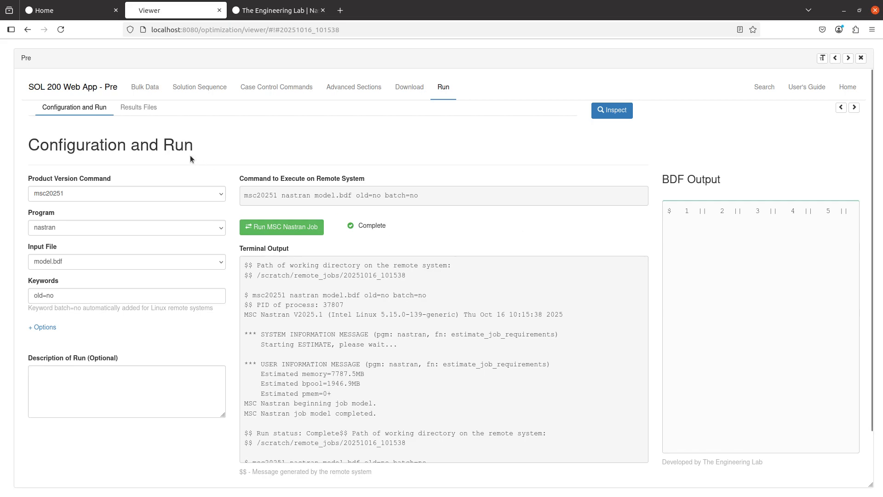
- Review the result files and model.f06 singular-matrix errors, then return to Case Control Commands
left_click(145, 107)
scroll(130, 240, "down", 2)
scroll(128, 237, "down", 5)
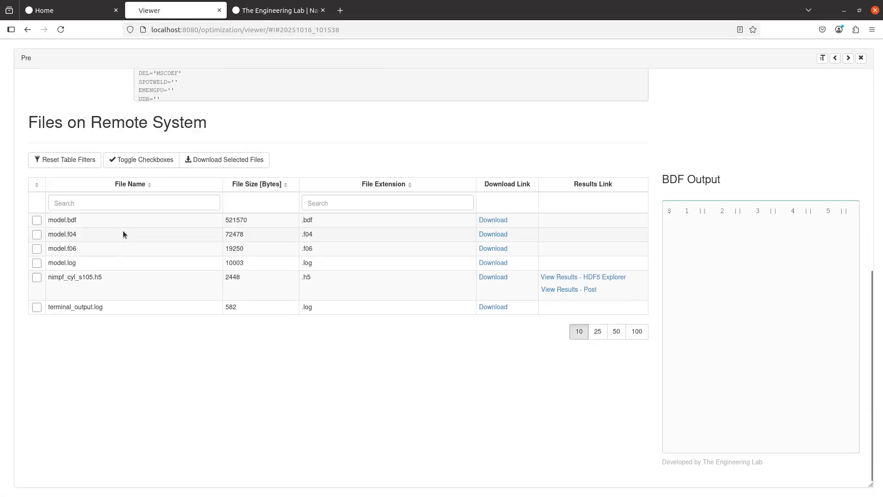
scroll(123, 230, "up", 6)
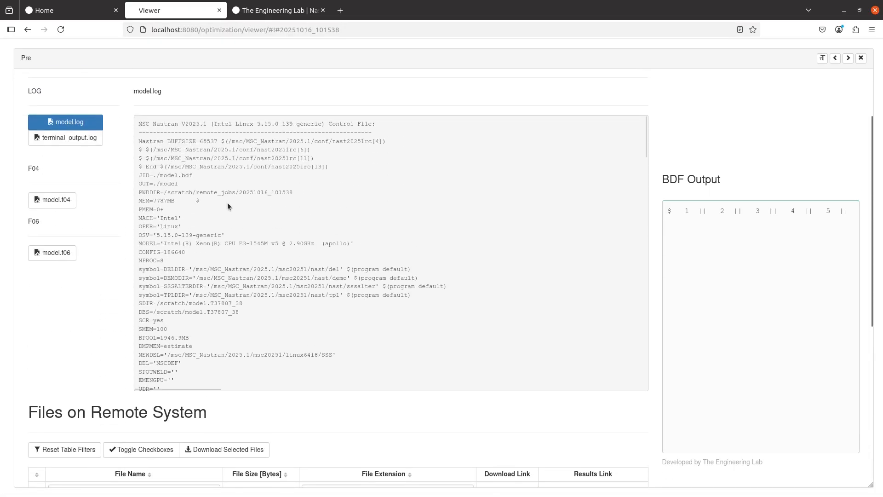
left_click(65, 251)
scroll(293, 230, "down", 10)
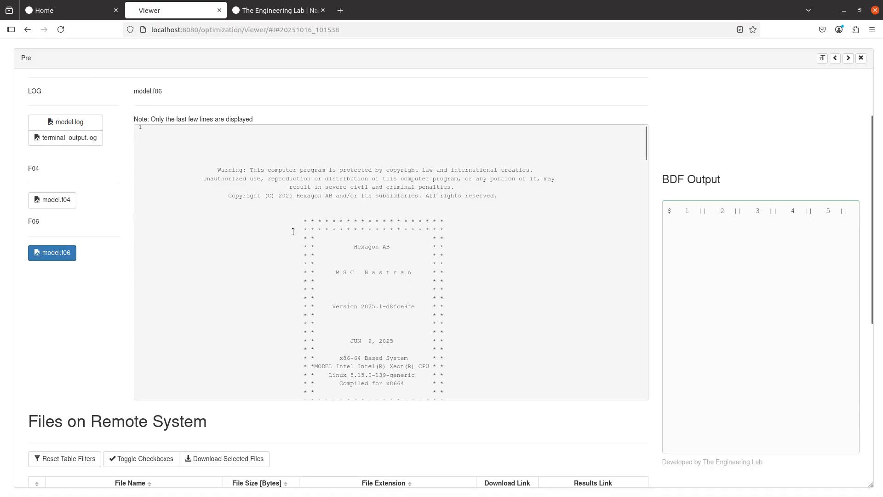
scroll(293, 230, "down", 4)
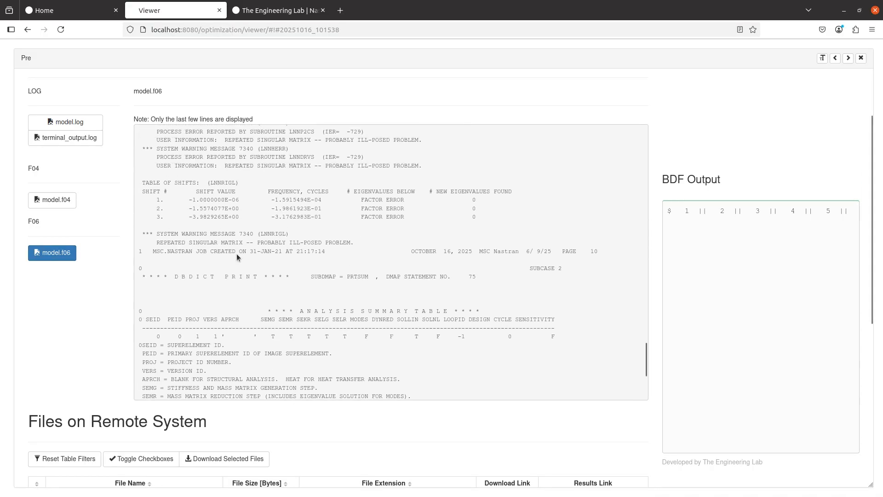
scroll(203, 247, "up", 4)
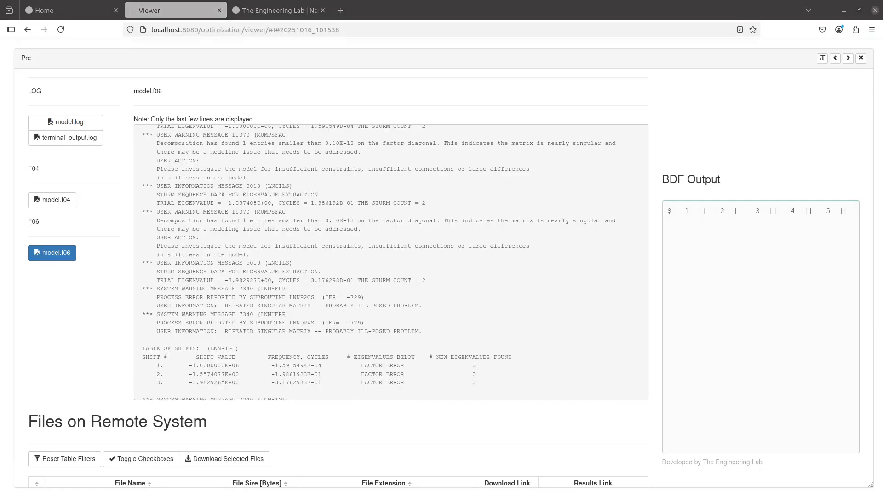
scroll(98, 236, "up", 8)
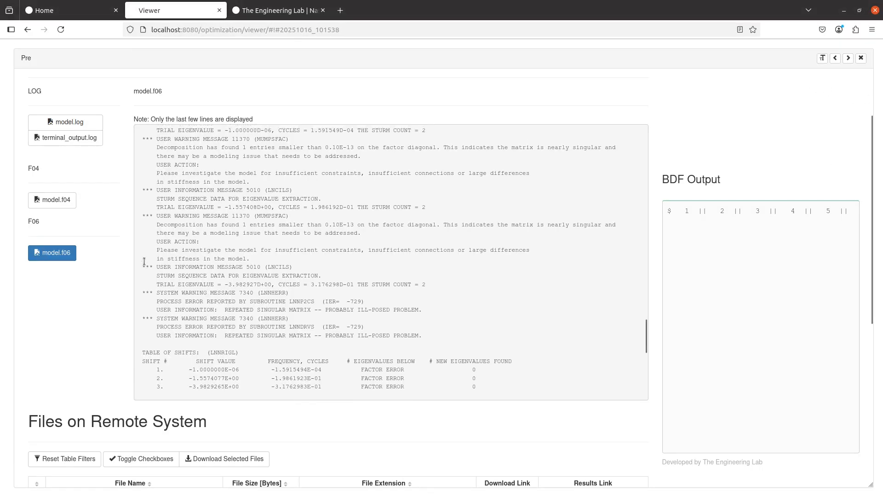
left_click(291, 88)
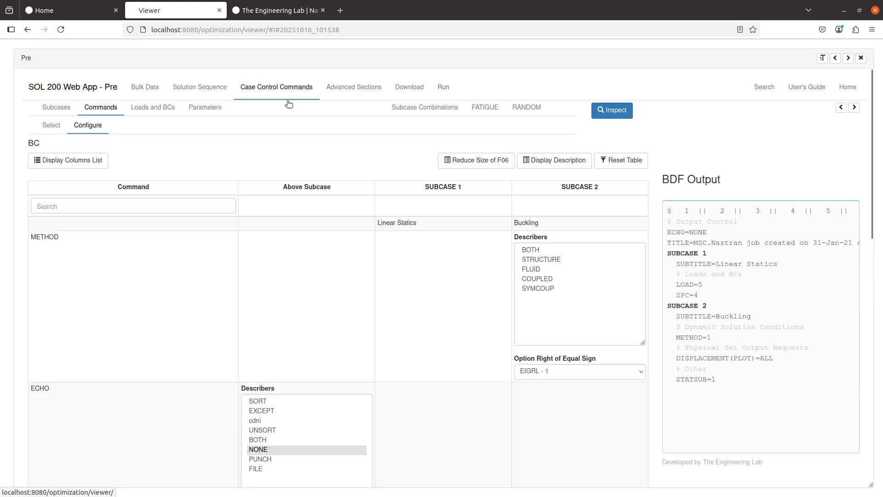
- Assign the SPC 9001 constraints to SUBCASE 2 under Loads and BCs
left_click(169, 114)
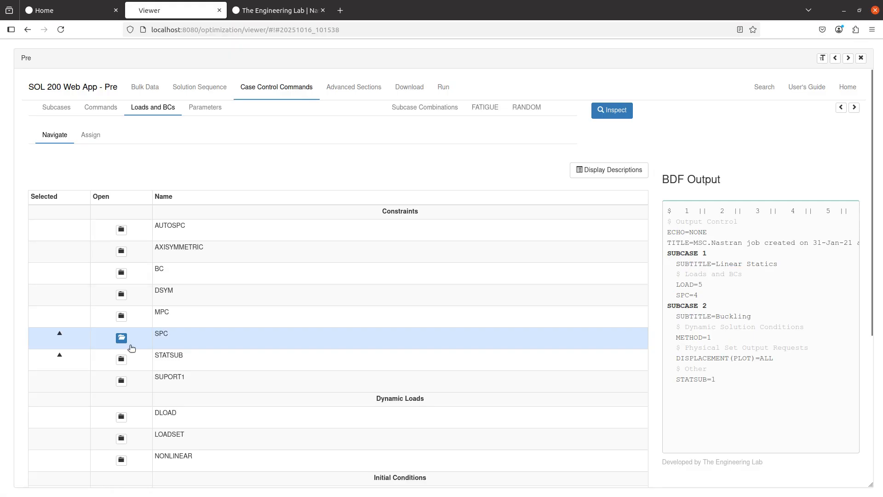
scroll(131, 349, "down", 1)
left_click(136, 298)
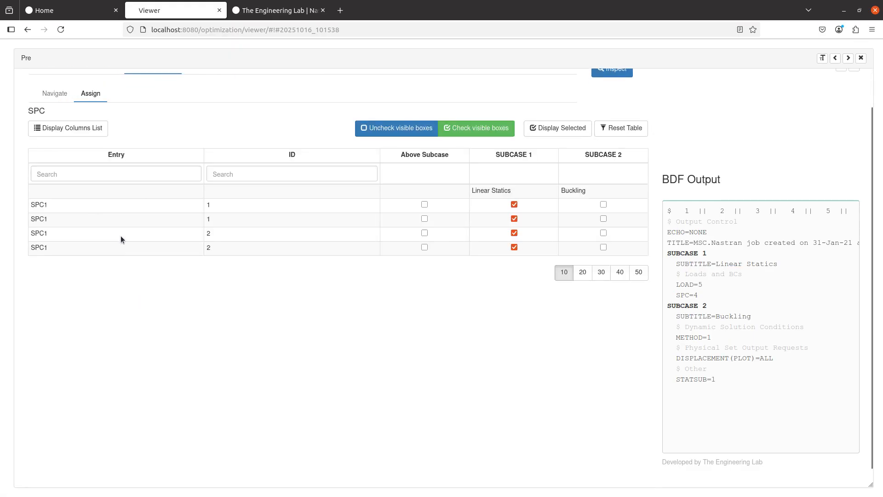
left_click(603, 233)
scroll(138, 175, "up", 1)
left_click(62, 138)
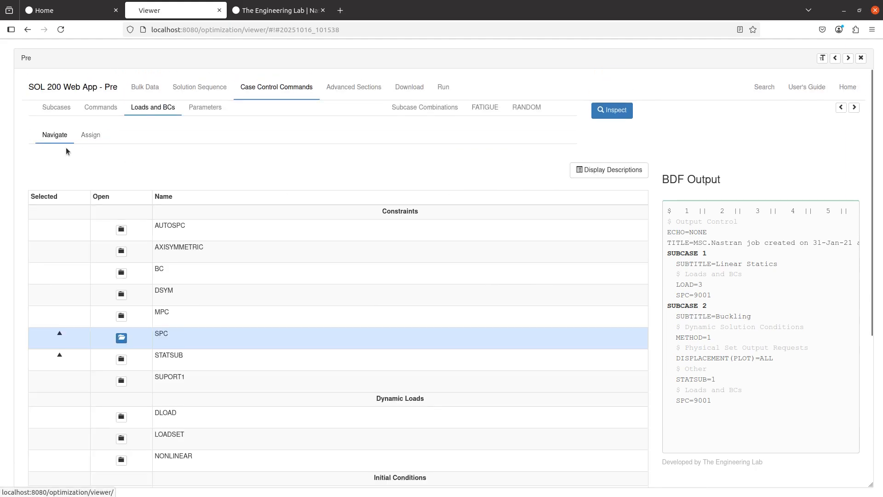
- Assign the LOAD 3 force to SUBCASE 2 and go to the Download page
scroll(108, 357, "down", 4)
left_click(122, 430)
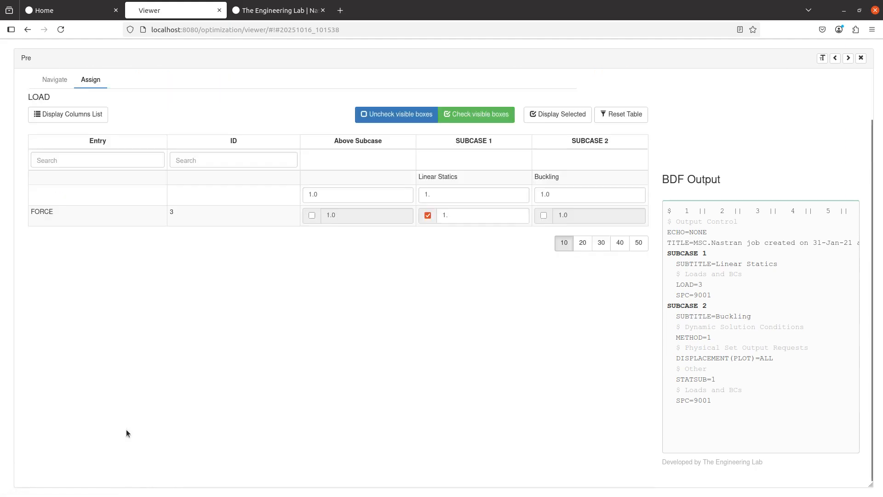
left_click(544, 216)
scroll(514, 304, "up", 2)
left_click(396, 95)
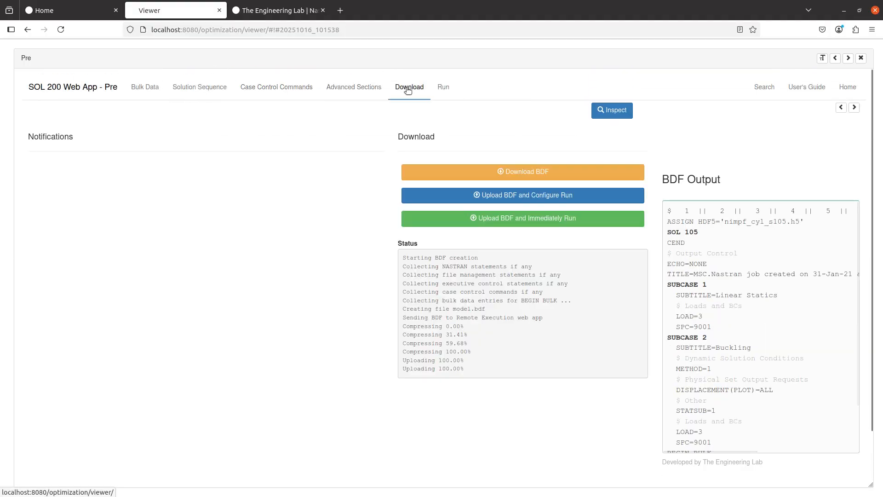
- Upload and run the revised model.bdf, returning to the run page until it reports Complete
left_click(515, 219)
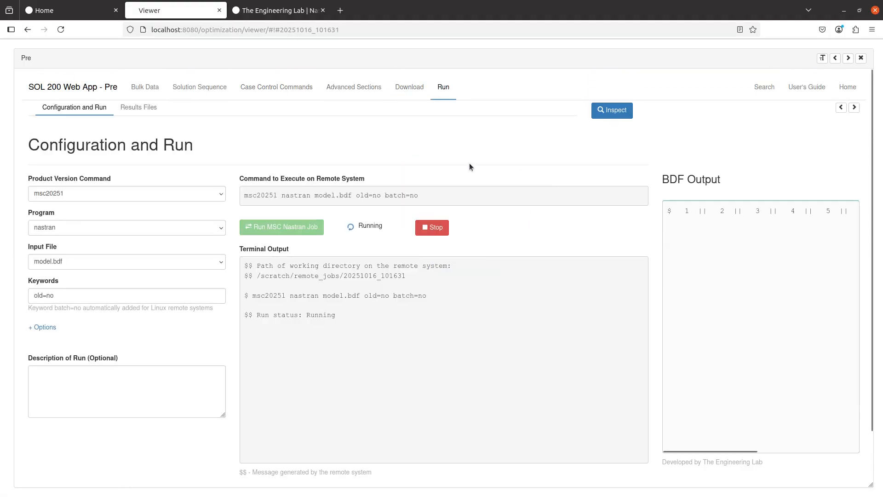
left_click(285, 87)
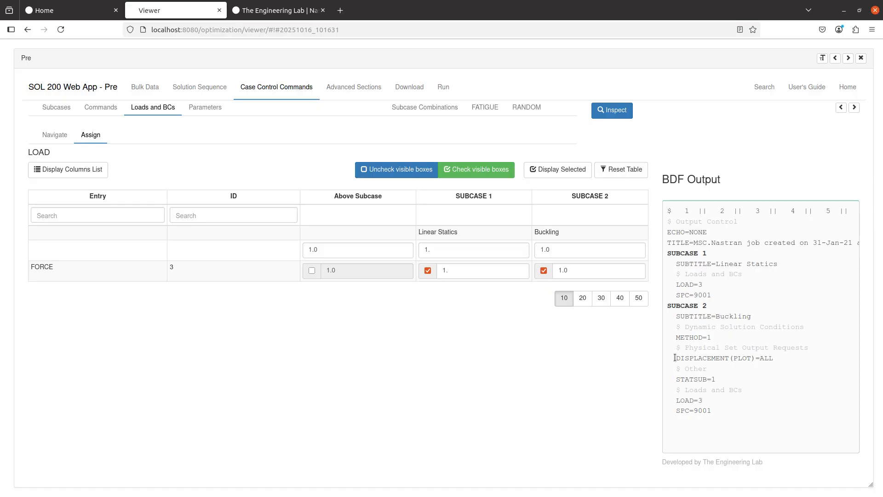
left_click(413, 89)
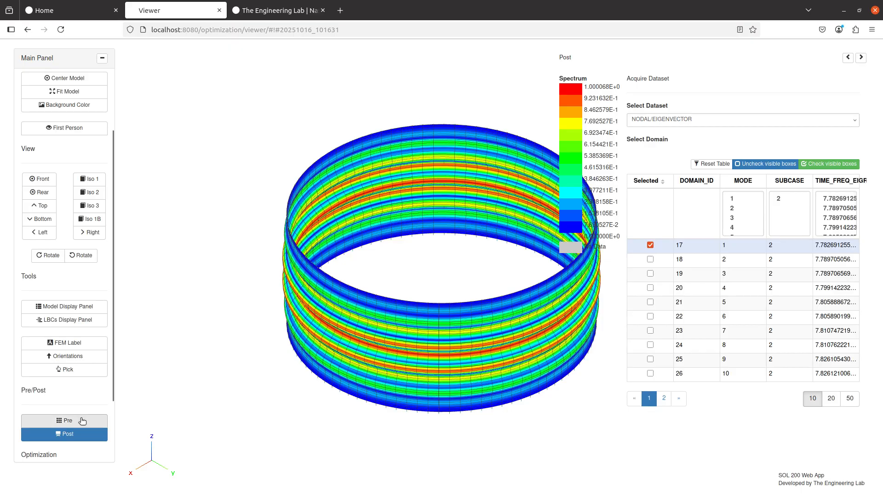
left_click(64, 420)
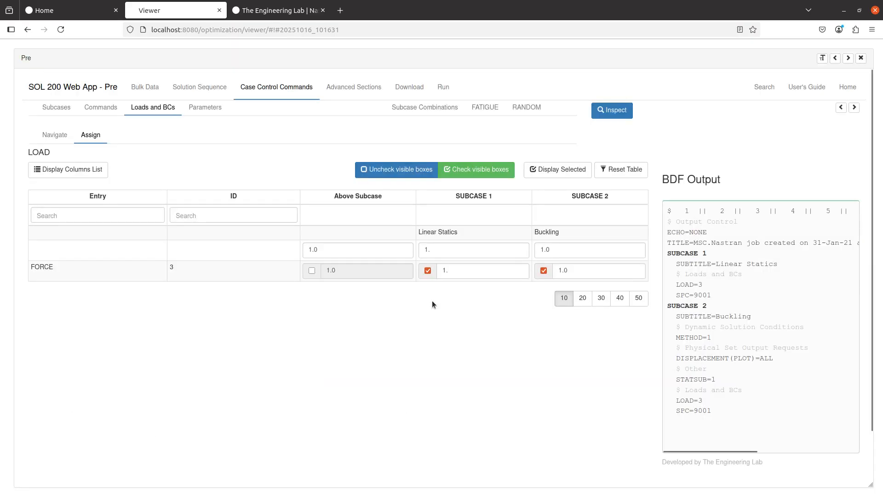
left_click(441, 86)
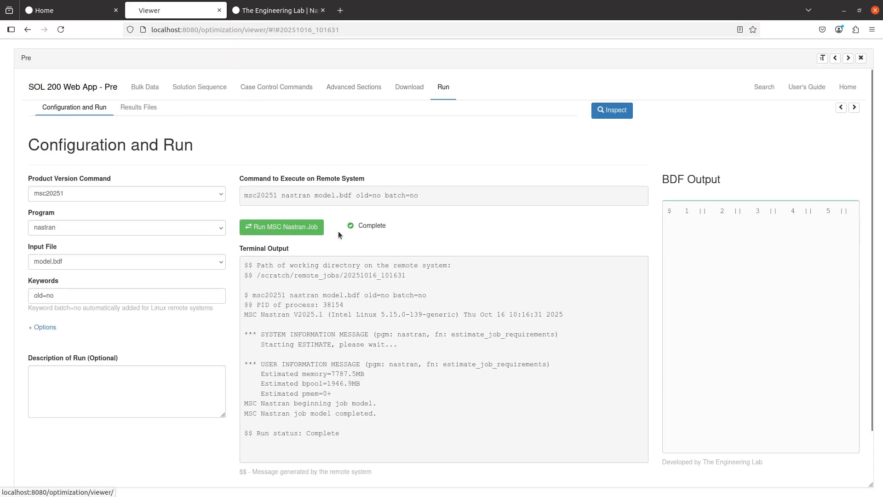
left_click(135, 110)
- Review model.f06's REAL EIGENVALUES table (16 modes starting at 7.782691), then close the output panel
left_click(52, 340)
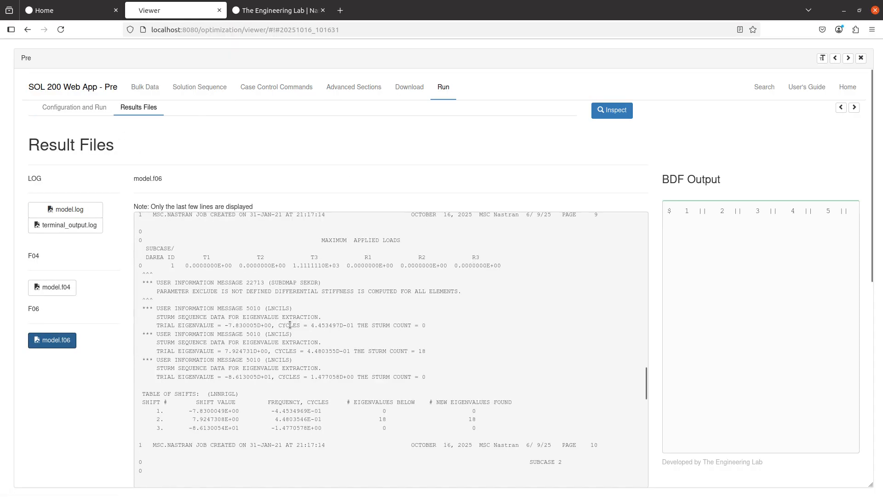
scroll(290, 324, "down", 10)
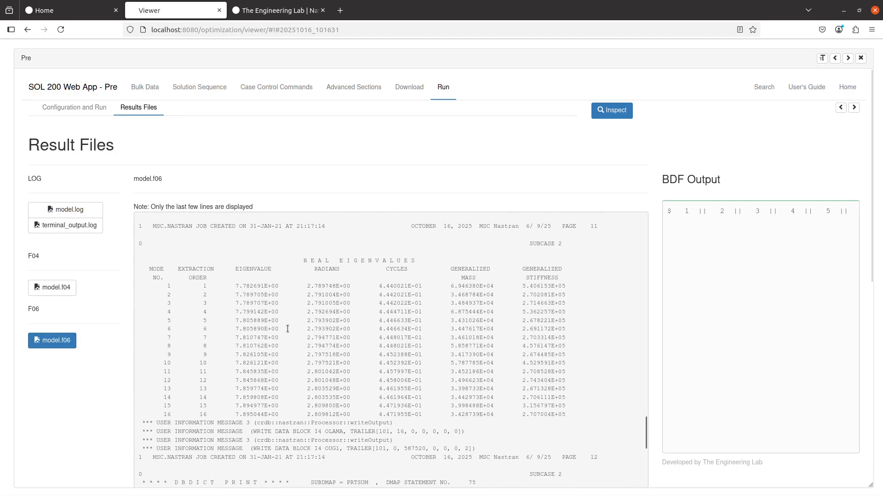
scroll(288, 328, "down", 5)
left_click_drag(483, 349, 232, 231)
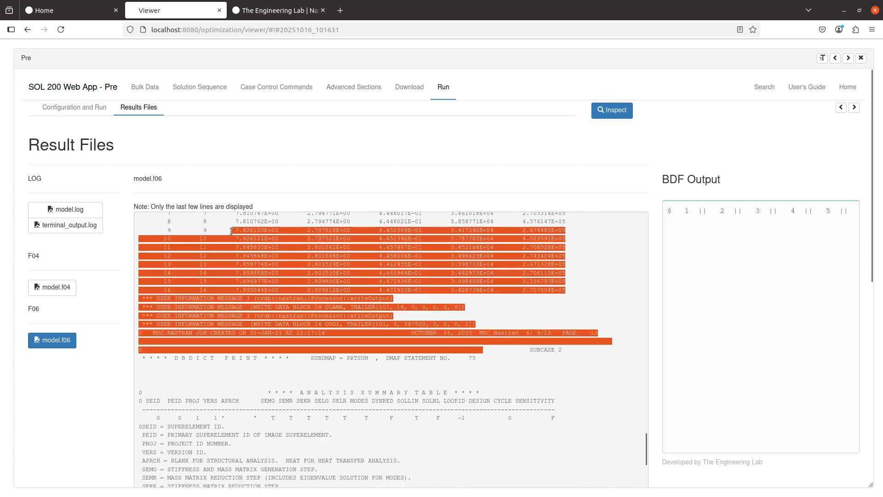
left_click(123, 318)
scroll(123, 317, "down", 6)
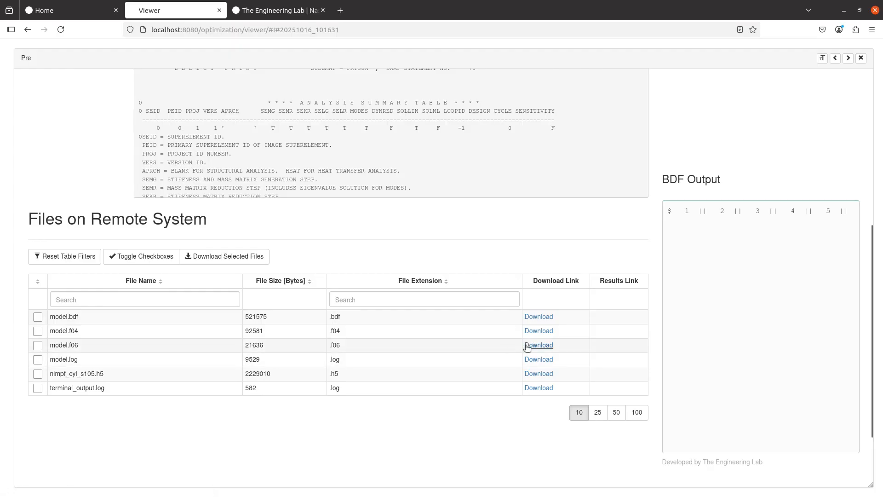
scroll(282, 361, "up", 3)
scroll(282, 357, "up", 8)
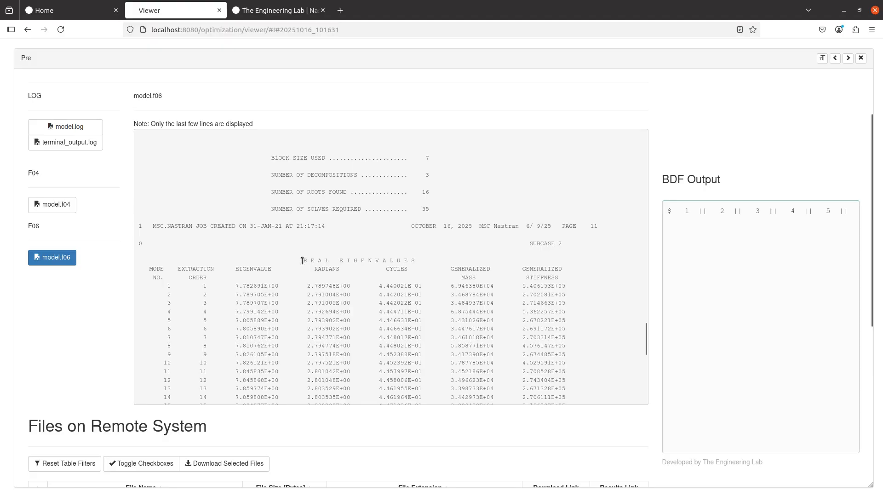
left_click_drag(302, 261, 427, 265)
scroll(325, 285, "down", 2)
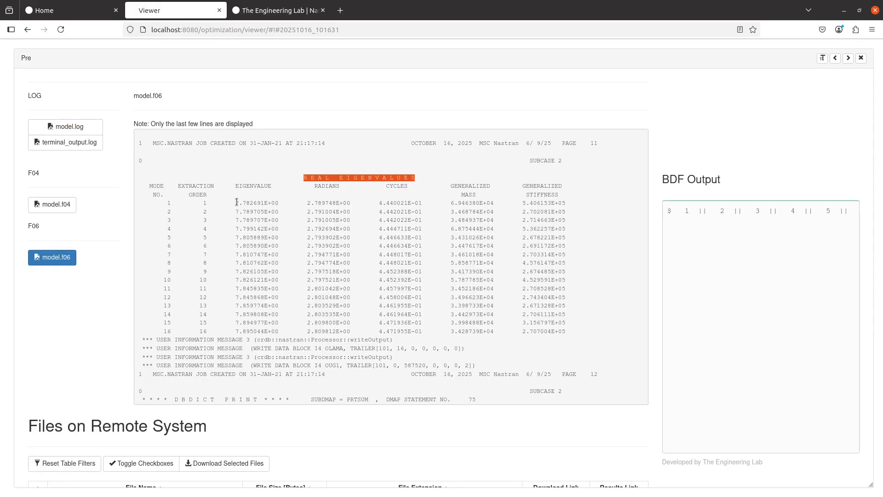
left_click(861, 58)
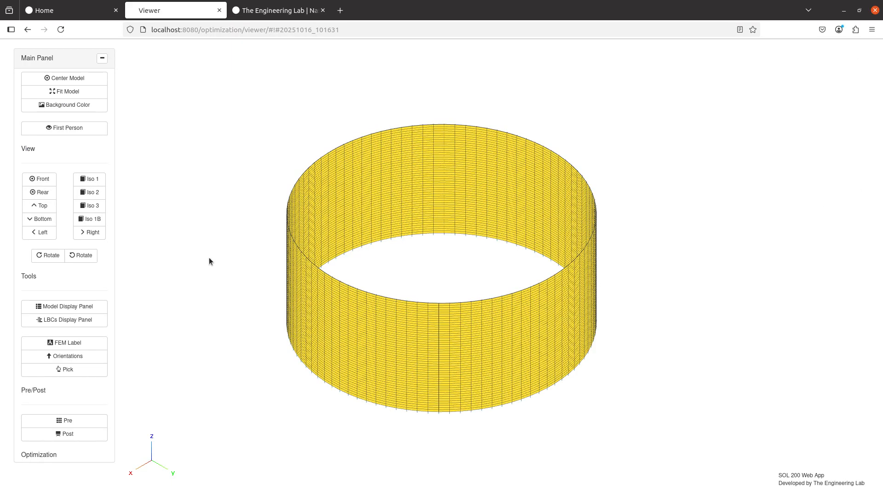
- Scroll through the manual's Chapter 54 Summary, FEM Modeling and Imperfection Modeling pages
key("alt+Tab")
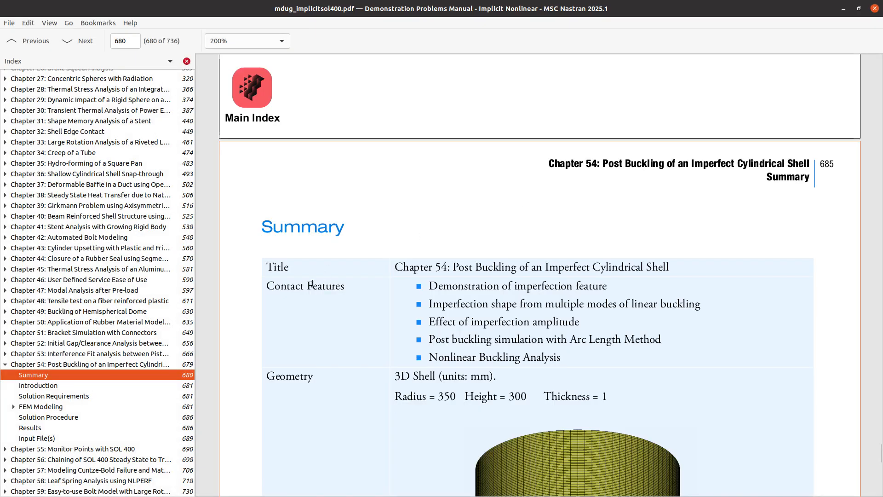
scroll(401, 350, "down", 8)
scroll(402, 343, "down", 15)
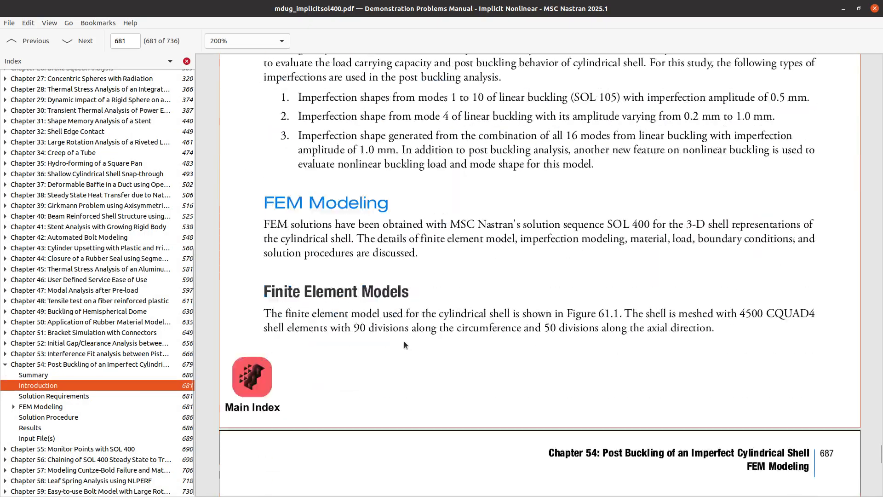
scroll(404, 341, "down", 15)
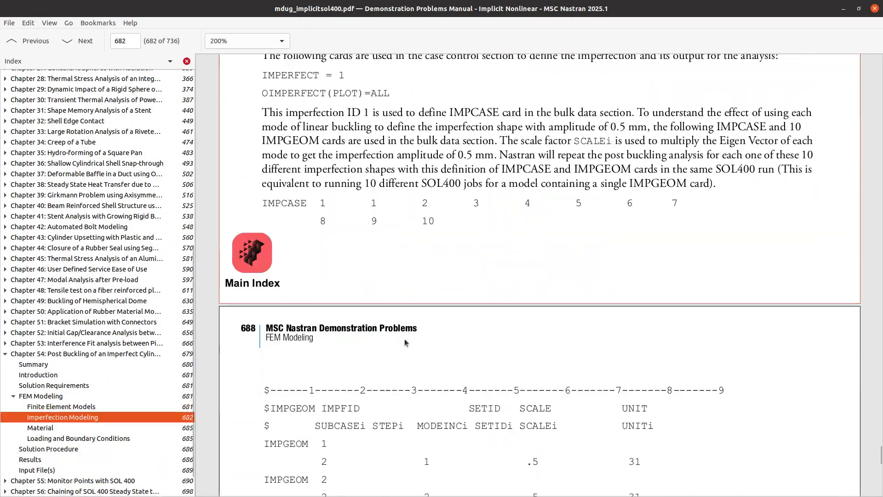
scroll(405, 338, "down", 5)
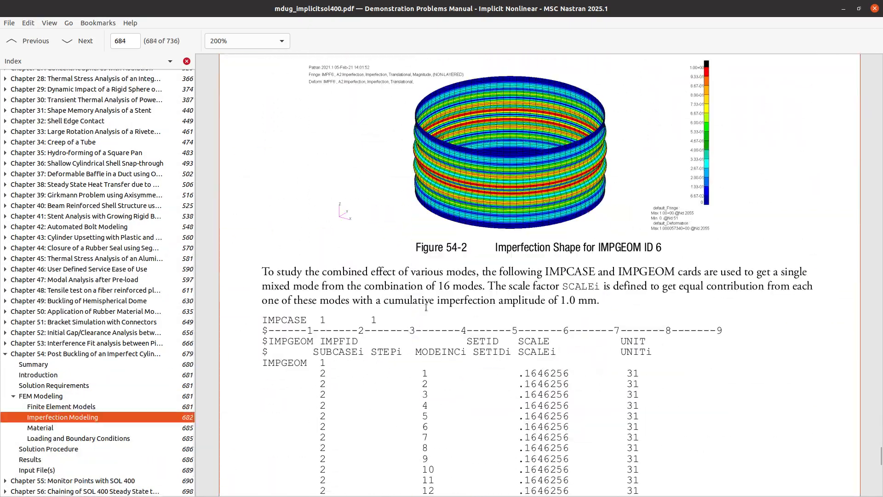
scroll(426, 307, "up", 5)
scroll(426, 307, "up", 2)
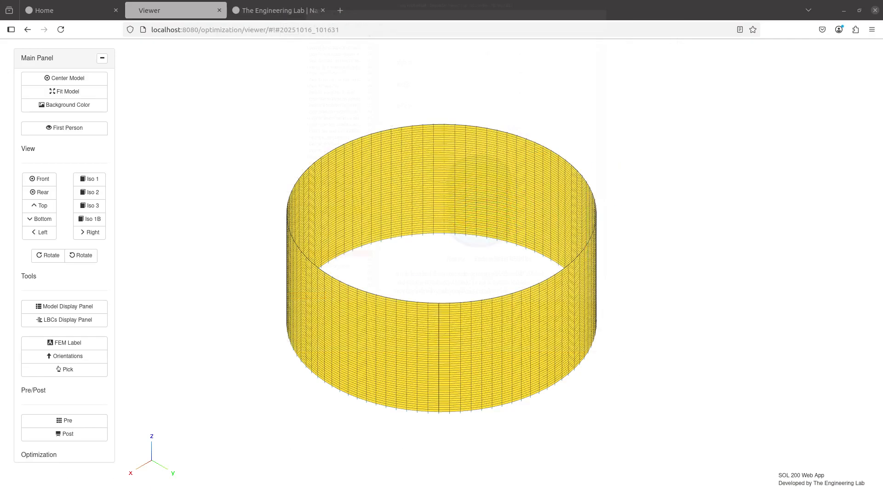
- Plot buckling eigenvector contours for modes 2 and 1, then mode 16 from the table's second page
left_click(76, 434)
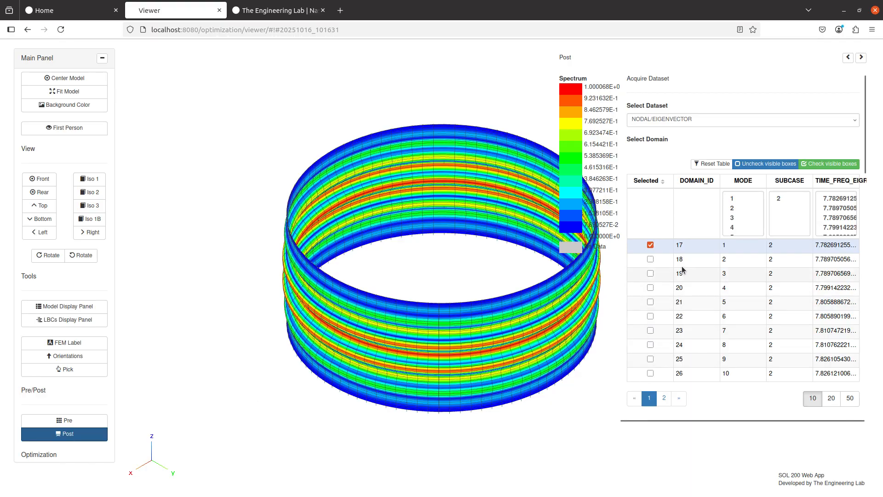
left_click(650, 259)
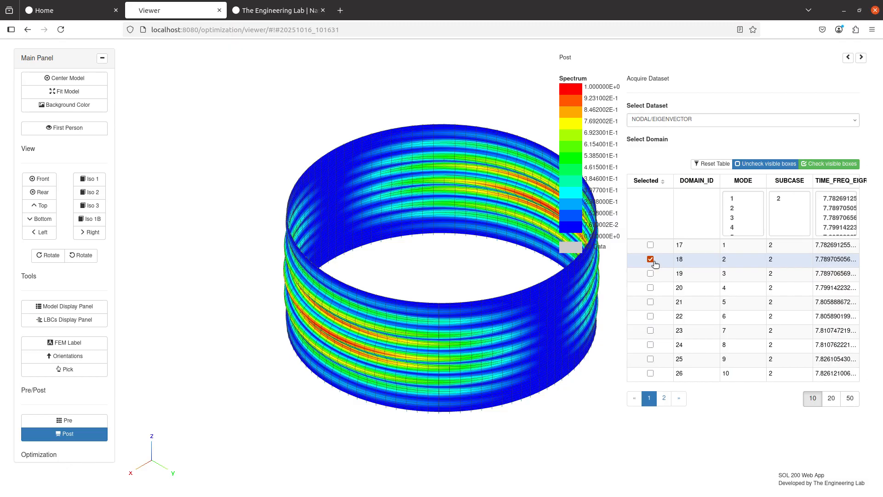
left_click(650, 245)
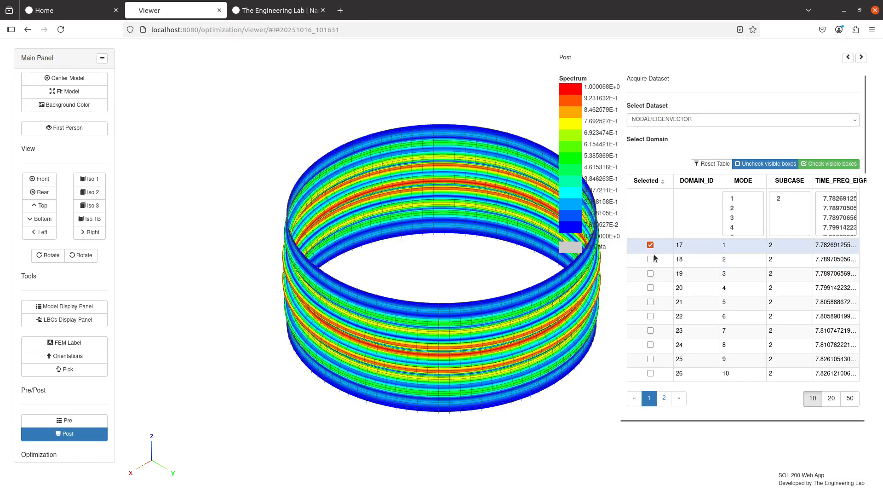
left_click(651, 259)
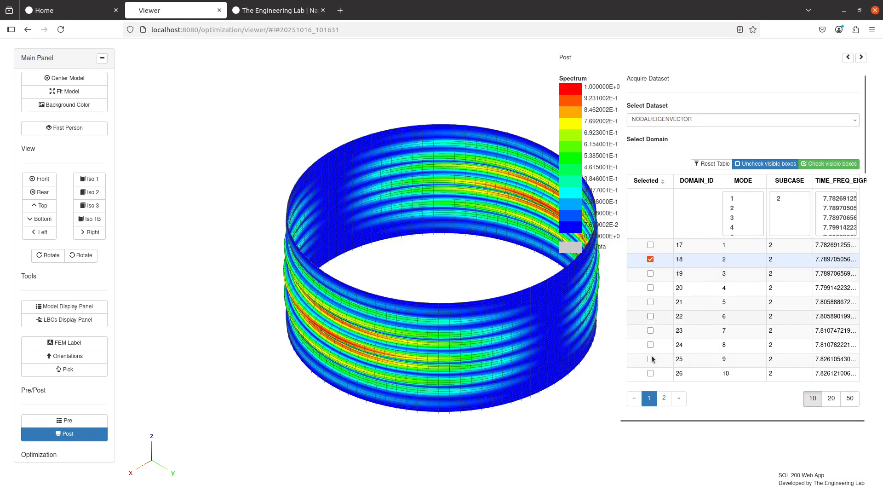
left_click(663, 398)
left_click(650, 316)
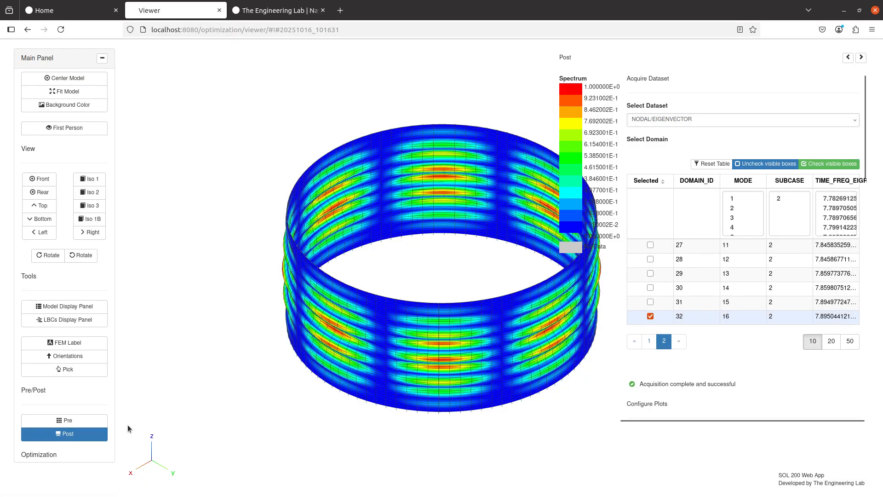
- Upload the SOL 105 BDF and immediately run it on the remote system
left_click(65, 416)
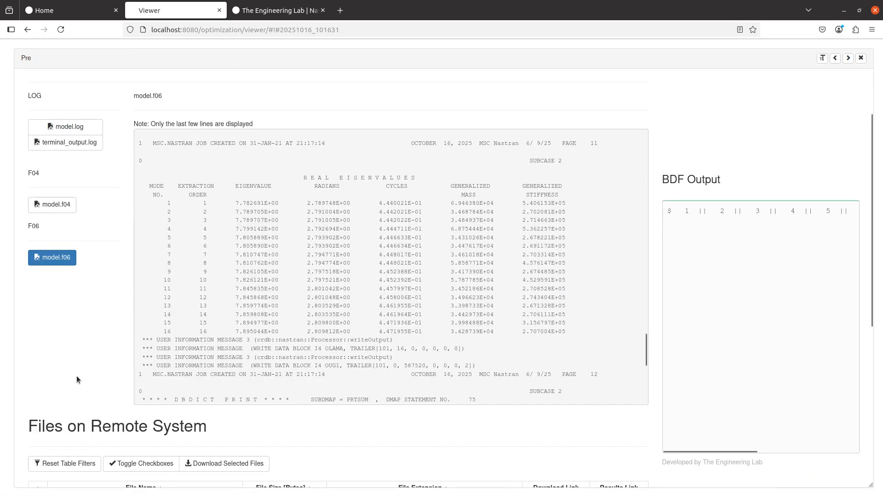
scroll(77, 369, "up", 3)
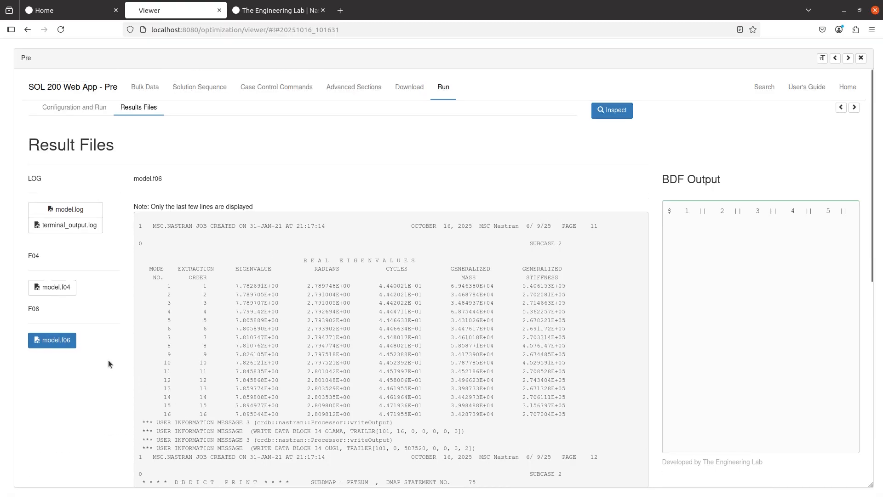
scroll(109, 359, "down", 8)
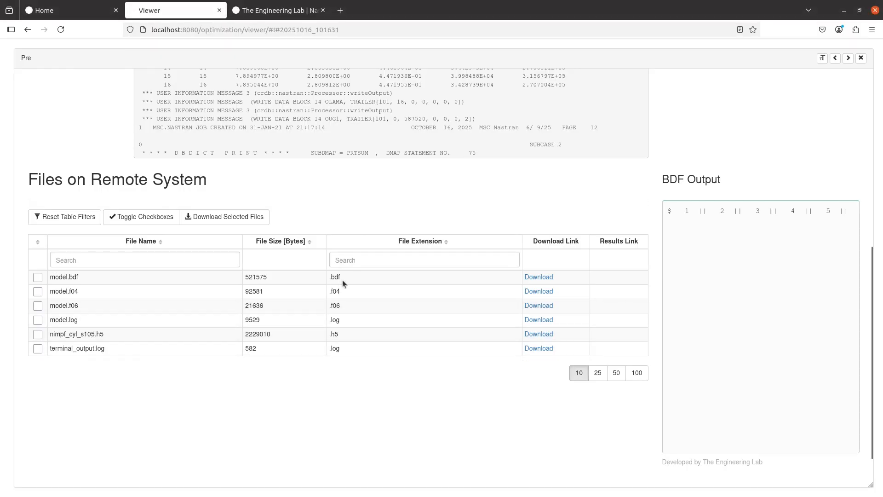
scroll(342, 279, "up", 6)
left_click(414, 94)
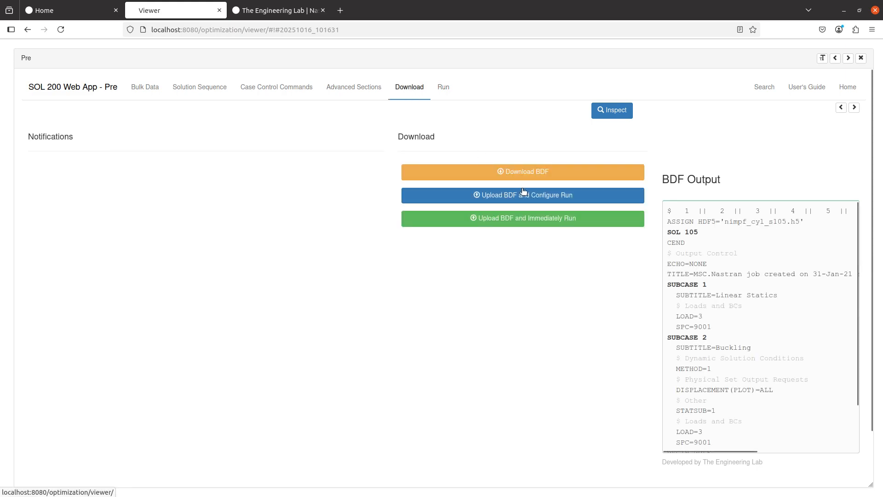
left_click(531, 219)
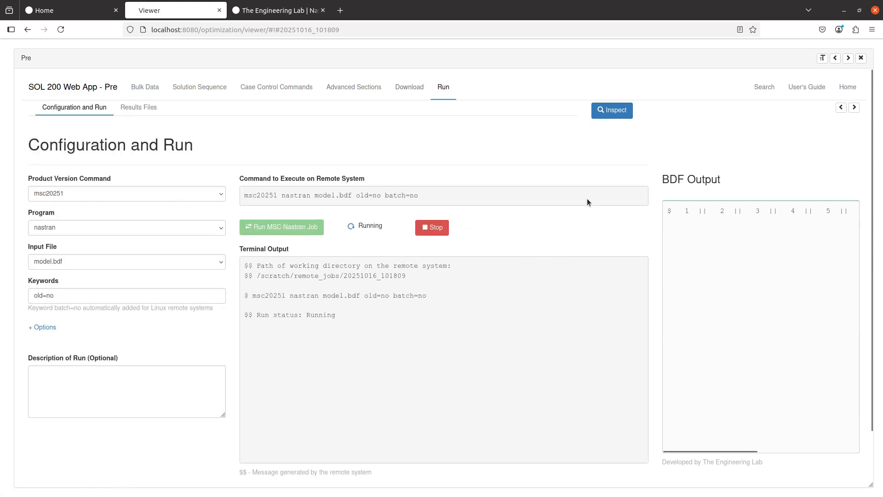
- List the rerun's result files with 25 remote files per page, locating nimpf_cyl_s105.h5
left_click(149, 108)
scroll(128, 314, "down", 2)
scroll(128, 316, "down", 1)
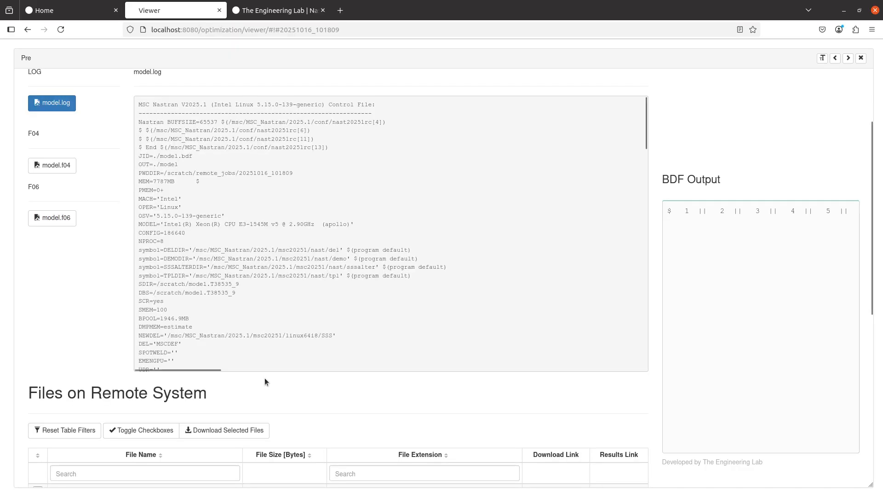
scroll(197, 350, "down", 8)
scroll(114, 363, "down", 5)
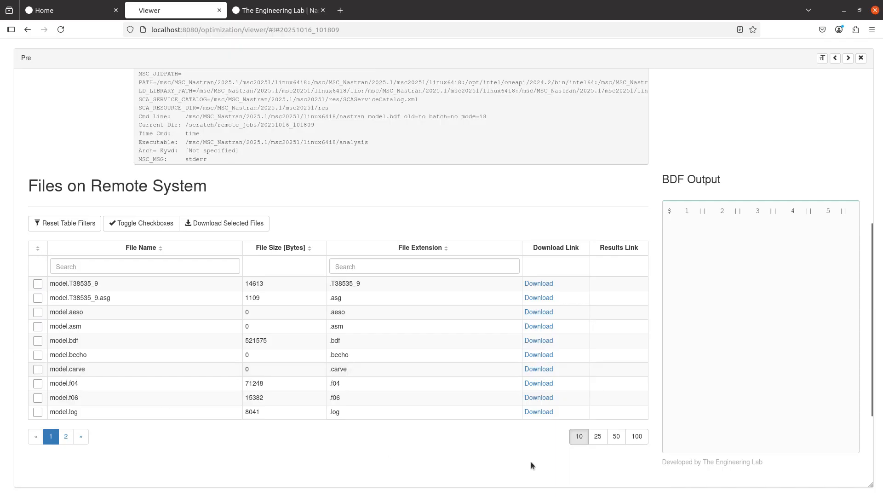
left_click(599, 400)
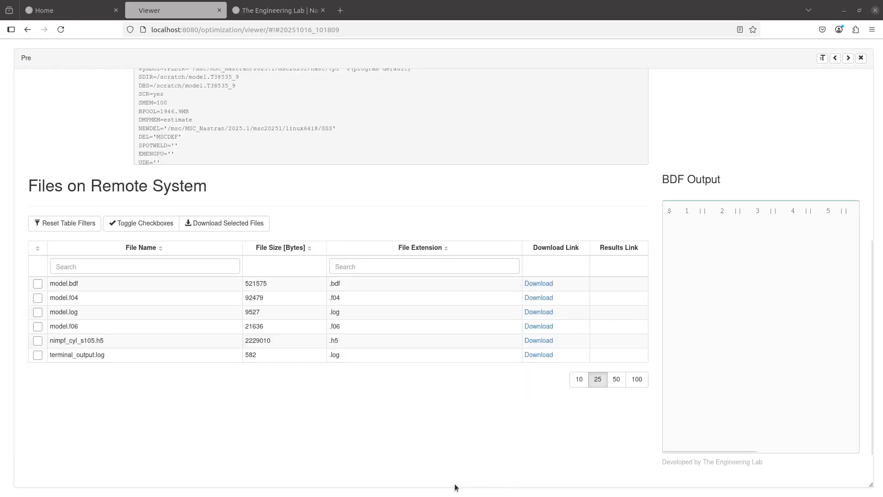
scroll(379, 459, "up", 5)
scroll(373, 459, "up", 2)
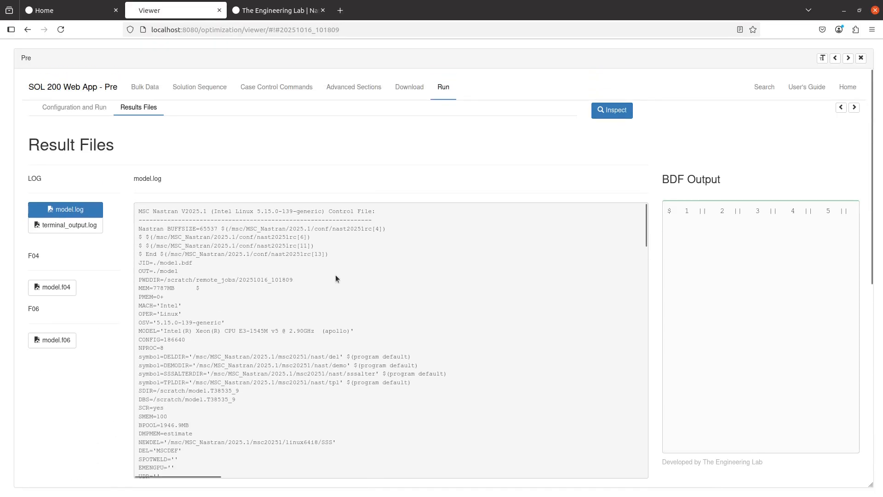
scroll(240, 260, "down", 10)
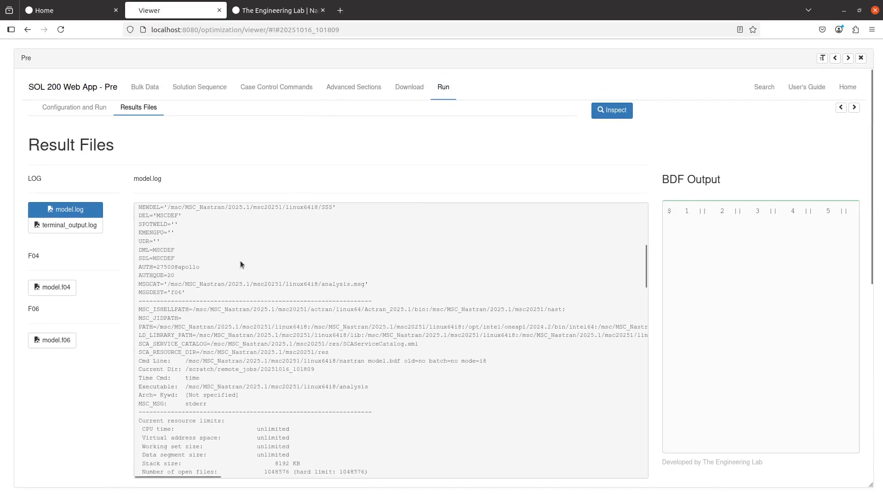
scroll(64, 321, "down", 6)
scroll(69, 317, "down", 3)
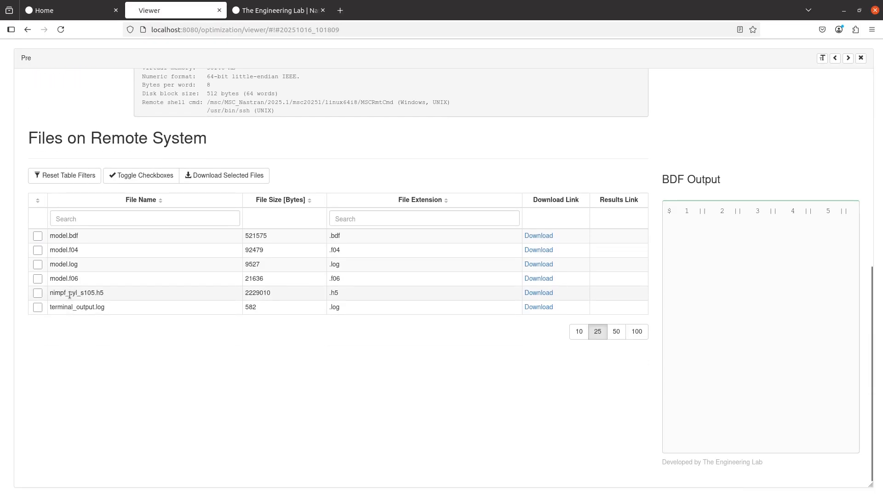
double_click(69, 294)
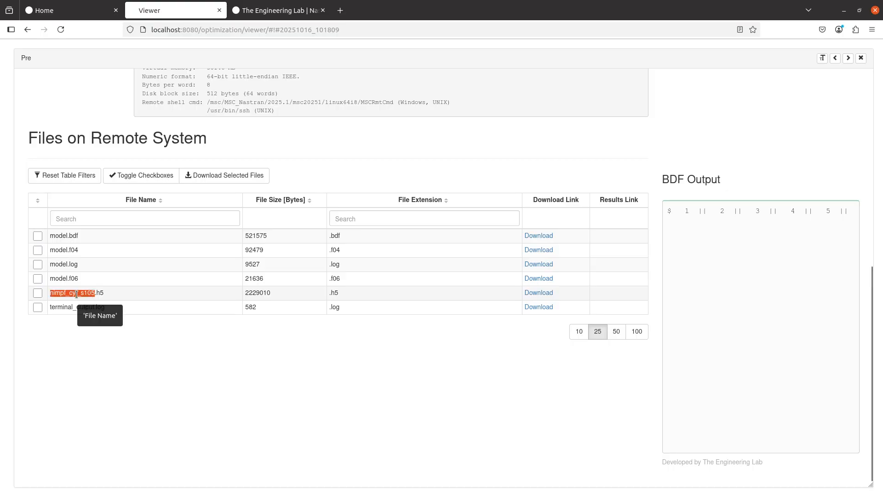
scroll(253, 397, "up", 8)
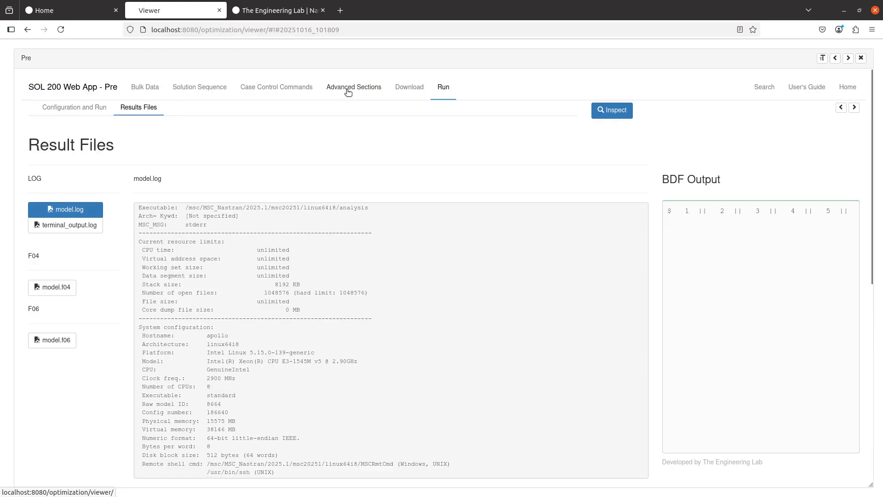
- Uncheck the ASSIGN HDF5 file management statement in Advanced Sections
left_click(348, 90)
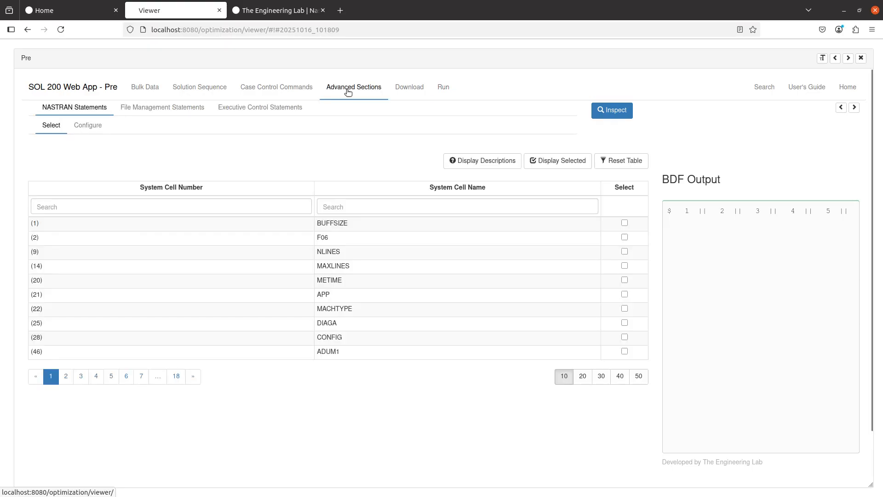
left_click(177, 115)
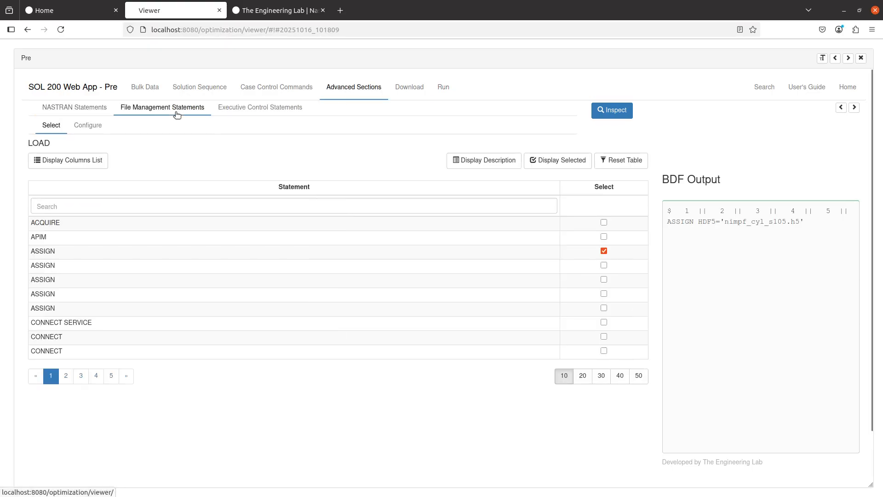
triple_click(698, 222)
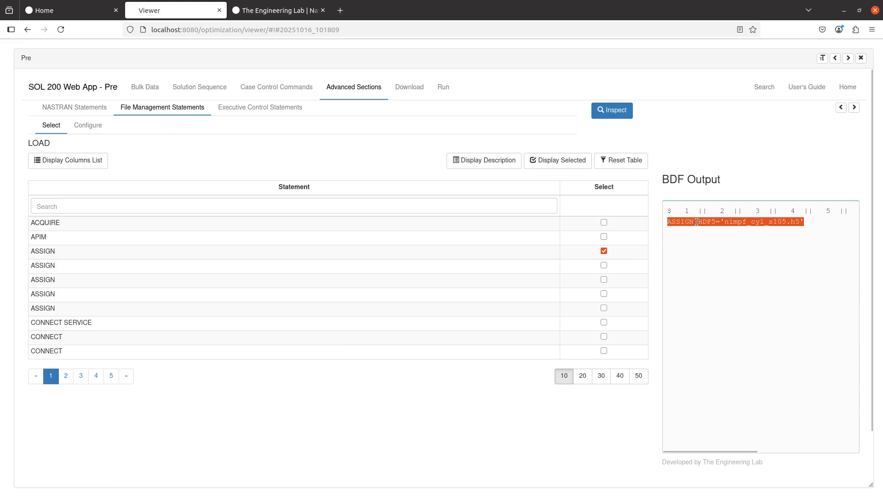
left_click(722, 222)
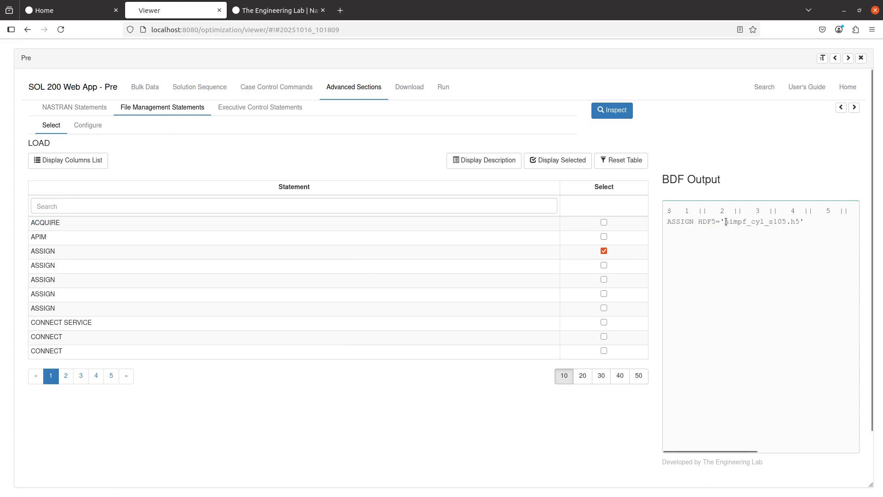
double_click(709, 222)
double_click(764, 222)
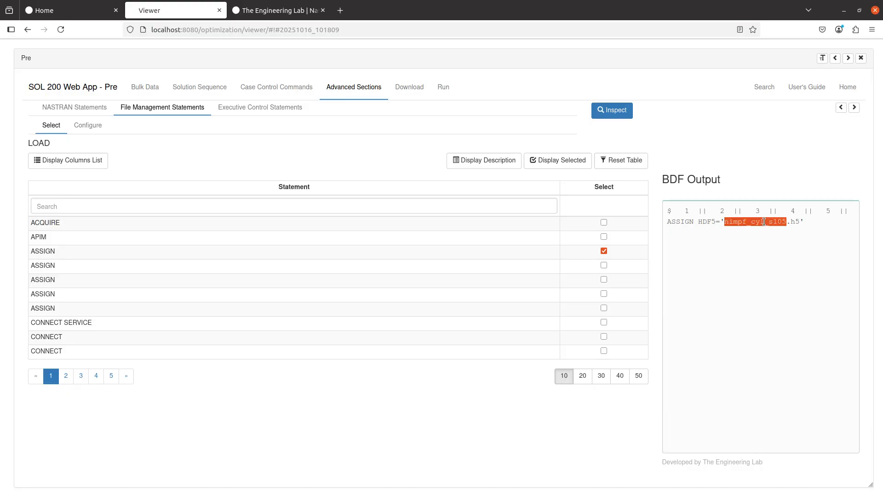
left_click(604, 250)
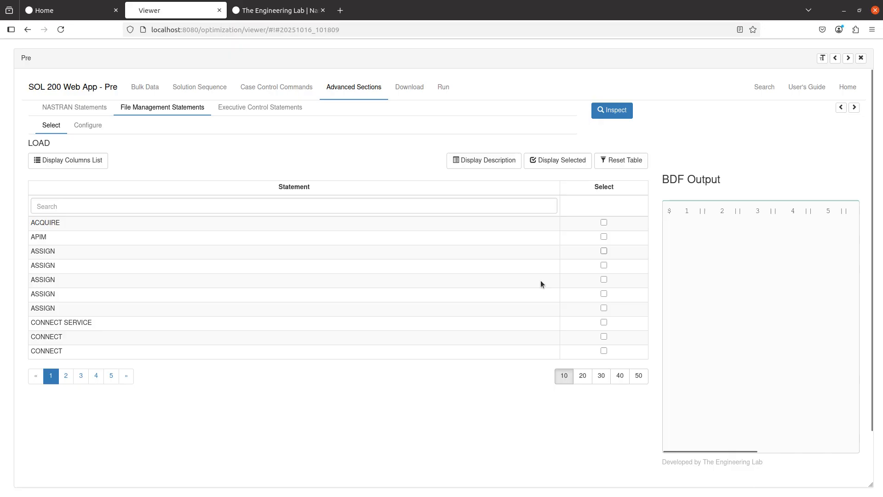
- Upload the BDF, rerun Nastran, and display the new run's result files
left_click(392, 88)
left_click(502, 217)
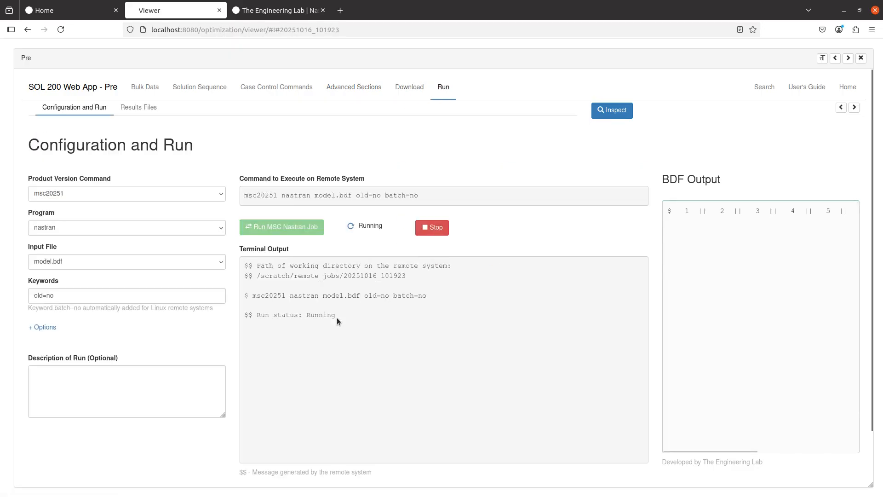
scroll(230, 316, "down", 2)
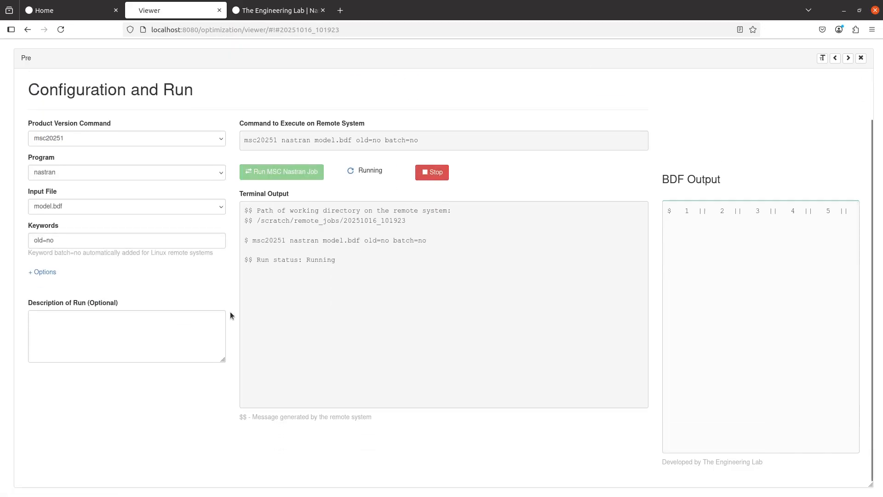
scroll(193, 331, "up", 2)
left_click(139, 113)
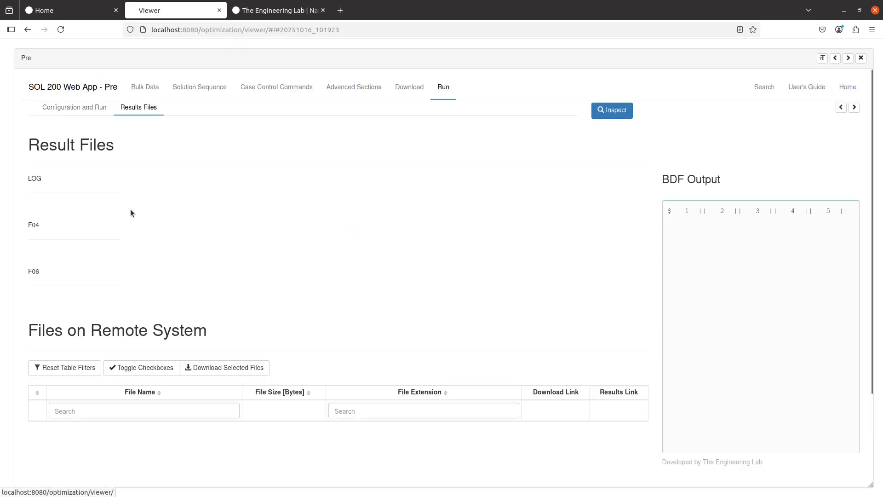
scroll(115, 283, "down", 3)
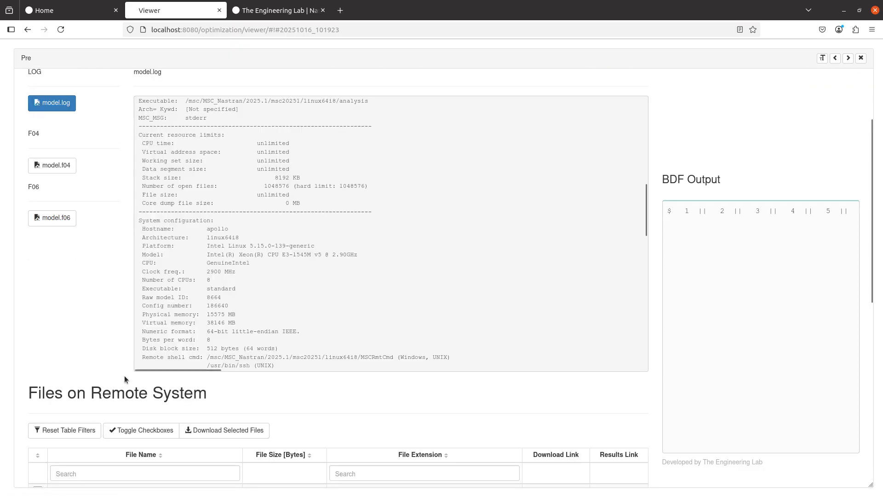
- Download the 2.2 MB model.h5 results file and confirm it in Downloads
scroll(124, 379, "down", 6)
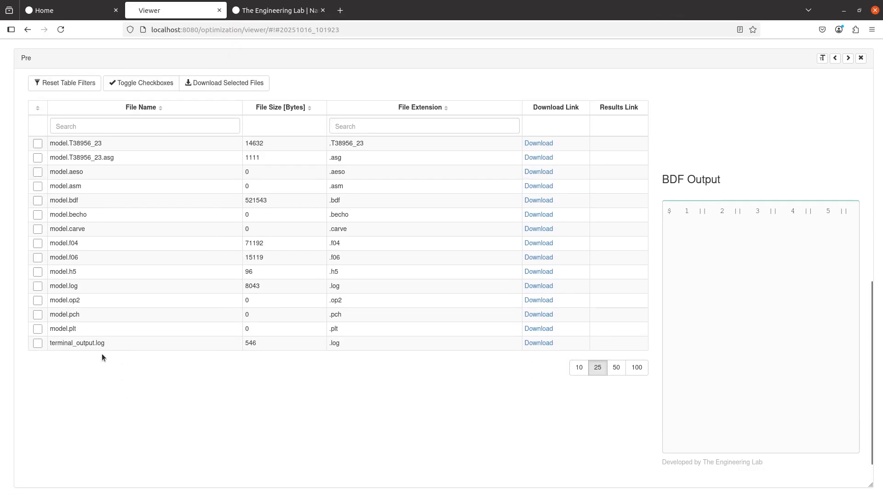
scroll(103, 357, "up", 1)
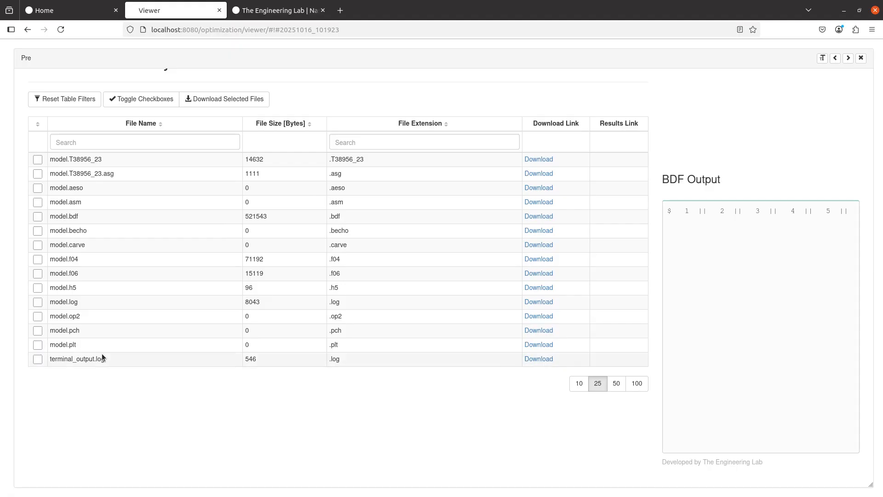
double_click(81, 278)
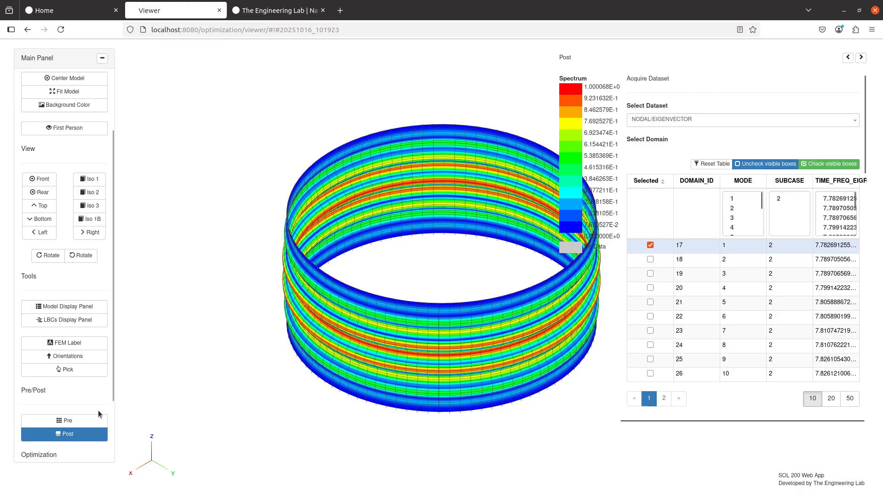
left_click(85, 419)
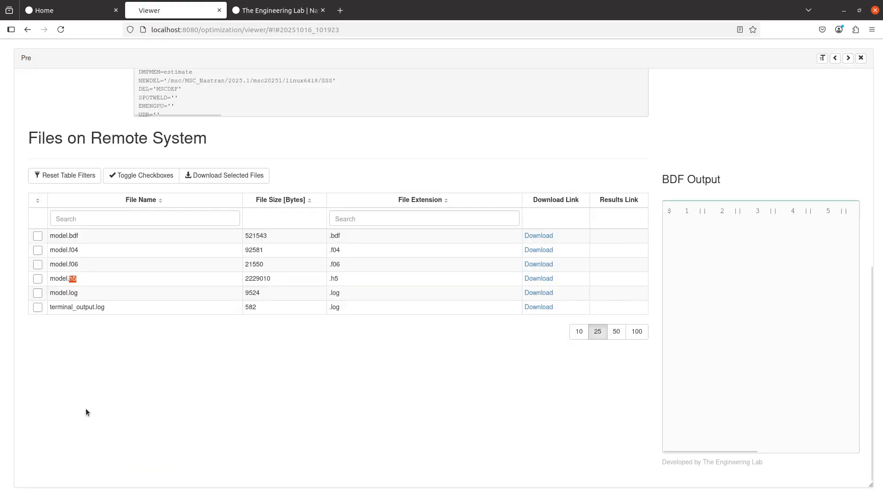
left_click(539, 279)
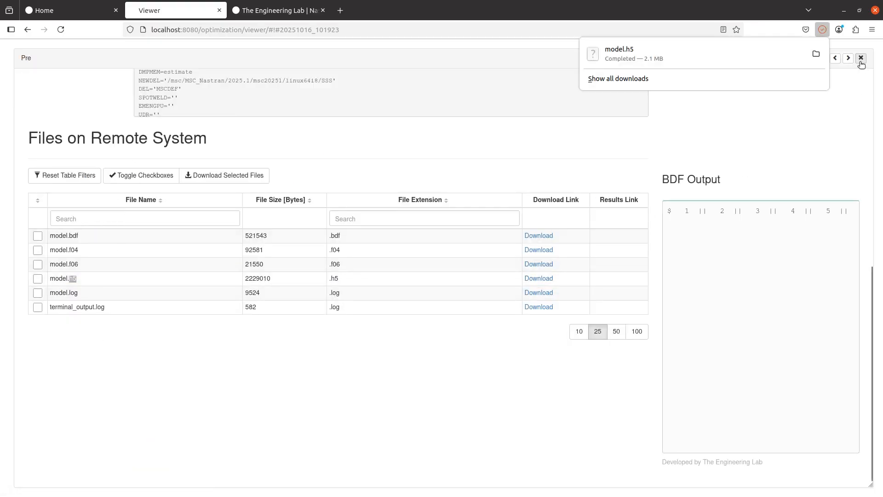
key("alt+Tab")
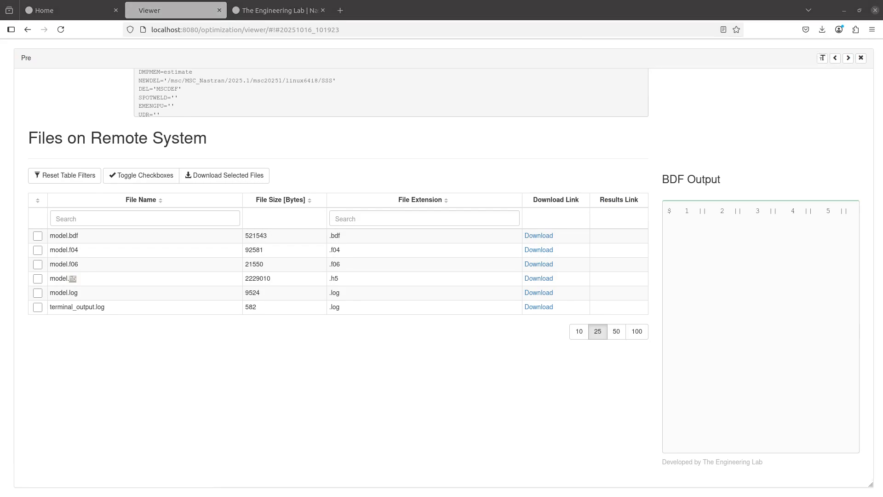
left_click(269, 158)
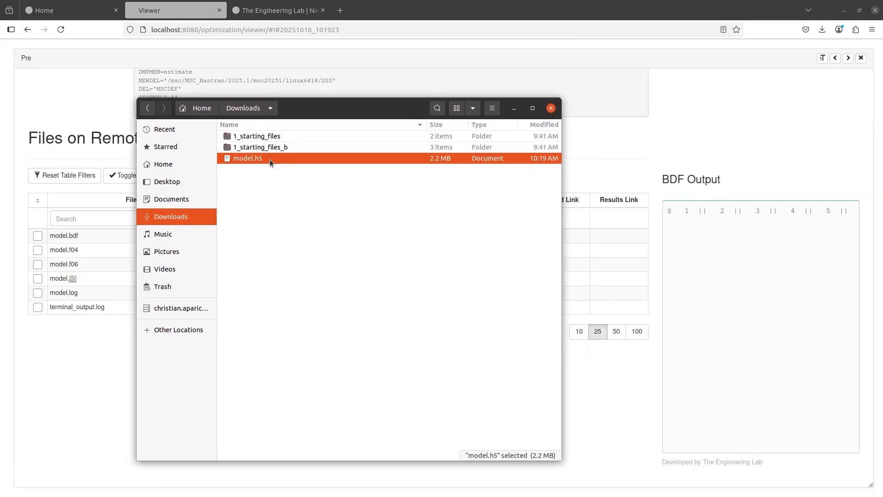
- Download the 509 KB model.bdf input file
left_click(609, 184)
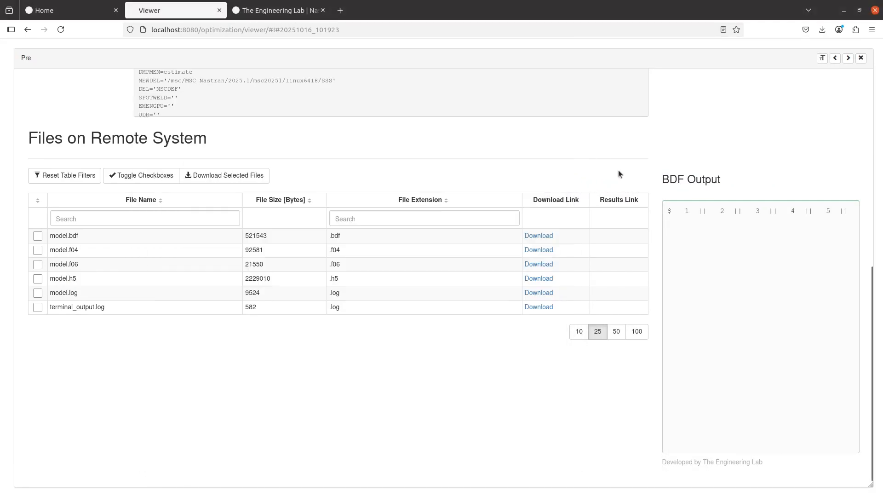
left_click(538, 235)
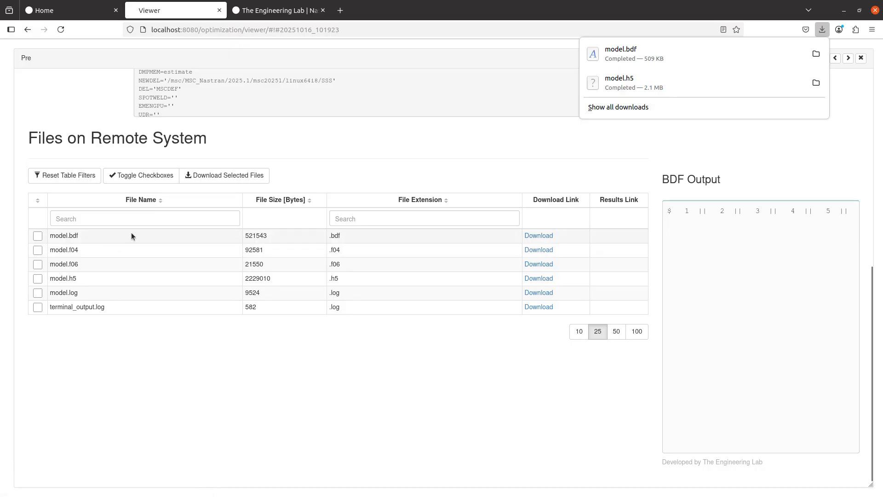
scroll(333, 365, "up", 10)
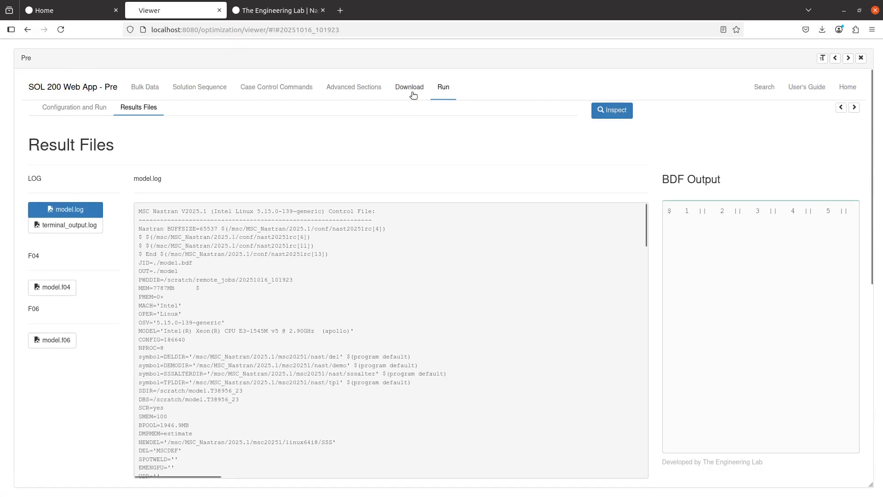
- Create a 1_linear_buckling folder in Downloads and move model.bdf and model.h5 into it
left_click(411, 90)
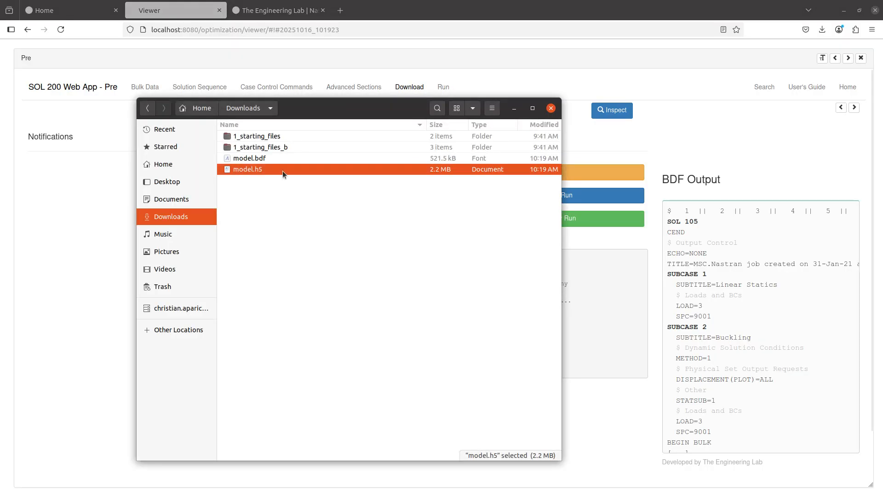
left_click(290, 206)
right_click(289, 210)
left_click(297, 216)
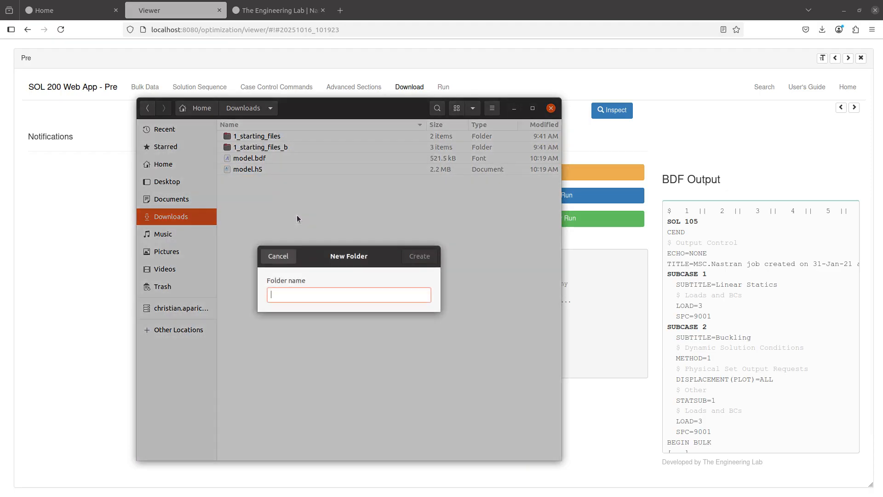
type("0")
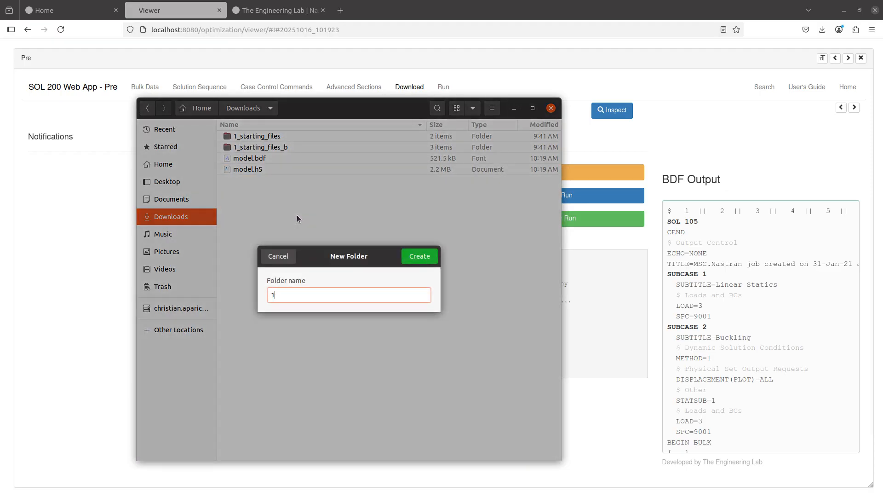
type("_linear_buckling")
key("Return")
left_click(266, 170)
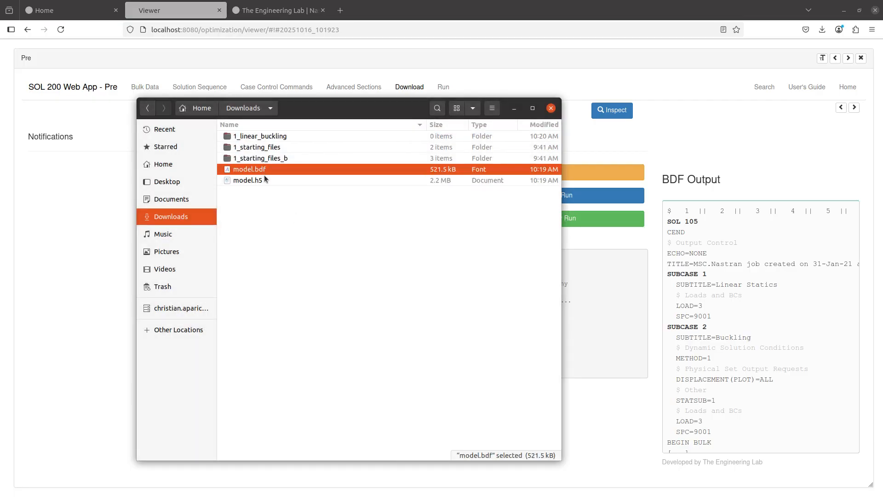
left_click(267, 180, "shift")
double_click(272, 136)
key("ctrl+v")
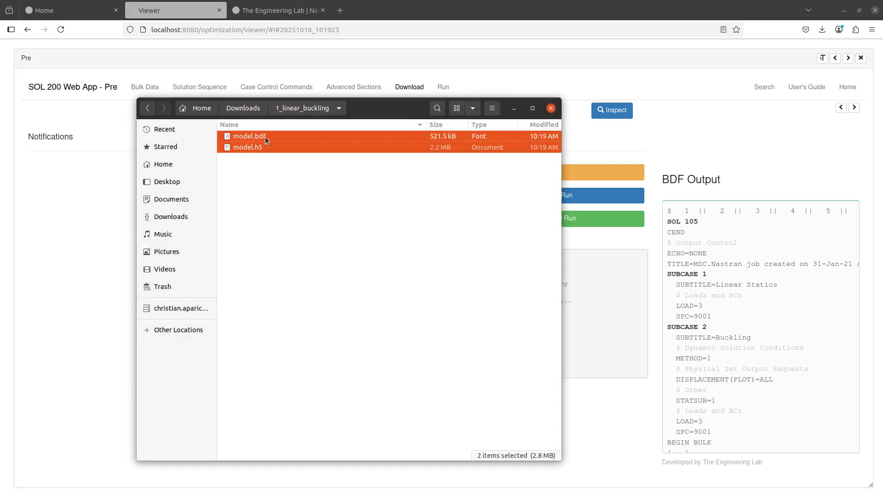
- Rename model.bdf and model.h5 to linear_buckling
left_click(263, 137)
key("F2")
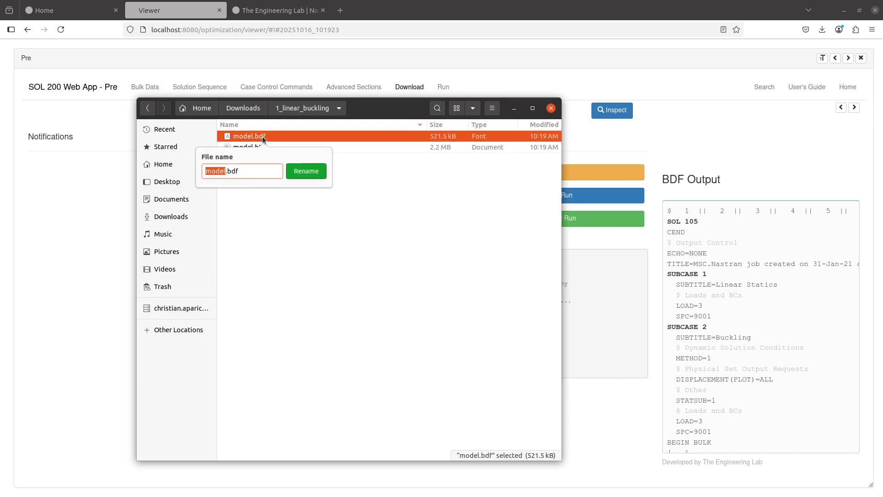
type("linear_buckling")
key("Return")
key("F2")
key("ctrl+c")
key("Escape")
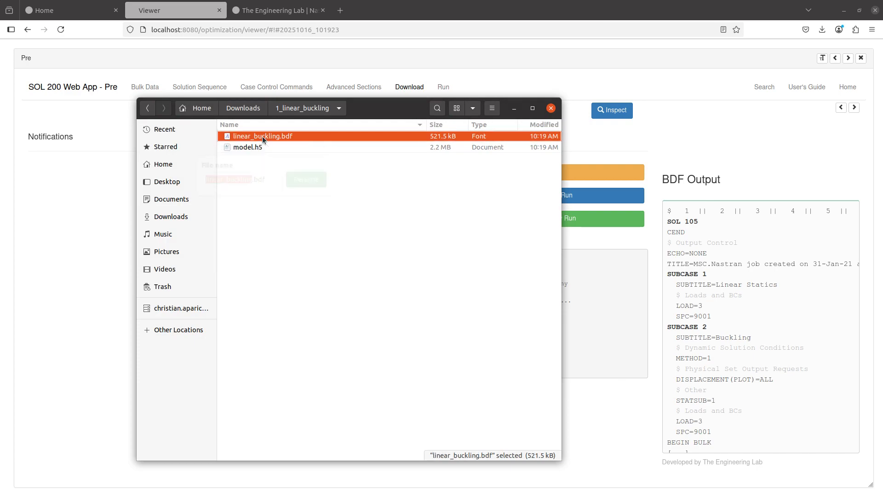
key("Down")
key("F2")
key("ctrl+v")
key("Return")
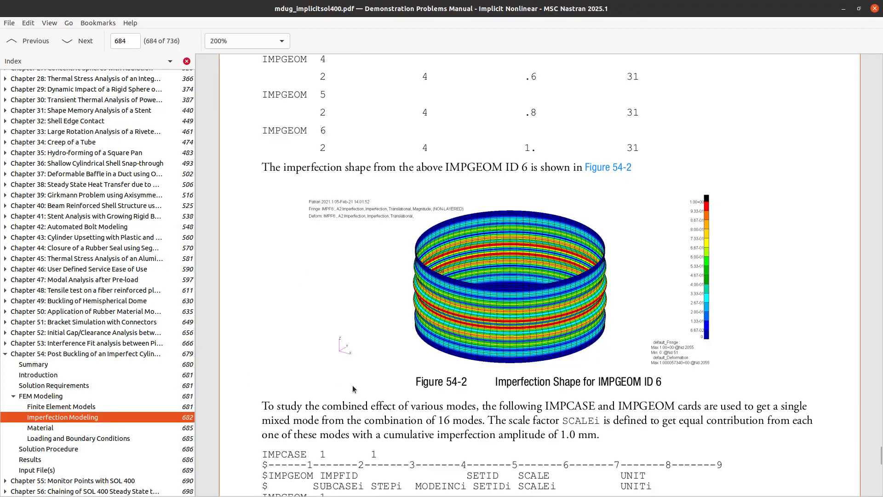
- Copy the nimpf_cyl_s105 file name from the manual's Input File(s) table
scroll(353, 388, "down", 5)
left_click(65, 468)
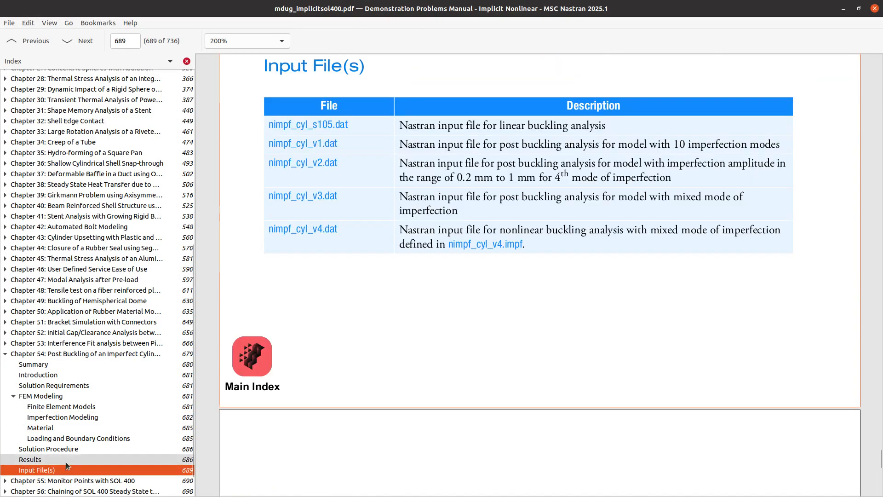
left_click_drag(264, 124, 326, 125)
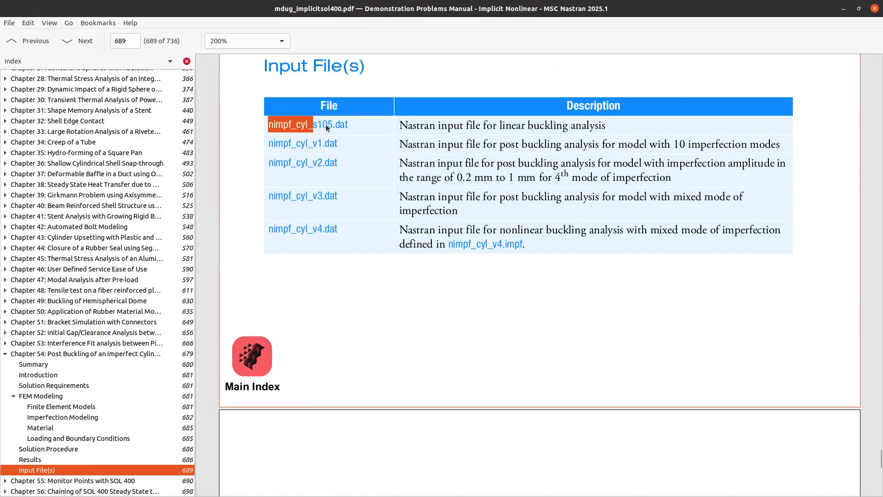
left_click_drag(516, 9, 882, 79)
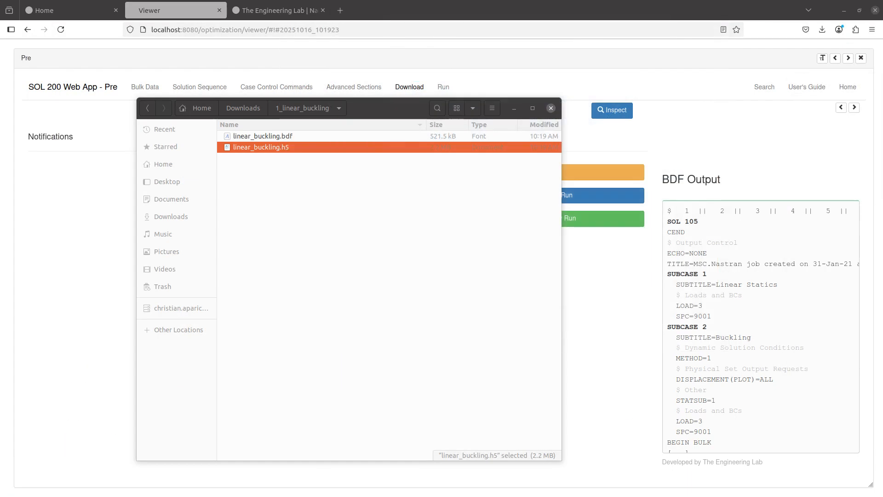
- Rename linear_buckling.bdf and linear_buckling.h5 to nimpf_cyl_s105
left_click(322, 137)
key("F2")
type("nimpf_cyl_s105")
key("Return")
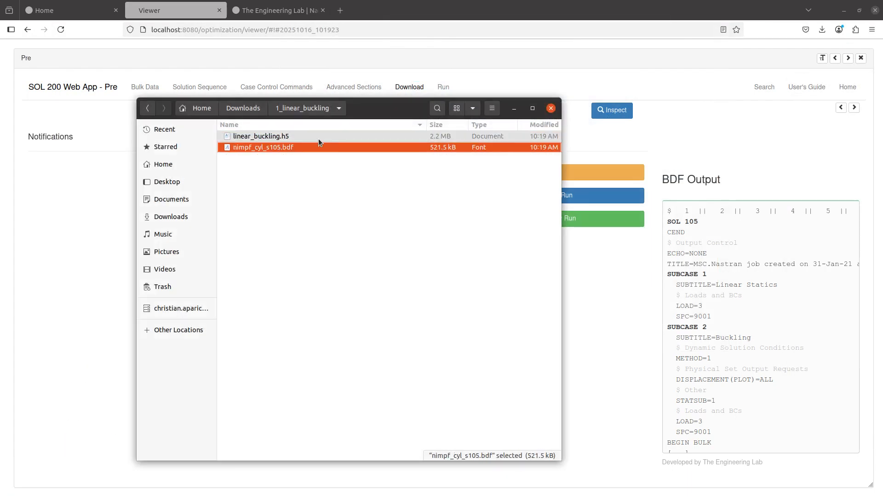
left_click(319, 139)
key("F2")
type("nimpf_cyl_s105")
key("Return")
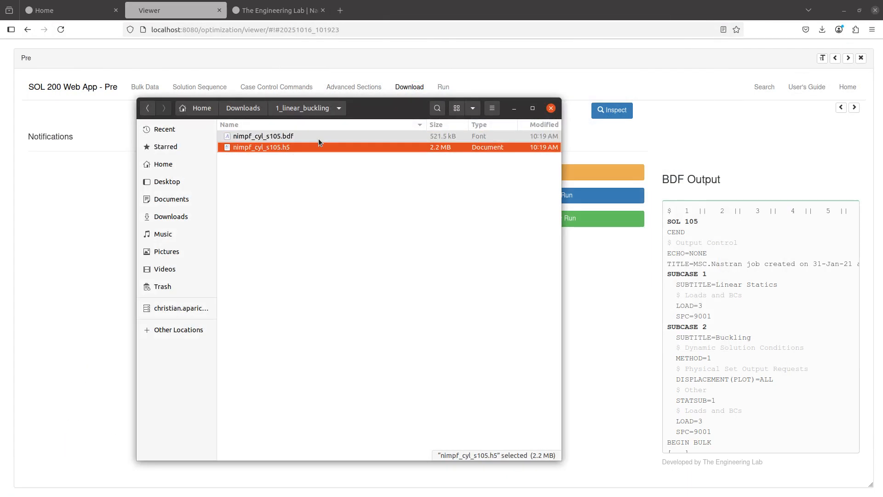
left_click(699, 161)
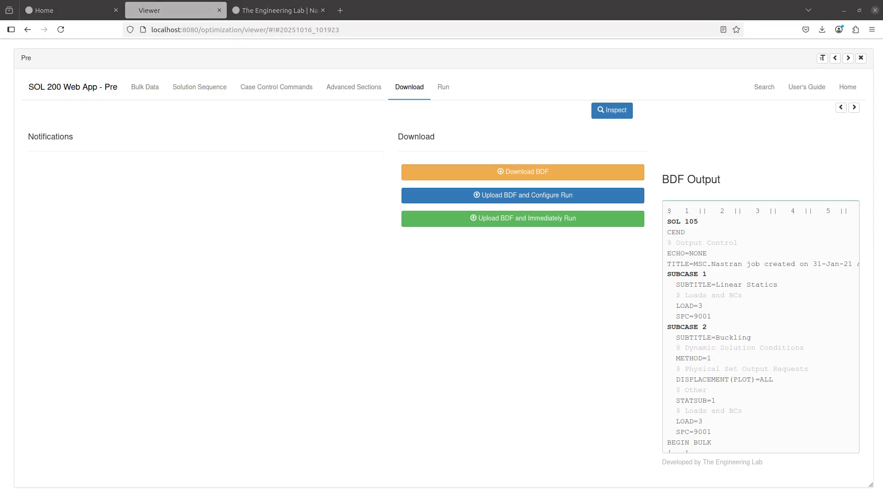
- Prefix Linear Buckling Analysis with an x in README.txt and save the file
left_click_drag(882, 138, 258, 2)
left_click(65, 103)
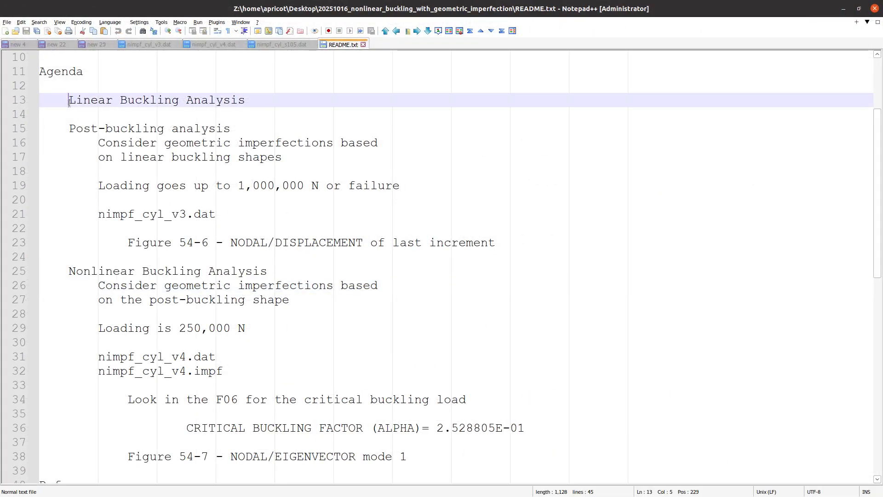
type("x")
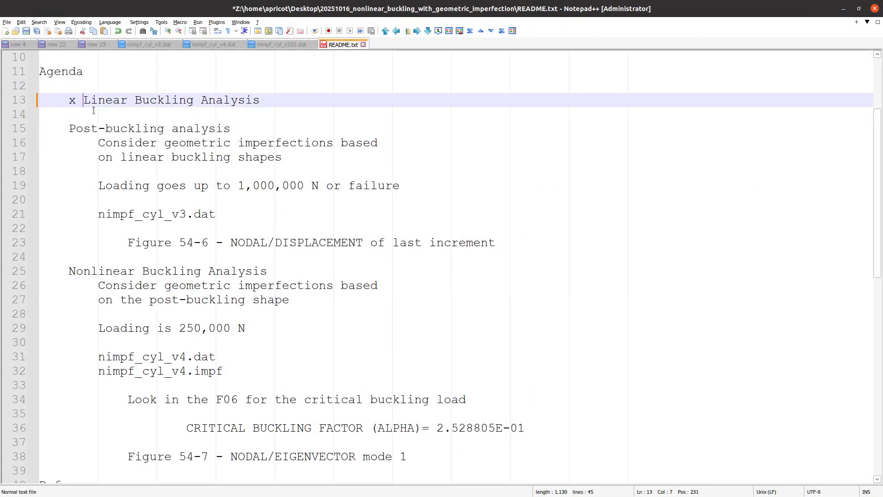
left_click(69, 136)
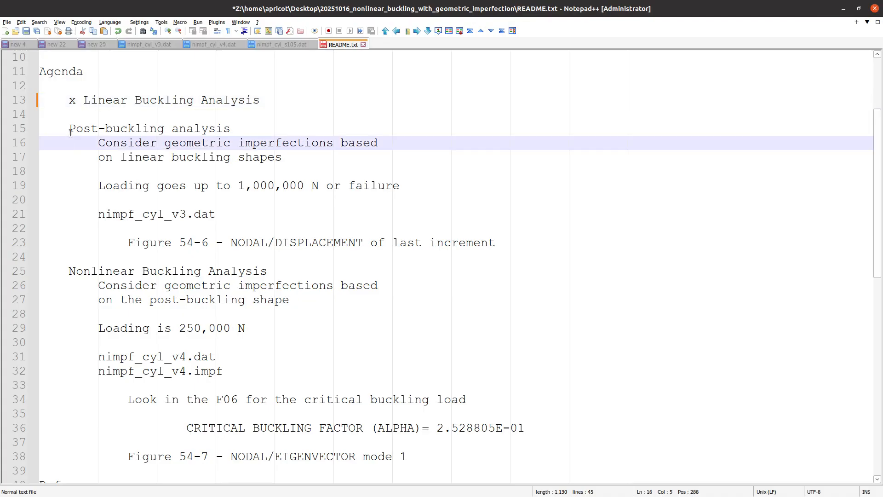
left_click_drag(70, 132, 398, 227)
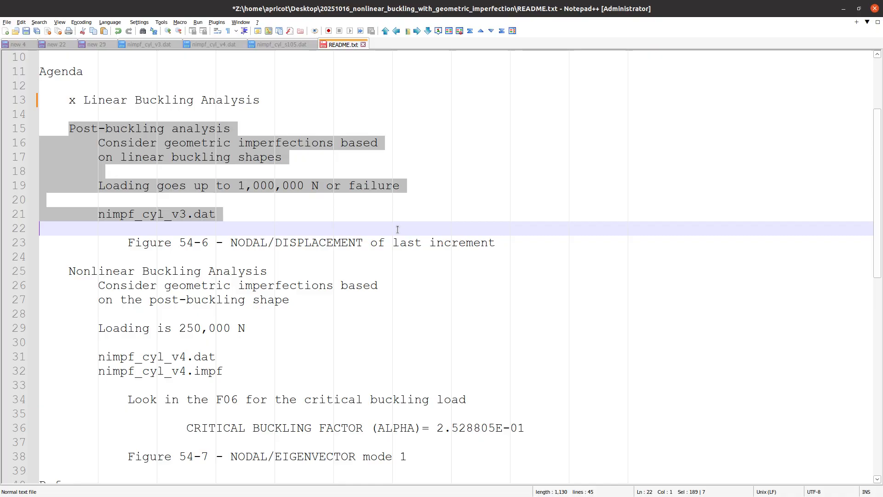
left_click(396, 225)
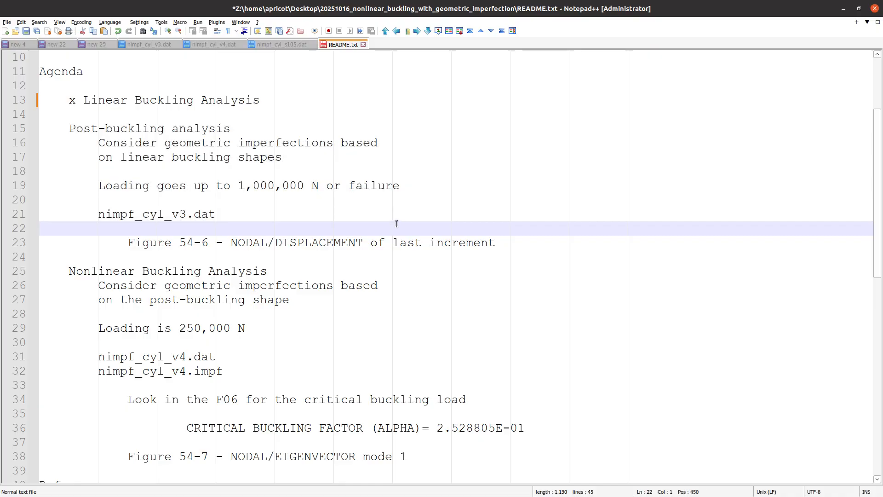
key("ctrl+s")
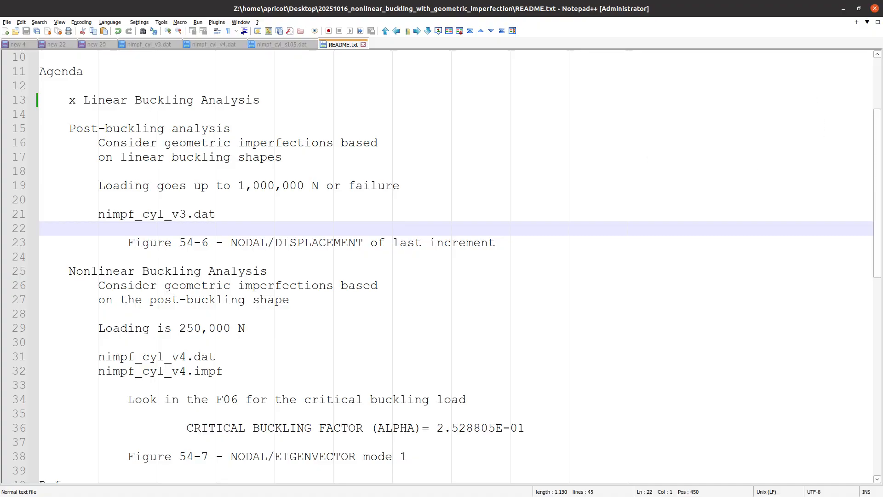
key("alt+Tab")
left_click(99, 12)
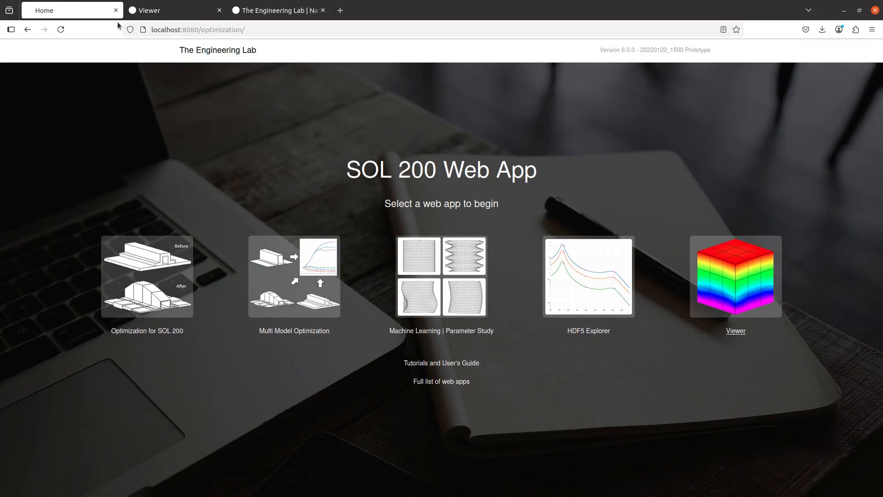
- Close the old Viewer page and open a fresh Viewer in a new tab from Home
left_click(220, 10)
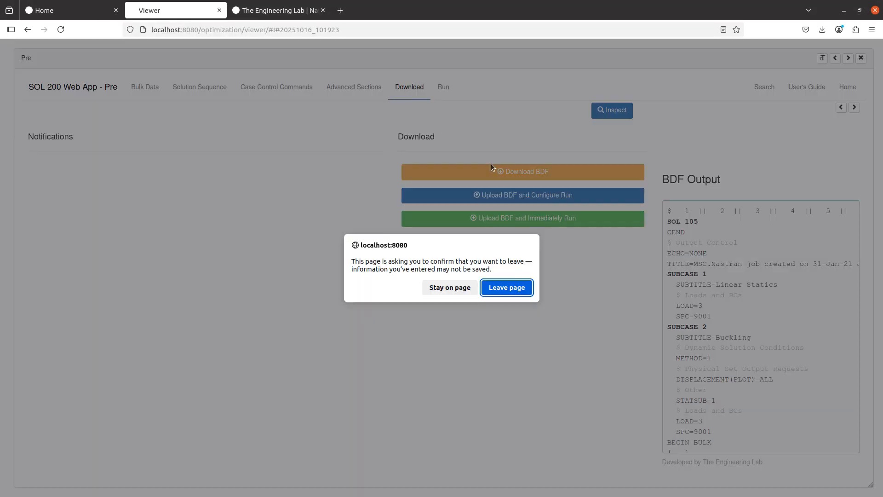
left_click(508, 288)
left_click(105, 8)
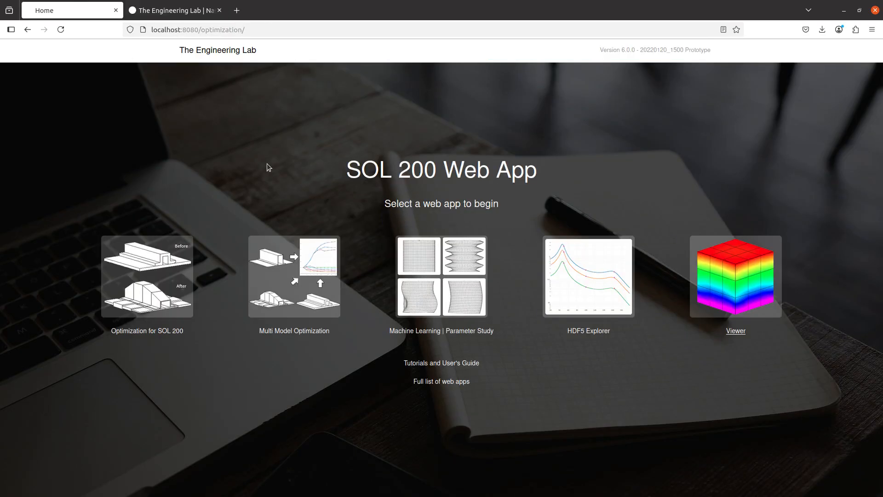
left_click(696, 277)
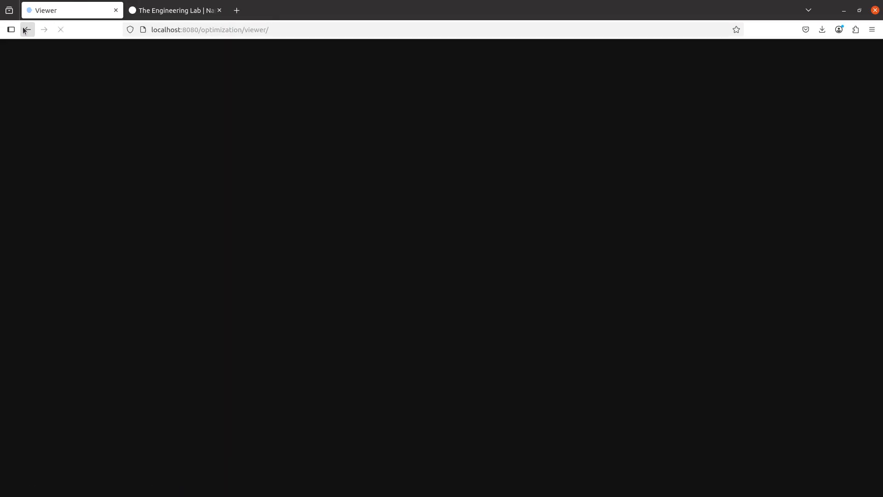
left_click(21, 35)
middle_click(731, 304)
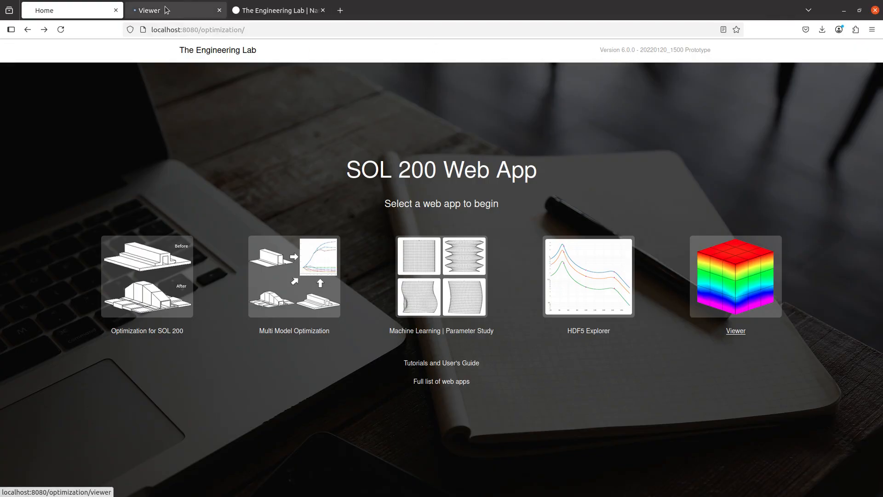
left_click(161, 14)
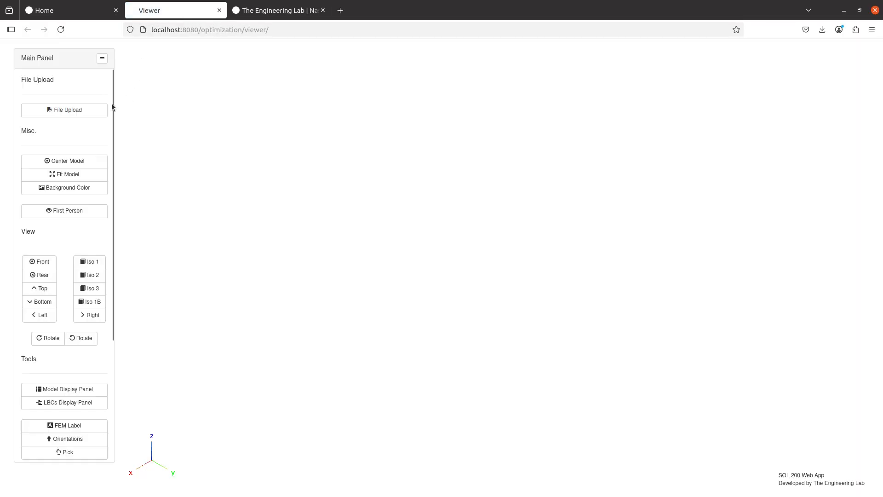
- Browse the file upload to Downloads/1_linear_buckling and show All Files, listing both nimpf_cyl_s105 files
left_click(64, 110)
left_click(482, 170)
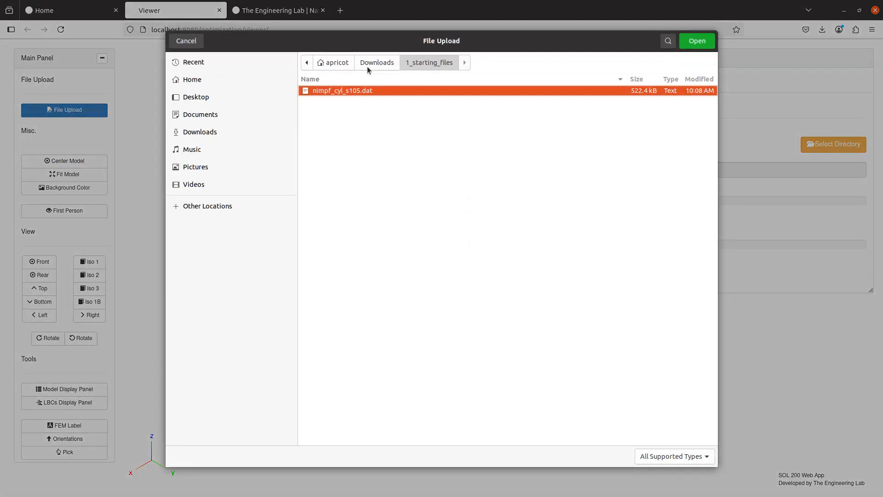
left_click(368, 63)
double_click(358, 92)
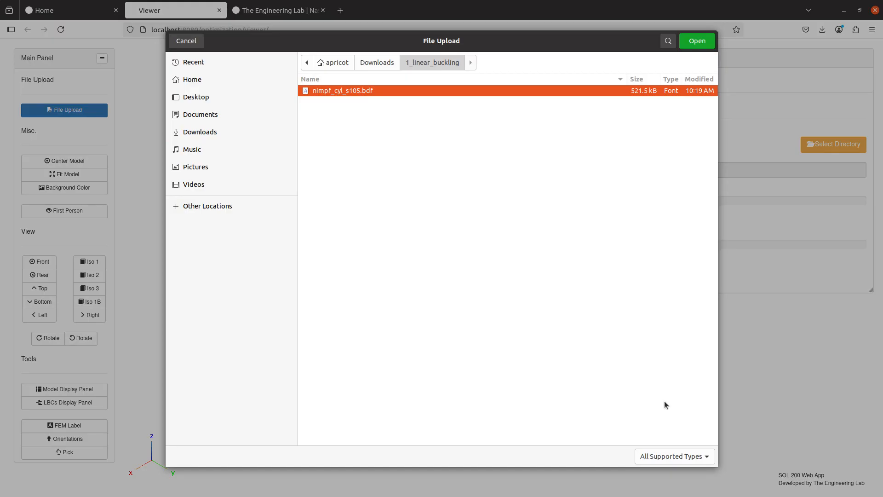
left_click(653, 456)
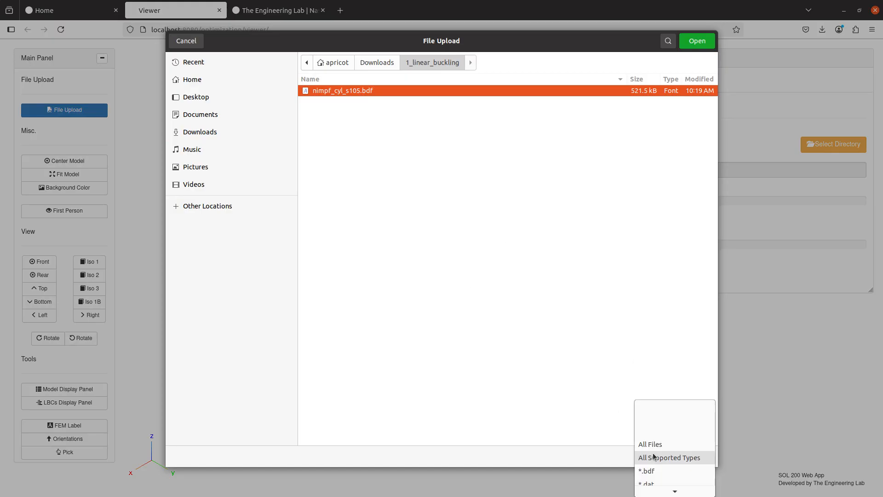
left_click(653, 448)
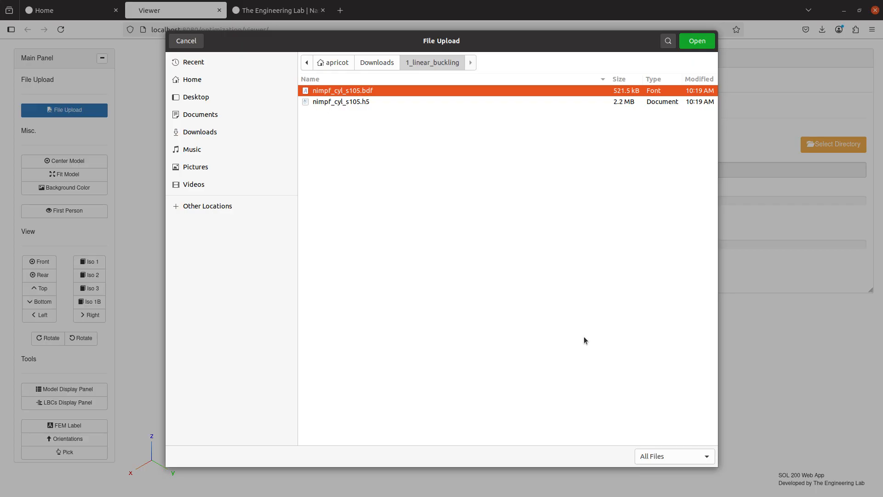
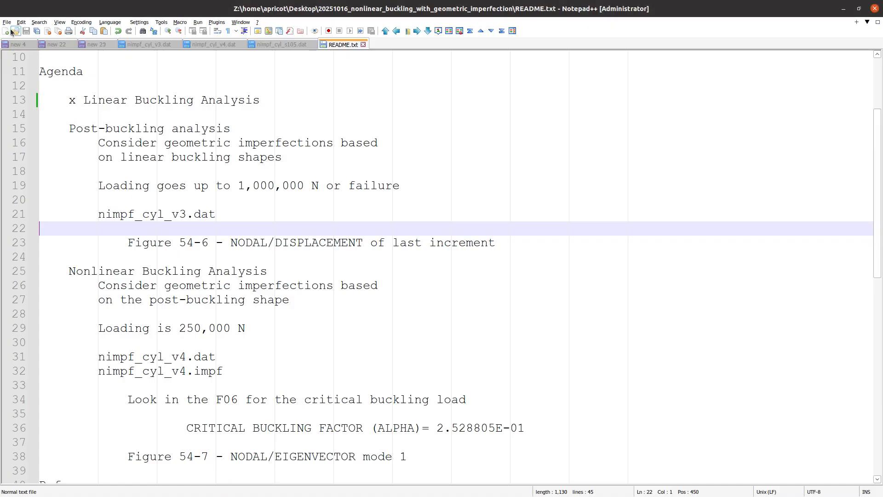
- In a new Notepad++ note, write 'File Name: * (press the Enter key)' and 'List all the files in the directory', then return to README.txt
left_click(5, 31)
type("File:")
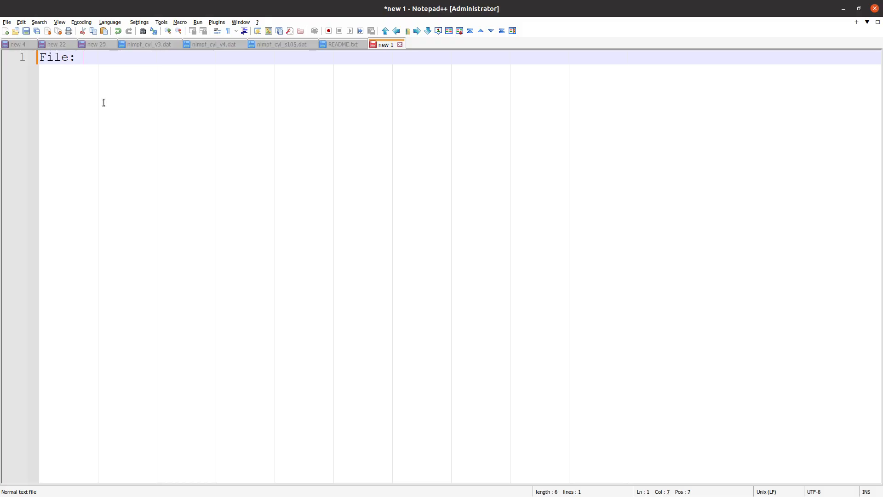
key("BackSpace")
type("Name: *     (press the ")
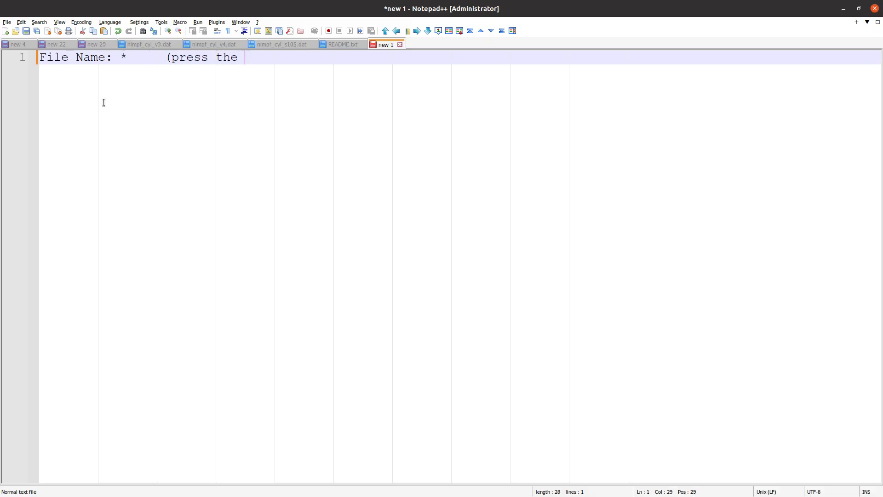
type("Enter key)")
key("Return")
key("Return")
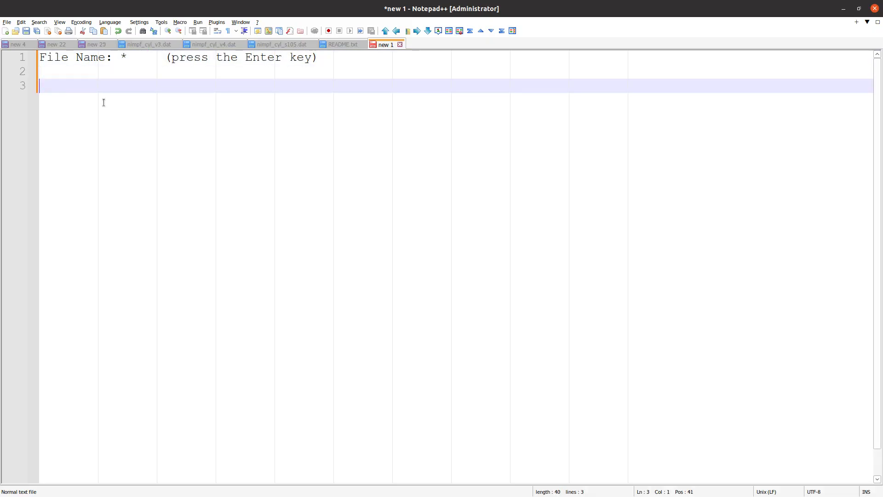
type("List all the files in tehe")
key("BackSpace")
key("BackSpace")
type("he")
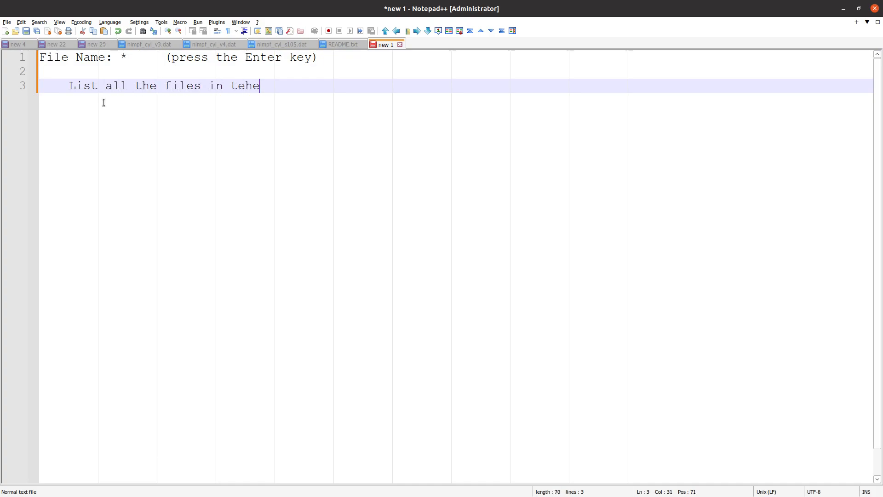
key("BackSpace")
key("BackSpace")
key("BackSpace")
type("he directory")
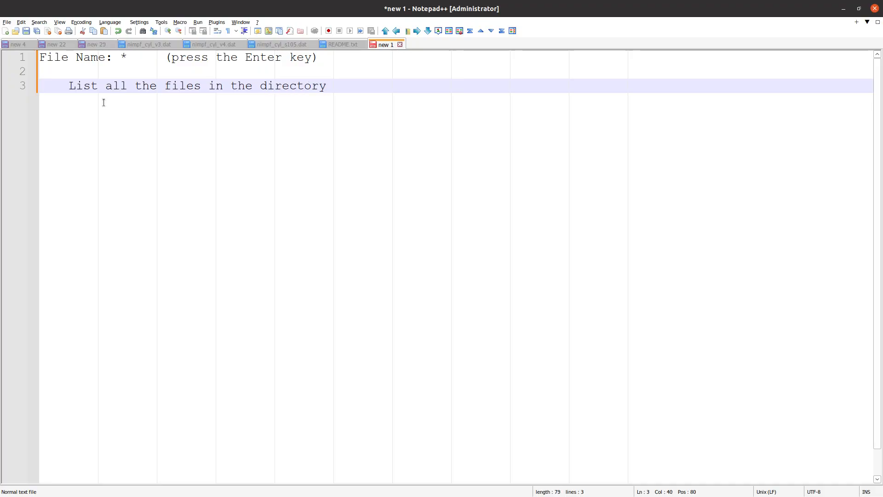
key("Return")
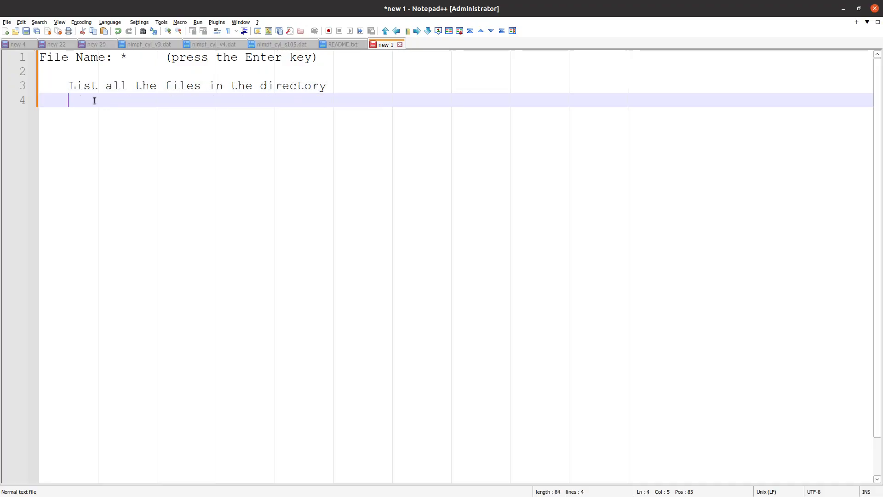
left_click(340, 45)
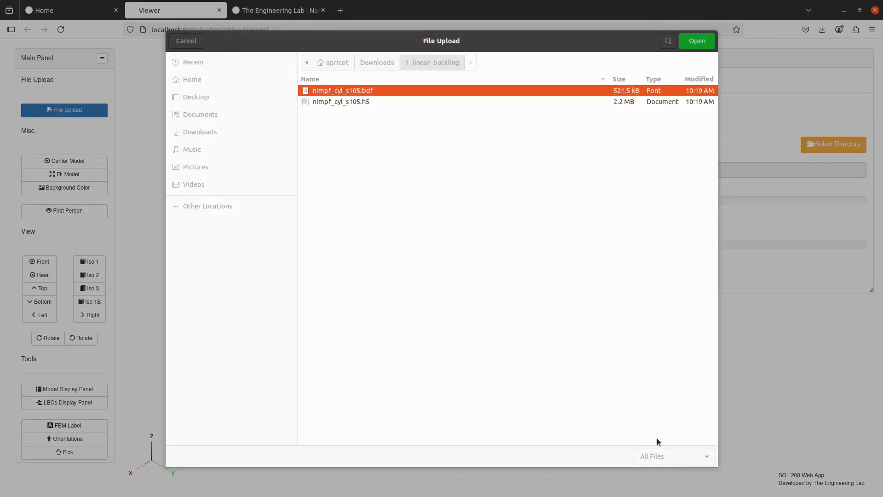
- Select the nimpf_cyl_s105 .bdf and .h5 files and upload them to load the model
left_click(662, 455)
left_click(657, 479)
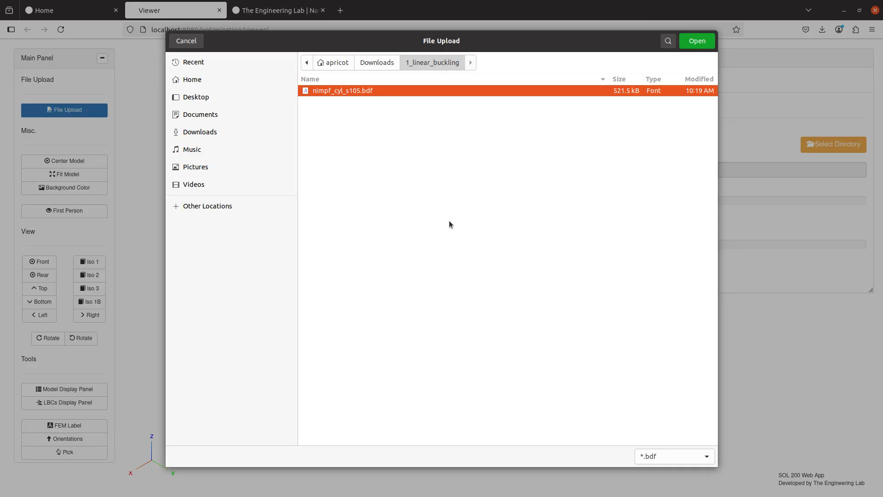
left_click(657, 457)
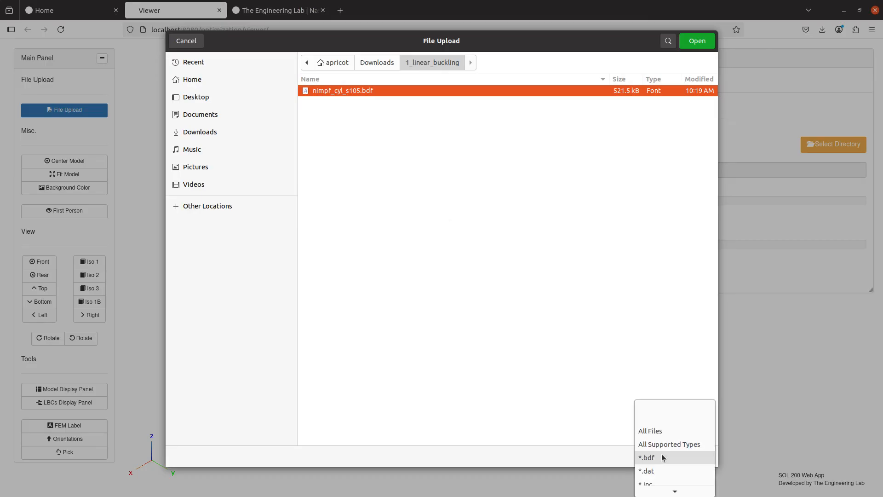
left_click(659, 430)
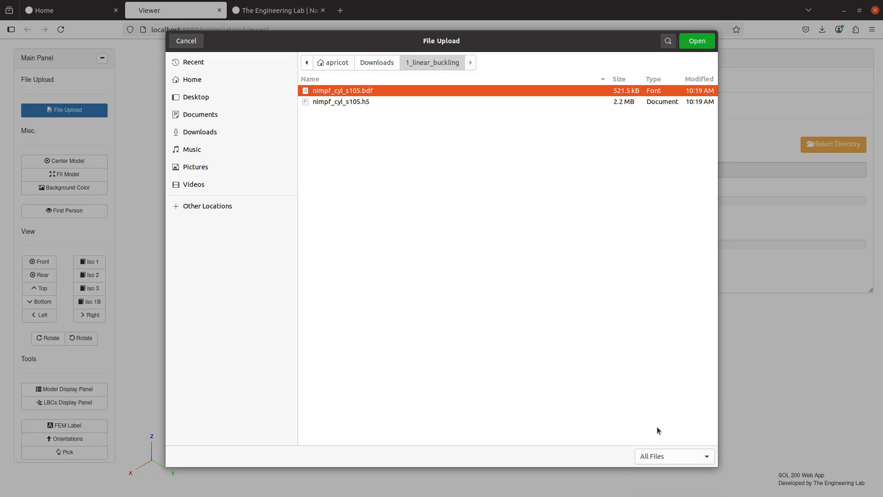
left_click(343, 102, "ctrl")
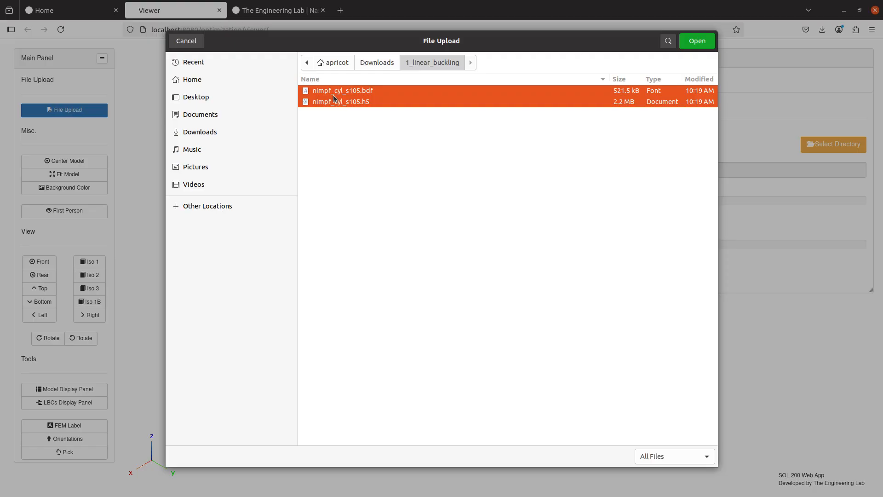
left_click(695, 40)
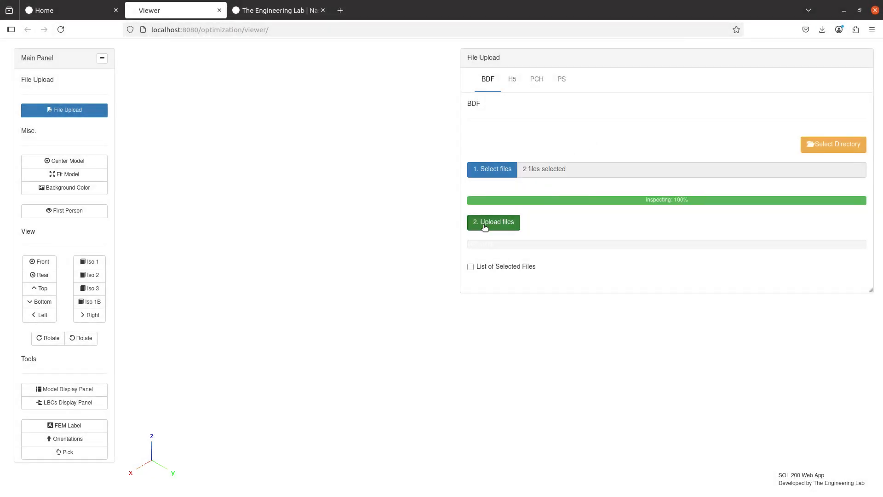
left_click(485, 222)
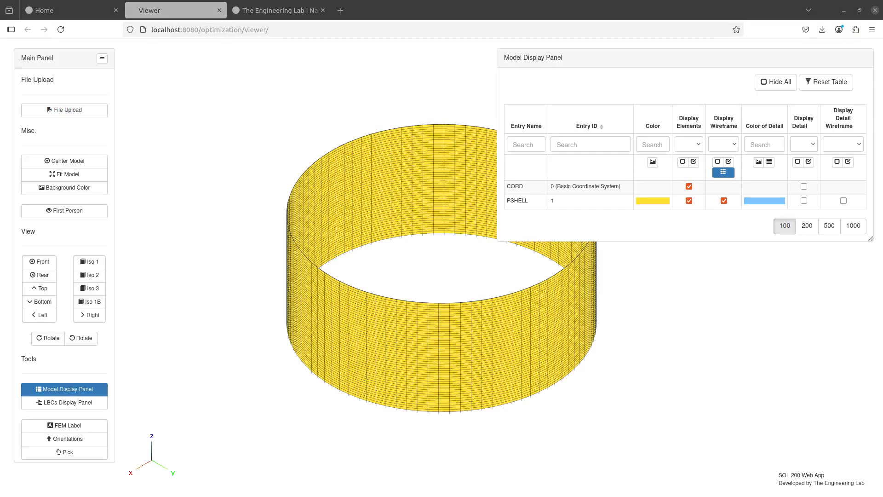
- Close the model display table and open the Pre workspace
left_click(63, 387)
scroll(68, 387, "down", 1)
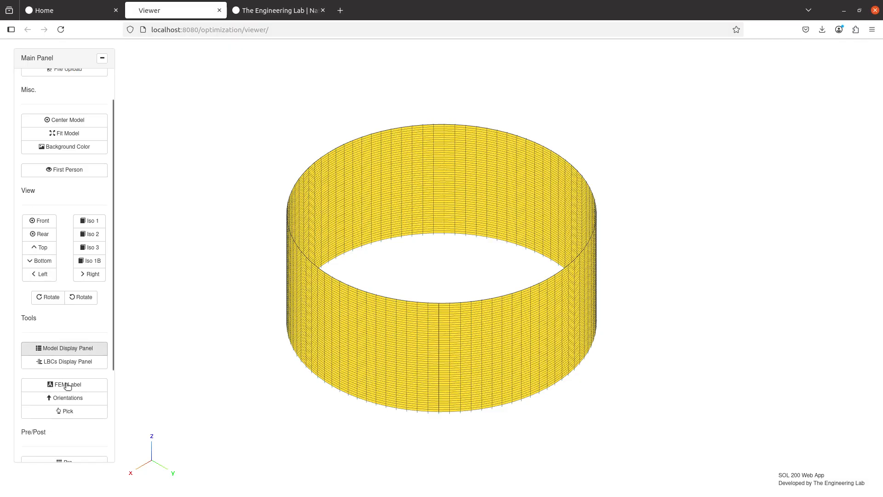
scroll(68, 386, "down", 2)
left_click(70, 377)
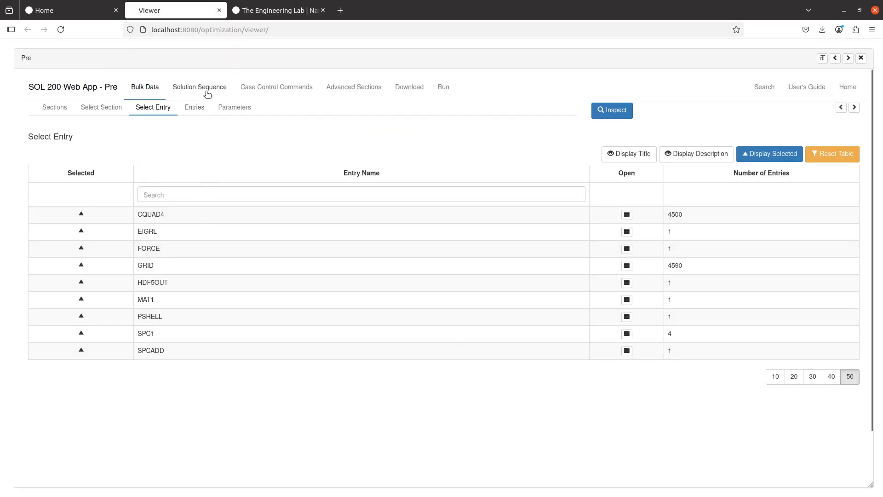
- Delete the Linear Statics and Buckling subcases and remove the TITLE command
left_click(257, 88)
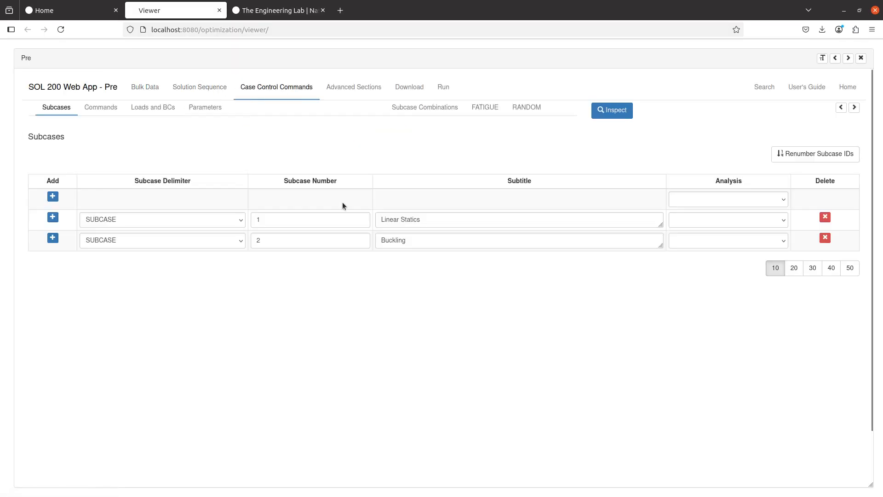
left_click(824, 237)
left_click(824, 217)
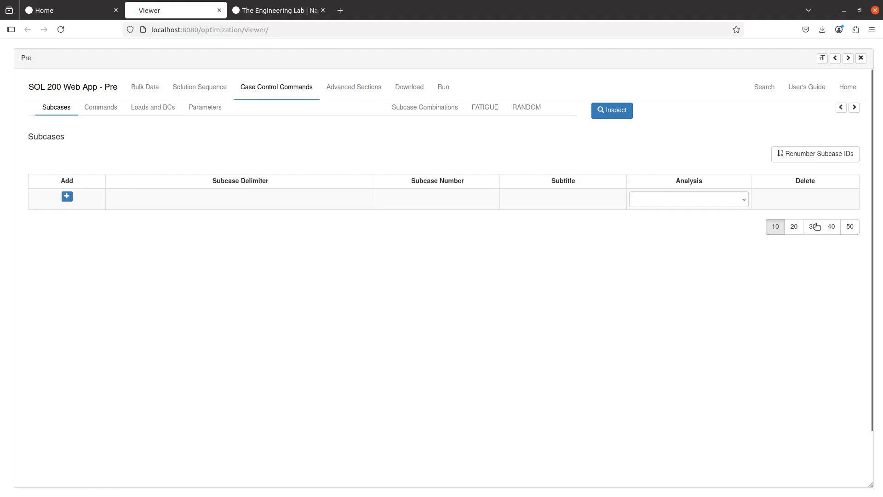
left_click(842, 108)
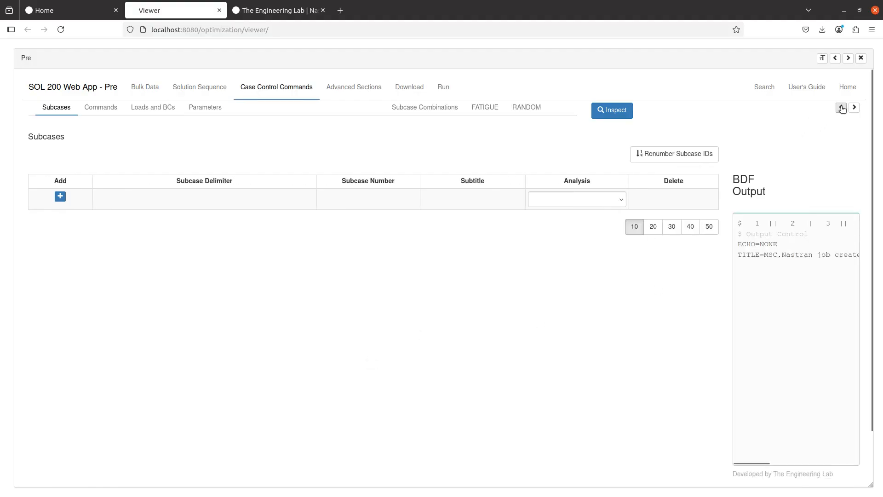
left_click(102, 110)
left_click(108, 204)
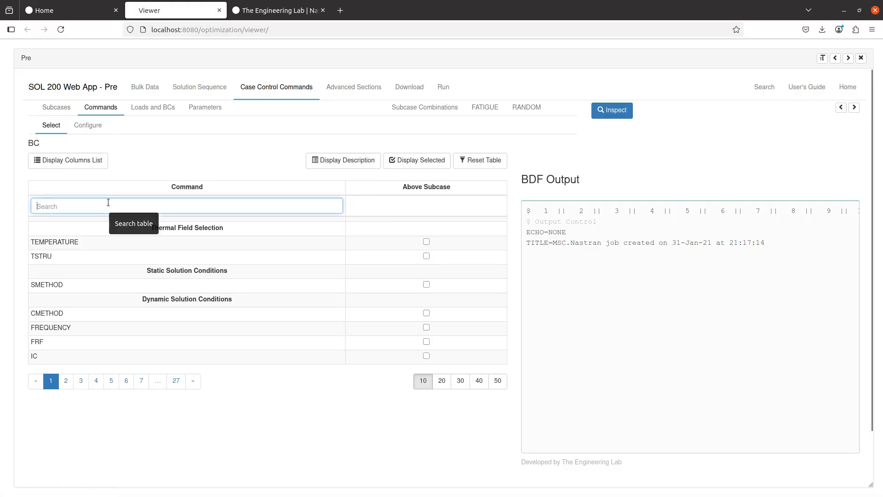
type("title")
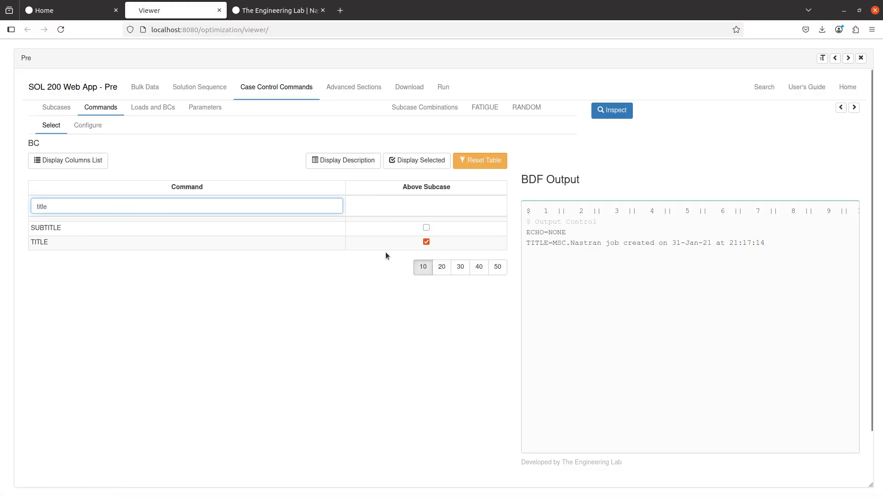
left_click(426, 242)
left_click(64, 113)
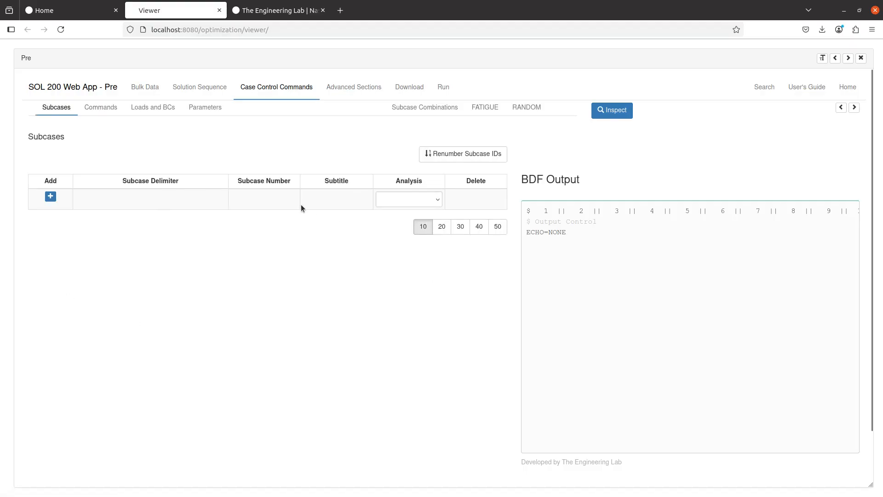
- Add SUBCASE 1 containing STEP 1 with its analysis set to NLSTATICS
left_click(50, 197)
left_click(42, 216)
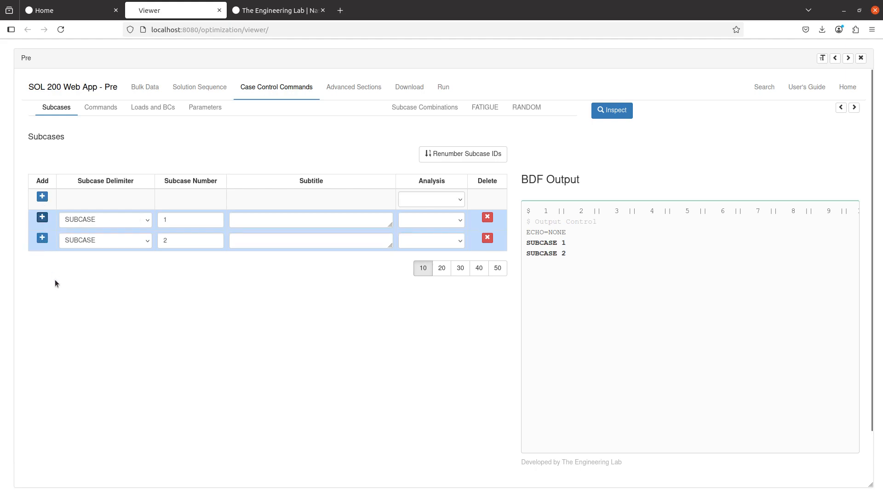
left_click(96, 244)
left_click(98, 277)
left_click(113, 341)
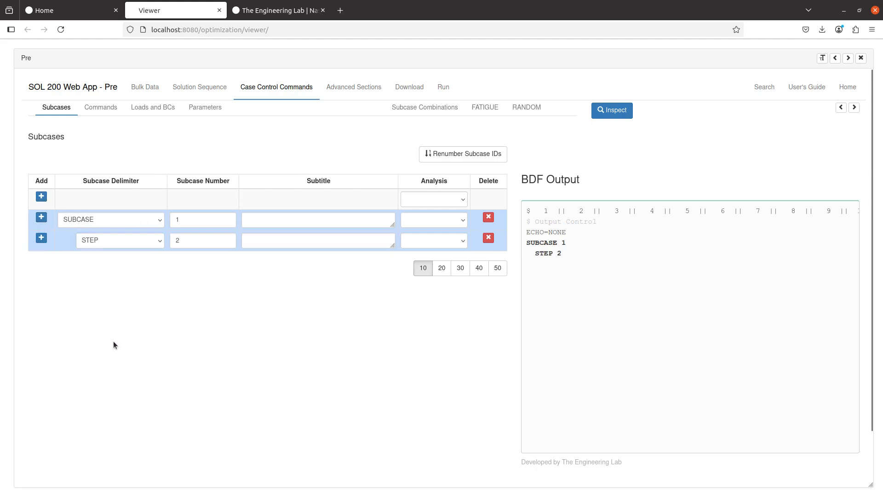
double_click(178, 240)
type("1")
left_click_drag(535, 243, 562, 252)
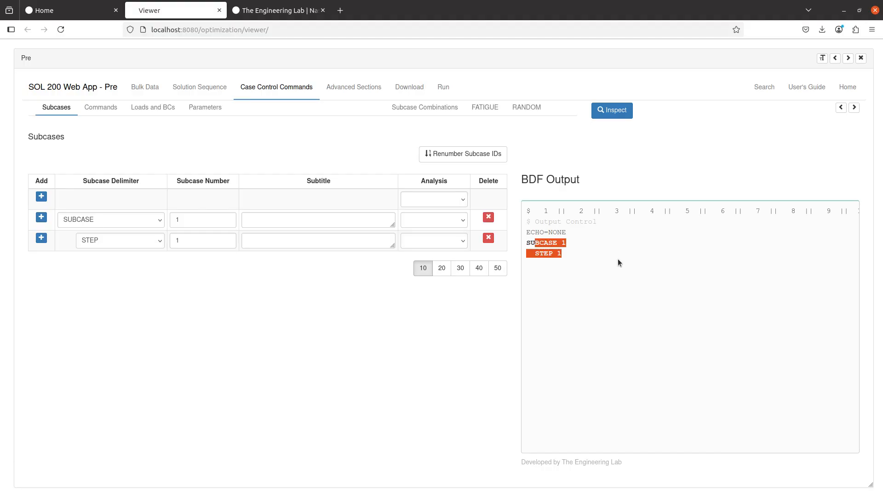
left_click(455, 246)
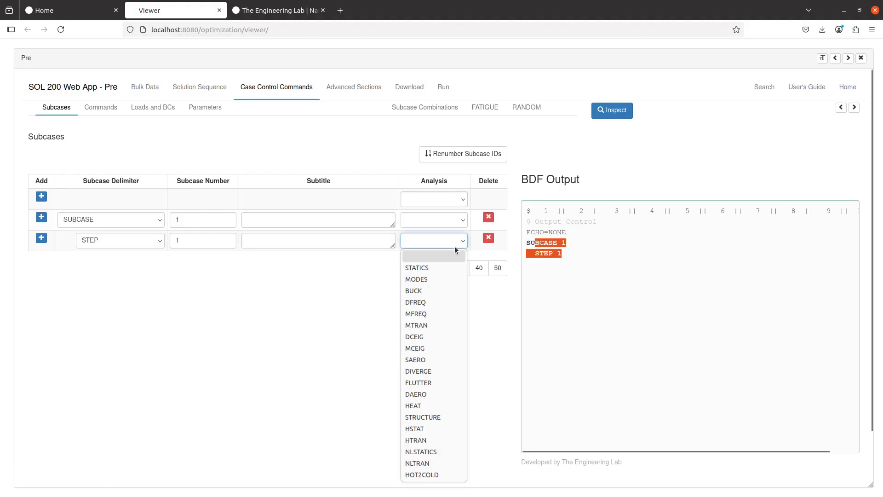
left_click(437, 450)
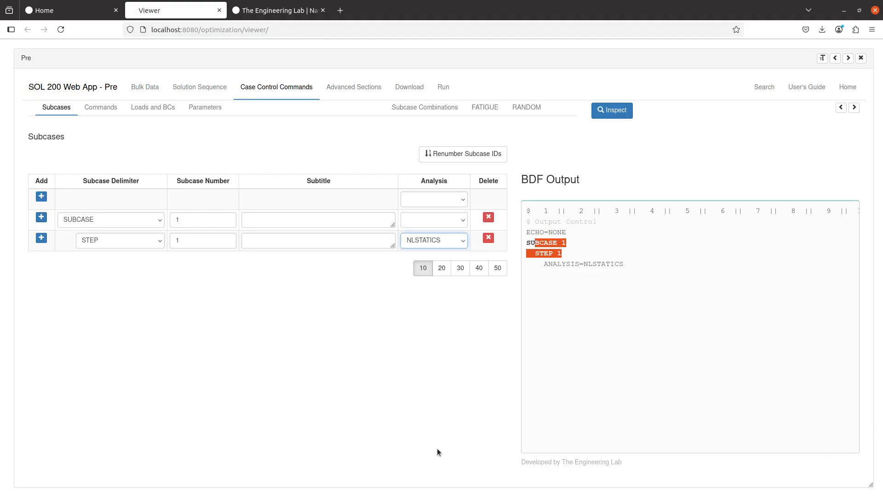
double_click(574, 262)
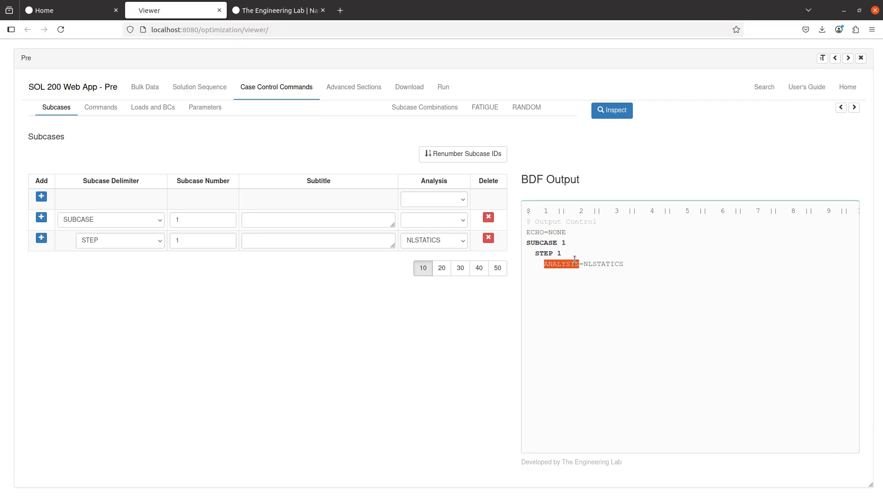
left_click(167, 110)
- Apply all four SPC1 constraints to STEP 1
left_click(99, 337)
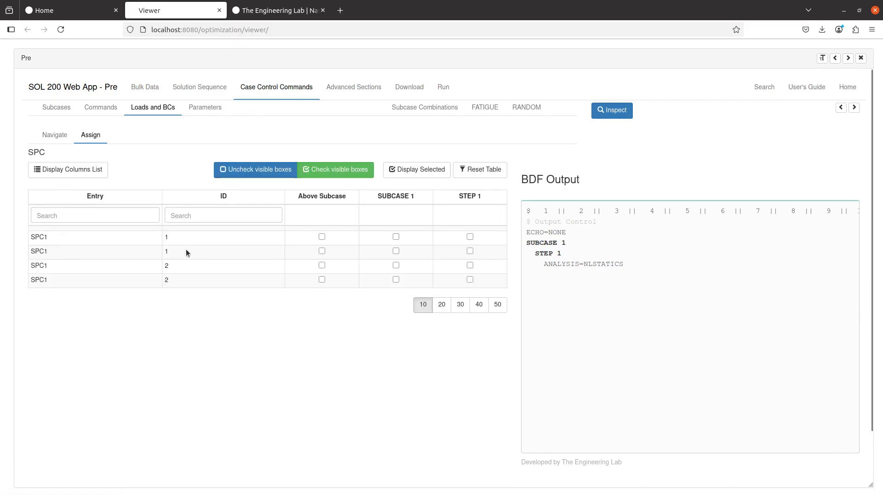
left_click(469, 236)
left_click(470, 251)
left_click(470, 265)
left_click(469, 280)
left_click(61, 143)
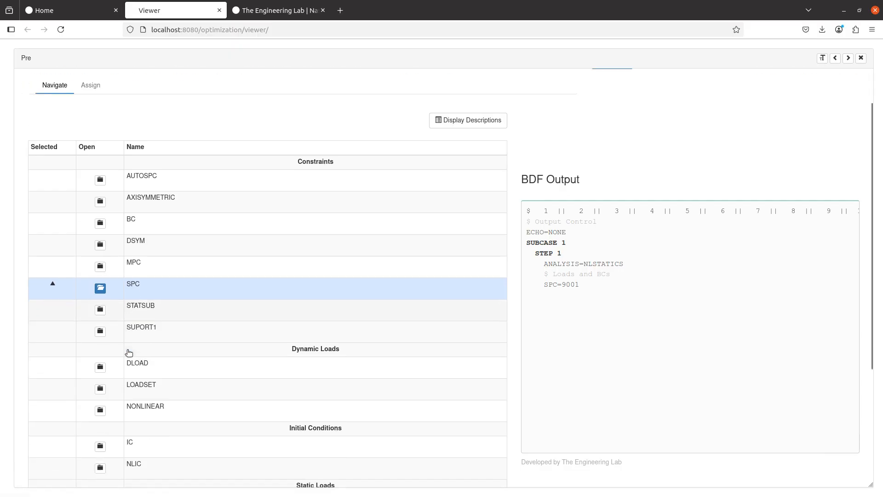
- Assign FORCE load set 3 to STEP 1 so LOAD=3 appears in the output
scroll(123, 355, "down", 3)
left_click(114, 431)
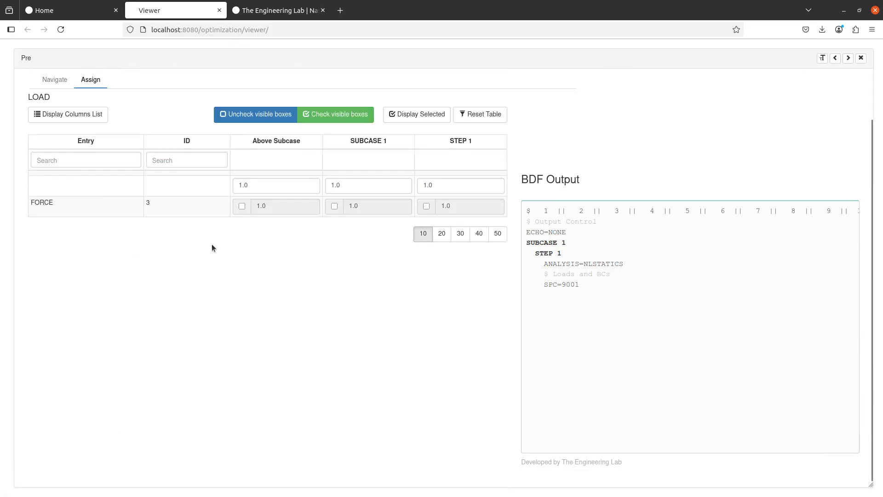
left_click(426, 206)
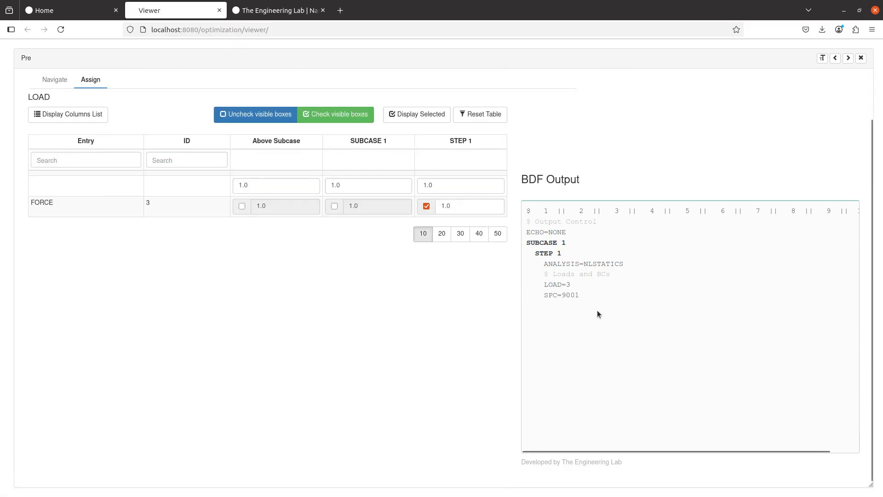
left_click_drag(596, 310, 547, 284)
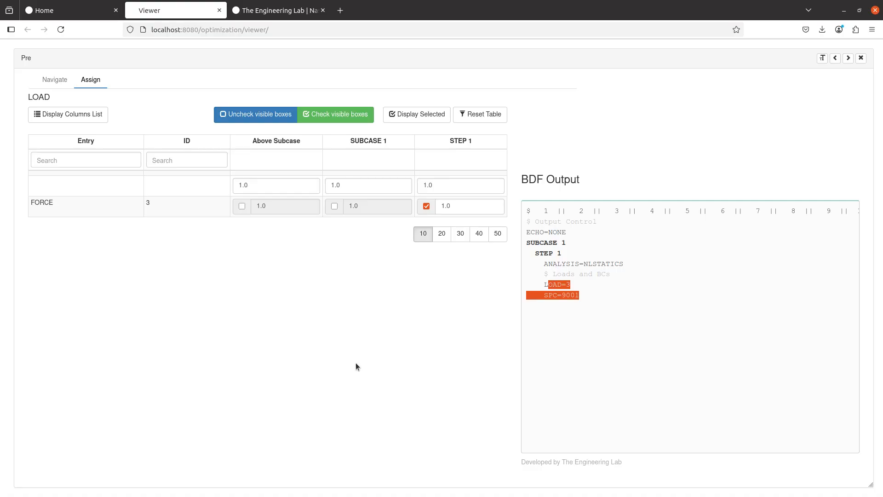
scroll(355, 362, "up", 2)
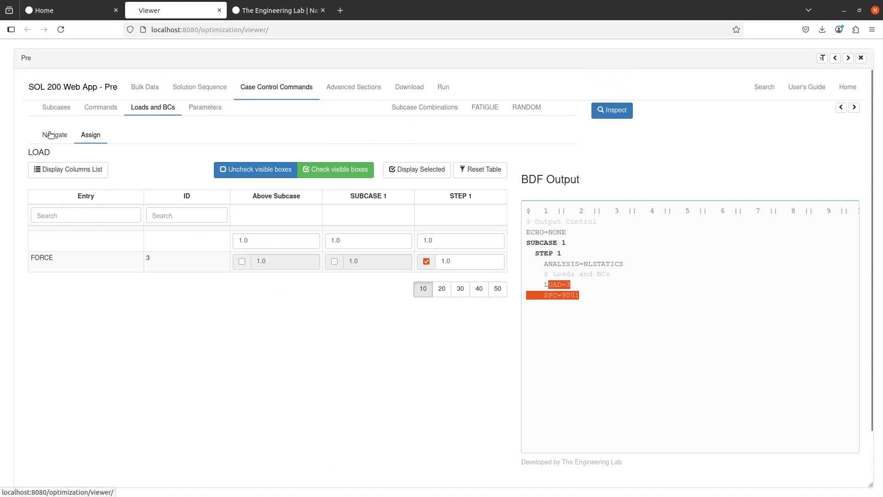
- Request DISPLACEMENT and OLOAD output for STEP 1
left_click(108, 113)
left_click(112, 203)
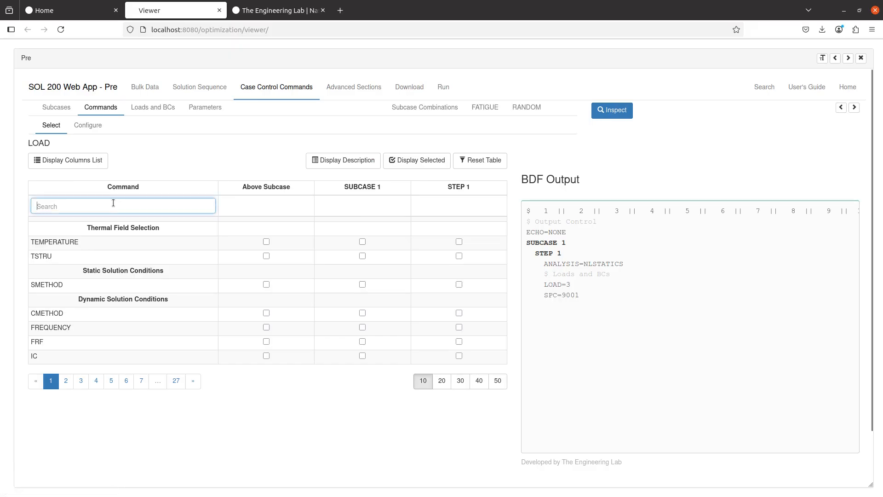
type("disp")
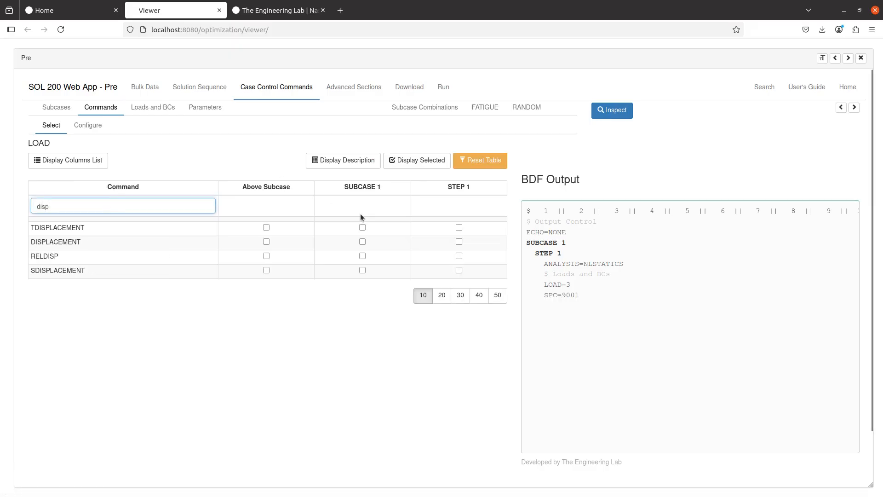
left_click(459, 241)
left_click_drag(161, 207, 8, 197)
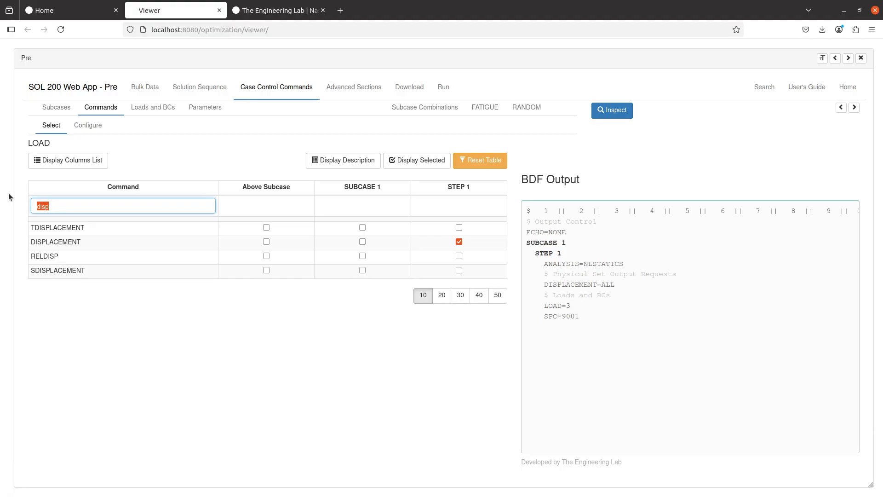
type("olo")
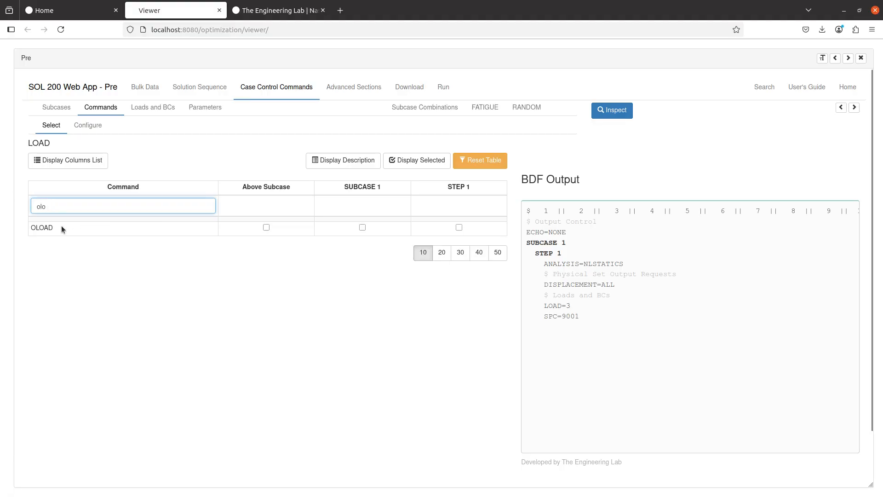
type("o")
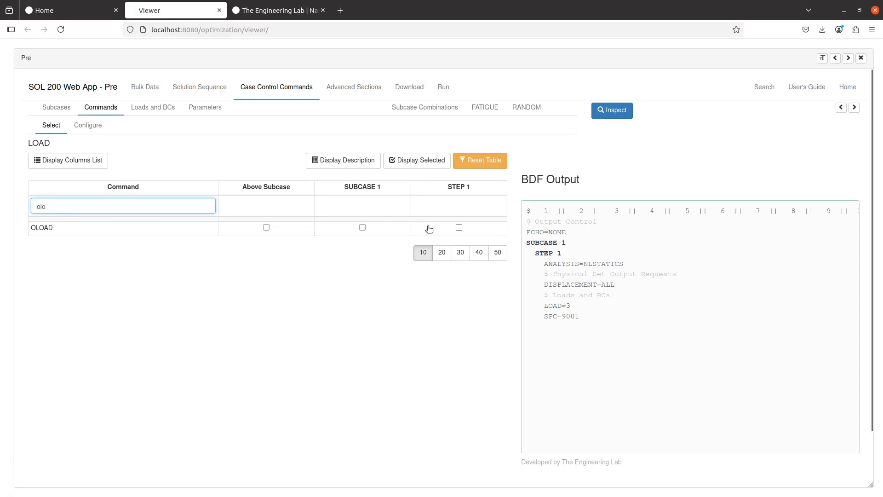
left_click(459, 228)
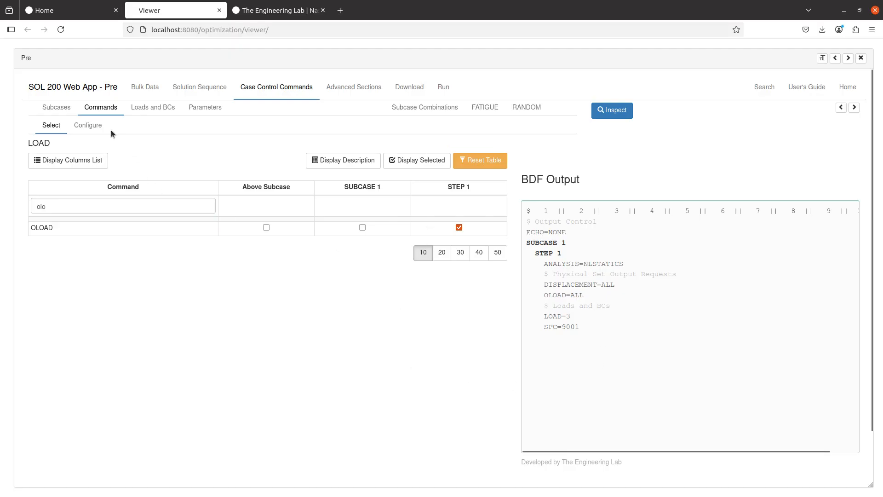
- Use Reduce Size of F06 to write both outputs with PLOT and set ECHO=NONE
left_click(88, 125)
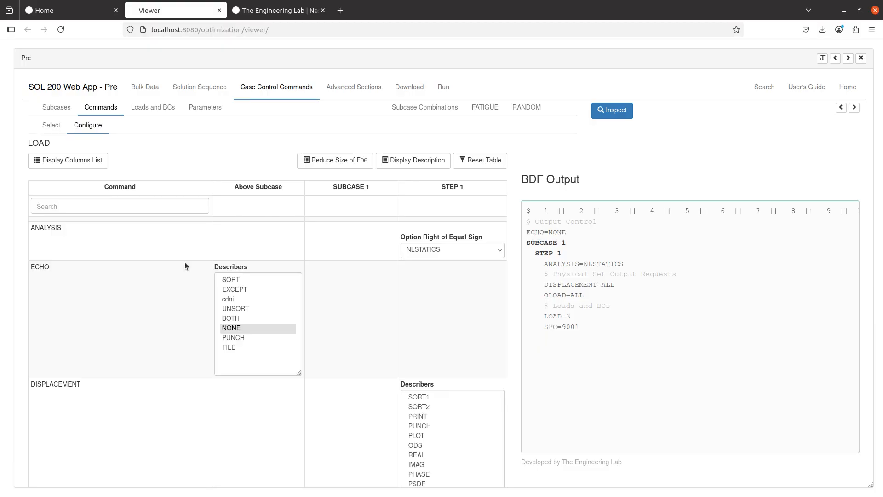
scroll(183, 332, "down", 5)
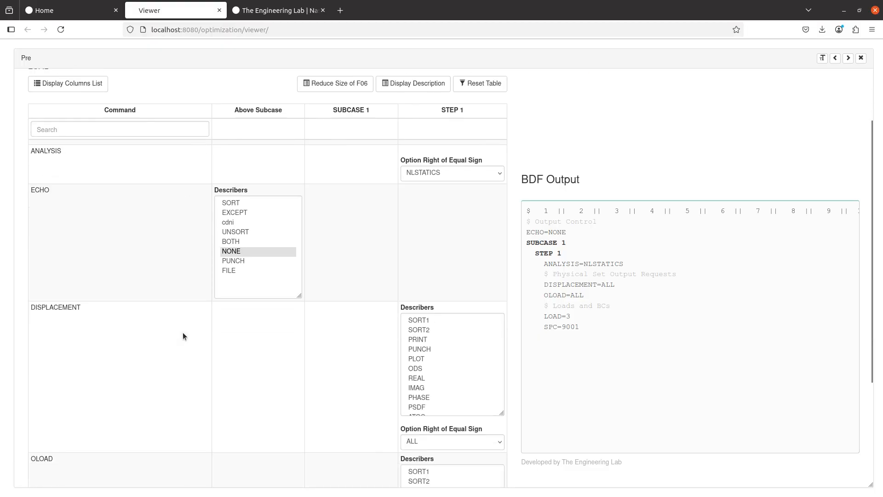
left_click(431, 230)
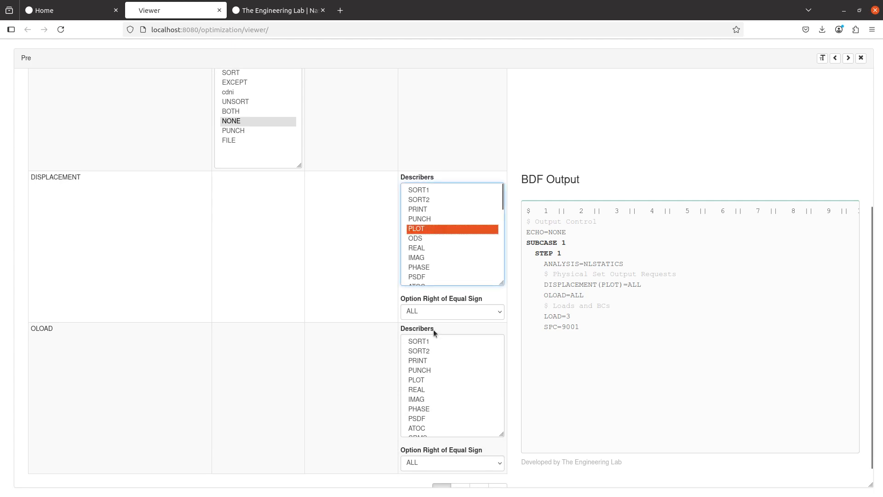
left_click(427, 380)
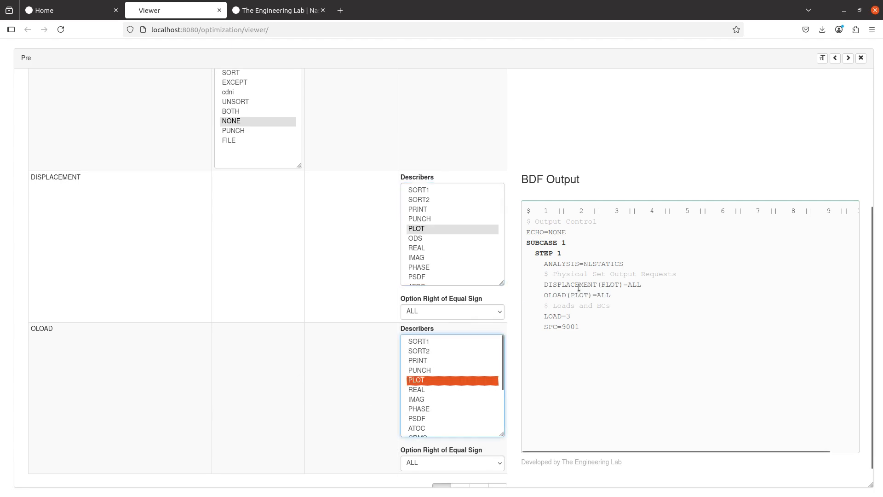
left_click(603, 285)
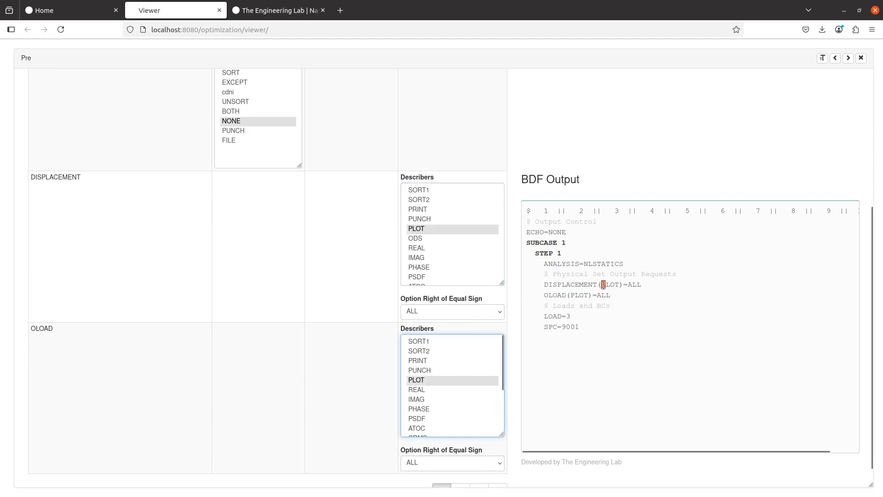
left_click(427, 228, "ctrl")
left_click(421, 380, "ctrl")
scroll(337, 339, "up", 5)
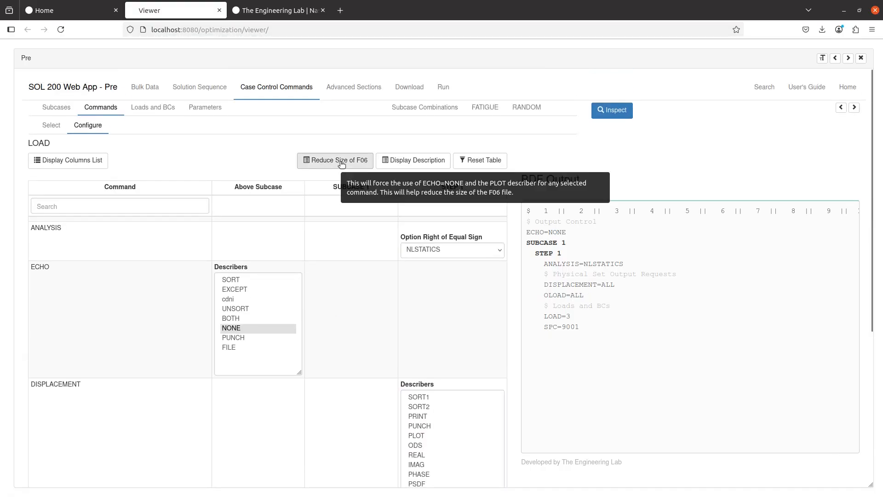
left_click(341, 162)
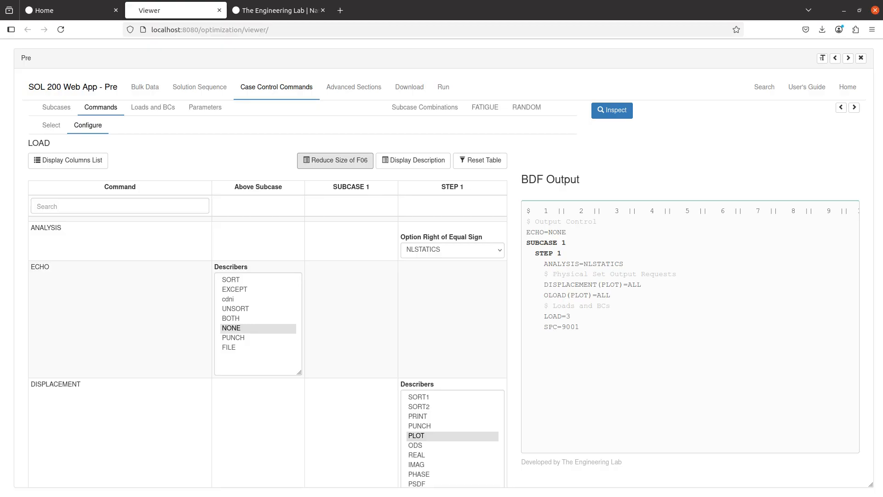
left_click(70, 232)
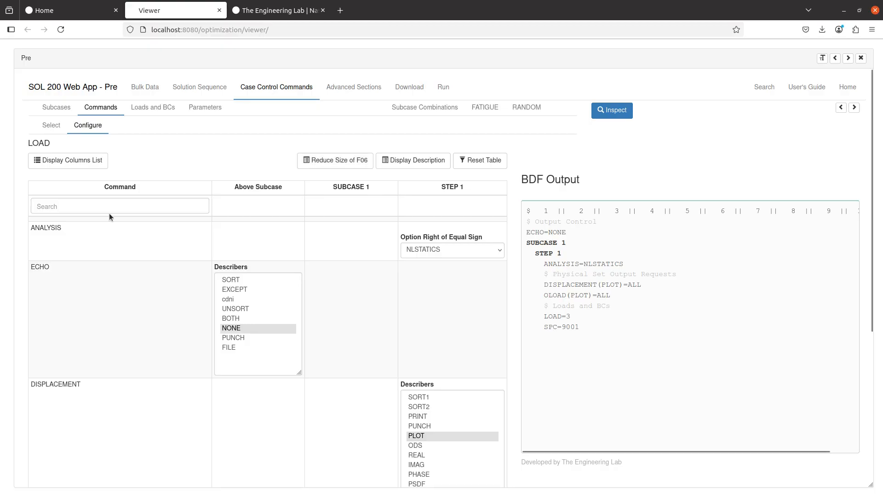
- Enter 'Post-buckling Analysis' as the STEP 1 subtitle
left_click(72, 109)
left_click(266, 240)
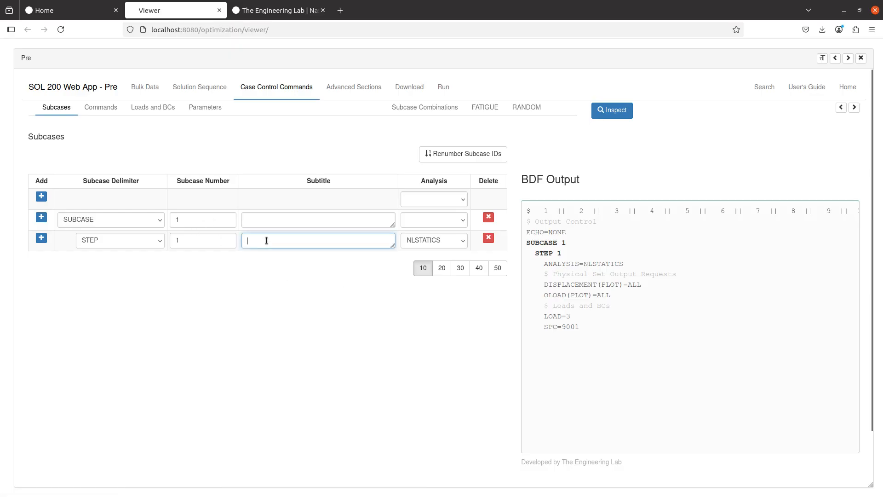
type("Post")
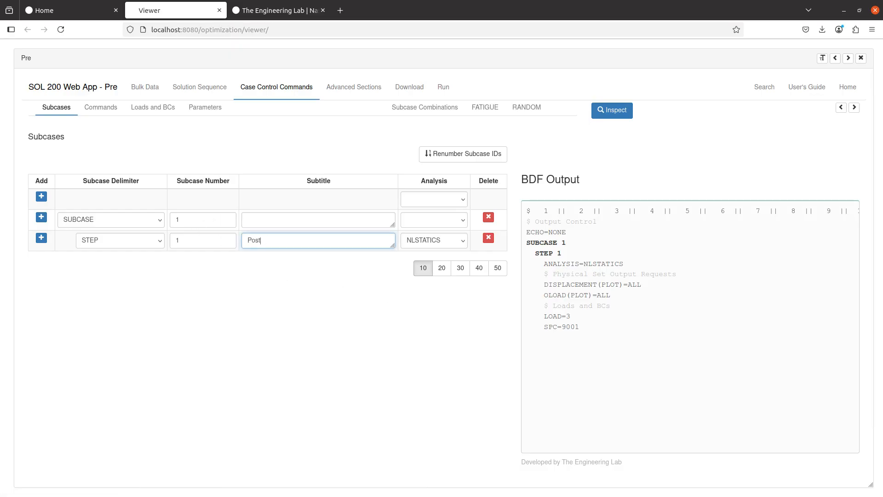
type("-buckling Analysis")
left_click_drag(628, 296, 632, 297)
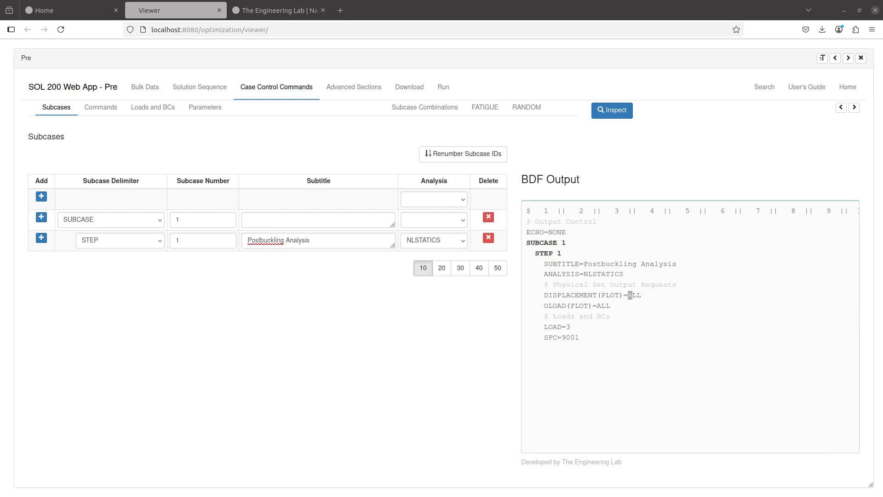
- Set the solution sequence to SOL 400 nonlinear implicit analysis
left_click(216, 87)
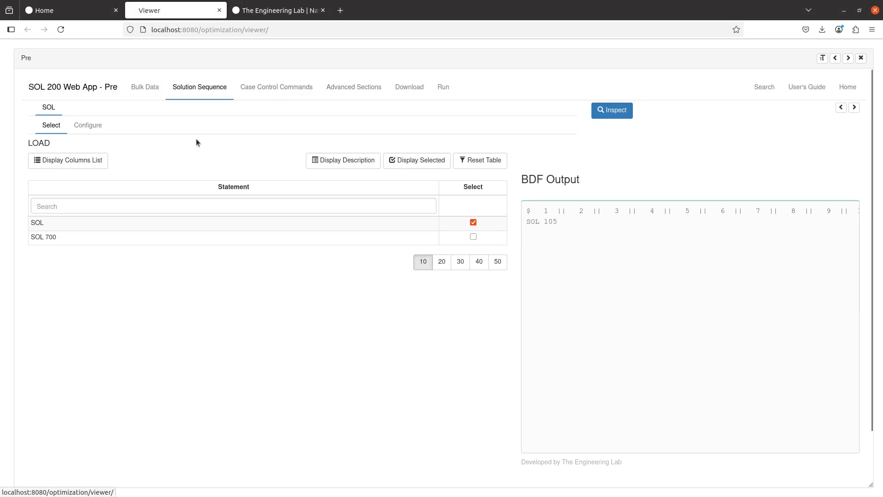
left_click(89, 125)
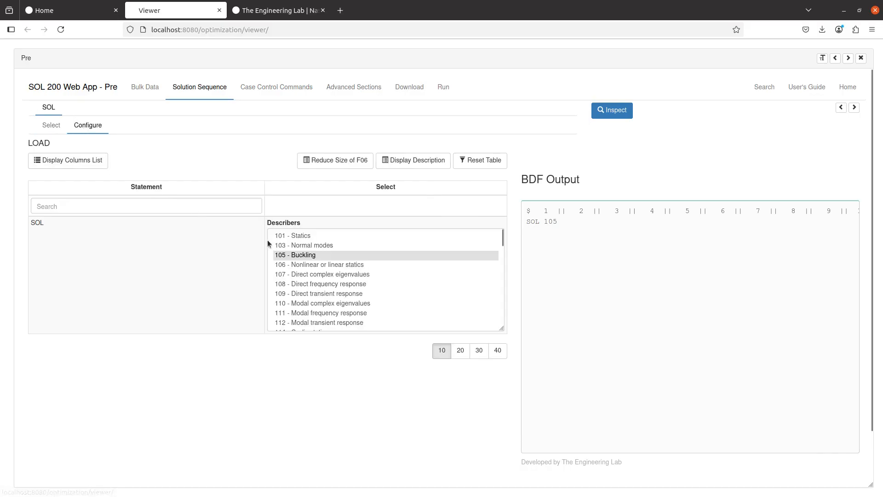
scroll(312, 271, "down", 4)
left_click(320, 324)
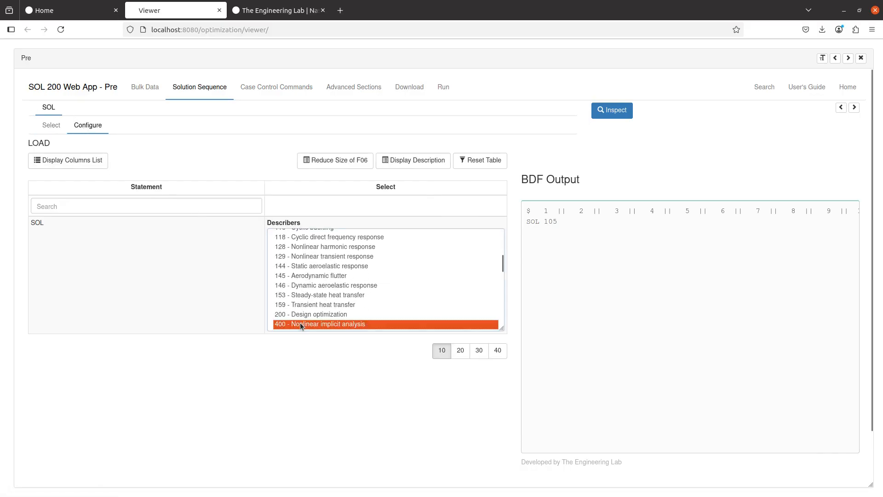
- Add the bulk data parameter LGDISP with value 1
left_click(145, 87)
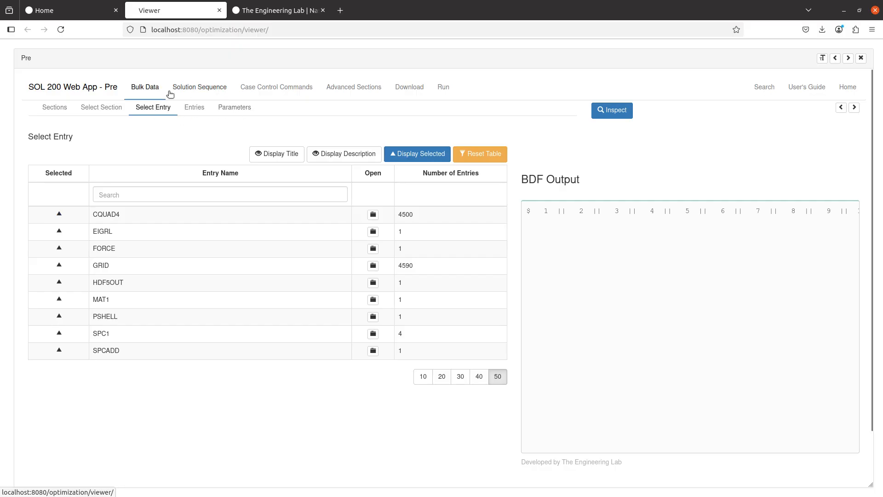
left_click(233, 109)
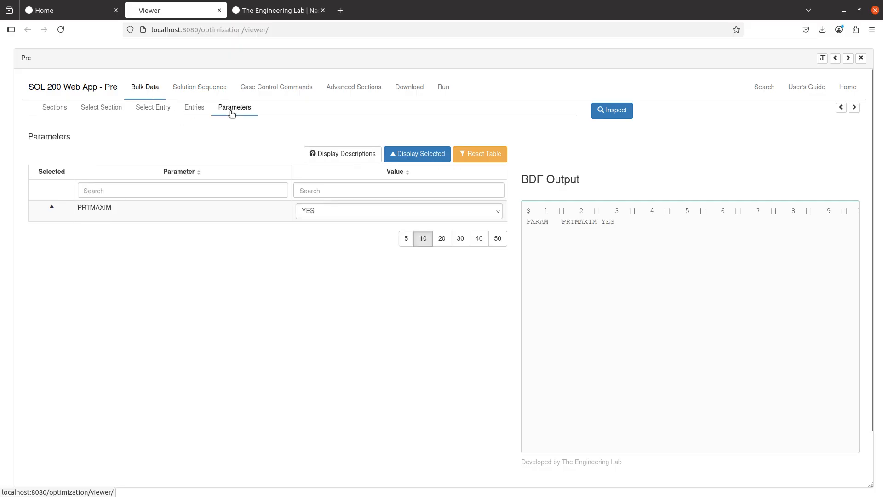
left_click(253, 187)
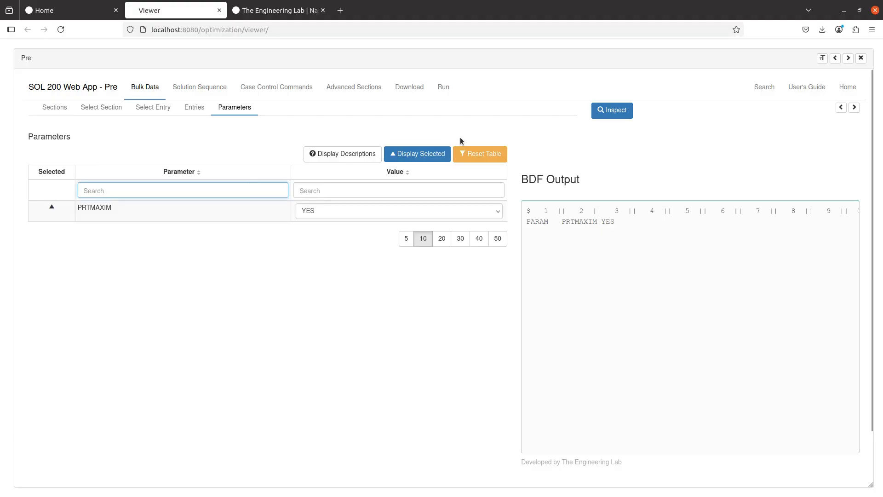
left_click(501, 155)
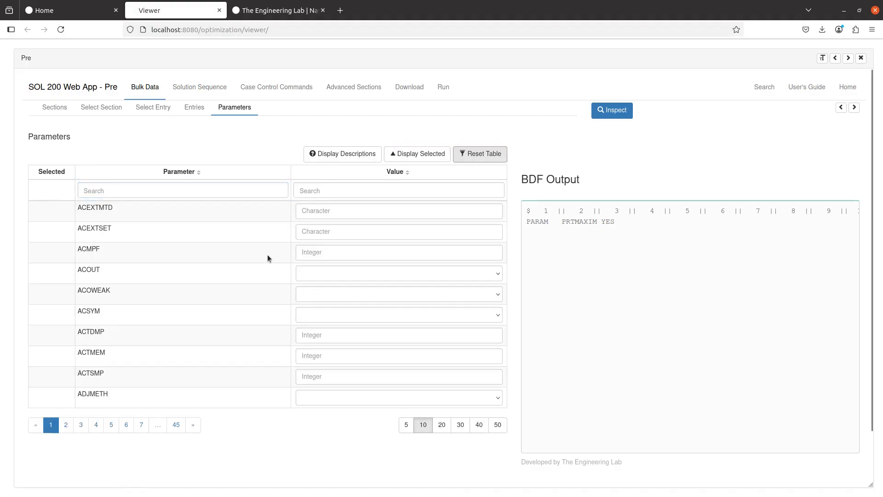
left_click(250, 195)
type("lgd")
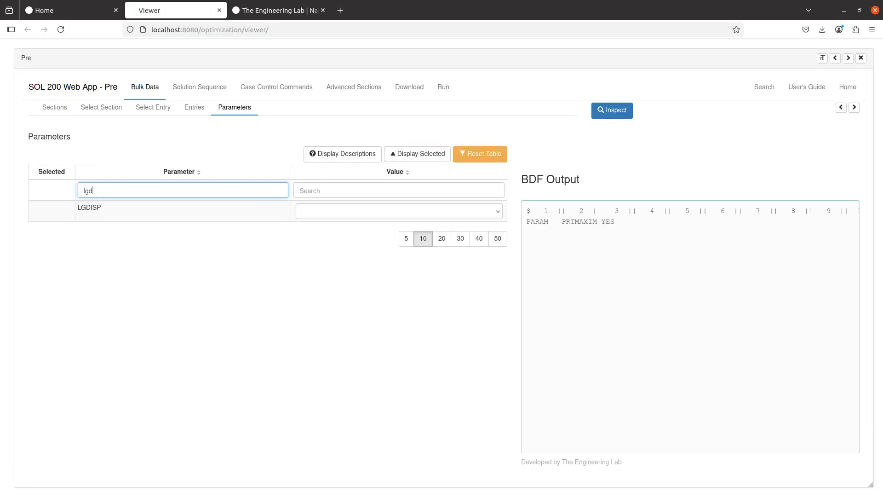
left_click(312, 210)
left_click(326, 262)
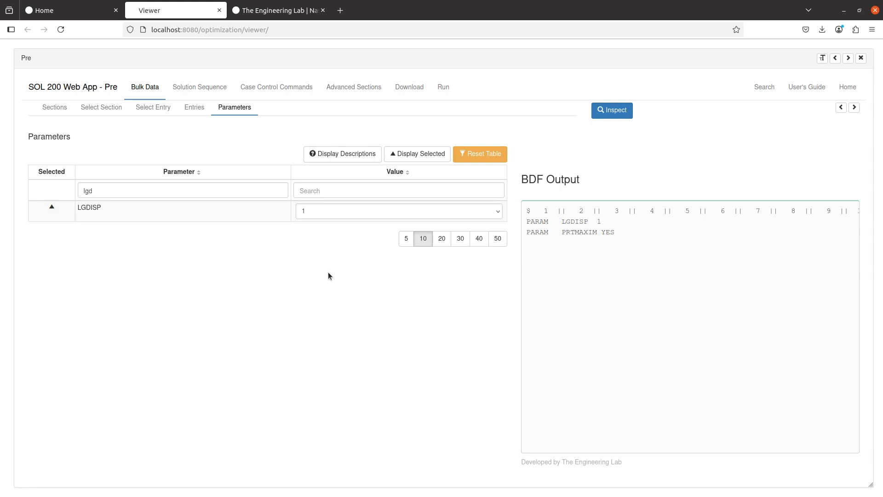
left_click(261, 89)
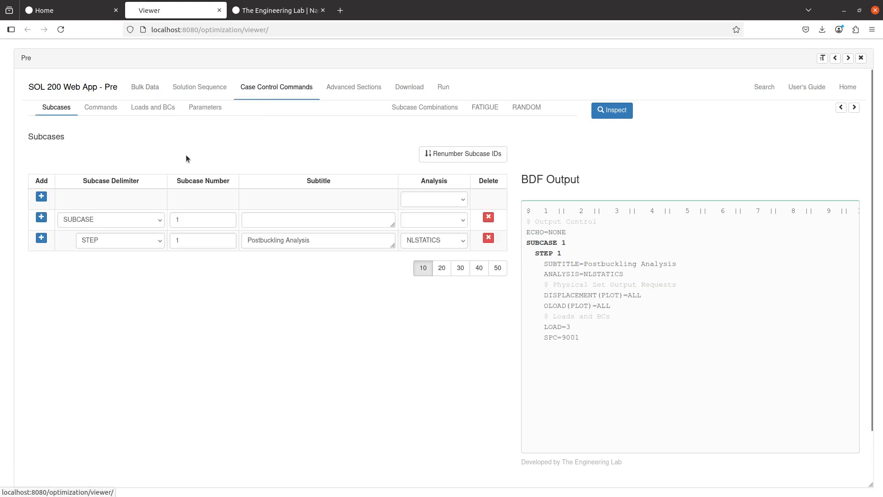
- Add the NLSTEP command to STEP 1, then return to the bulk data entry list
left_click(109, 107)
left_click(109, 204)
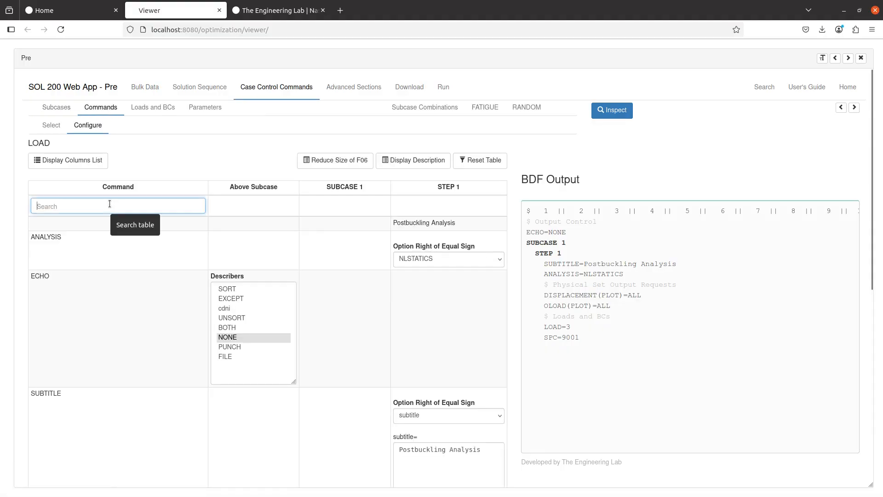
type("nl")
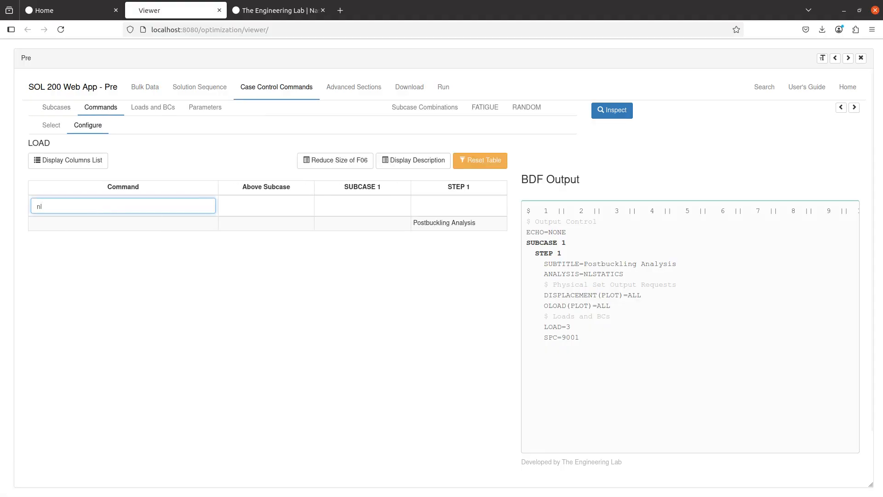
key("BackSpace")
key("BackSpace")
left_click(64, 125)
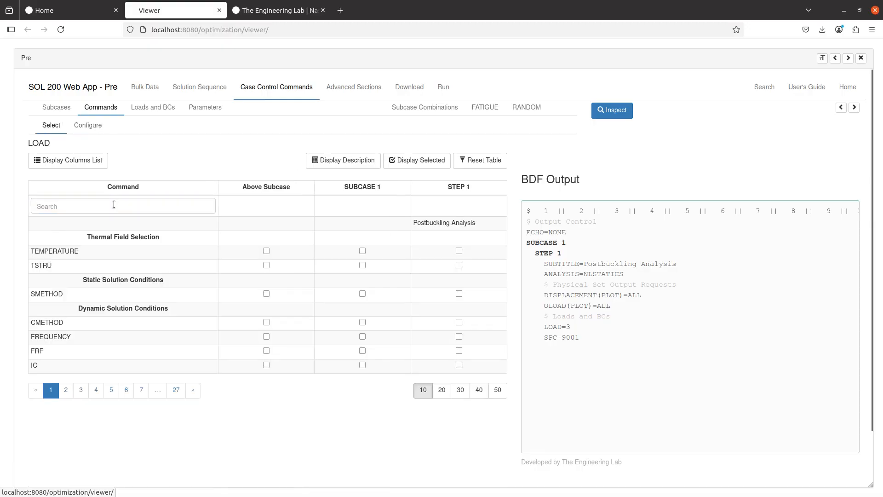
left_click(115, 206)
type("nlst")
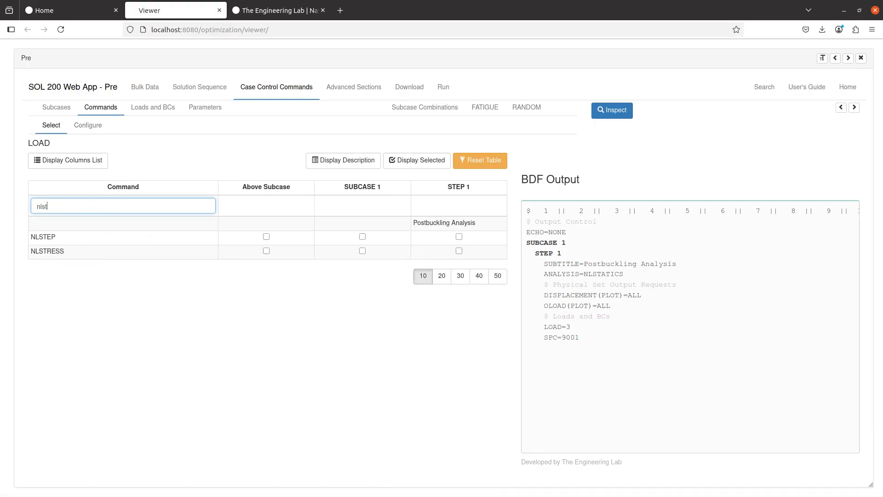
left_click(458, 237)
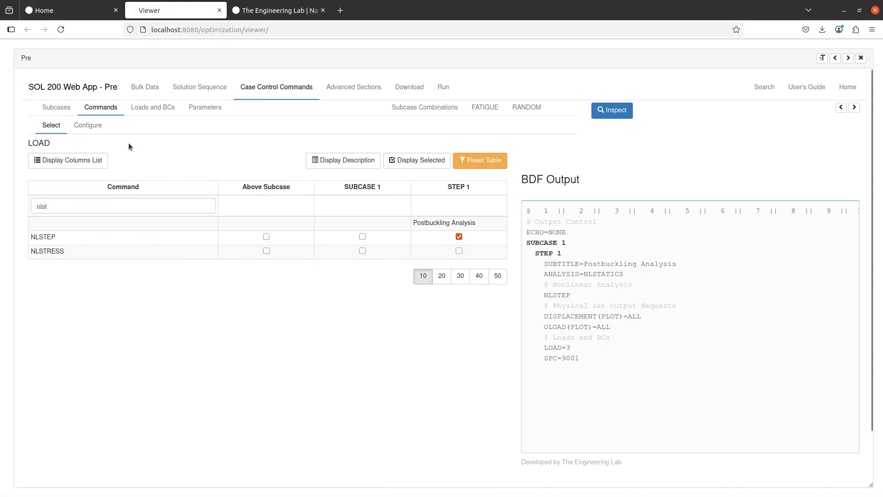
left_click(88, 125)
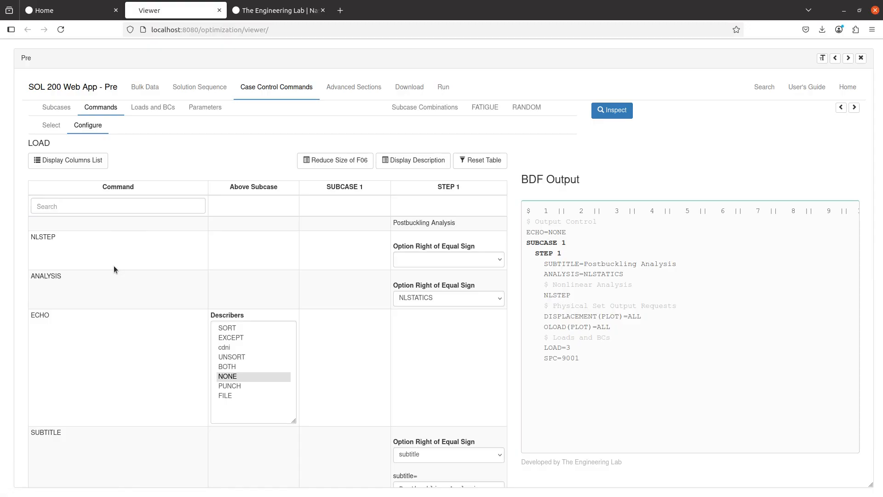
left_click(424, 263)
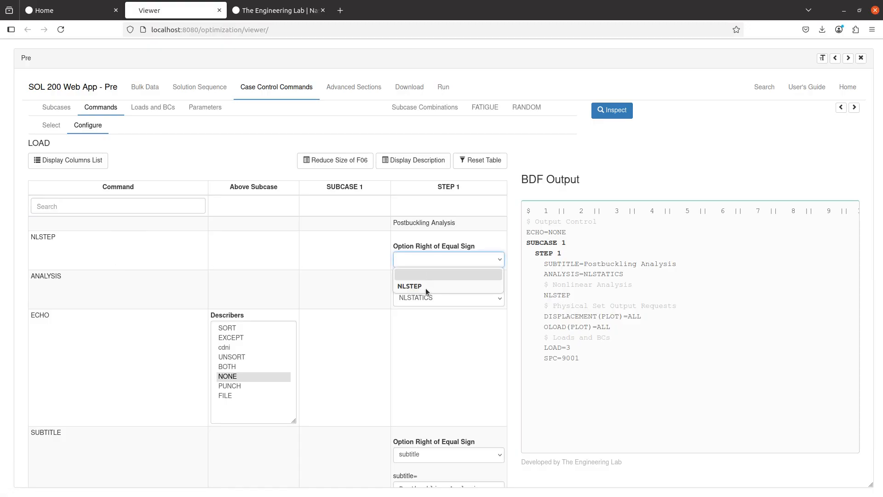
key("Escape")
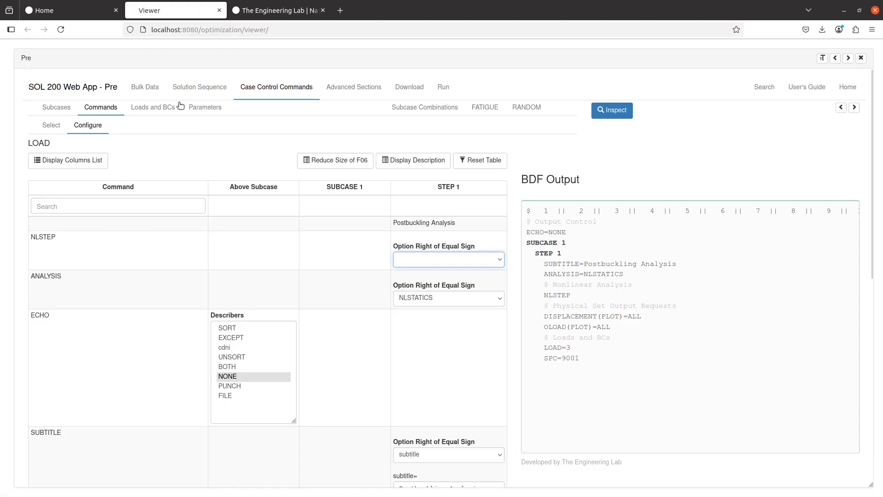
left_click(137, 87)
left_click(203, 189)
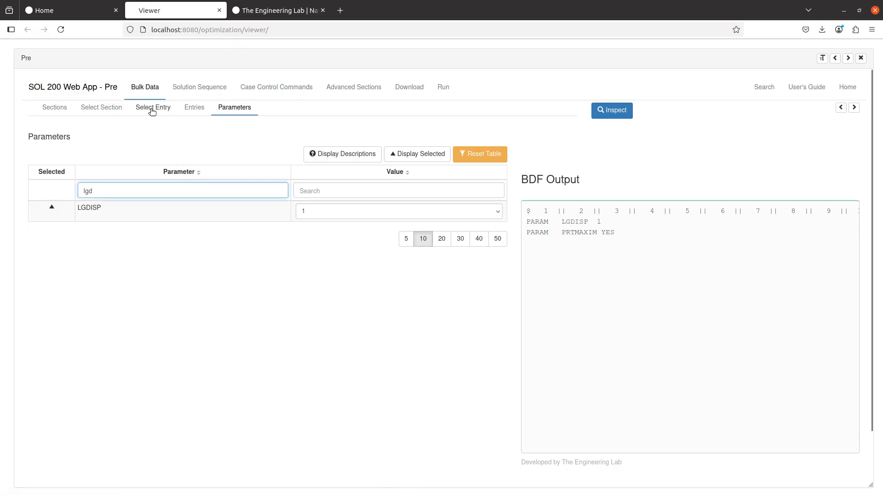
- Create NLSTEP bulk data entry 1 and check the manual's Solution Requirements section
left_click(153, 107)
left_click(495, 158)
left_click(282, 196)
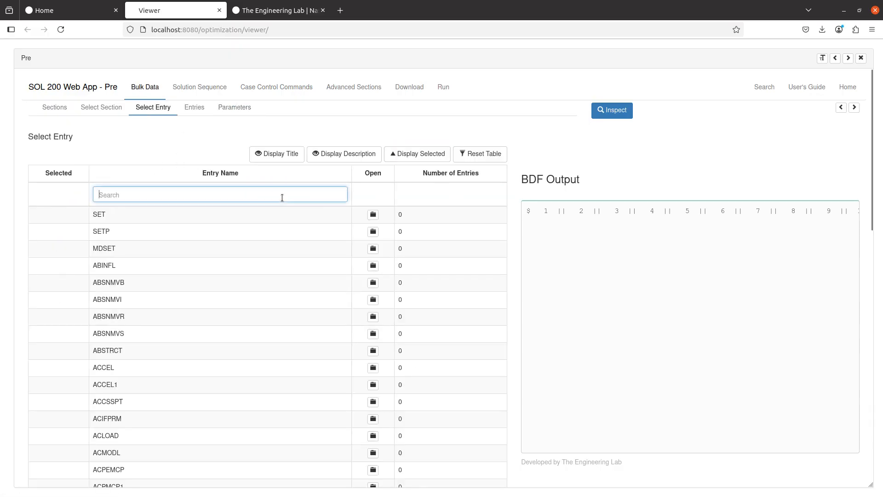
type("nls")
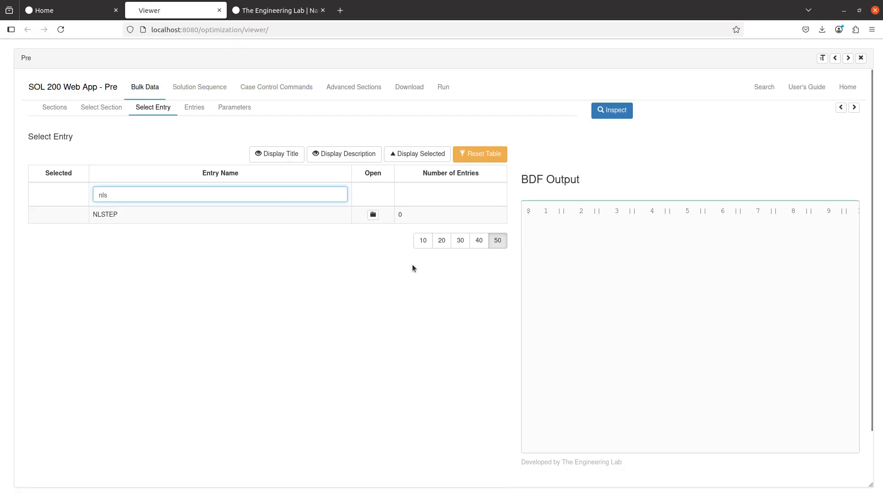
left_click(373, 214)
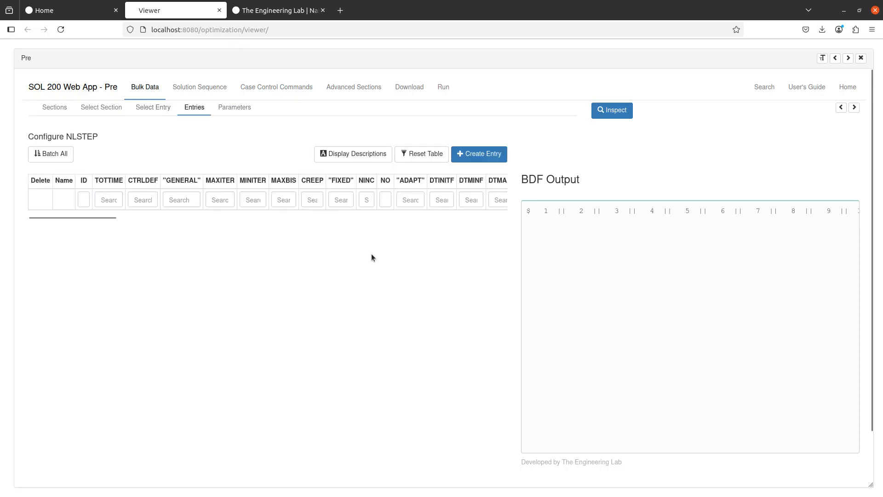
left_click(496, 151)
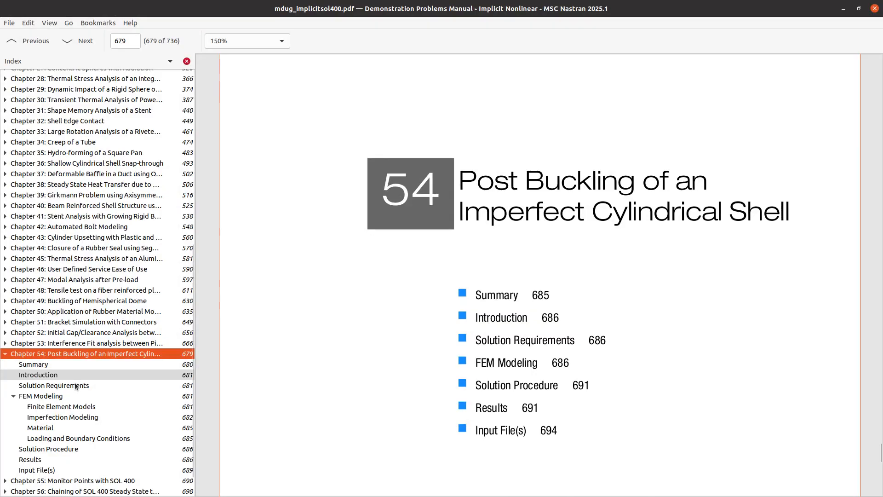
left_click(76, 385)
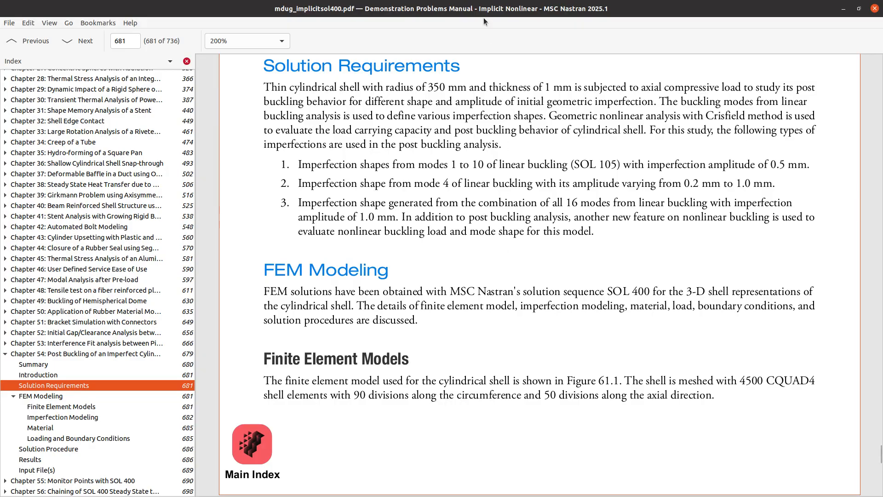
key("alt+Tab")
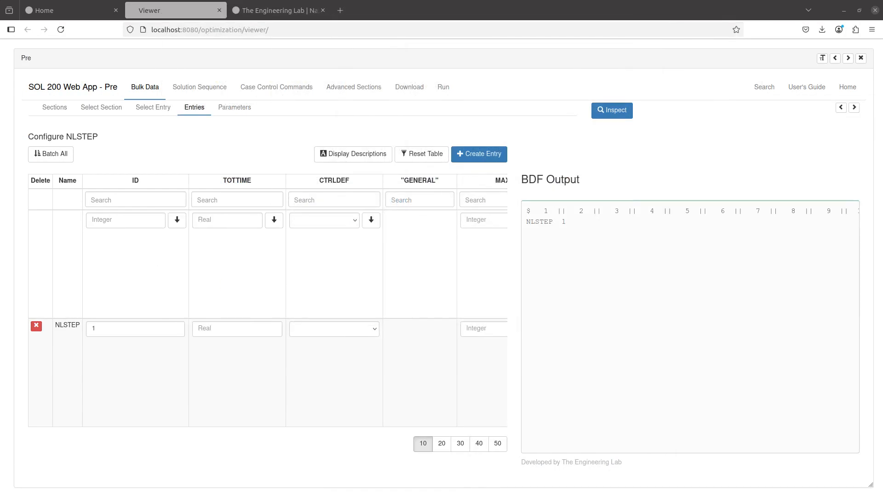
- Give the NLSTEP GENERAL line an iteration value of 2
left_click_drag(882, 67, 882, 90)
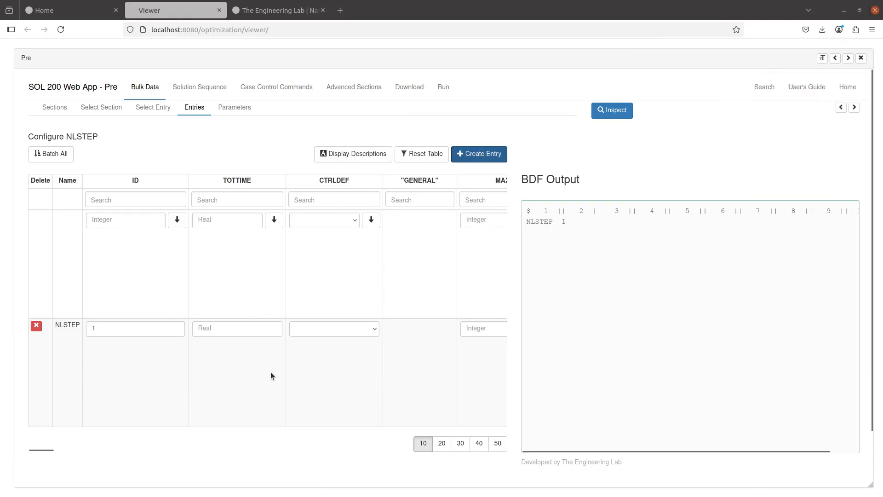
scroll(268, 359, "right", 5)
scroll(267, 354, "right", 1)
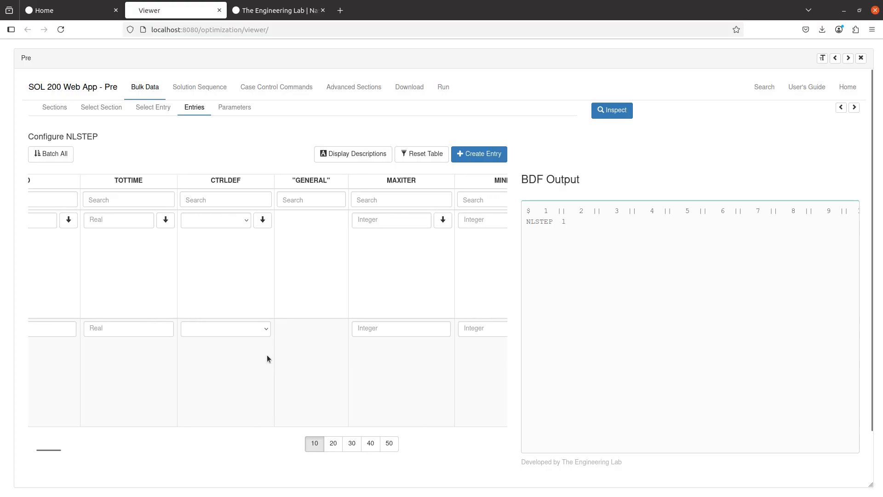
left_click(396, 329)
type("2")
left_click(354, 153)
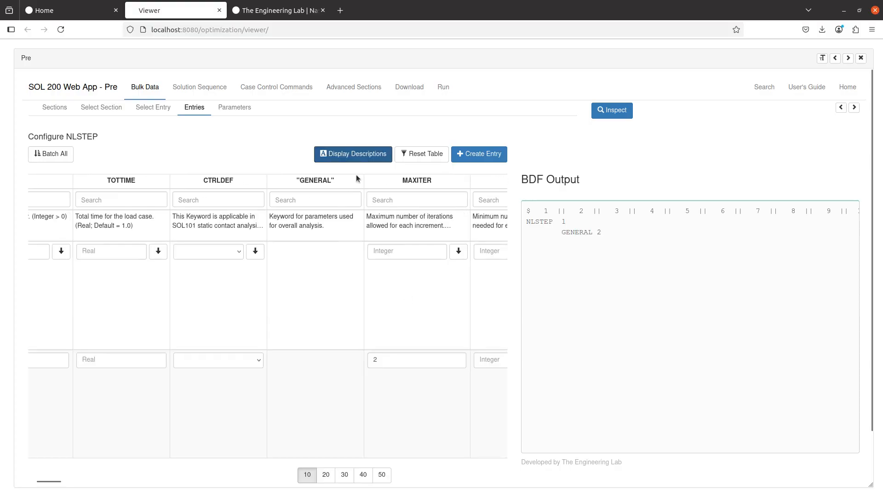
scroll(385, 222, "right", 3)
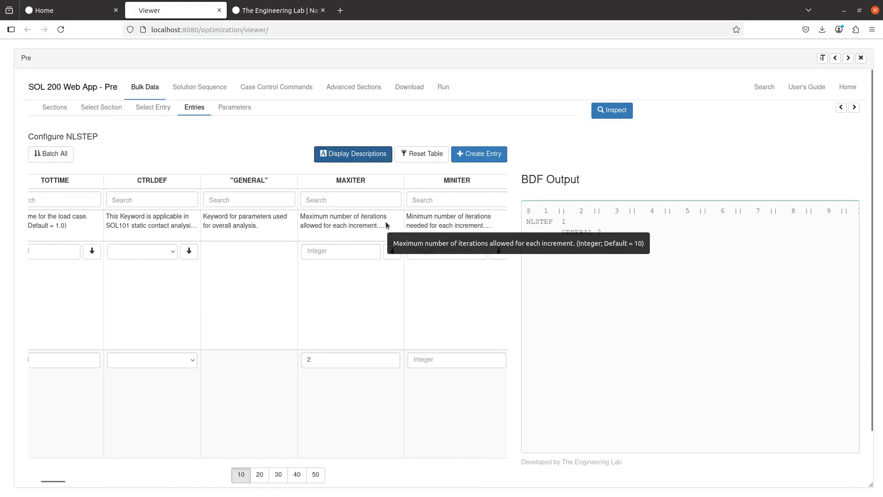
scroll(386, 225, "right", 3)
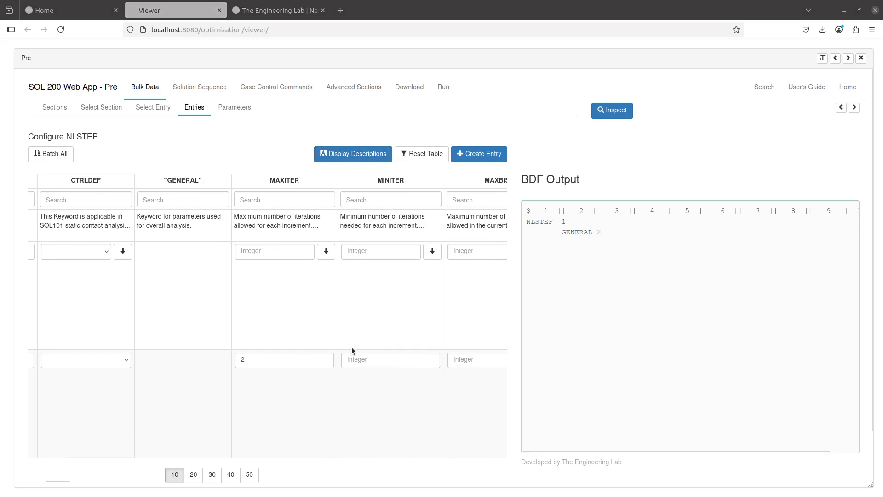
key("BackSpace")
left_click(399, 360)
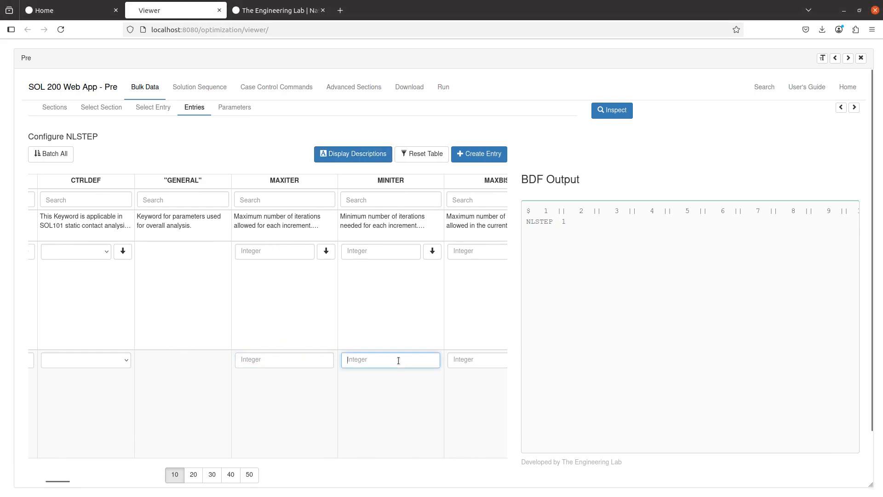
type("2")
scroll(381, 368, "right", 2)
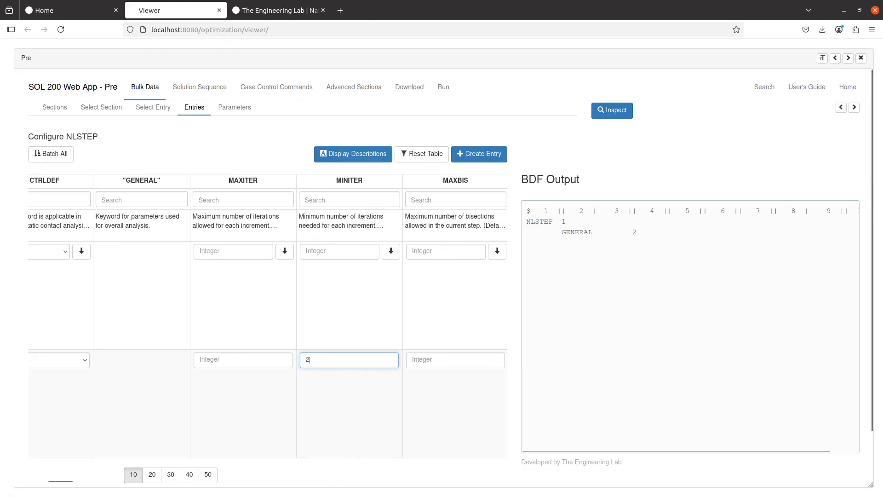
- Find the ARCLN row and enter .001 as the initial arc-length step fraction
left_click(431, 325)
key("ctrl+f")
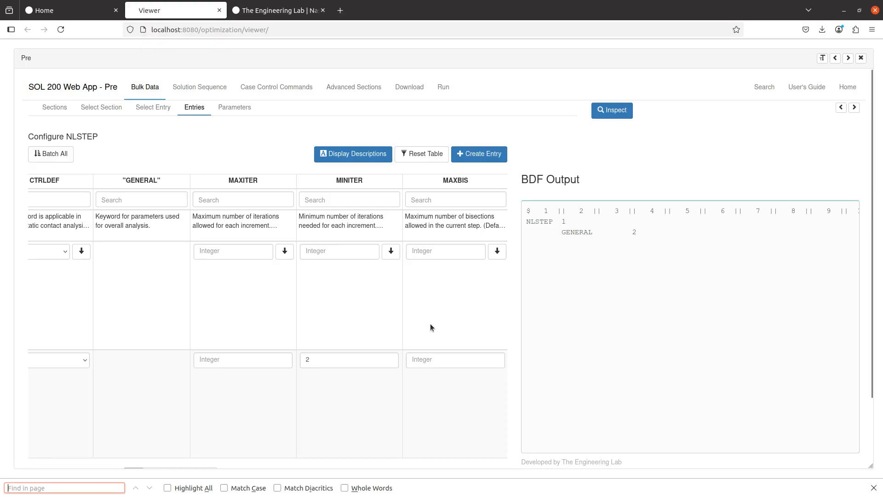
type("ARC")
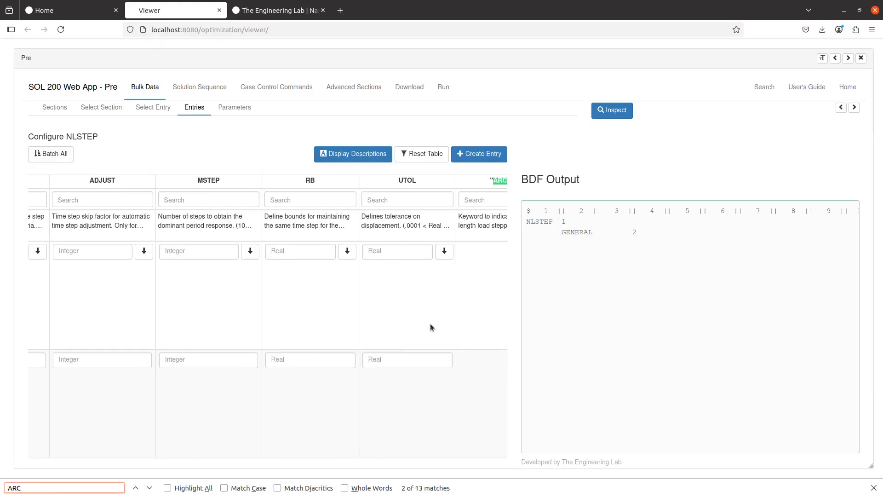
scroll(429, 324, "right", 3)
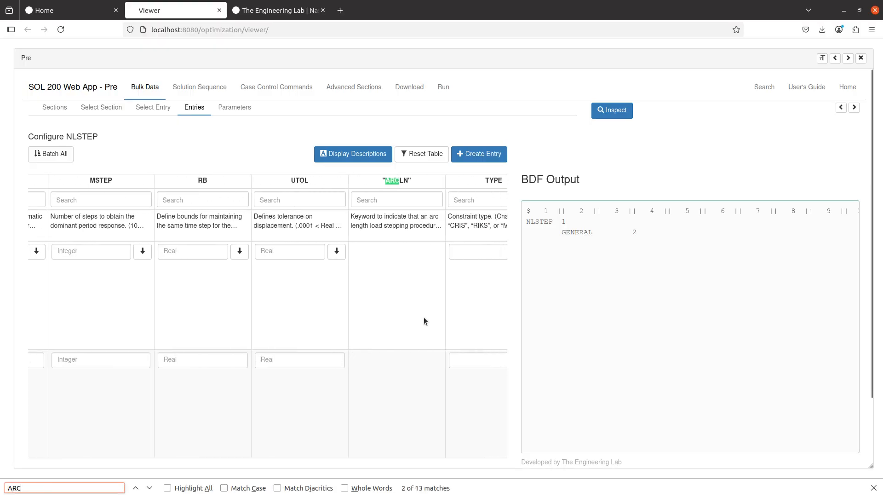
scroll(400, 338, "right", 1)
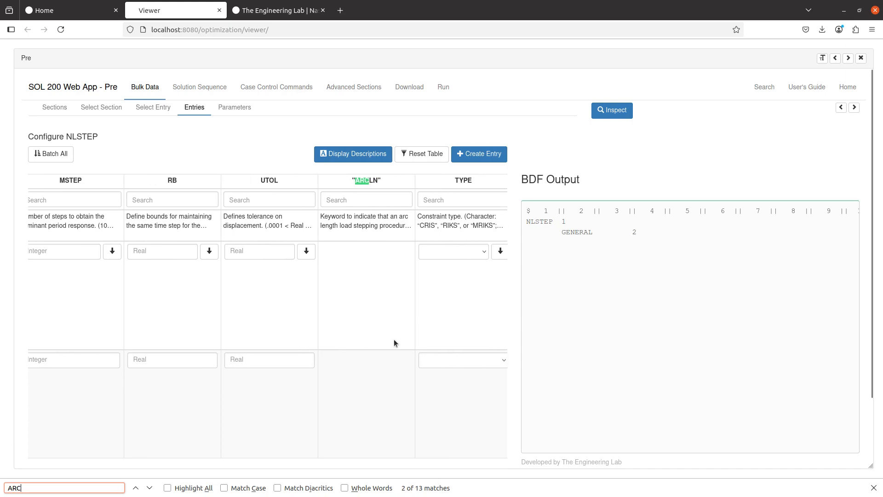
scroll(393, 343, "right", 1)
scroll(394, 343, "right", 2)
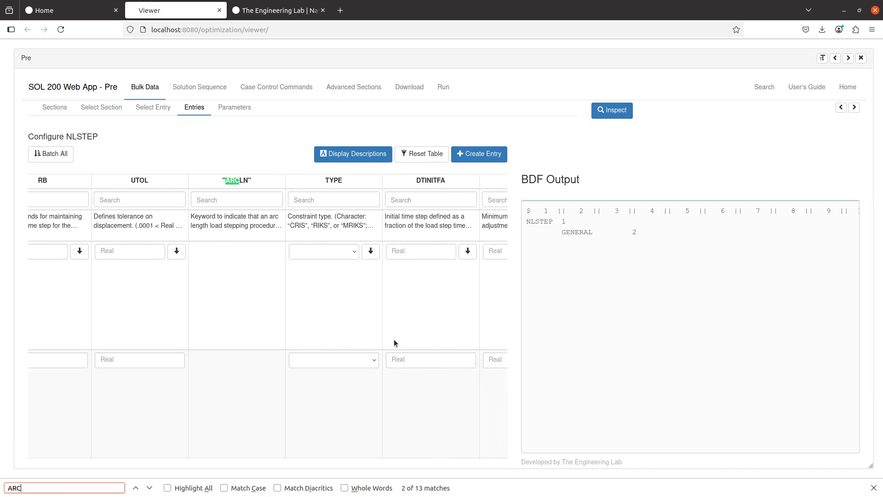
scroll(394, 342, "right", 3)
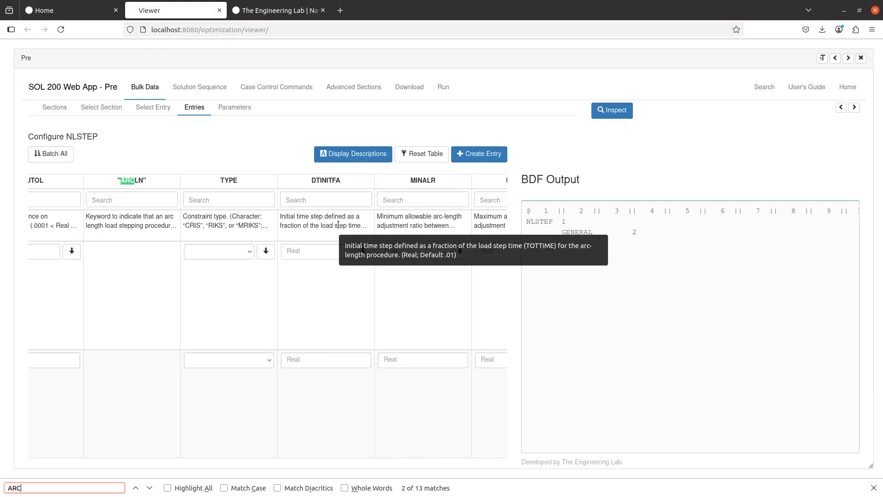
left_click(340, 366)
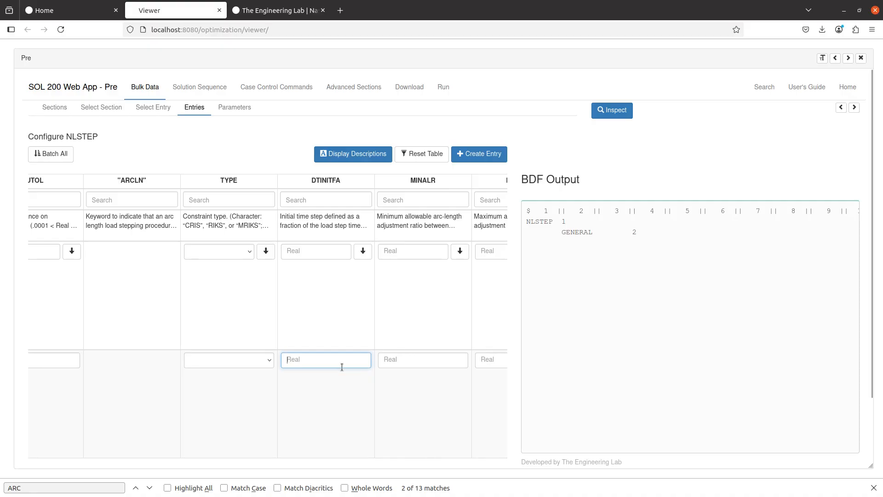
type(".001")
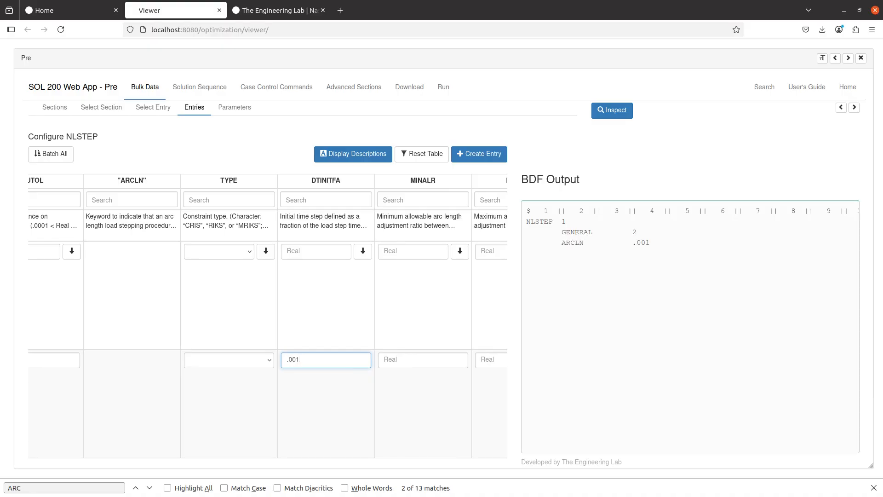
scroll(341, 366, "right", 5)
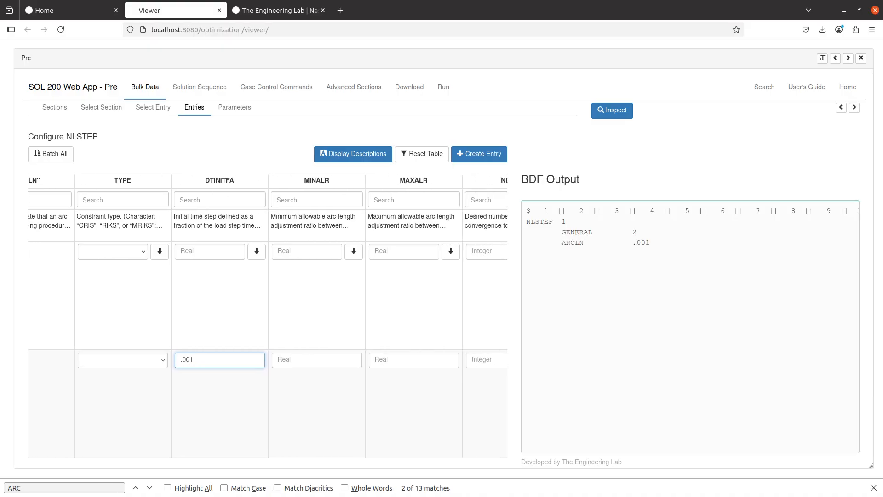
scroll(341, 366, "right", 6)
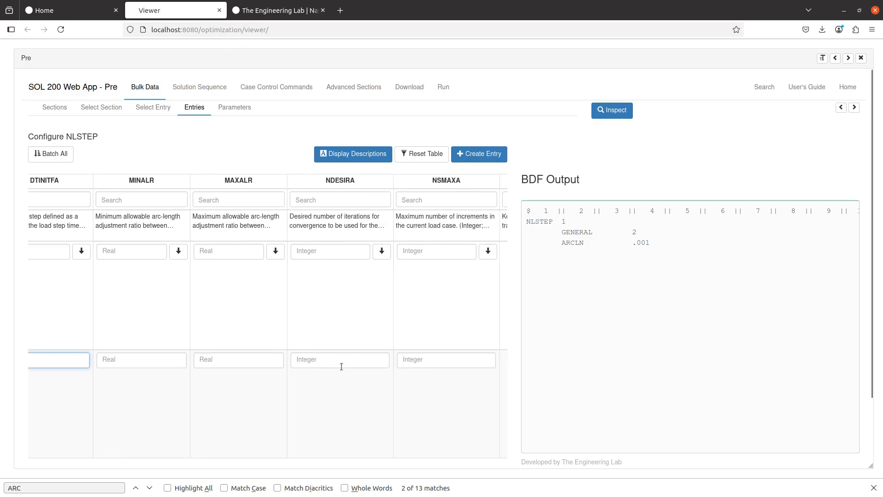
scroll(341, 366, "right", 2)
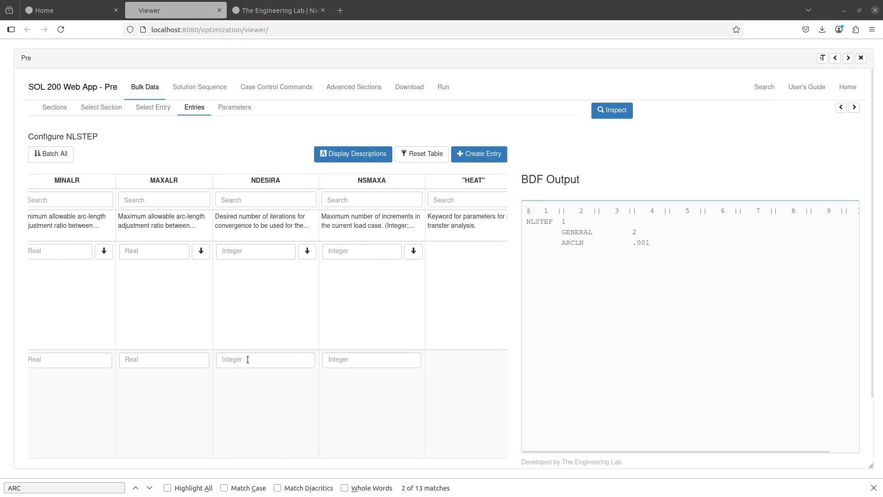
- Set the ARCLN row's NSMAXA increment limit to 60
left_click(337, 359)
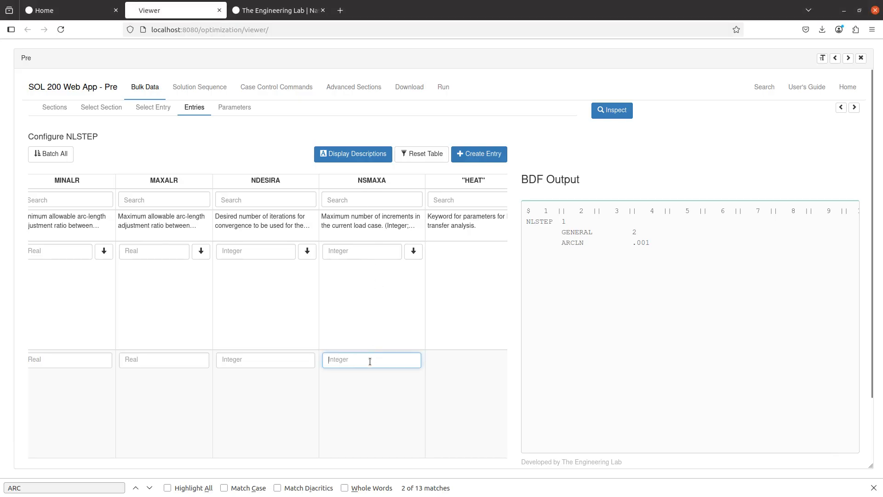
type("60")
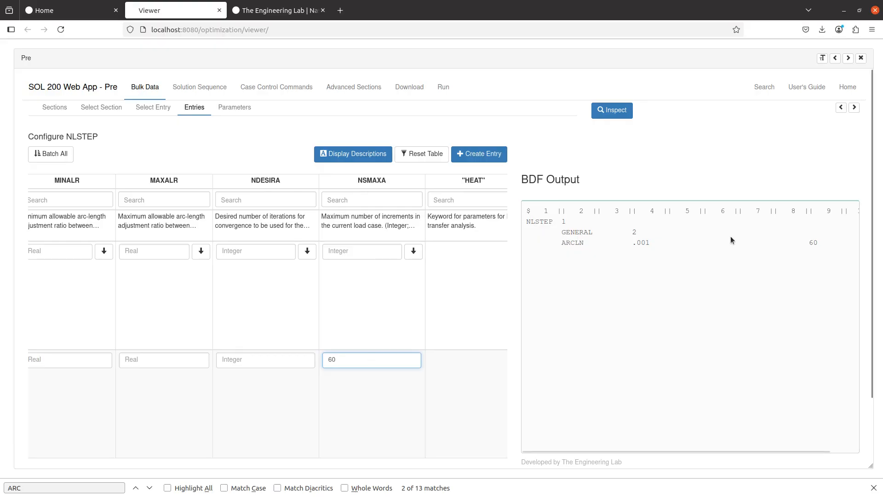
scroll(730, 236, "right", 1)
double_click(374, 362)
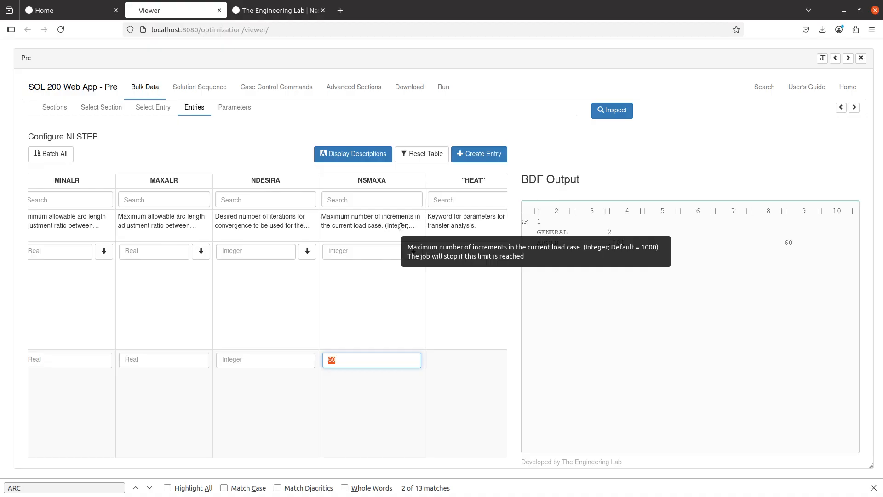
left_click(402, 288)
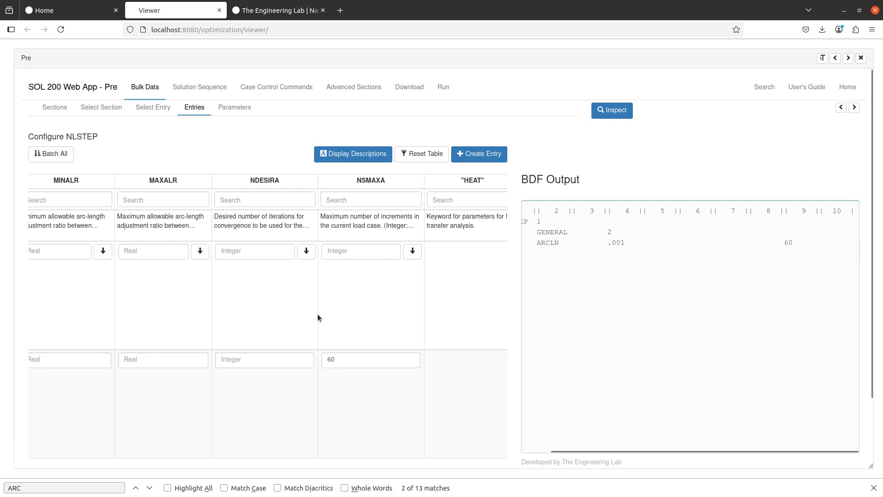
scroll(311, 315, "right", 6)
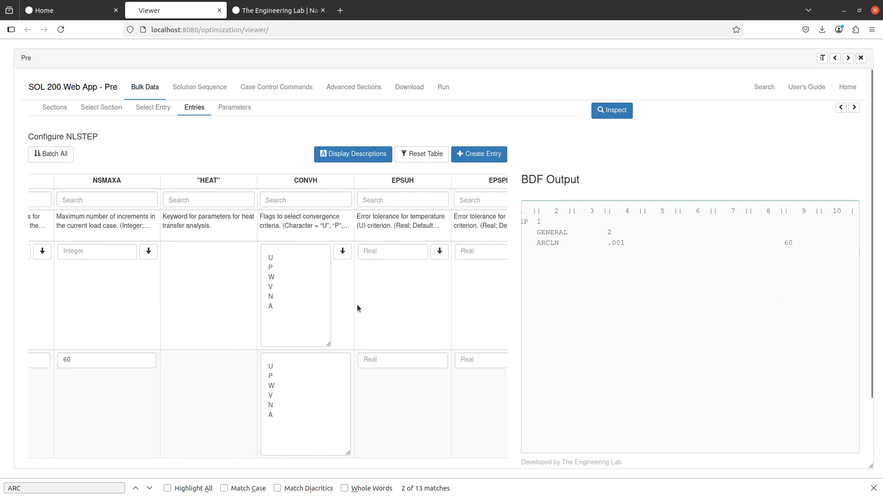
- Find the MECH row and select U, P and V as convergence criteria
key("ctrl+f")
type("MECH")
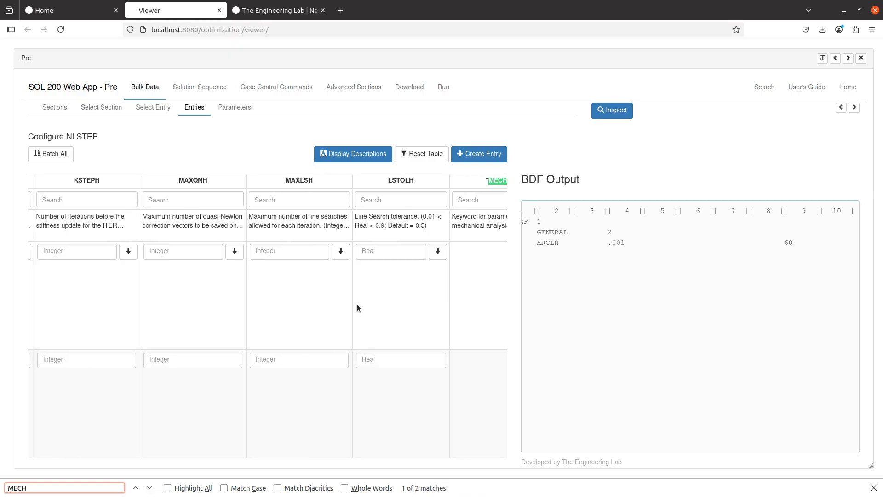
scroll(357, 305, "right", 5)
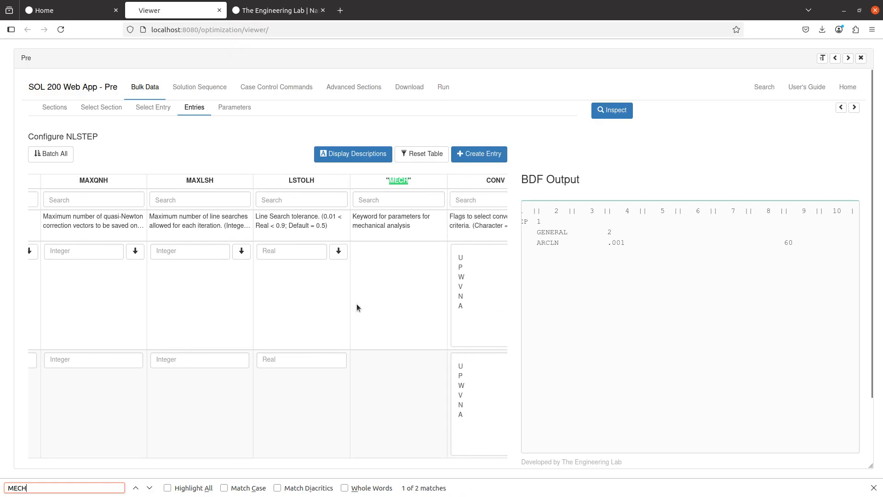
scroll(311, 330, "right", 2)
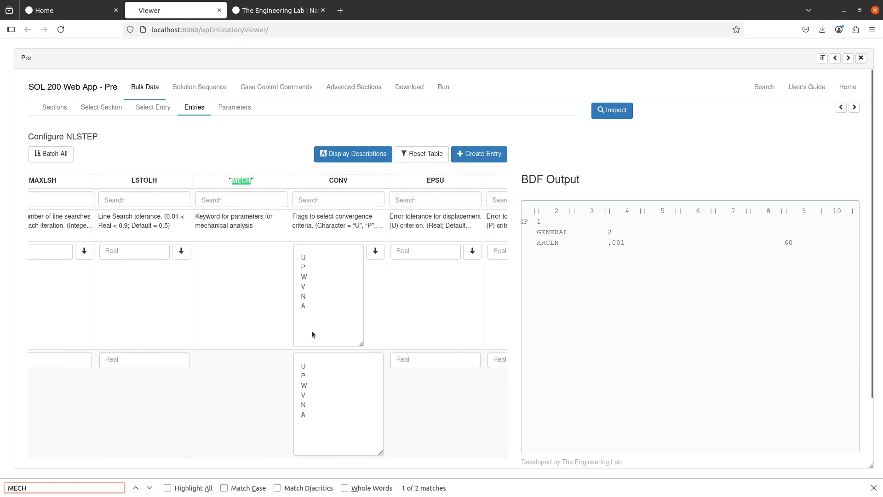
left_click(321, 366)
left_click(319, 376, "ctrl")
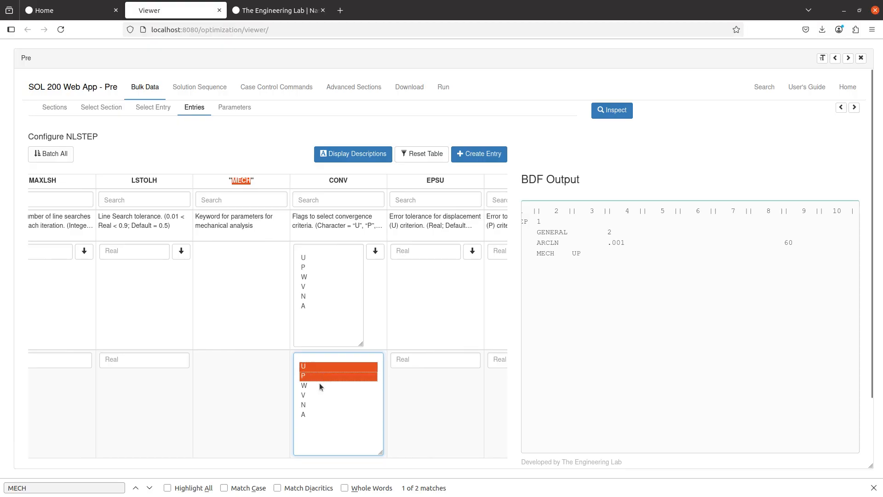
left_click(314, 395, "ctrl")
scroll(314, 393, "right", 2)
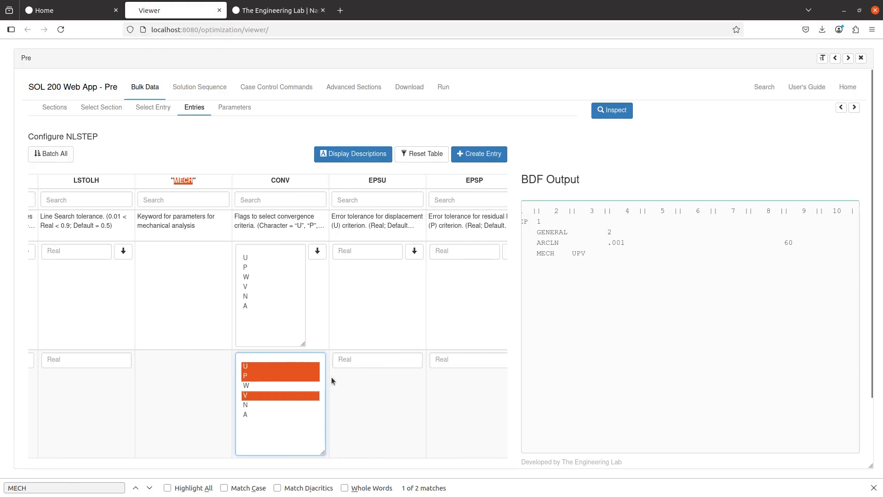
- Set the EPSU and EPSP tolerances to .01 and close the find bar
left_click(372, 356)
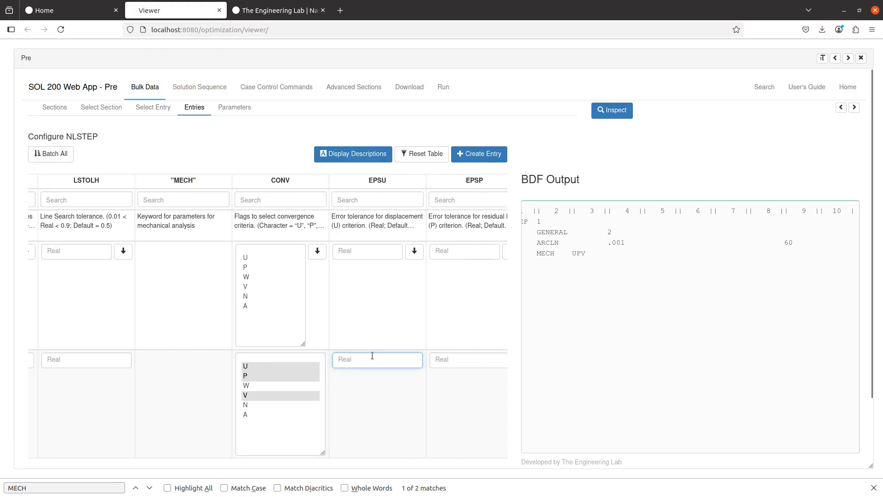
type(".01")
key("Tab")
type(".01")
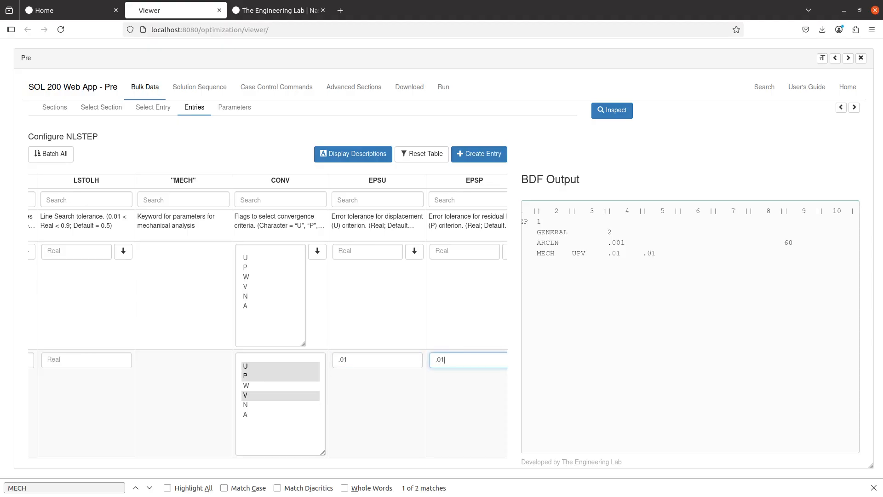
scroll(313, 379, "right", 2)
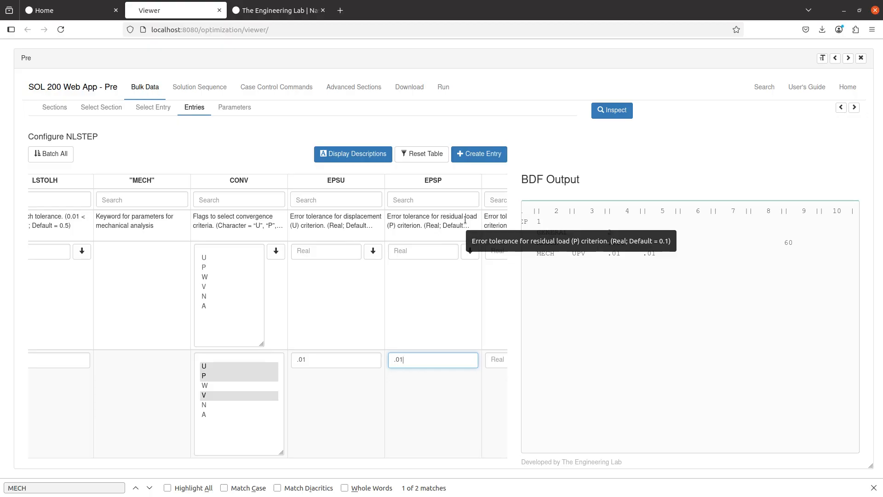
left_click(301, 359)
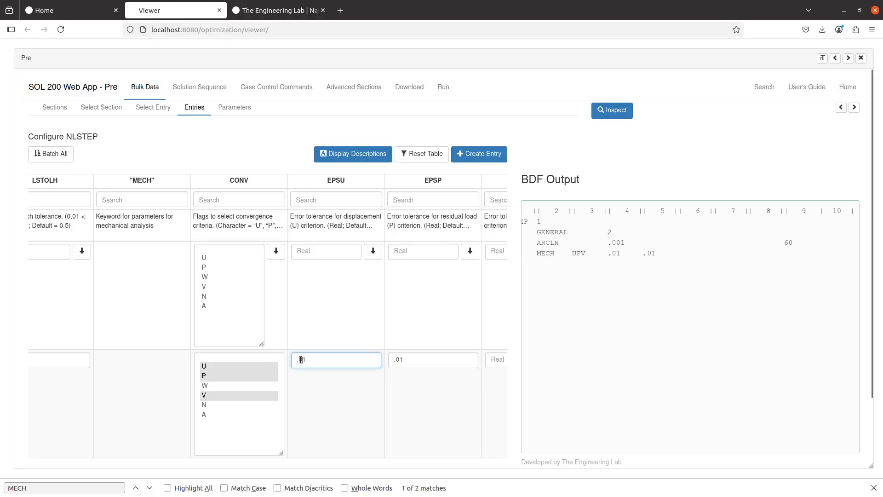
left_click_drag(351, 359, 249, 362)
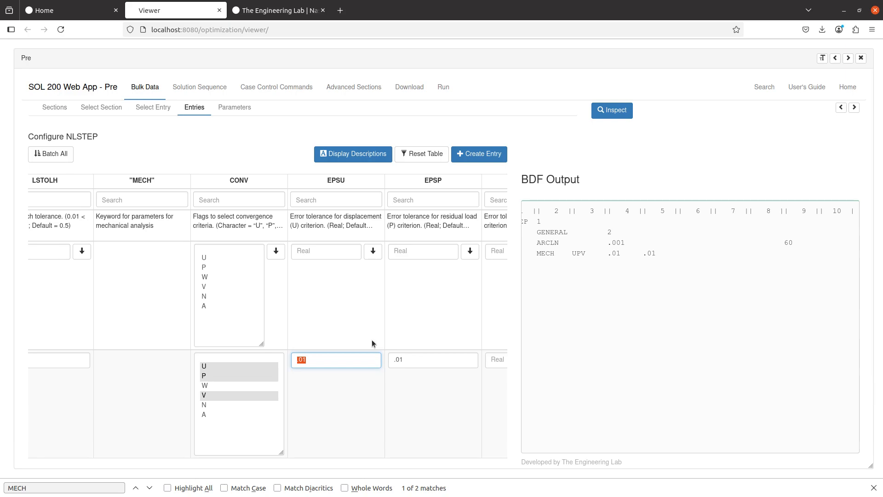
left_click(874, 487)
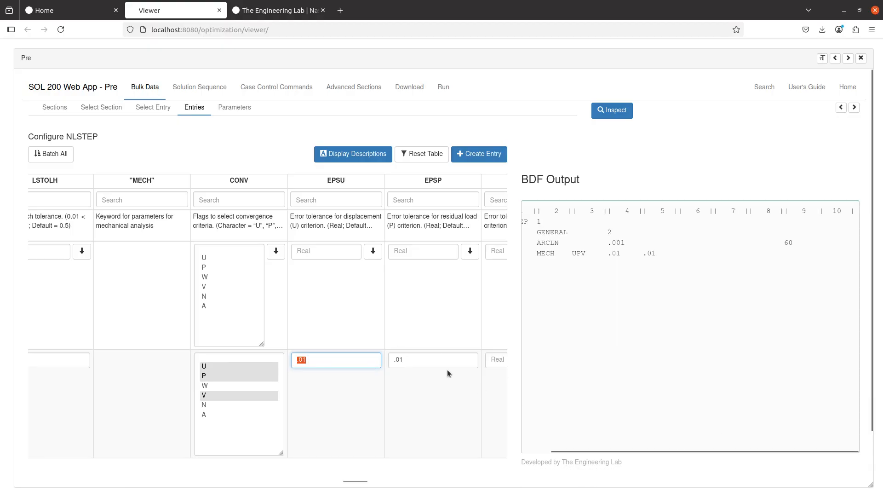
scroll(454, 332, "left", 2)
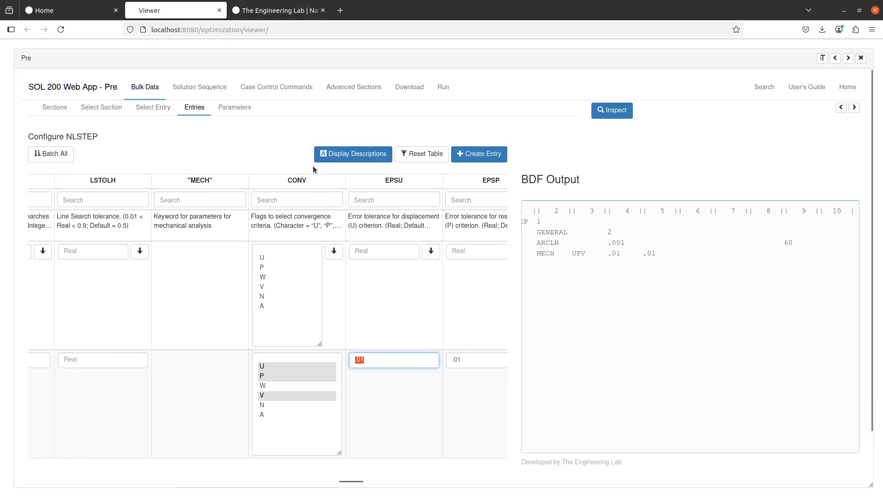
left_click(285, 89)
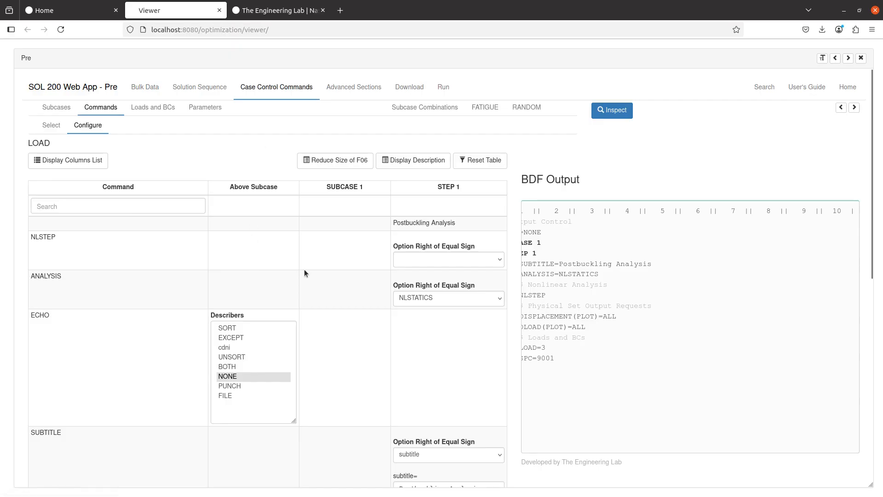
- Choose NLSTEP - 1 for STEP 1 and run Inspect on the deck
left_click(404, 259)
left_click(417, 298)
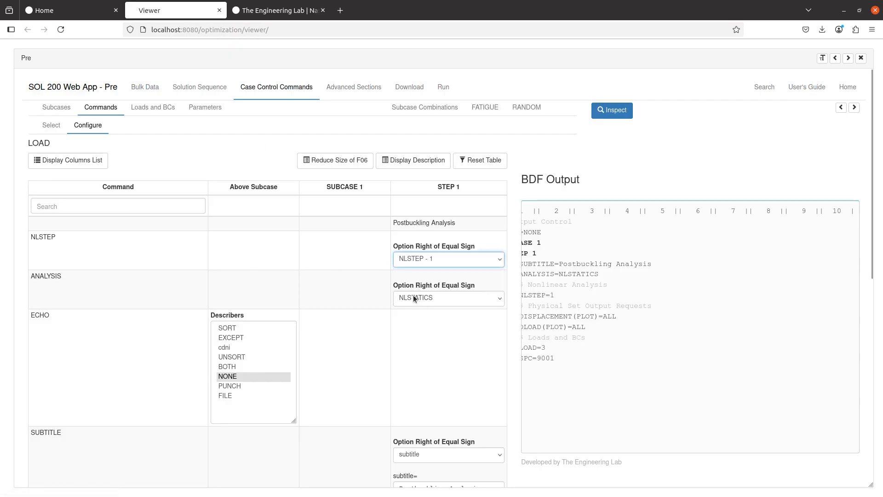
left_click(364, 310)
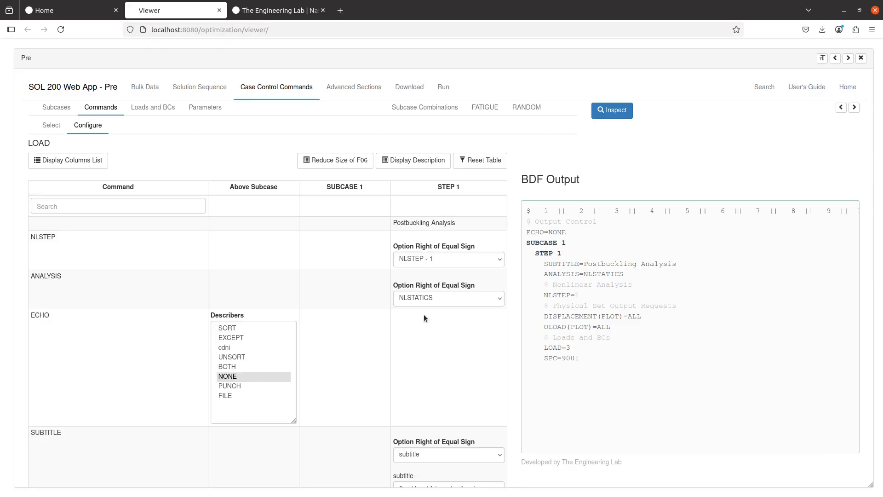
left_click(626, 109)
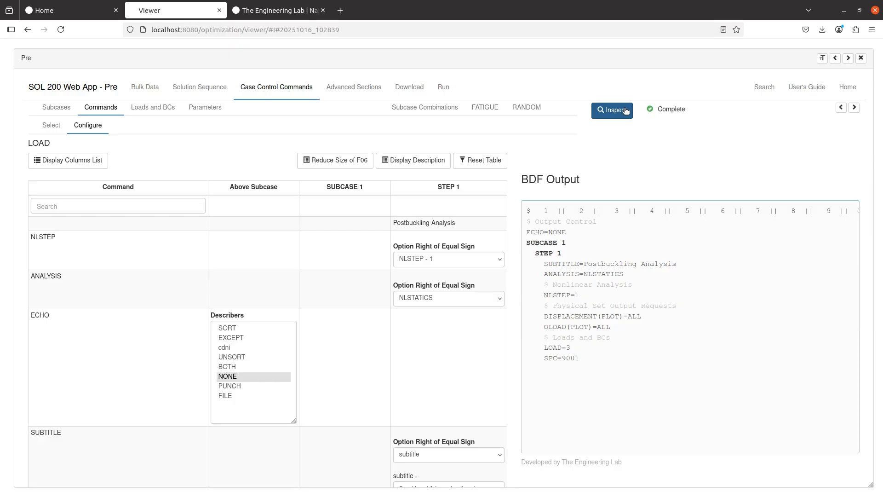
left_click(624, 109)
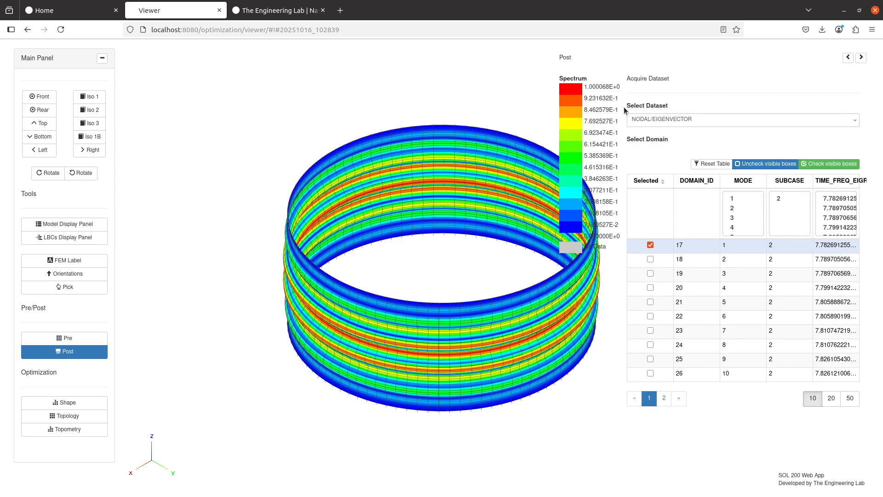
left_click(92, 336)
left_click(91, 334)
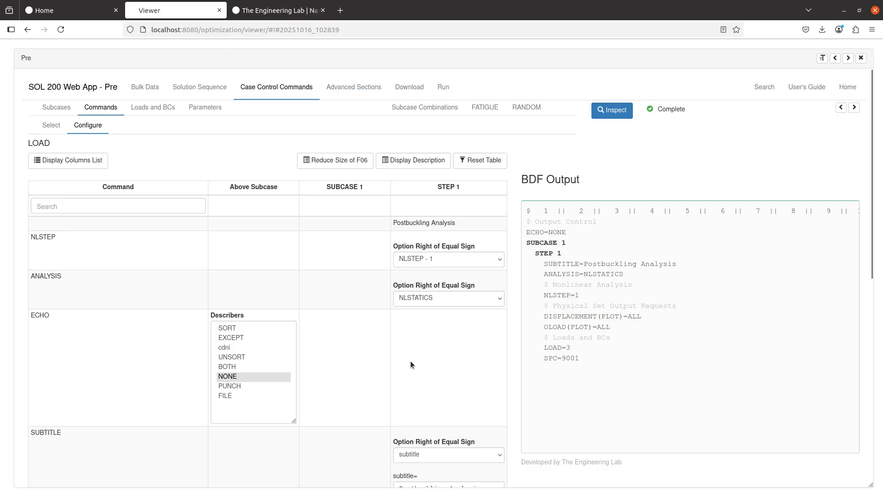
- Add an ASSIGN file management statement with values HDF5IN and filename2
left_click(338, 90)
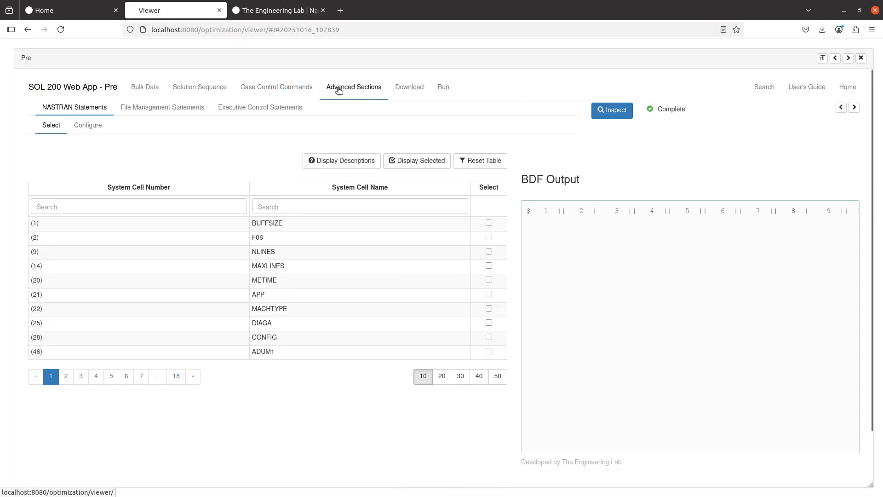
left_click(180, 109)
left_click(454, 251)
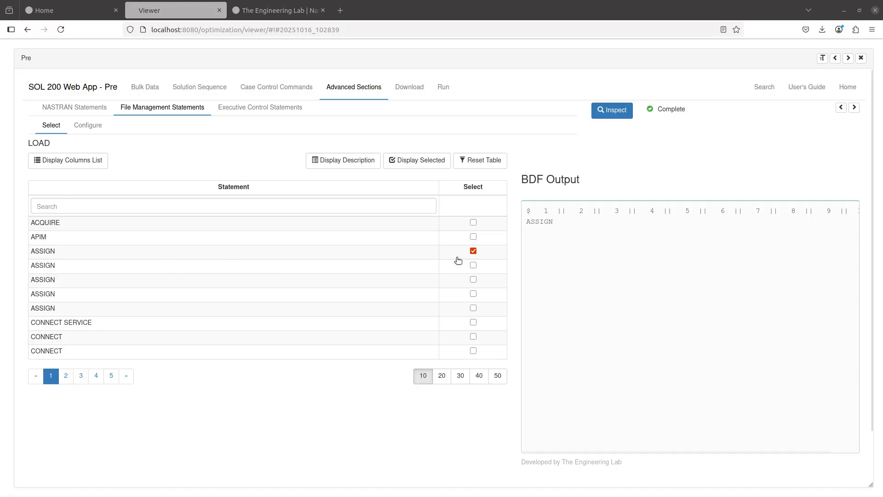
left_click(89, 126)
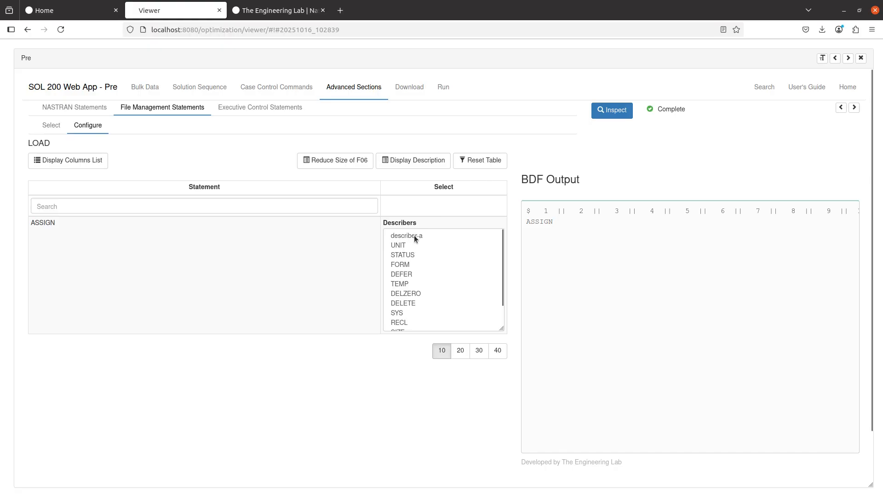
left_click_drag(414, 235, 414, 241)
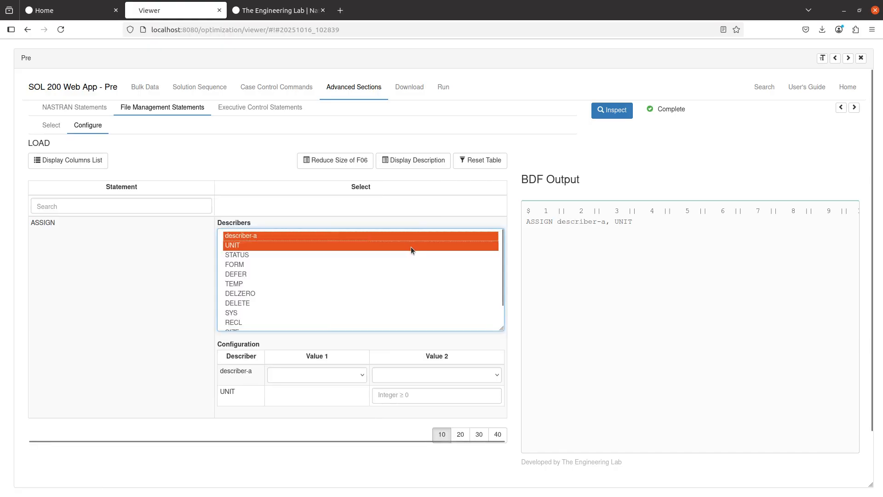
left_click(254, 396)
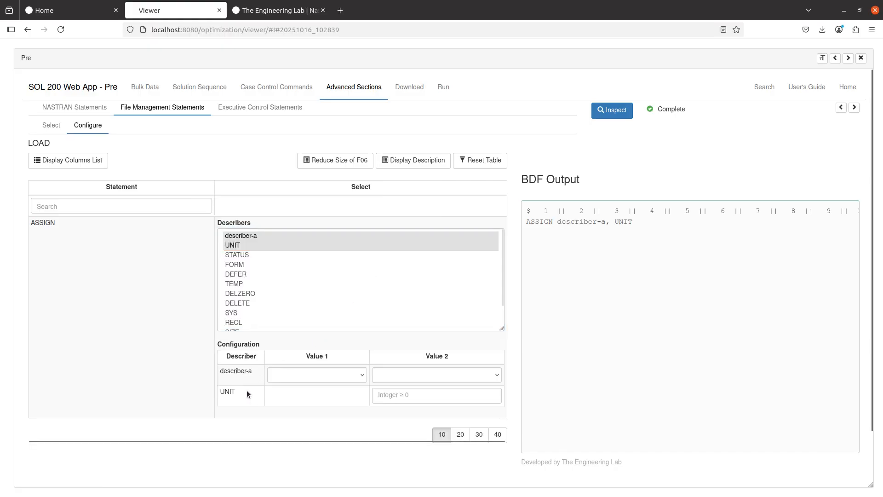
left_click(400, 400)
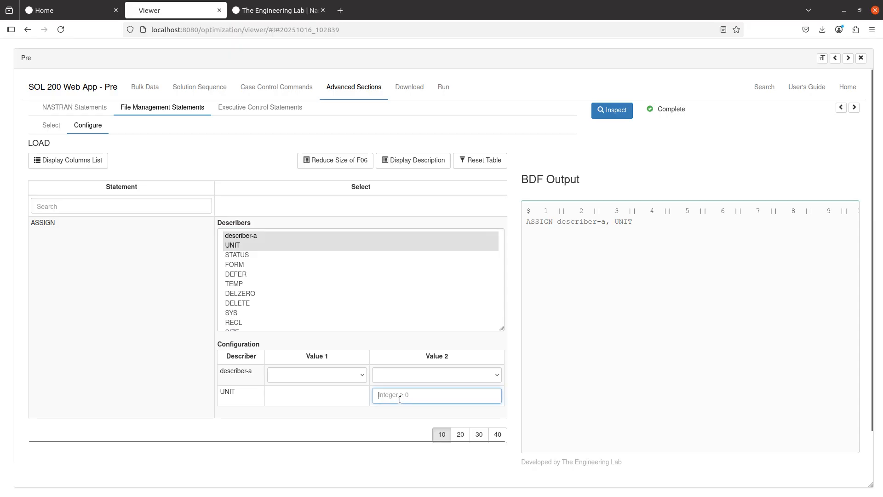
left_click(346, 375)
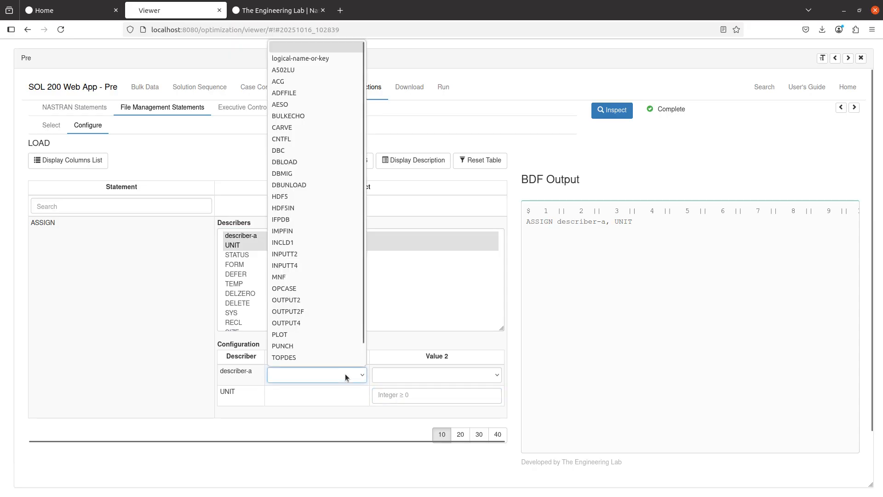
left_click(300, 208)
left_click(396, 371)
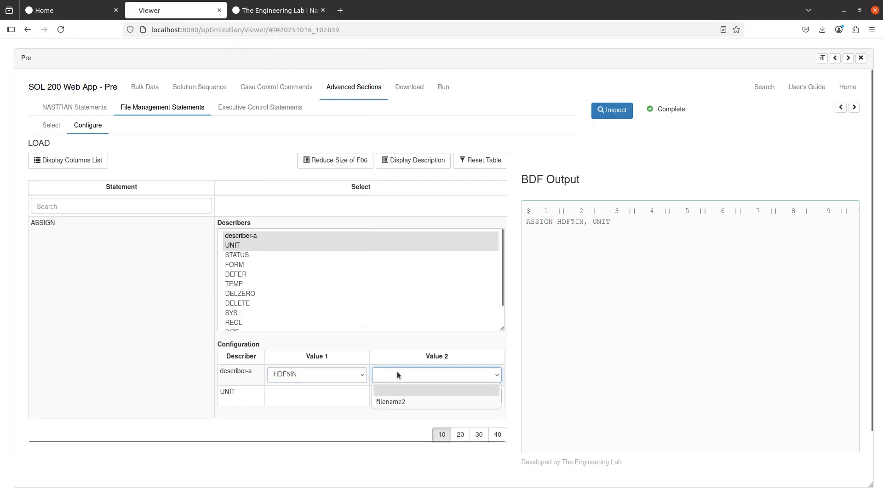
left_click(401, 401)
left_click(404, 410)
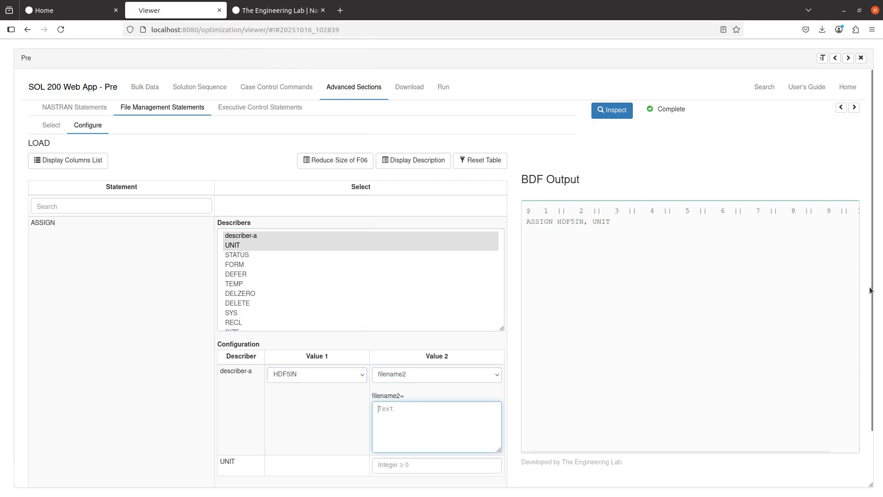
- Copy the name 'nimpf_cyl_s105.h5' from the file manager into the filename field
key("alt+Tab")
left_click(274, 147)
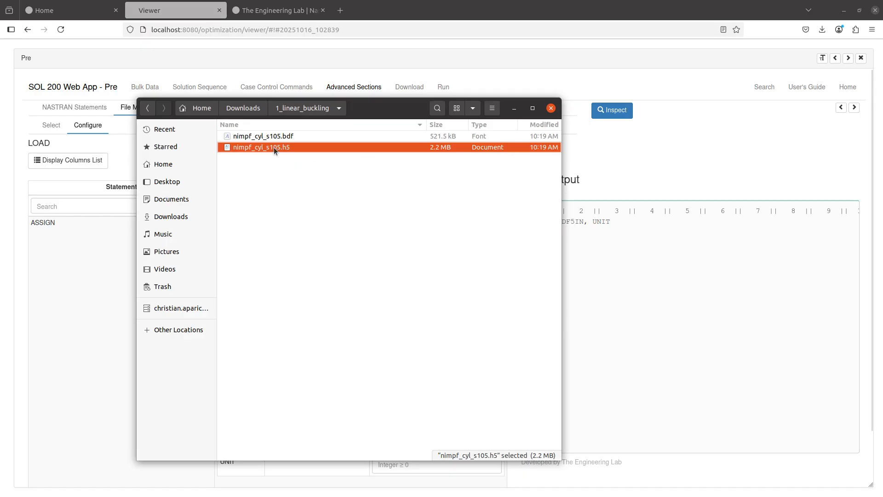
key("F2")
key("ctrl+a")
key("ctrl+c")
key("alt+Tab")
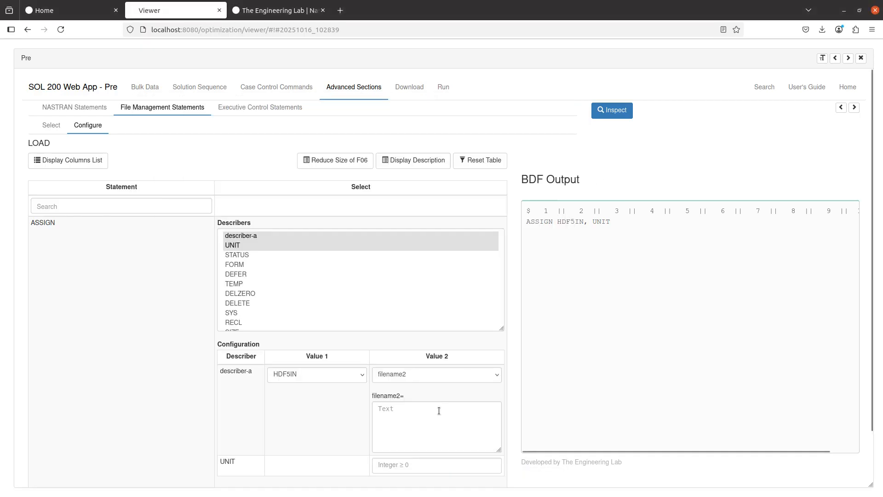
key("ctrl+v")
- Set the ASSIGN statement's UNIT to 31
scroll(311, 417, "down", 1)
scroll(311, 415, "down", 1)
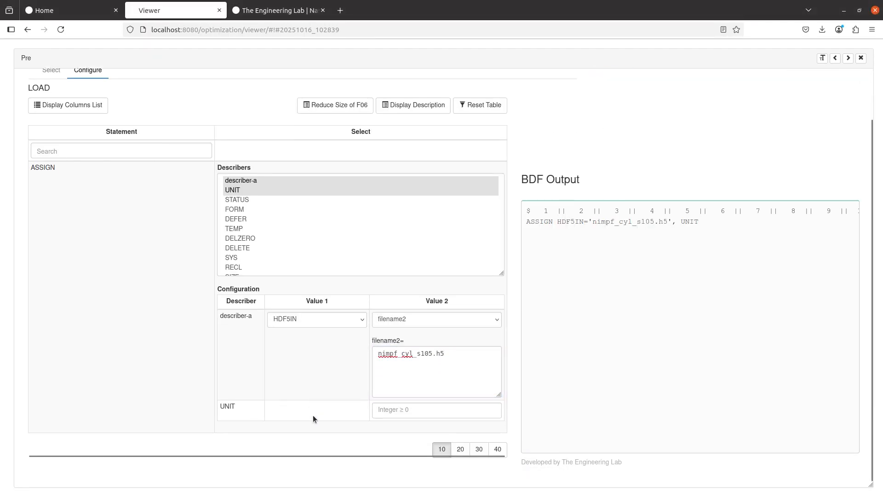
left_click(381, 413)
type("31")
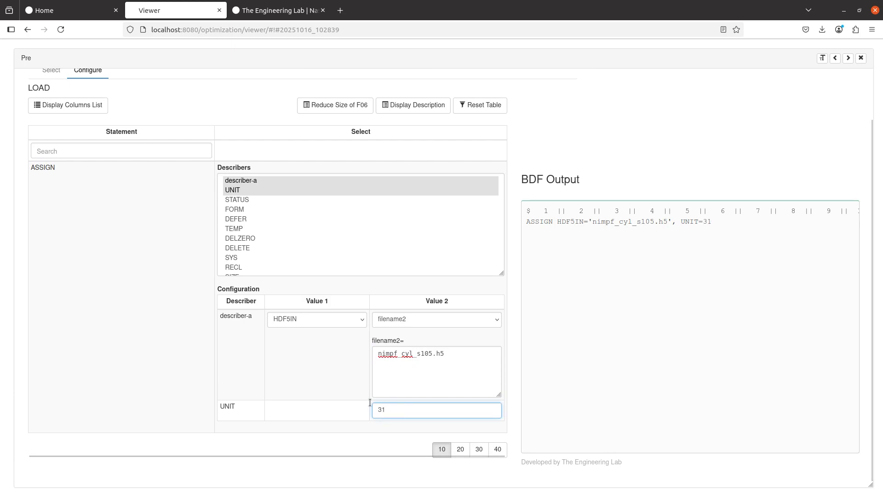
left_click(357, 394)
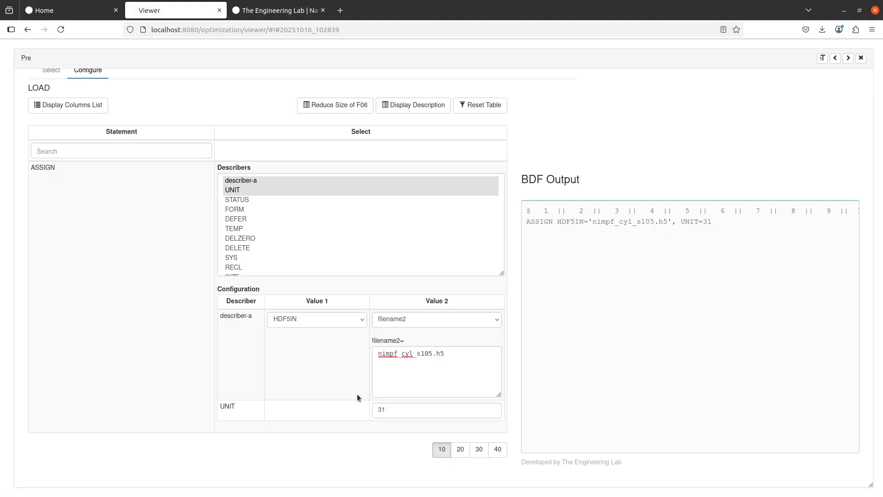
scroll(135, 367, "up", 2)
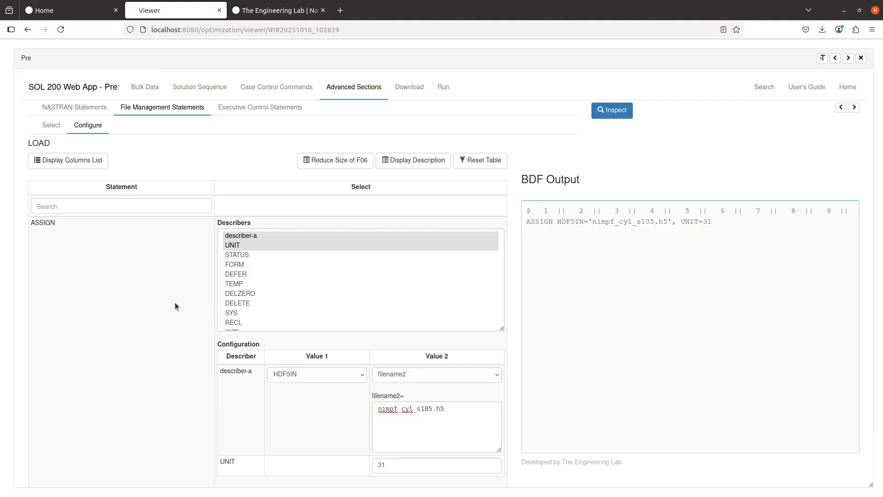
- Search bulk data entries for 'imp' and create a new IMPGEOM entry with ID 1
left_click(145, 87)
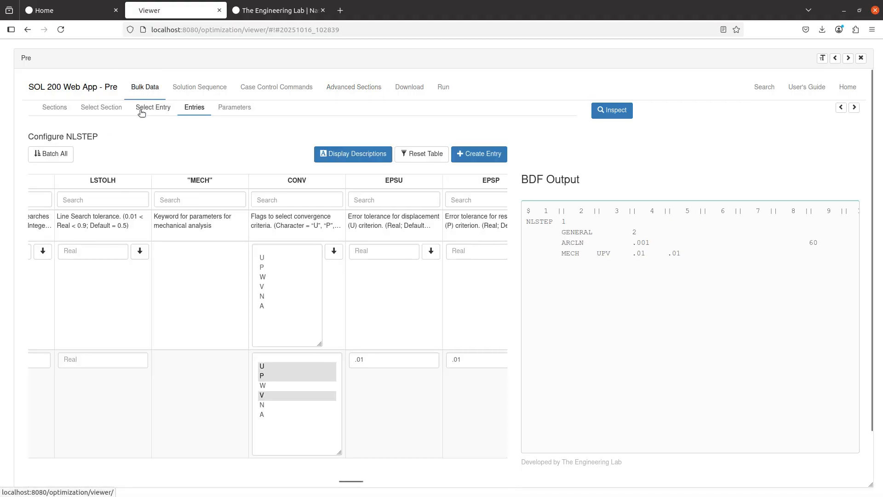
left_click(143, 110)
left_click(478, 155)
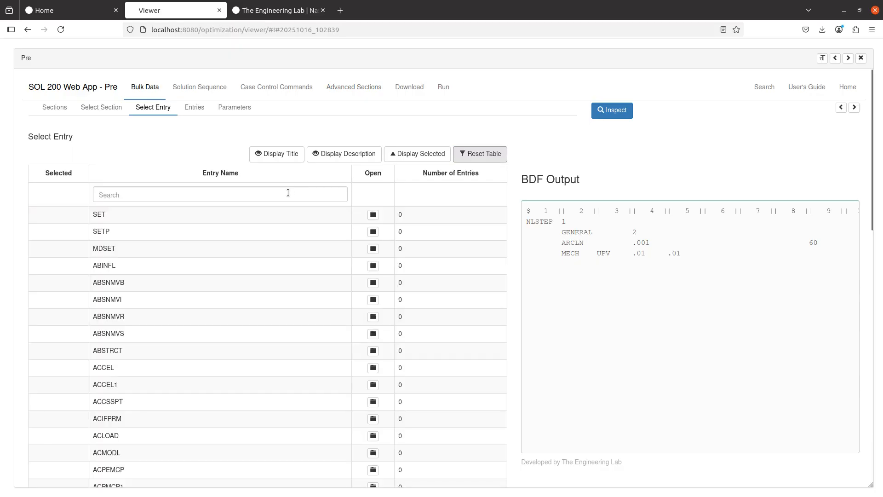
left_click(287, 195)
type("i")
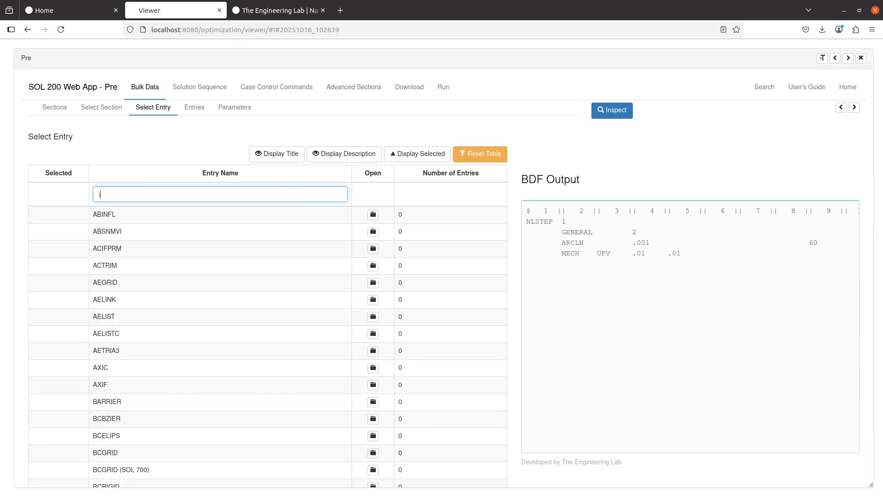
type("mp")
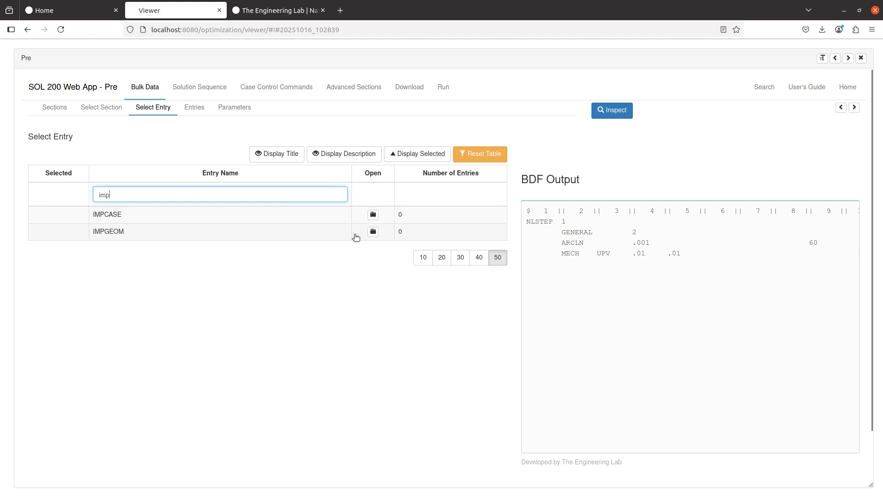
left_click(122, 236)
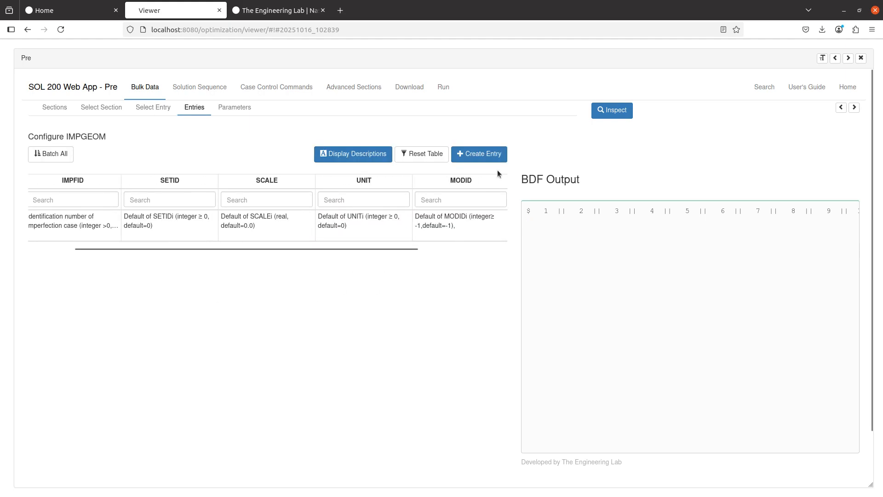
left_click(487, 154)
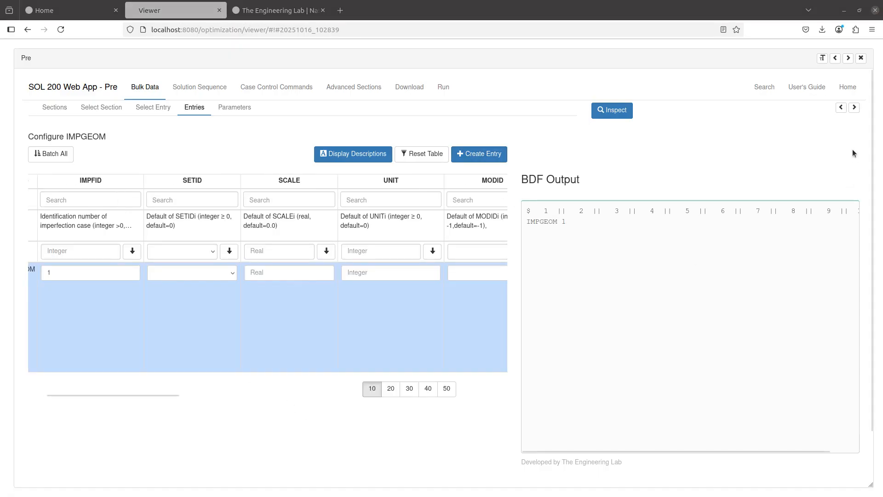
- Add three empty mode rows to IMPGEOM 1 and return to the home page
left_click(854, 107)
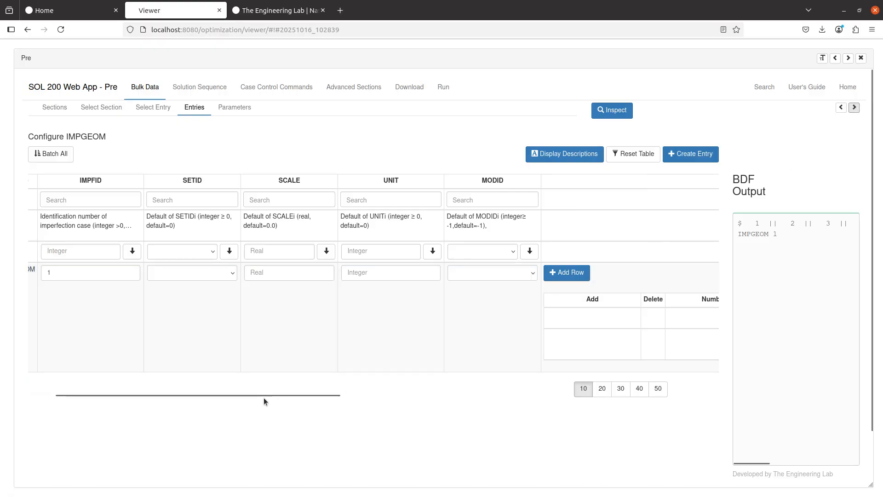
left_click_drag(266, 393, 517, 387)
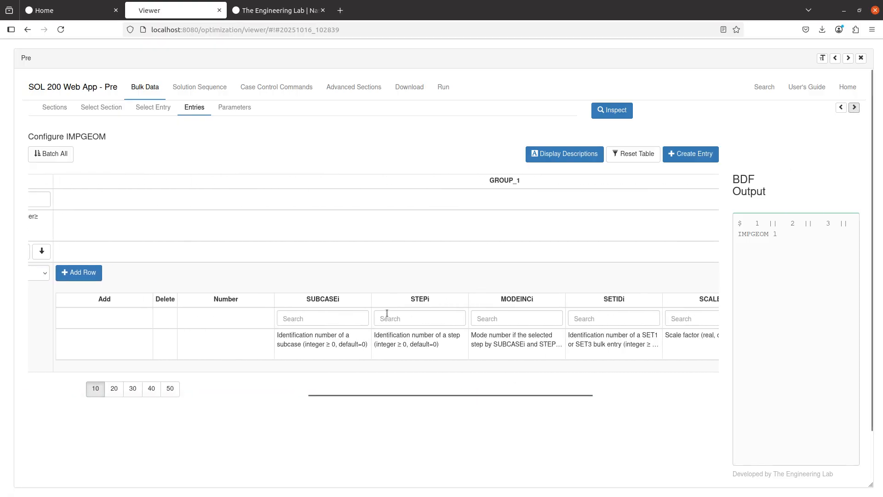
left_click(84, 275)
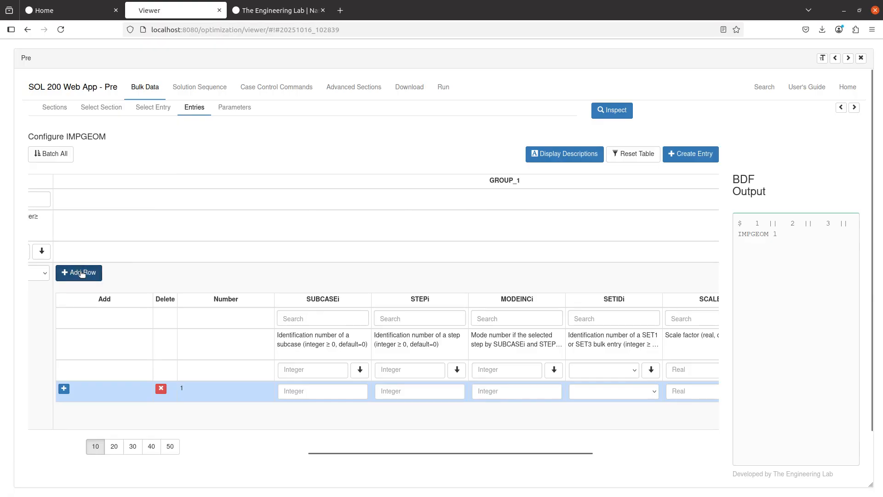
left_click(78, 273)
left_click(78, 273)
scroll(346, 417, "down", 1)
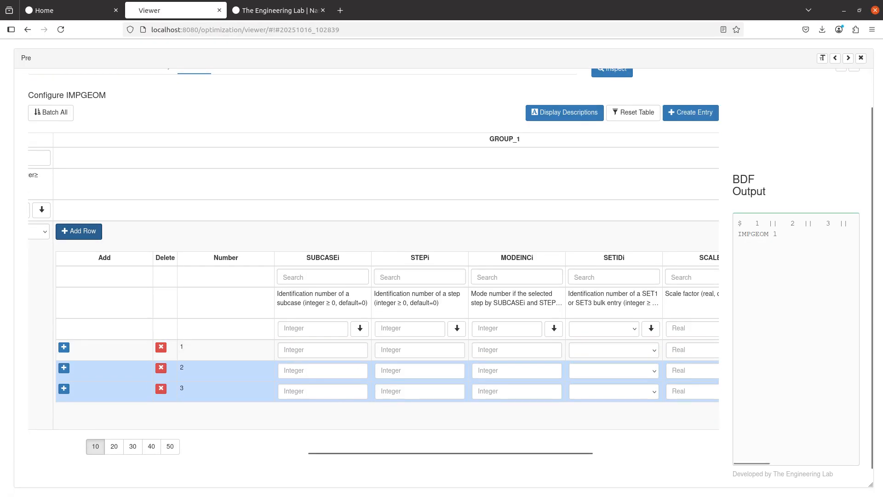
left_click(117, 14)
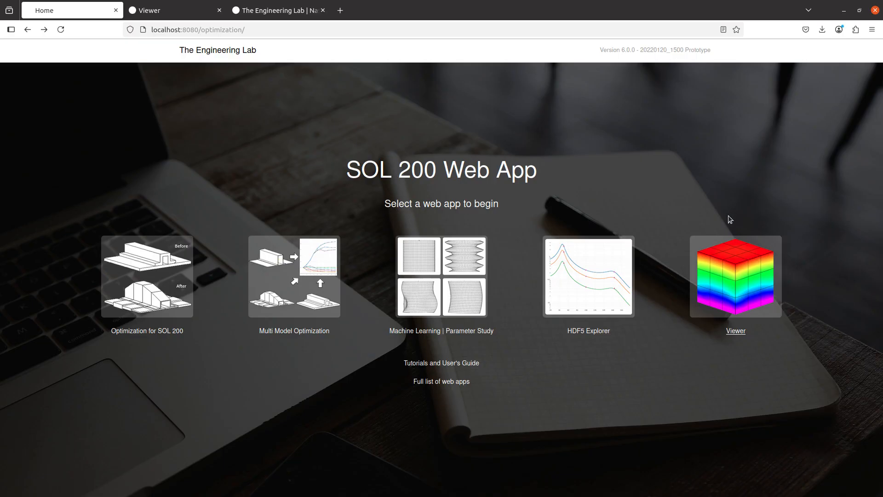
- Open the Viewer in a new tab and upload nimpf_cyl_s105.bdf
middle_click(733, 252)
left_click(223, 5)
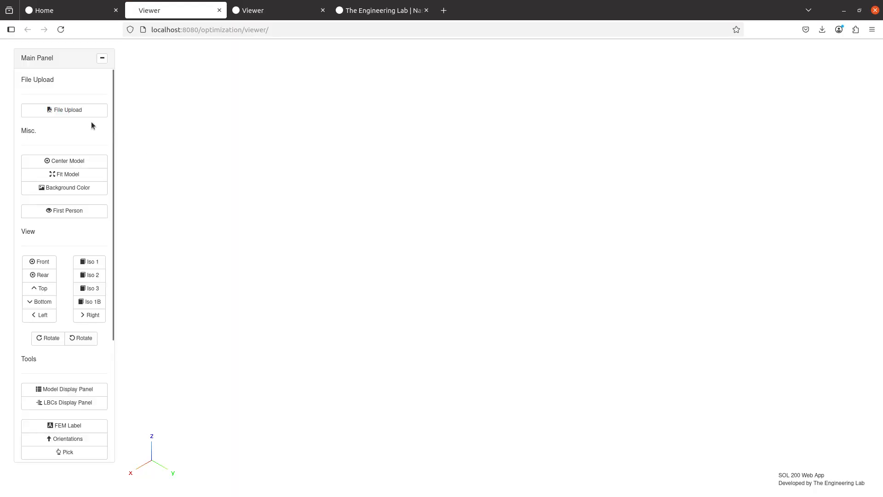
left_click(90, 114)
left_click(473, 171)
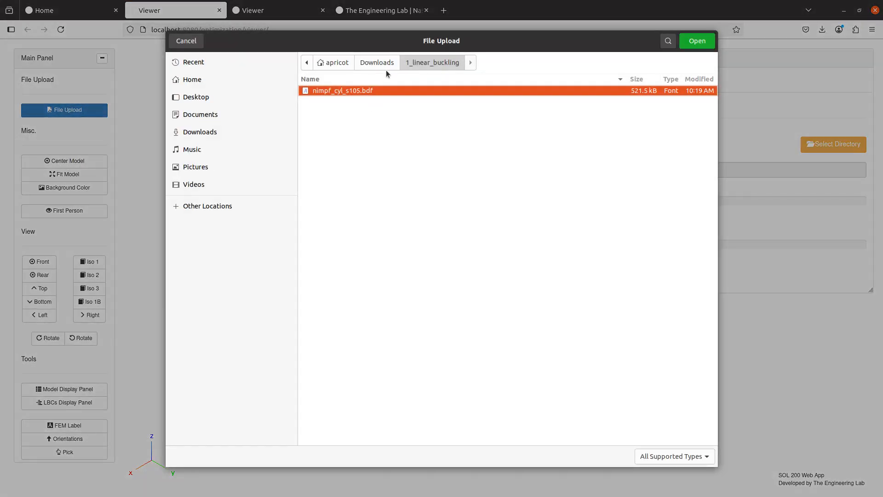
double_click(361, 91)
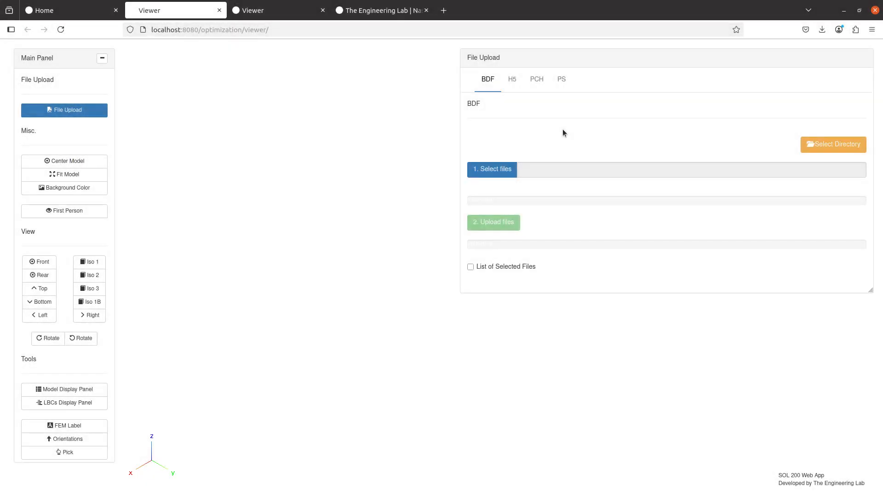
left_click(494, 227)
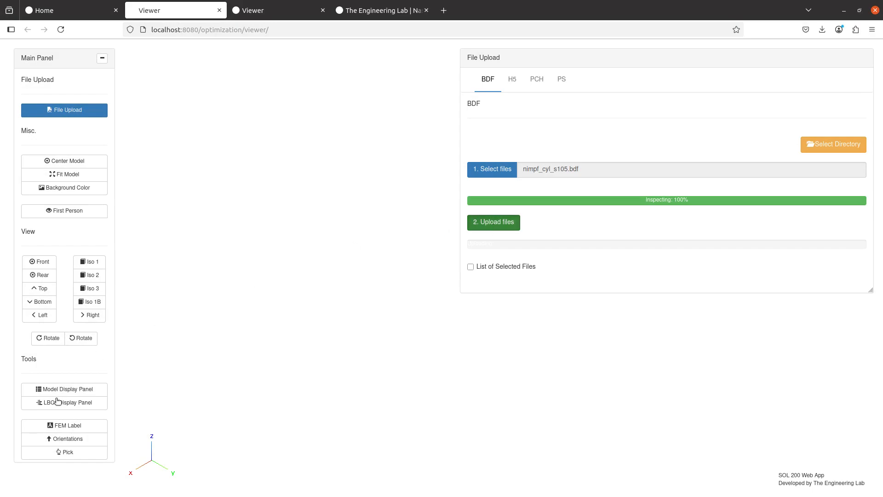
scroll(76, 379, "down", 5)
scroll(76, 379, "up", 2)
- Review the case control BDF output, noting SUBCASE 2 is the buckling case, then go back to IMPGEOM
left_click(75, 380)
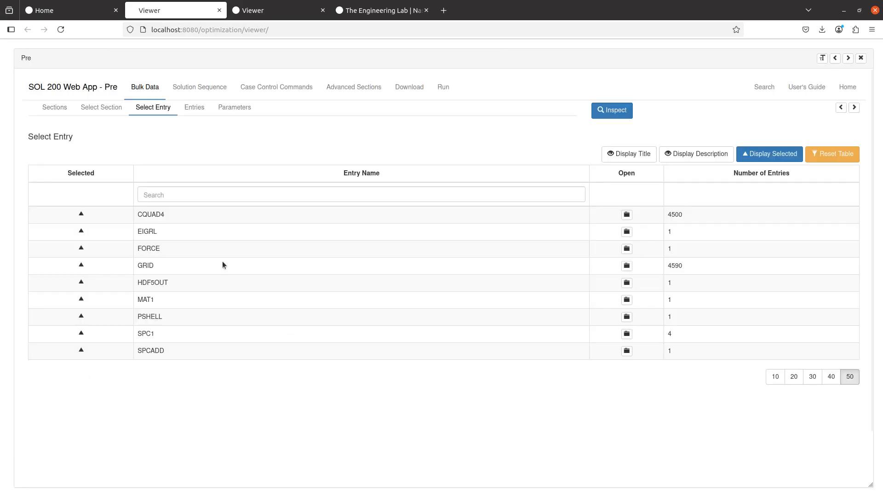
left_click(283, 88)
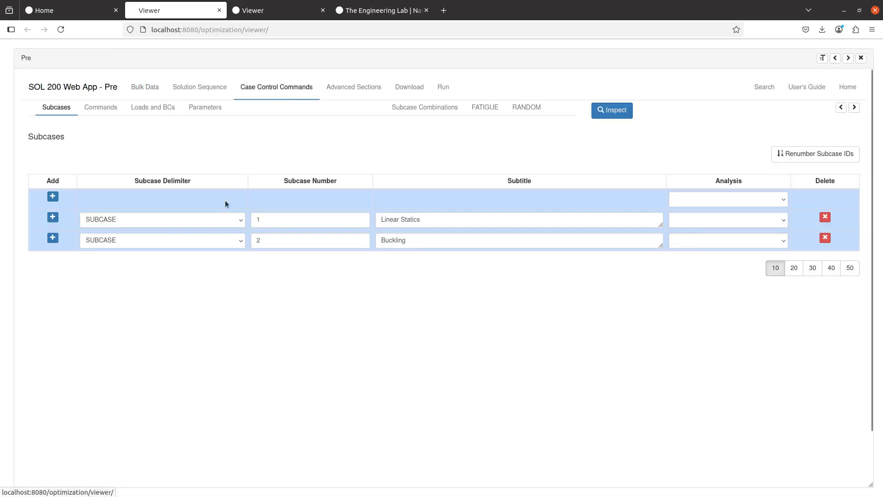
left_click(115, 113)
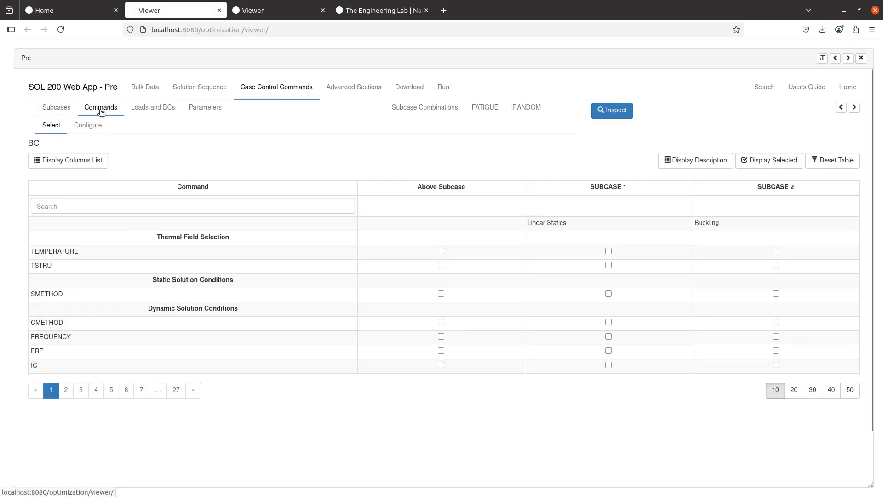
left_click(840, 108)
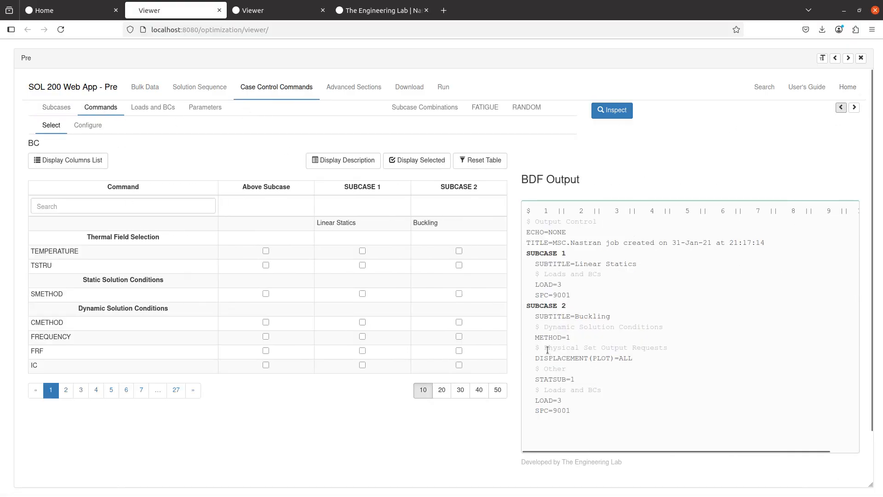
left_click_drag(536, 252, 585, 298)
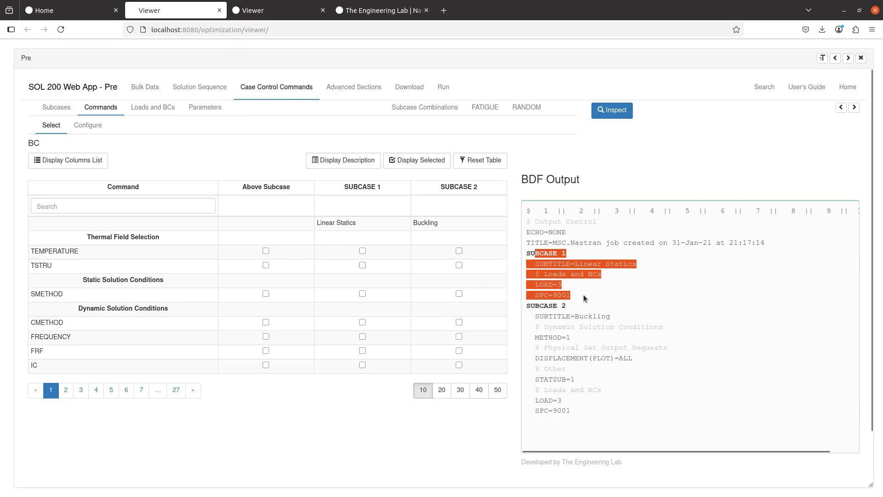
double_click(560, 305)
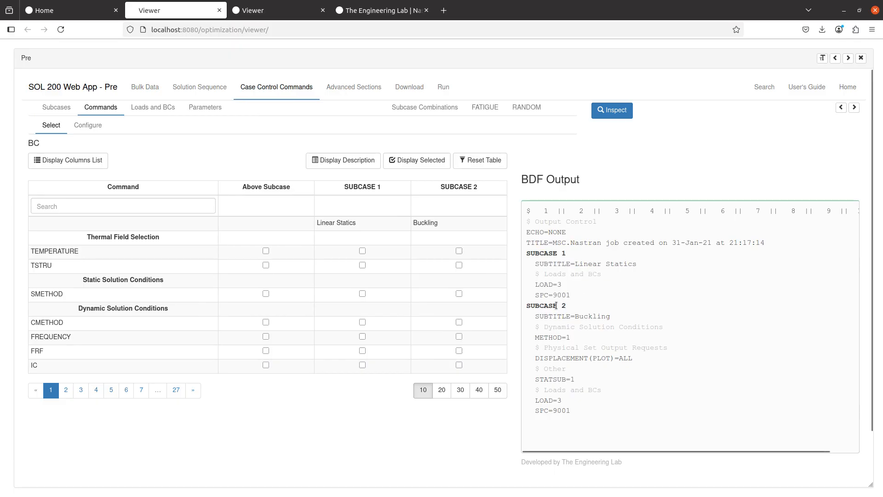
left_click_drag(561, 314, 579, 409)
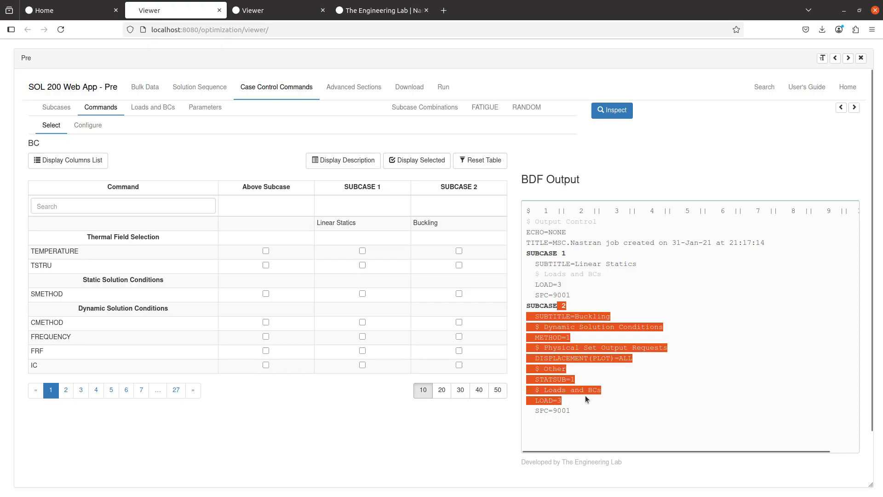
left_click(586, 398)
left_click_drag(534, 305, 569, 307)
left_click(560, 309)
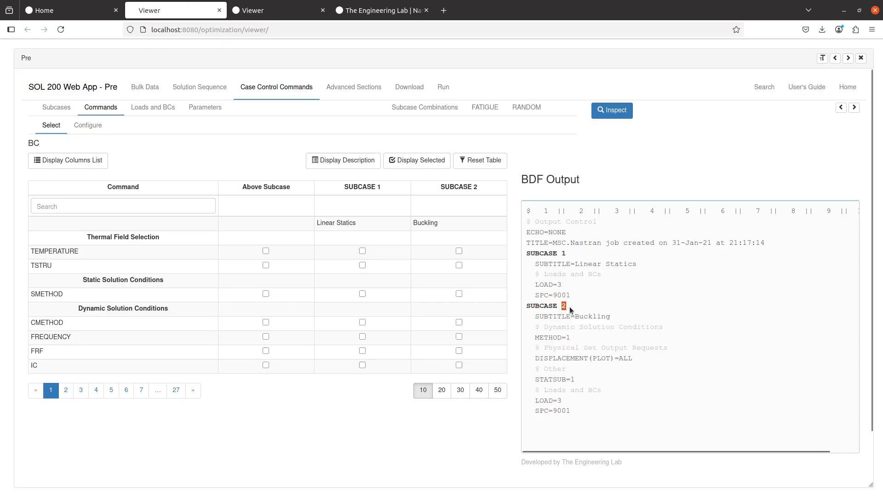
left_click(242, 7)
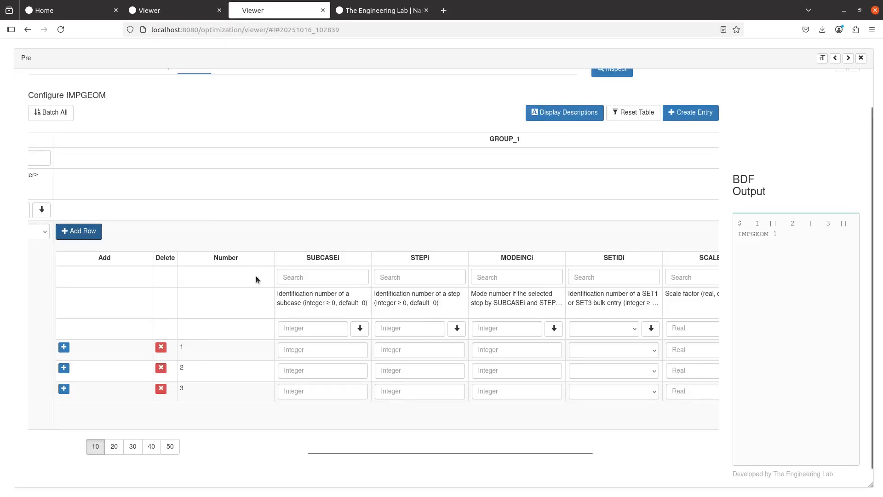
- Enter SUBCASE 2 in all three IMPGEOM rows
left_click(310, 349)
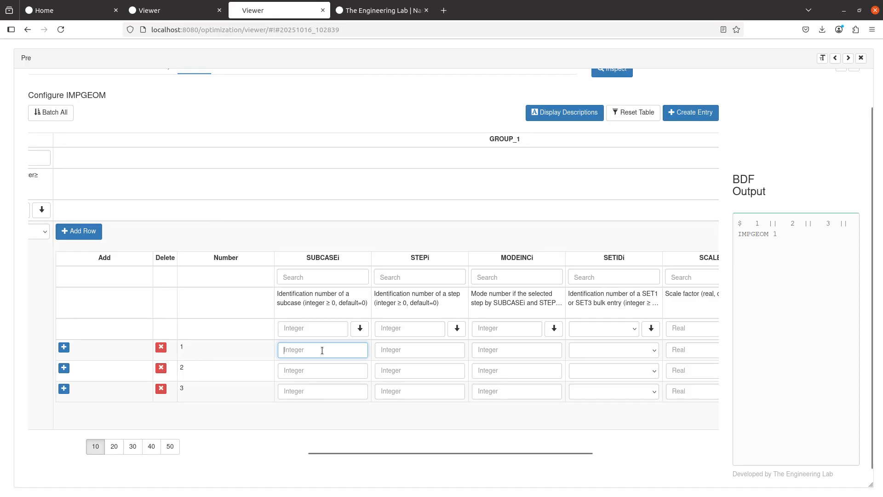
type("2")
left_click(316, 370)
type("2")
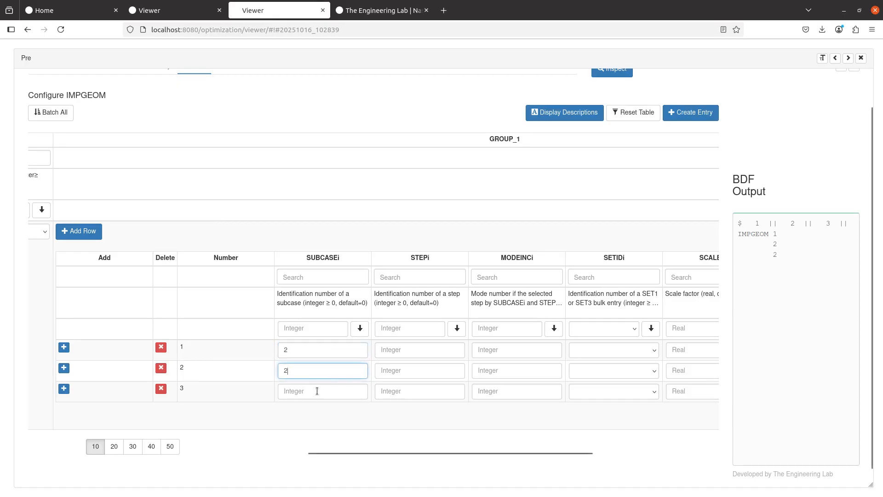
left_click(316, 390)
type("2")
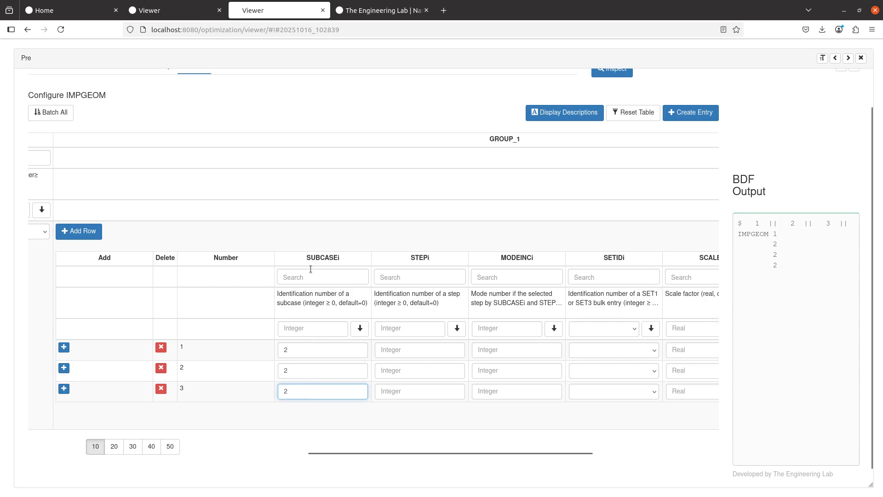
- Enter mode numbers 1, 2 and 3 in the three IMPGEOM rows
left_click(505, 351)
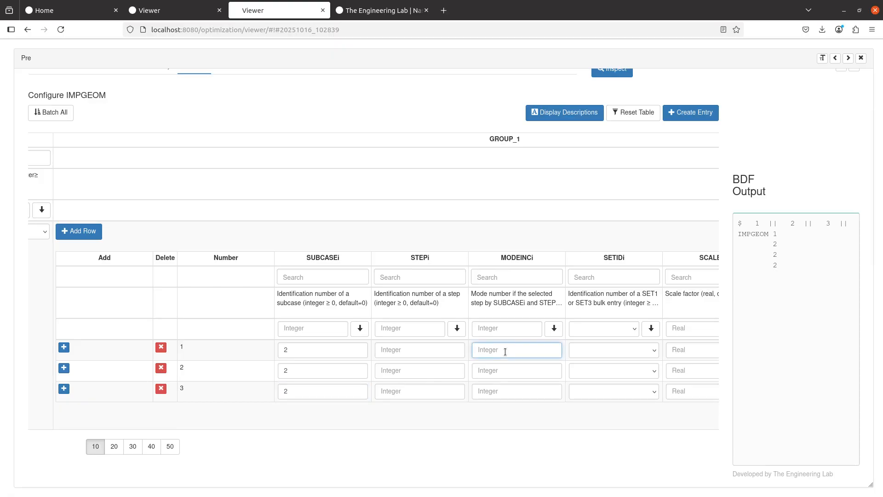
type("1")
left_click(502, 370)
type("2")
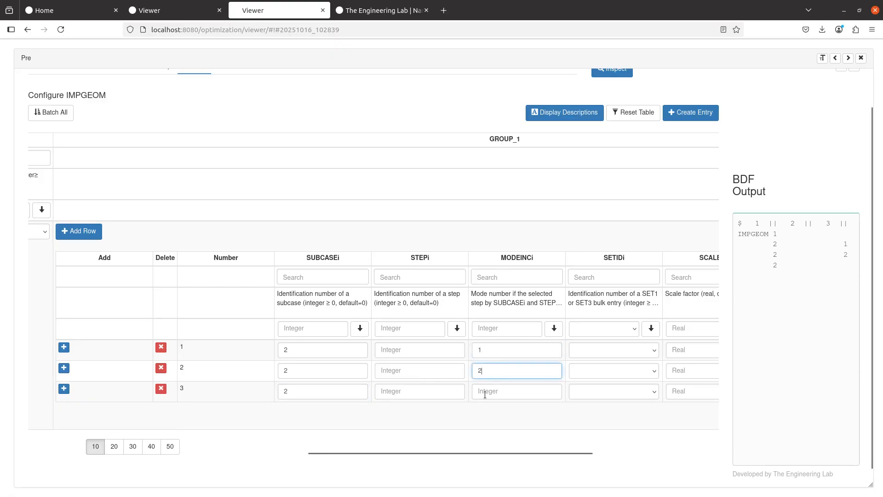
left_click(485, 391)
type("3")
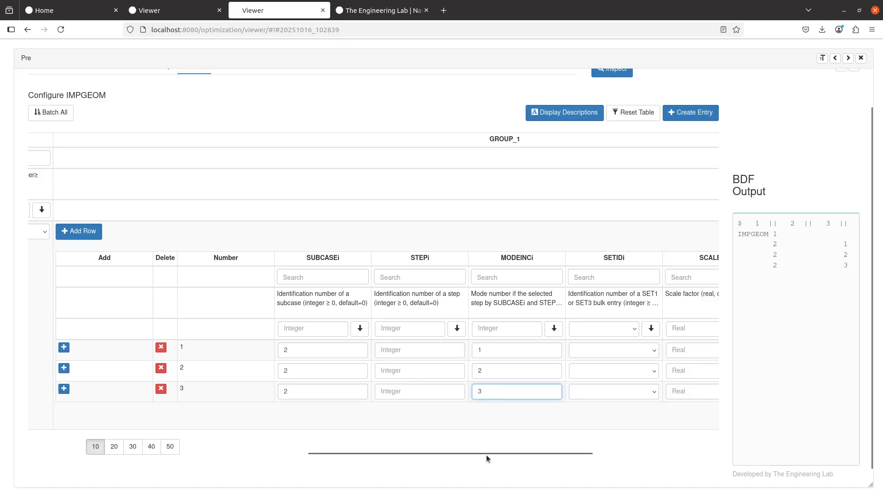
left_click_drag(487, 454, 567, 450)
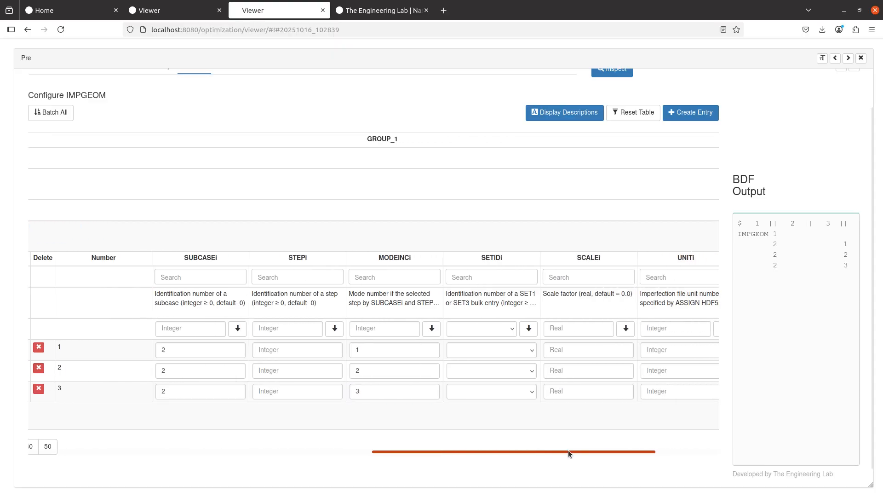
left_click(587, 352)
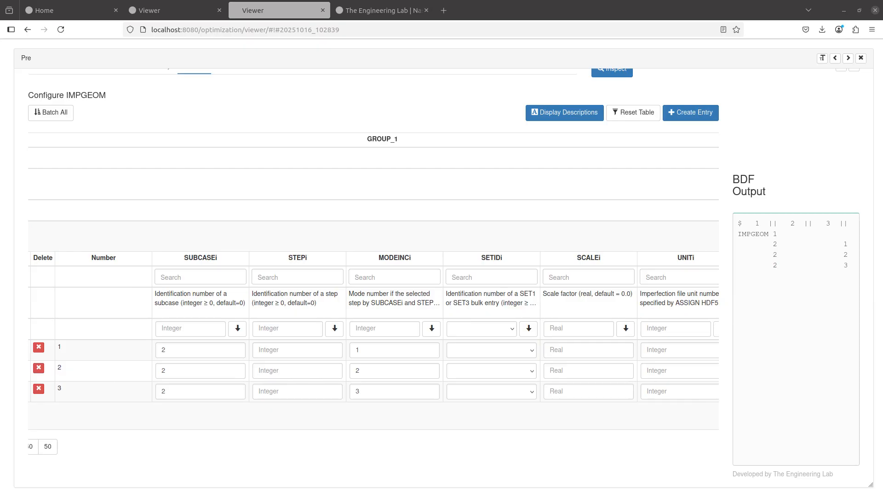
- Scroll the PDF manual to the 16-mode combined IMPCASE/IMPGEOM example table
scroll(452, 284, "down", 10)
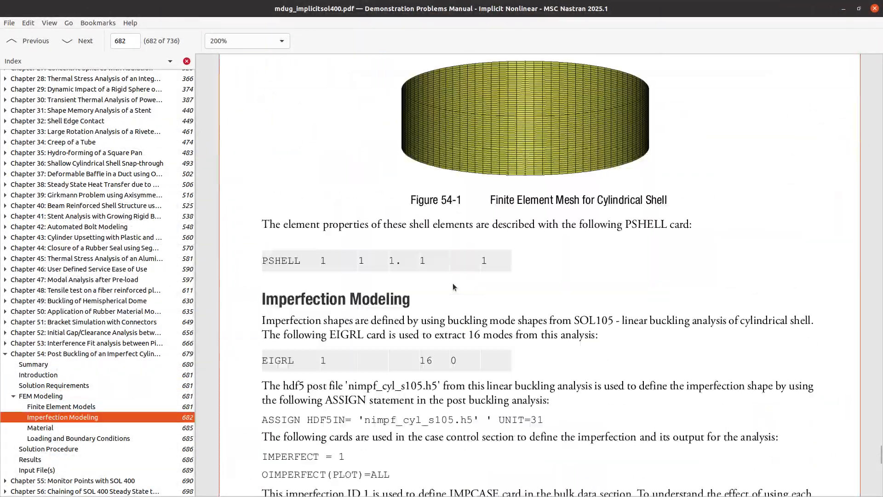
scroll(452, 282, "down", 10)
scroll(453, 282, "up", 5)
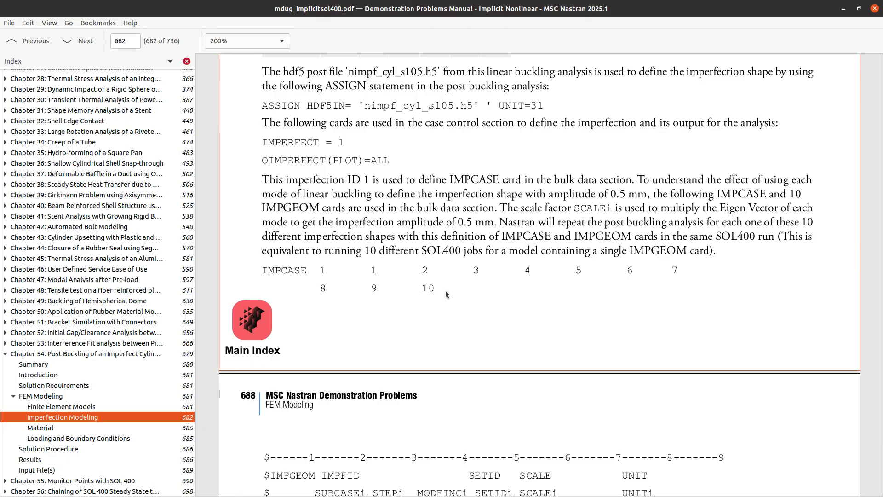
scroll(399, 293, "down", 3)
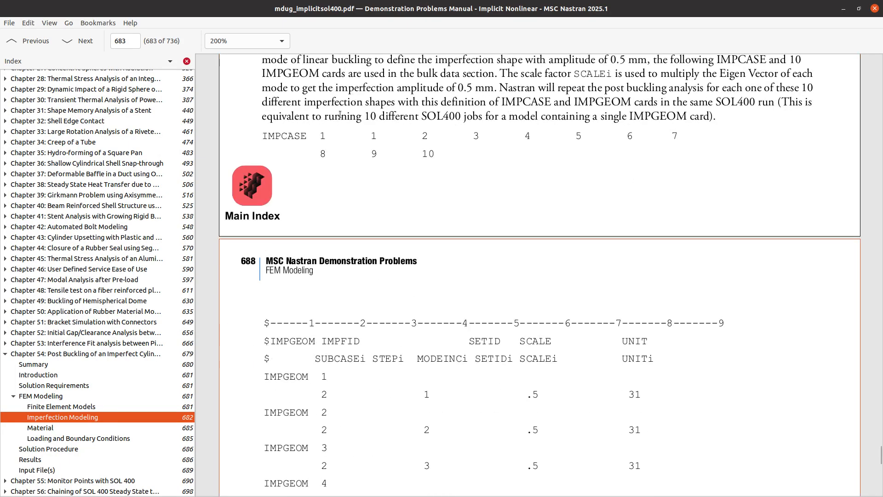
left_click_drag(341, 114, 484, 374)
scroll(482, 371, "down", 10)
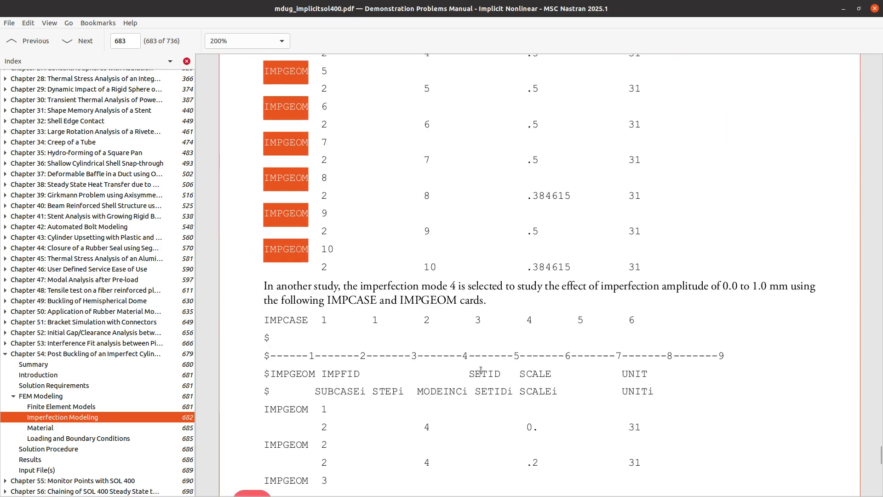
scroll(481, 371, "down", 4)
left_click_drag(339, 174, 471, 355)
scroll(471, 355, "down", 5)
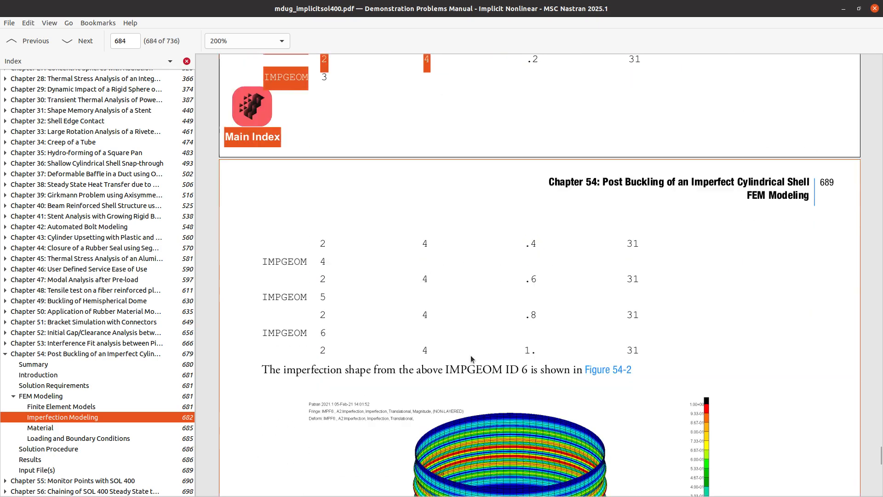
scroll(471, 355, "down", 12)
left_click_drag(332, 125, 461, 330)
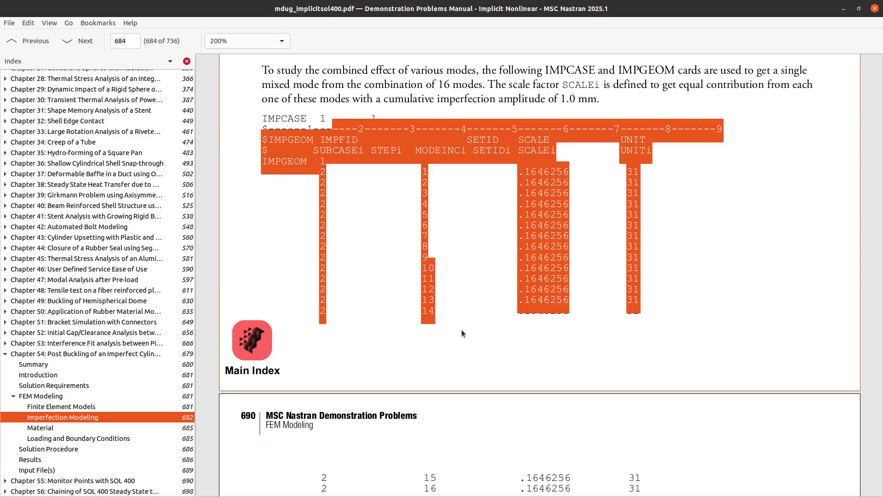
- Select the .1646256 scale factor, then move the manual aside and maximize an empty Notepad++ note
left_click(483, 305)
left_click_drag(519, 173, 572, 174)
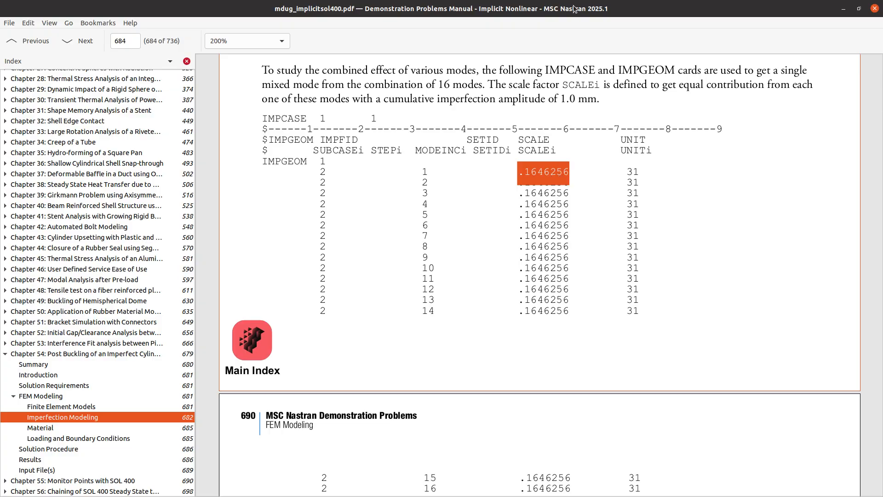
left_click_drag(574, 9, 882, 203)
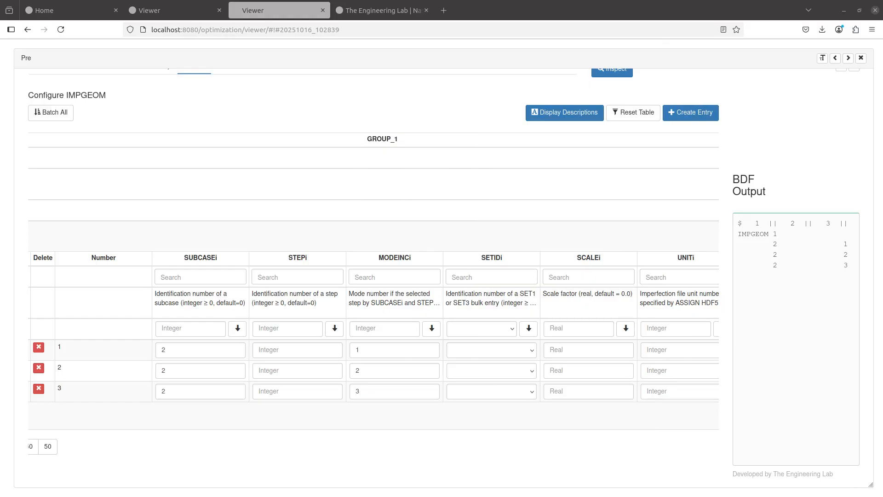
left_click_drag(882, 220, 469, 1)
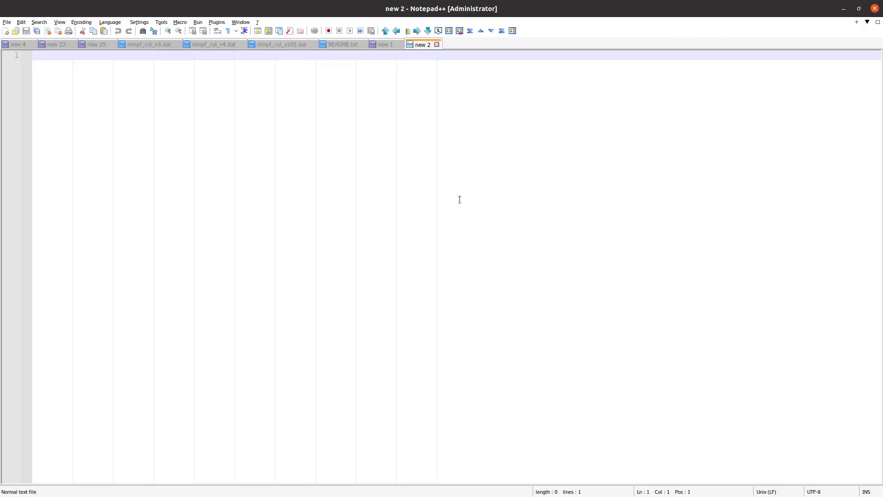
- Note that the buckling shapes were combined and the maximum eigenvector magnitude is 6.074389
type("Combined all t")
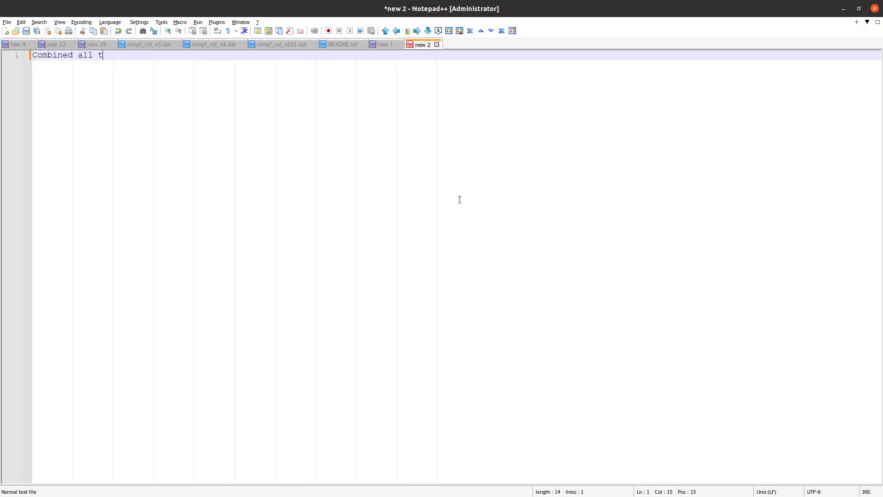
type("he buckling shapes together")
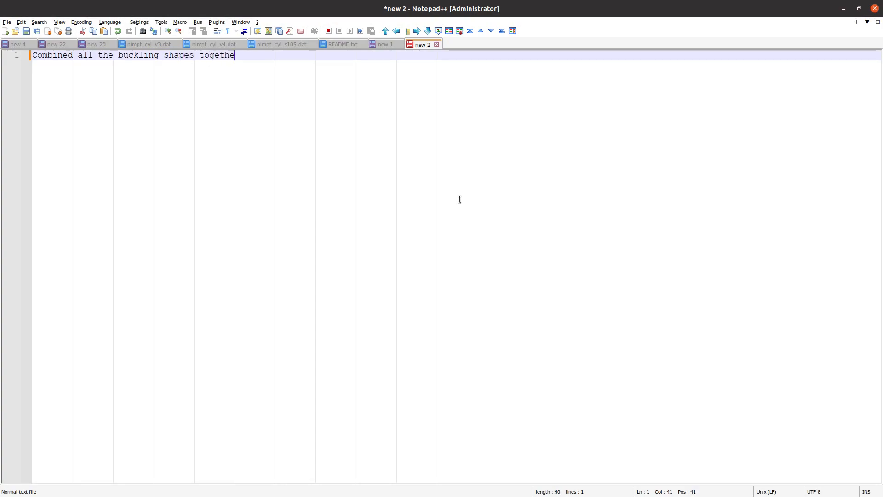
key("Return")
key("Return")
type("And they")
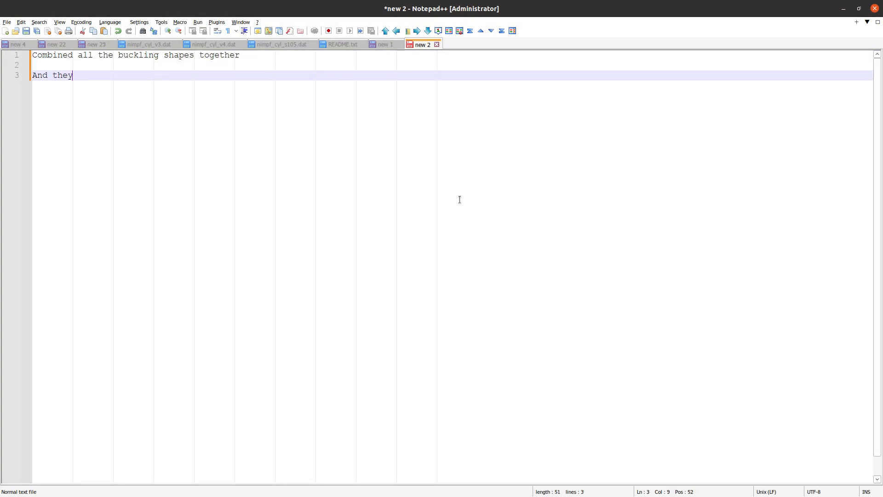
type(" found the maximum ")
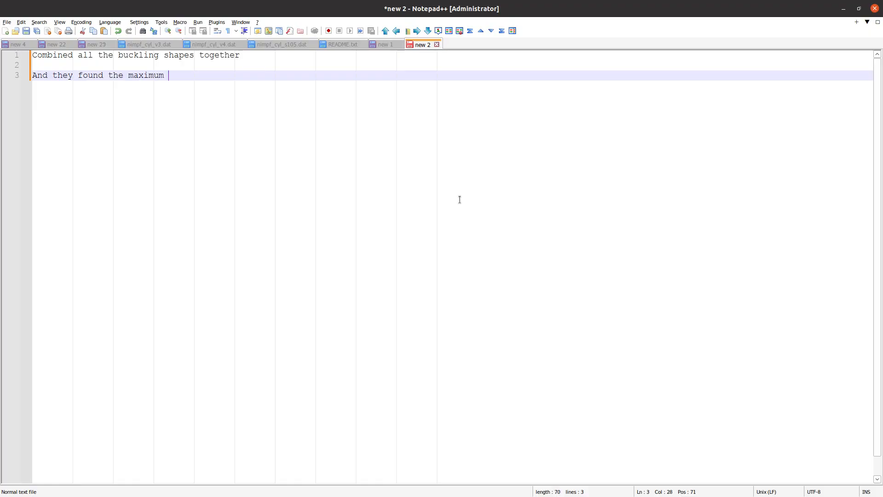
type("ma")
type("gnitu")
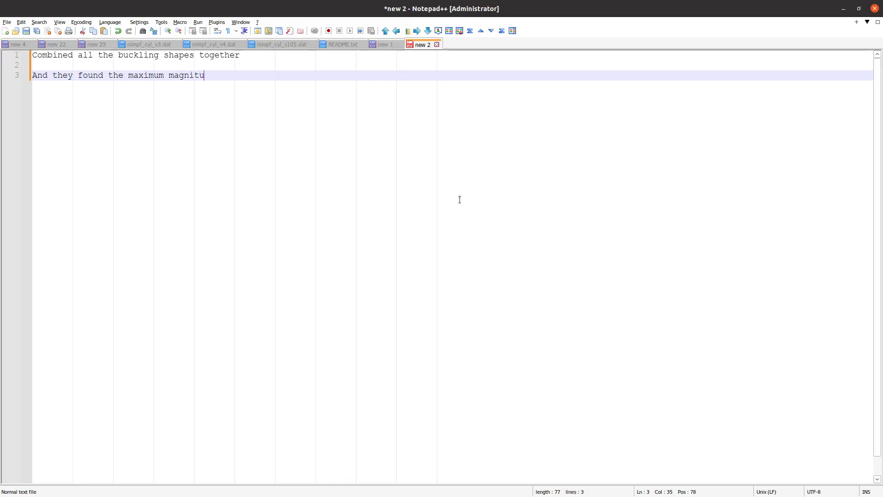
type("de eigenvectors")
key("Return")
key("Tab")
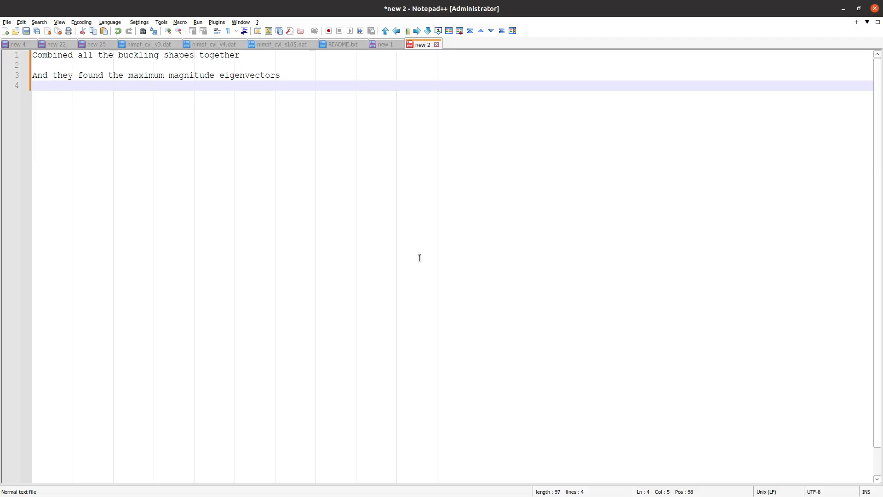
type("6.074389")
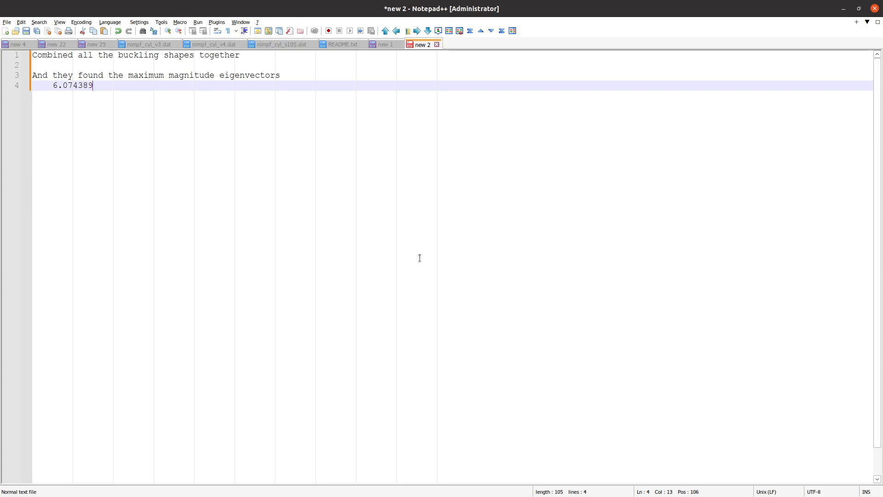
key("Return")
key("Return")
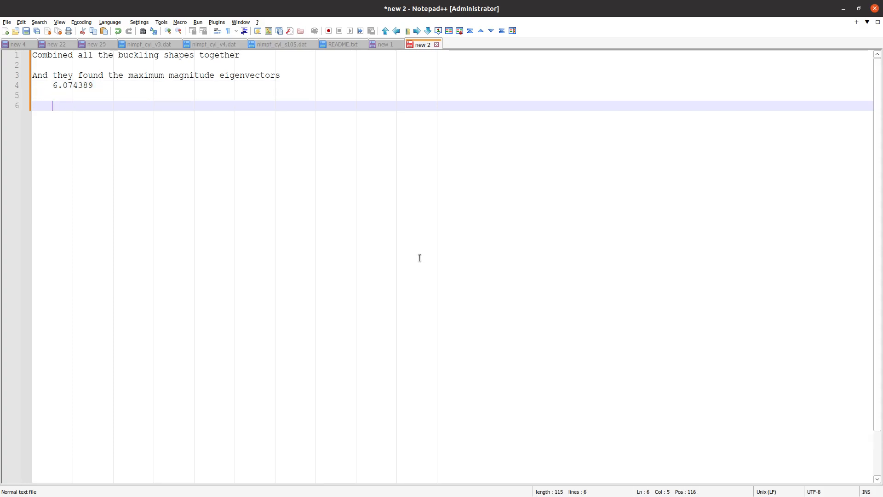
- Add the equation '1mm max amplitude = 6.074389 * a' and the result 'a = .1646255'
type("1mm max amplit")
key("BackSpace")
key("BackSpace")
key("BackSpace")
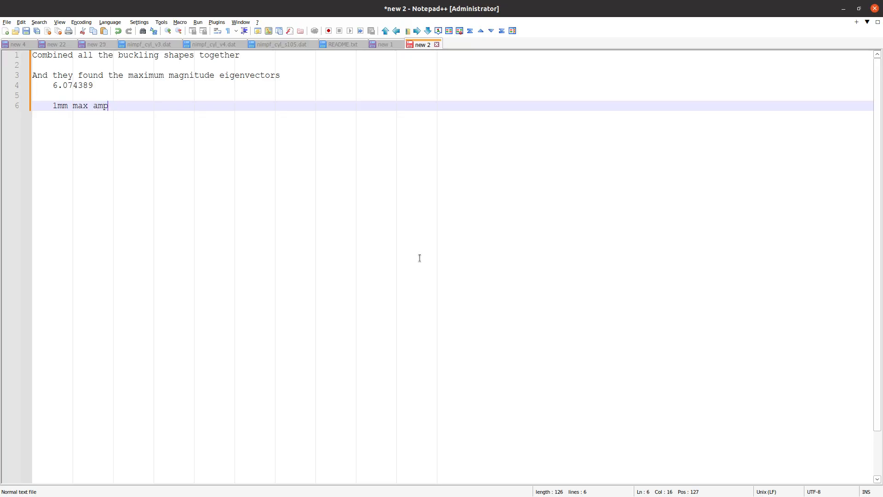
type("litude = 6.074389 * a")
key("Return")
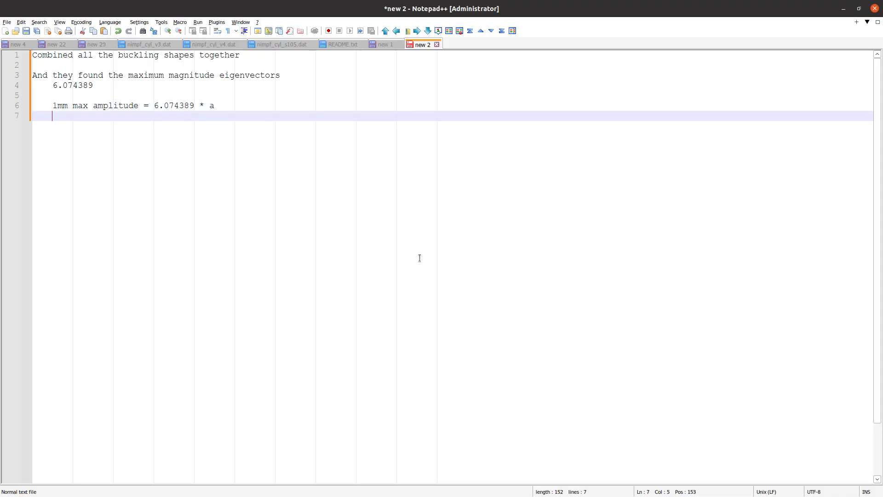
key("Return")
key("Tab")
type("a")
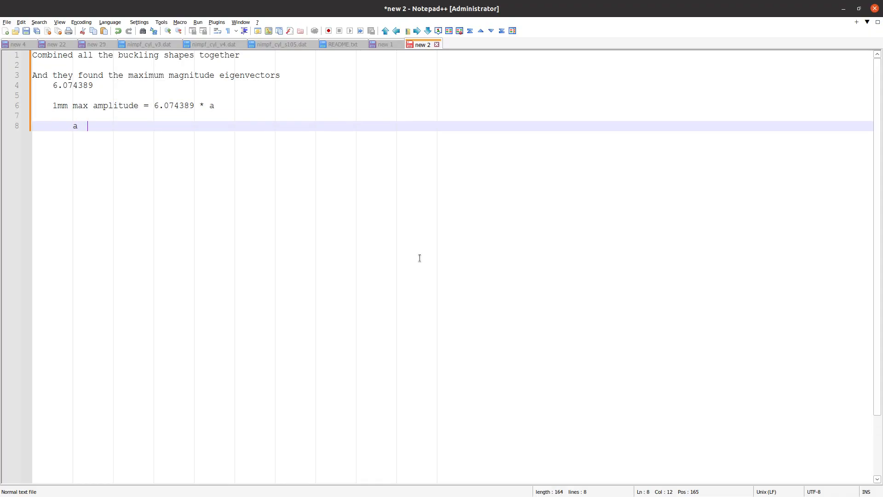
type(" = .1646255")
- Correct the scale factor's last digit so the note reads a = .1646256
key("BackSpace")
type("6")
key("alt+Tab")
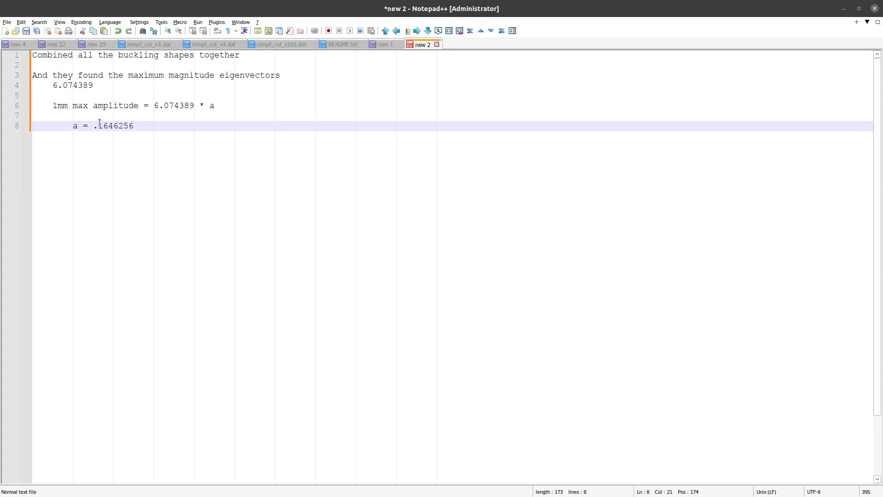
- Go over the maximum eigenvector value 6.074389 in the notes
left_click_drag(93, 125, 124, 125)
left_click(147, 149)
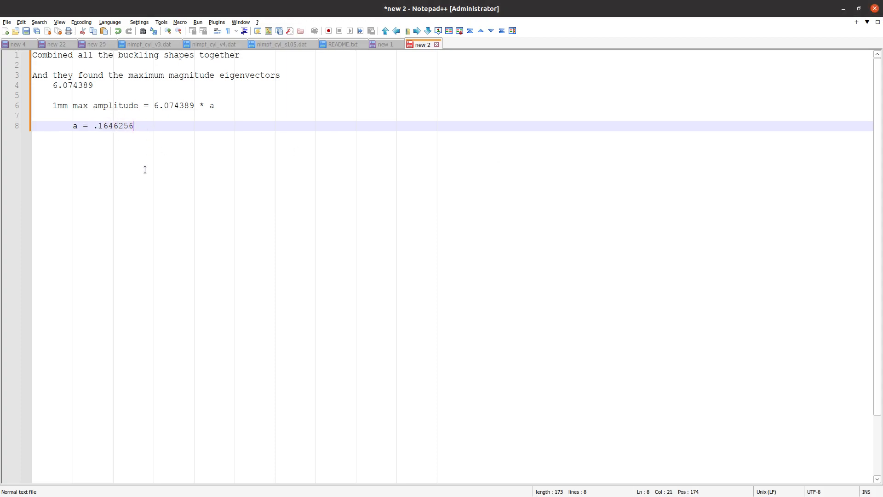
left_click(182, 115)
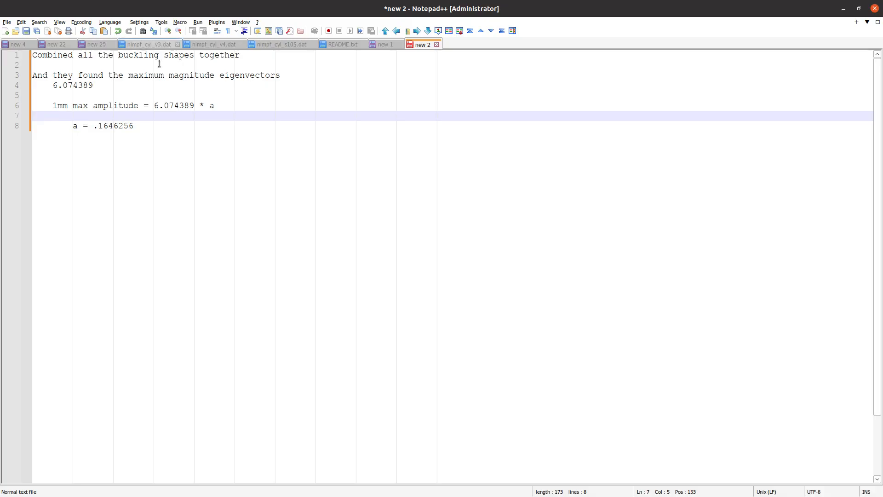
left_click(55, 85)
left_click_drag(56, 85, 93, 85)
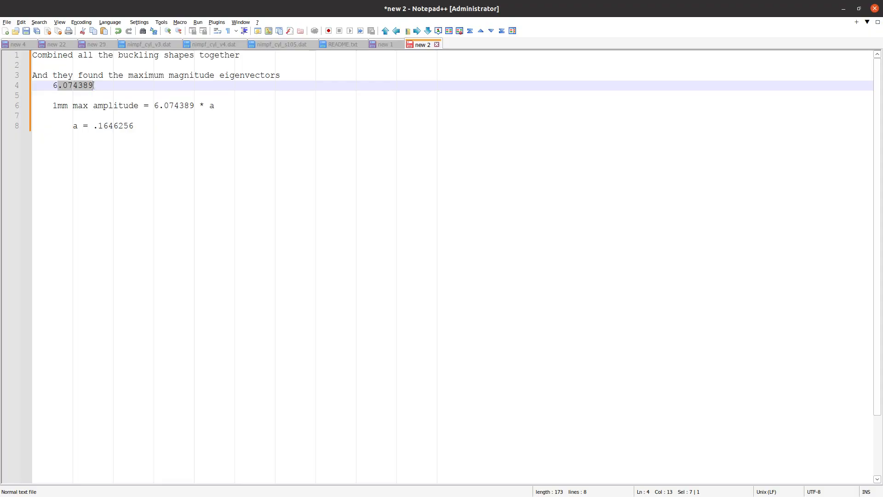
left_click(93, 86)
left_click_drag(57, 85, 97, 86)
- Review the 1mm amplitude equation and select the computed scale factor .1646256
triple_click(137, 106)
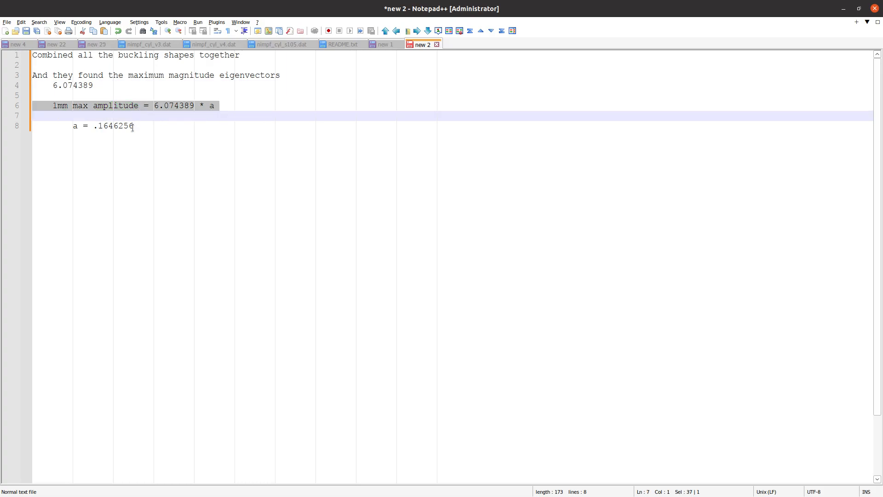
left_click(132, 127)
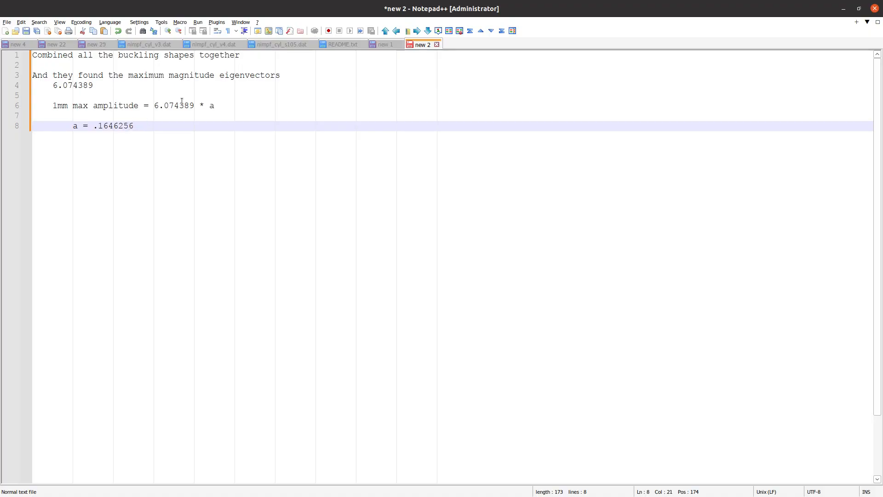
left_click_drag(199, 106, 215, 105)
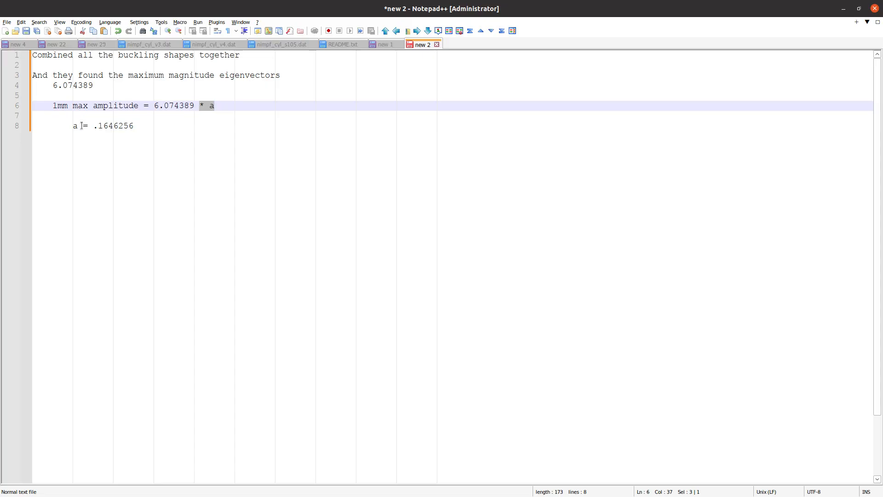
mouse_move(89, 126)
left_mouse_down()
mouse_move(135, 127)
mouse_move(93, 126)
left_mouse_up()
key("ctrl+c")
triple_click(135, 126)
left_click(135, 126)
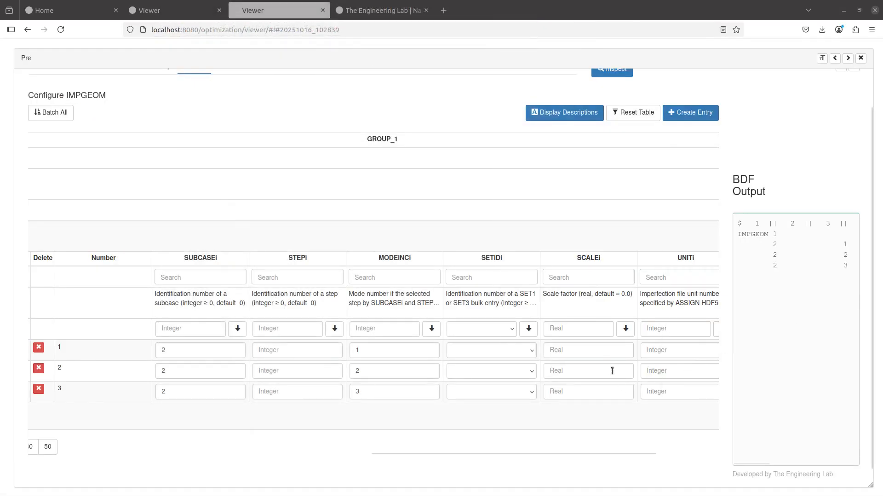
- Paste .1646256 into the scale factor field of IMPGEOM rows 1, 2 and 3
left_click(601, 356)
key("ctrl+v")
left_click(585, 368)
key("ctrl+v")
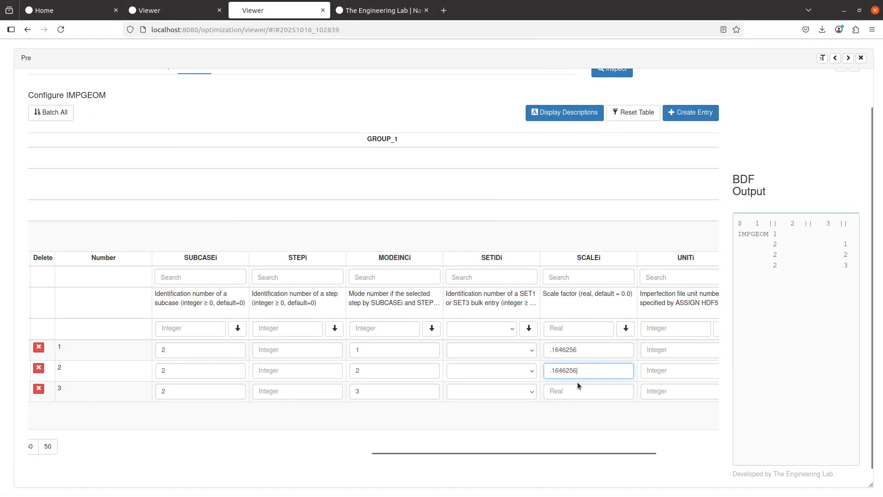
left_click(577, 390)
key("ctrl+v")
- Expand the BDF output preview to confirm the pasted scale factors
scroll(533, 416, "right", 5)
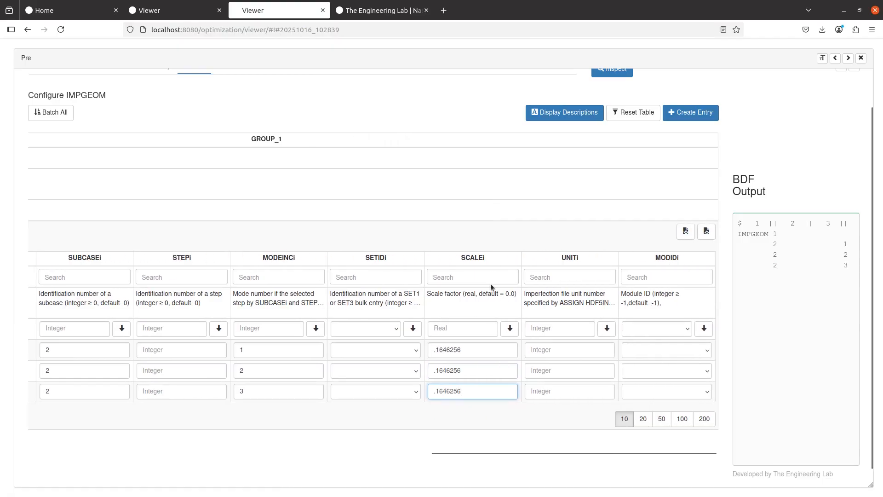
left_click_drag(478, 354, 416, 351)
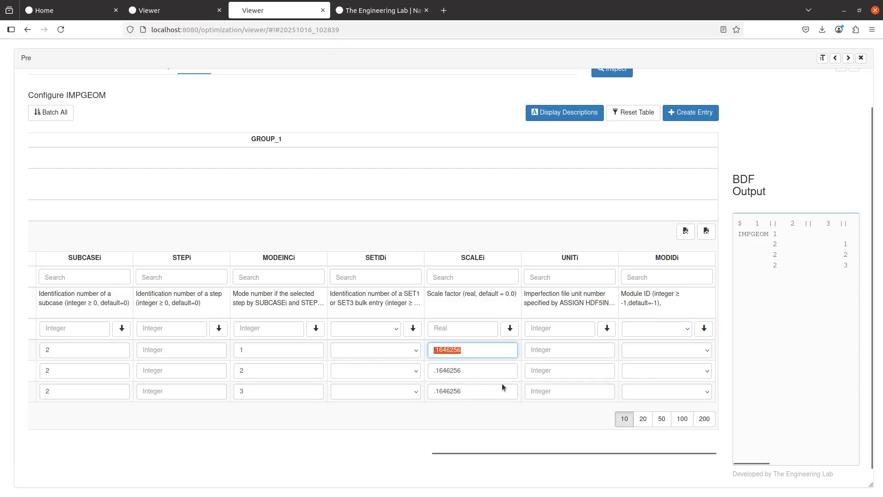
left_click(843, 71)
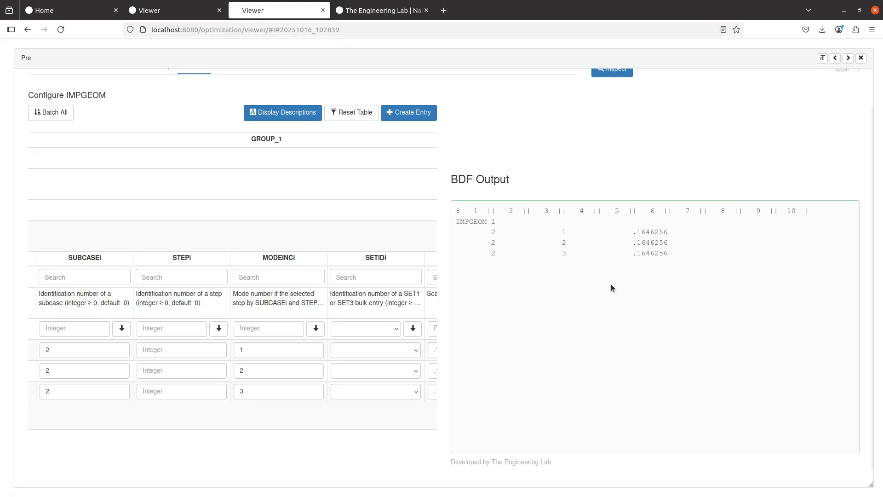
scroll(611, 285, "up", 2)
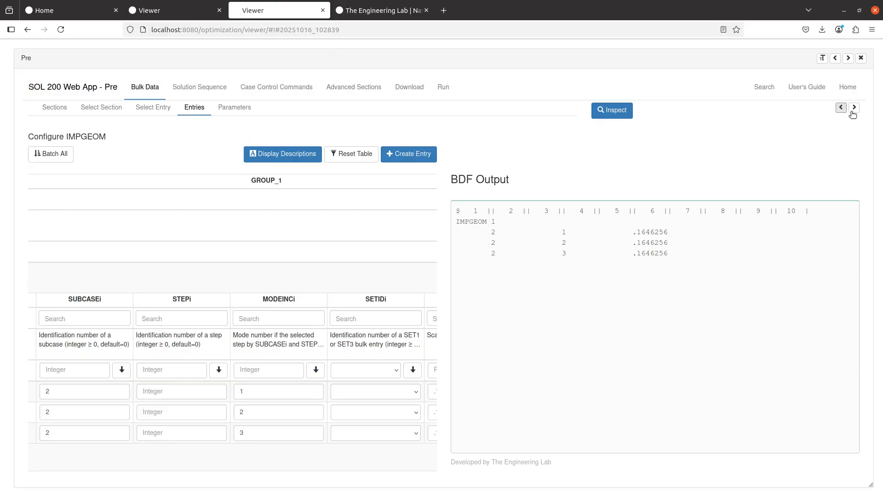
- Create IMPCASE entry ID 1 with IMPGEOM 1 as its IMPFIDi reference
left_click(851, 111)
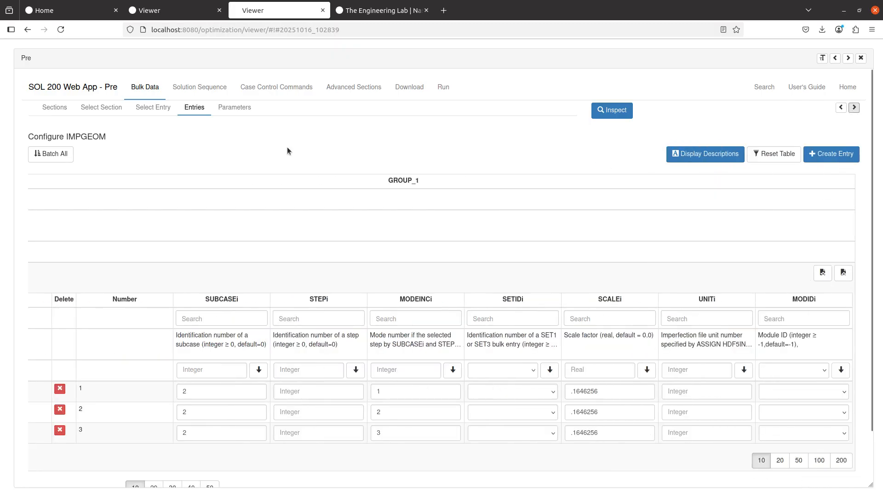
left_click(153, 107)
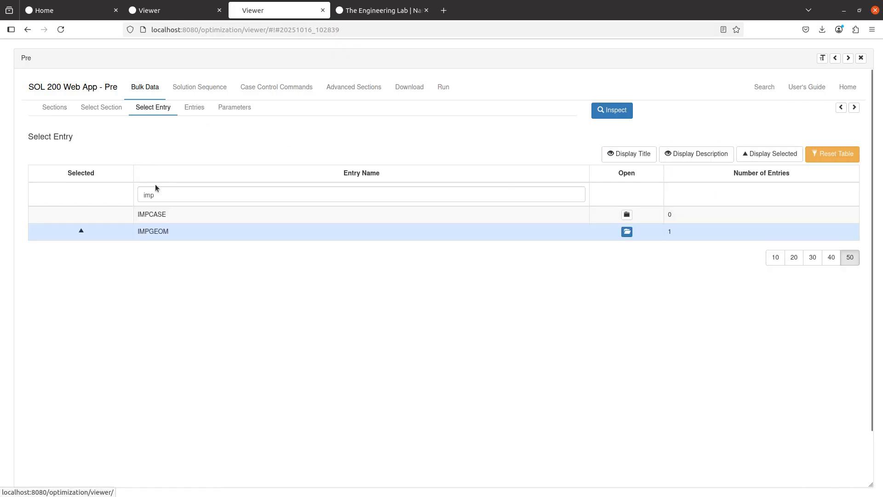
left_click(165, 216)
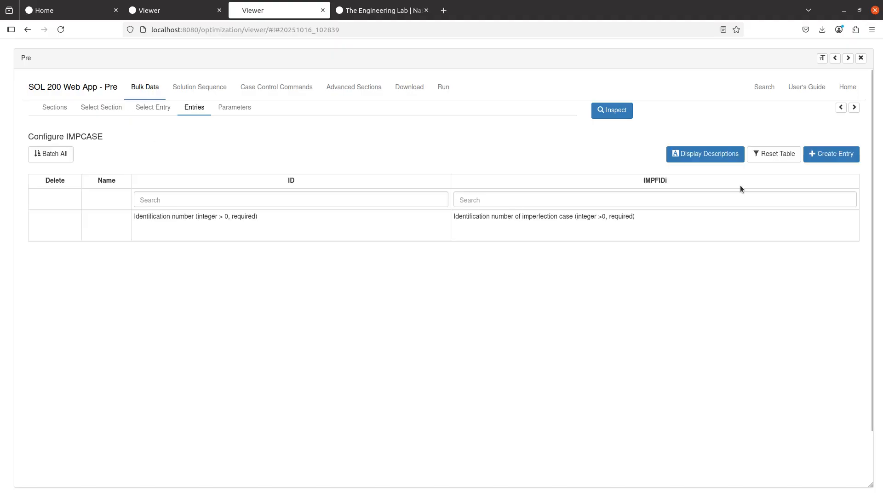
left_click(810, 159)
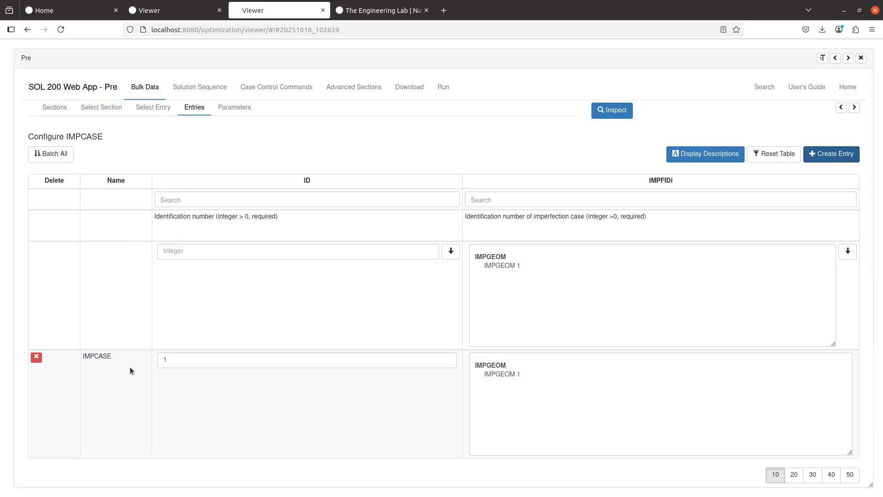
left_click(498, 373)
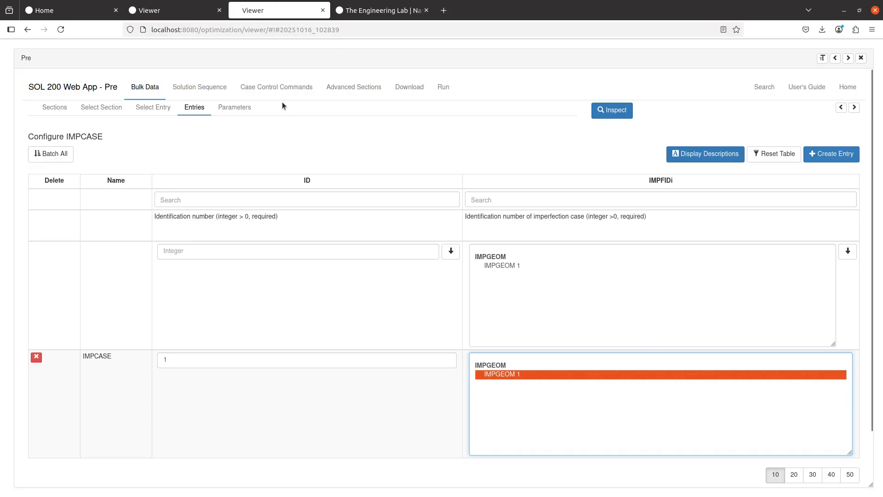
left_click(284, 90)
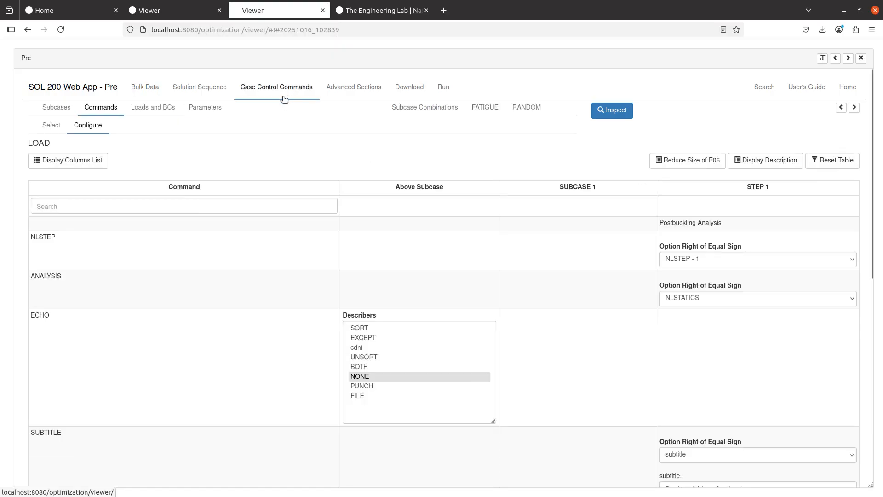
- Find the 'imp' commands and apply IMPERFECT and OIMPERFECT above the subcase
left_click(51, 126)
left_click(177, 205)
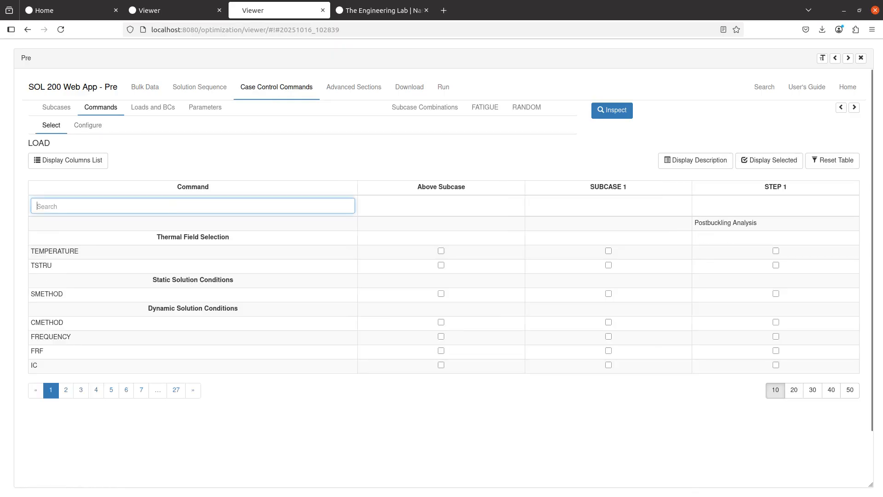
type("imp")
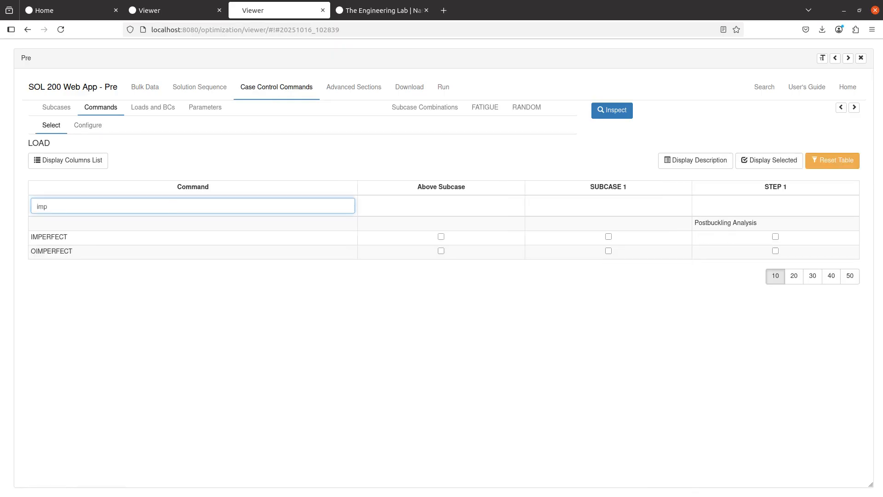
left_click(754, 240)
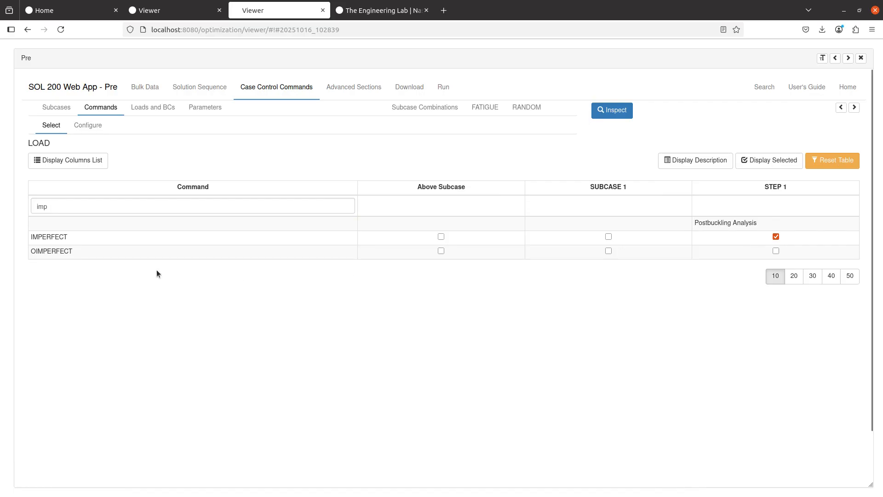
left_click(776, 237)
left_click(441, 237)
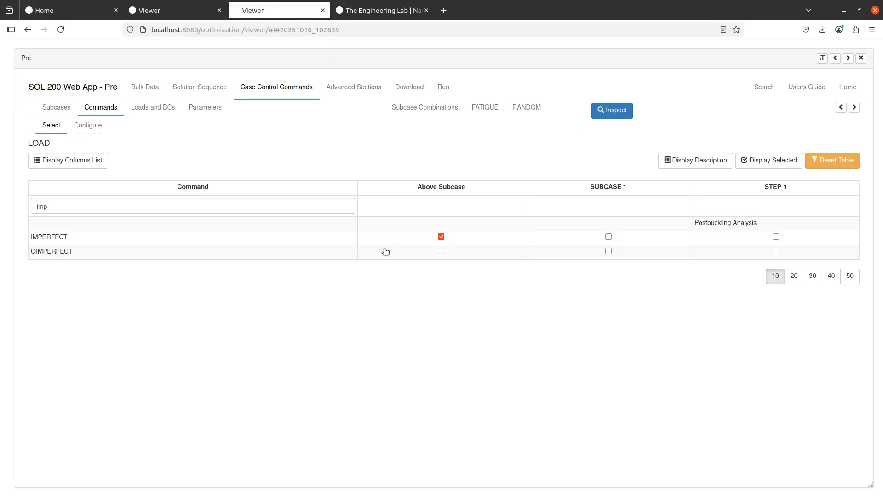
double_click(41, 251)
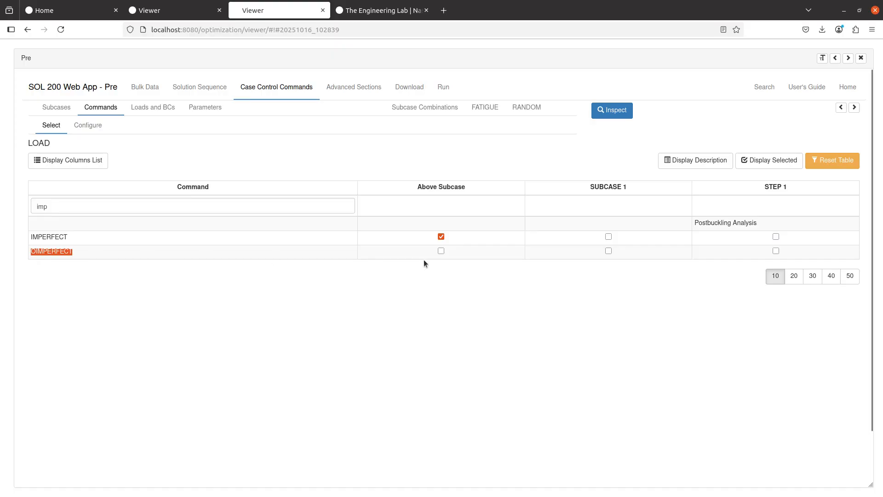
left_click(441, 251)
left_click_drag(31, 251, 84, 258)
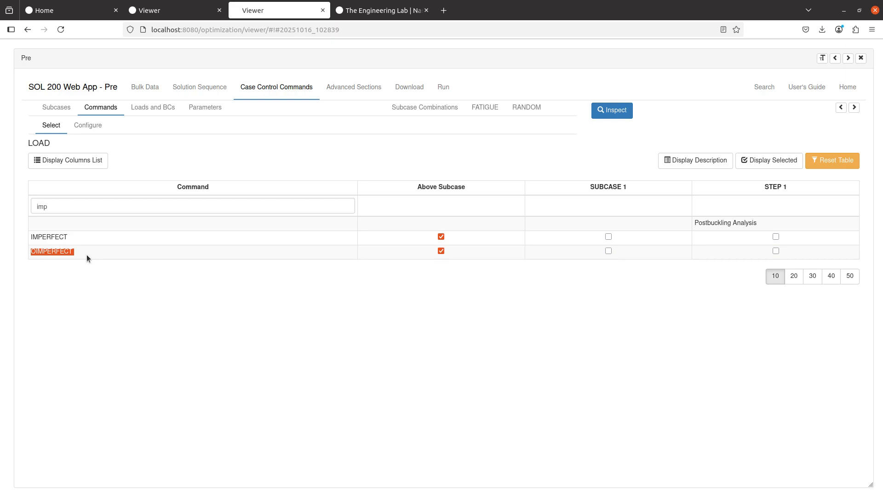
- Set the IMPERFECT command's value to IMPCASE - 1
left_click(88, 125)
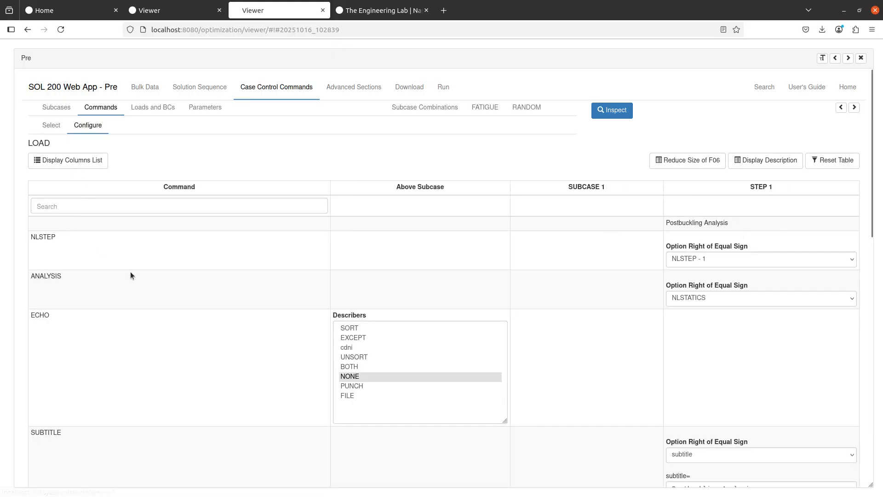
scroll(130, 273, "down", 12)
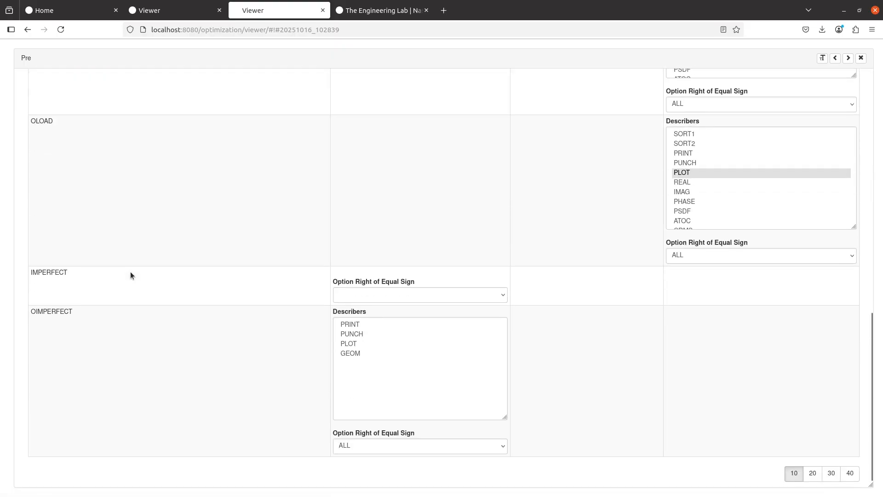
left_click(422, 295)
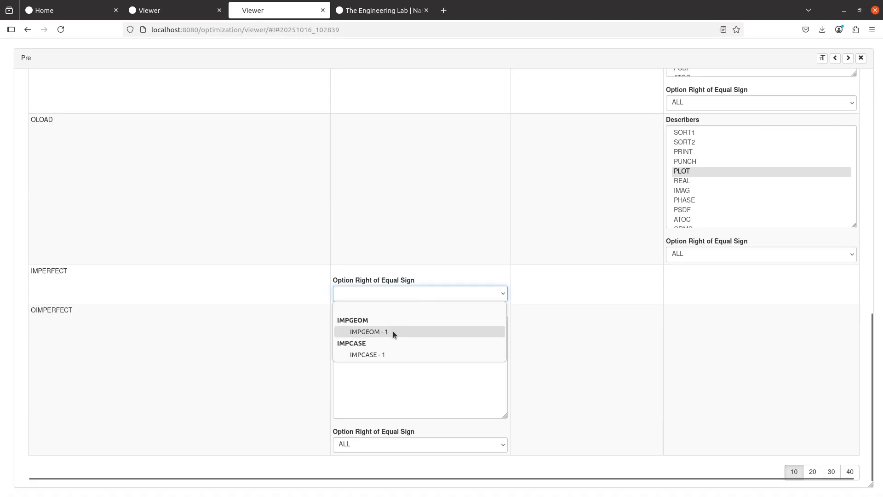
left_click(386, 353)
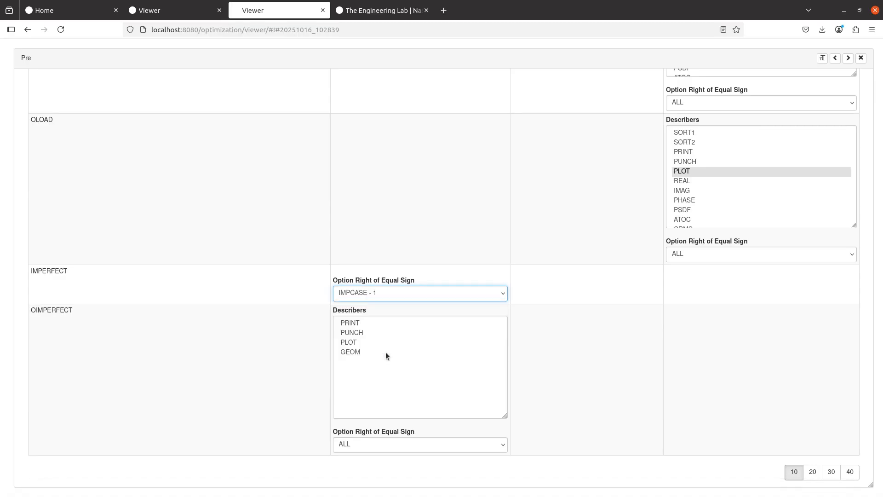
left_click(375, 304)
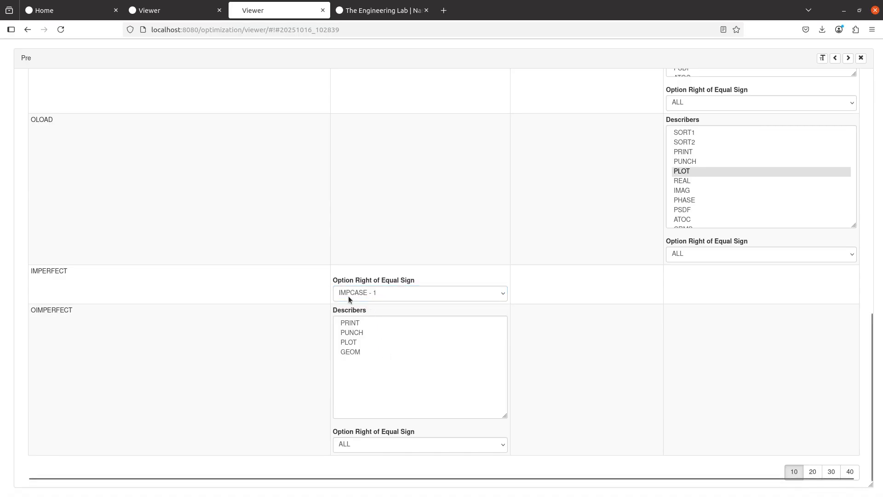
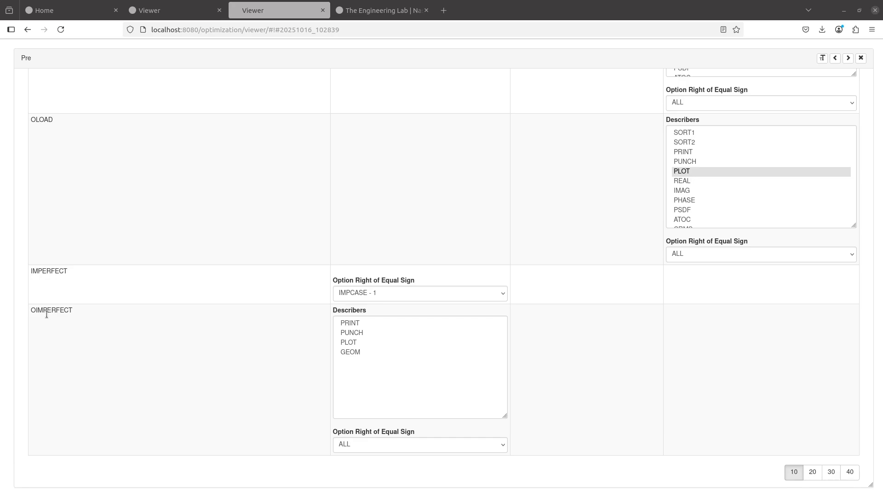
- Select only PUNCH and PLOT in the OIMPERFECT Describers list
left_click(349, 342)
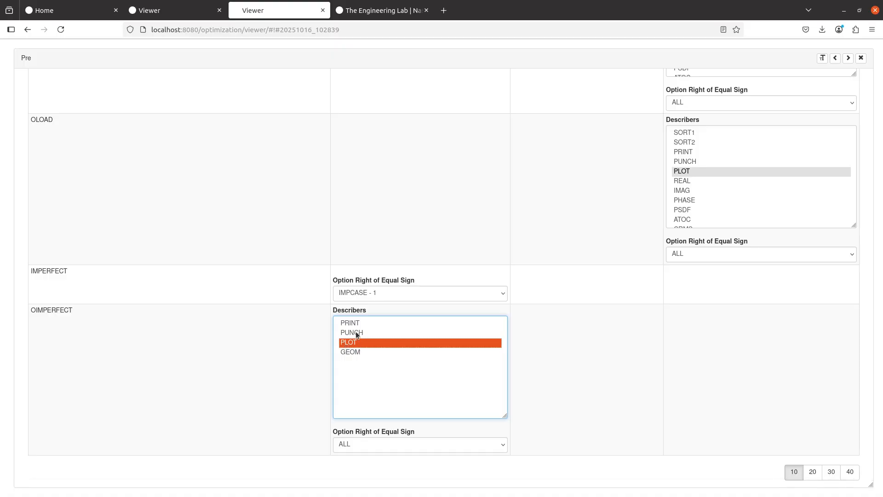
left_click(355, 332, "ctrl")
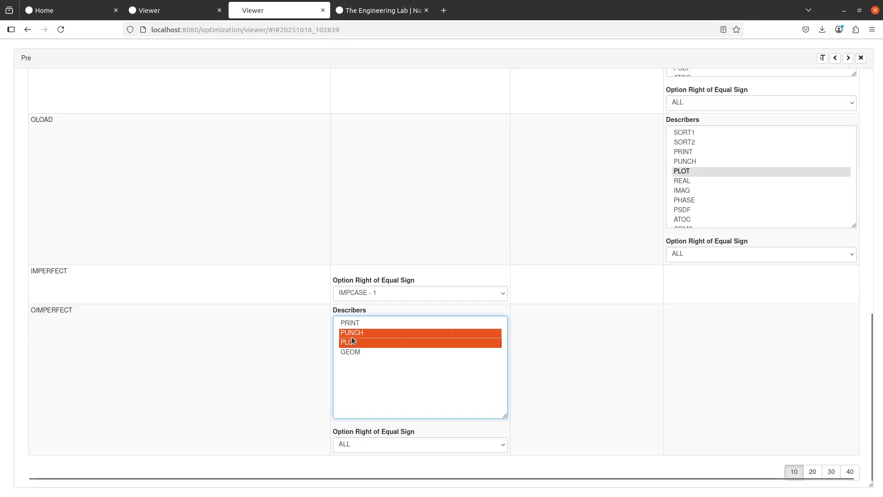
left_click(355, 333)
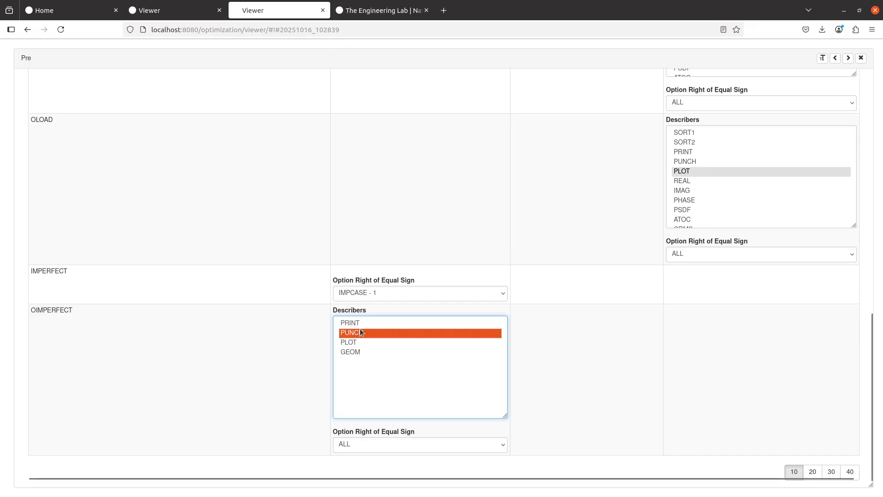
left_click_drag(360, 325, 361, 343)
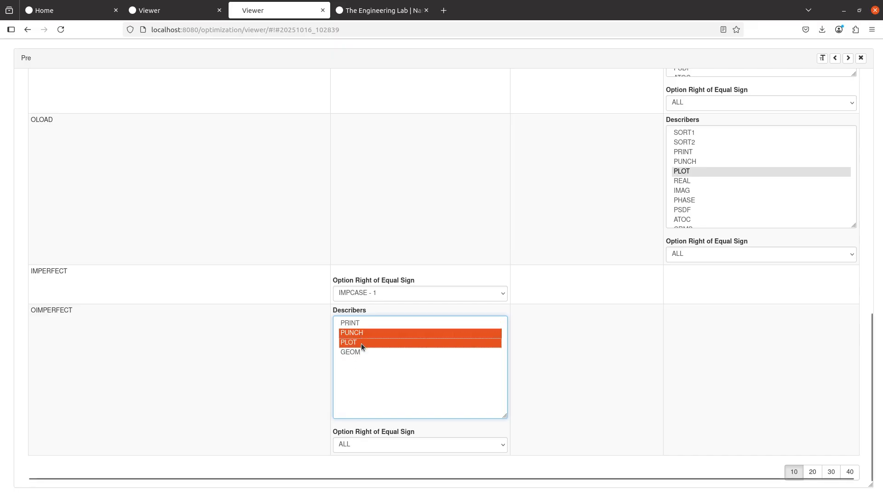
left_click(361, 325, "ctrl")
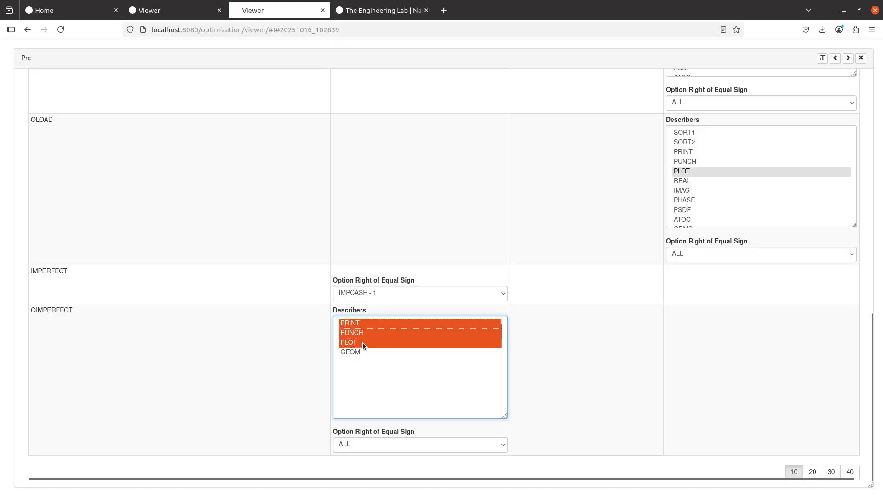
left_click(362, 342, "ctrl")
left_click(362, 342, "ctrl")
left_click_drag(362, 331, 363, 343)
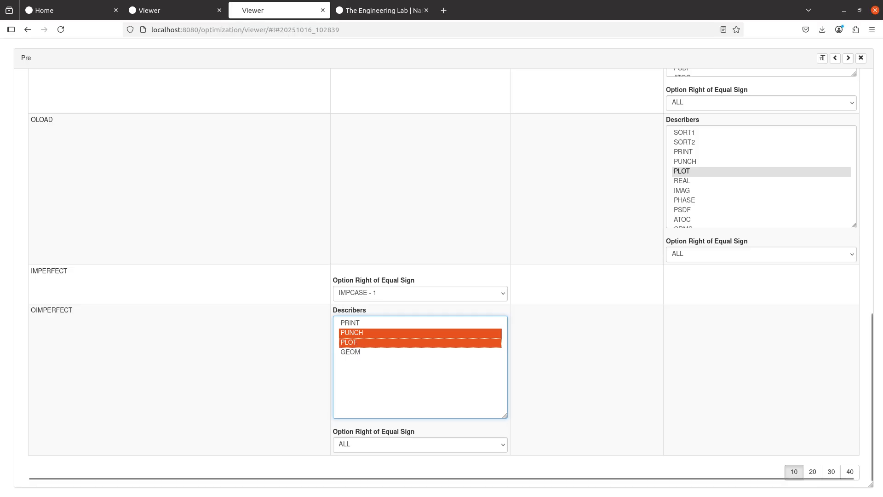
- Return to the top of the page and go to the Bulk Data section
left_click(219, 216)
scroll(219, 216, "up", 4)
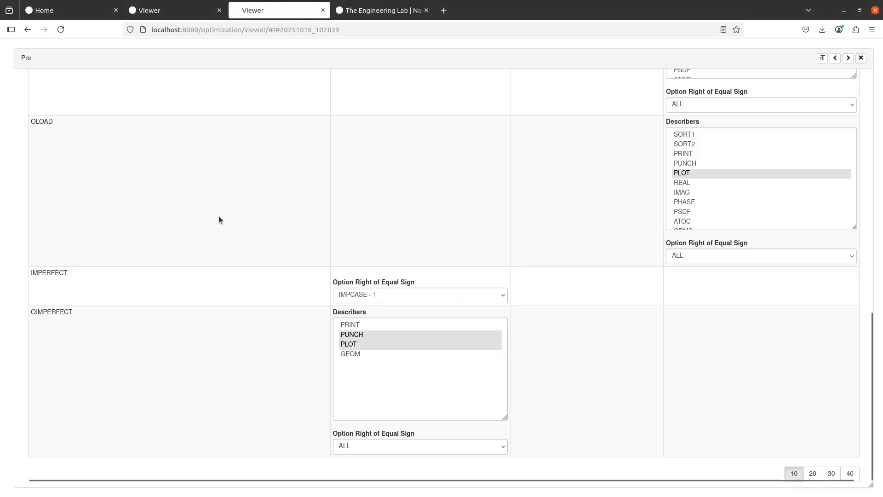
scroll(163, 198, "up", 8)
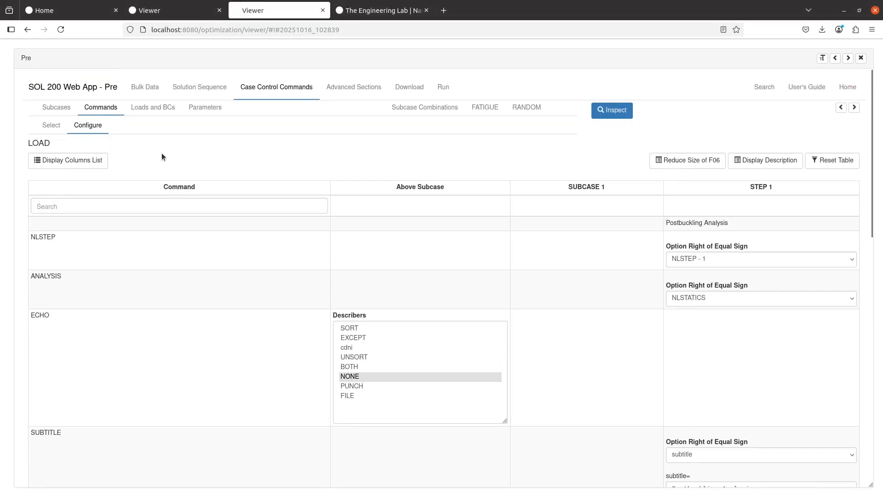
left_click(154, 92)
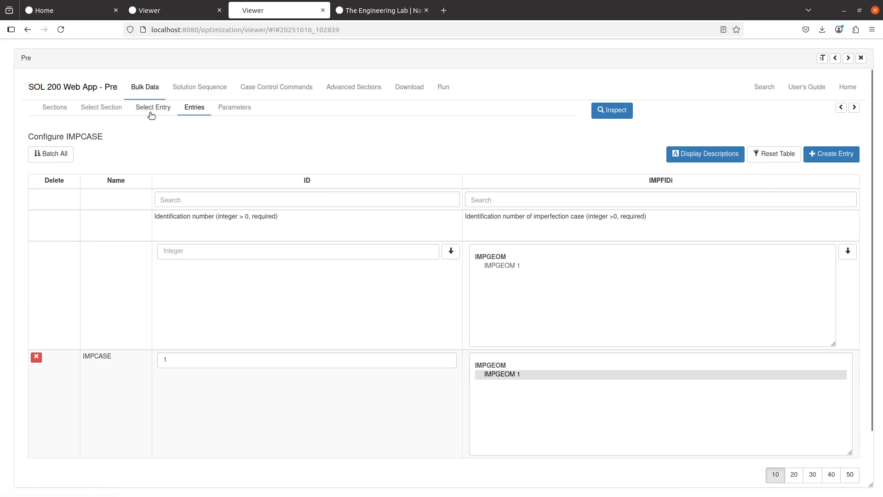
- Open the IMPGEOM entry from the Bulk Data entry list
left_click(152, 110)
left_click(280, 237)
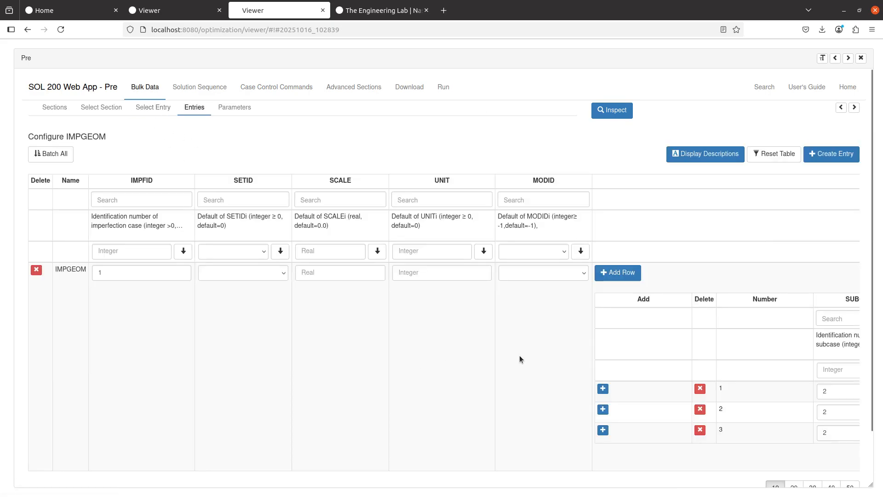
scroll(519, 355, "right", 2)
scroll(518, 356, "right", 6)
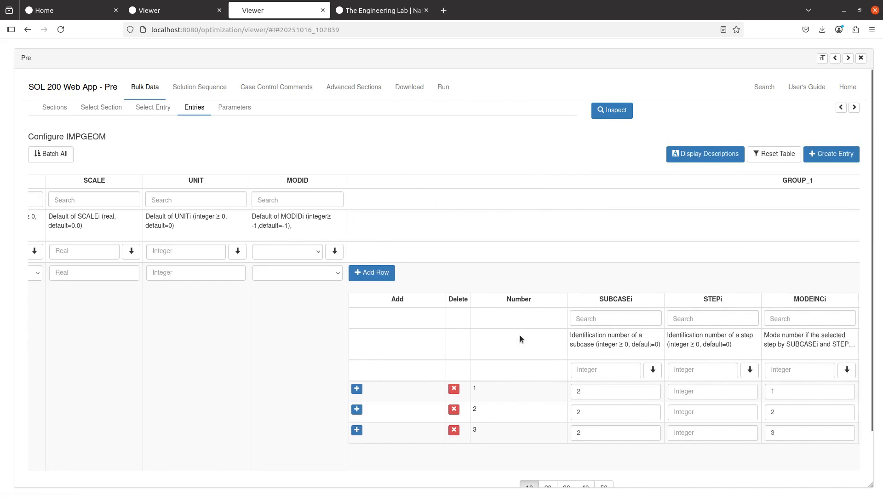
scroll(541, 338, "right", 4)
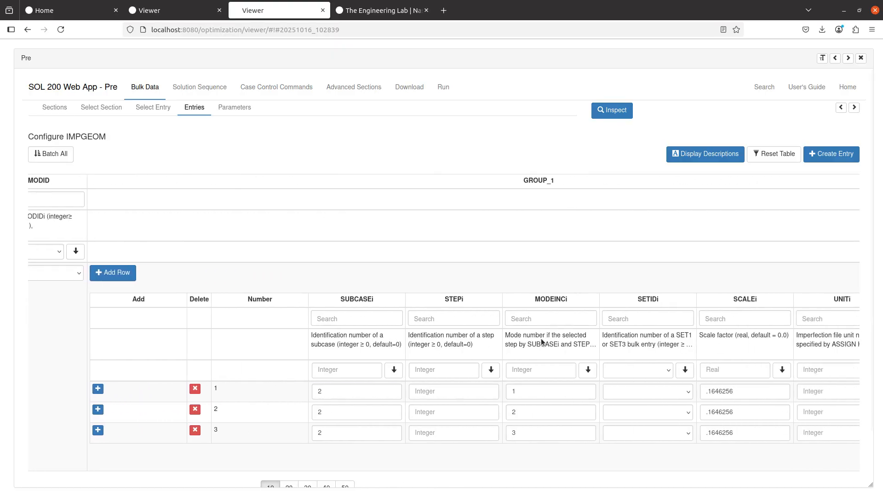
scroll(266, 289, "down", 1)
scroll(266, 286, "down", 1)
- Add rows to the IMPGEOM GROUP_1 table and show 20 rows per page
left_click(106, 218)
left_click(106, 218)
left_click(106, 218)
left_click(107, 218)
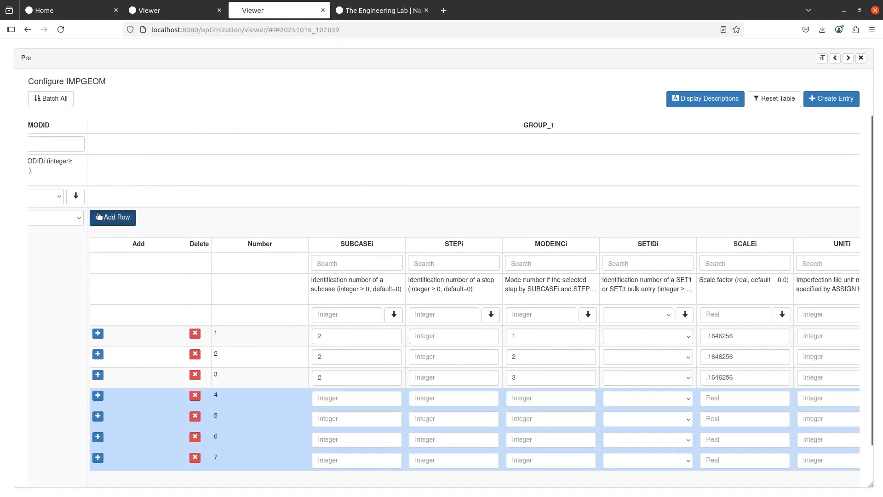
left_click(106, 218)
scroll(207, 245, "down", 1)
left_click(115, 177)
left_click(115, 177)
left_click(115, 177)
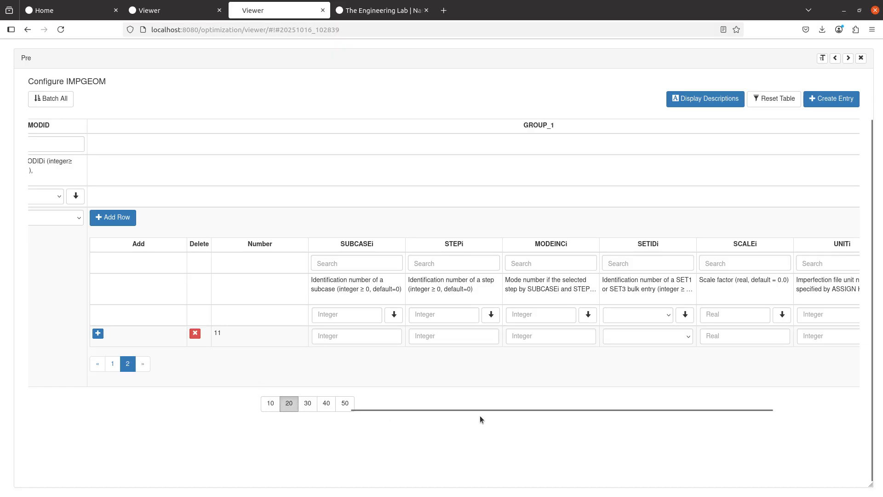
left_click_drag(476, 410, 645, 412)
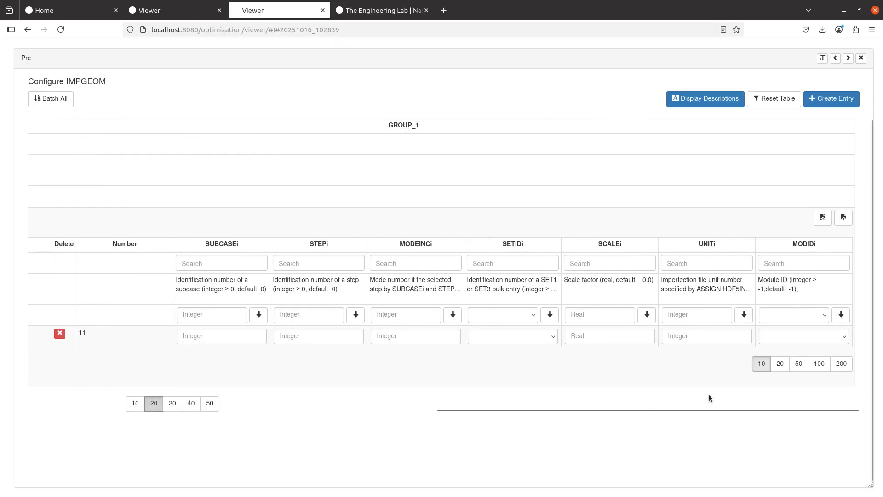
left_click(780, 364)
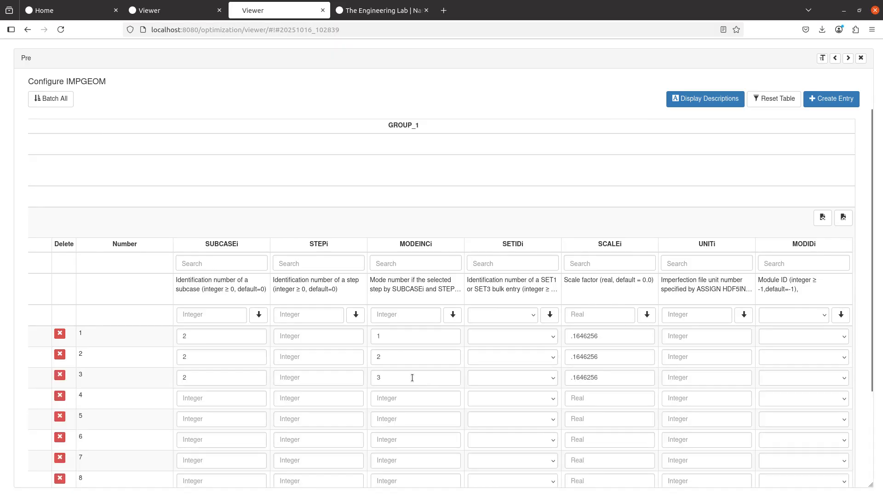
scroll(338, 344, "down", 3)
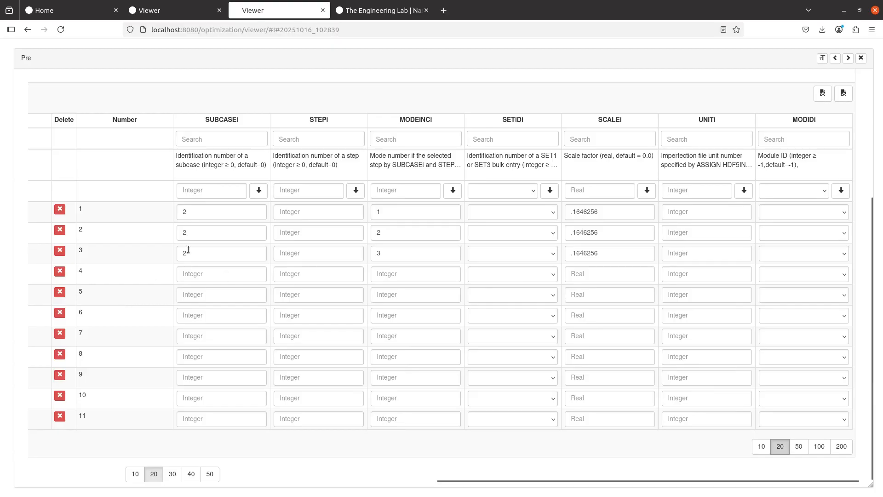
scroll(91, 306, "left", 2)
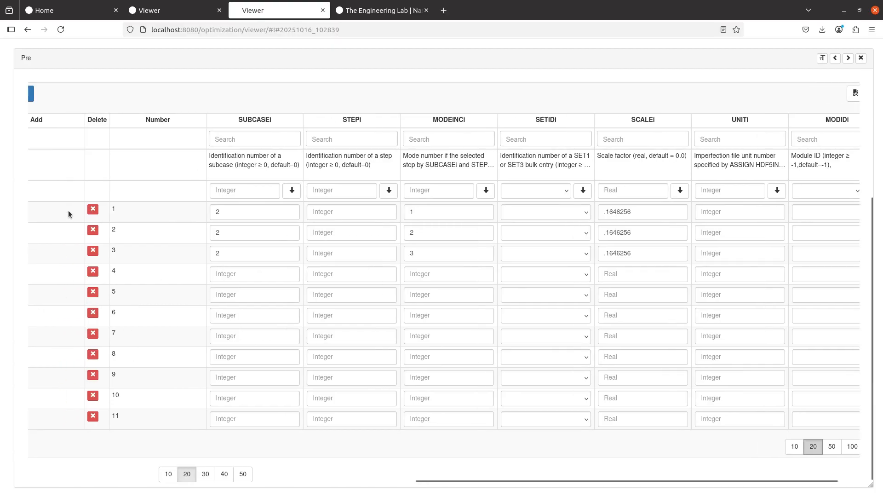
scroll(69, 212, "left", 3)
- Append further rows until the GROUP_1 table holds 16 rows
left_click(58, 100)
left_click(58, 100)
left_click(58, 100)
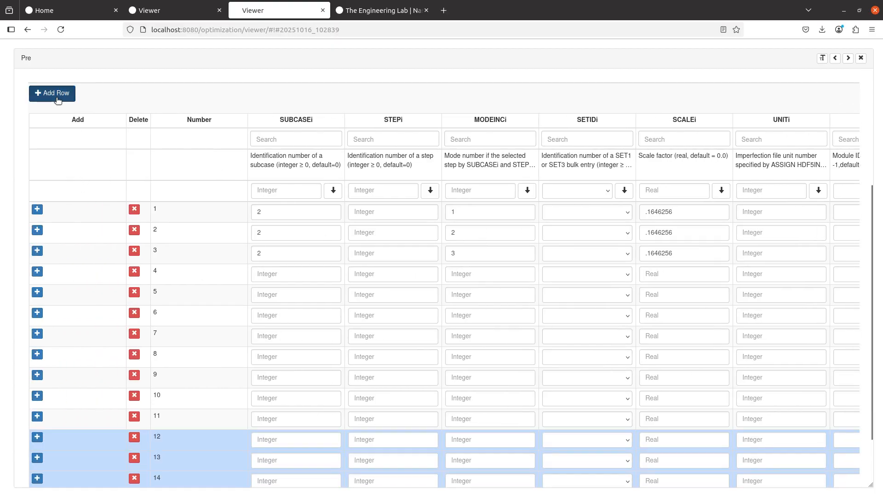
left_click(58, 101)
scroll(131, 349, "down", 1)
scroll(176, 457, "up", 2)
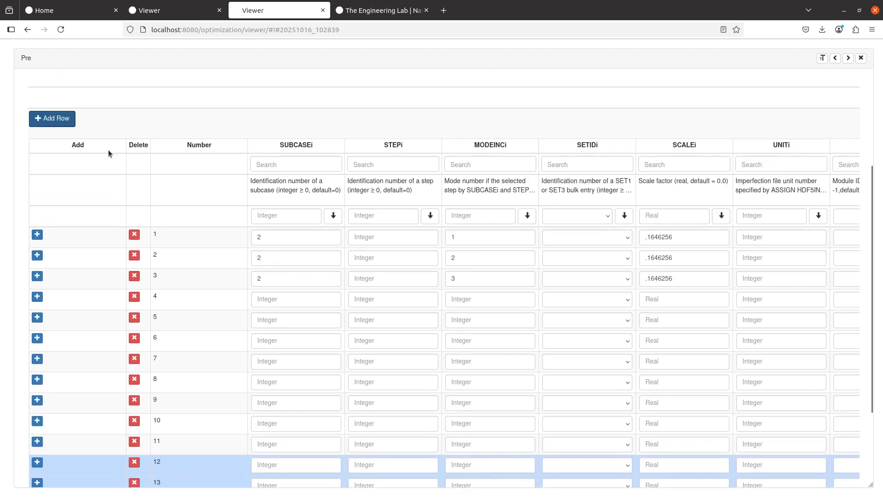
scroll(169, 406, "down", 3)
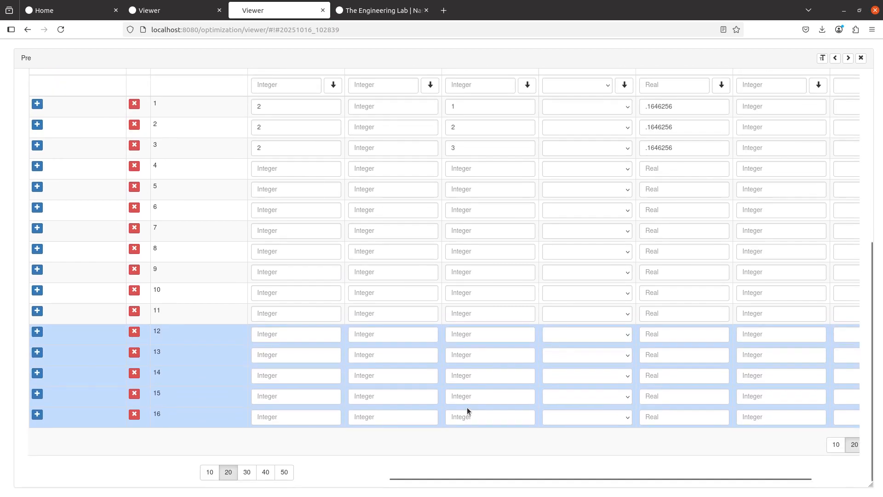
scroll(307, 366, "up", 2)
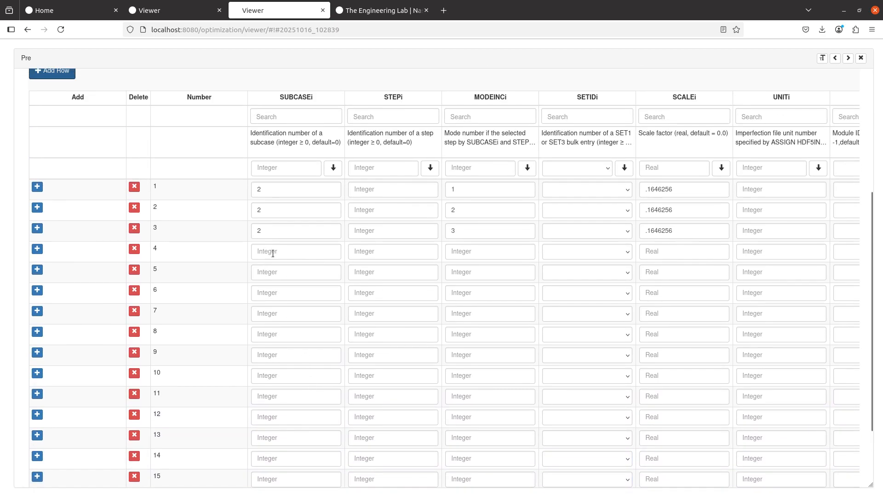
- Set SUBCASEi to 2 for every IMPGEOM row using the fill-all value
left_click(272, 253)
type("2")
left_click(274, 272)
type("2")
left_click(274, 294)
type("2")
left_click(274, 313)
type("2")
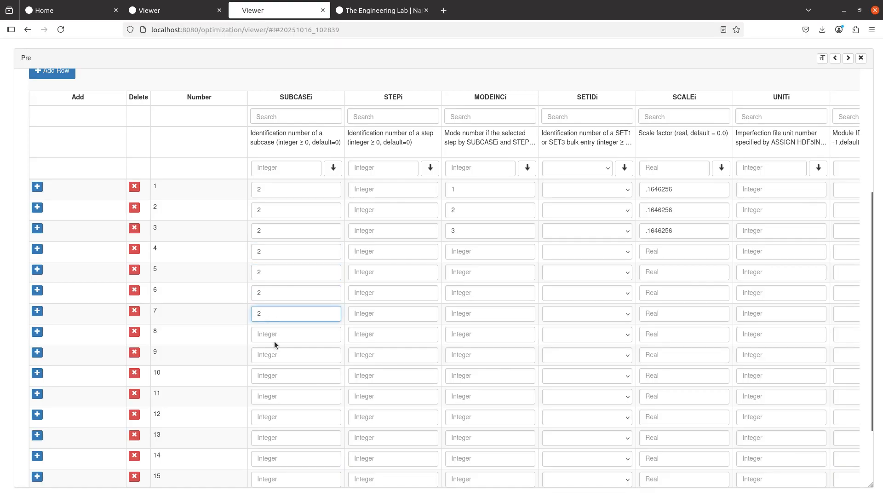
left_click(275, 339)
left_click(292, 166)
type("2")
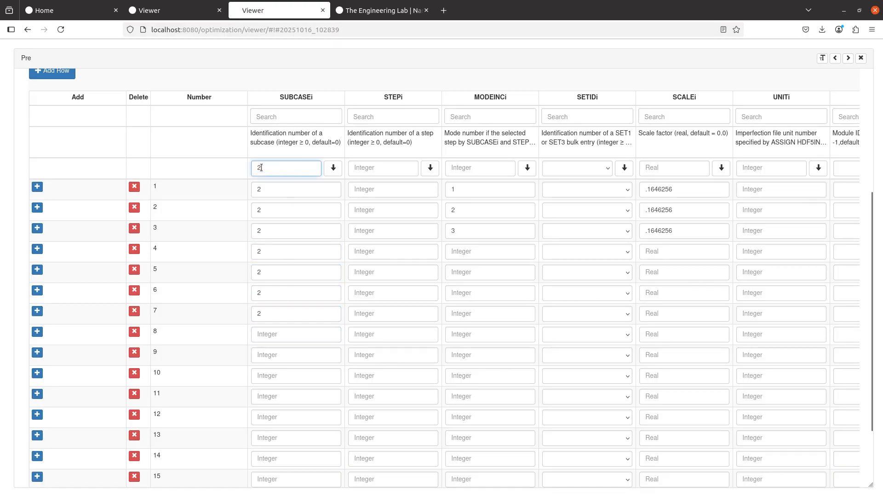
left_click(333, 168)
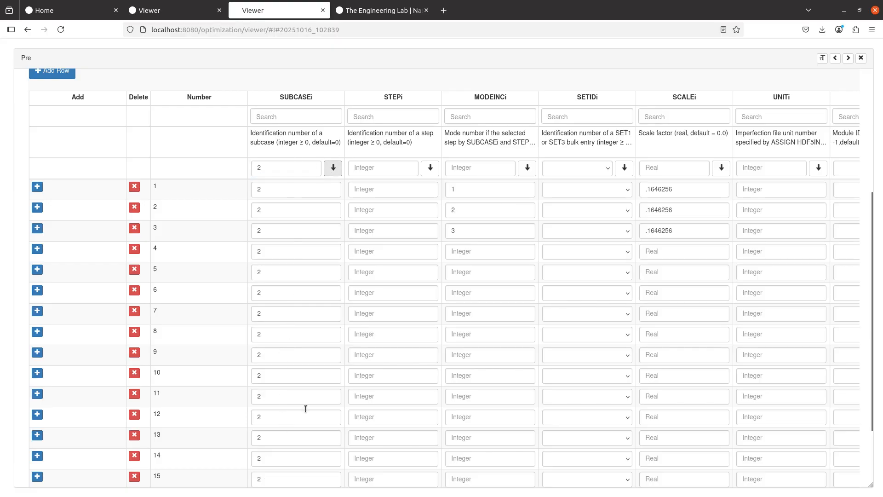
- Fill every row's SCALEi with .1646256 copied from row 1
triple_click(674, 189)
key("ctrl+c")
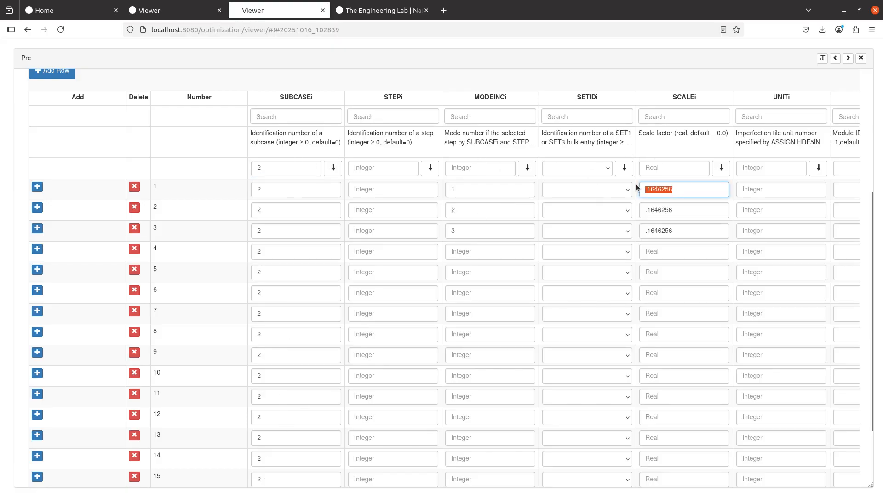
left_click(674, 167)
key("ctrl+v")
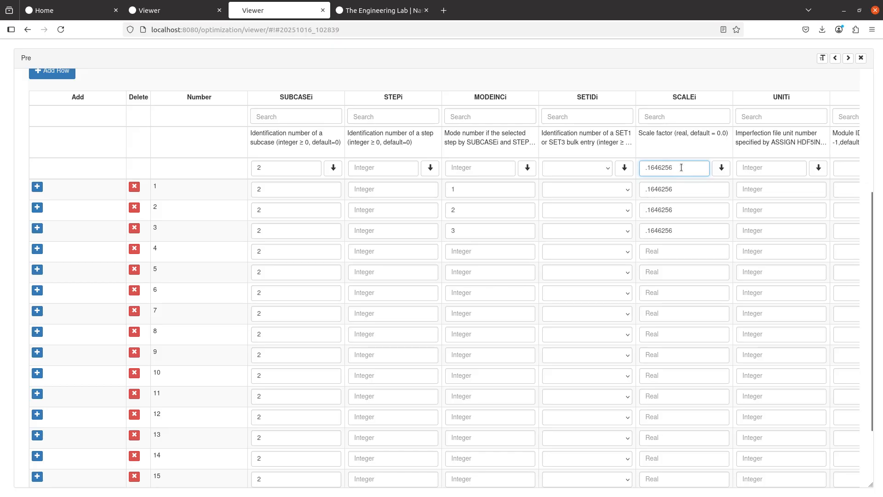
left_click(721, 167)
scroll(690, 179, "down", 1)
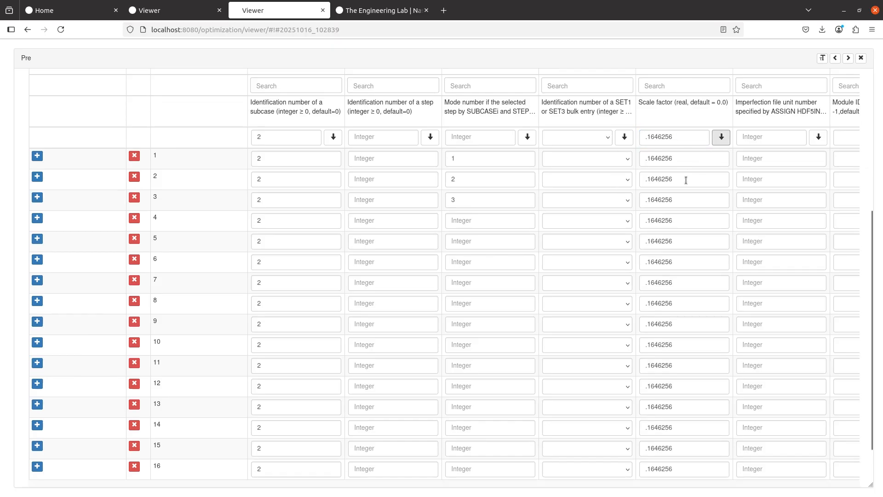
scroll(685, 180, "down", 2)
scroll(522, 348, "up", 3)
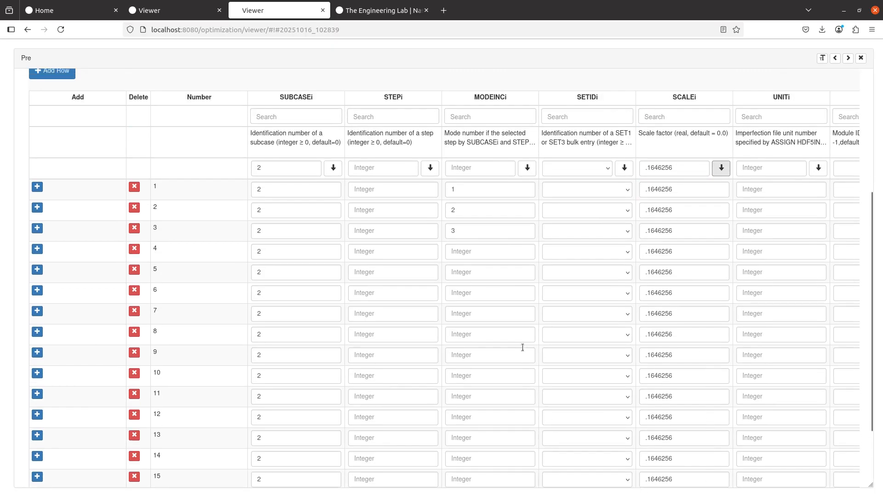
- Enter MODEINCi values 4 through 9 in rows 4–9
left_click(474, 251)
type("4")
left_click(473, 271)
type("5")
left_click(473, 292)
type("6")
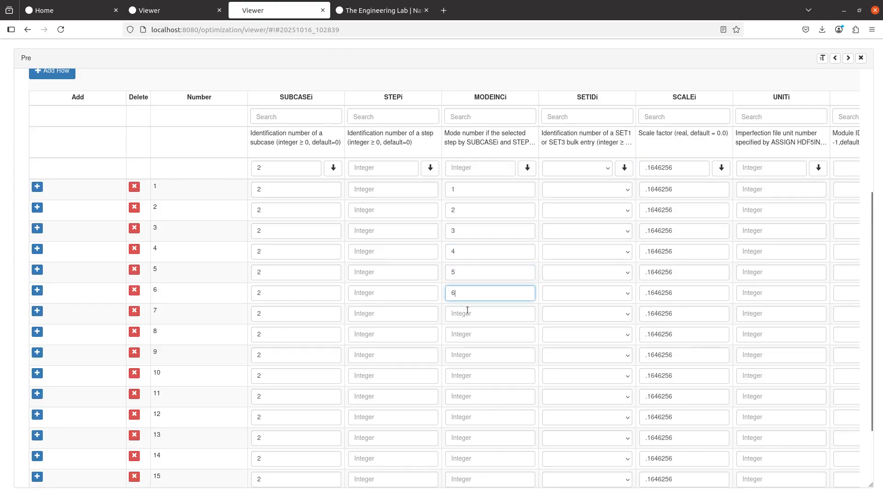
left_click(468, 312)
type("7")
left_click(466, 334)
type("8")
left_click(465, 355)
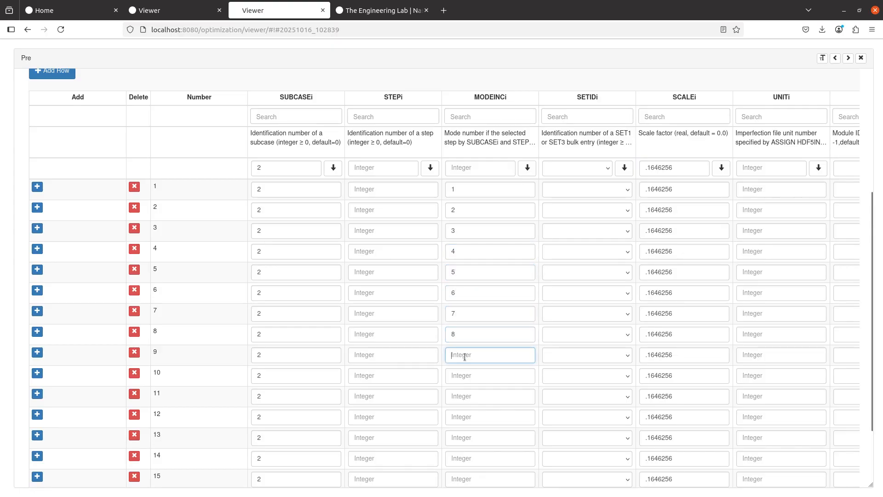
type("9")
- Enter MODEINCi values 10 through 16 in rows 10–16
left_click(463, 374)
type("10")
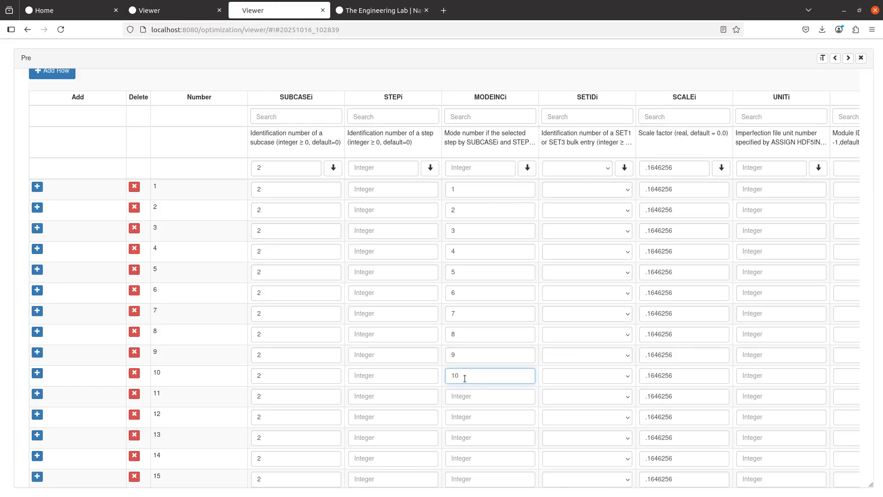
left_click(462, 395)
type("11")
left_click(462, 418)
type("12")
left_click(461, 438)
type("13")
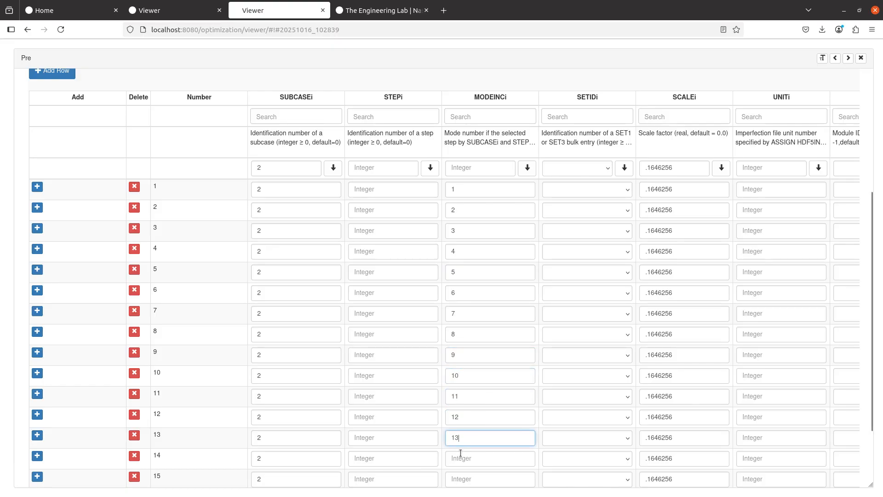
scroll(461, 453, "down", 3)
left_click(466, 373)
type("14")
left_click(460, 395)
type("15")
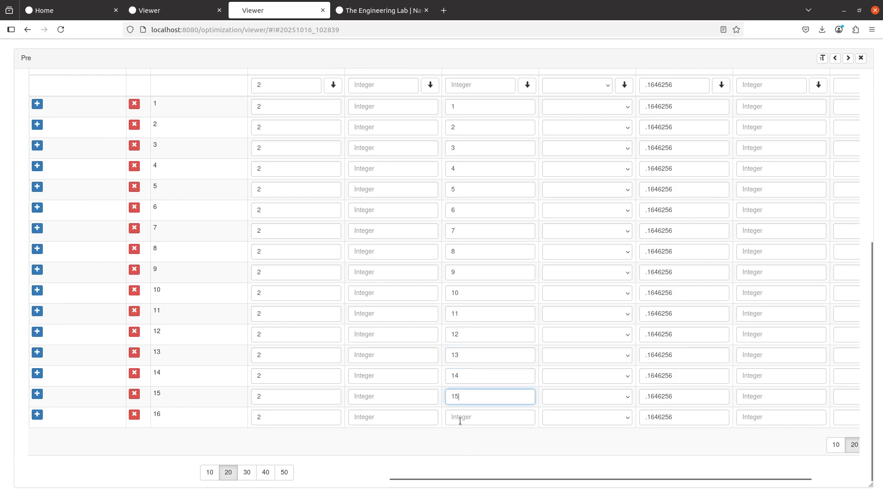
left_click(460, 416)
type("16")
left_click(547, 448)
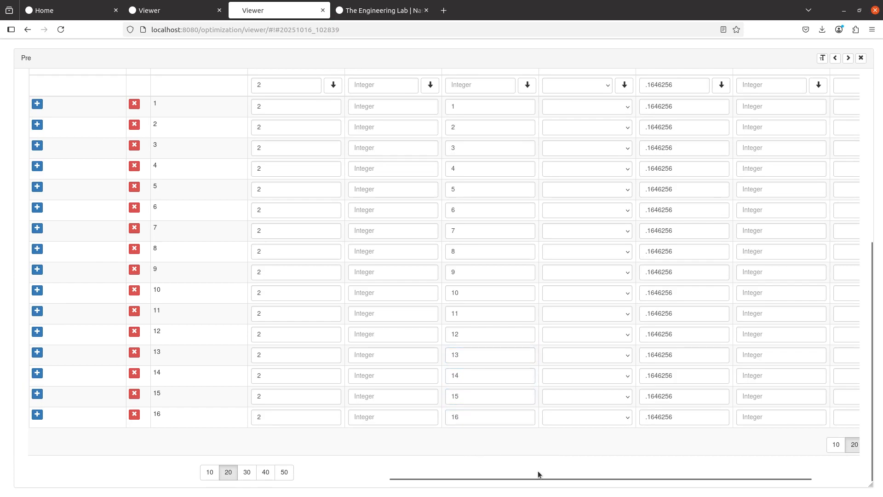
left_click_drag(537, 479, 584, 478)
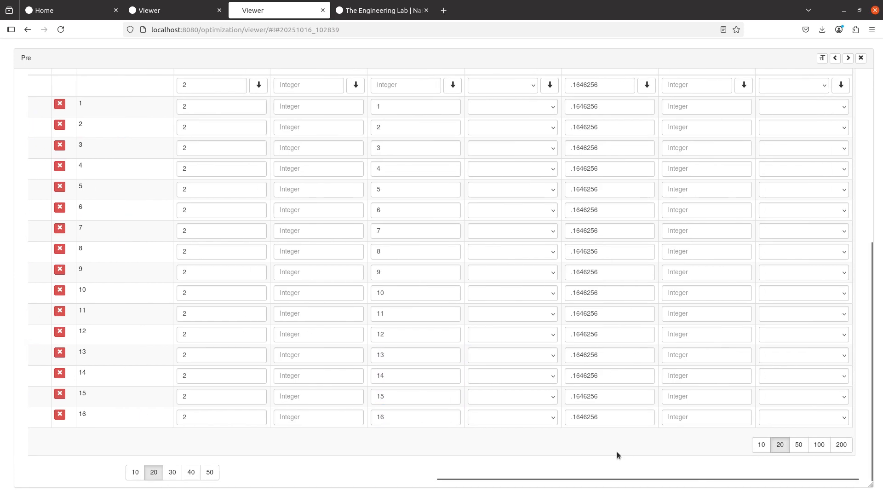
key("alt+Tab")
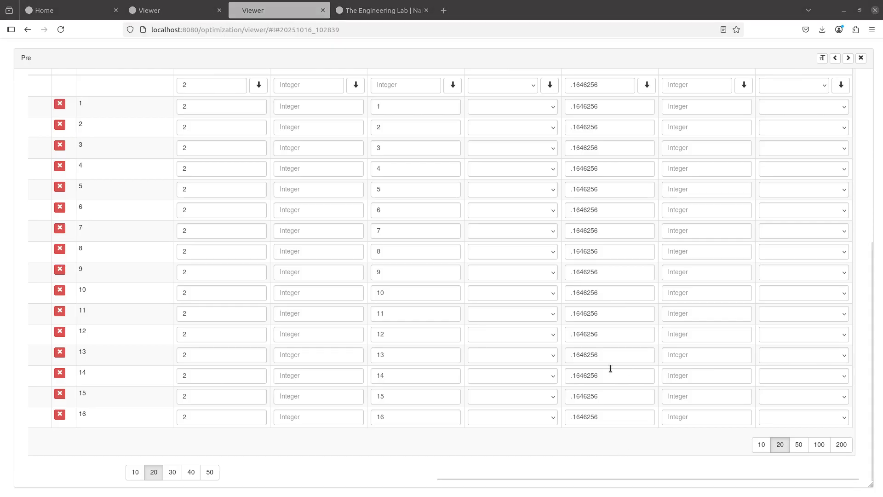
scroll(613, 383, "up", 3)
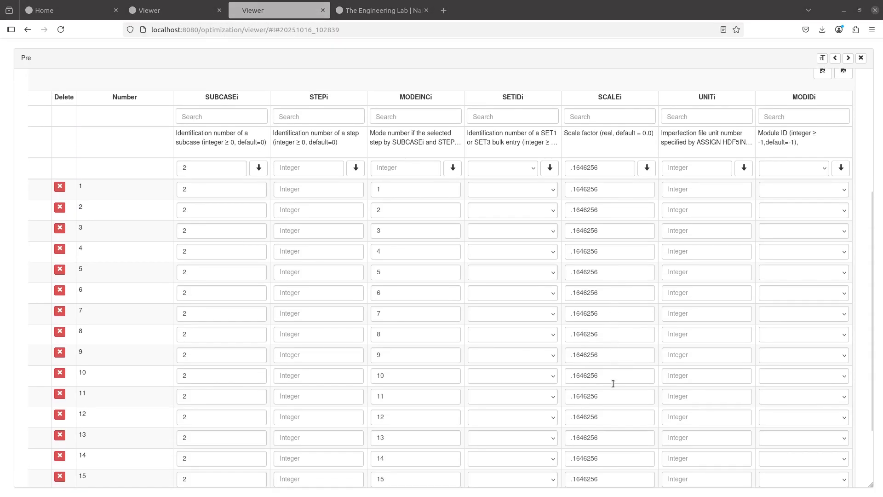
scroll(613, 383, "up", 4)
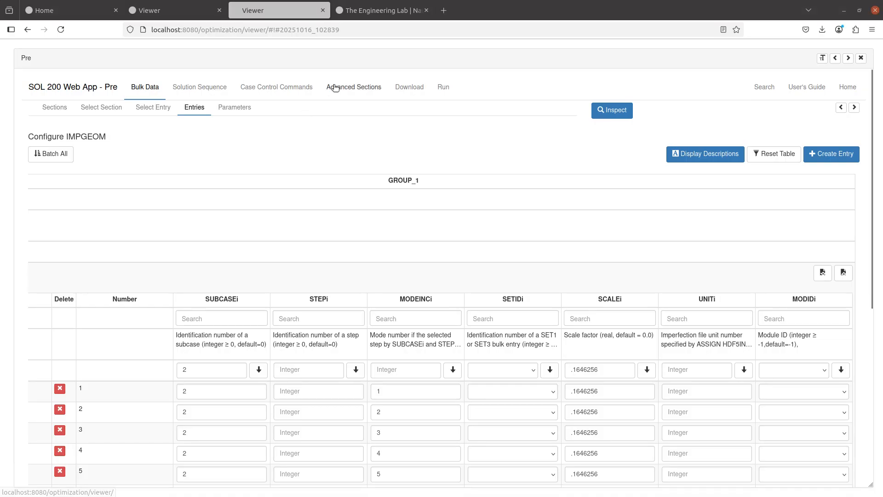
- Confirm the HDF5IN file assignment uses UNIT=31 in File Management Statements
left_click(350, 87)
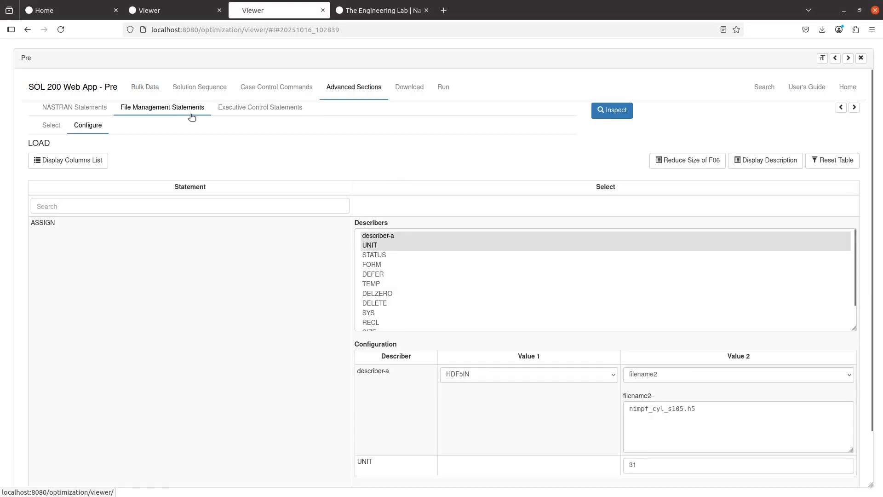
left_click(841, 107)
scroll(459, 296, "down", 1)
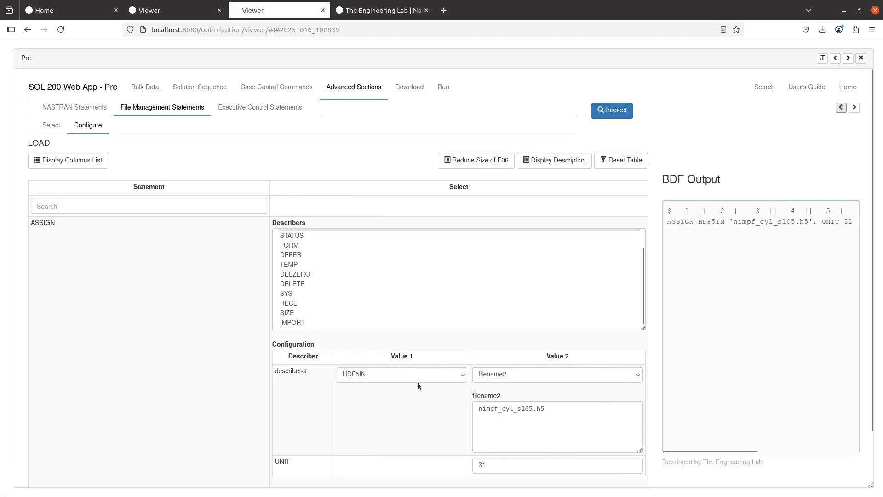
scroll(417, 380, "down", 1)
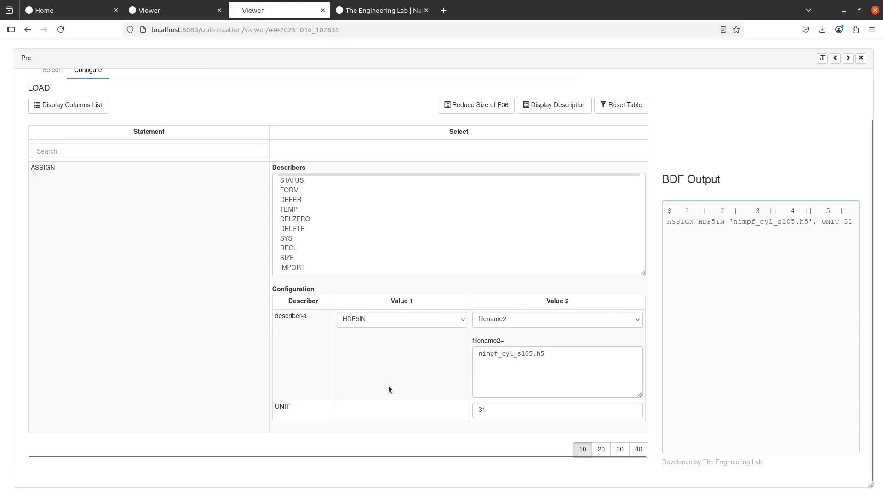
left_click(506, 410)
key("ctrl+a")
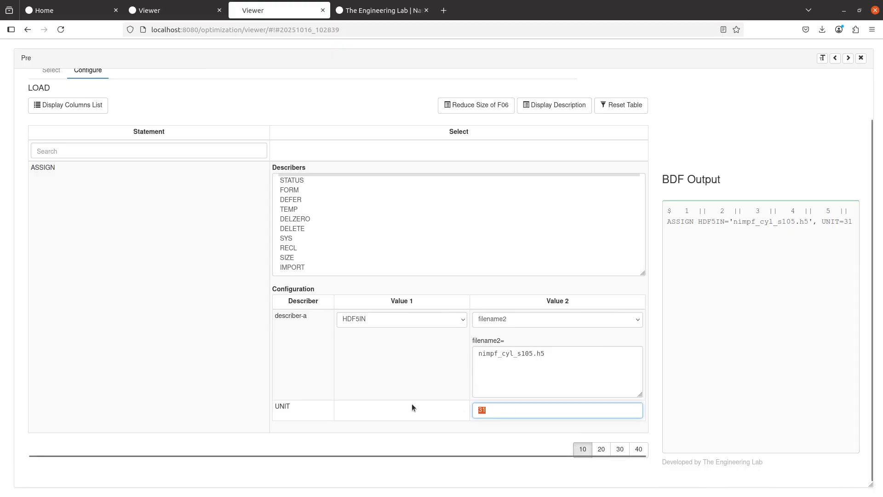
left_click(412, 403)
scroll(184, 258, "up", 1)
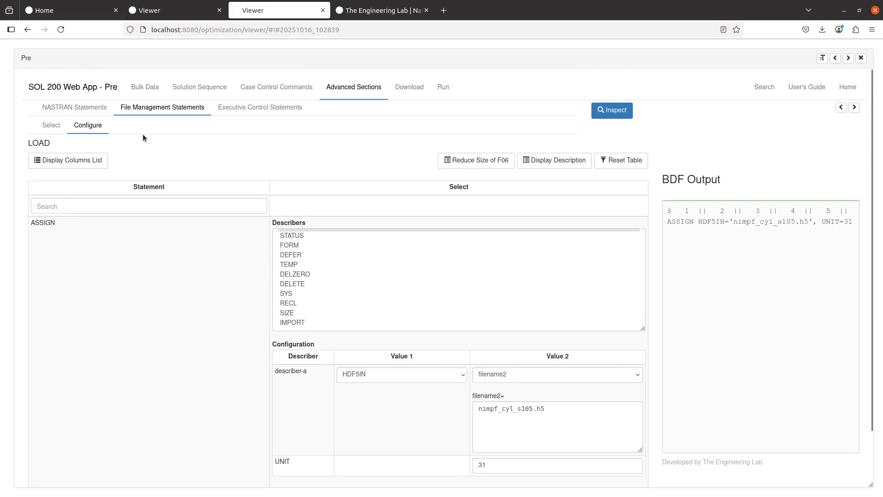
- Back in the IMPGEOM entries, enter UNITi 31 in the first five or six rows
left_click(147, 102)
scroll(266, 343, "down", 2)
scroll(267, 342, "down", 2)
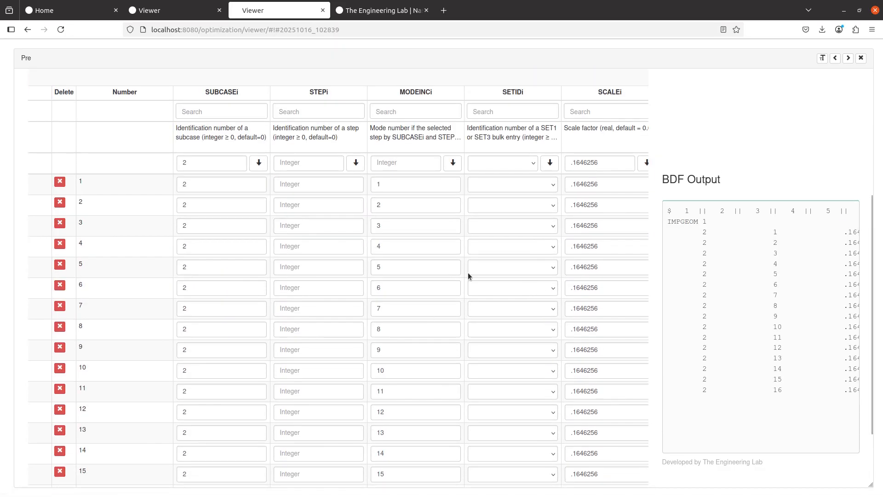
scroll(468, 270, "right", 3)
scroll(473, 257, "right", 1)
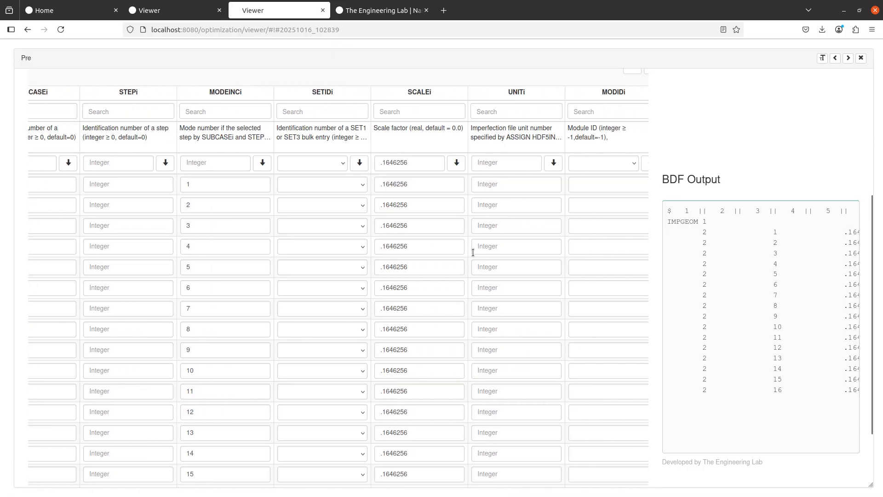
scroll(503, 238, "up", 1)
type("31")
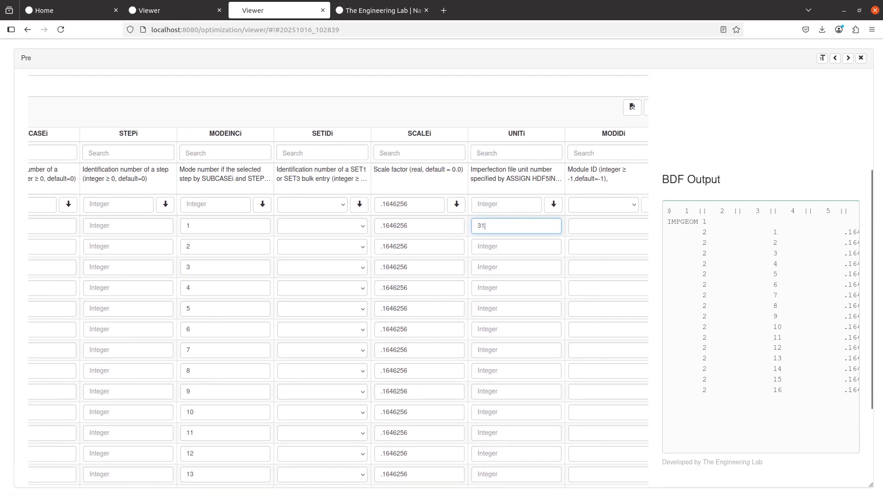
left_click(497, 247)
type("31")
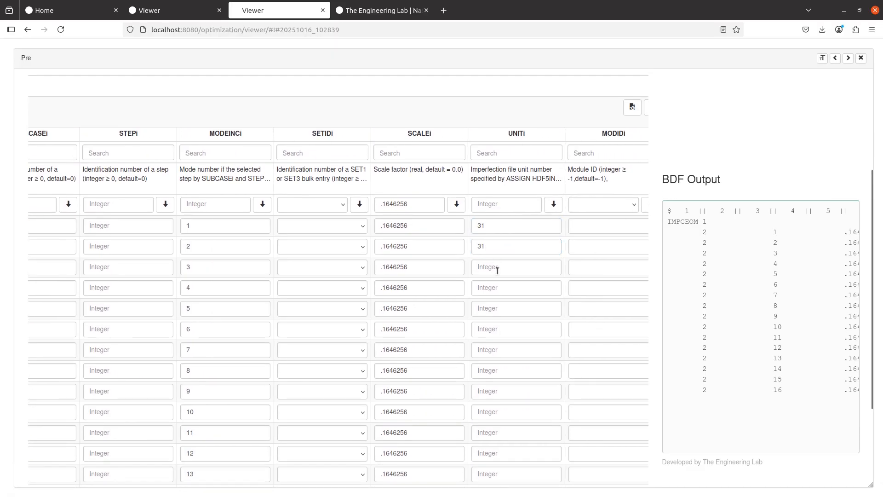
left_click(495, 268)
type("31")
left_click(494, 288)
type("31")
left_click(494, 309)
type("31")
left_click(499, 328)
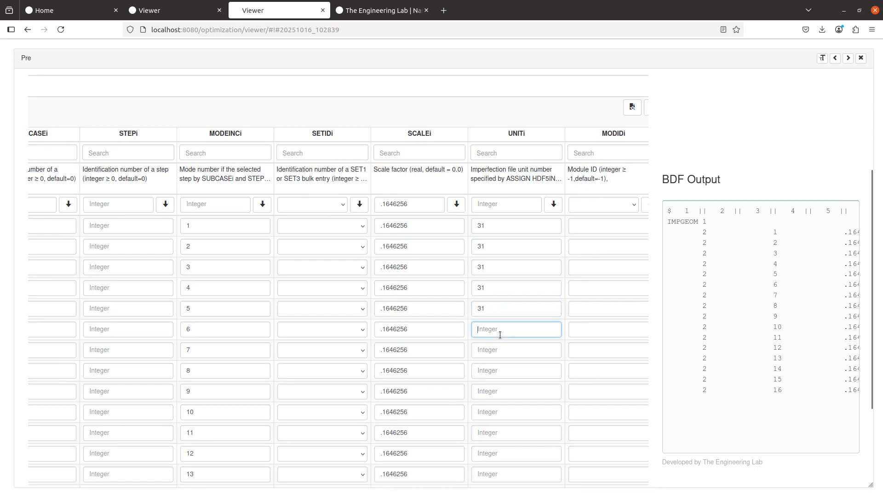
- Enter UNITi 31 in rows 7 through 12
scroll(499, 330, "down", 1)
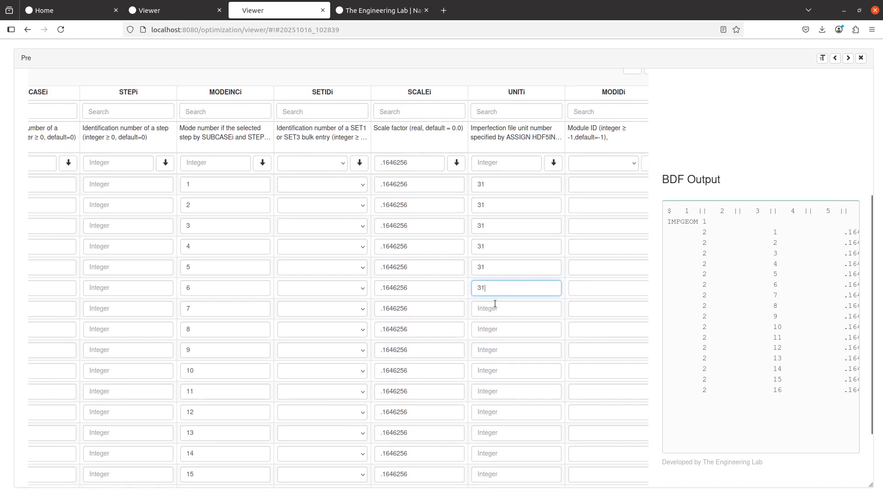
left_click(495, 304)
type("31")
left_click(491, 327)
type("31")
left_click(492, 348)
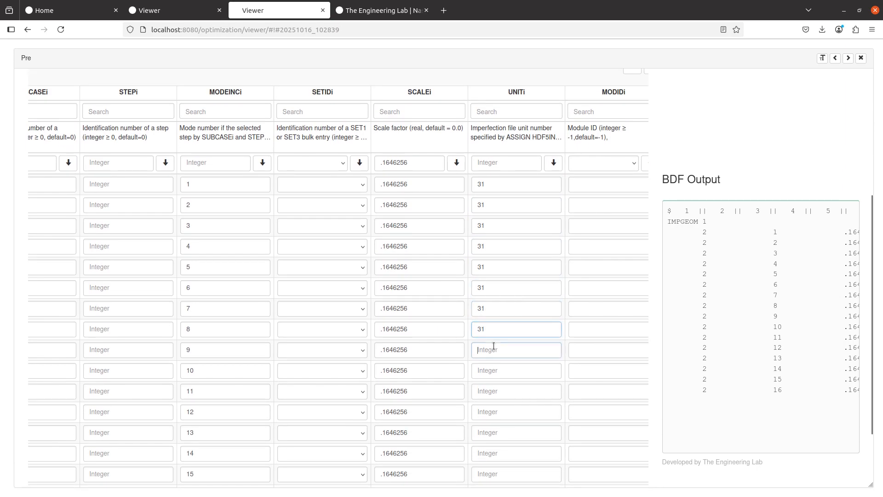
type("31")
scroll(480, 335, "down", 2)
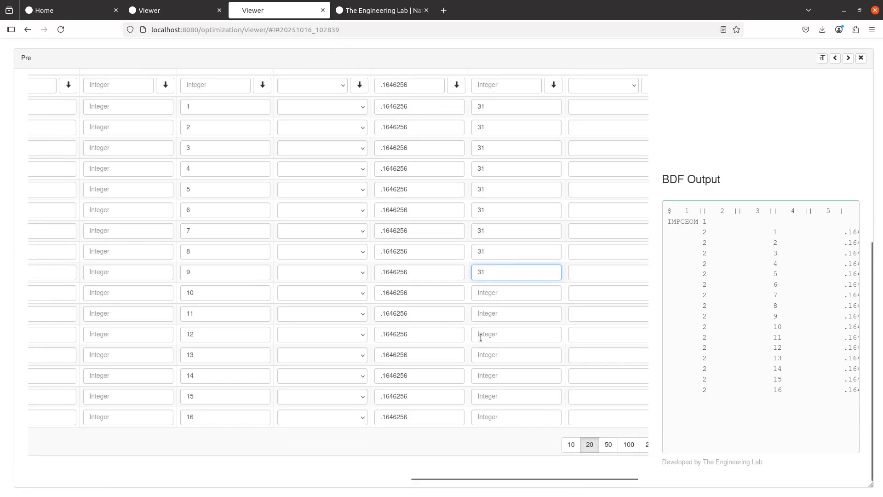
left_click(507, 292)
type("31")
left_click(505, 315)
type("31")
left_click(496, 335)
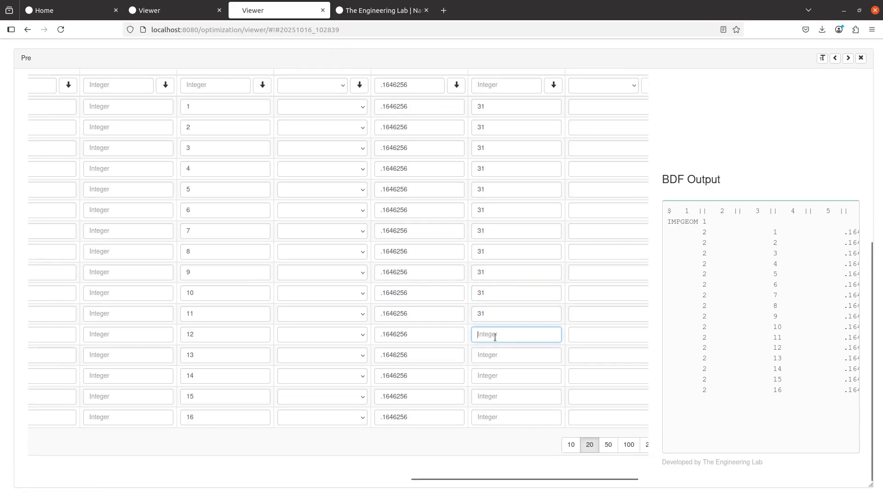
type("31")
left_click(495, 354)
type("31")
- Enter UNITi 31 in the remaining rows through row 16
left_click(493, 374)
type("31")
left_click(495, 395)
type("31")
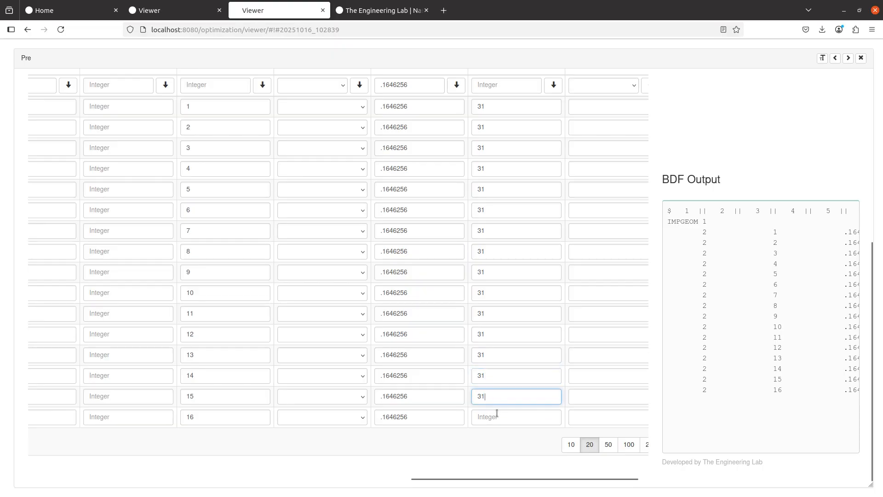
left_click(497, 418)
type("31")
scroll(446, 436, "up", 1)
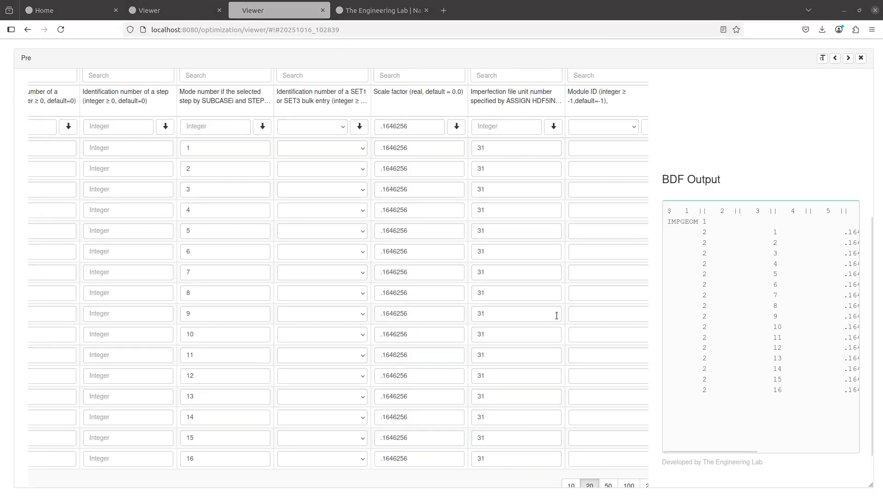
scroll(557, 315, "up", 5)
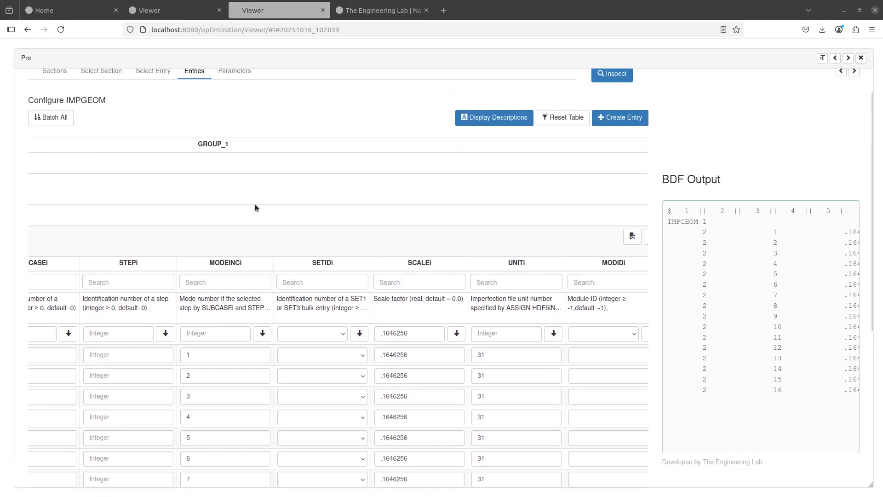
scroll(256, 205, "up", 1)
scroll(256, 205, "down", 2)
scroll(362, 255, "up", 2)
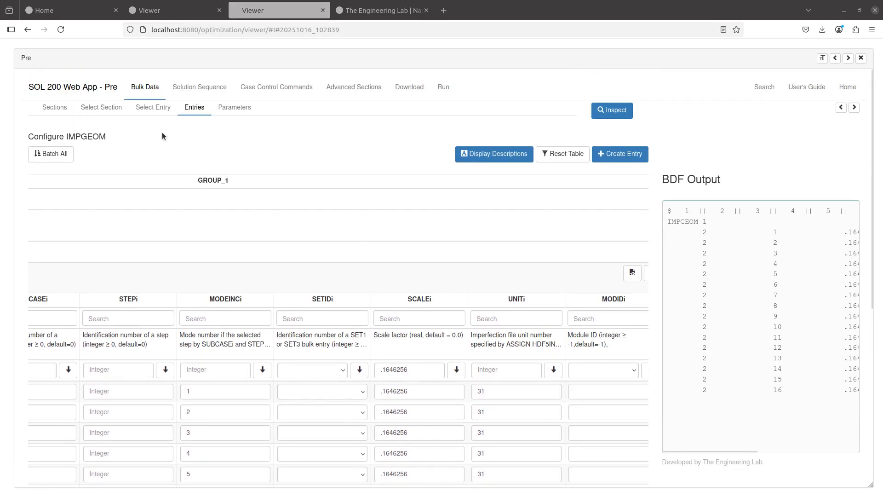
- Clear the entry name filter and list only the bulk data entries already in the model
left_click(159, 107)
left_click(620, 153)
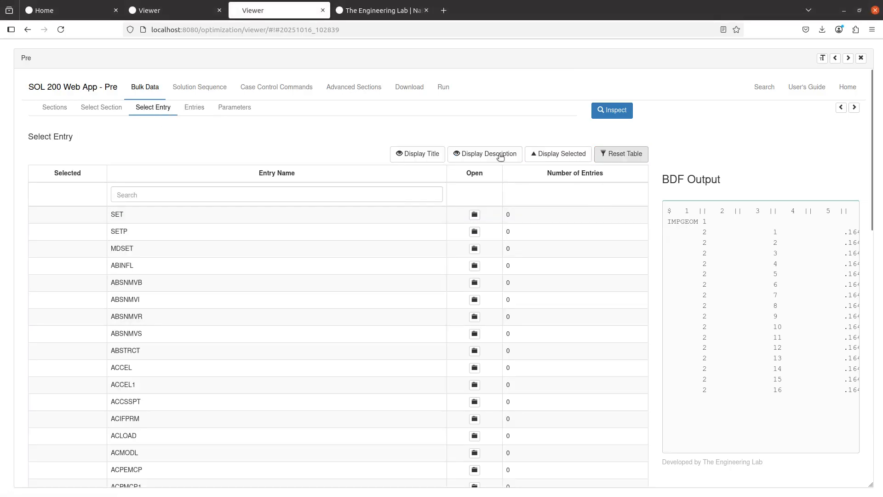
left_click(559, 154)
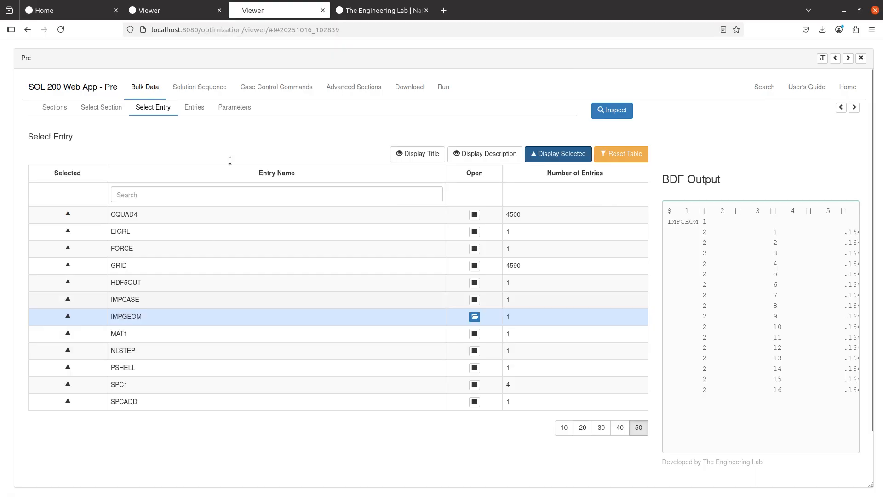
left_click(235, 109)
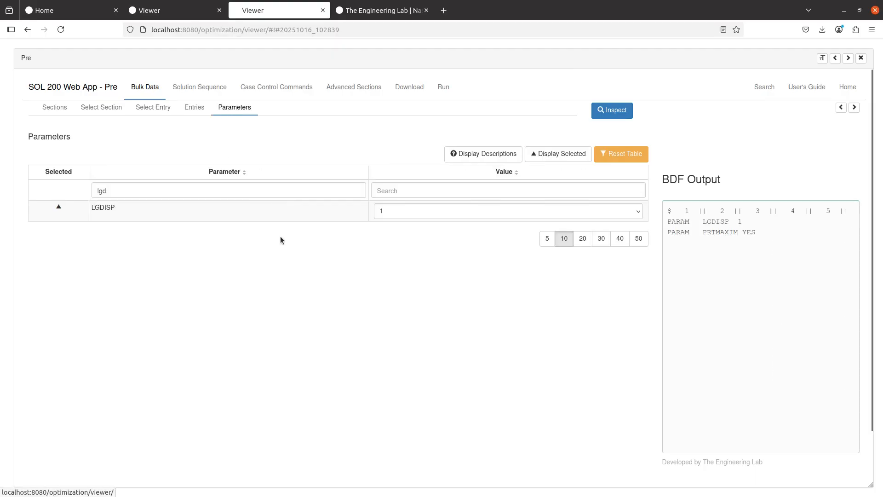
left_click(164, 106)
- Review the NLSTEP and IMPGEOM entry configurations
left_click(188, 349)
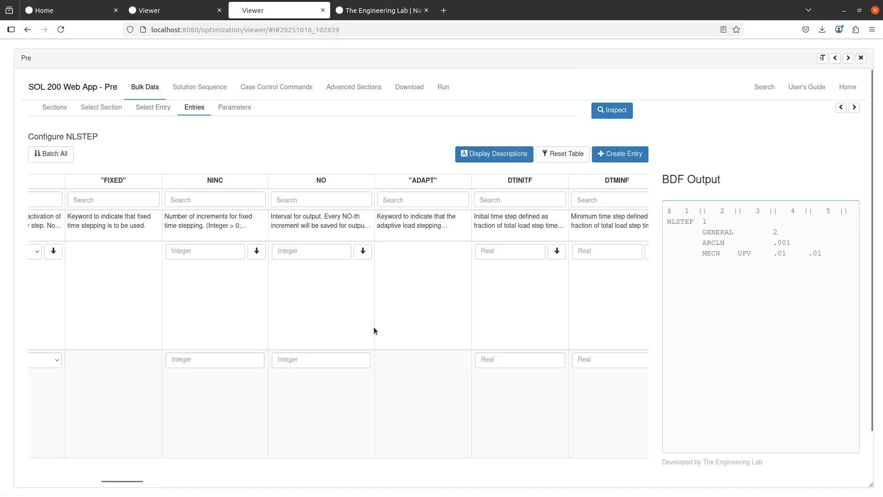
scroll(165, 163, "left", 1)
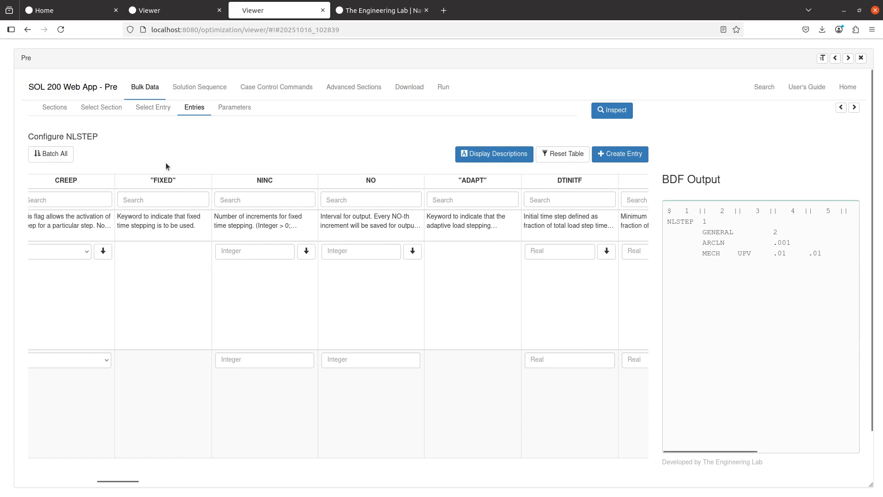
left_click(163, 109)
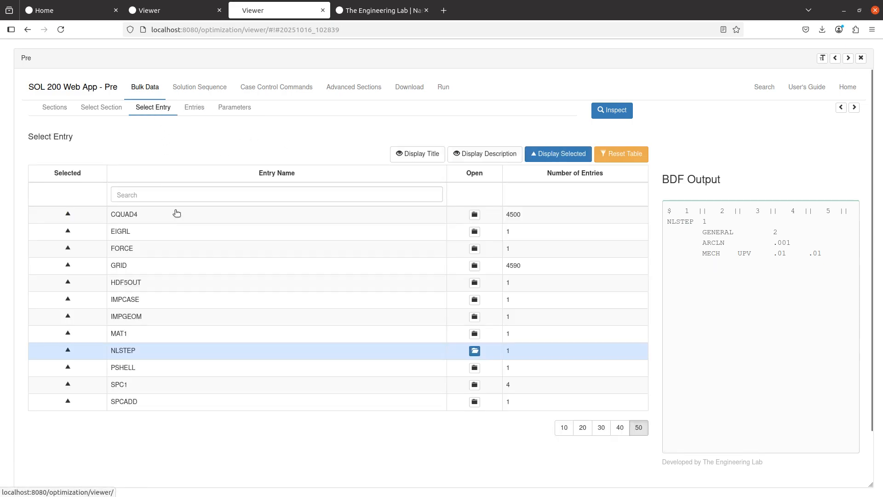
left_click(190, 321)
scroll(292, 344, "down", 5)
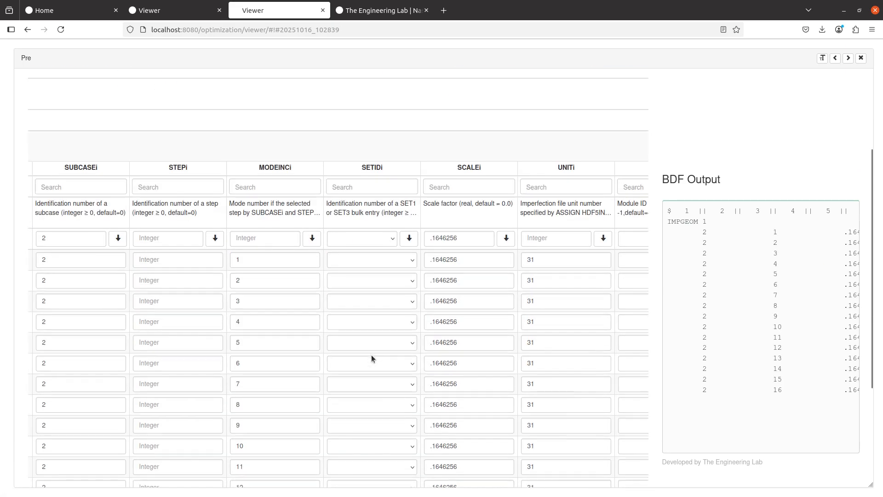
scroll(337, 343, "down", 1)
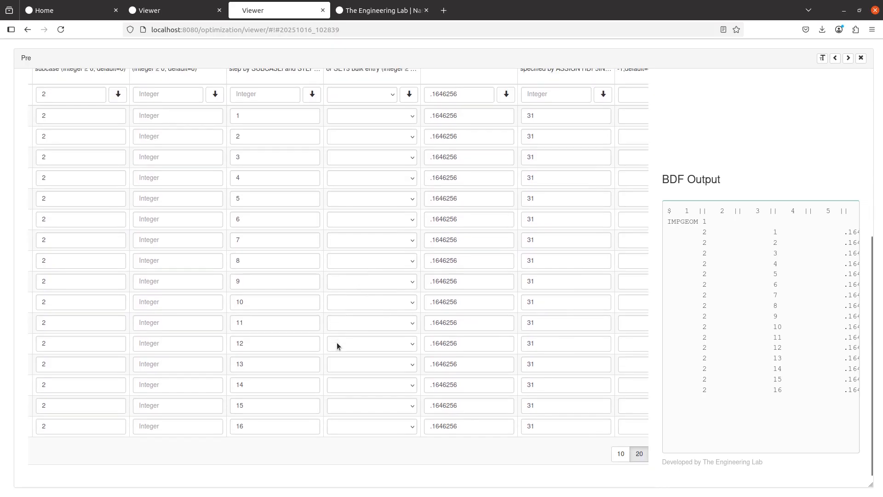
scroll(219, 165, "up", 6)
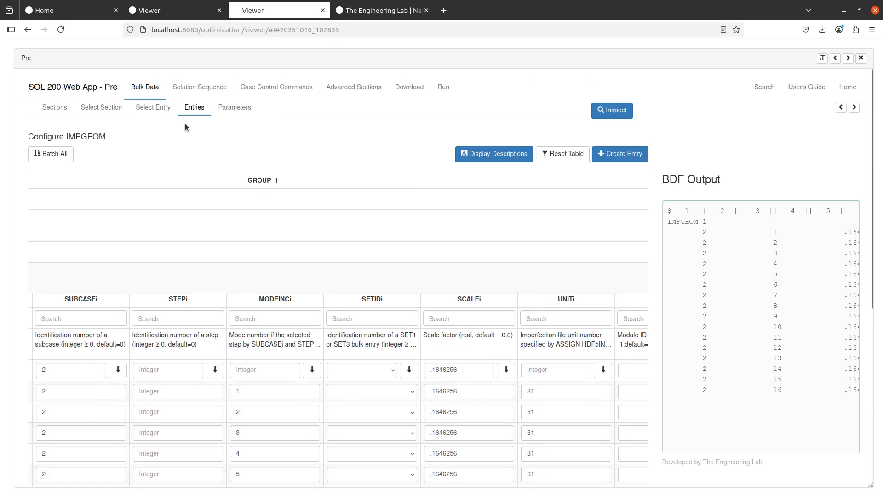
- Review the IMPCASE entry, then show the case control commands with IMPERFECT=1
left_click(153, 107)
left_click(168, 304)
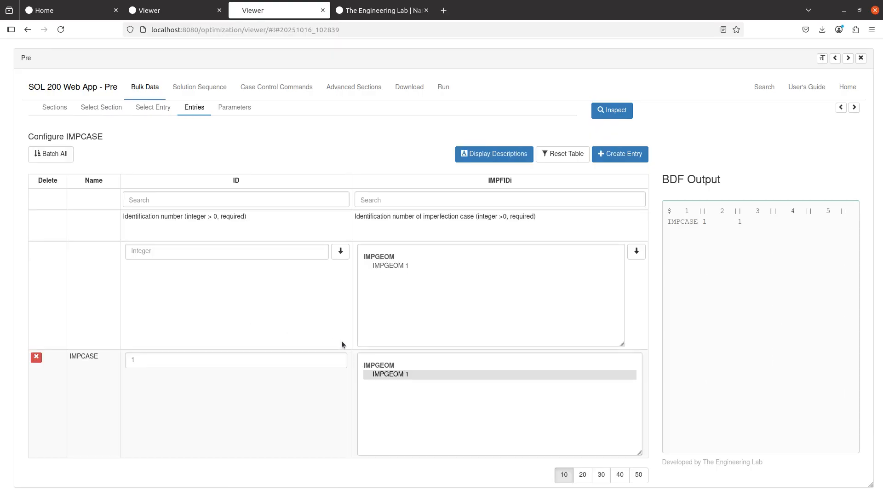
left_click(273, 88)
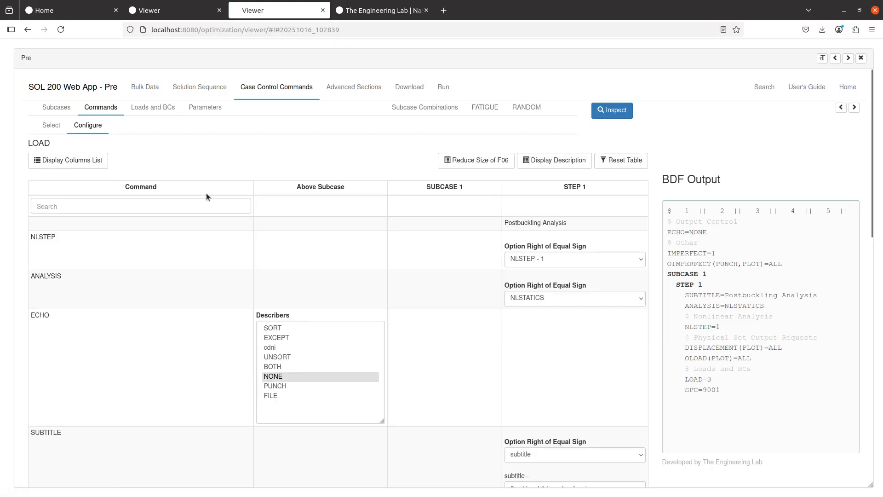
- Inspect the postbuckling subcase and its commands, then view the full SOL 400 BDF on Download
left_click(56, 108)
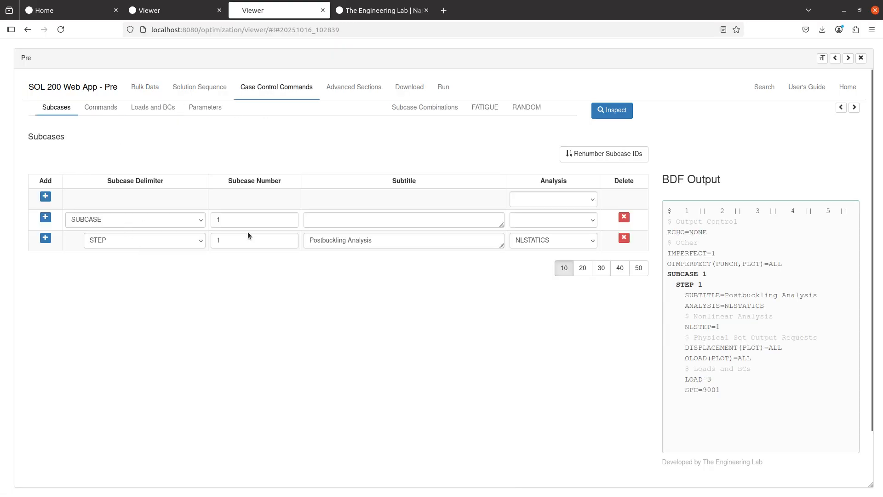
left_click(109, 111)
scroll(222, 198, "down", 5)
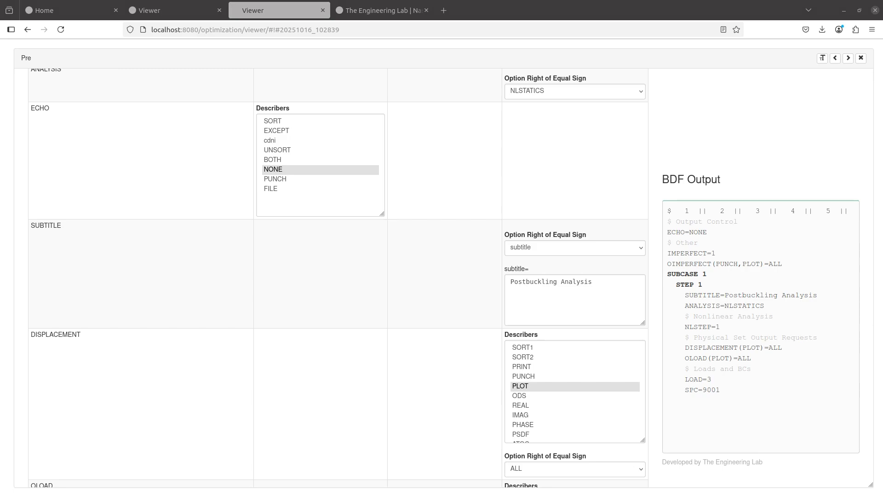
left_click(434, 311)
scroll(434, 311, "up", 5)
left_click(408, 90)
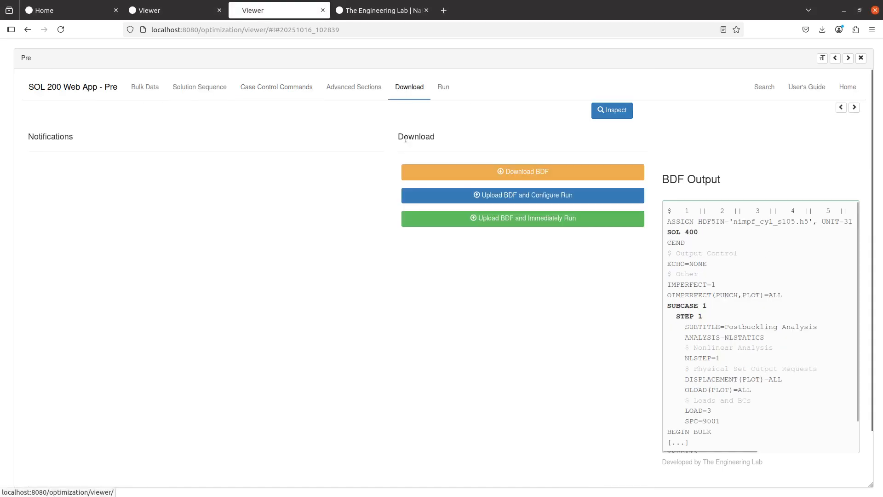
- Upload and run the BDF in MSC Nastran, then plot model.sts over increments 0–6
left_click(489, 219)
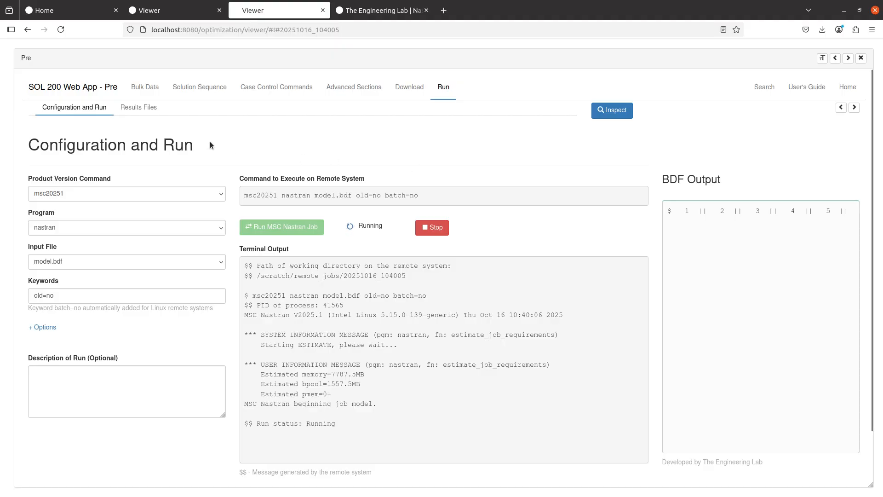
left_click(140, 108)
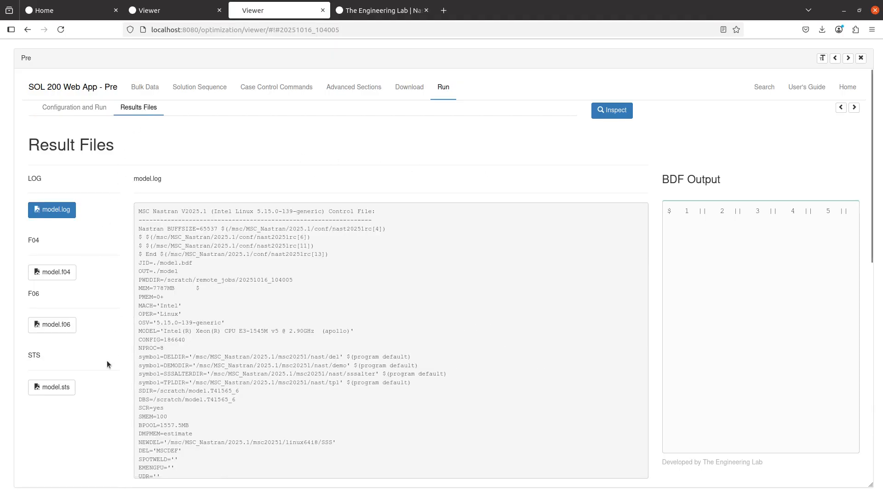
scroll(56, 430, "down", 3)
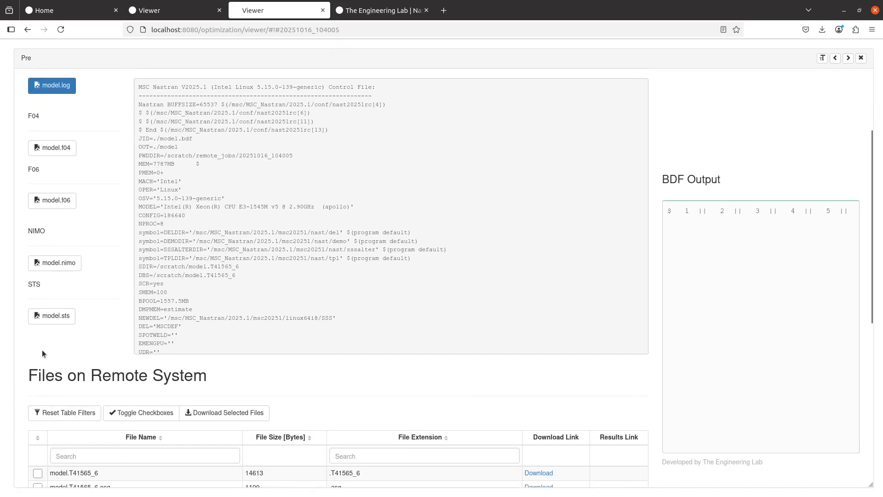
left_click(42, 322)
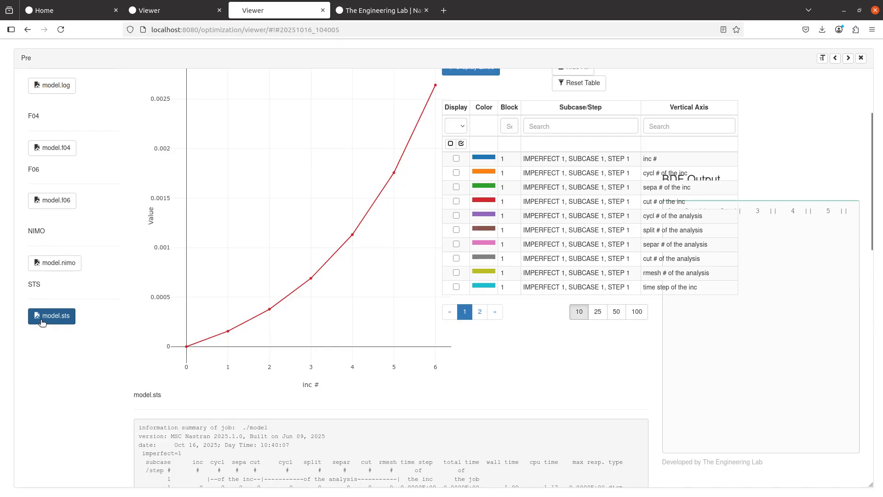
- Collapse the BDF Output panel, show page 2 of the series, and follow max resp. to increment 30
scroll(133, 385, "up", 3)
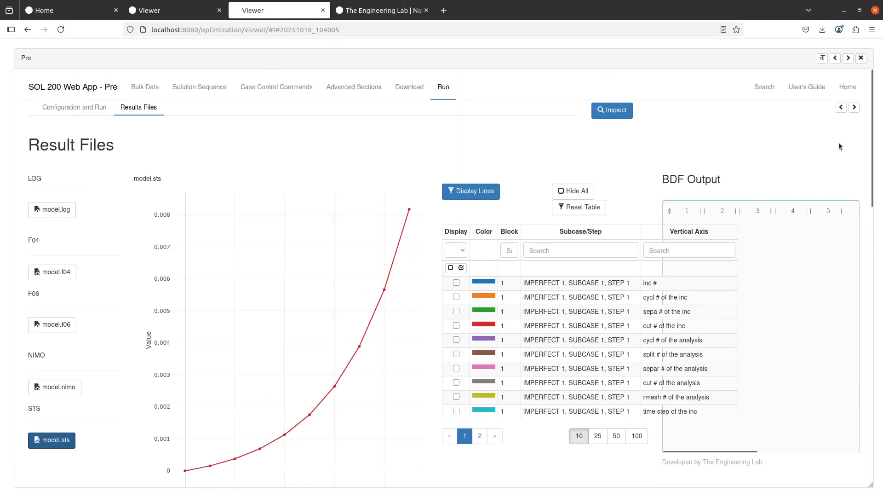
left_click(854, 107)
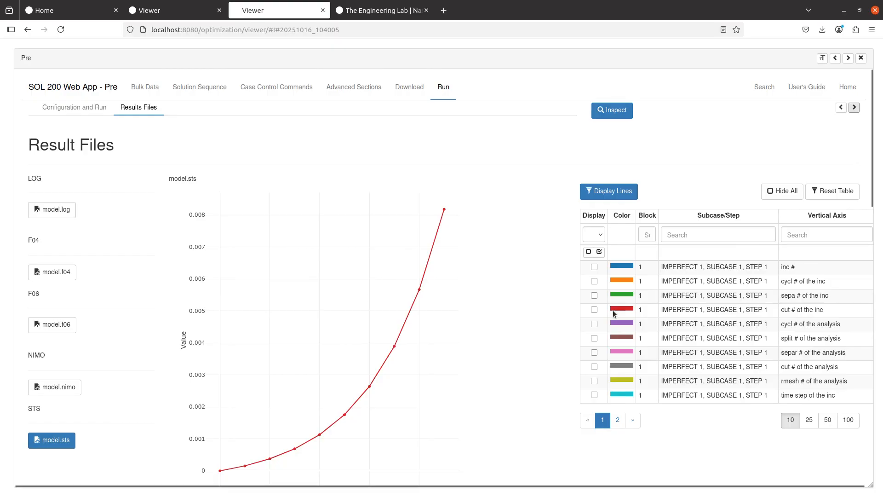
left_click(617, 420)
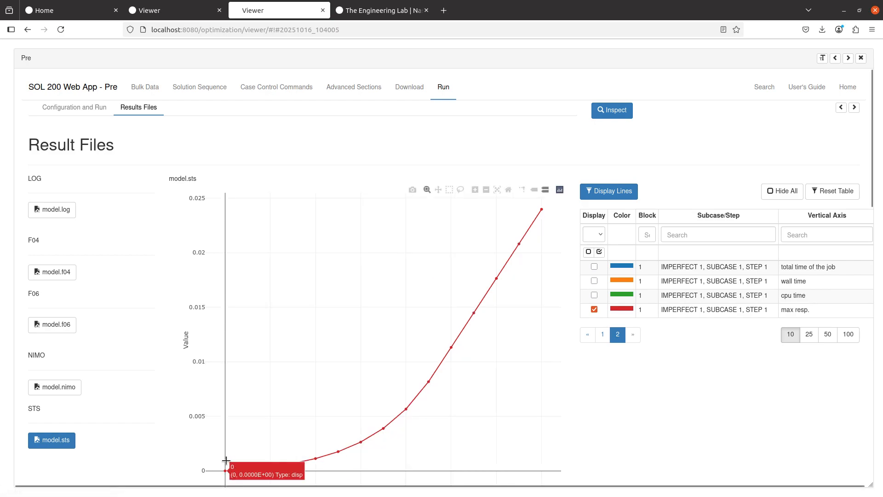
scroll(248, 459, "down", 1)
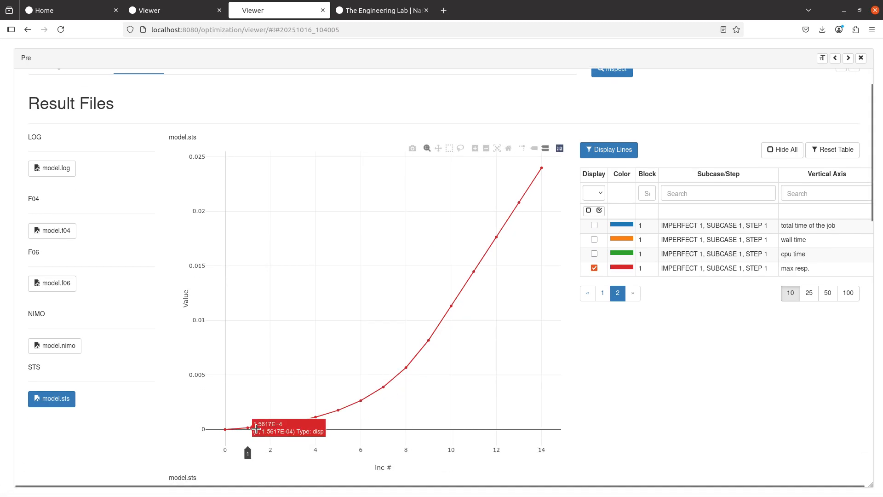
mouse_move(247, 428)
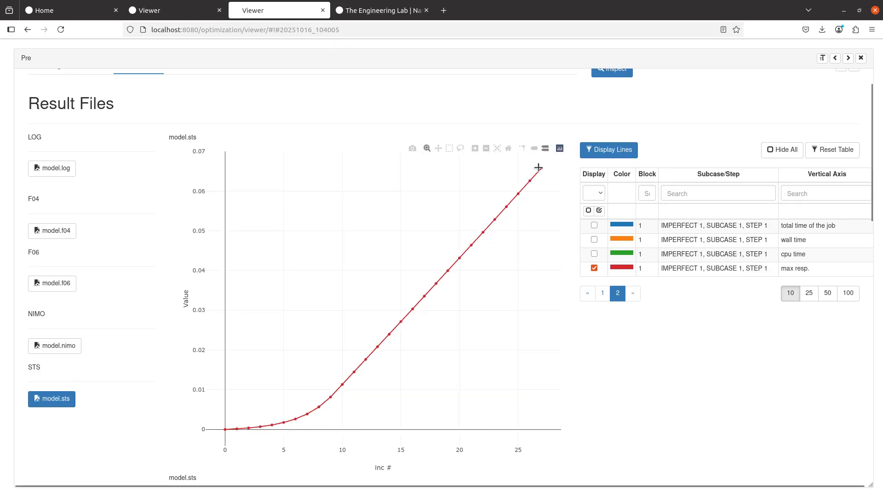
mouse_move(541, 171)
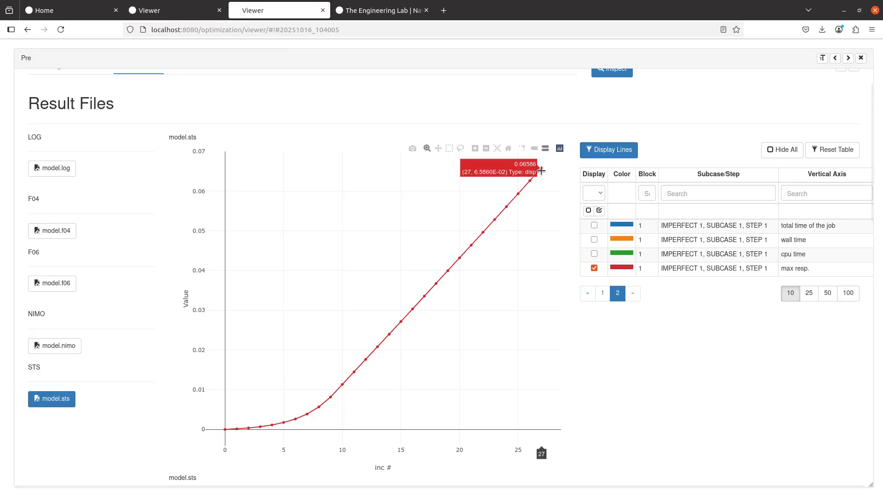
- Bring up the Nastran manual at Imperfection Modeling, page 684
mouse_move(170, 9)
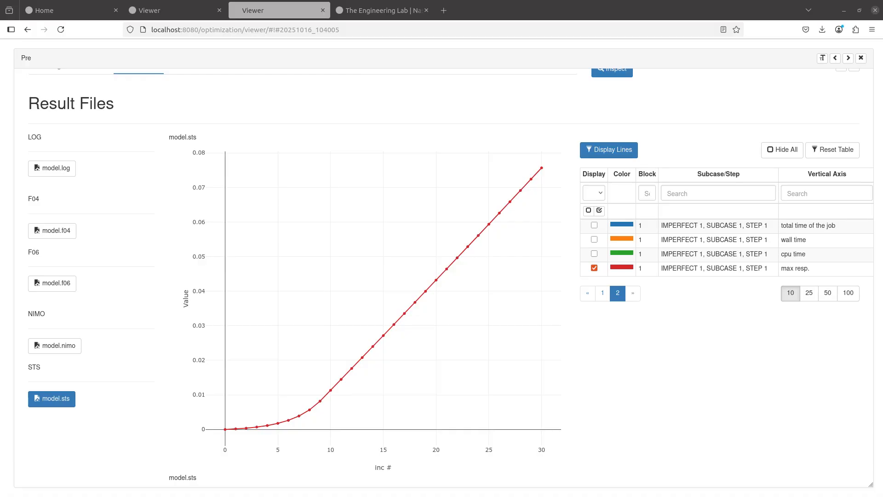
left_click_drag(816, 134, 397, 1)
scroll(225, 257, "up", 5)
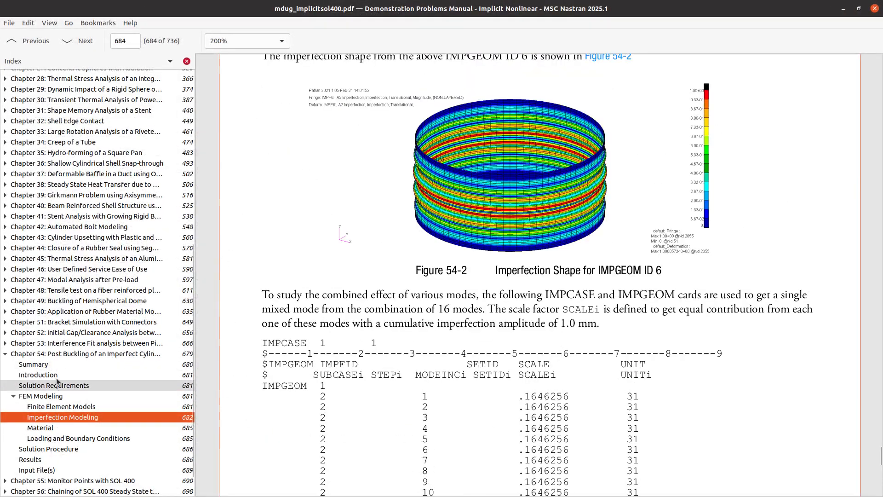
- Jump to Chapter 54's Summary table on page 680 and highlight the cylinder height 300
left_click(57, 353)
scroll(436, 345, "down", 15)
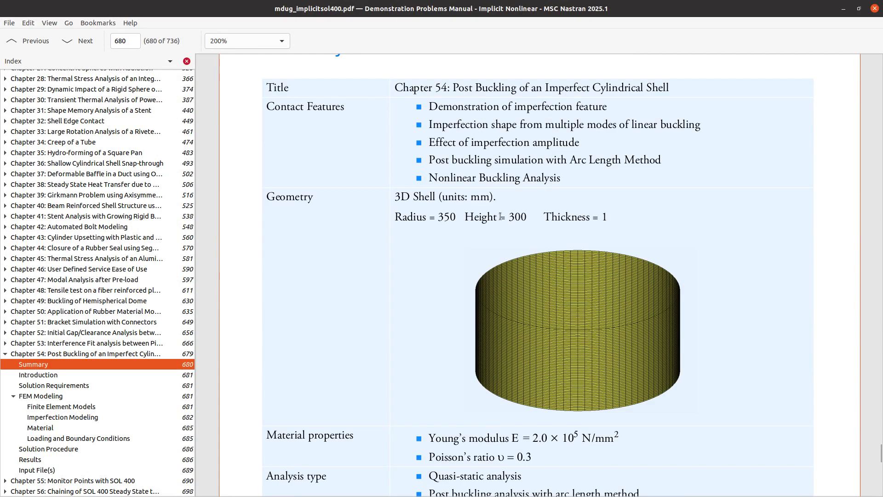
left_click_drag(509, 216, 524, 214)
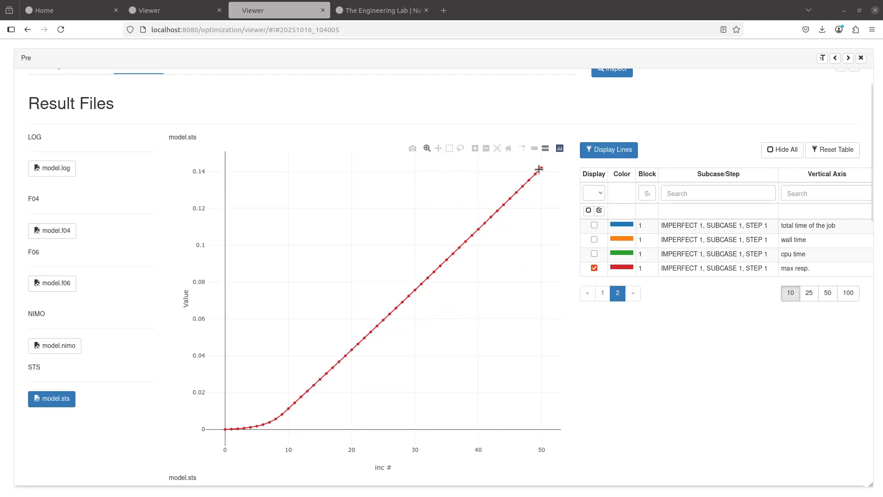
- Check the max resp. curve rising to roughly 0.14 at increment 50
mouse_move(539, 169)
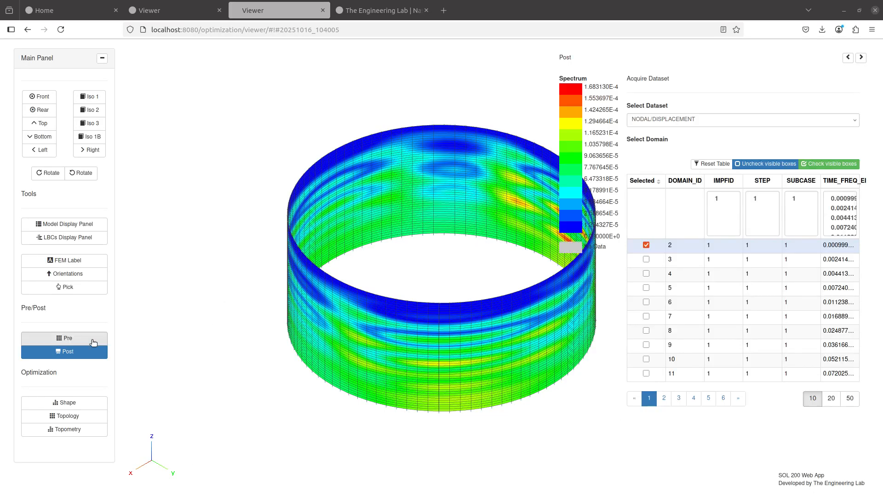
- Replot model.sts from Pre result files, now reaching increment 59 at about 0.171
left_click(65, 337)
left_click(38, 416)
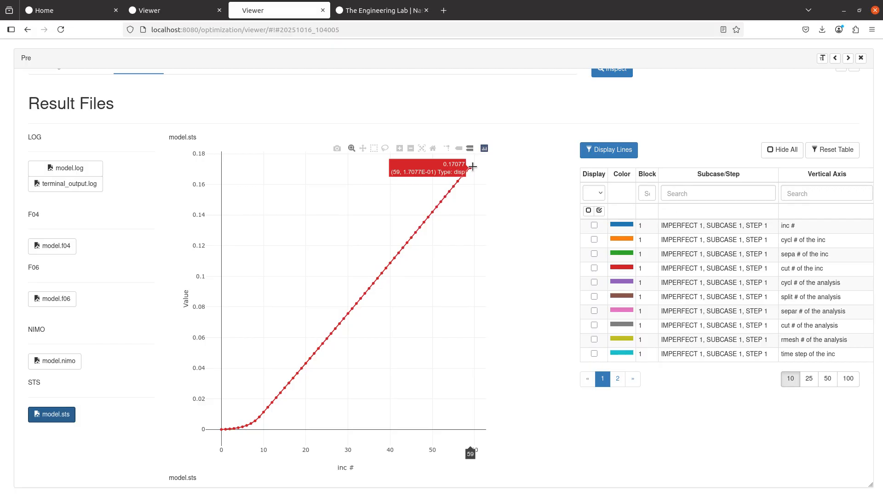
- Plot the model.nimo load-step data and box-zoom onto the curve's final point
left_click(66, 364)
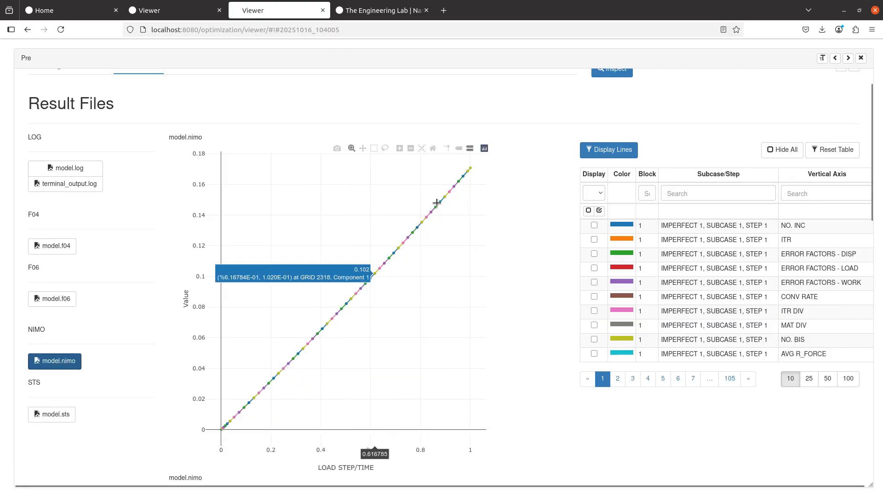
left_click(52, 414)
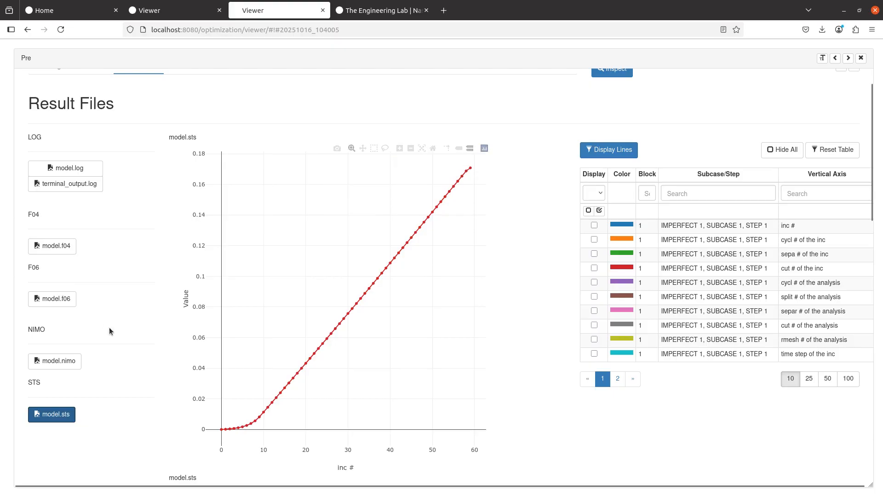
left_click(46, 362)
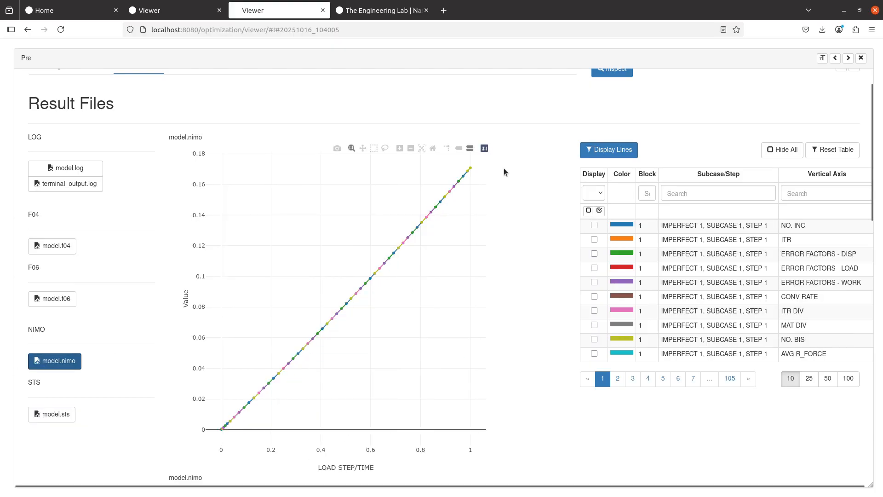
left_click_drag(458, 157, 482, 179)
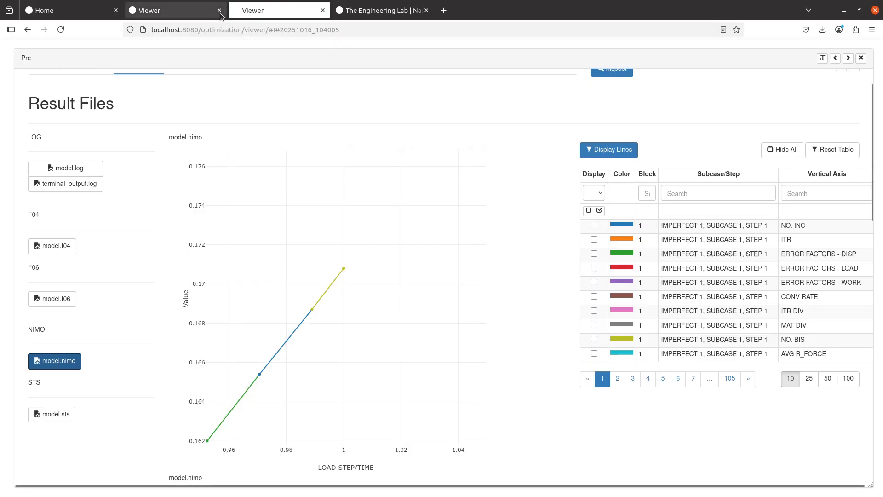
- Close the result files panel, open the Post dataset list, and read the 0.1708 endpoint
left_click(152, 10)
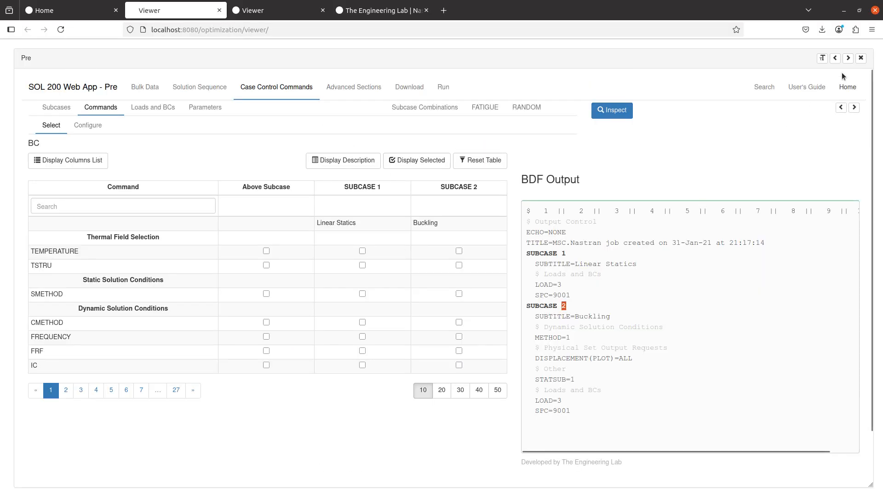
left_click(861, 58)
left_click(66, 396)
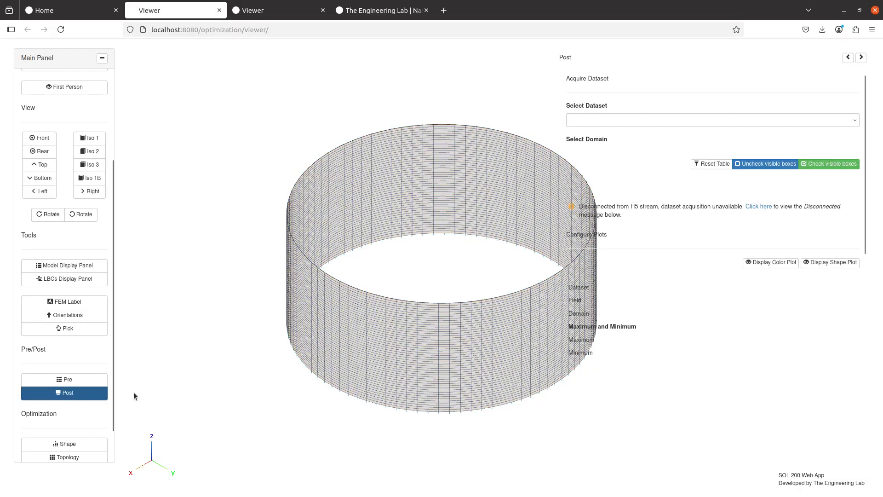
left_click(673, 120)
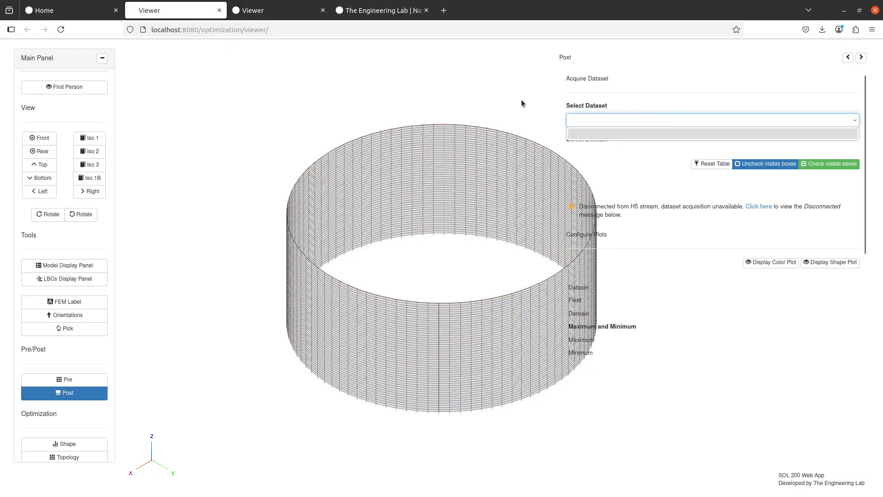
left_click(270, 14)
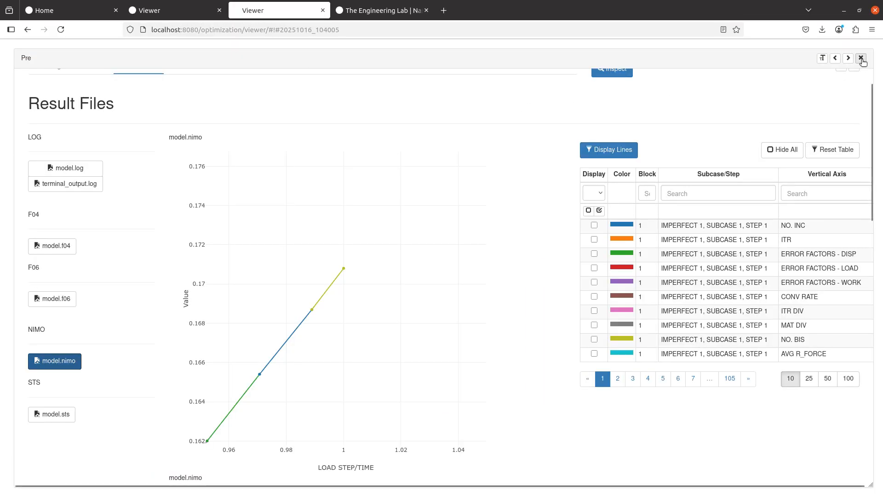
mouse_move(344, 264)
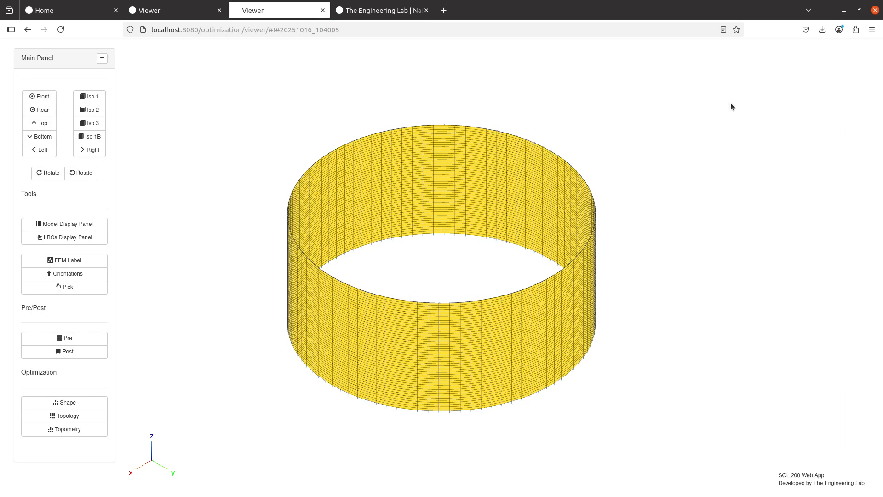
- Show the NODAL/DISPLACEMENT contour for domain 60 on page 6 of the domain table
left_click(861, 57)
left_click(82, 352)
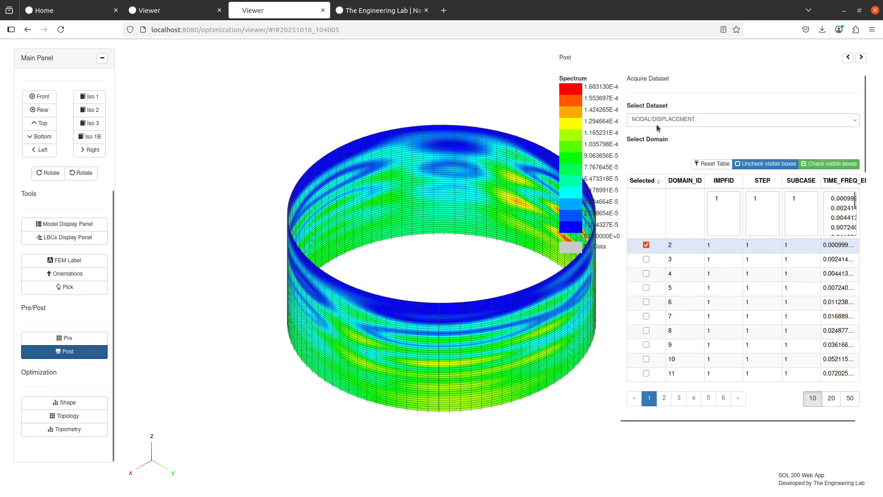
left_click(682, 122)
left_click(682, 122)
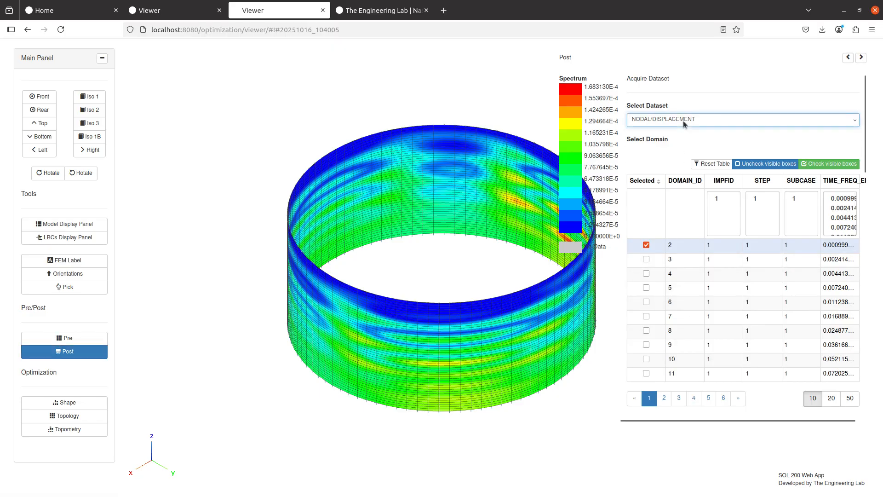
left_click(664, 397)
left_click(712, 398)
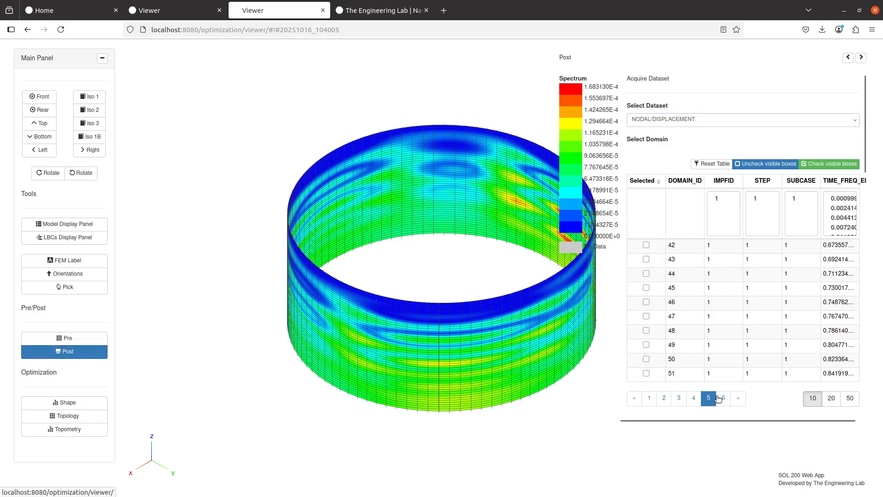
left_click(722, 398)
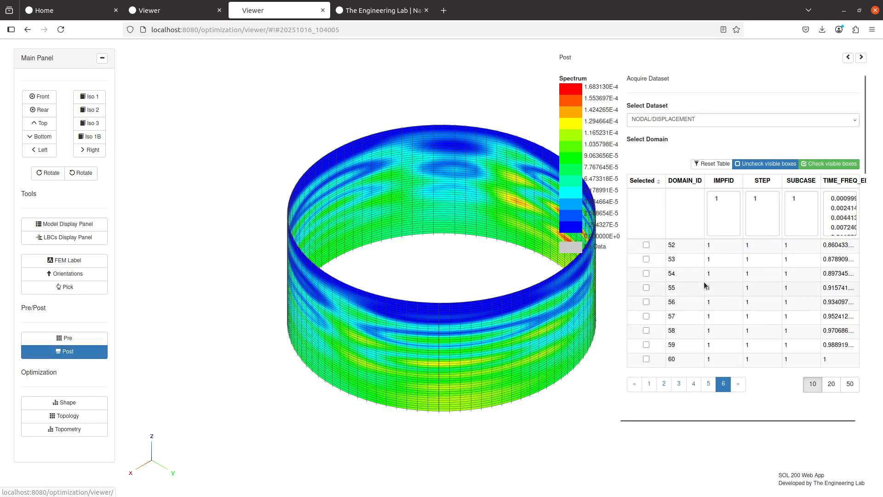
left_click(652, 362)
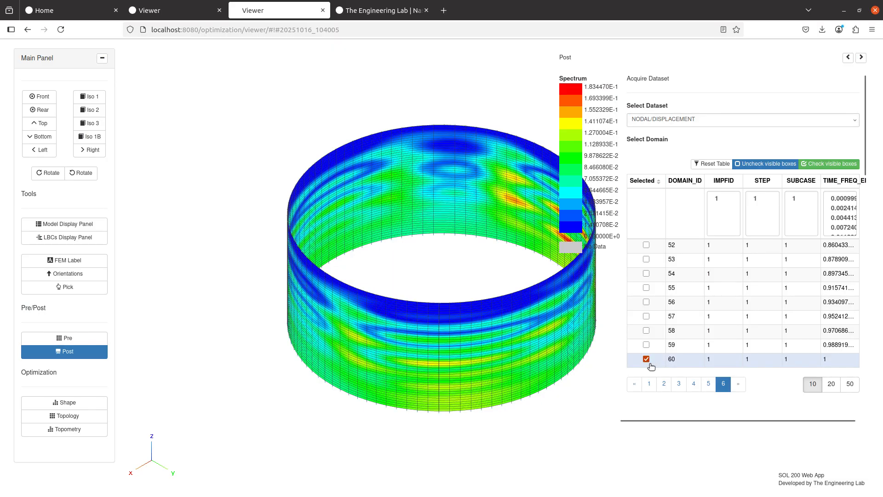
scroll(664, 364, "down", 4)
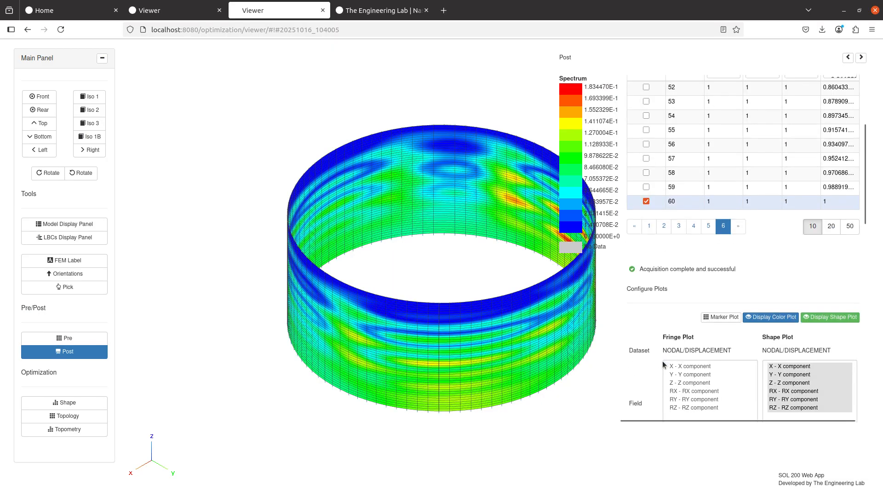
scroll(664, 364, "down", 2)
- Reopen the model.nimo load-step plot ending at about 0.1708 at load step 1
left_click(382, 10)
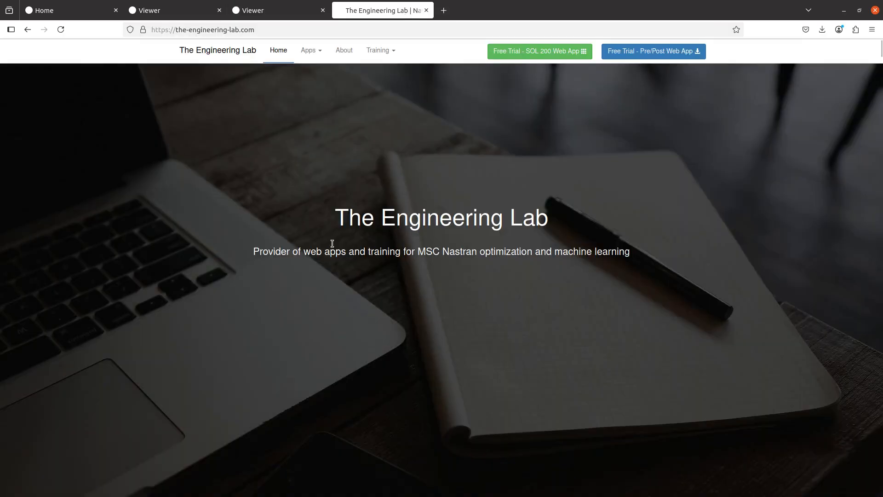
left_click(259, 6)
left_click(96, 333)
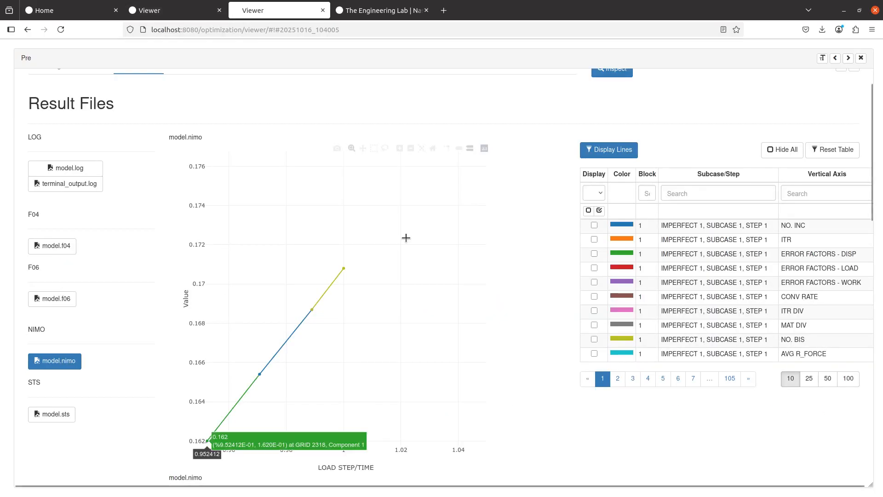
mouse_move(340, 269)
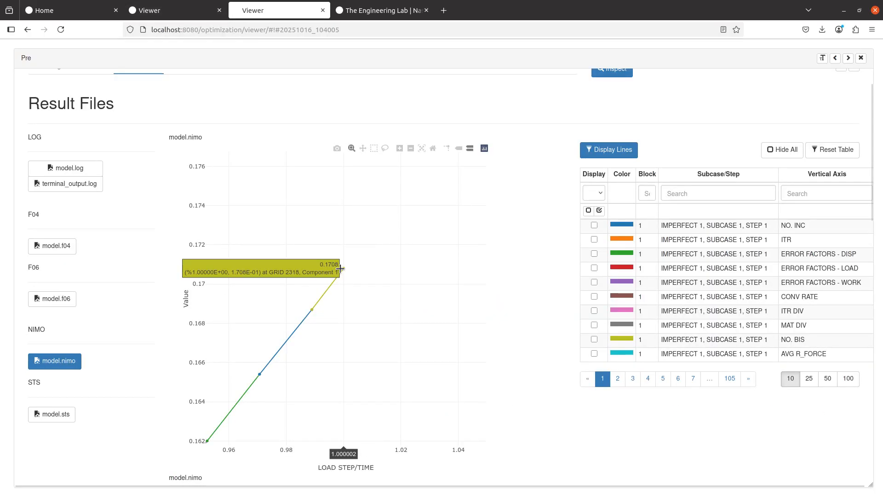
left_click(861, 58)
- Fringe the cylinder by X displacement in Post
left_click(85, 352)
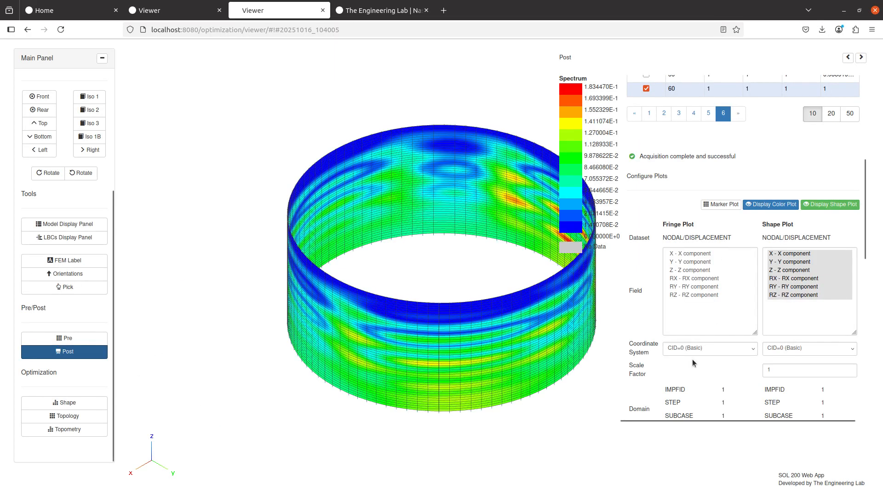
left_click(688, 253)
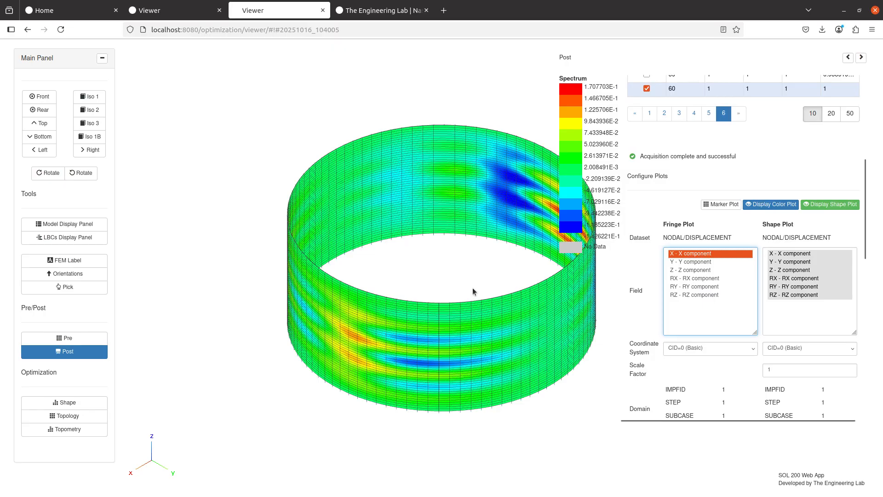
left_click_drag(473, 289, 327, 271)
scroll(705, 323, "down", 5)
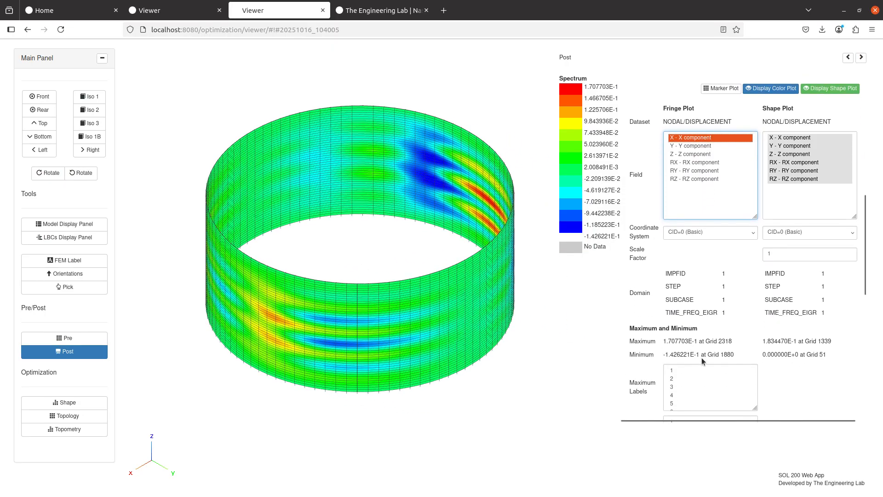
- Label the X-displacement maximum at Grid 2318, then fringe combined X, Y, Z displacement
triple_click(711, 342)
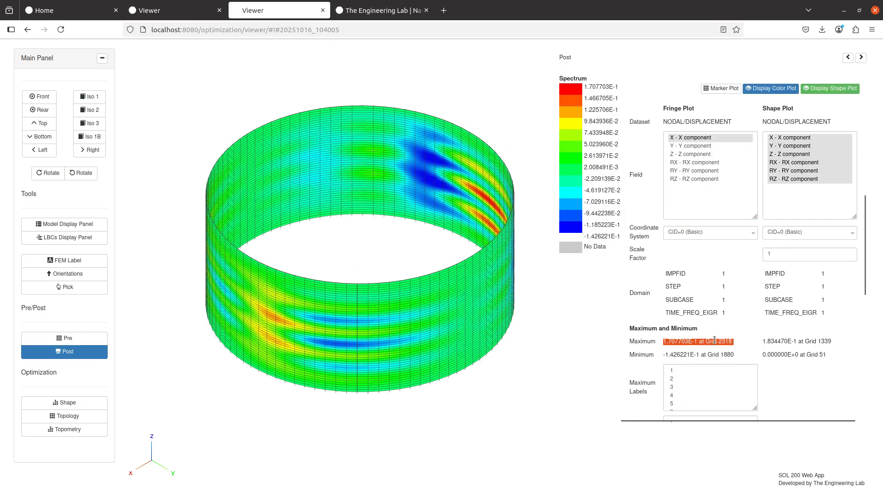
left_click(697, 369)
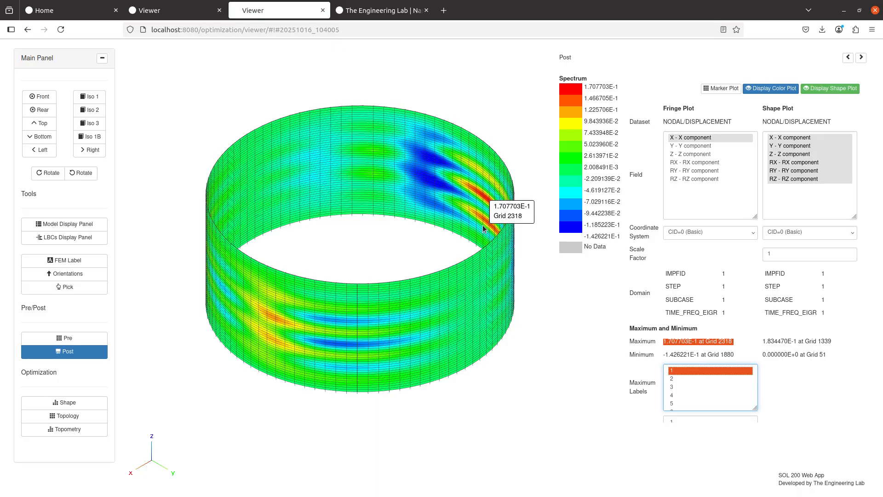
left_click(694, 154, "shift")
left_click_drag(487, 333, 464, 304)
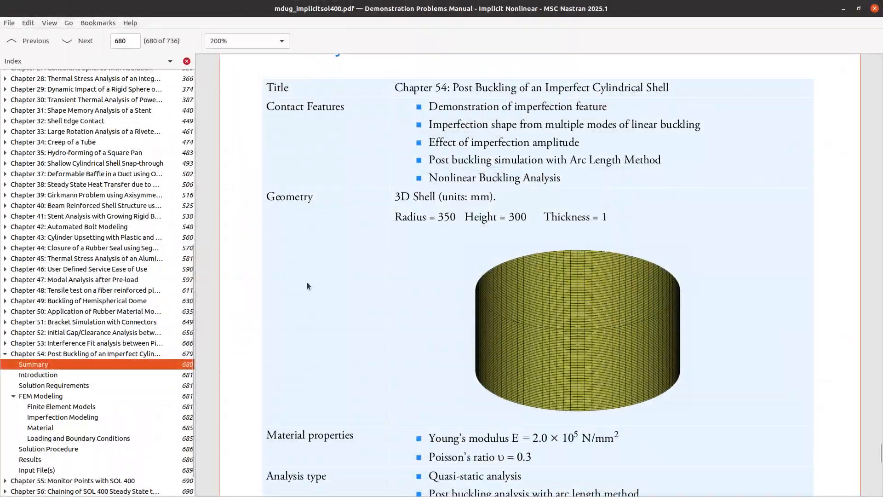
- Scroll the manual to page 688's Figures 54-5 and 54-6 and zoom in to 400%
scroll(307, 281, "down", 12)
scroll(307, 271, "down", 20)
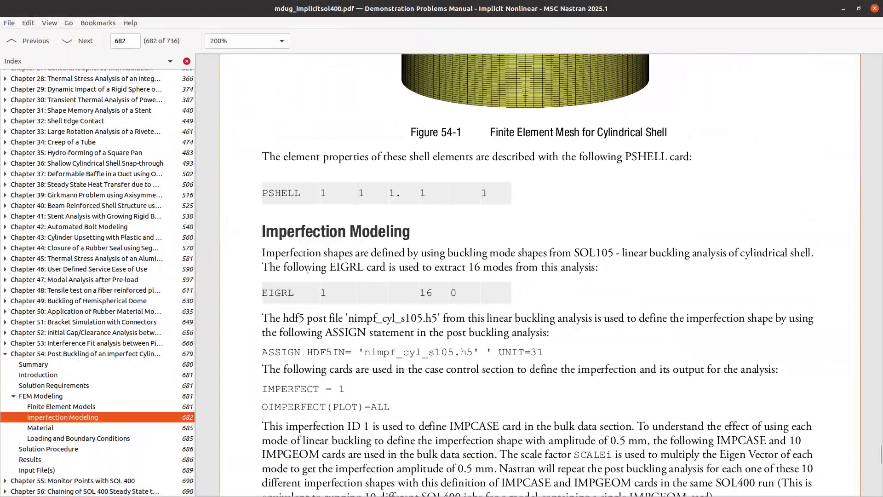
scroll(309, 266, "down", 20)
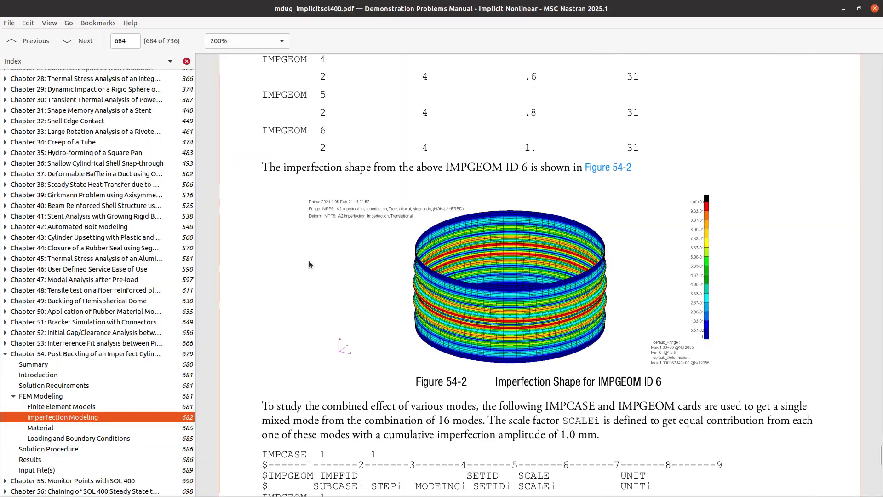
scroll(308, 260, "down", 20)
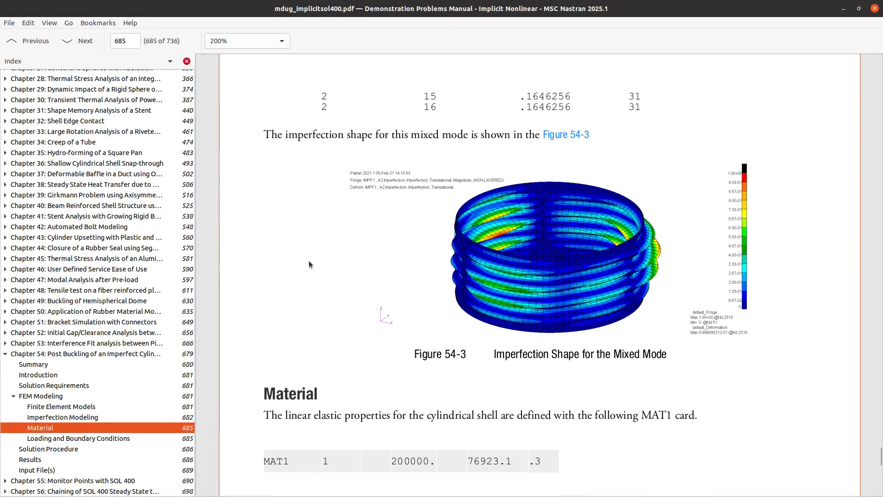
scroll(316, 275, "up", 6)
scroll(316, 275, "up", 4)
scroll(316, 274, "down", 15)
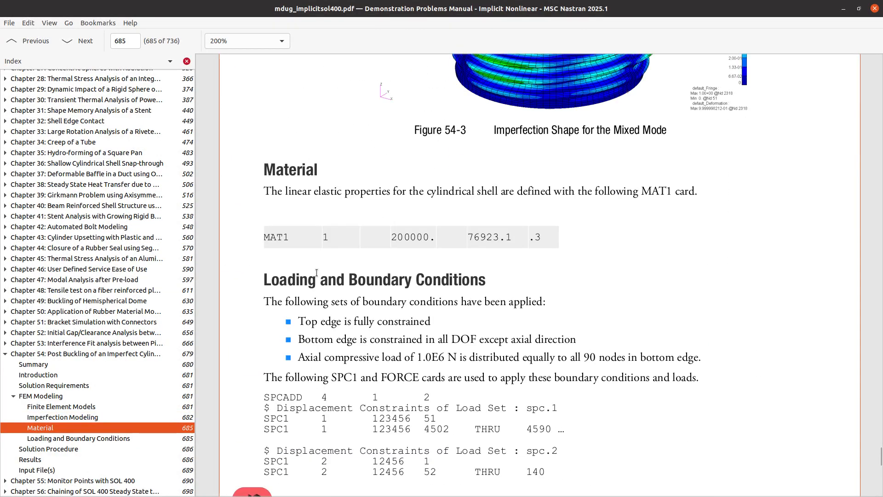
scroll(317, 267, "down", 20)
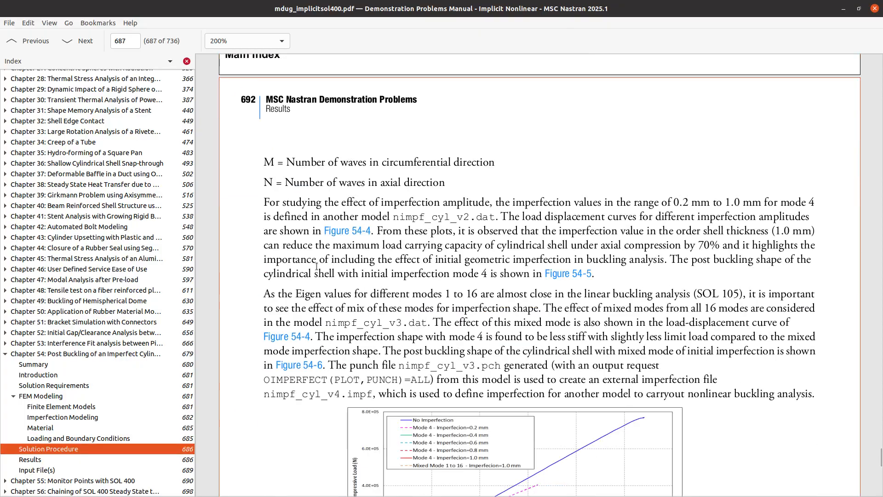
scroll(316, 266, "down", 10)
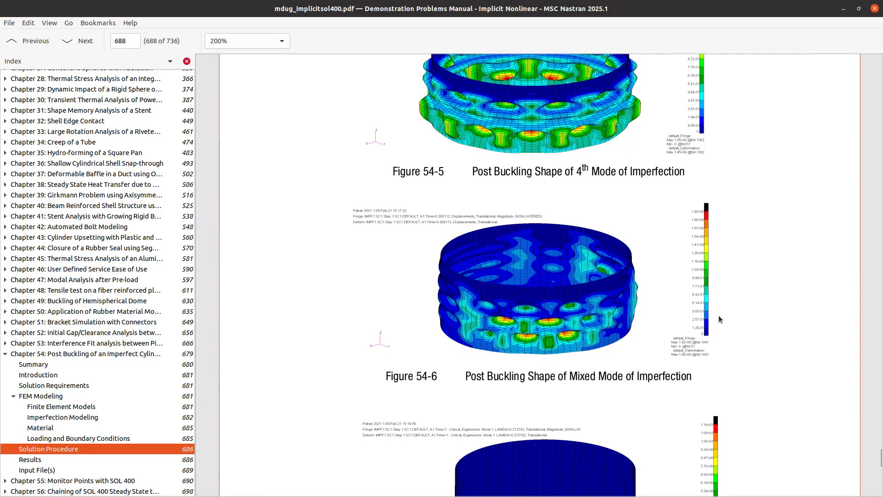
key("ctrl+plus")
key("ctrl+plus")
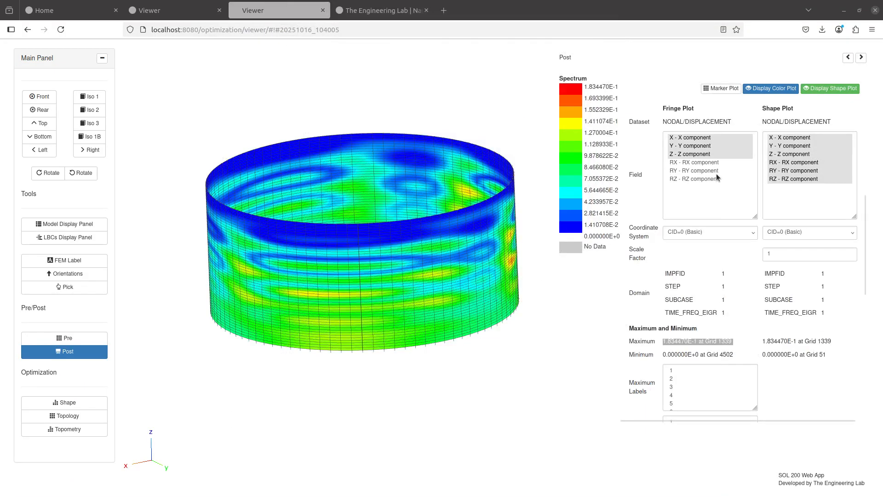
left_click(671, 309)
scroll(665, 304, "up", 3)
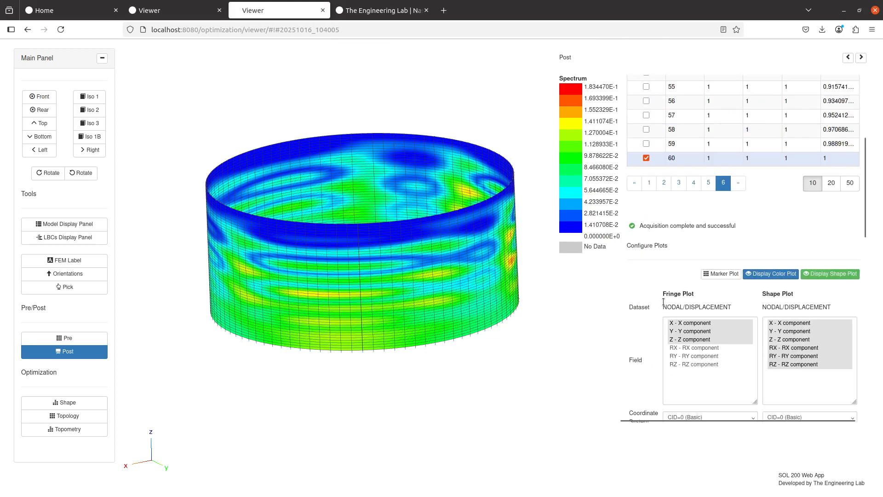
left_click_drag(376, 302, 191, 300)
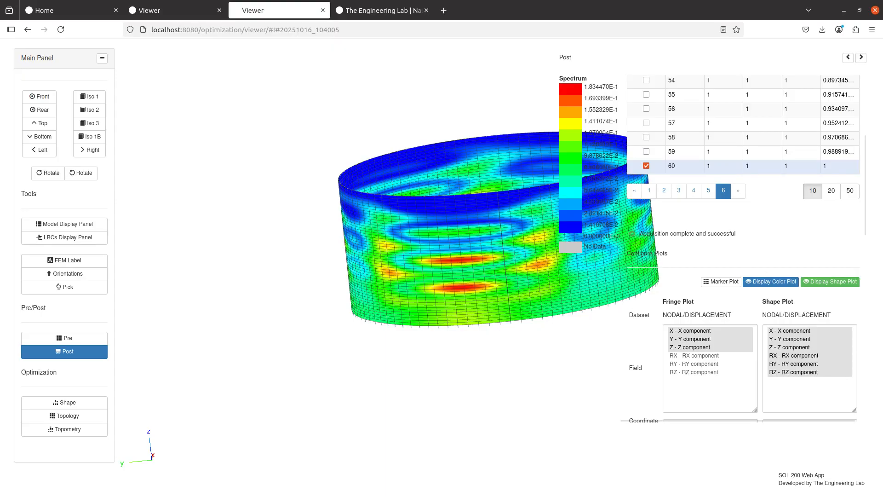
left_click_drag(556, 273, 492, 290)
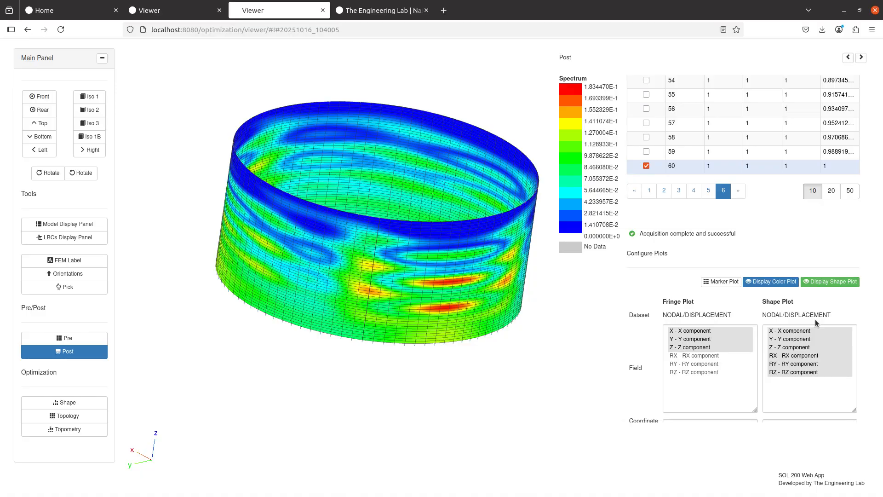
scroll(714, 229, "up", 1)
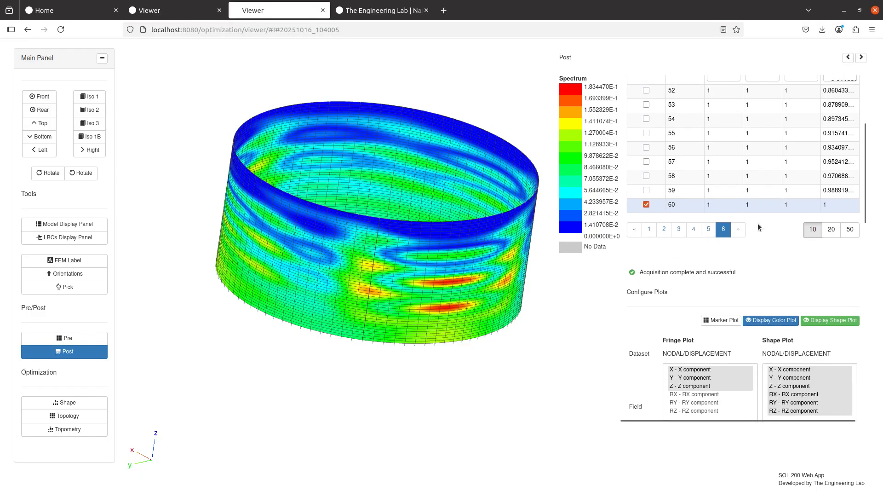
scroll(757, 223, "up", 3)
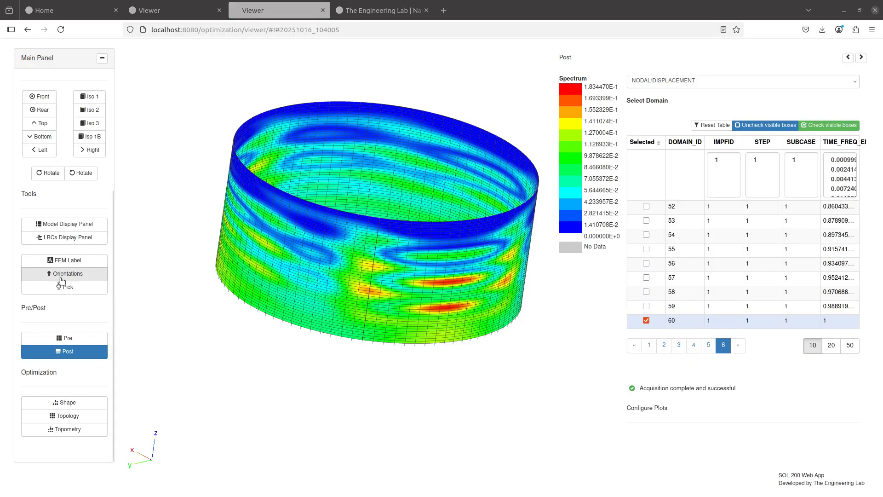
- In Case Control Loads and BCs assignments, change the STEP 1 FORCE 3 load factor from 1.0 to 10
left_click(76, 345)
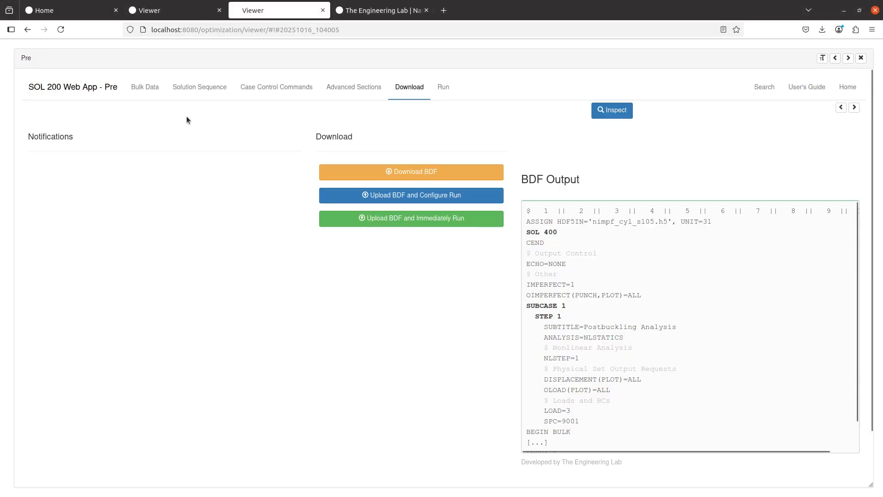
left_click(257, 94)
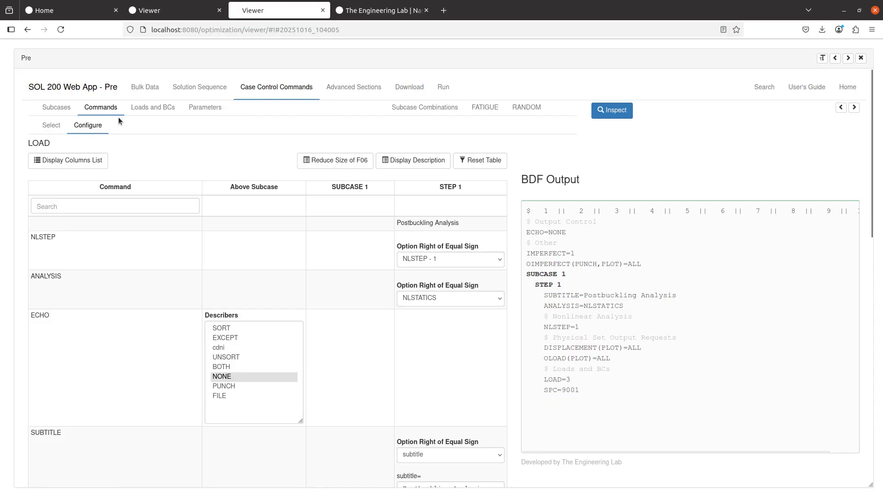
left_click(854, 108)
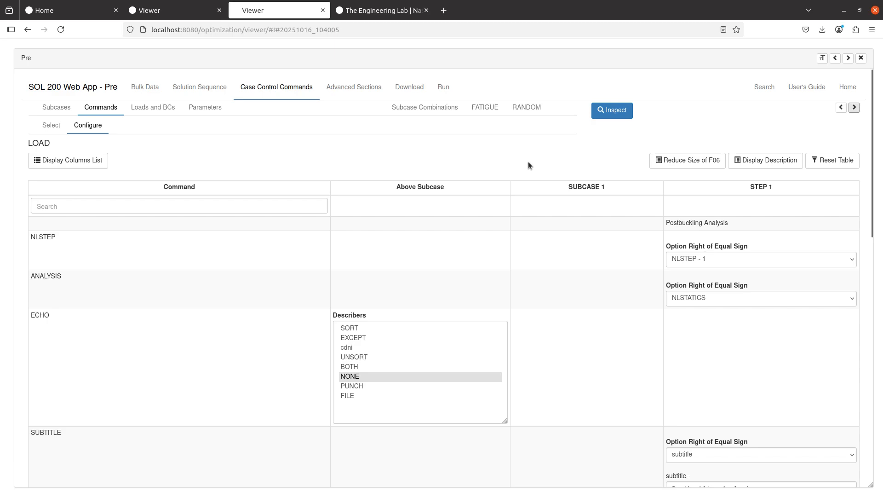
left_click(134, 108)
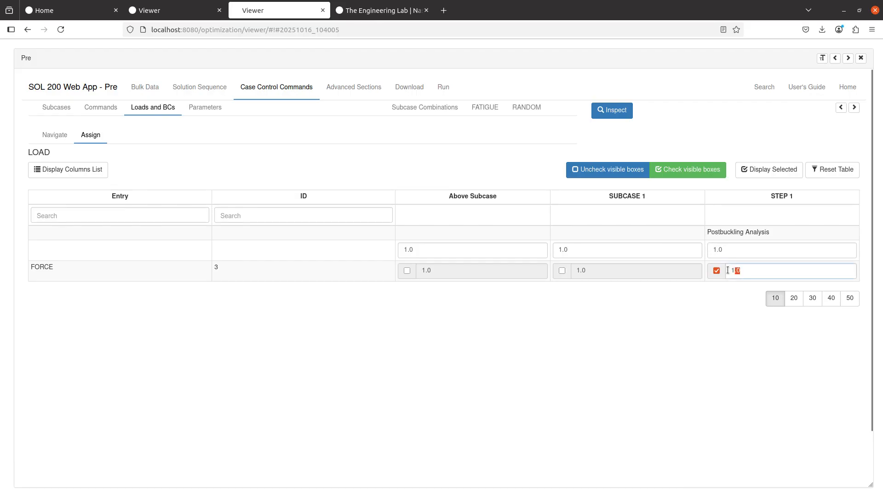
left_click_drag(738, 270, 721, 272)
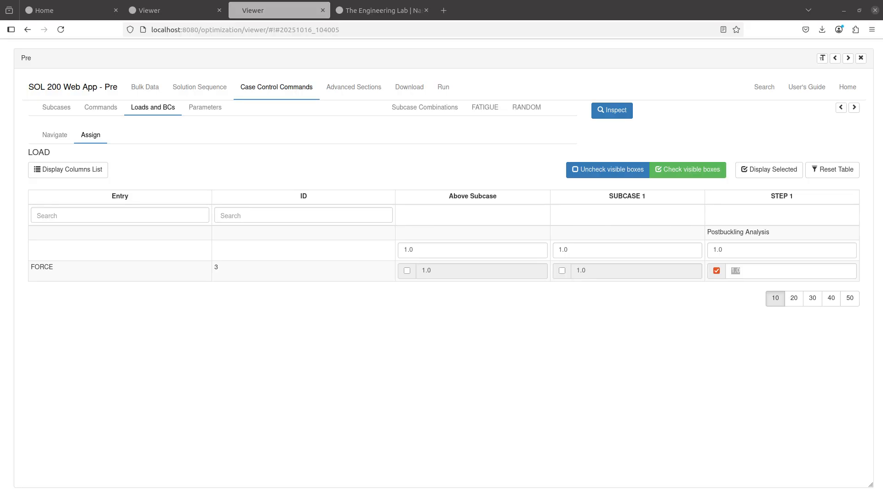
left_click_drag(745, 272, 699, 271)
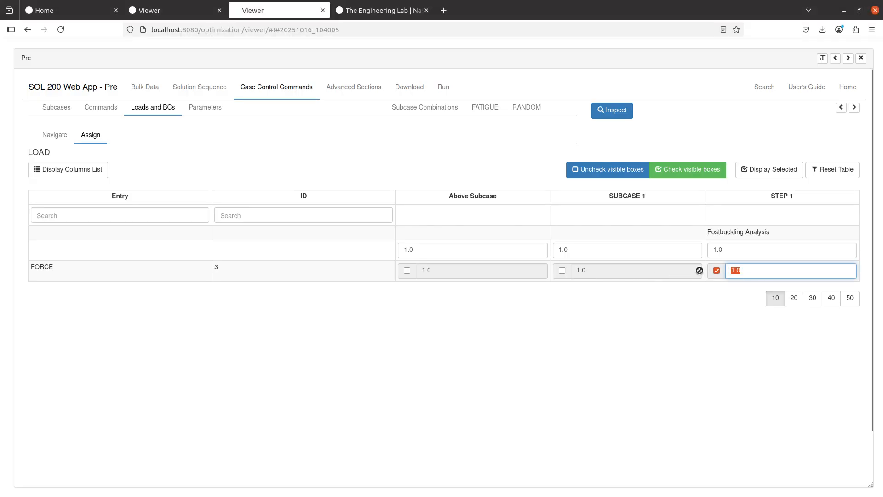
type("10")
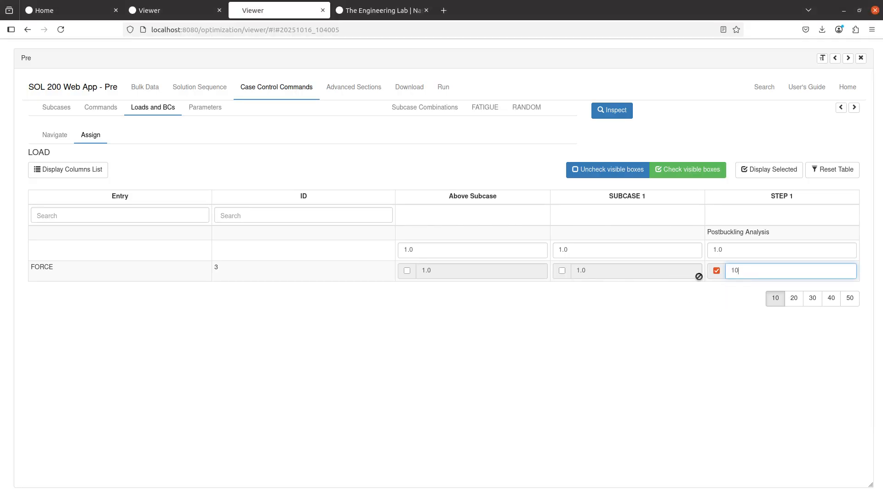
left_click(697, 325)
left_click(417, 87)
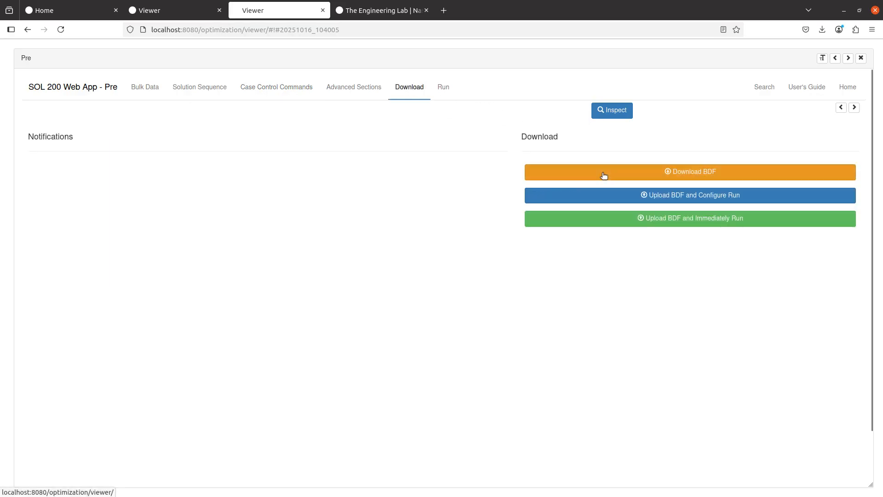
- Upload the BDF and run Nastran immediately, then show the LBCs list beside the cylinder
left_click(624, 220)
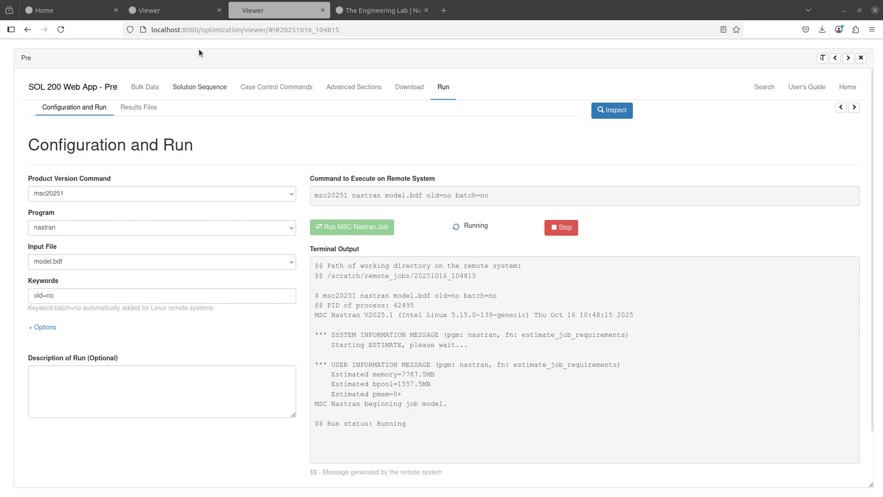
left_click(861, 58)
left_click(87, 242)
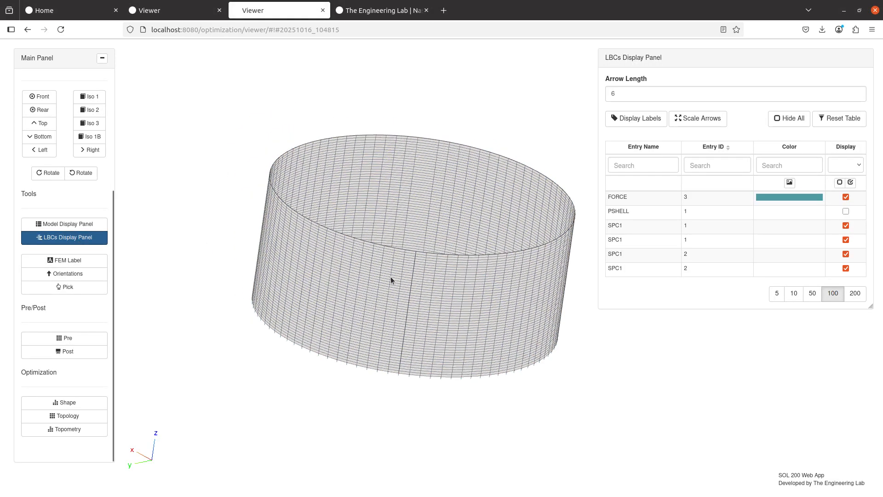
- Set arrow length to 60 and display only the FORCE arrows along the cylinder's bottom edge
left_click(630, 93)
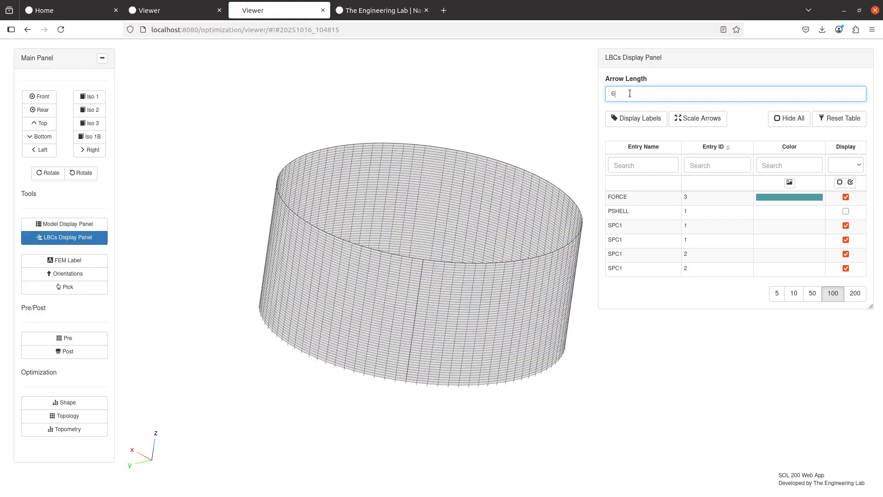
left_click(838, 183)
left_click(845, 196)
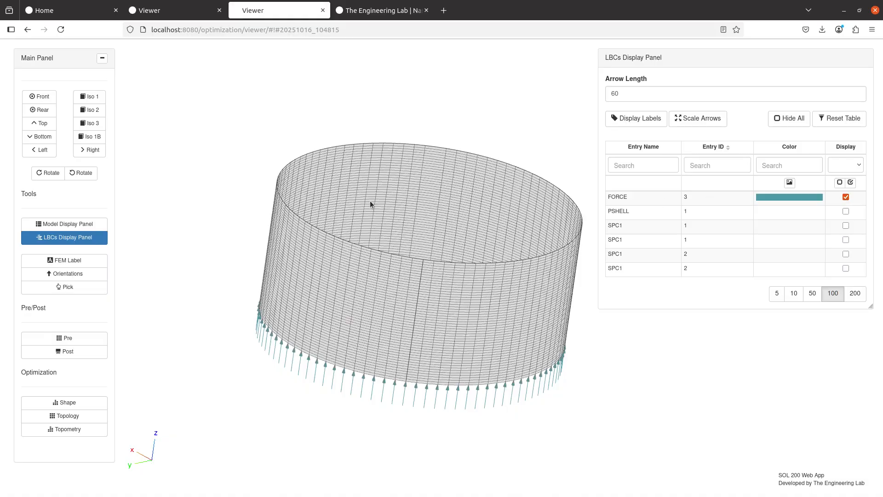
left_click_drag(370, 204, 399, 211)
scroll(390, 235, "up", 5)
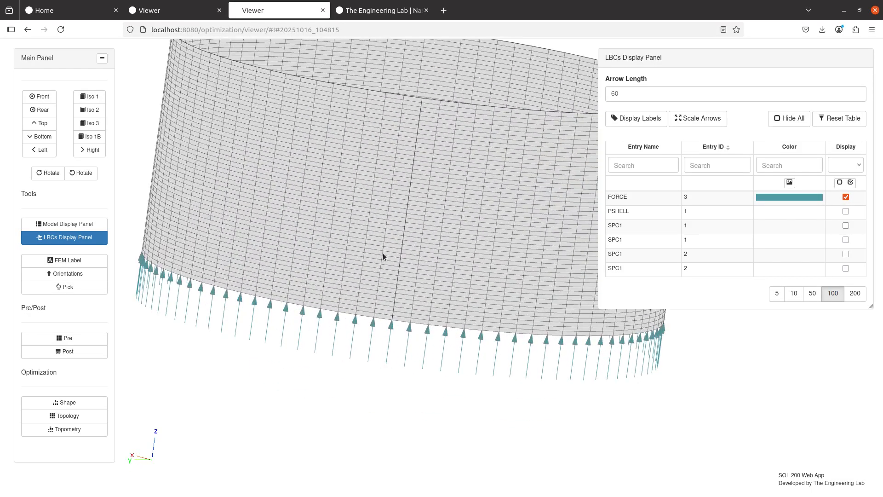
scroll(400, 234, "up", 5)
left_click_drag(383, 254, 442, 178)
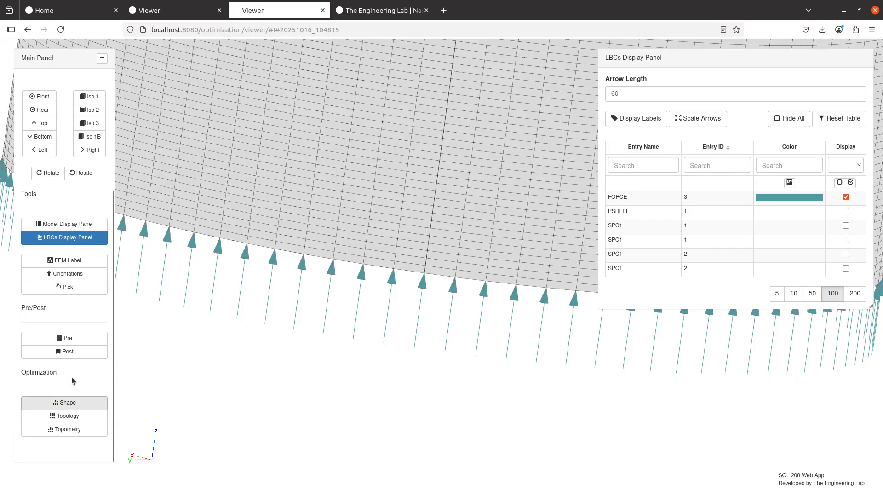
- Open the Bulk Data FORCE entries, select scale factor 1111.111, and page to rows 81–90
left_click(68, 337)
left_click(161, 93)
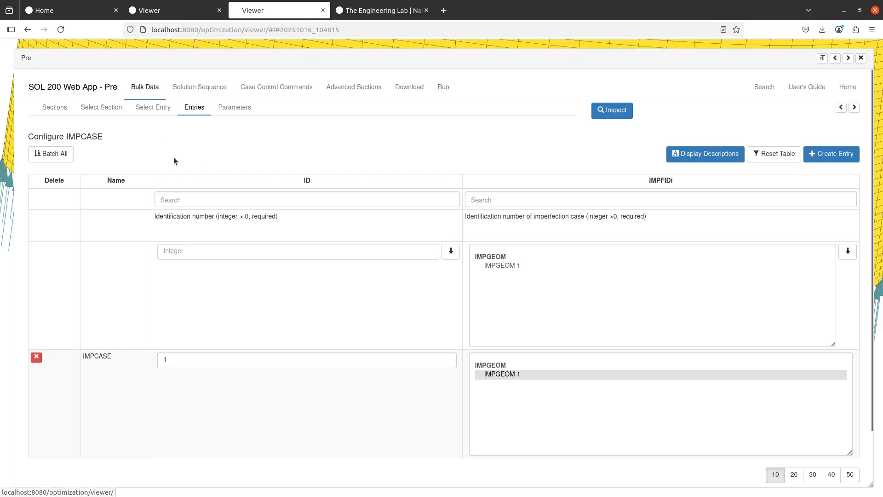
left_click(155, 111)
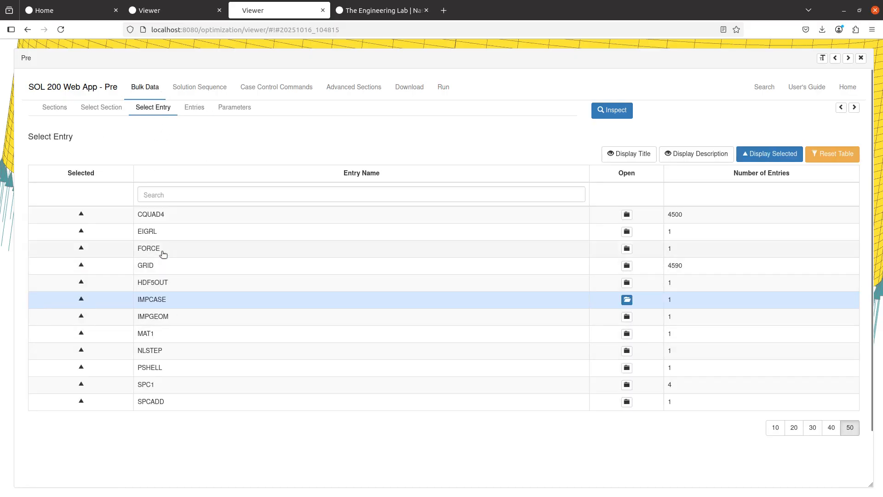
left_click(337, 254)
scroll(378, 307, "down", 3)
scroll(584, 299, "right", 2)
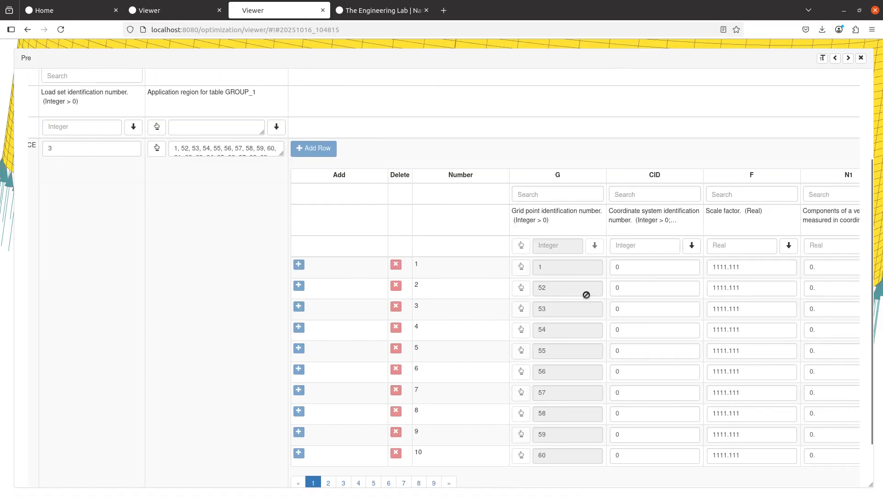
left_click(725, 268)
key("ctrl+c")
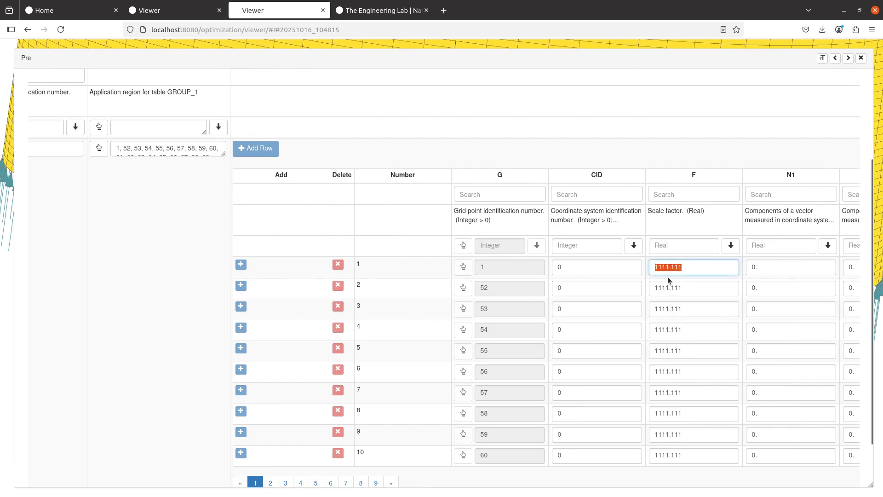
scroll(299, 449, "down", 2)
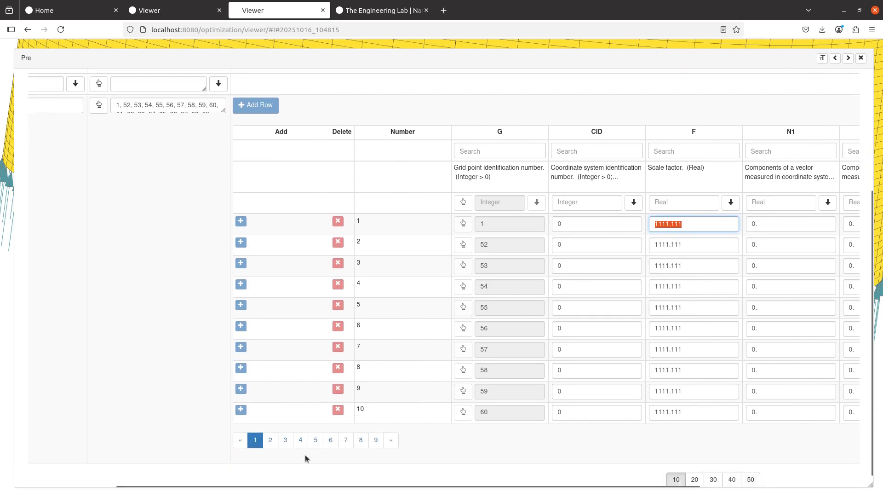
scroll(305, 455, "down", 1)
left_click(376, 432)
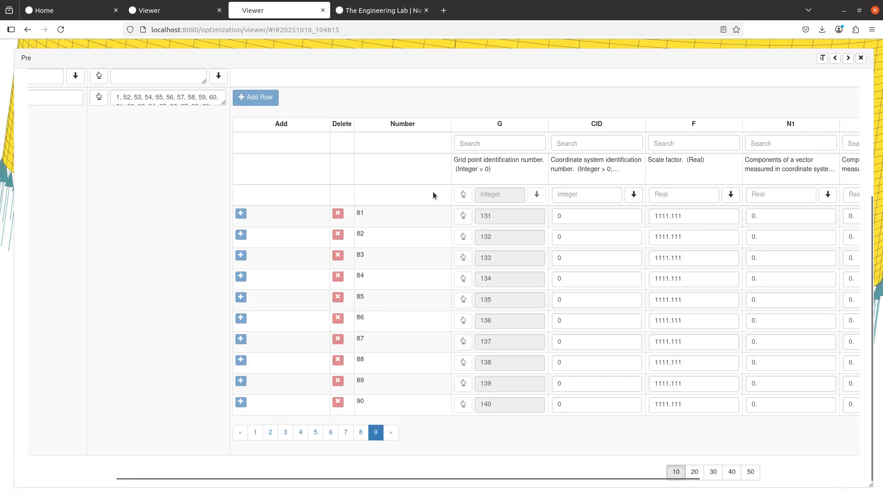
key("ctrl+t")
- Calculate 1111.111 * 90 * 10 = 999999.9 in Google, then return to the viewer tab
key("ctrl+v")
type("*")
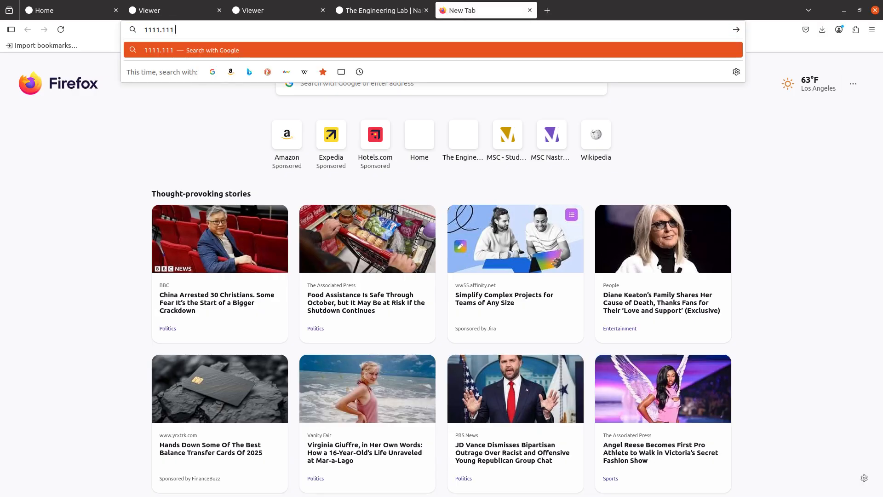
type(" 90 * 10")
key("Return")
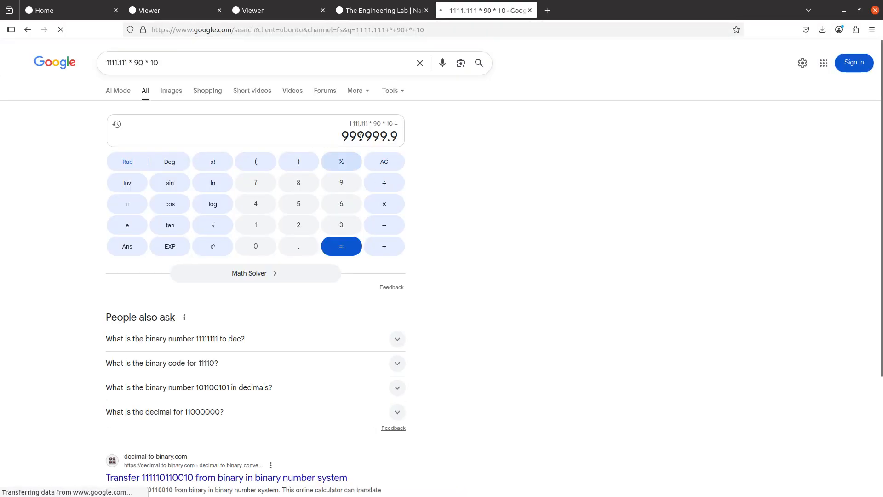
left_click_drag(366, 136, 341, 137)
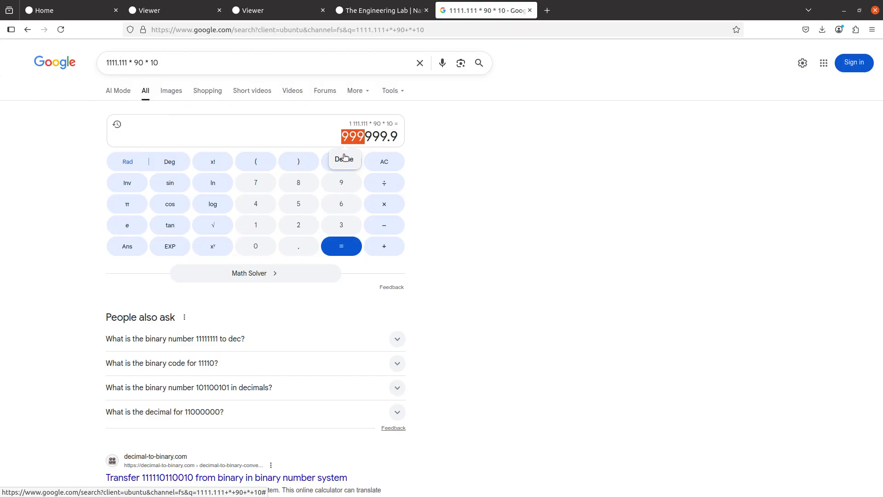
left_click(304, 11)
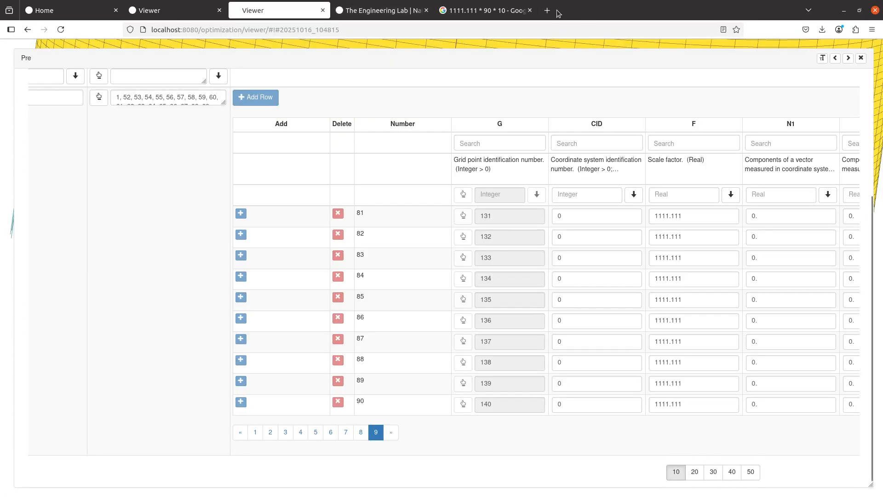
- Close the calculator tab and reopen the Pre panel at the load-step assignments
left_click(530, 10)
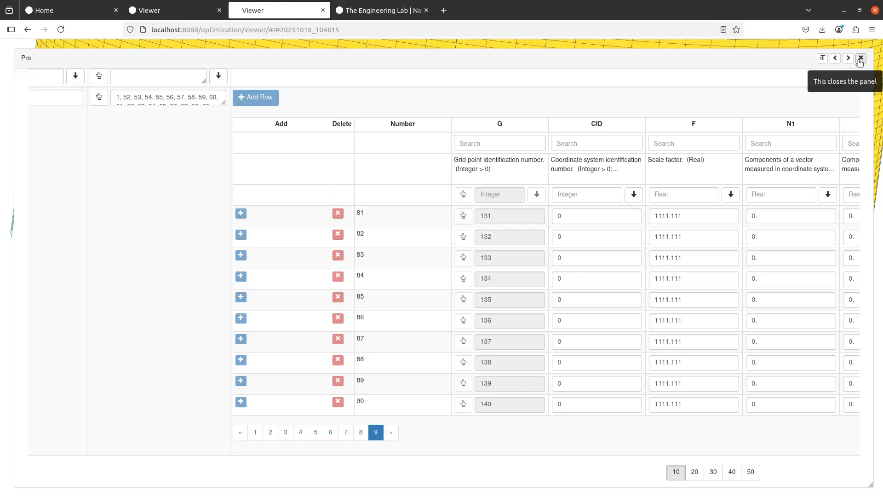
left_click(859, 59)
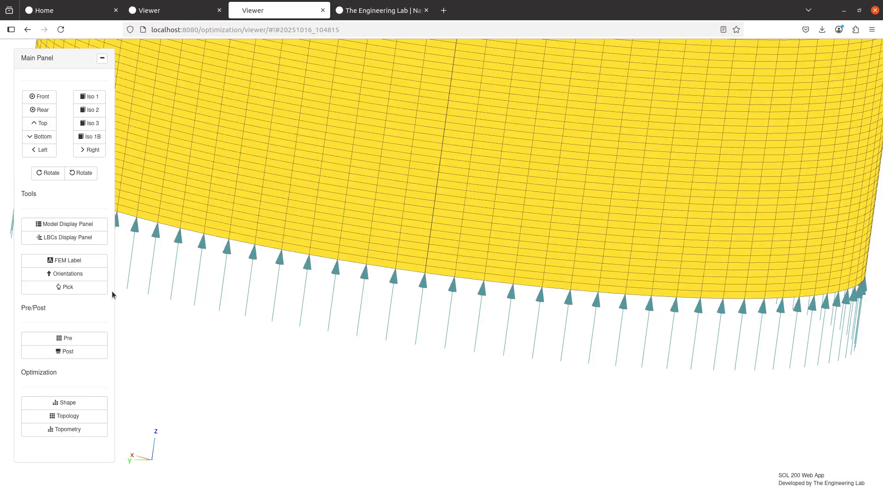
left_click(92, 339)
scroll(385, 198, "up", 4)
left_click(276, 87)
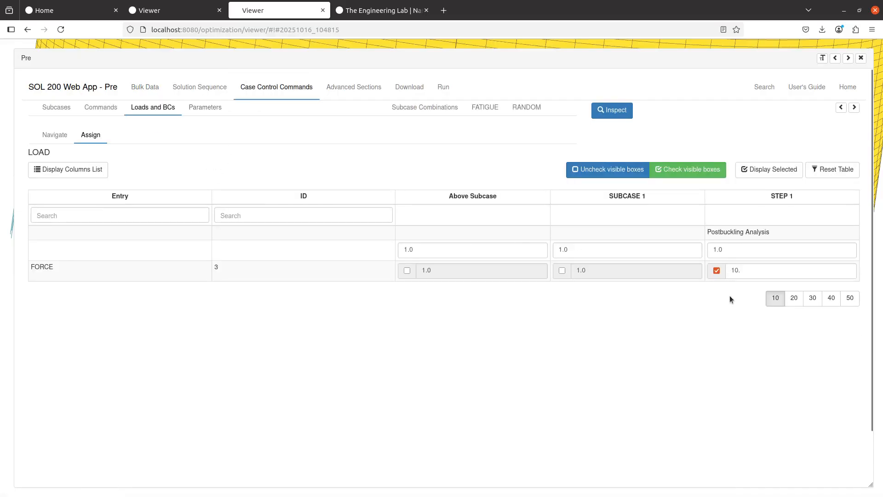
- Refresh the in-use Bulk Data entries and open LOAD 9001, scaling FORCE set 3 by 10
left_click(146, 87)
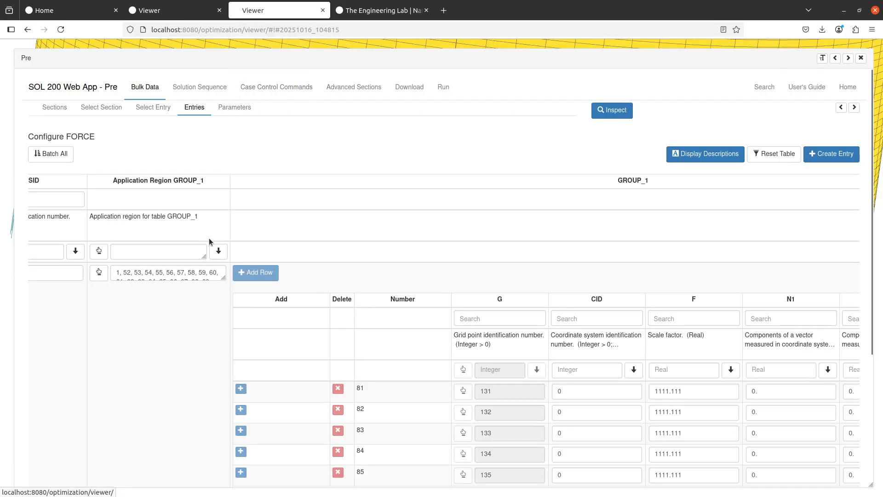
left_click(163, 111)
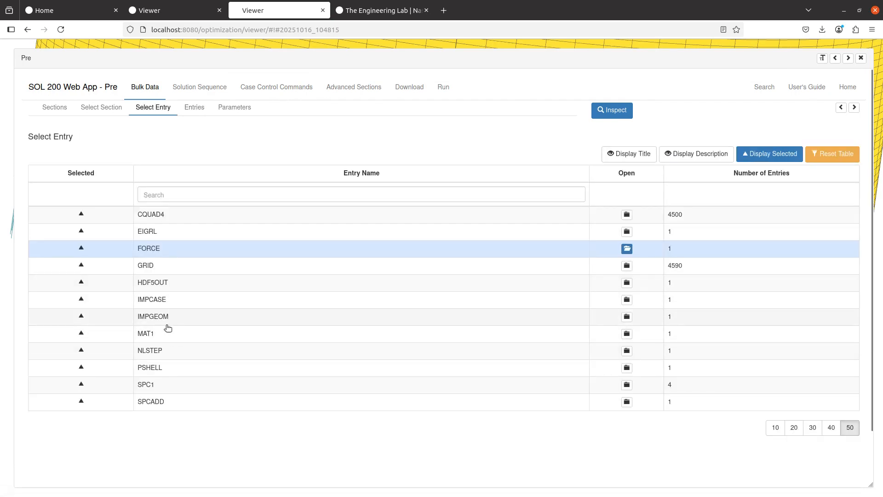
left_click(812, 164)
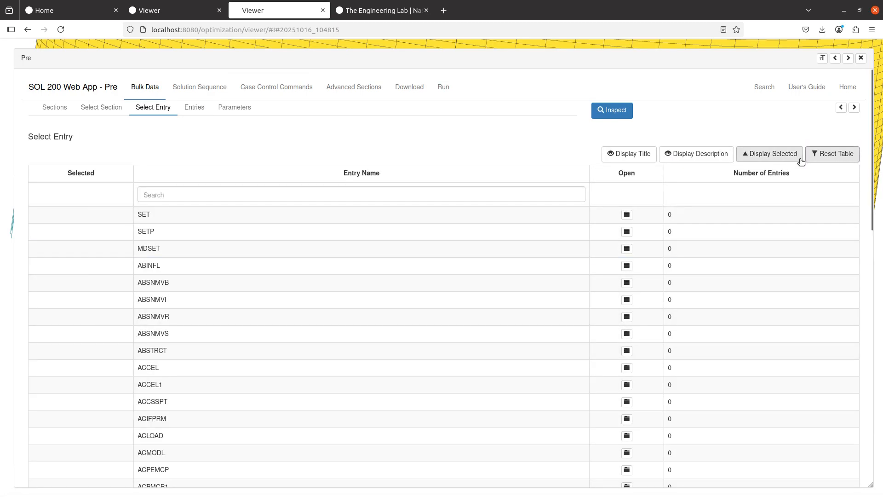
left_click(798, 161)
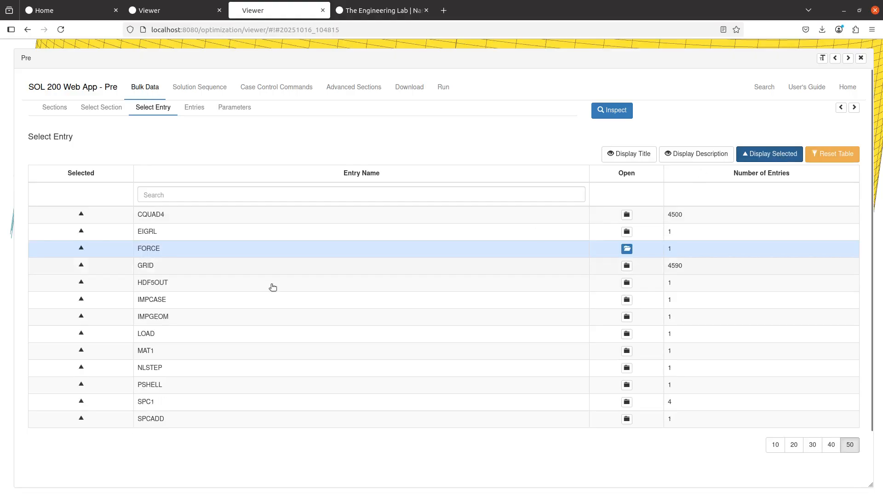
left_click(182, 339)
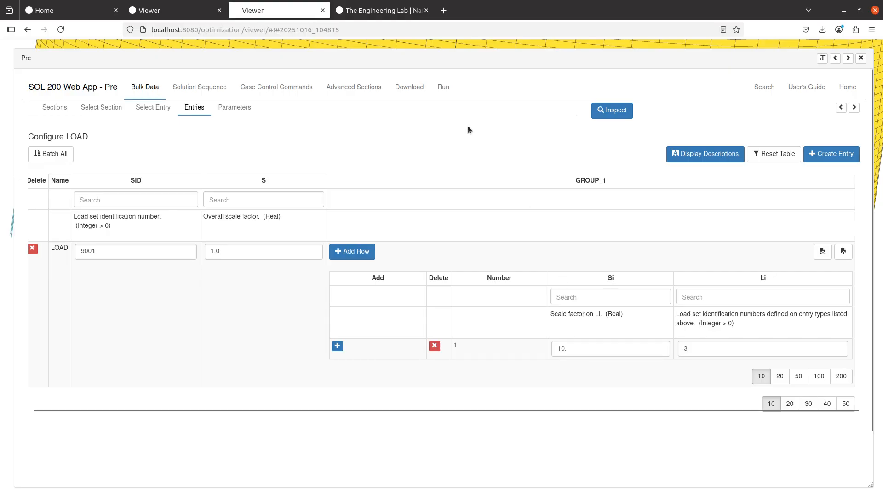
left_click(418, 96)
- Check the running model.bdf Nastran job and plot its model.sts result file
left_click(444, 87)
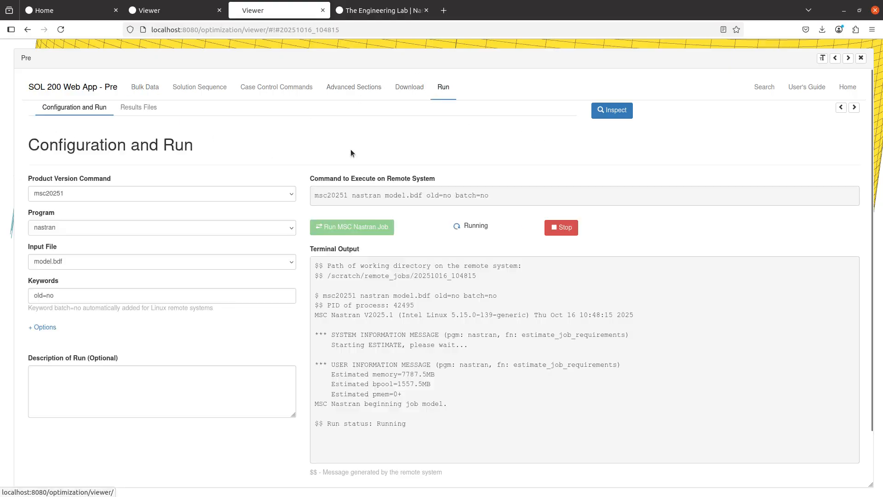
left_click(138, 107)
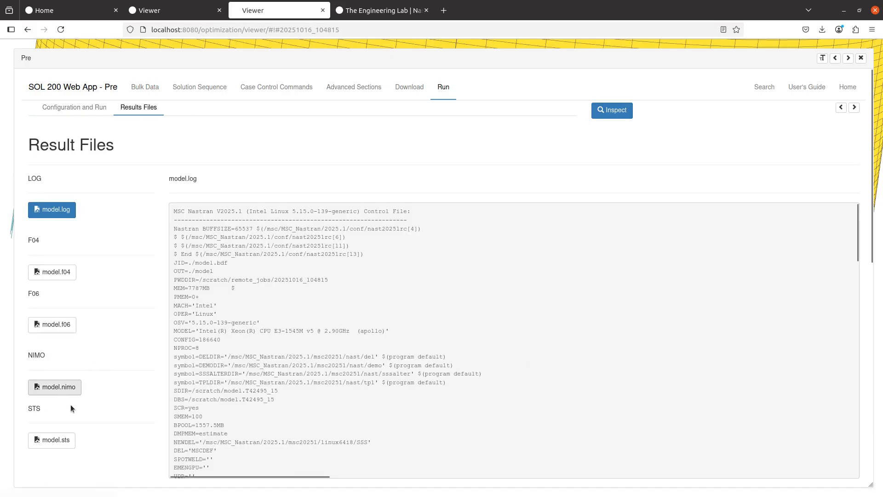
left_click(57, 439)
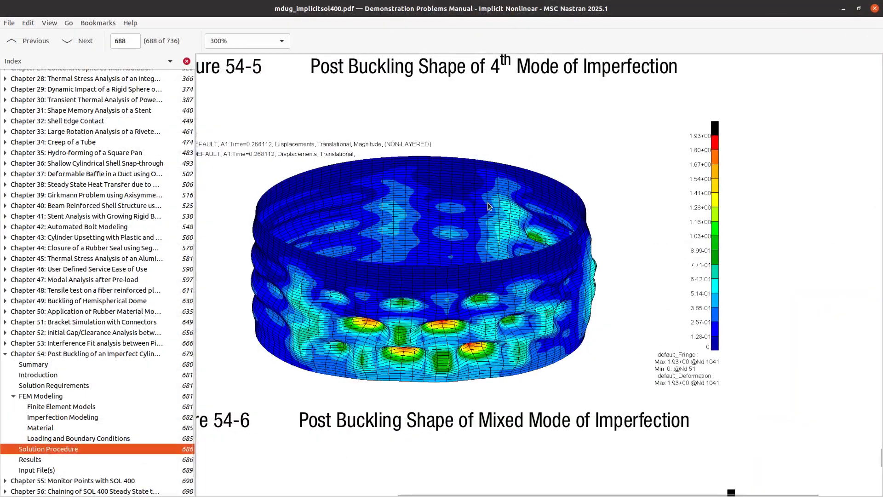
- Zoom out on page 688 and highlight the Figure 54-6 mixed-mode imperfection caption
scroll(465, 262, "down", 2)
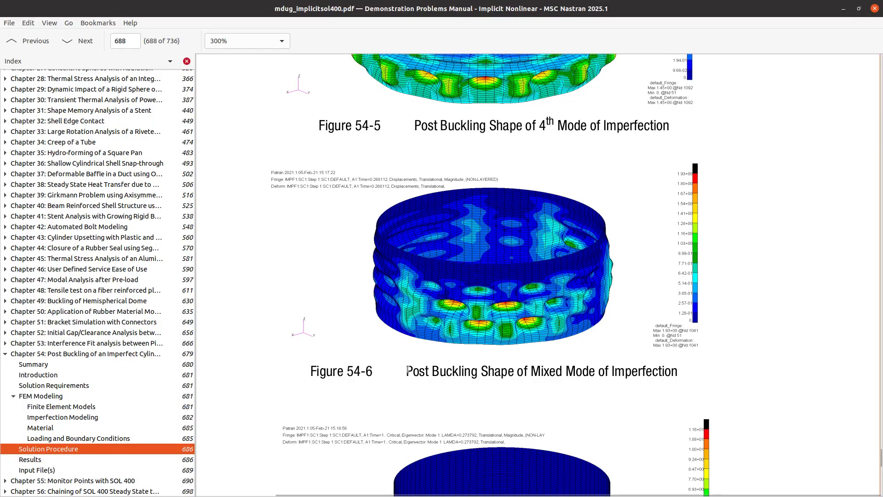
left_click_drag(406, 370, 606, 369)
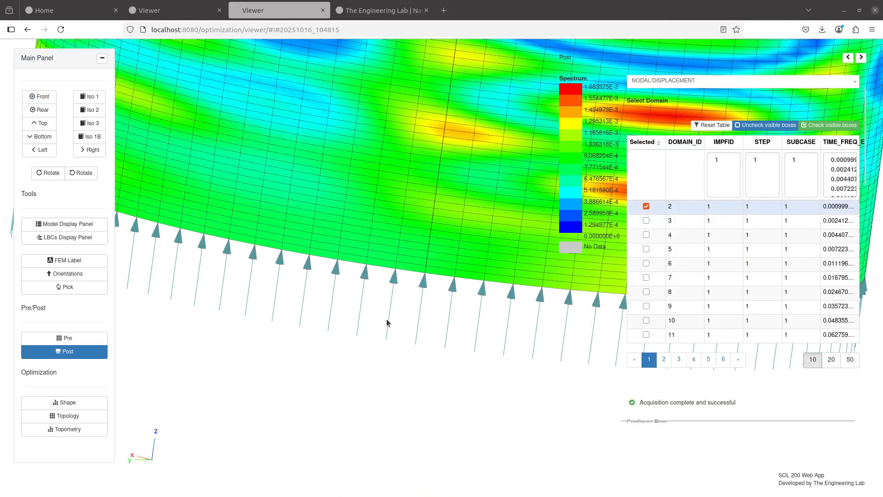
- Load the results for domain 60 from the last page of result domains
scroll(387, 320, "down", 5)
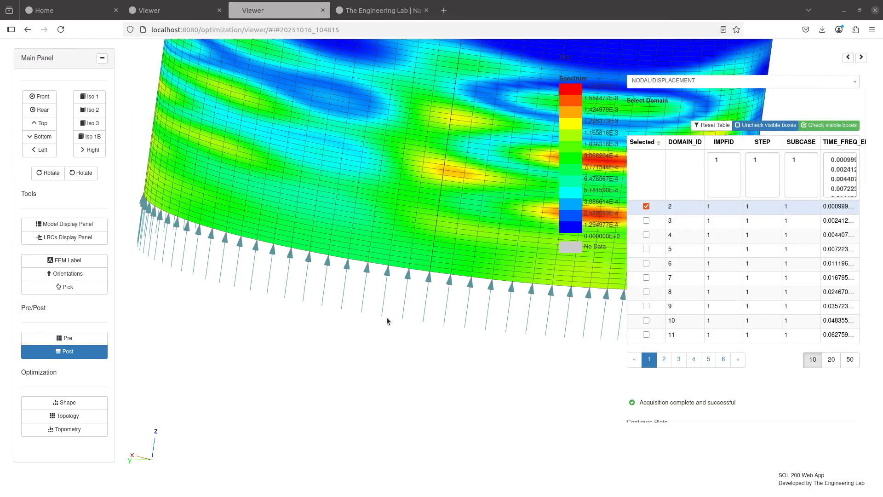
mouse_move(403, 211)
left_mouse_down()
mouse_move(364, 277)
mouse_move(398, 217)
left_mouse_up()
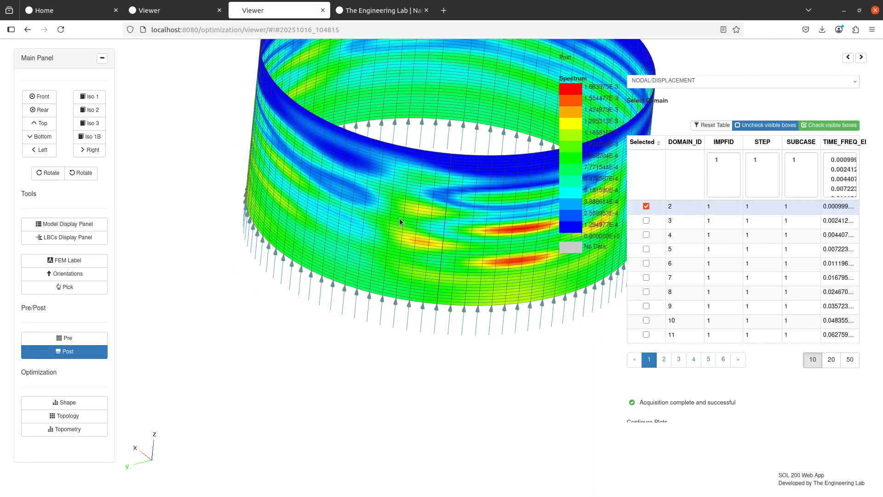
left_click(723, 359)
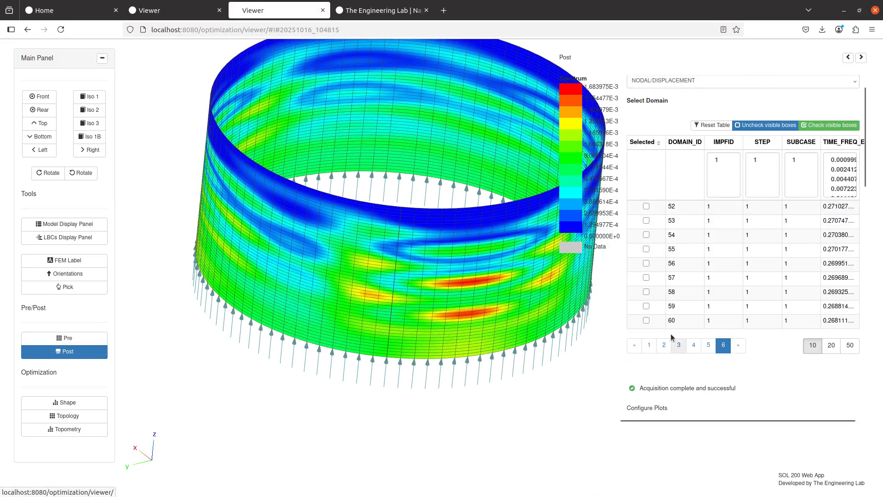
left_click(646, 320)
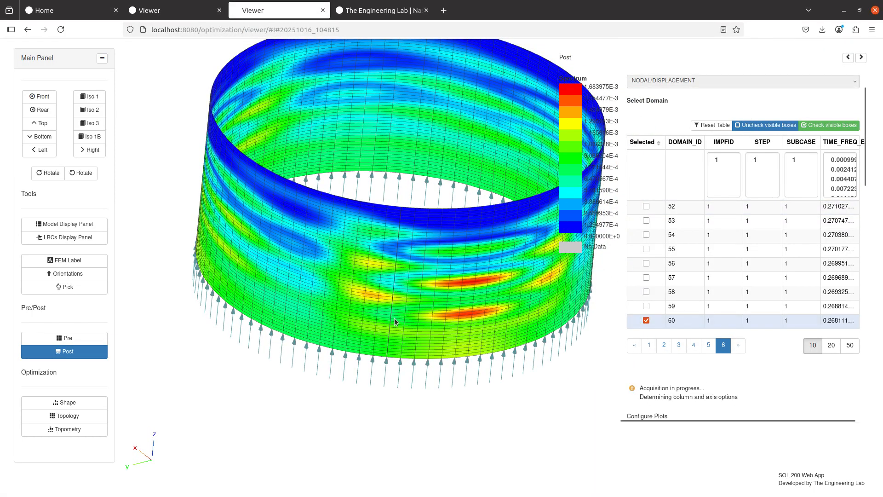
- Confirm on the Configuration and Run page that the job finished with UFM/SFM flagged, then close Pre
left_click(68, 339)
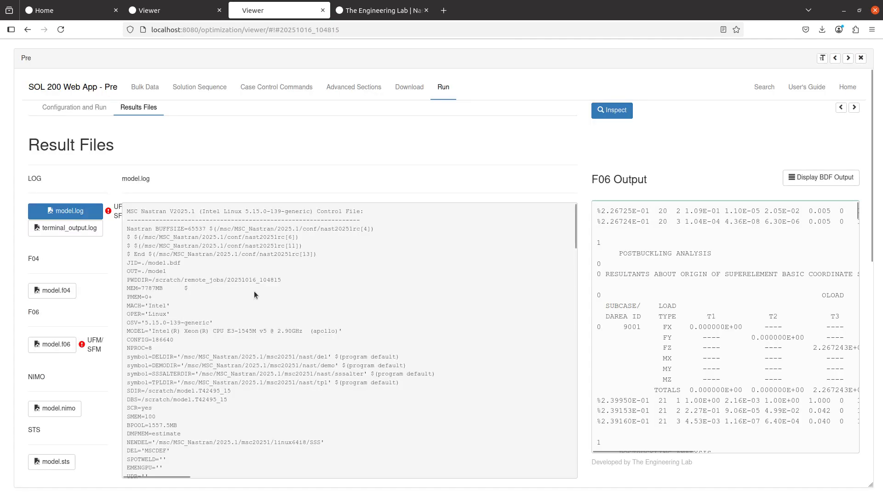
left_click(854, 108)
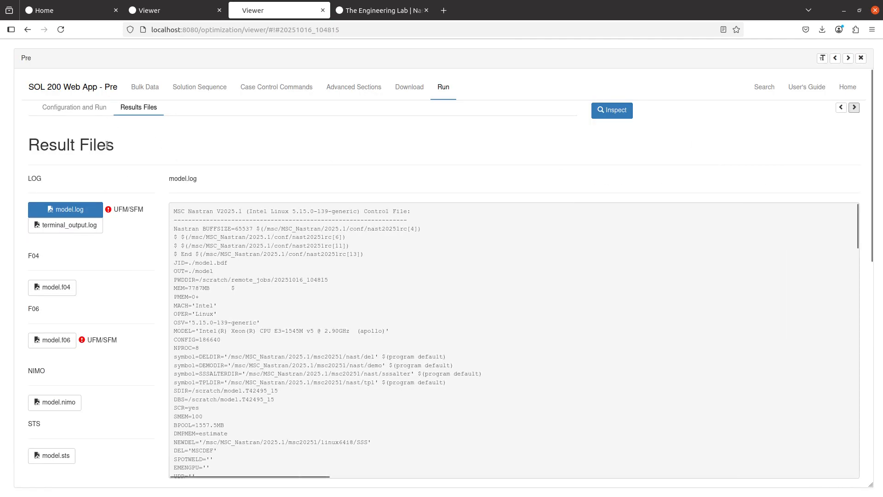
left_click(95, 110)
left_click_drag(557, 226, 697, 225)
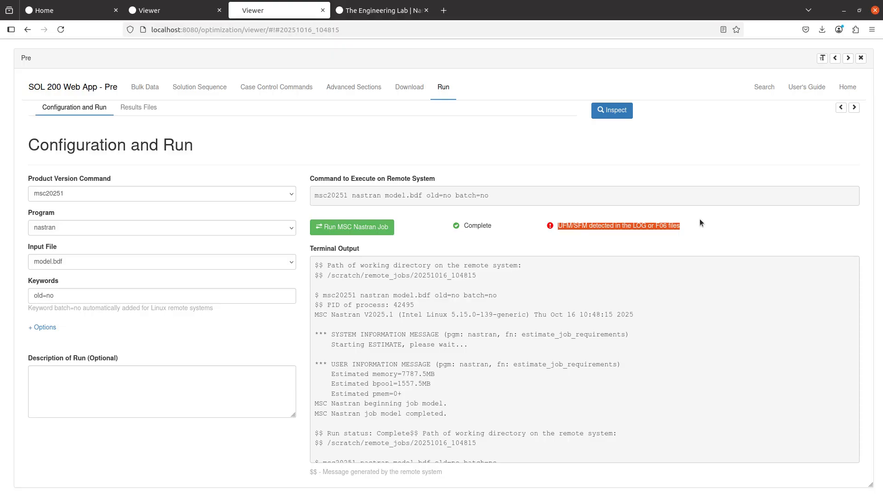
left_click(861, 58)
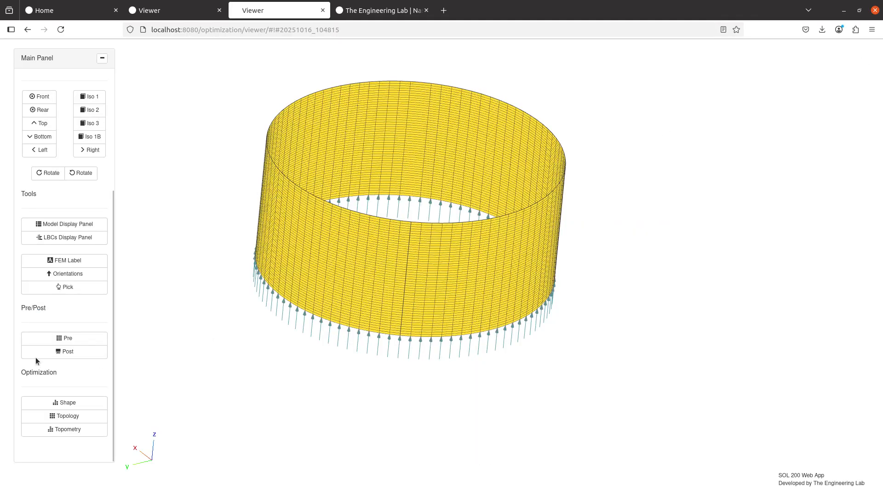
- Show the domain 60 displacement fringe and rotate the cylinder to inspect the contour pattern
left_click(58, 353)
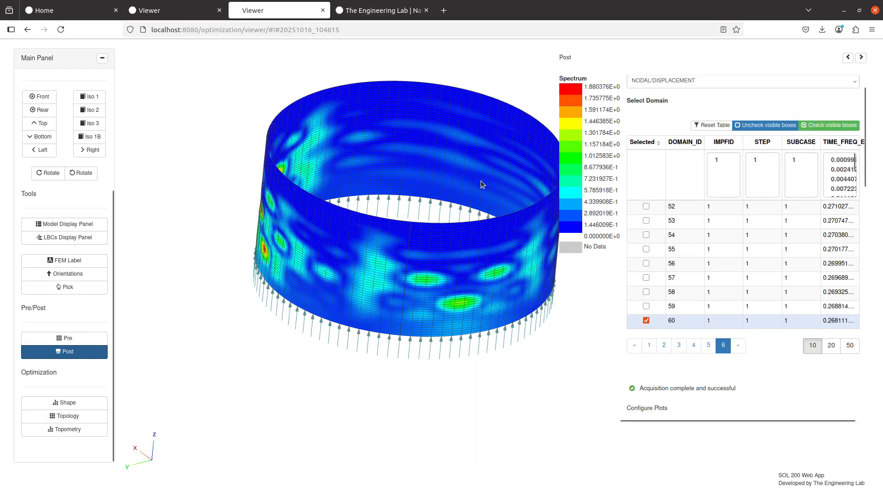
left_click_drag(425, 231, 401, 247)
scroll(685, 174, "up", 2)
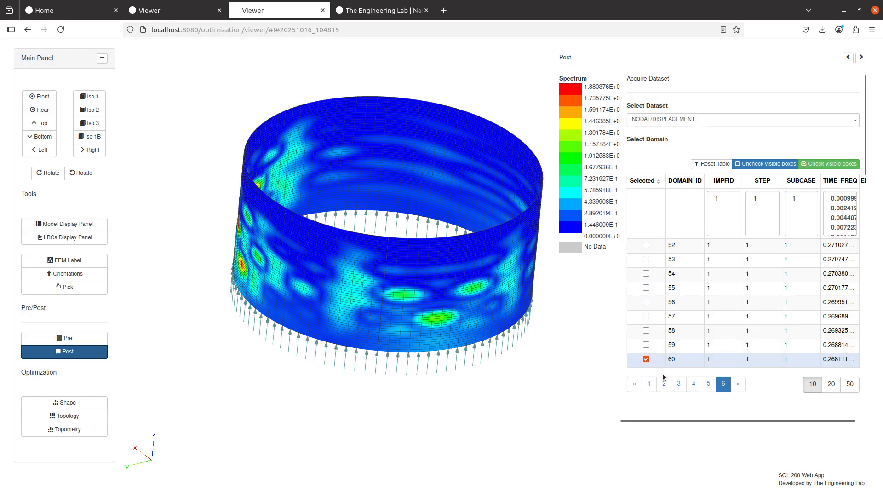
left_click_drag(434, 295, 563, 286)
left_click_drag(312, 300, 331, 247)
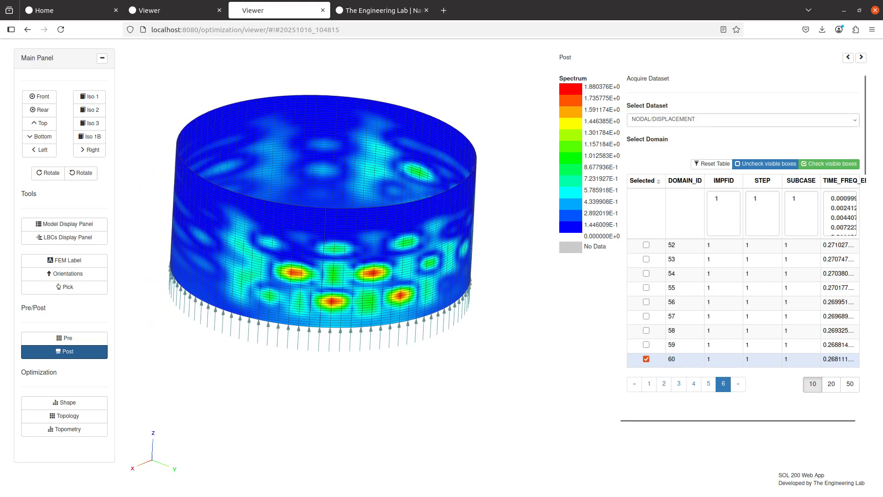
- Place the manual's post-buckling figure beside the model for side-by-side comparison
left_click_drag(882, 104, 881, 138)
scroll(651, 320, "right", 5)
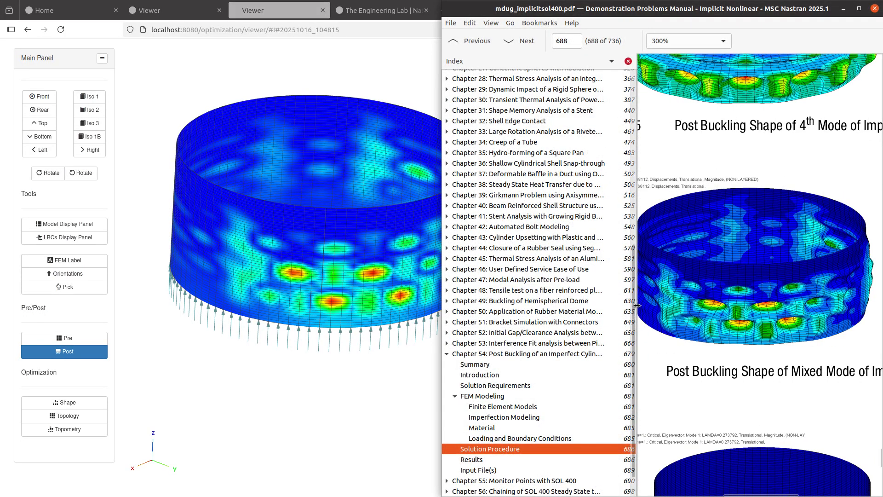
left_click_drag(636, 306, 604, 313)
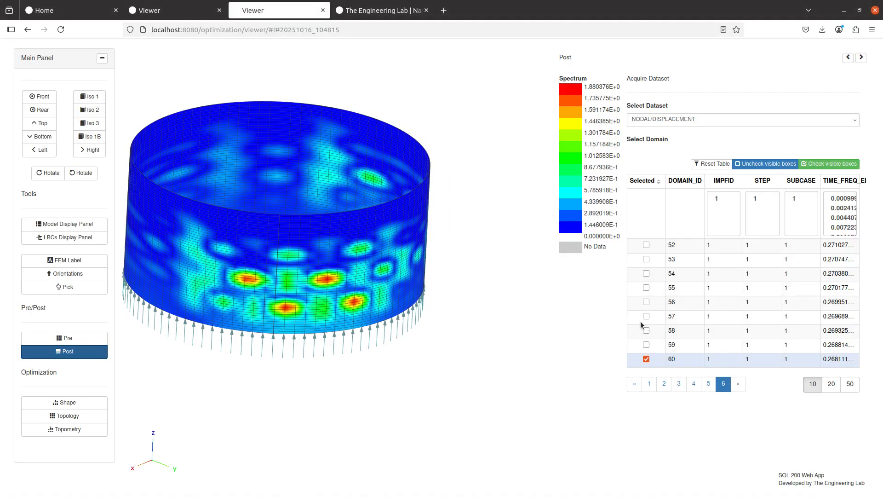
scroll(800, 333, "down", 5)
left_click(788, 334)
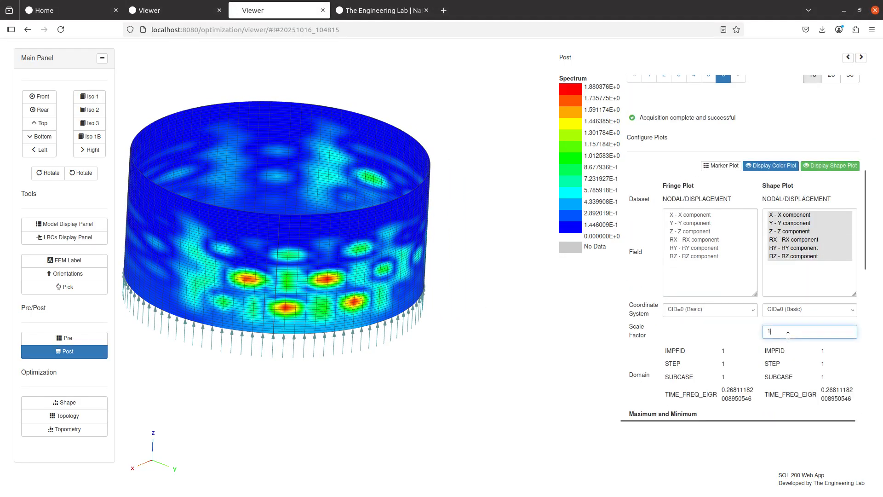
- Try shape plot scale factors of 10 and 50, settling on 30 after checking the manual figure
type("0")
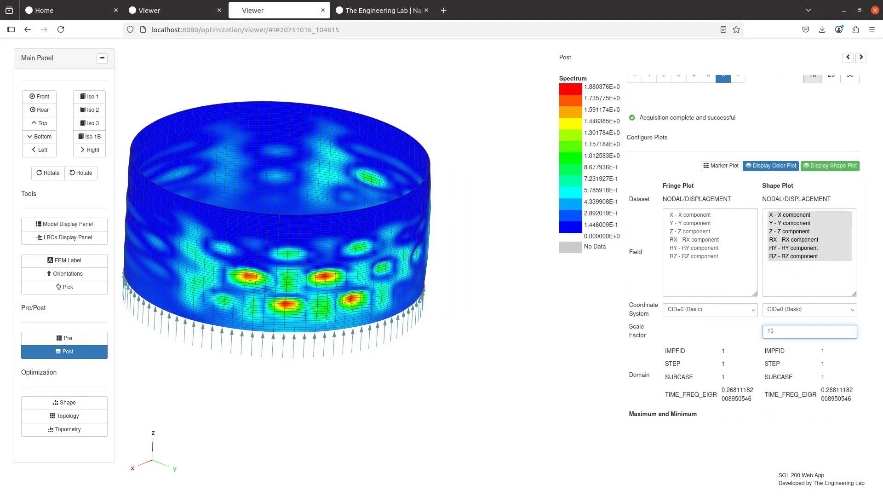
key("BackSpace")
key("BackSpace")
type("50")
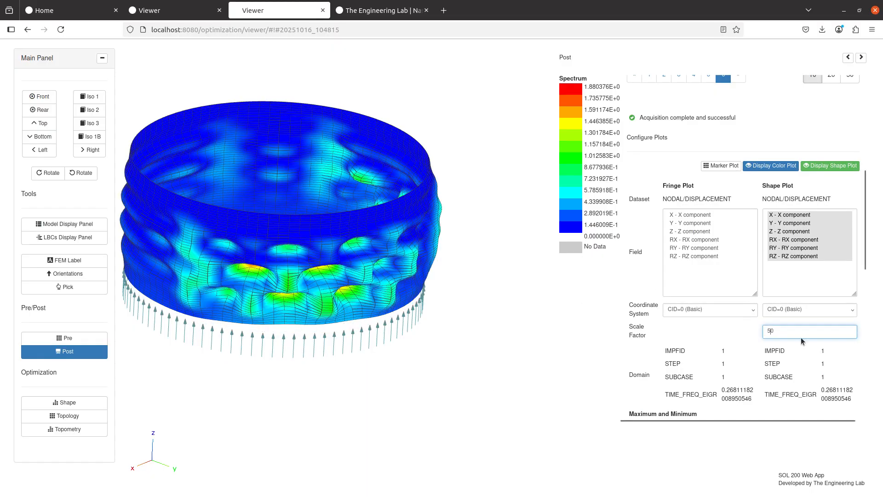
type("3")
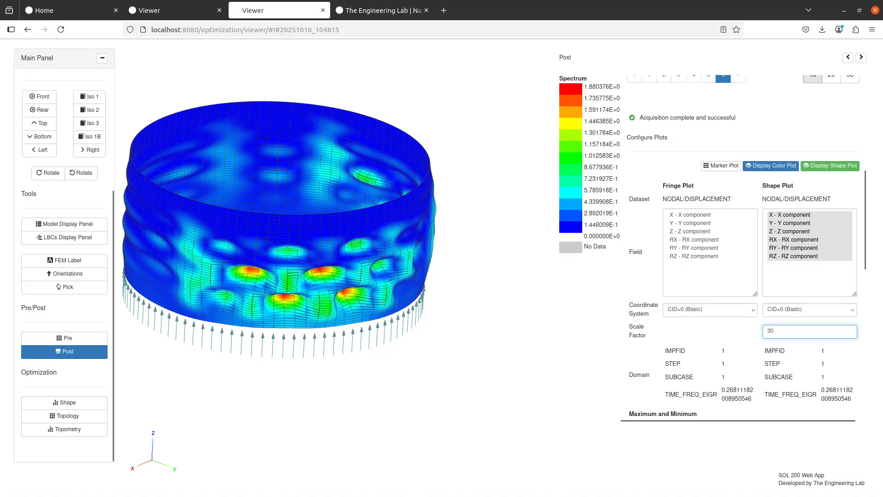
key("alt+Tab")
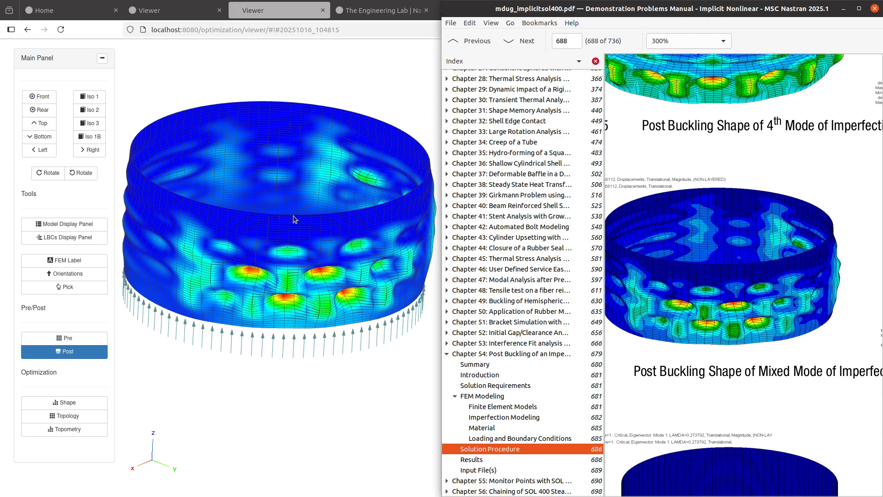
left_click(7, 366)
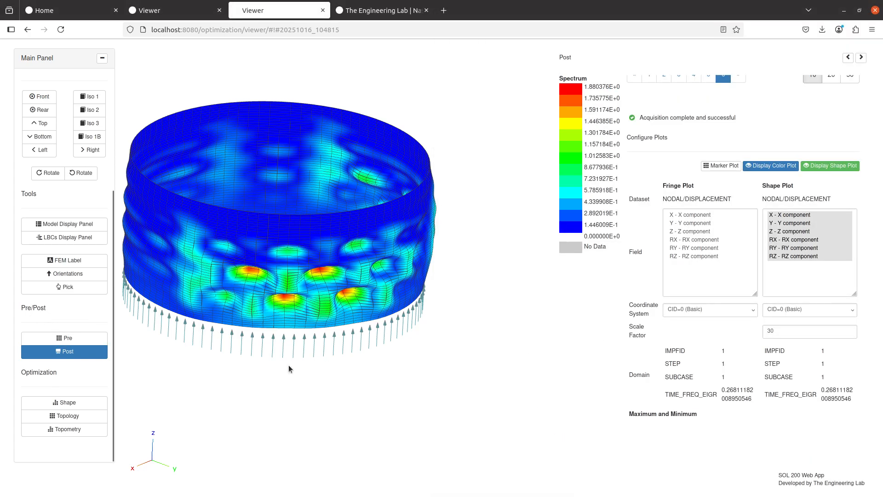
- Open model.f06 from the run's result files
left_click(76, 341)
left_click(150, 110)
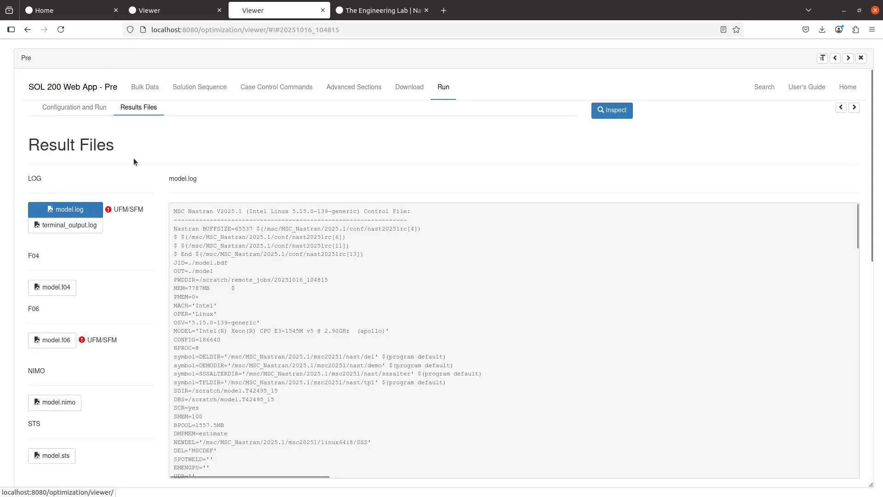
scroll(89, 260, "down", 4)
left_click(57, 172)
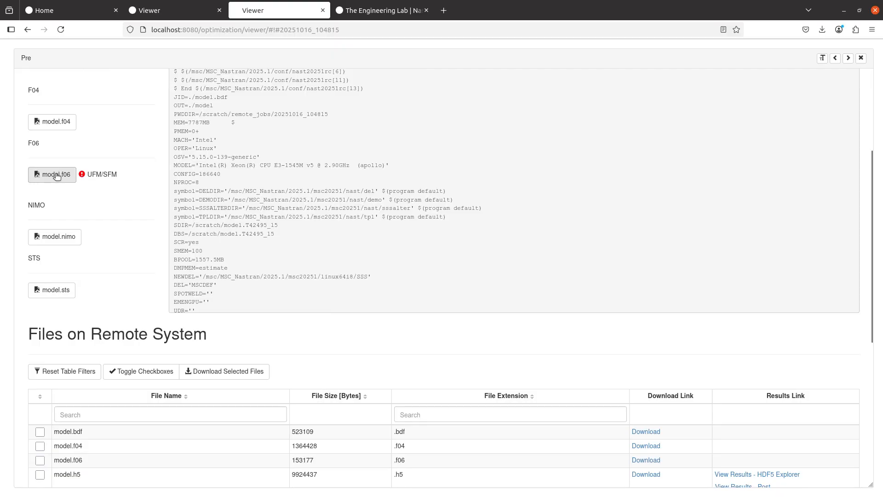
- Find the last OLOAD resultant table and select the final FZ load 2.671798E+05
scroll(257, 234, "down", 15)
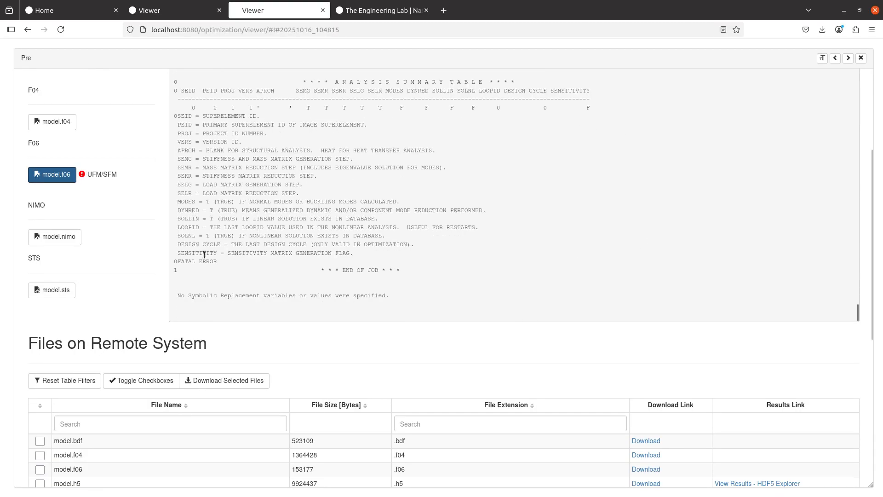
scroll(161, 252, "up", 4)
scroll(327, 277, "up", 5)
scroll(328, 277, "up", 10)
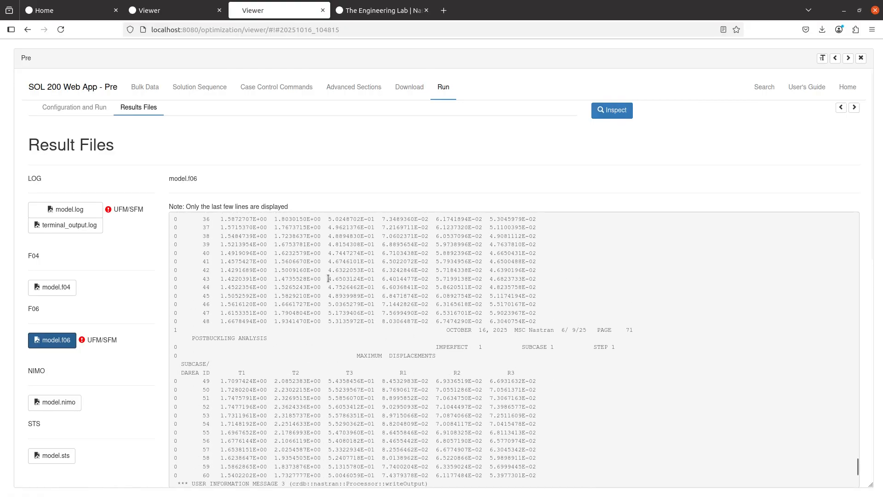
scroll(328, 278, "up", 5)
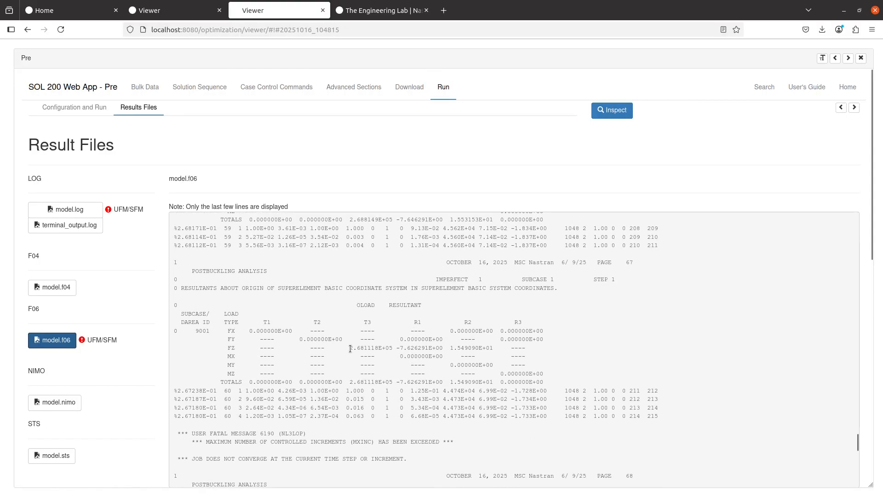
left_click_drag(351, 348, 381, 349)
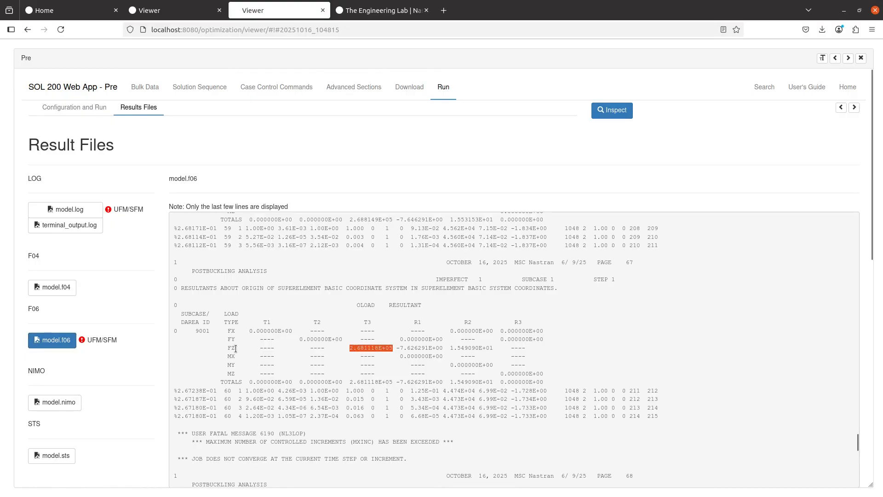
scroll(171, 340, "down", 5)
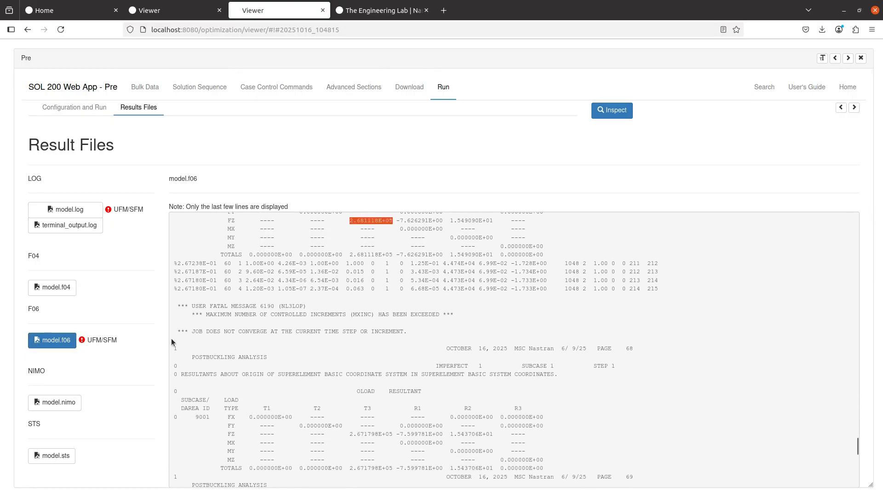
scroll(172, 341, "down", 3)
scroll(324, 357, "up", 5)
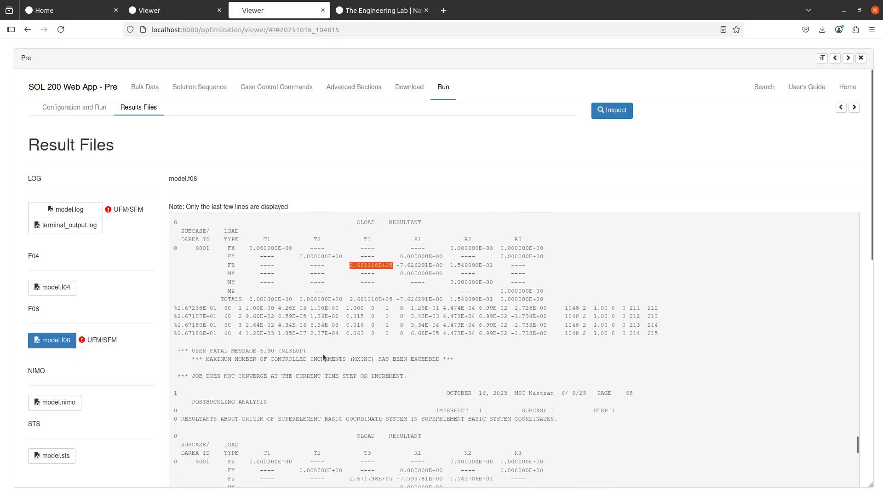
scroll(323, 357, "down", 8)
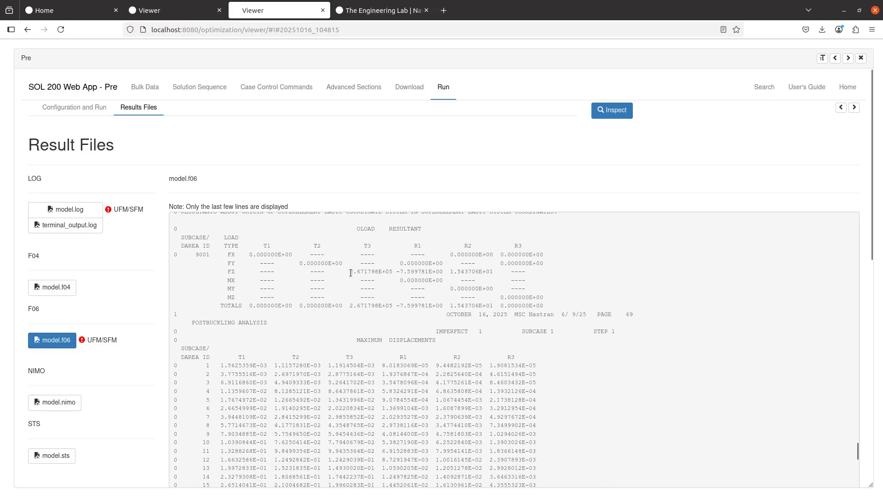
left_click_drag(351, 273, 379, 271)
key("alt+Tab")
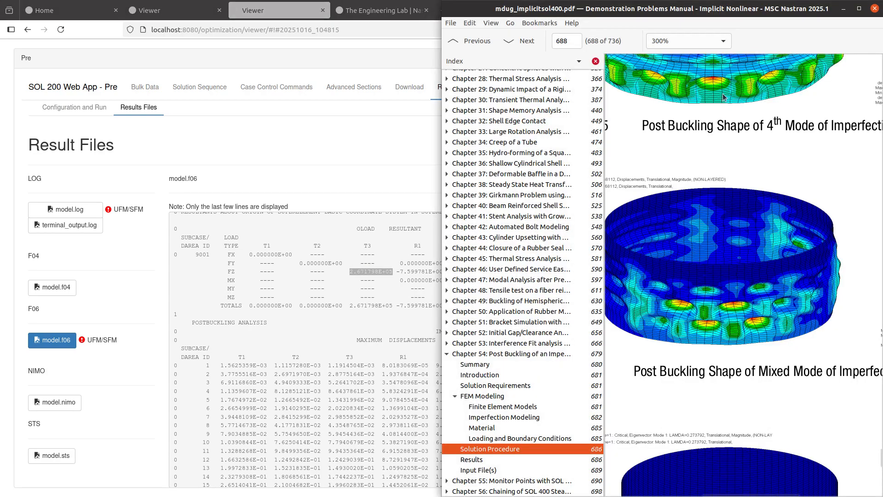
left_click_drag(724, 10, 458, 2)
scroll(407, 287, "up", 10)
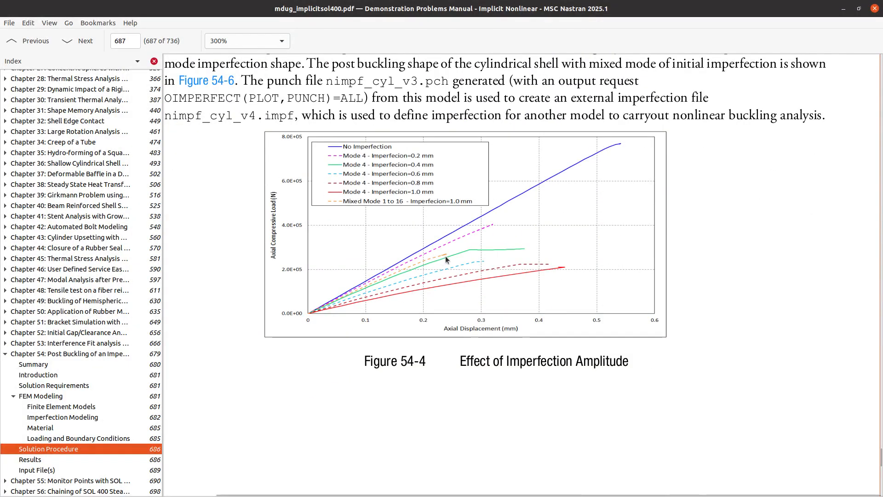
scroll(445, 256, "up", 1)
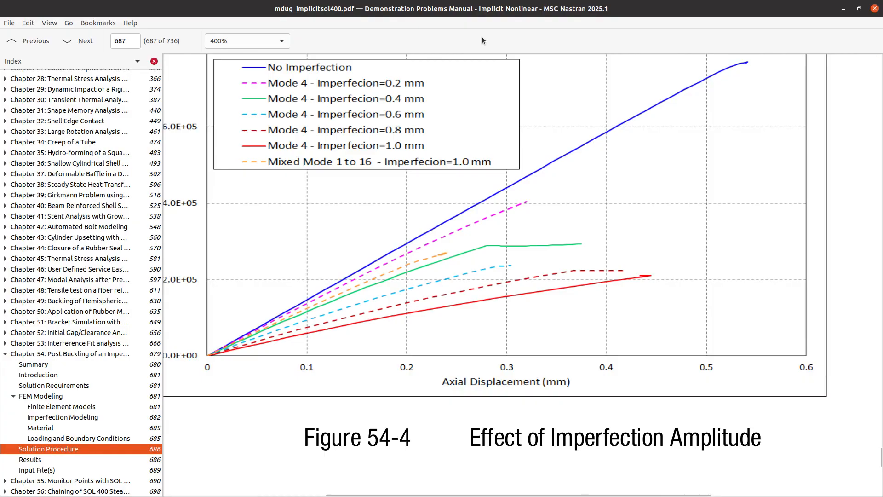
left_click_drag(493, 9, 882, 28)
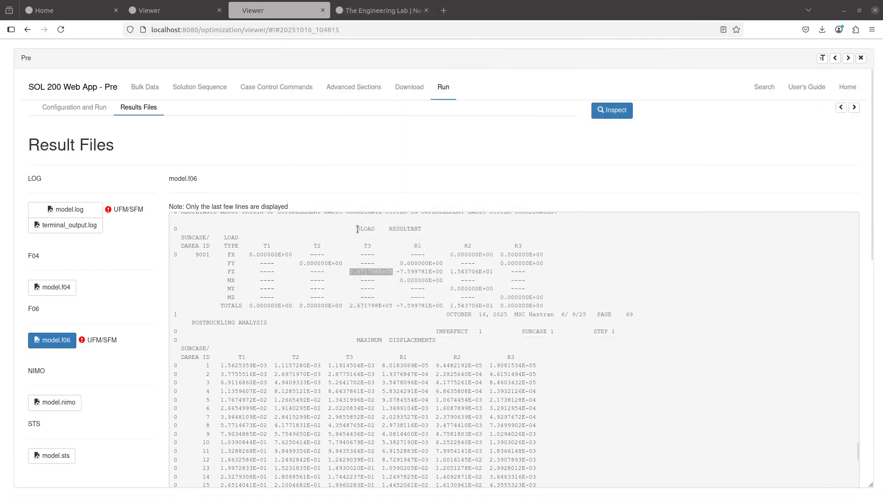
- Select the final FZ load 2.671798E+05 in the model.f06 output
scroll(354, 281, "up", 10)
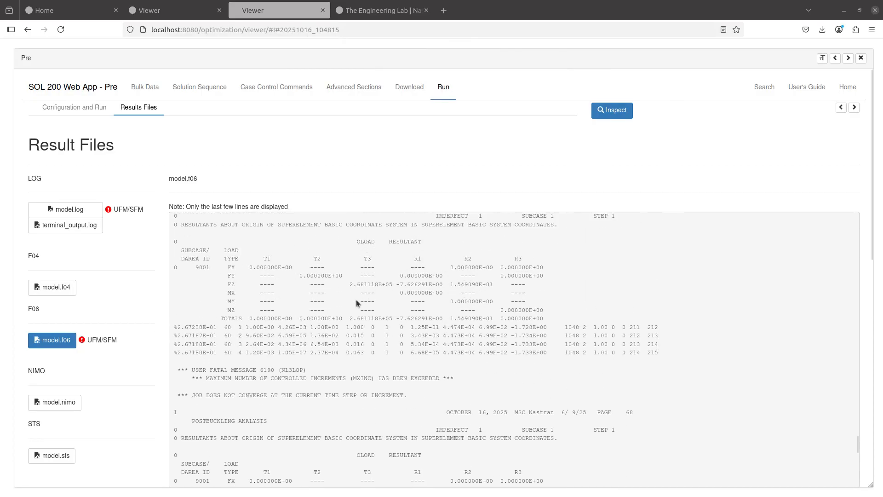
left_click_drag(357, 305, 424, 305)
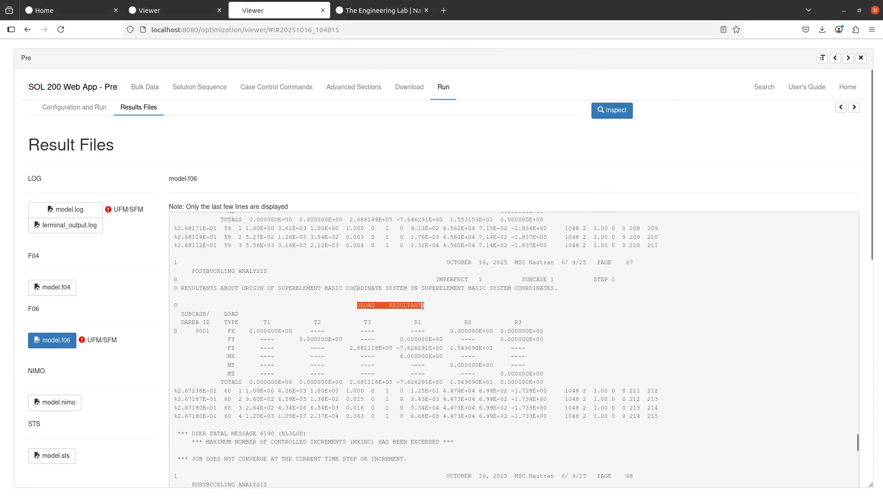
scroll(405, 304, "up", 5)
scroll(365, 275, "down", 5)
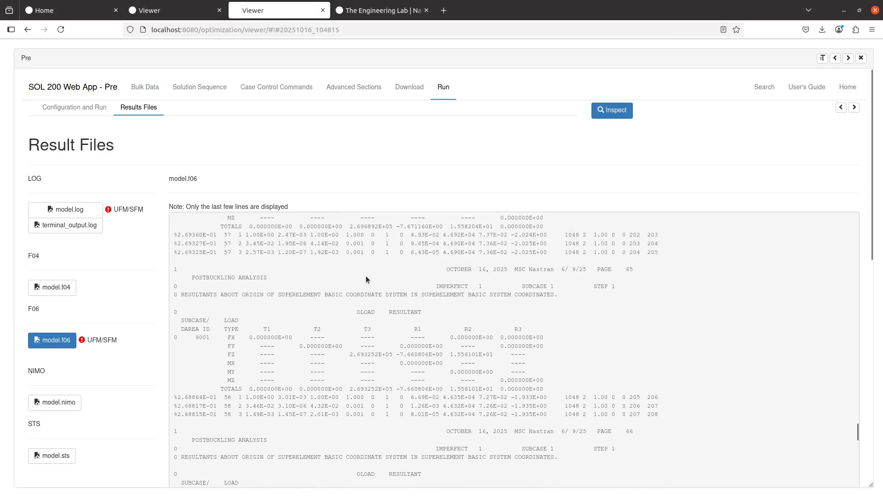
scroll(365, 281, "down", 6)
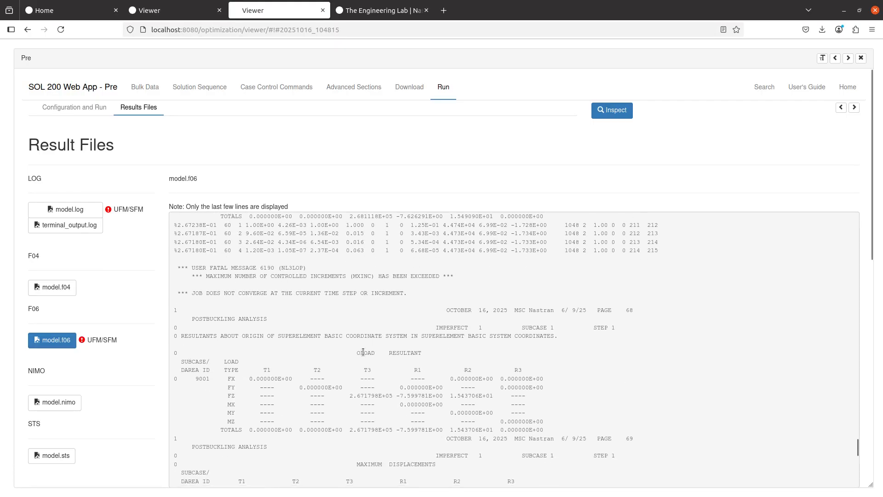
left_click_drag(354, 353, 429, 353)
scroll(407, 361, "down", 3)
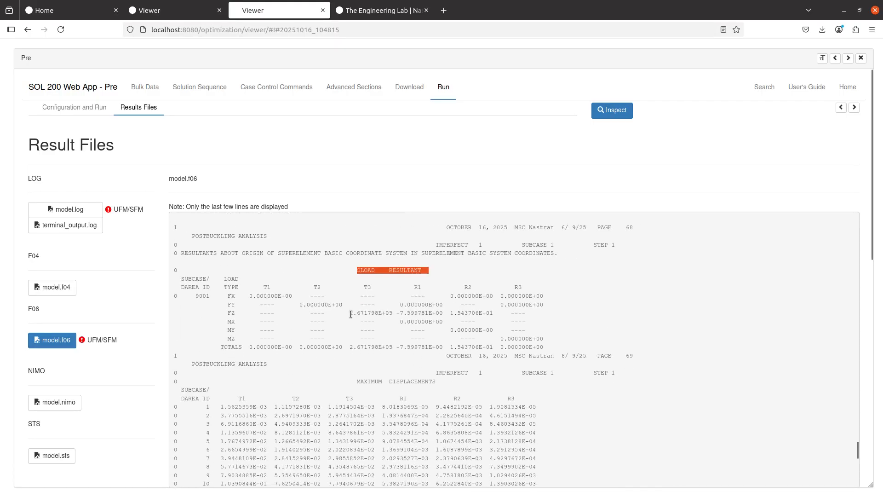
left_click_drag(350, 314, 390, 312)
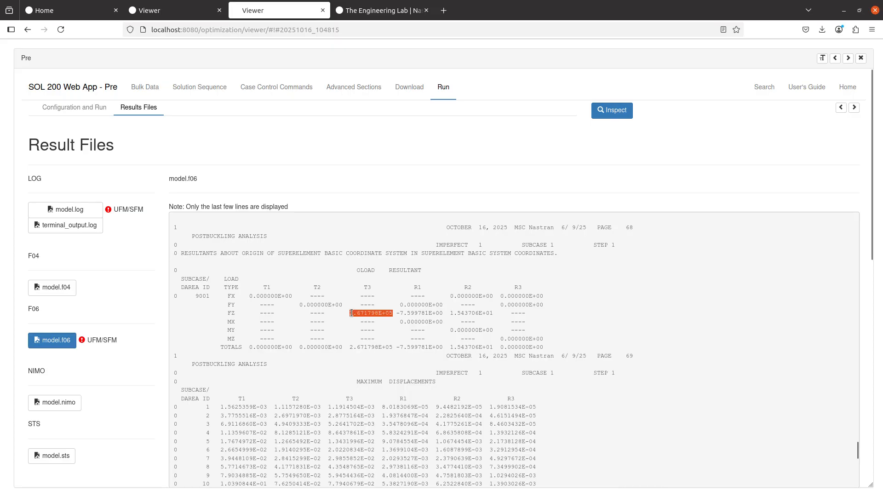
- Check the cylinder view briefly, then copy the selected FZ load value
left_click(861, 58)
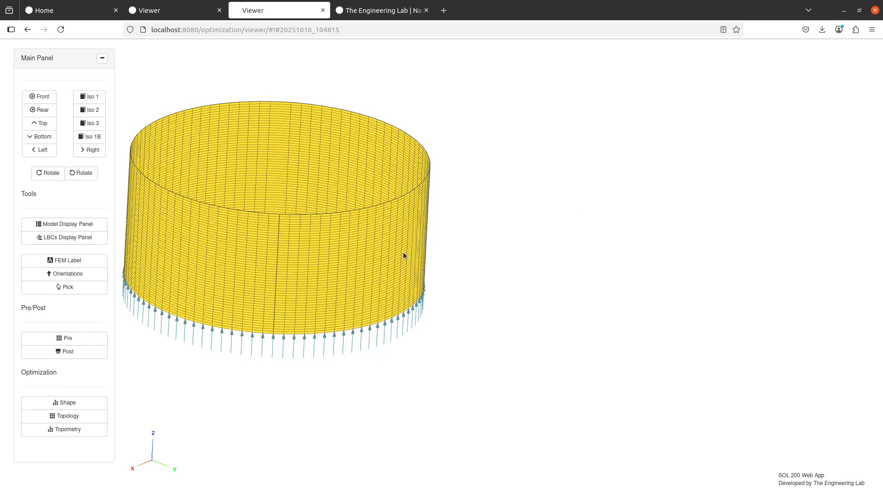
left_click_drag(283, 230, 377, 236)
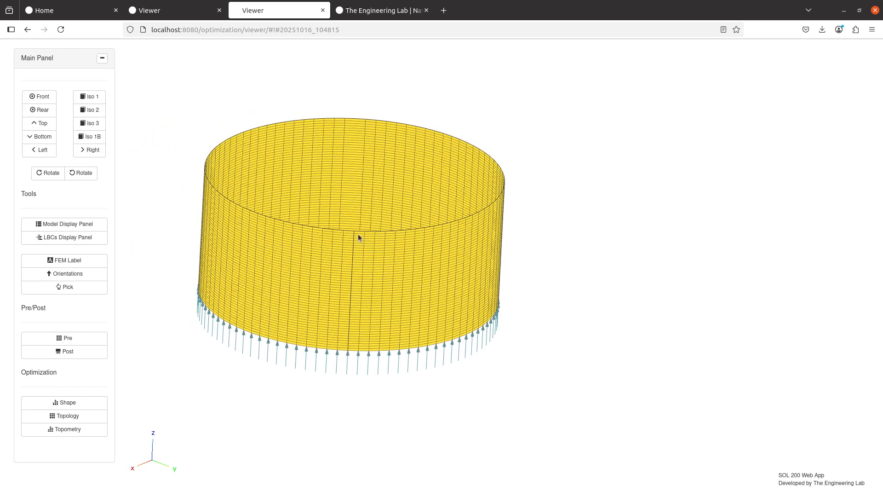
left_click(77, 338)
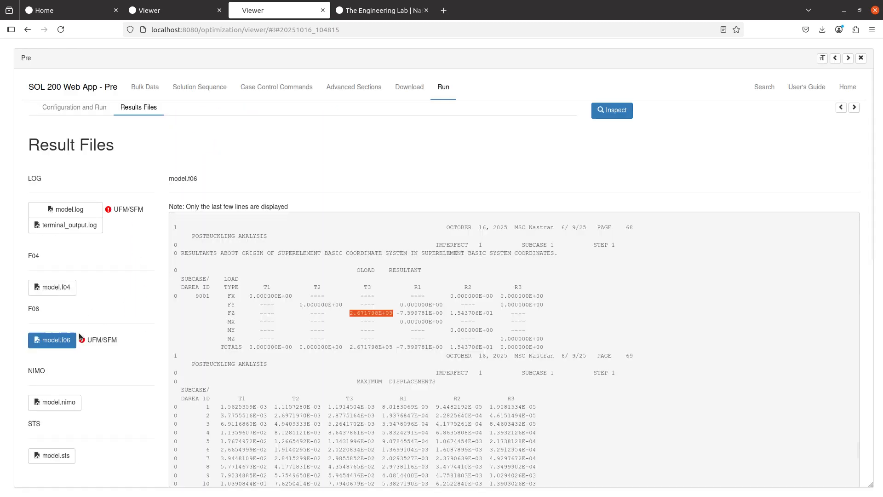
right_click(353, 314)
left_click(367, 319)
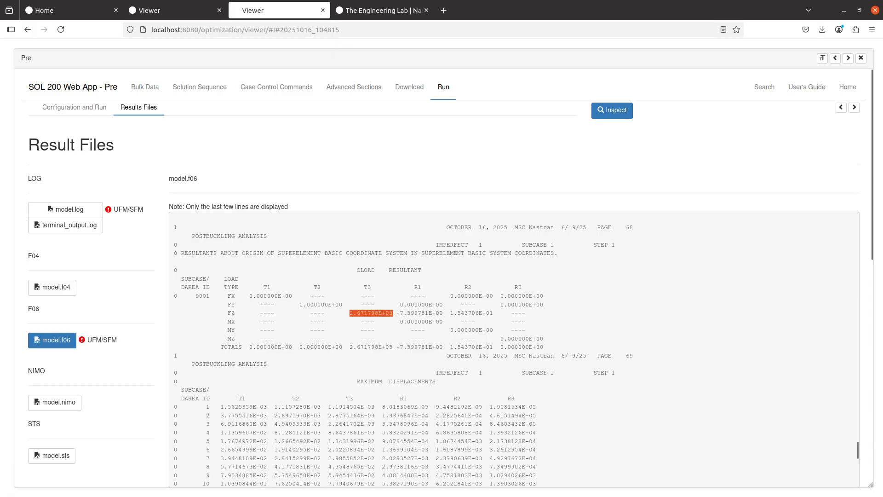
- Add 'Final Load = 2.671798E+05 Newtons' on a new line below the Figure 54-6 line in README.txt
key("alt+Tab")
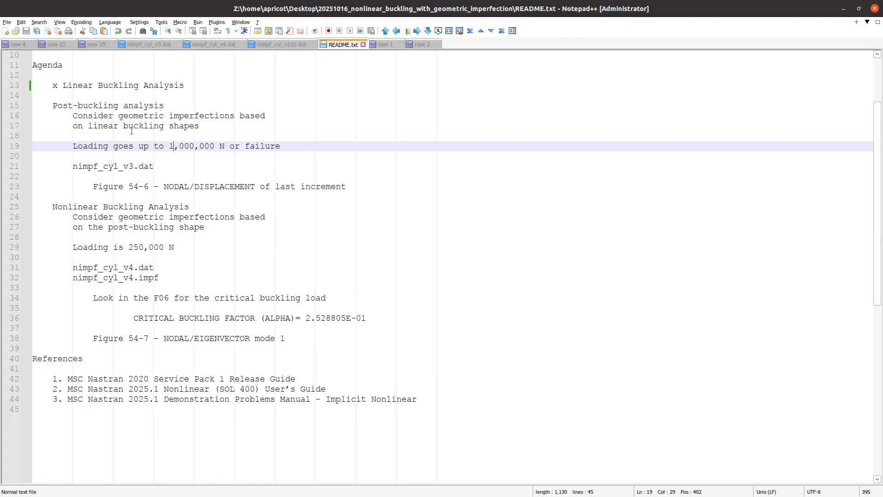
left_click(372, 187)
key("Return")
key("Return")
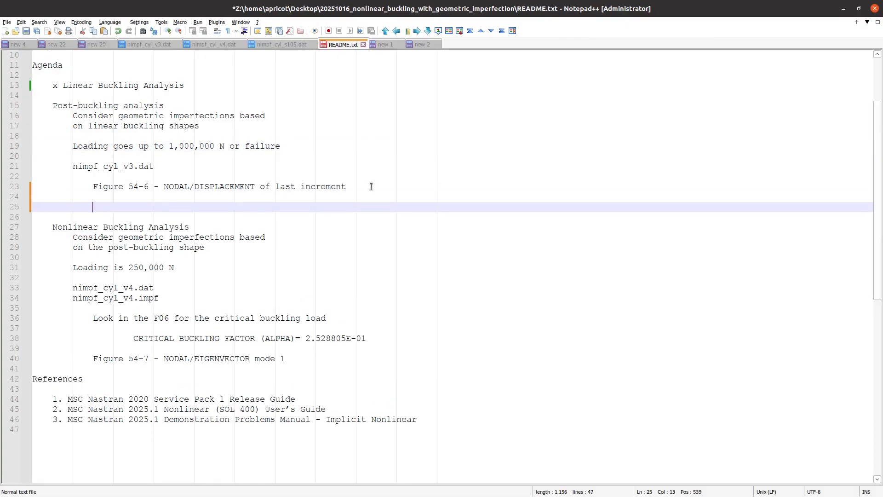
key("BackSpace")
key("BackSpace")
key("BackSpace")
key("BackSpace")
type("Final Load =")
type("2.671798E+05")
type("Newtons")
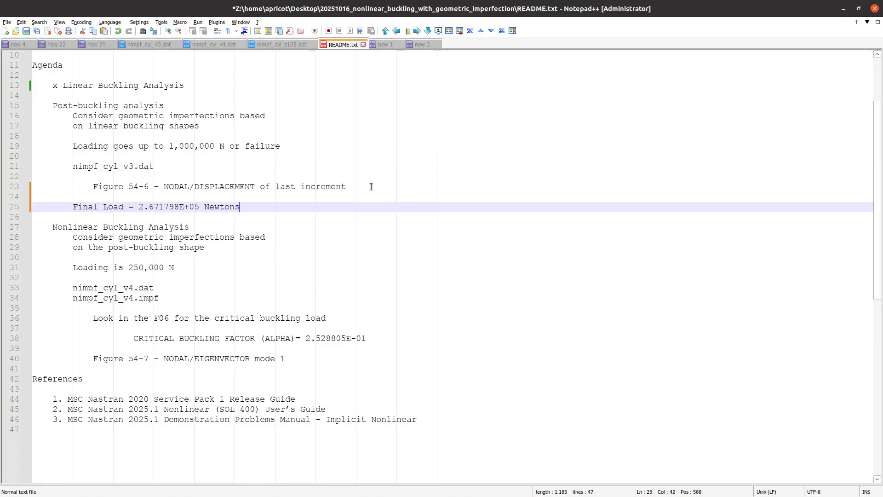
scroll(246, 221, "up", 2, "ctrl")
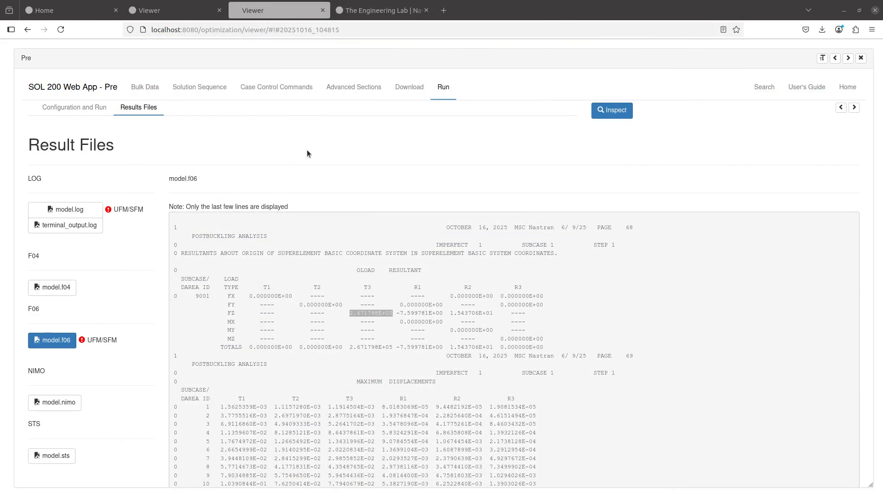
- Download model.bdf and model.pch from the remote system's file list
left_click(399, 86)
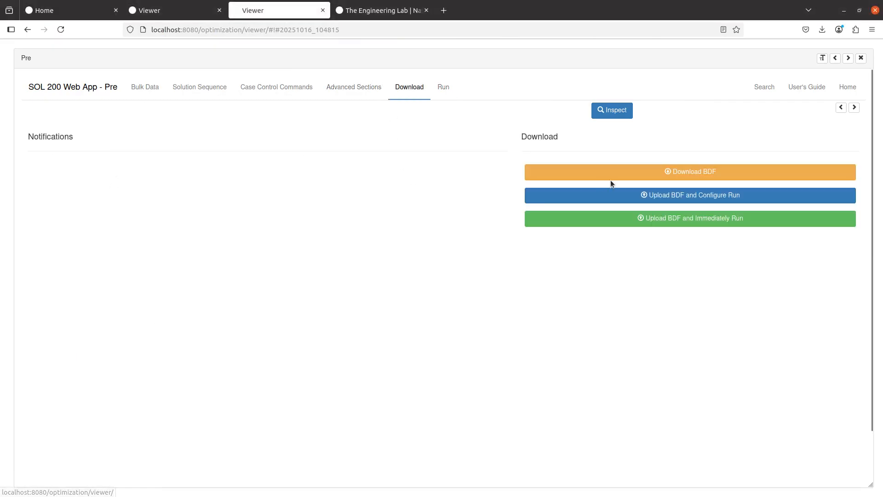
left_click(609, 178)
left_click(442, 87)
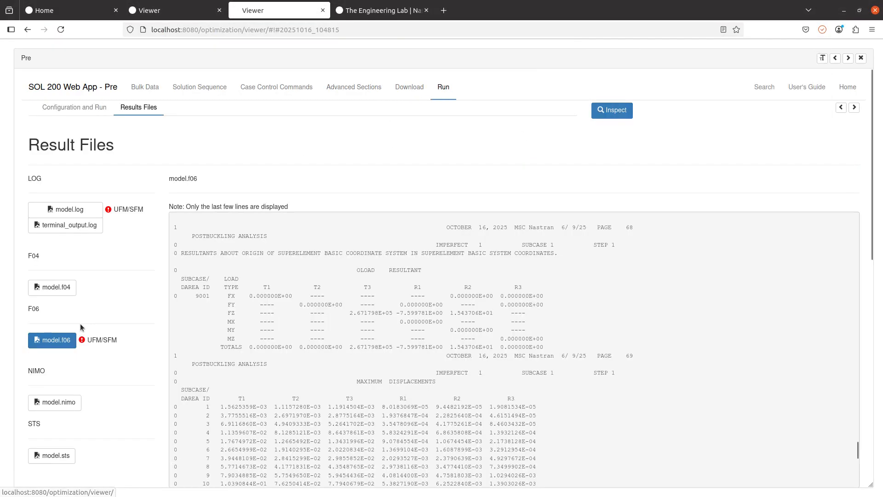
scroll(82, 324, "down", 10)
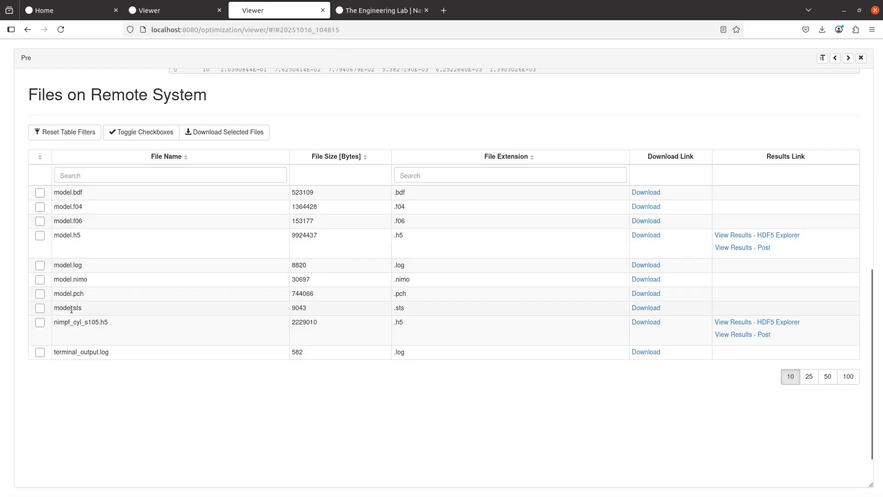
left_click(635, 295)
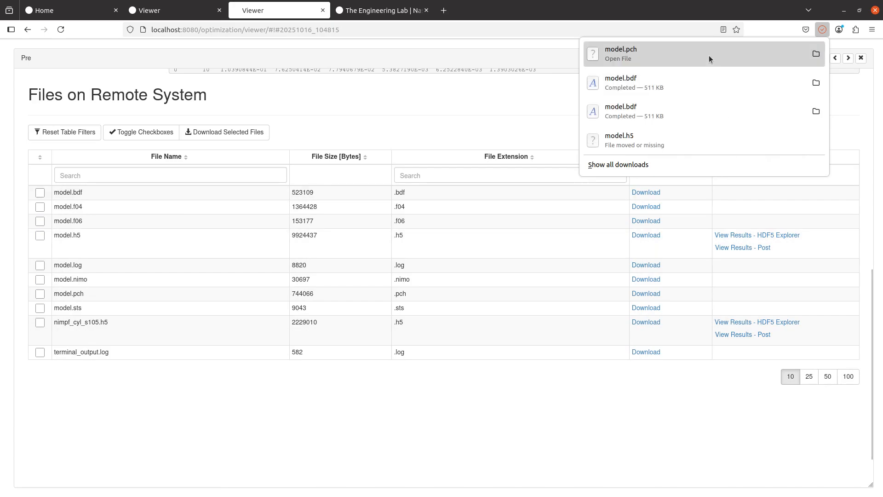
key("alt+Tab")
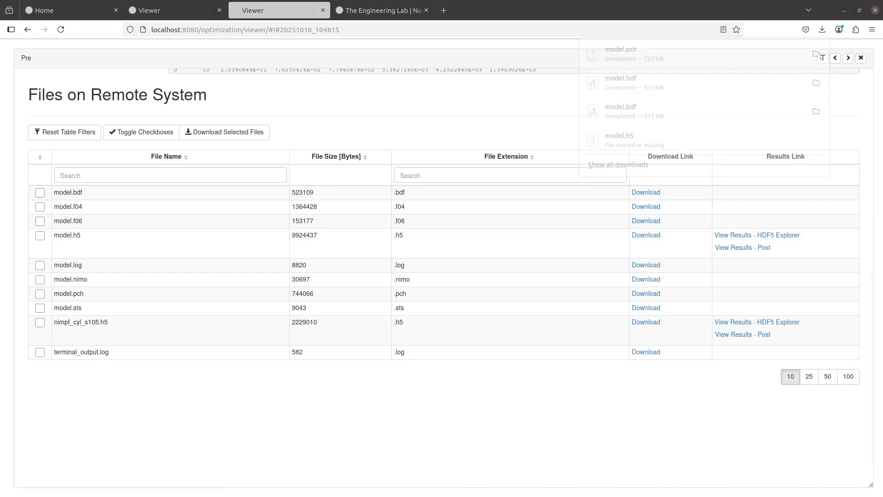
left_click_drag(882, 175, 444, 2)
- Create a new folder named 2_post_buckling_analysis in Downloads
left_click(35, 117)
right_click(229, 167)
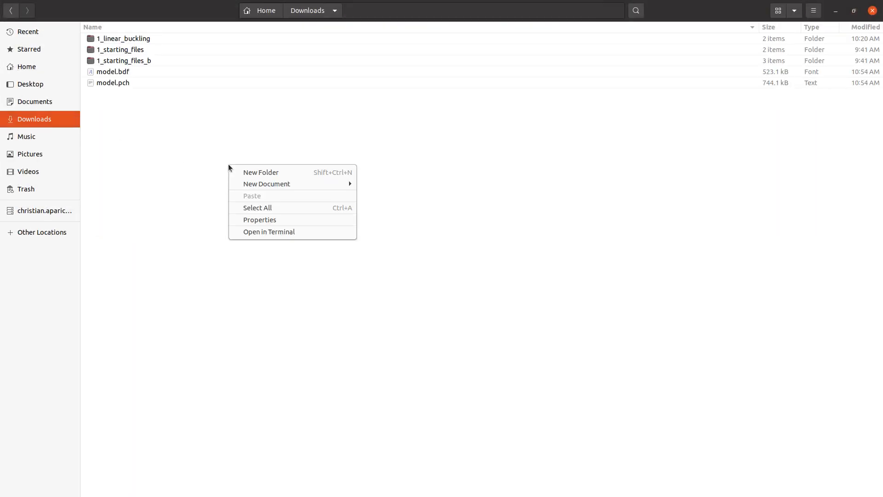
left_click(243, 173)
type("2_pos")
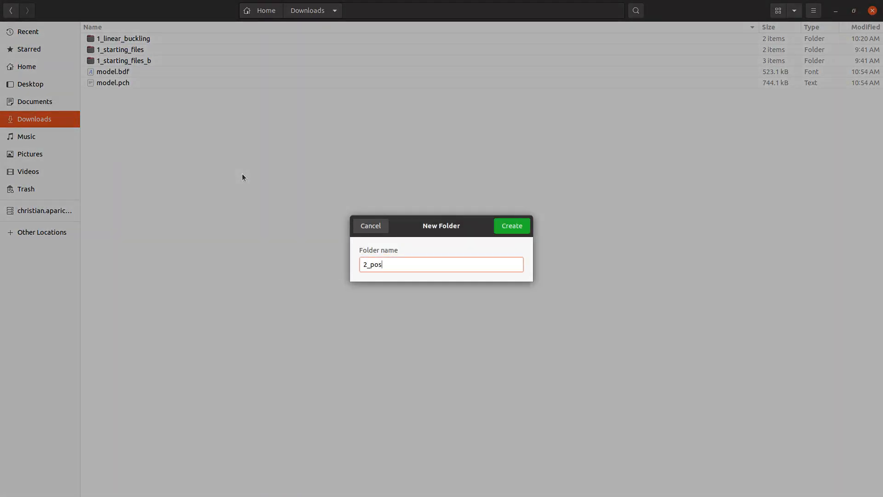
type("t_buckling_analysis")
key("Return")
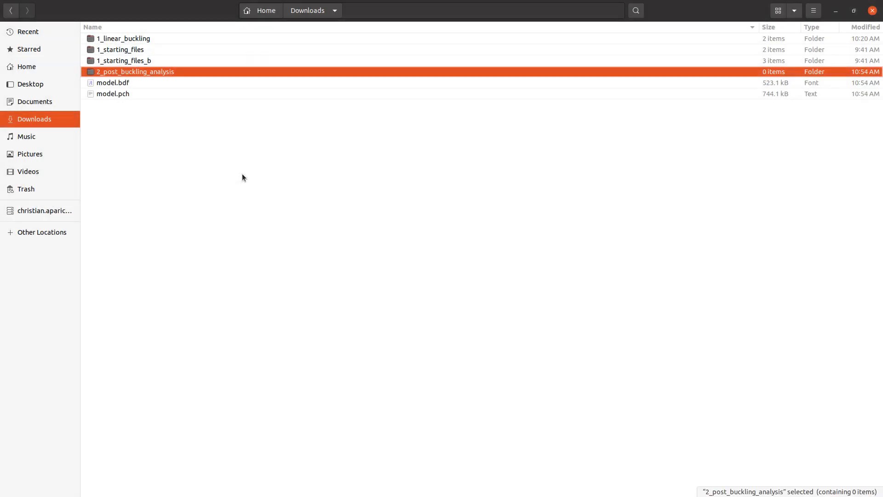
- Move model.bdf and model.pch into the 2_post_buckling_analysis folder
left_click(121, 84)
left_click(123, 92, "shift")
left_click_drag(122, 92, 143, 99)
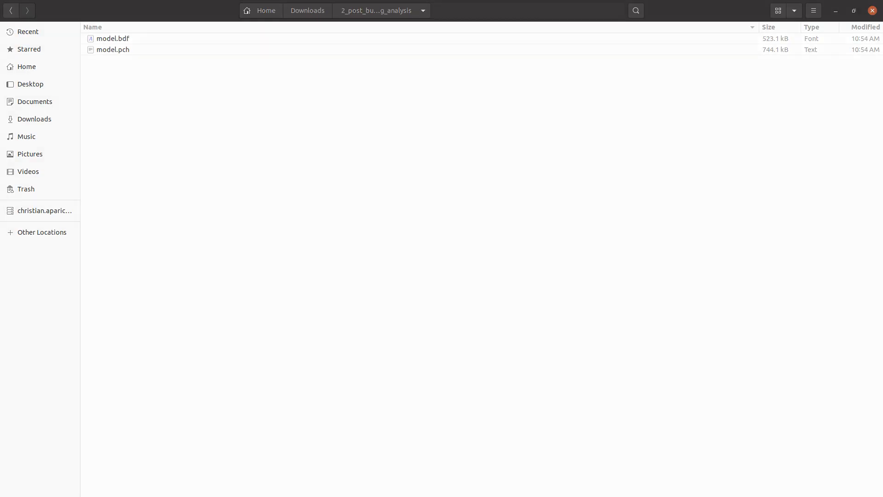
left_click_drag(0, 25, 491, 25)
- Go to Chapter 54's Input File(s) section and select the nimpf_cyl_v3 file name
scroll(92, 358, "down", 2)
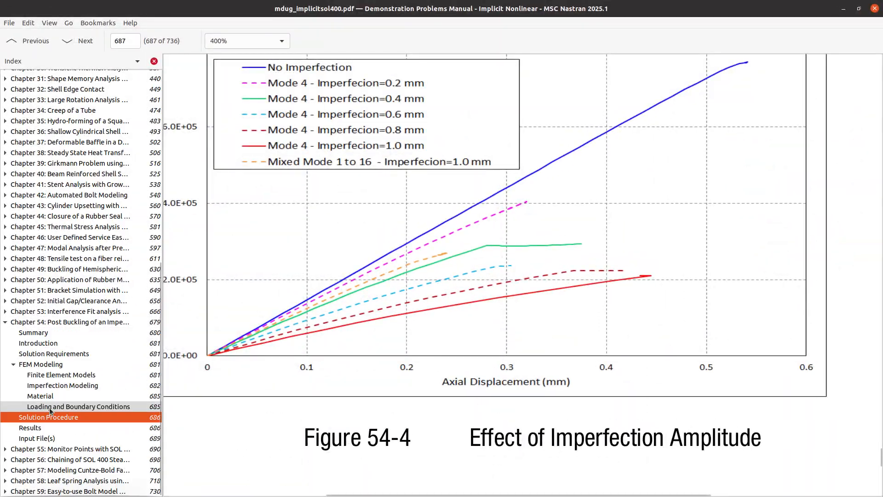
left_click(80, 436)
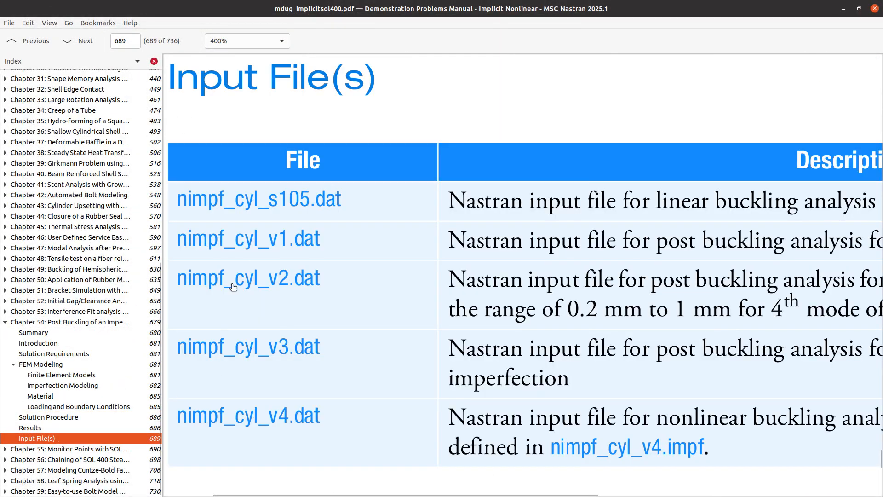
scroll(207, 287, "left", 2)
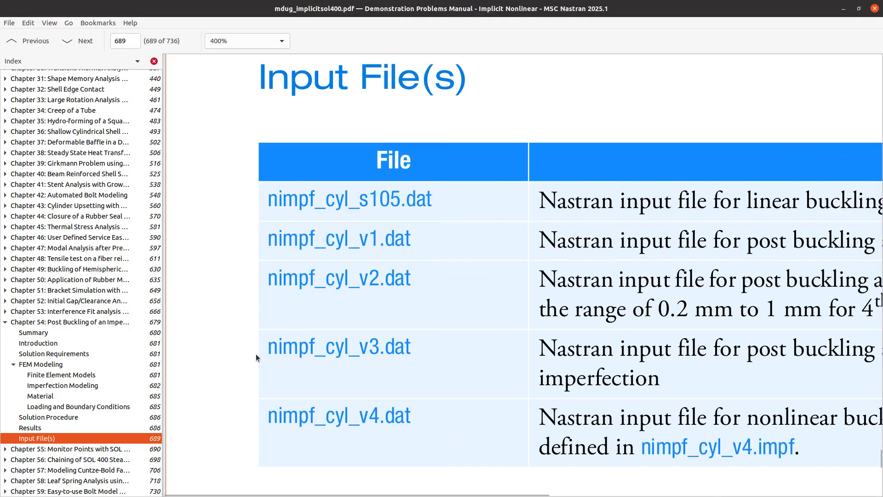
left_click_drag(257, 354, 375, 352)
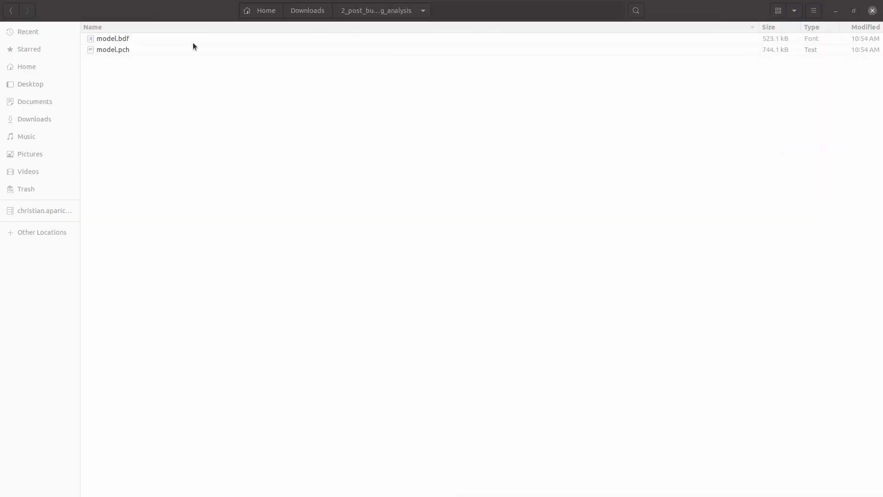
- Rename model.bdf to nimpf_cyl_v3.bdf and model.pch to nimpf_cyl_v3.pch
left_click(193, 41)
key("F2")
type("nimpf_cyl_v3")
key("Return")
left_click(193, 40)
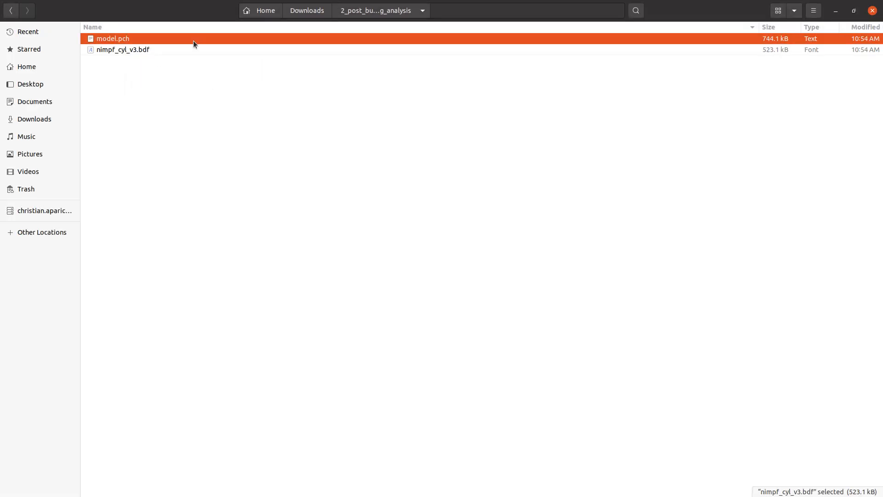
key("F2")
type("nimpf_cyl_v3.pch")
key("Return")
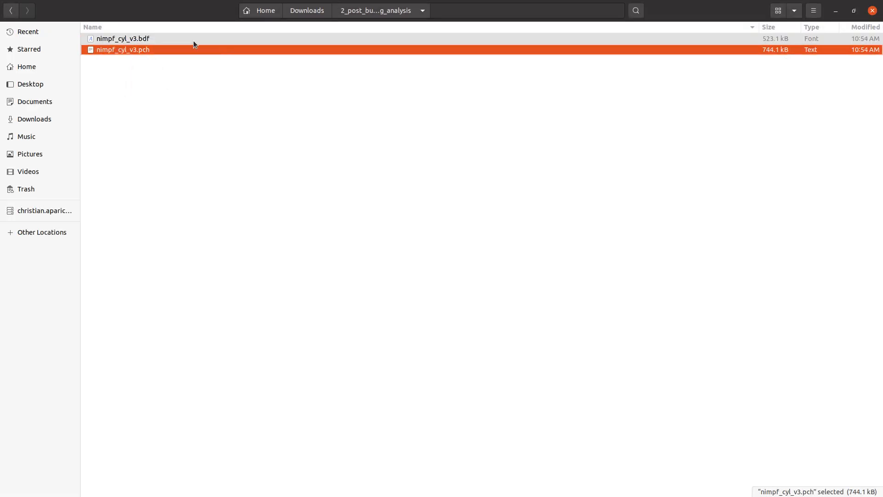
left_click(836, 9)
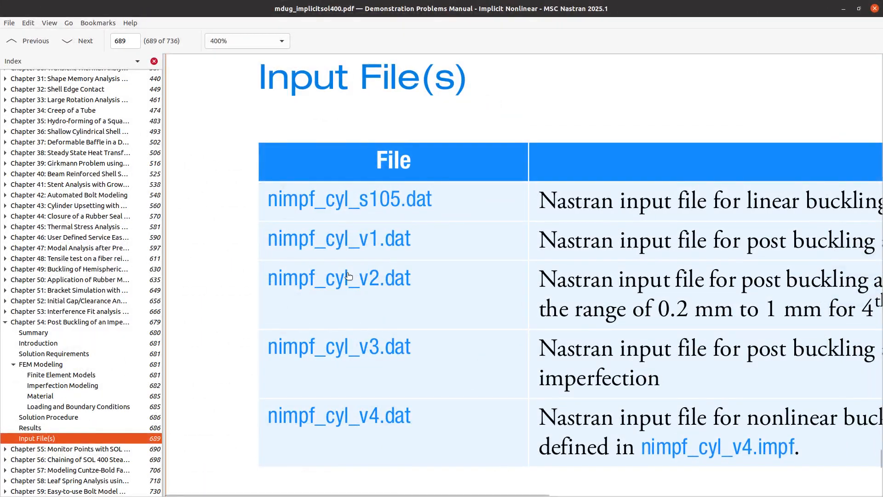
- Scroll the manual's FEM Modeling section to the Imperfection Modeling IMPGEOM cards
left_click(80, 364)
scroll(415, 315, "down", 2)
scroll(416, 315, "up", 10)
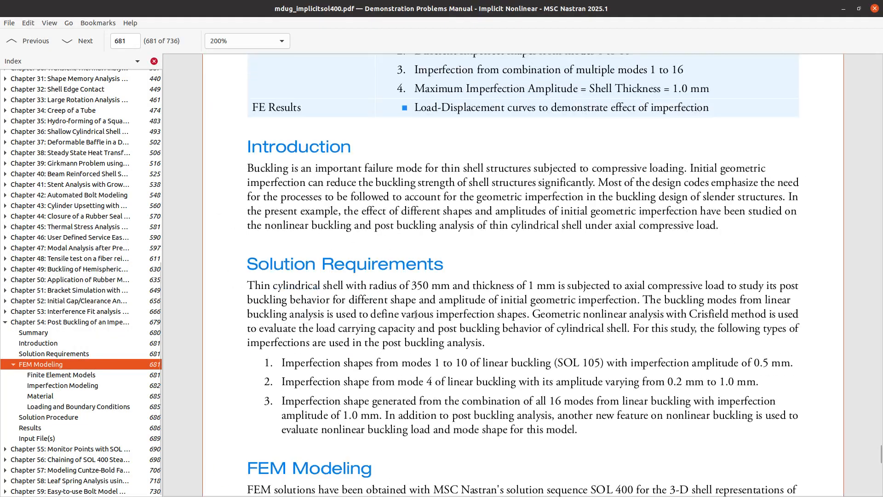
scroll(416, 314, "down", 20)
scroll(415, 312, "down", 10)
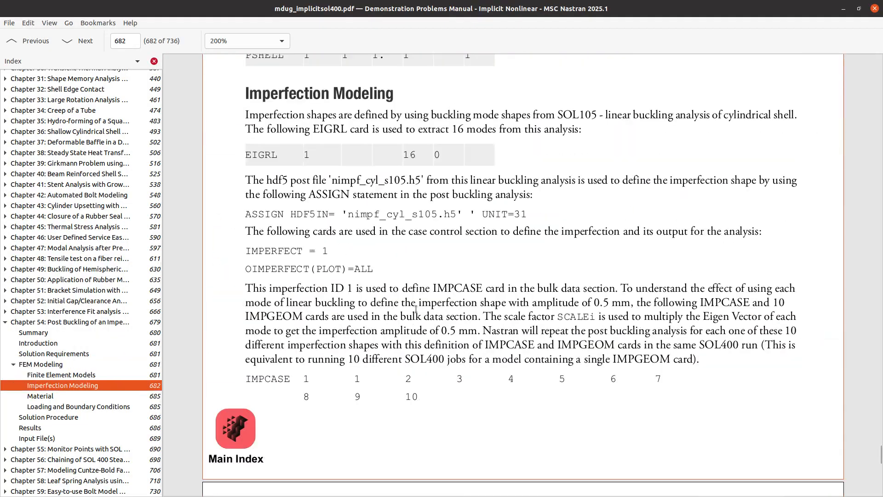
scroll(416, 313, "down", 2)
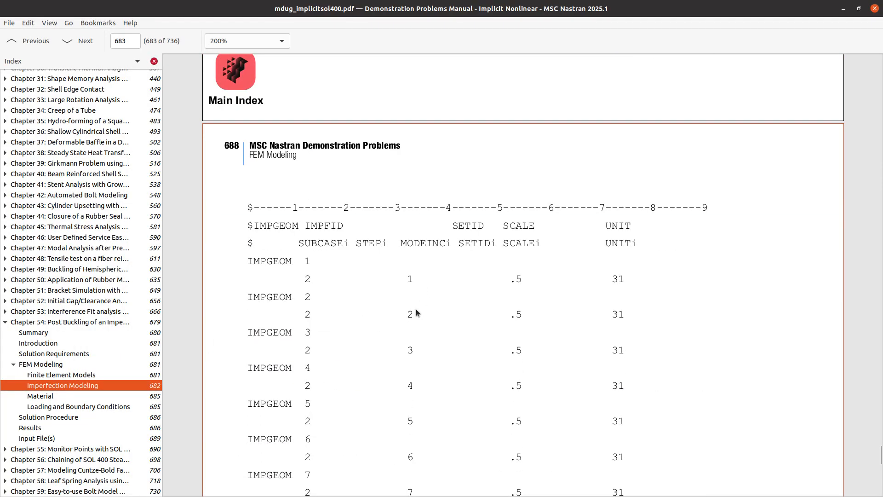
scroll(416, 311, "up", 4)
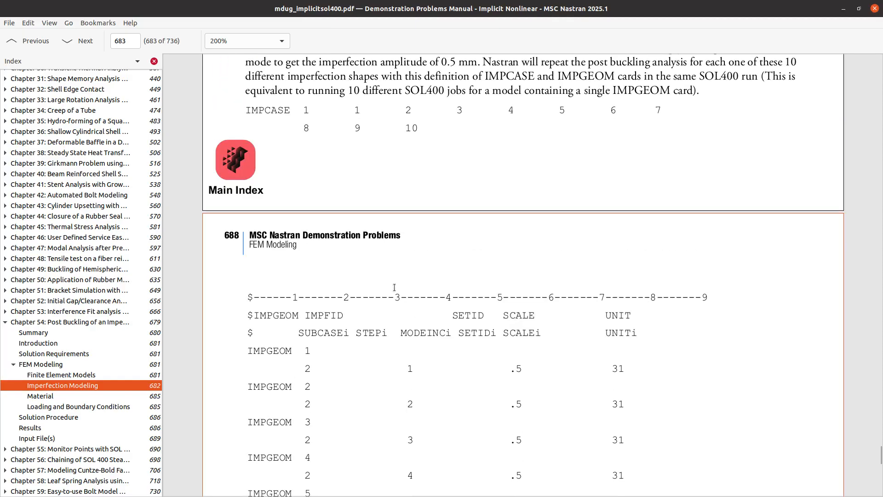
scroll(325, 216, "up", 2)
scroll(325, 216, "up", 1)
scroll(317, 248, "down", 12)
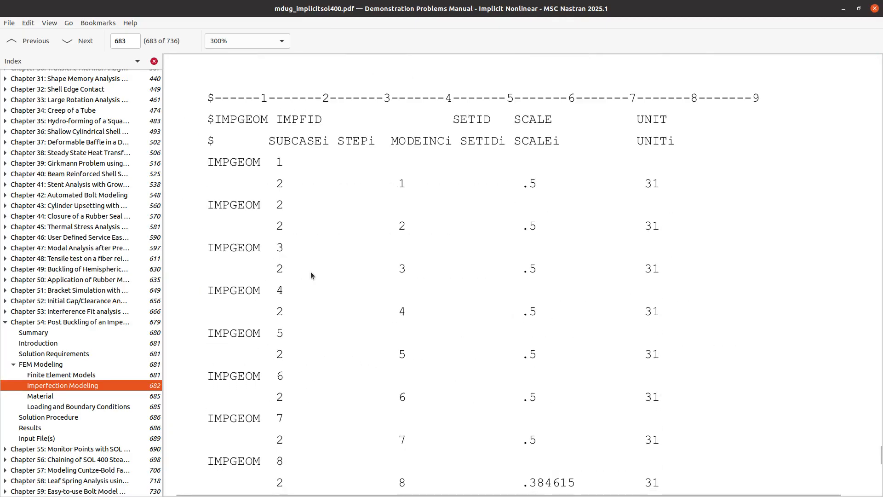
scroll(369, 198, "down", 10)
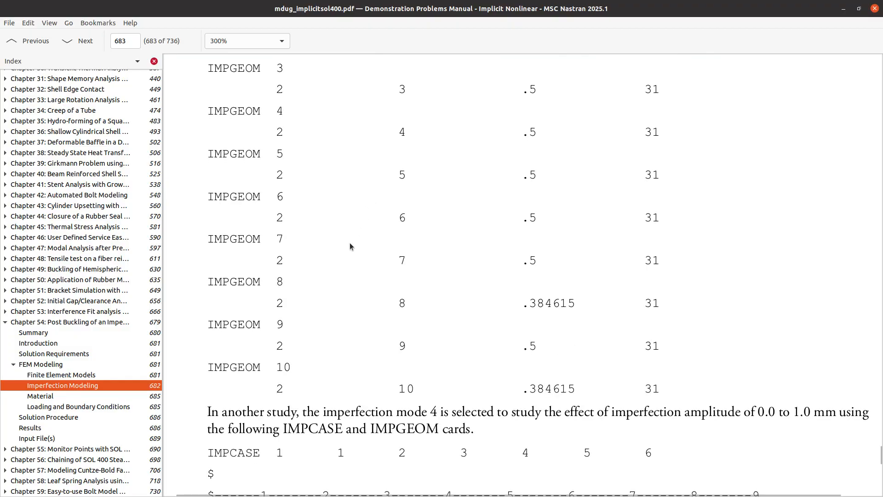
scroll(331, 290, "down", 20)
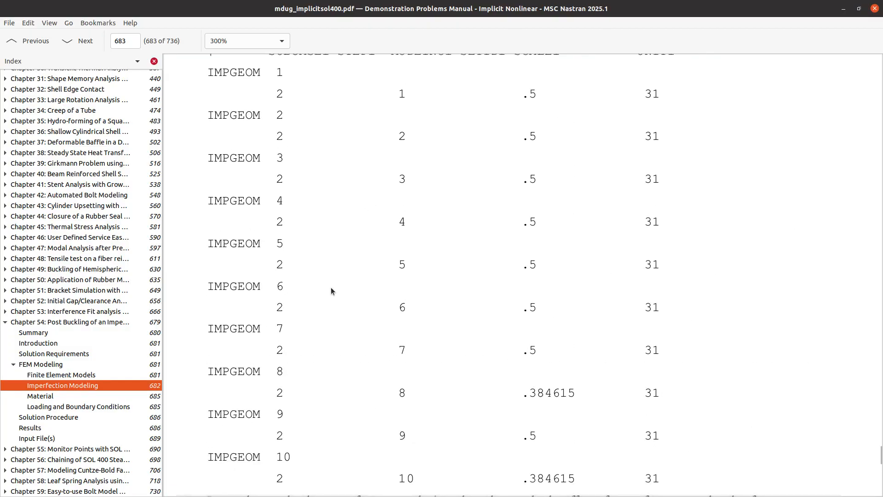
scroll(330, 287, "up", 2)
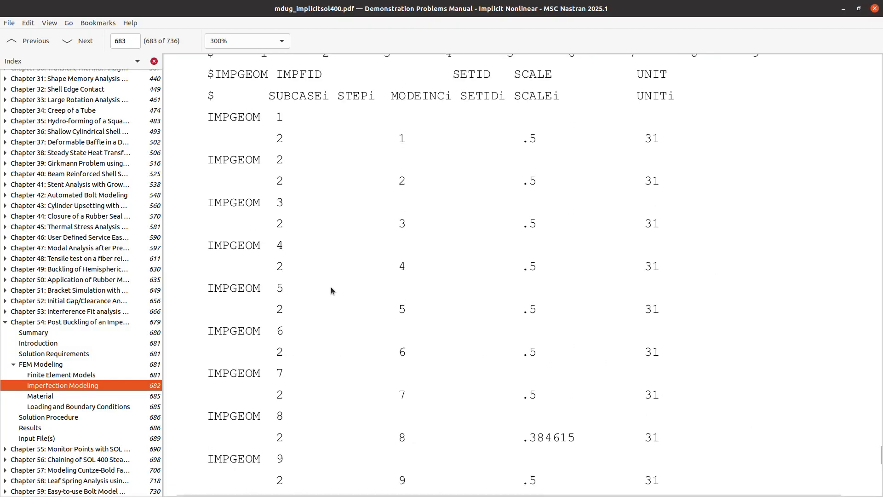
- Highlight IMPGEOM 1's .5 scale factor, then return to the cylinder viewer
left_click_drag(522, 140, 536, 137)
left_click(524, 142)
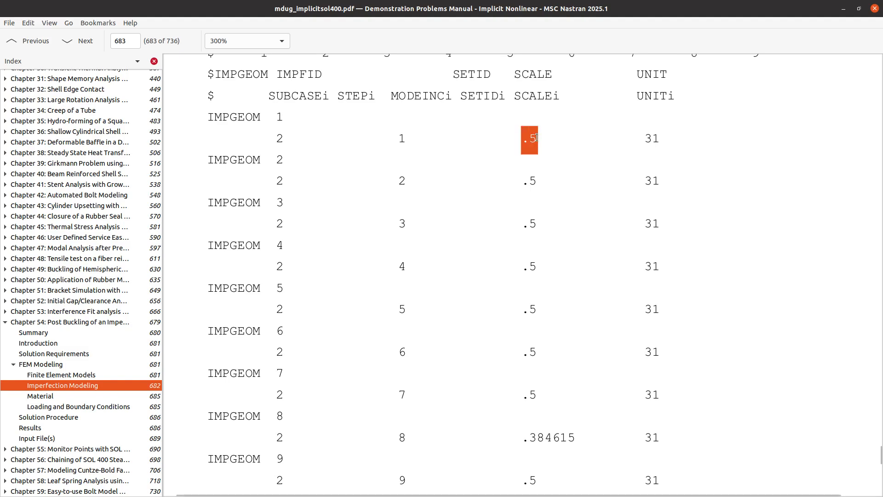
left_click(843, 9)
left_click(174, 10)
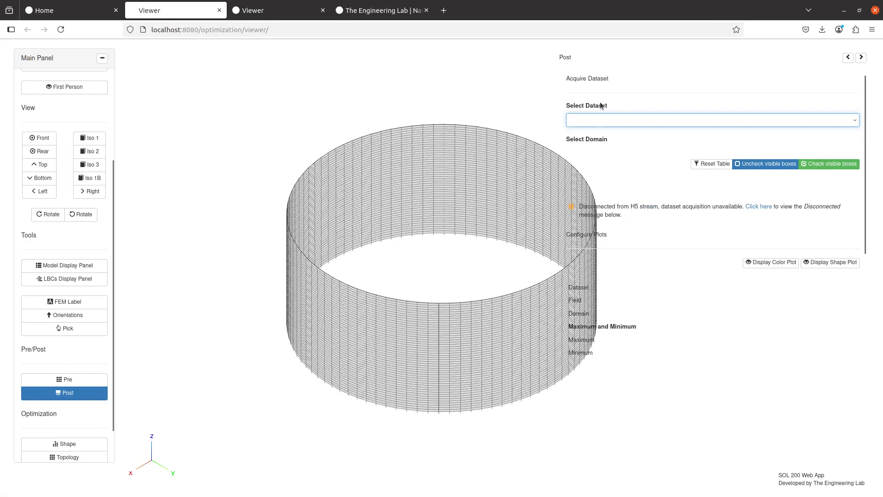
- Upload the H5 results file nimpf_cyl_s105.h5 from the 1_linear_buckling folder
scroll(29, 195, "up", 2)
scroll(28, 195, "up", 3)
left_click(70, 111)
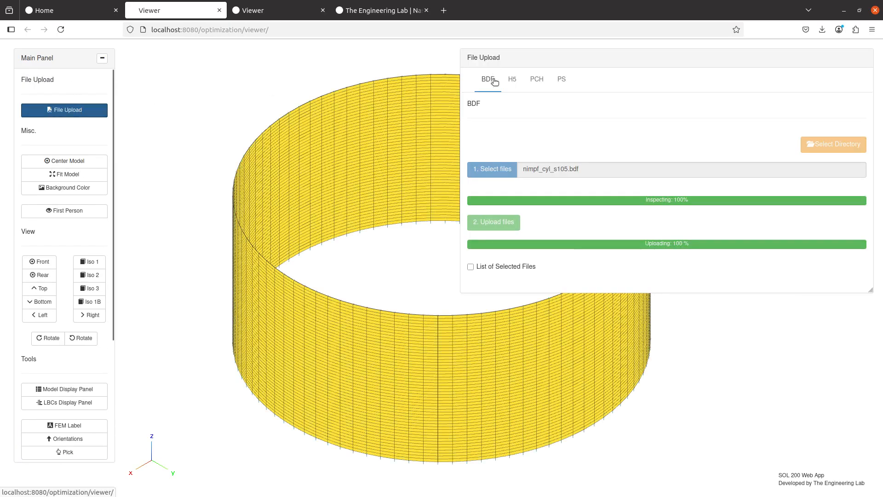
left_click(511, 80)
left_click(568, 208)
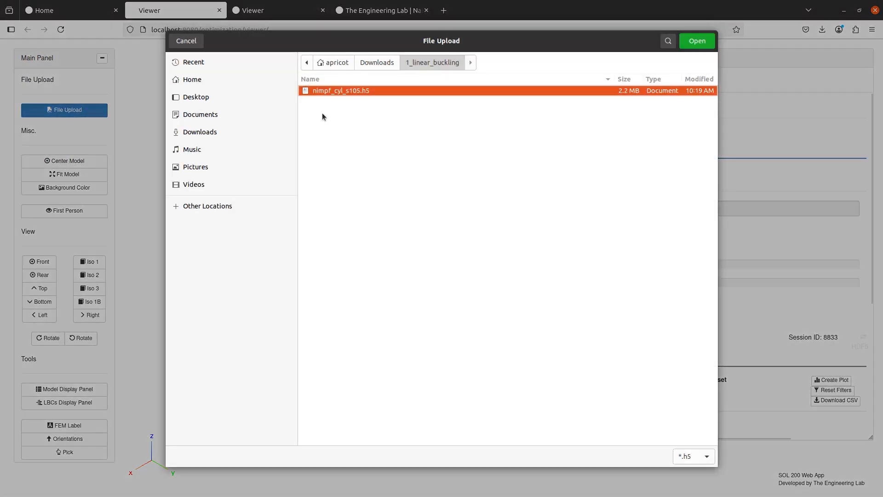
double_click(379, 94)
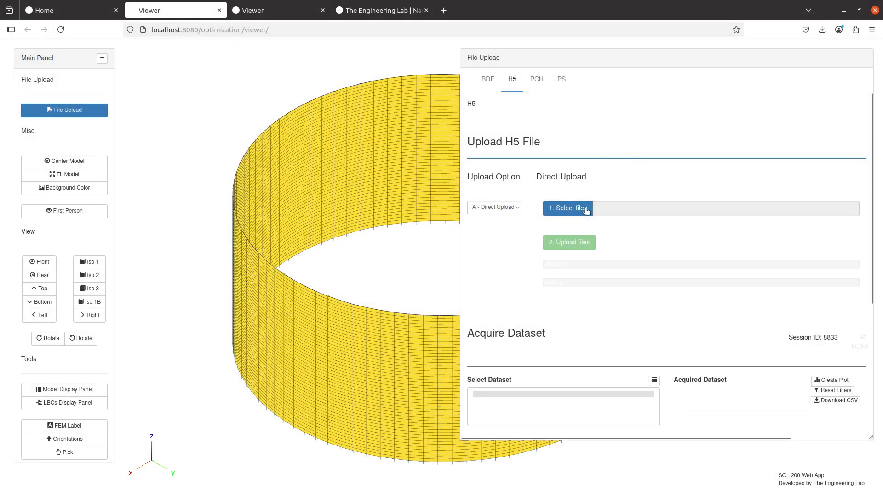
left_click(578, 242)
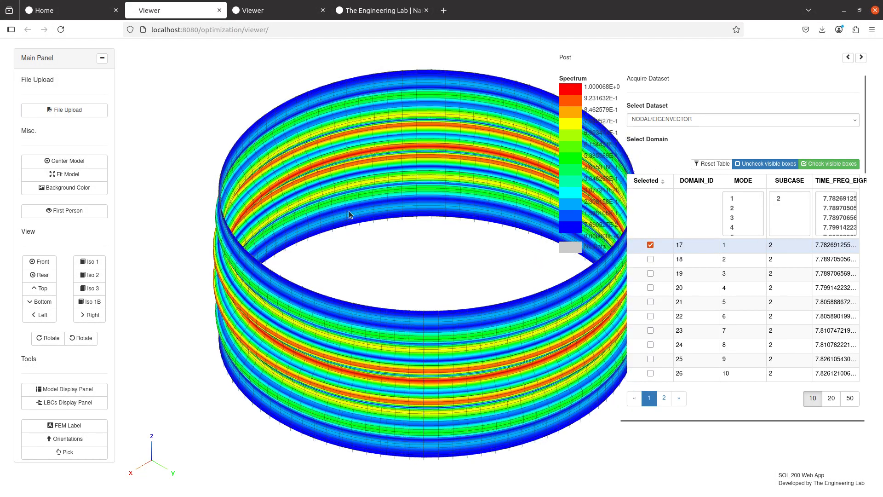
- Check the mode 1 eigenvector fringe on the cylinder, then return to the manual's IMPGEOM page
scroll(648, 227, "down", 5)
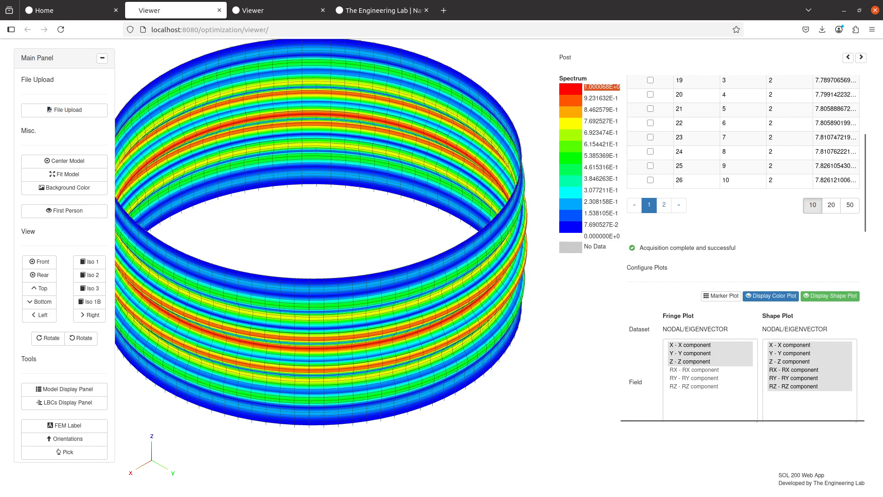
key("alt+Tab")
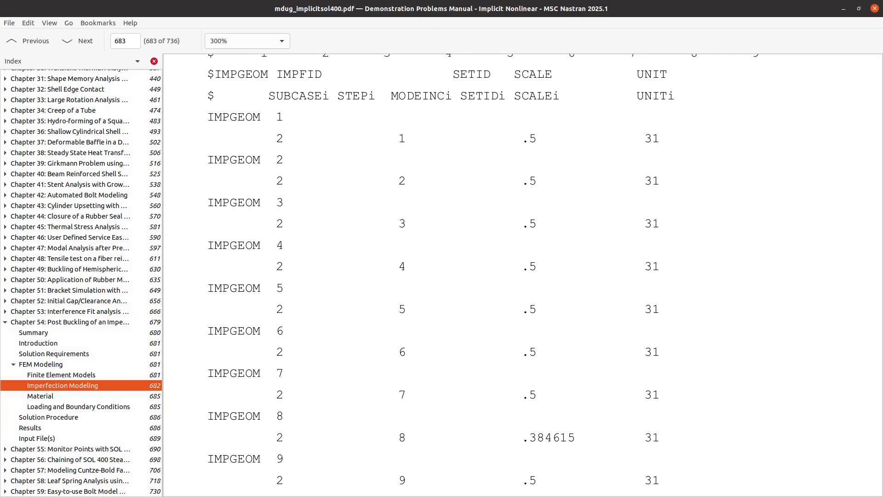
scroll(463, 151, "up", 2)
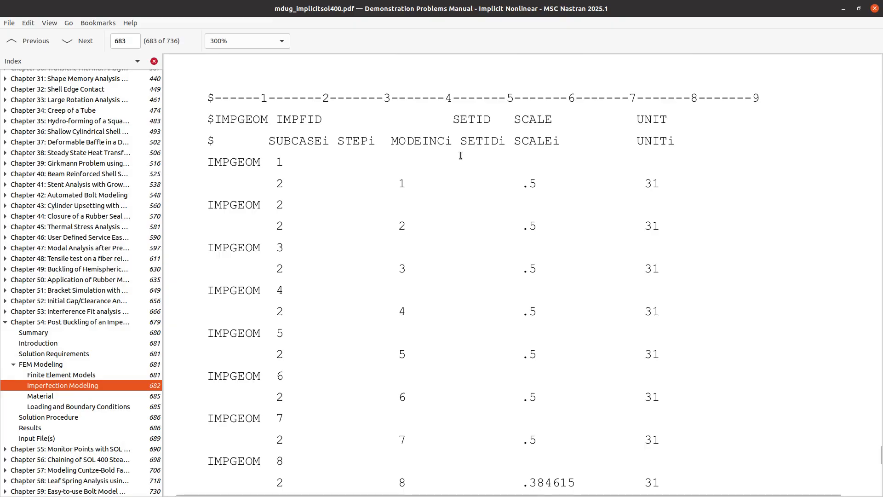
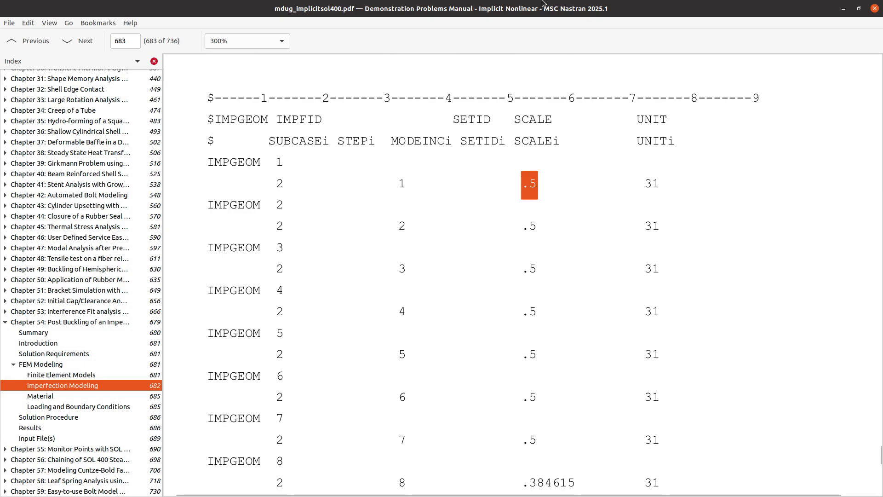
- After glancing at the manual's IMPGEOM table, plot mode 8 and select its 1.299829E+0 legend maximum
left_click(843, 9)
left_click(606, 86)
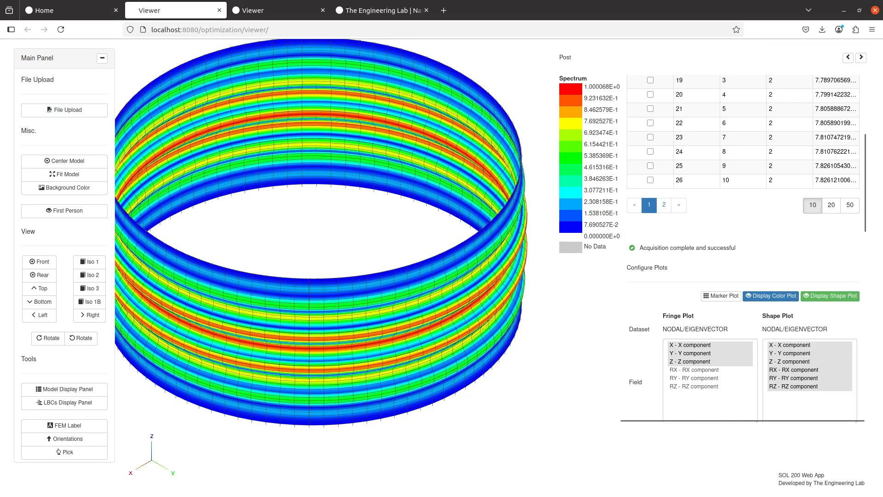
key("alt+Tab")
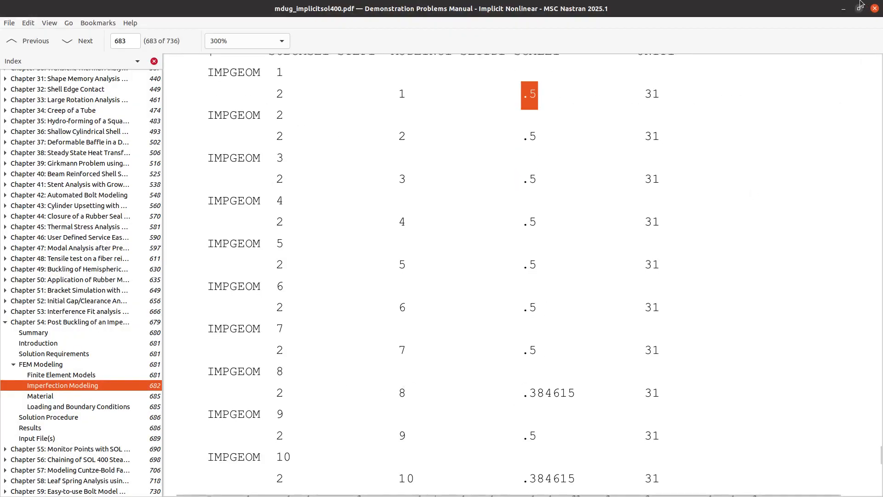
left_click(844, 9)
scroll(741, 230, "up", 3)
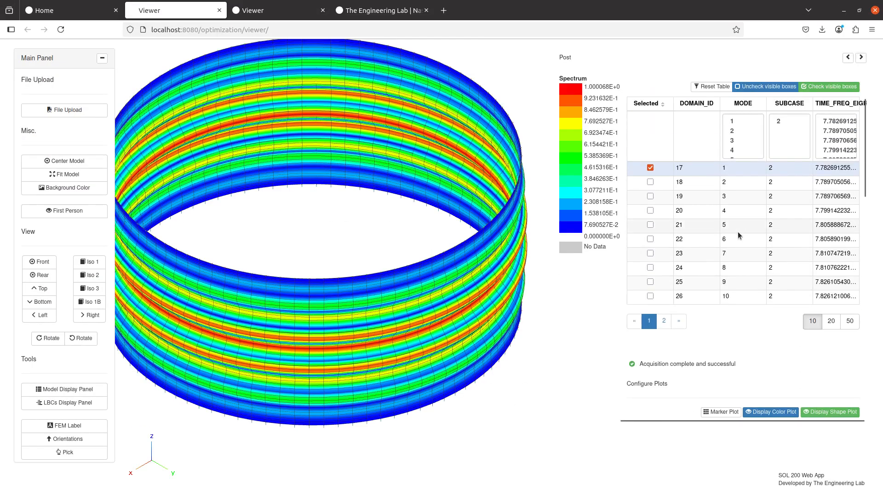
left_click(651, 268)
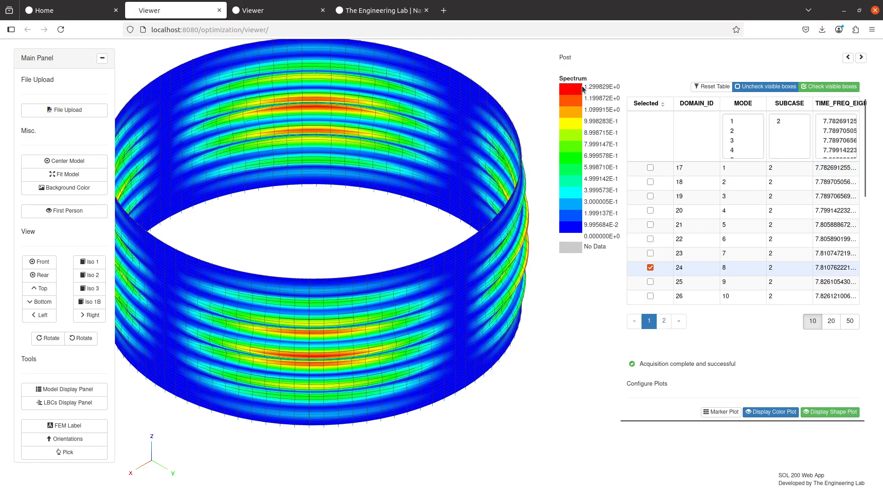
left_click_drag(583, 88, 618, 87)
key("ctrl+c")
- In a new tab, compute 1.299829E+0 * .384615 using IMPGEOM 8's scale copied from the manual
left_click(444, 10)
key("ctrl+v")
type("*")
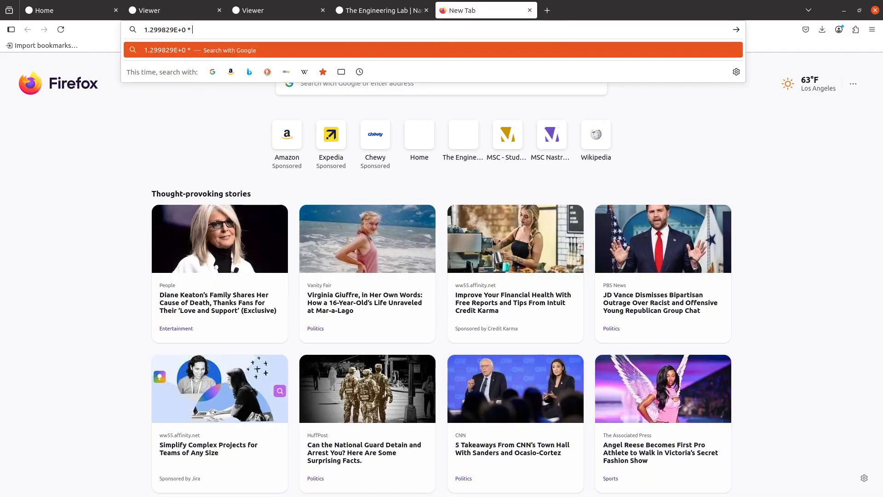
key("alt+Tab")
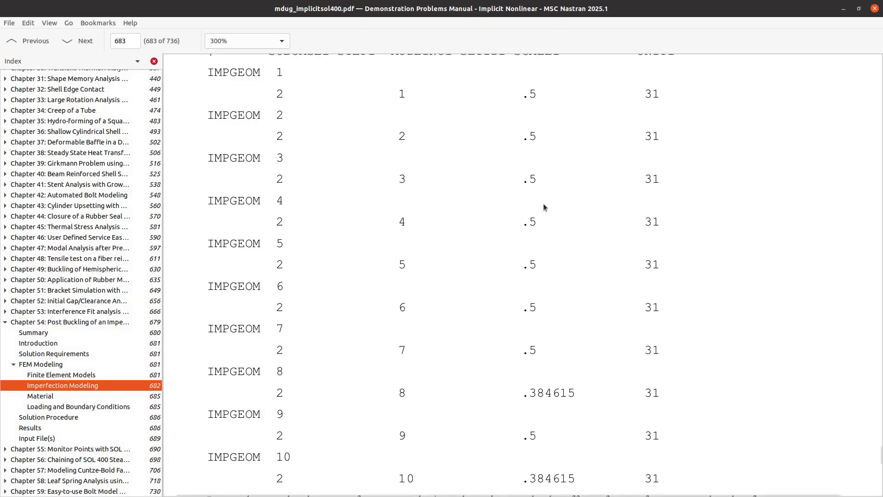
left_click_drag(520, 393, 582, 393)
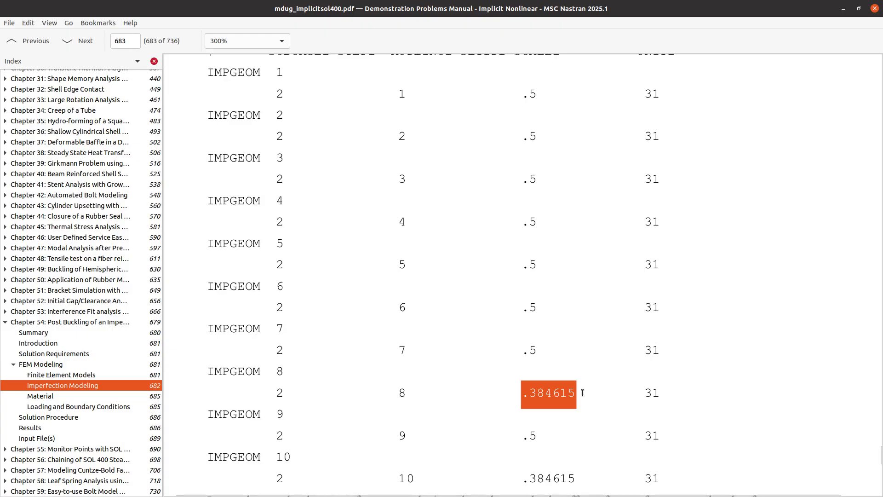
key("ctrl+c")
key("alt+Tab")
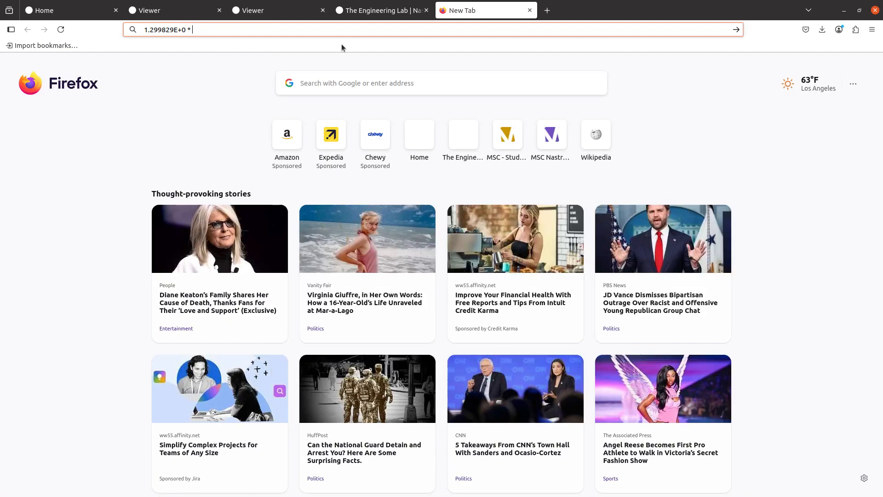
key("ctrl+v")
key("Return")
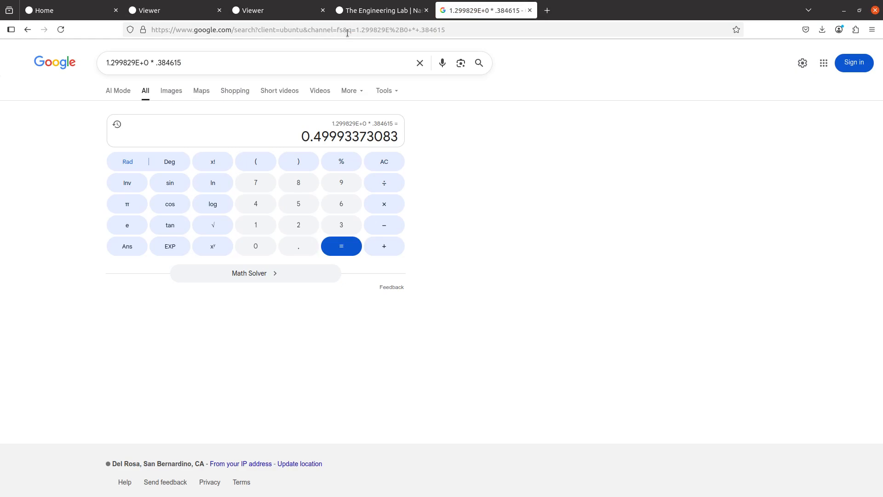
- Recheck the manual's IMPGEOM table, then go back to the run results viewer page
key("alt+Tab")
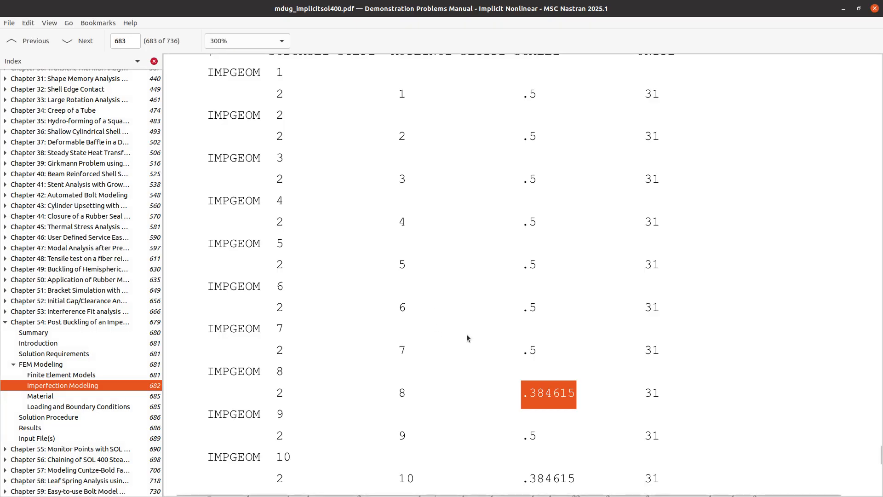
scroll(342, 301, "up", 1)
scroll(342, 301, "down", 1)
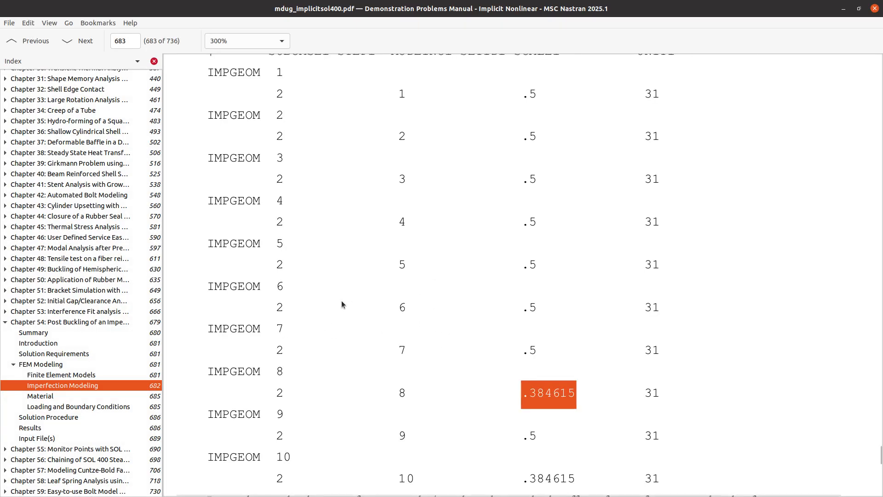
key("alt+Tab")
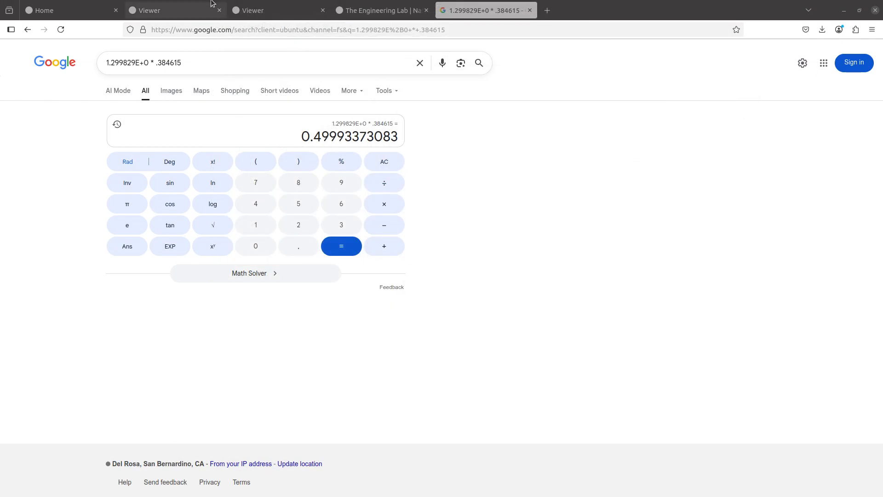
left_click(253, 10)
scroll(216, 160, "up", 10)
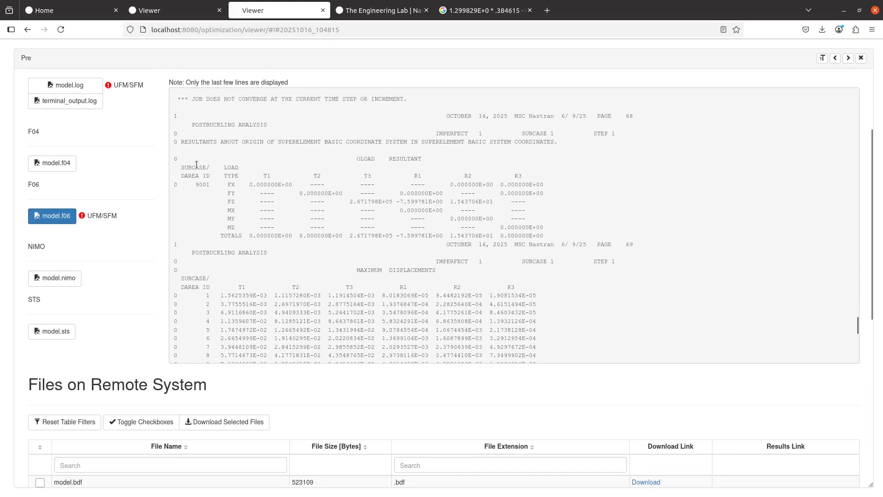
- Open the IMPGEOM bulk data entry for editing
scroll(164, 168, "up", 5)
left_click(147, 87)
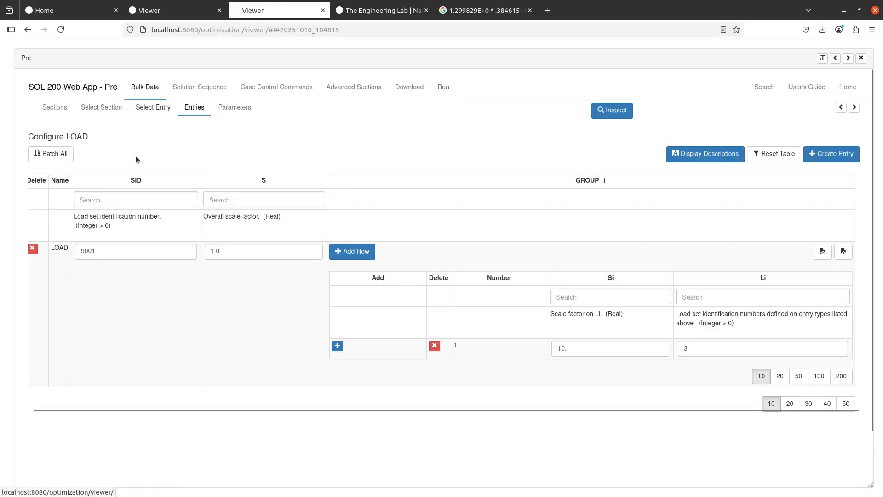
left_click(154, 109)
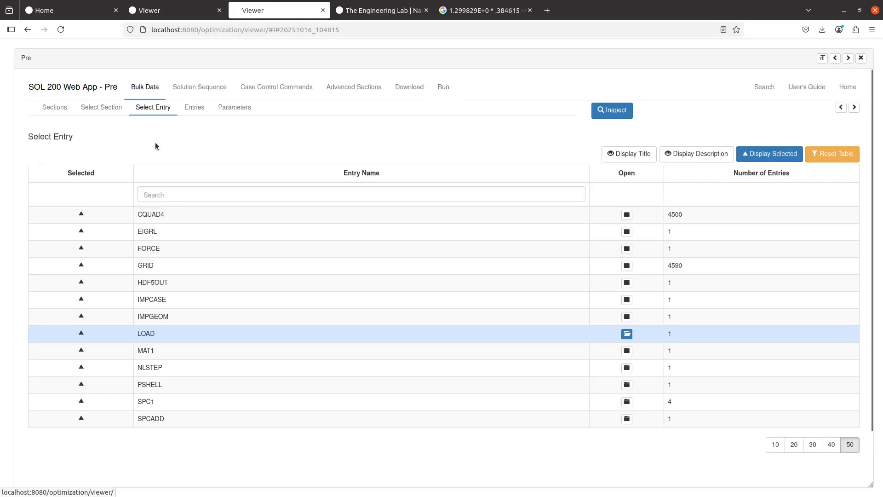
left_click(189, 322)
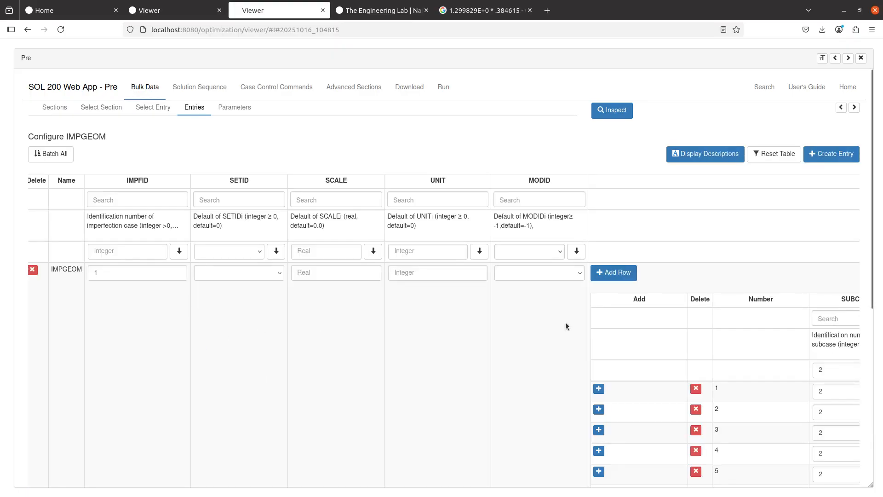
- Delete all existing subcase rows from the first IMPGEOM entry
scroll(565, 322, "down", 2)
scroll(562, 315, "right", 1)
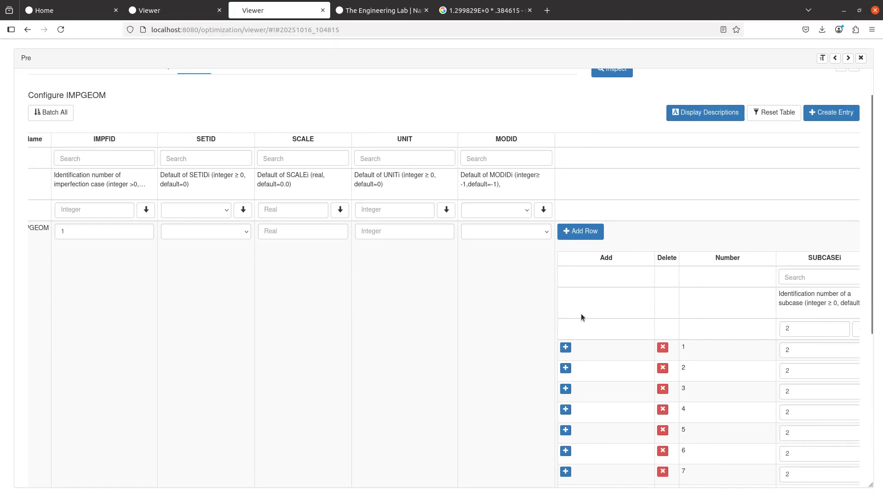
left_click(662, 348)
left_click(663, 347)
left_click(663, 347)
left_click(663, 347)
left_click(662, 347)
left_click(663, 347)
left_click(663, 347)
left_click(663, 347)
left_click(663, 347)
left_click(663, 347)
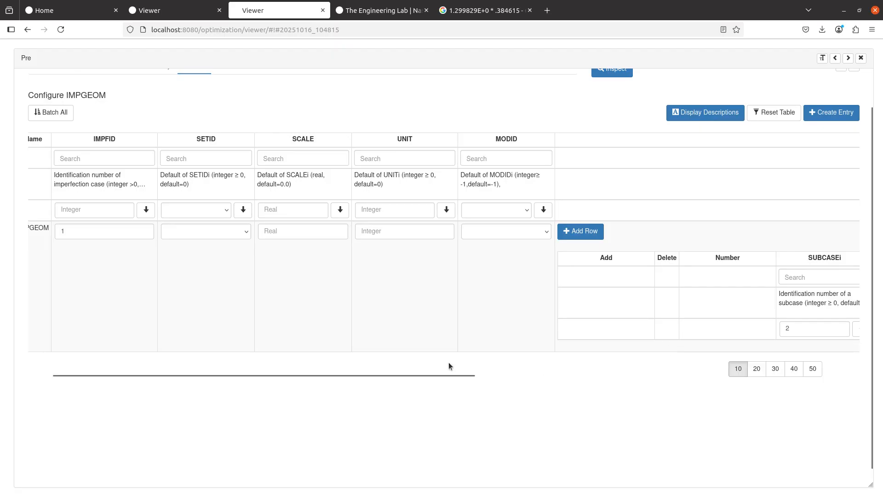
left_click_drag(446, 373, 746, 359)
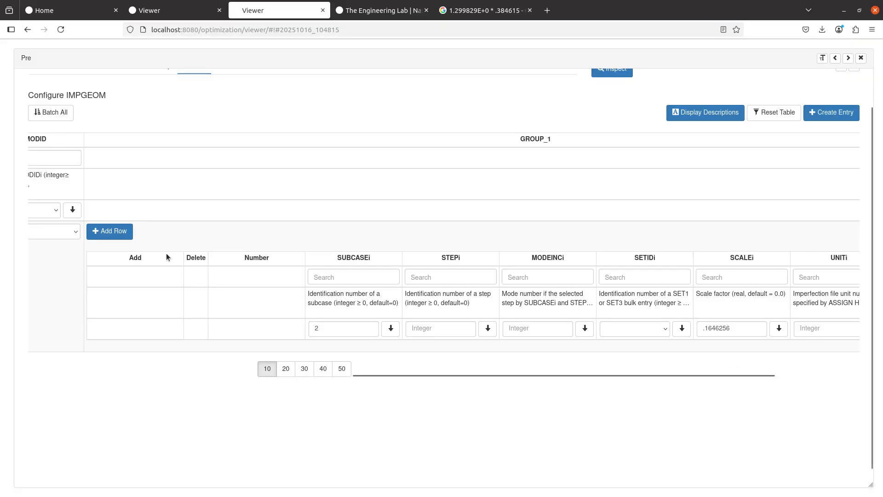
- Add a row to the first IMPGEOM entry with subcase 2, mode 1 and scale .5
left_click(110, 231)
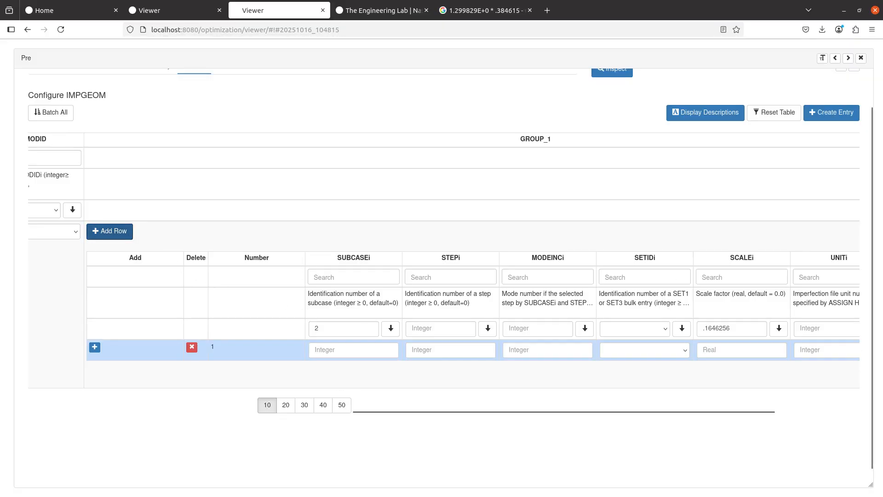
left_click(368, 355)
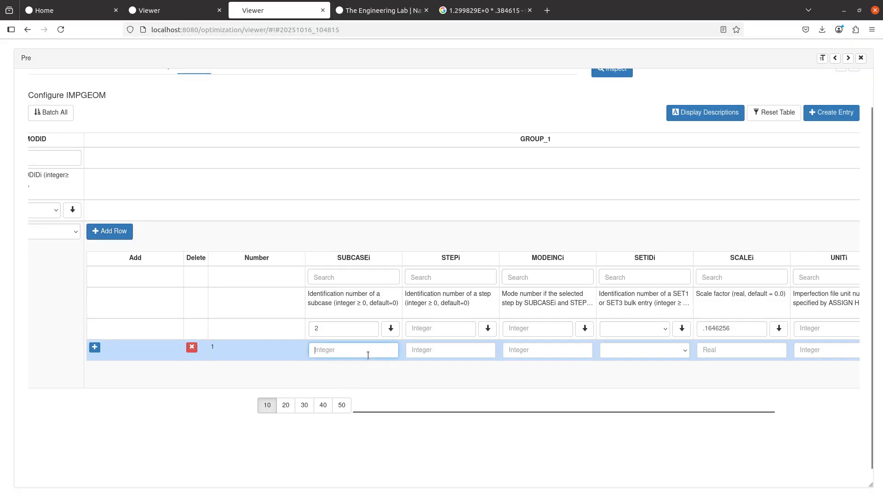
type("2")
left_click(567, 354)
type("1")
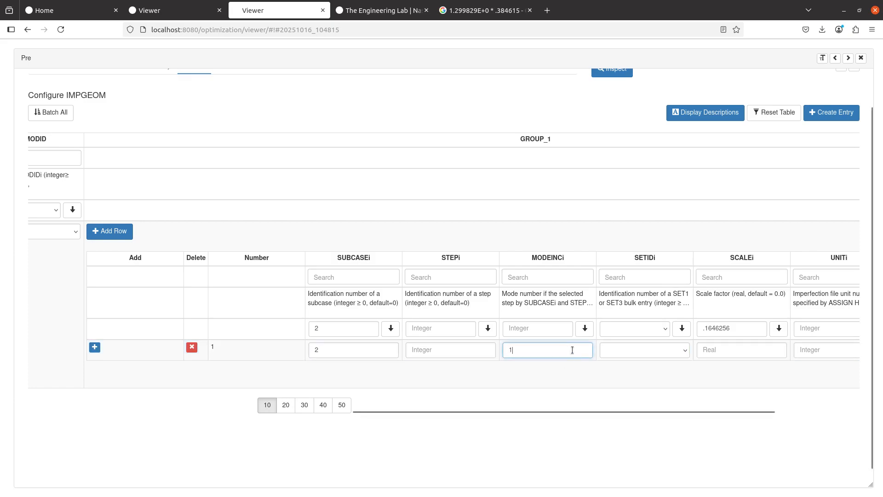
left_click(735, 348)
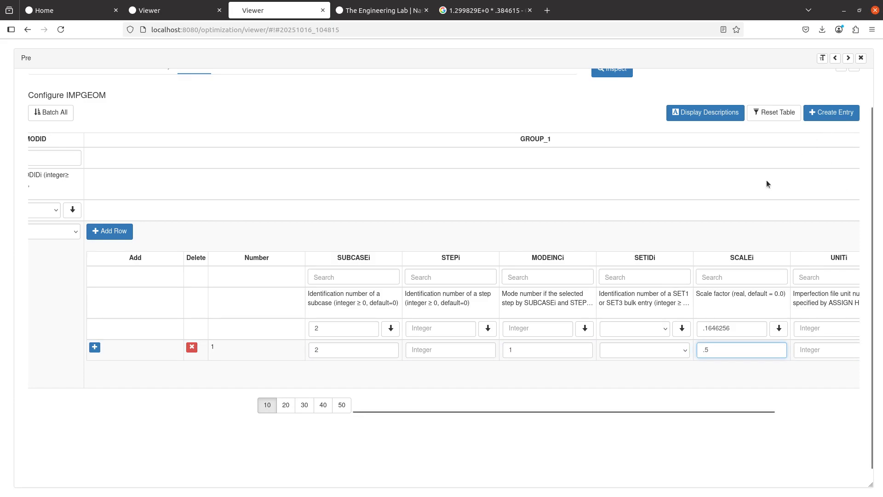
- Create a second IMPGEOM entry with a row of subcase 2, mode 2 and scale .5
left_click(832, 112)
scroll(490, 349, "down", 1)
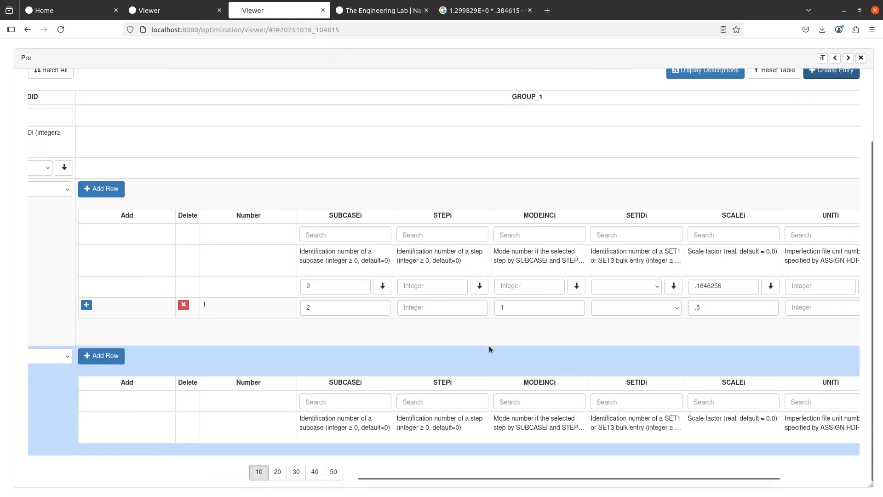
scroll(419, 394, "left", 3)
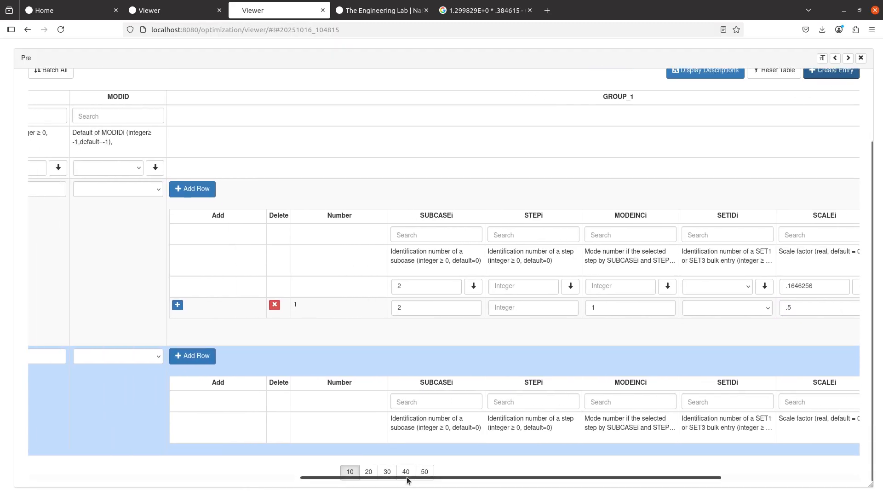
left_click_drag(407, 477, 1, 466)
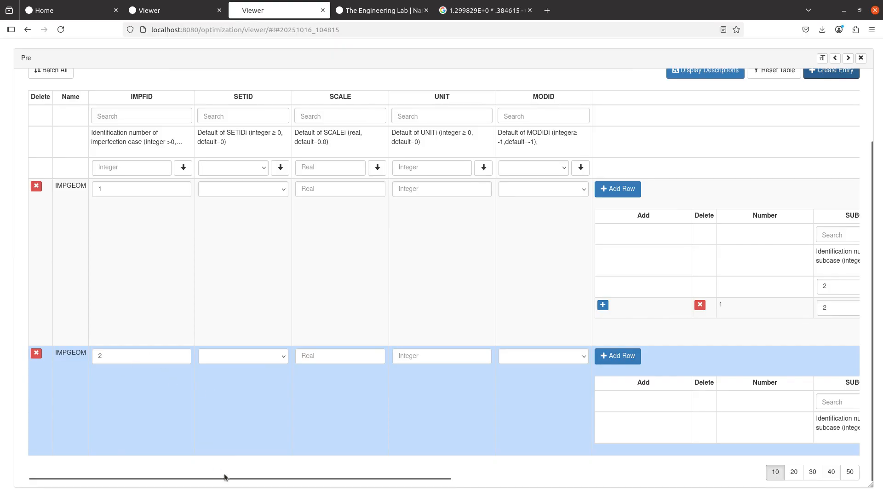
left_click_drag(230, 479, 506, 488)
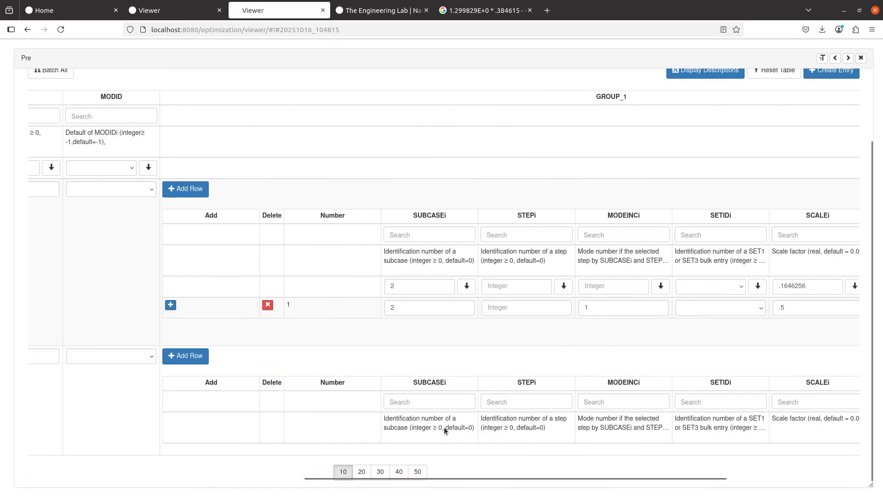
left_click(185, 356)
scroll(299, 364, "down", 2)
left_click(410, 417)
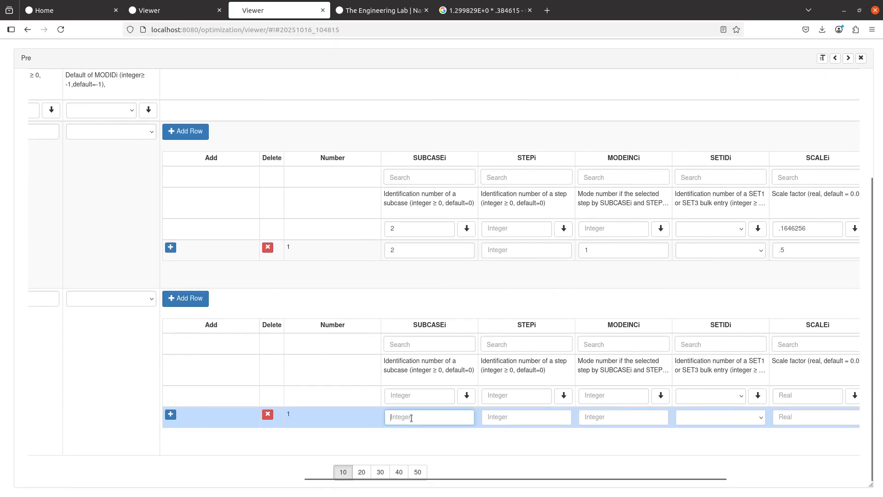
type("2")
left_click(612, 420)
type("2")
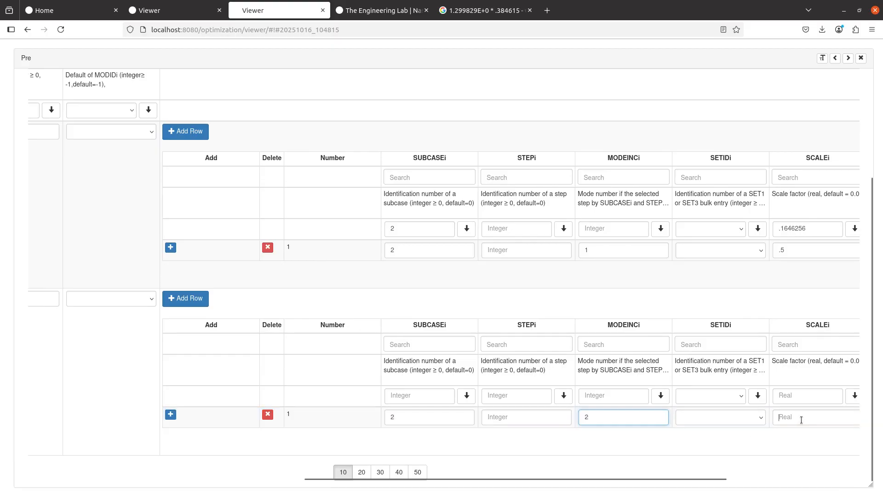
left_click(801, 419)
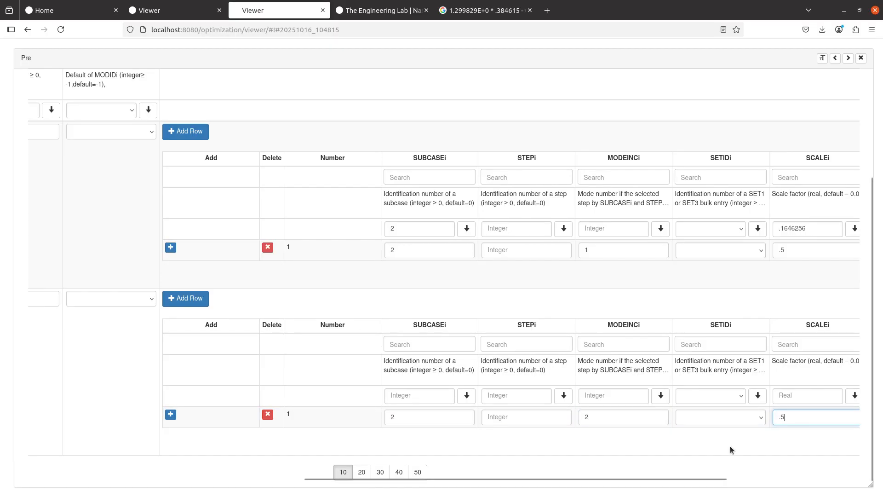
scroll(640, 386, "up", 3)
scroll(640, 386, "up", 1)
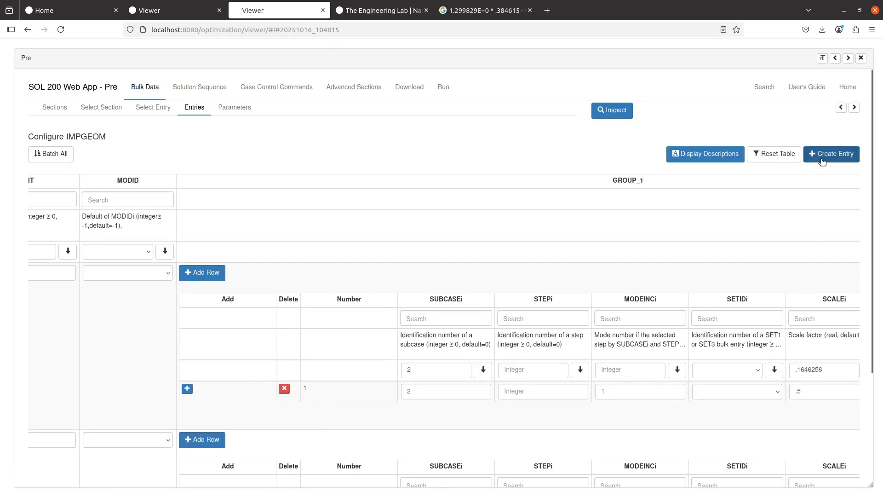
- Create several more IMPGEOM entries and add a data row to each one
left_click(822, 157)
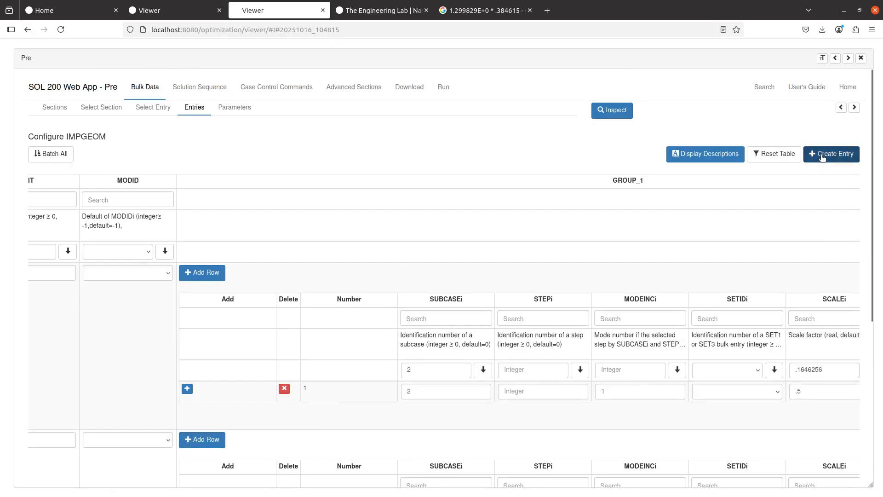
left_click(822, 157)
left_click(822, 158)
left_click(822, 157)
left_click(823, 158)
left_click(822, 157)
scroll(342, 377, "down", 15)
left_click(196, 358)
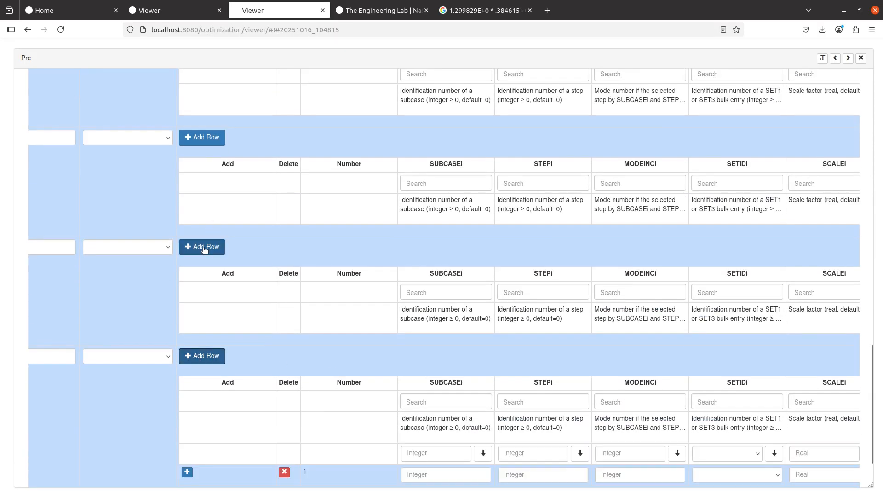
left_click(205, 248)
left_click(211, 142)
scroll(209, 175, "up", 3)
left_click(214, 159)
scroll(222, 212, "up", 3)
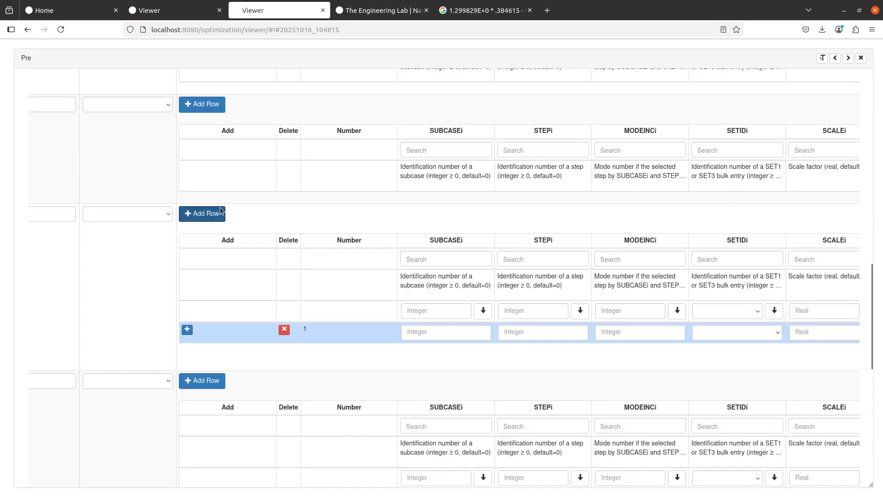
left_click(214, 172)
scroll(221, 239, "up", 3)
left_click(214, 188)
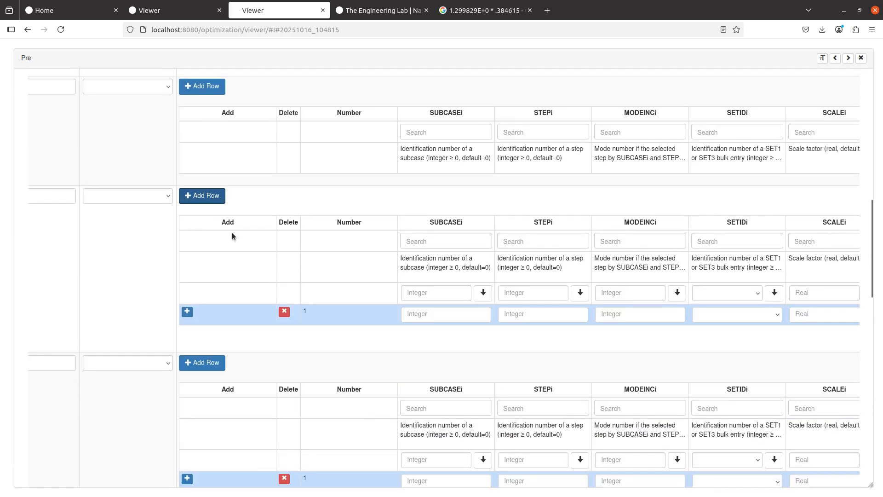
scroll(231, 233, "up", 3)
left_click(212, 197)
- Enter subcase 2 in the SUBCASEi field of each new entry
left_click(434, 316)
type("2")
scroll(434, 318, "down", 4)
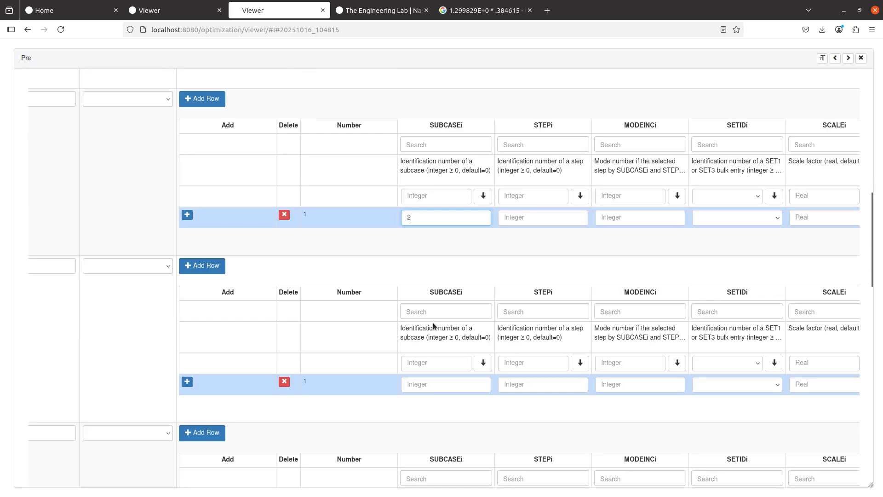
left_click(431, 322)
type("2")
scroll(431, 323, "down", 4)
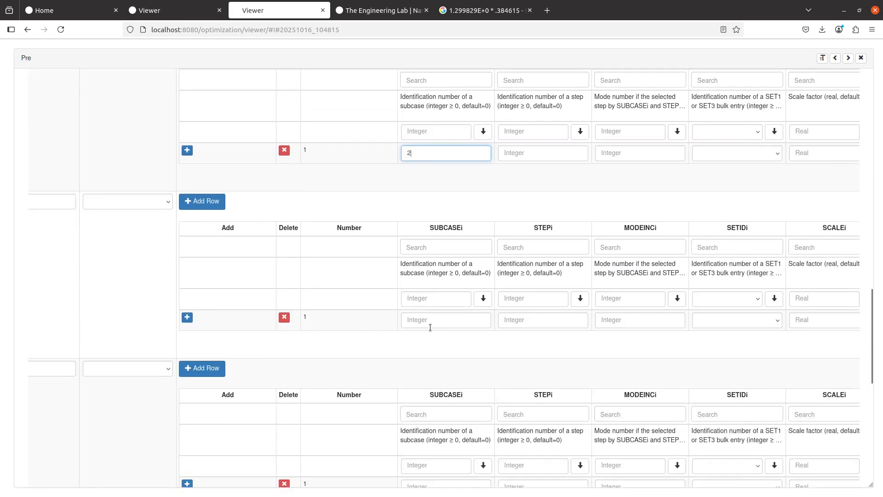
left_click(431, 320)
type("2")
scroll(423, 393, "down", 2)
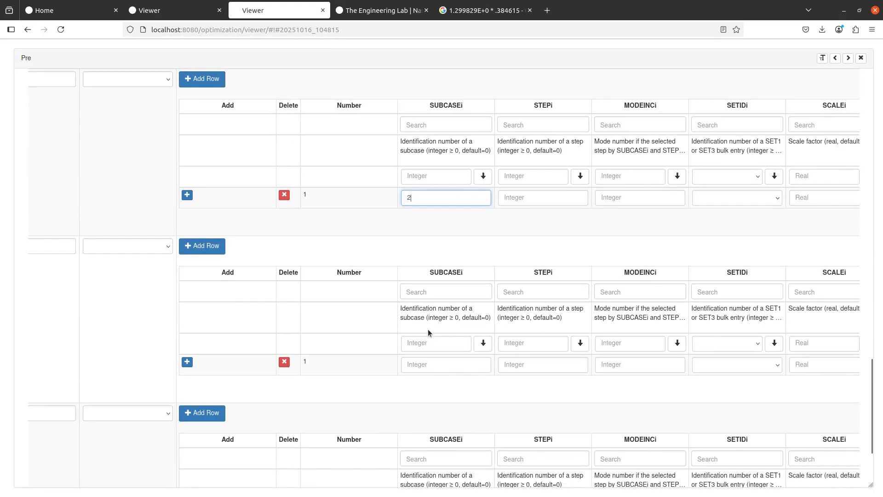
left_click(424, 406)
type("2")
scroll(415, 419, "down", 4)
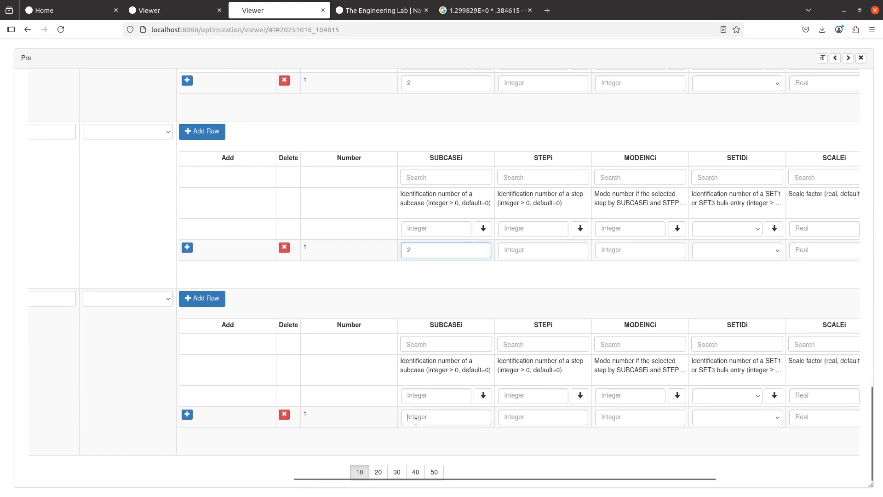
left_click(416, 421)
type("2")
- Enter mode numbers 10, 9, 8 and 7 in the lower new entries
left_click(637, 417)
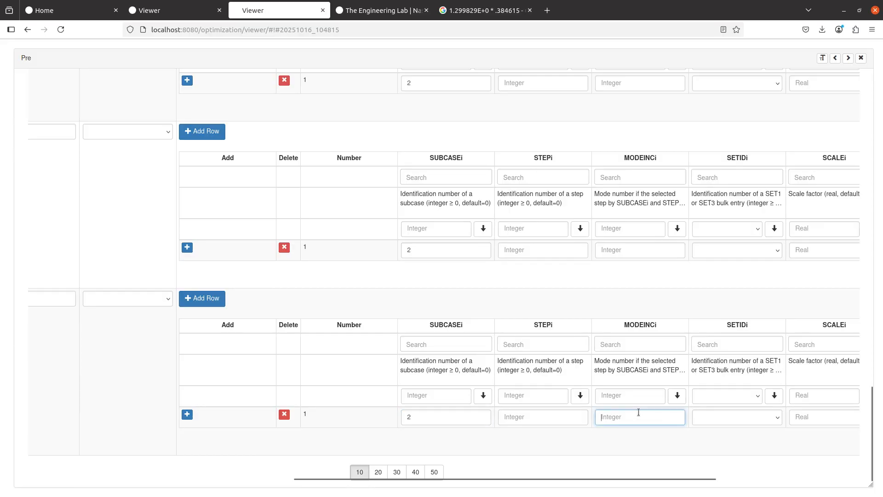
type("10")
left_click(627, 253)
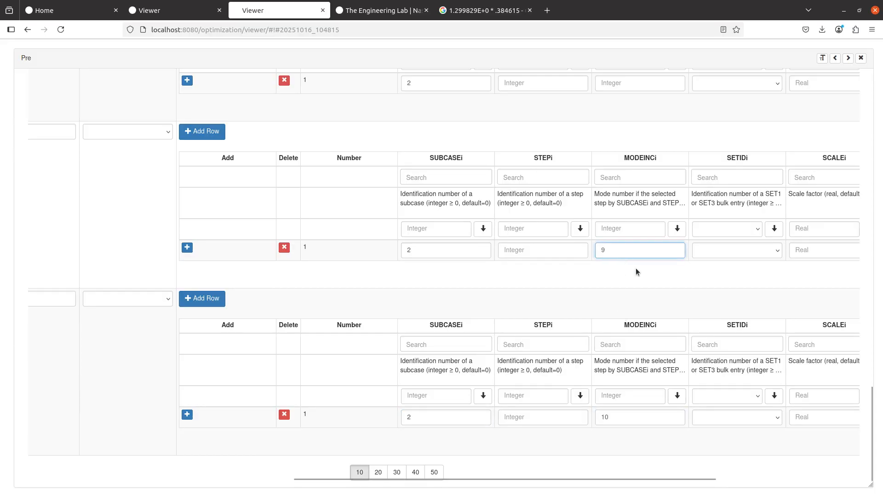
scroll(632, 239, "up", 3)
left_click(626, 202)
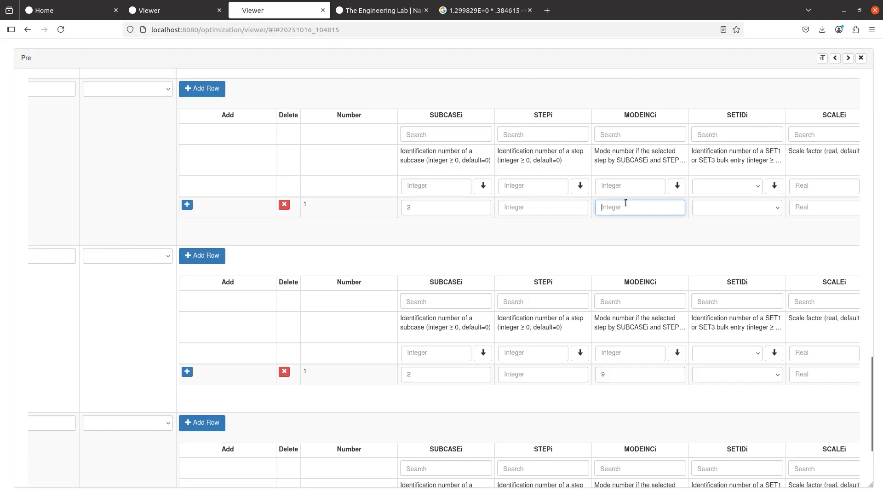
type("8")
scroll(637, 213, "up", 4)
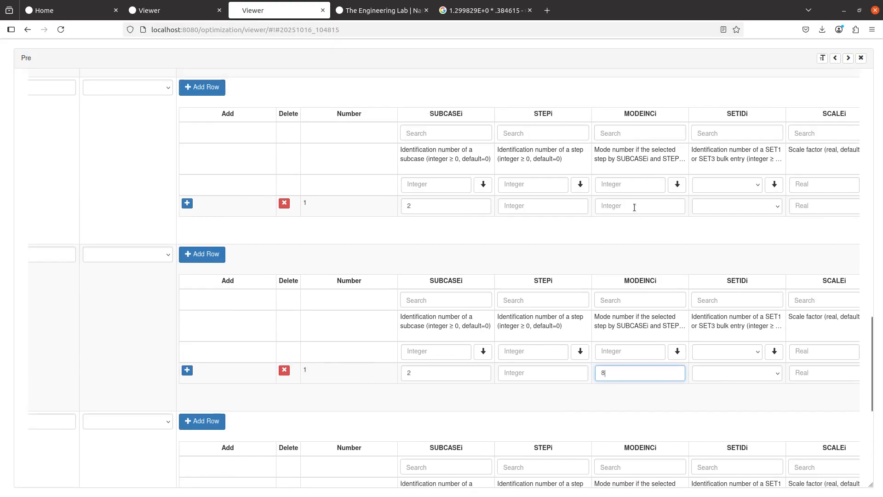
left_click(634, 206)
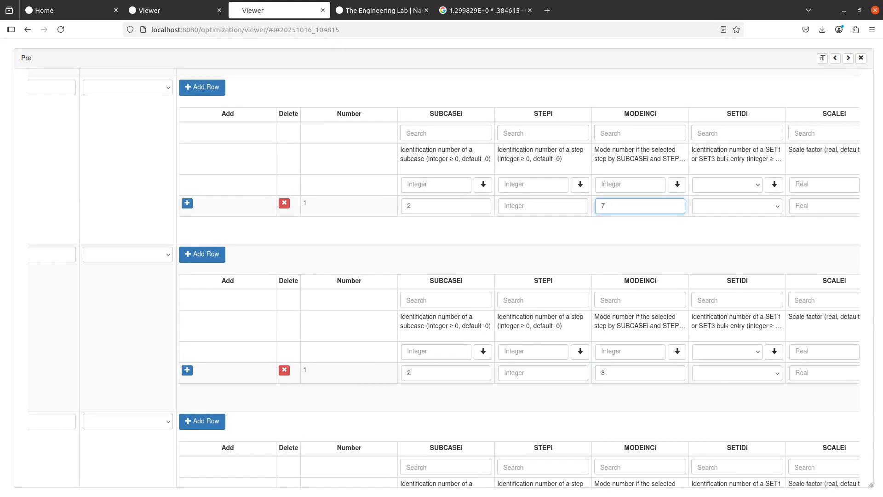
type("7")
- Enter mode numbers 6, 5 and 4 in the upper entries, then check the manual's IMPGEOM listing
scroll(667, 311, "up", 4)
left_click(655, 207)
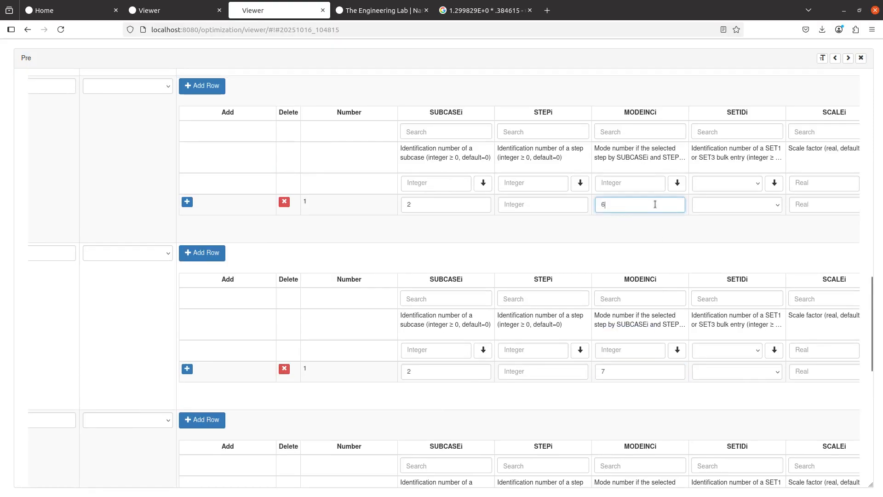
scroll(621, 219, "up", 3)
type("5")
scroll(622, 174, "up", 3)
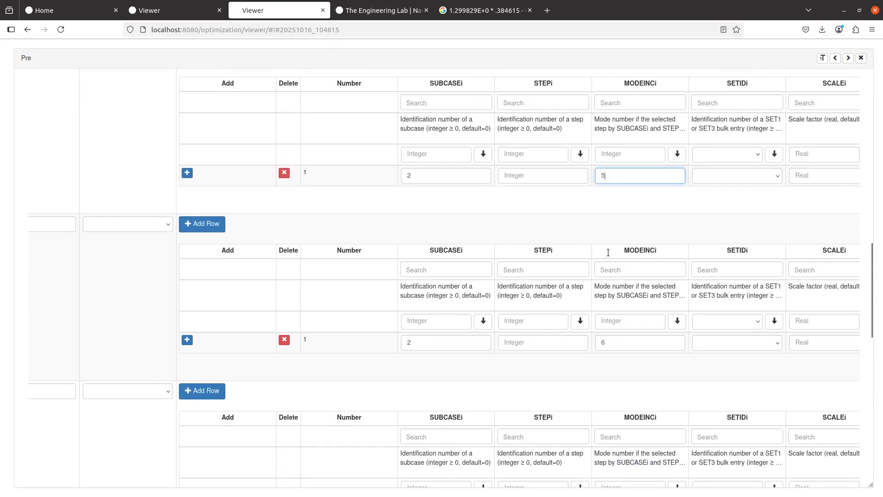
left_click(625, 123)
type("4")
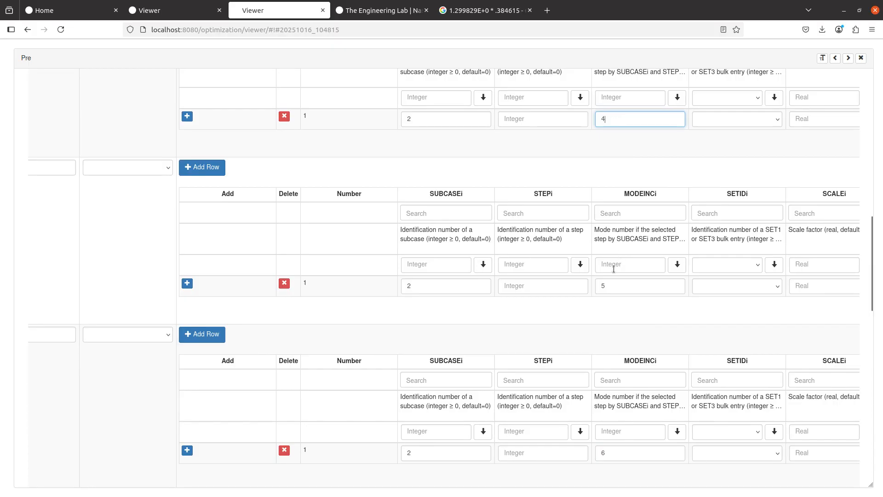
scroll(616, 257, "up", 5)
scroll(582, 382, "up", 3)
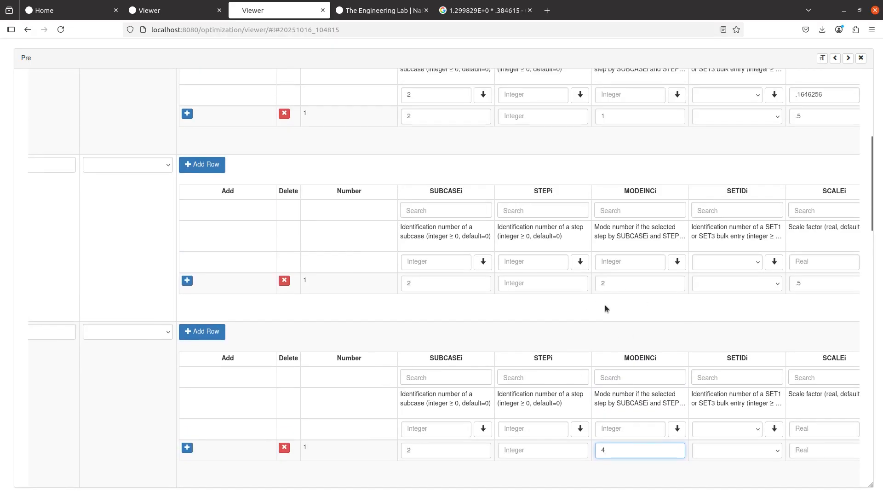
scroll(605, 304, "down", 5)
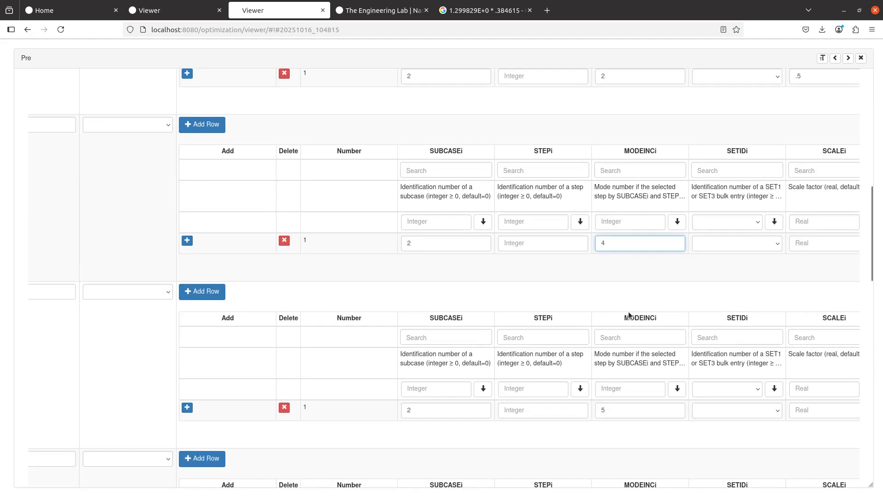
scroll(629, 315, "right", 3)
key("alt+Tab")
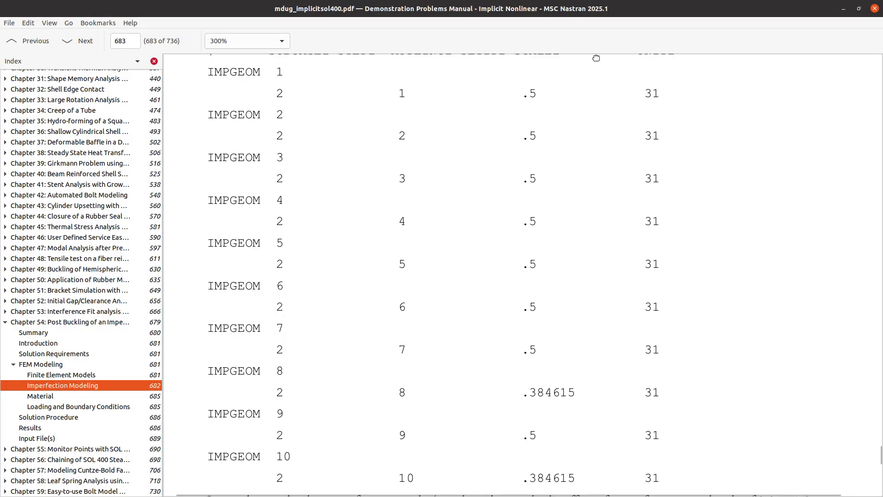
key("alt+Tab")
- Enter a scale factor of .5 for the IMPGEOM entries of modes 5 through 10
left_click(693, 248)
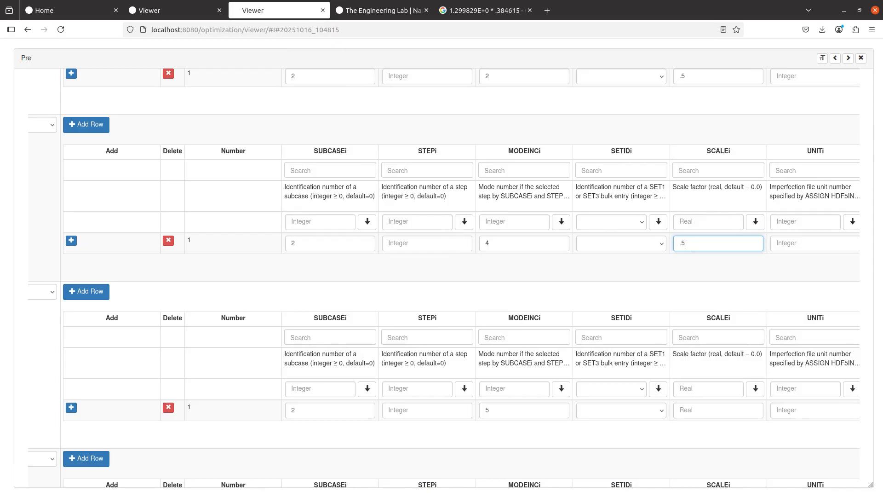
left_click(713, 412)
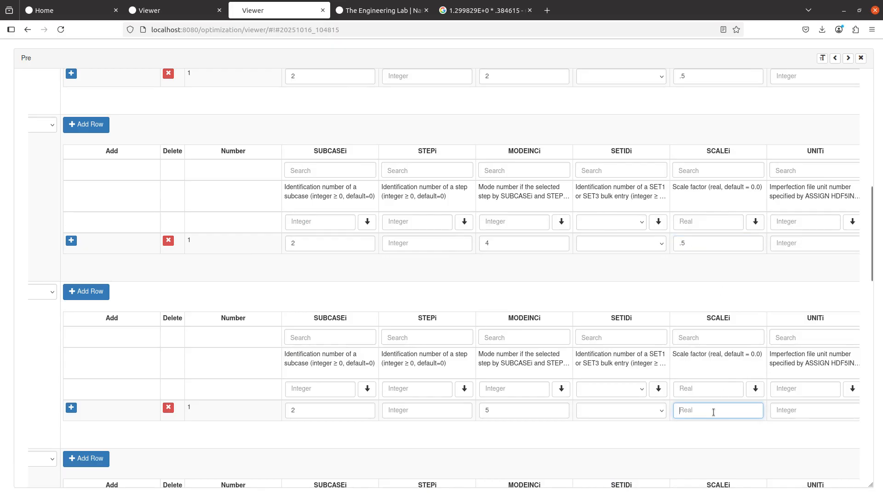
type(".5")
scroll(685, 376, "down", 5)
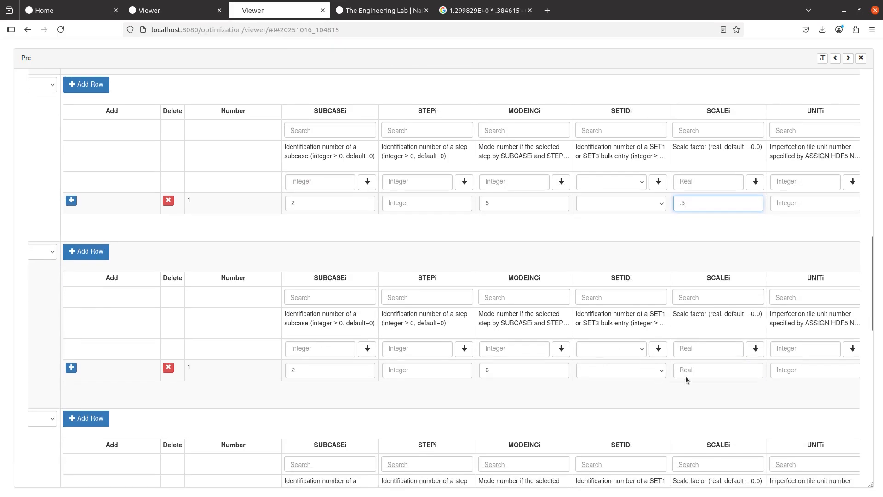
left_click(705, 369)
type(".5")
scroll(704, 370, "down", 4)
left_click(702, 370)
type(".5")
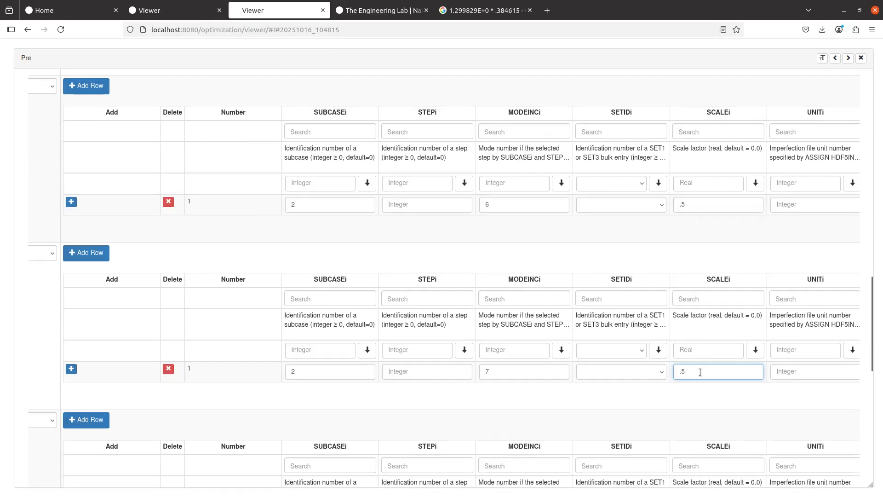
scroll(700, 371, "down", 5)
left_click(698, 335)
type(".5")
scroll(697, 340, "down", 5)
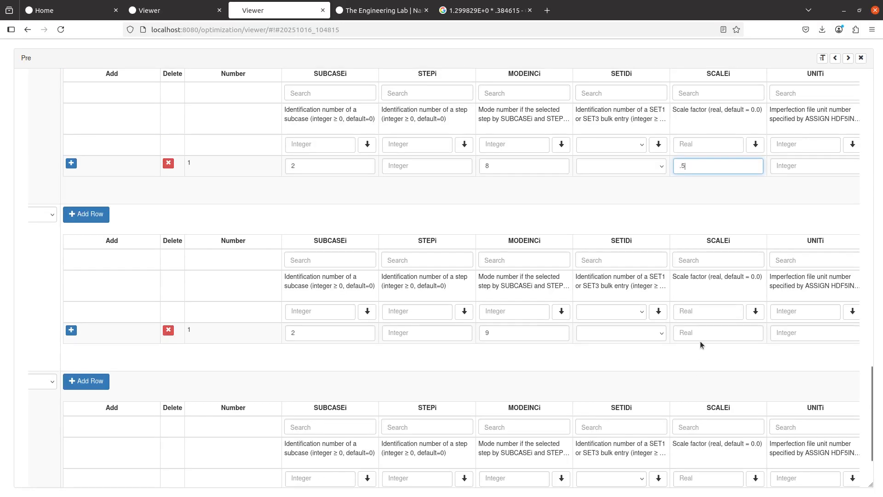
left_click(698, 340)
type(".5")
scroll(698, 340, "down", 3)
left_click(700, 413)
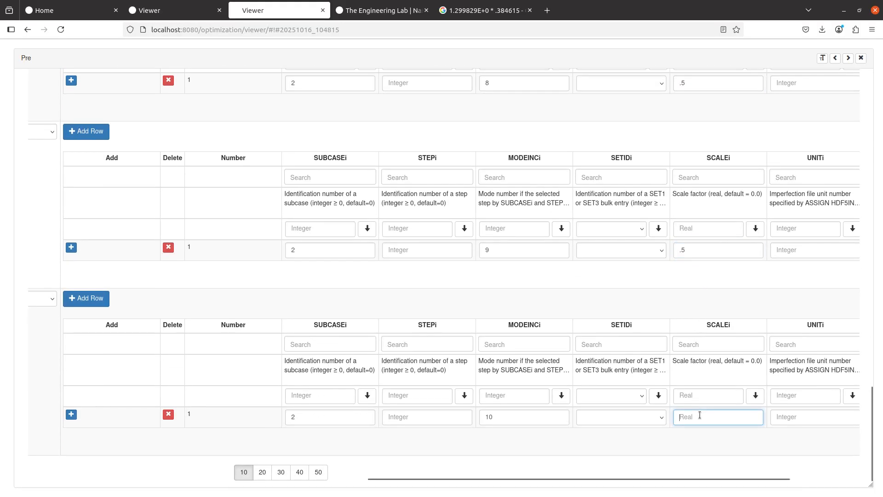
type(".5")
- Replace the .5 scale factors of mode 10 and the entry above it with .384615
key("alt+Tab")
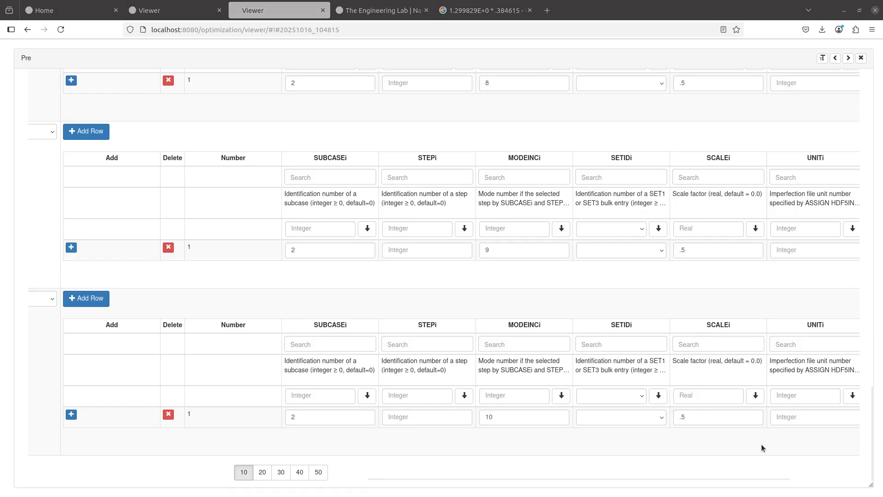
key("alt+Tab")
key("ctrl+a")
type(".384615")
scroll(694, 319, "up", 2)
scroll(693, 320, "up", 2)
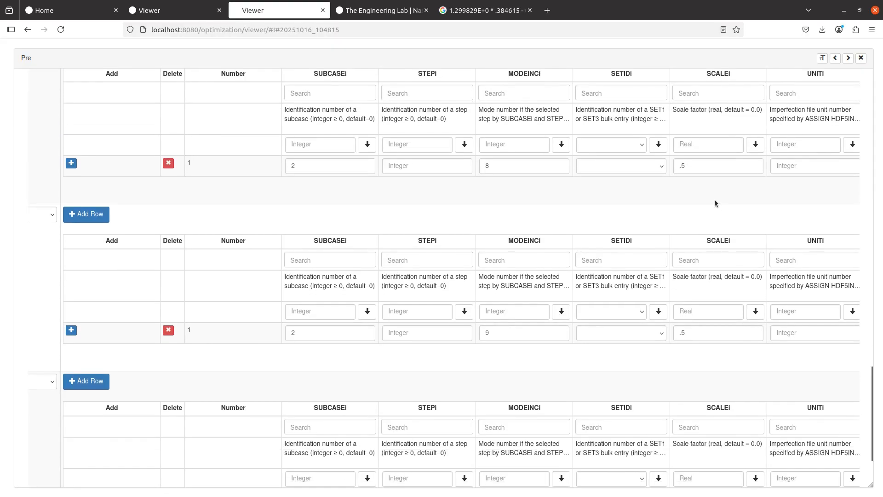
left_click(708, 166)
key("ctrl+a")
type(".384615")
scroll(656, 312, "up", 3)
scroll(657, 320, "up", 20)
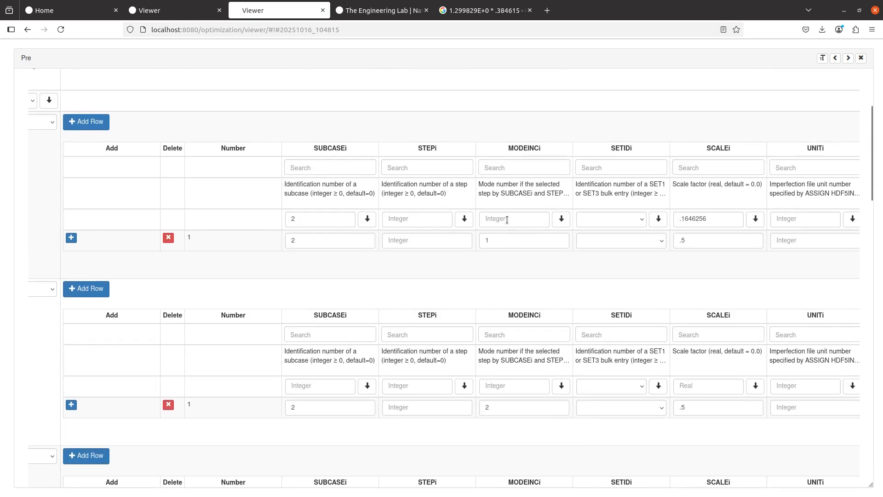
scroll(501, 234, "down", 8)
scroll(500, 238, "up", 14)
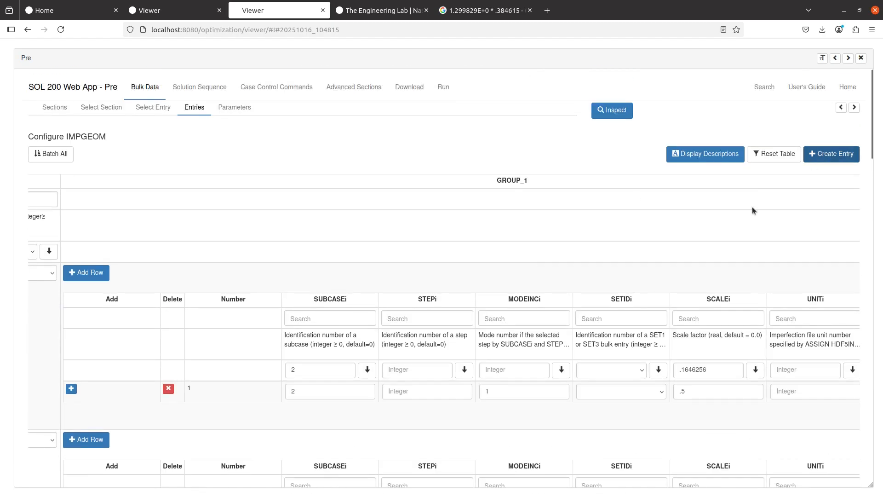
- Create a new IMPGEOM entry with a row using subcase 2 and mode 3
left_click(832, 154)
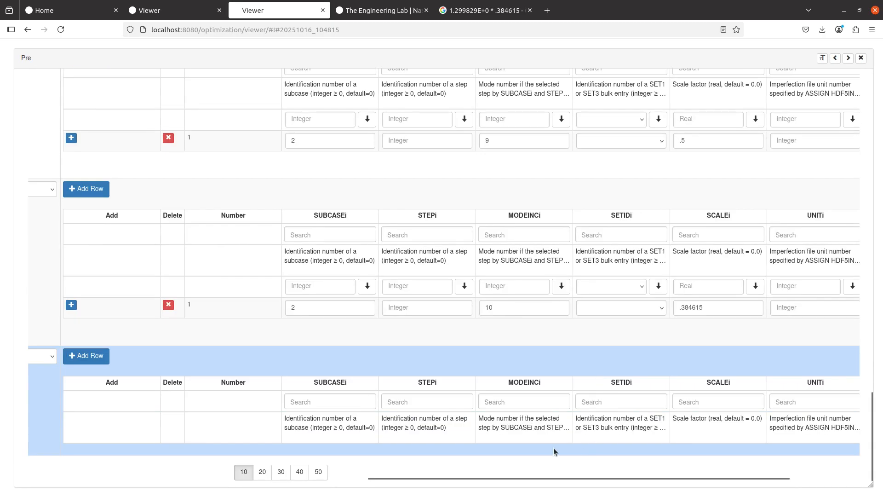
left_click(99, 359)
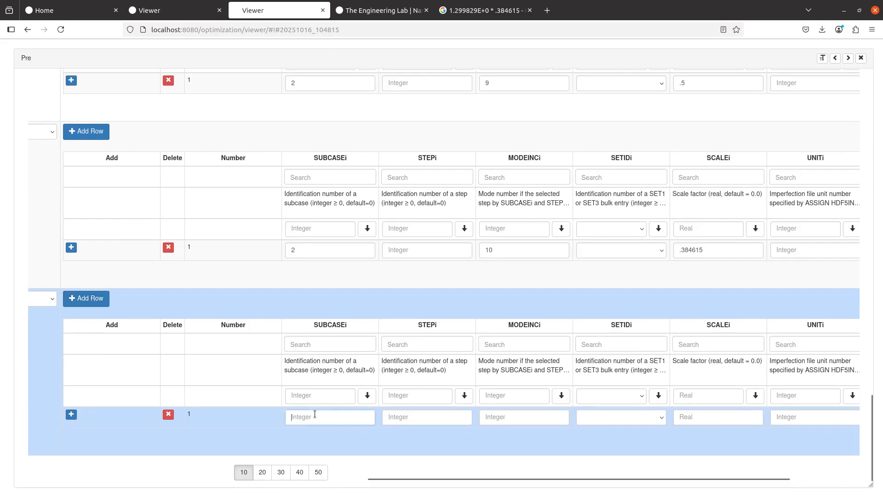
left_click(313, 416)
type("2")
left_click(514, 416)
type("3")
left_click(723, 417)
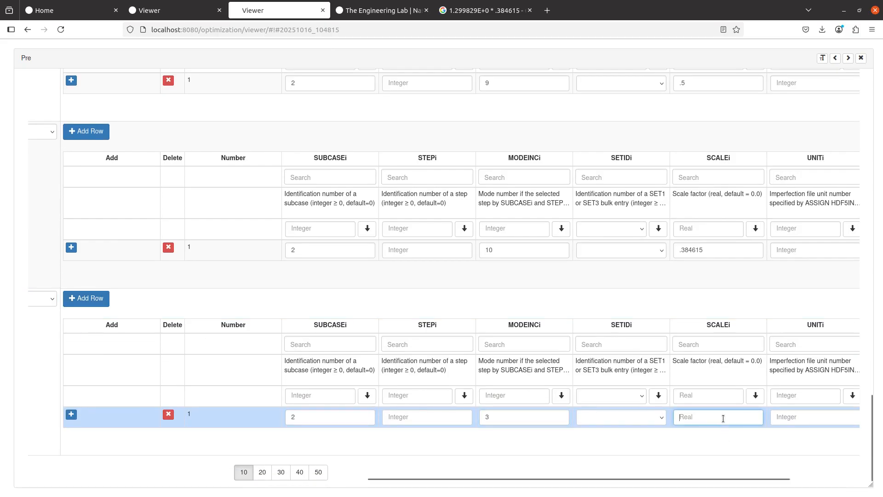
scroll(699, 327, "up", 10)
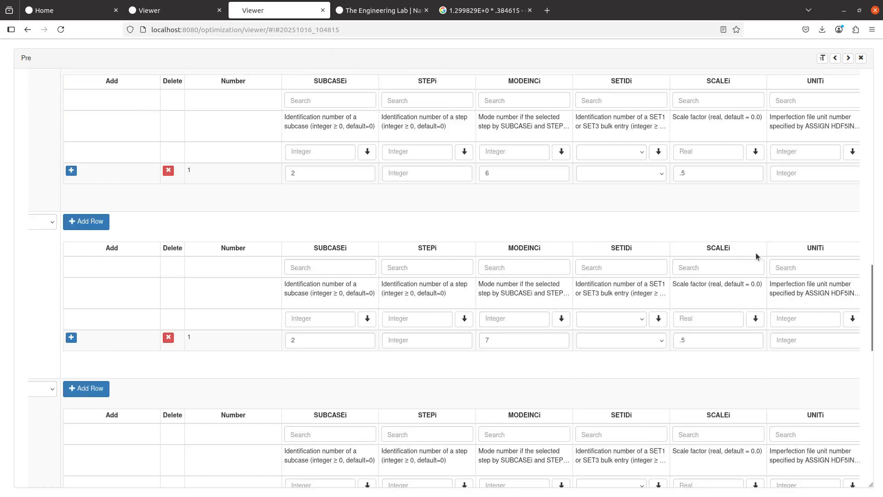
scroll(755, 252, "up", 10)
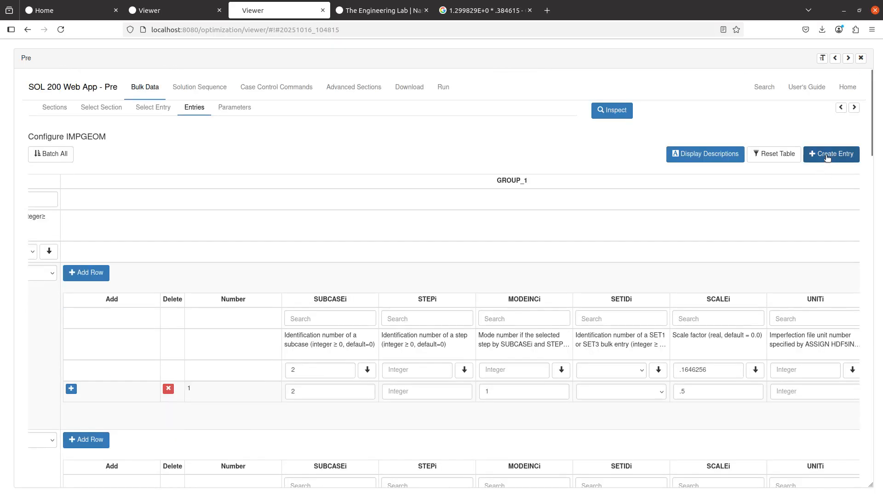
- Display the BDF output beside the tables, compare it with the Nastran manual, then scroll to UNITi
left_click(841, 107)
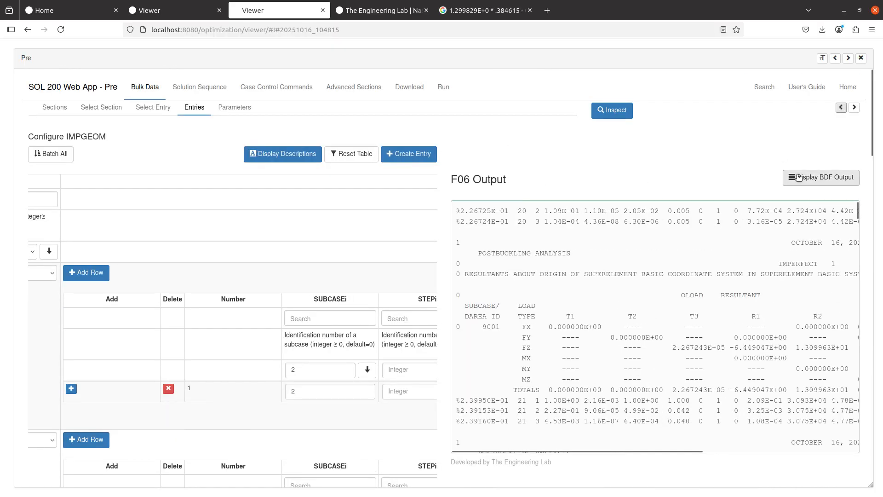
left_click(798, 177)
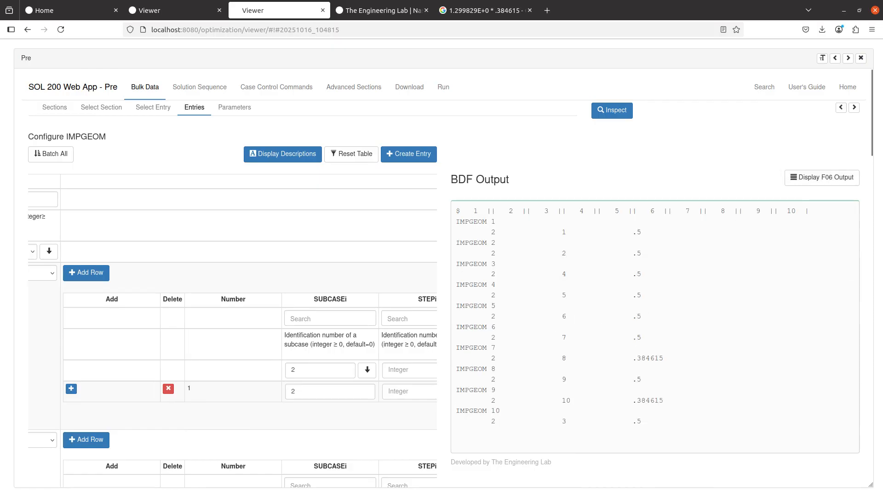
key("alt+Tab")
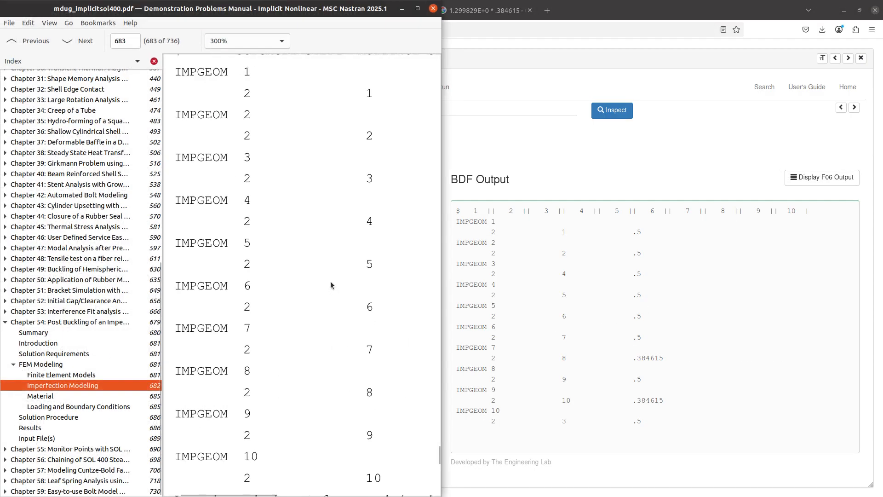
scroll(287, 281, "down", 2)
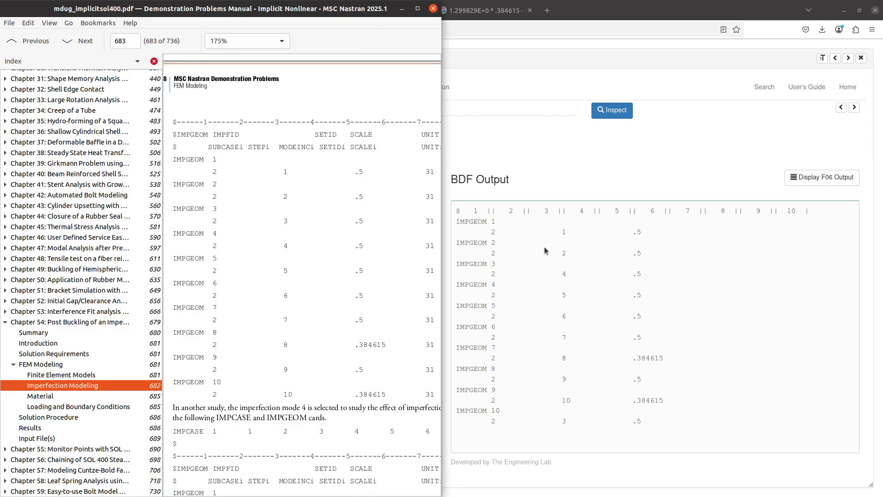
left_click(520, 90)
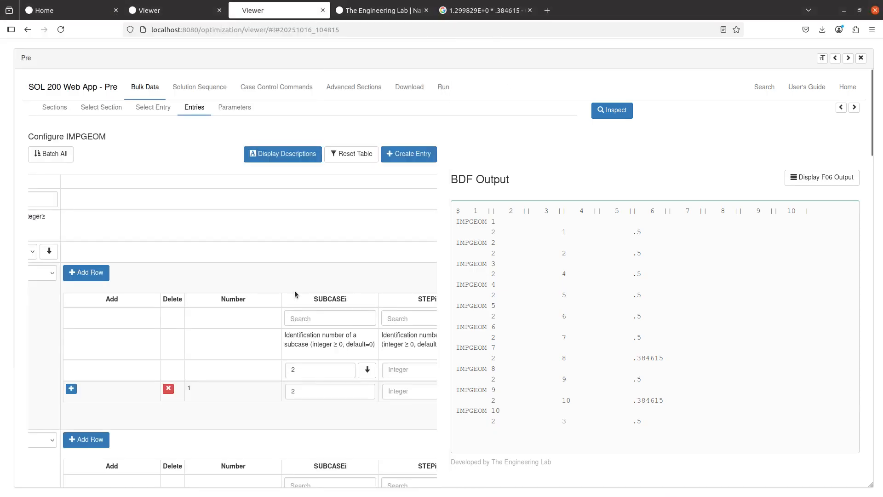
scroll(298, 281, "right", 5)
scroll(297, 282, "right", 6)
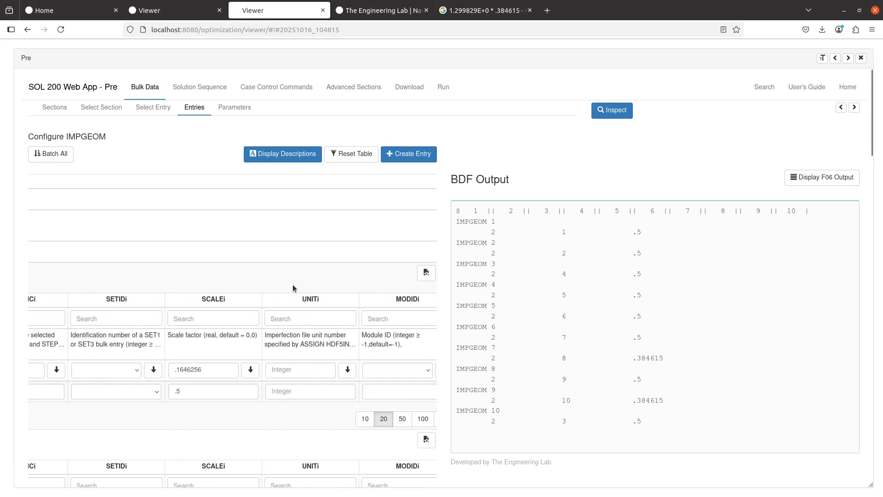
- Set the UNITi unit number to 31 for IMPGEOM entries 1 through 5
left_click(299, 391)
type("31")
scroll(295, 393, "down", 3)
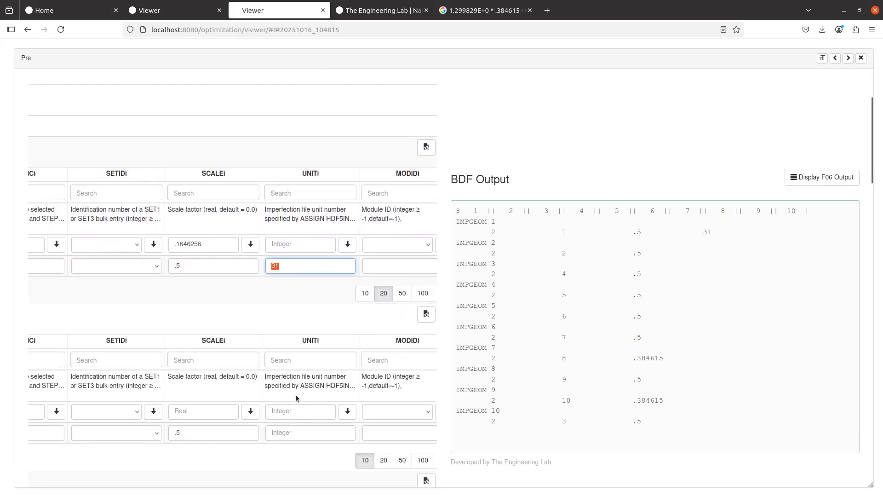
left_click(279, 433)
type("31")
scroll(279, 427, "down", 3)
left_click(282, 390)
type("31")
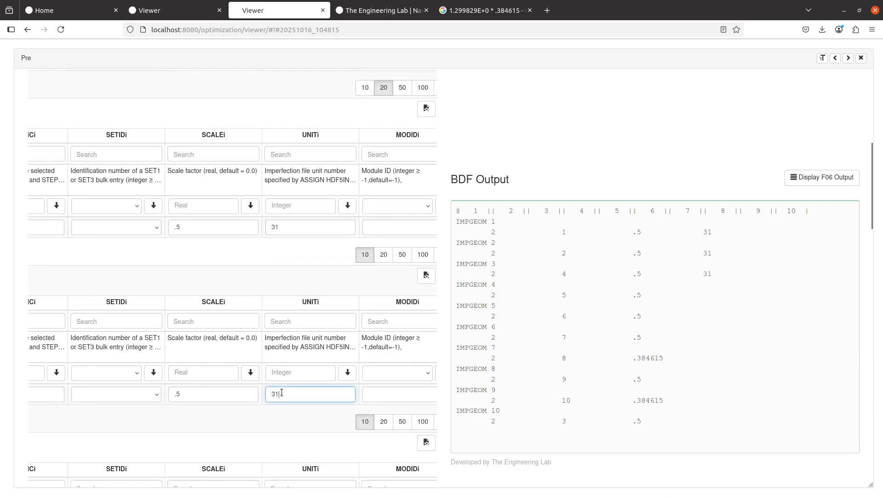
scroll(282, 391, "down", 5)
left_click(292, 317)
type("31")
scroll(290, 324, "down", 5)
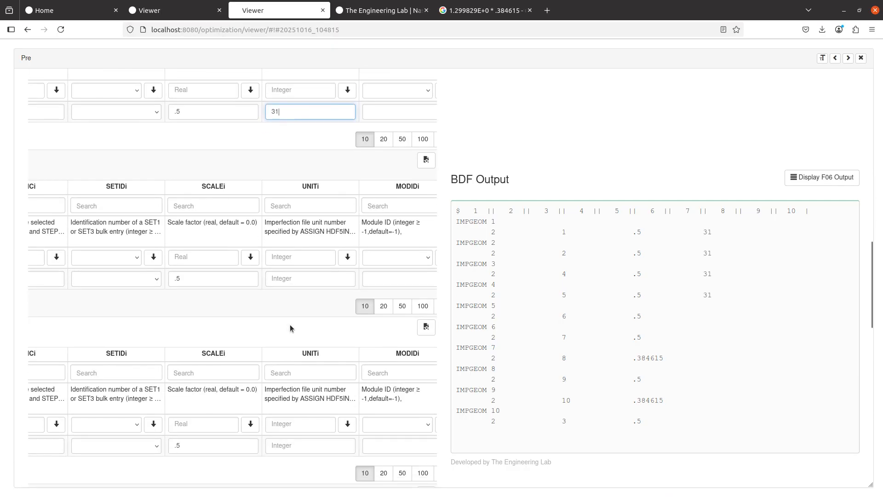
left_click(297, 272)
type("31")
- Paste 31 as the UNITi unit number for IMPGEOM entries 6 through 10
scroll(285, 322, "down", 4)
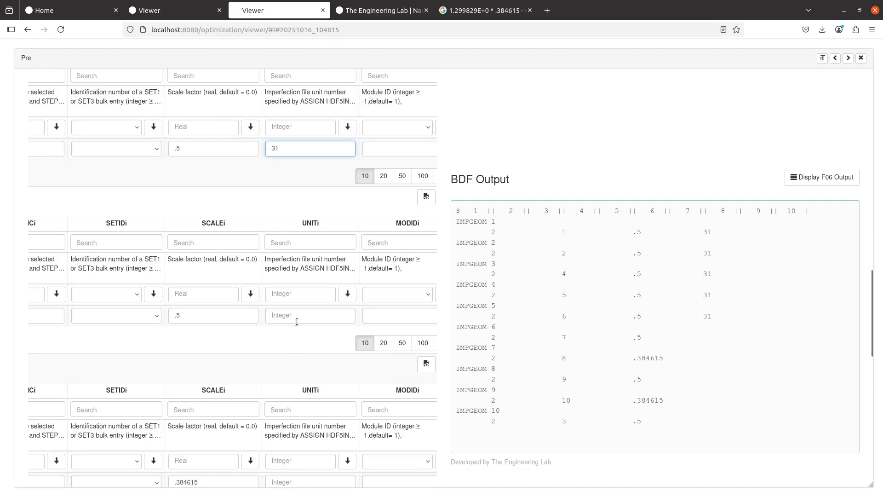
left_click(295, 317)
type("31")
scroll(294, 322, "down", 5)
left_click(297, 322)
type("31")
scroll(294, 332, "down", 4)
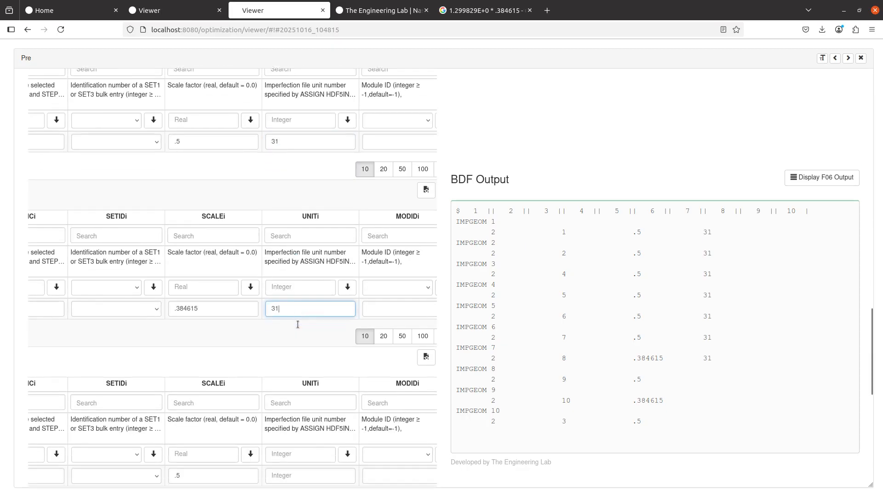
left_click(289, 364)
type("31")
scroll(291, 365, "down", 5)
left_click(291, 364)
type("31")
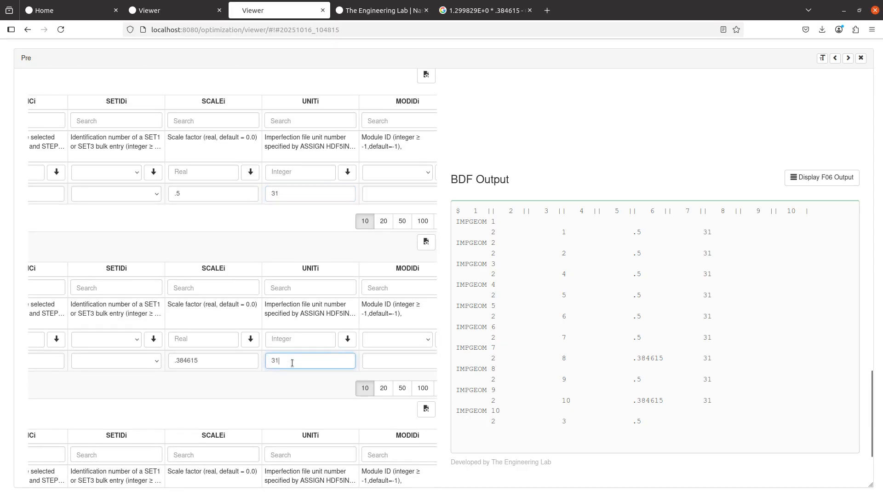
scroll(294, 366, "down", 3)
left_click(296, 458)
type("31")
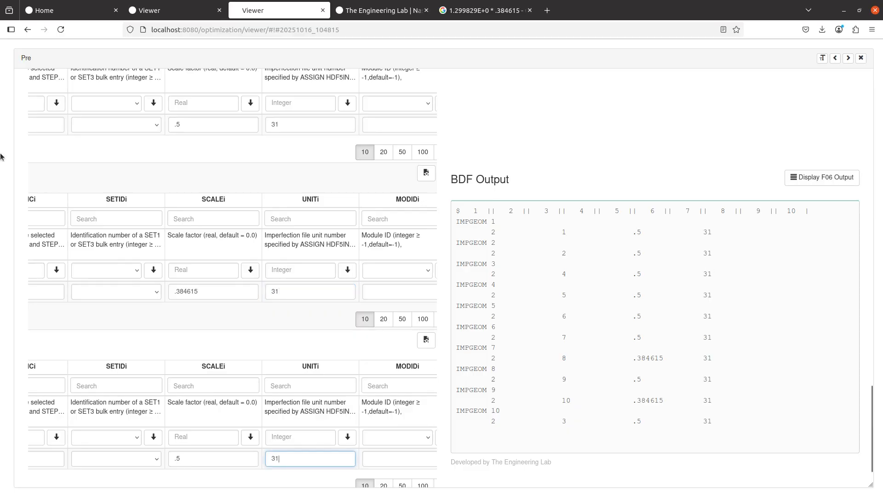
- Check the unit numbers against the manual's IMPGEOM table
key("alt+Tab")
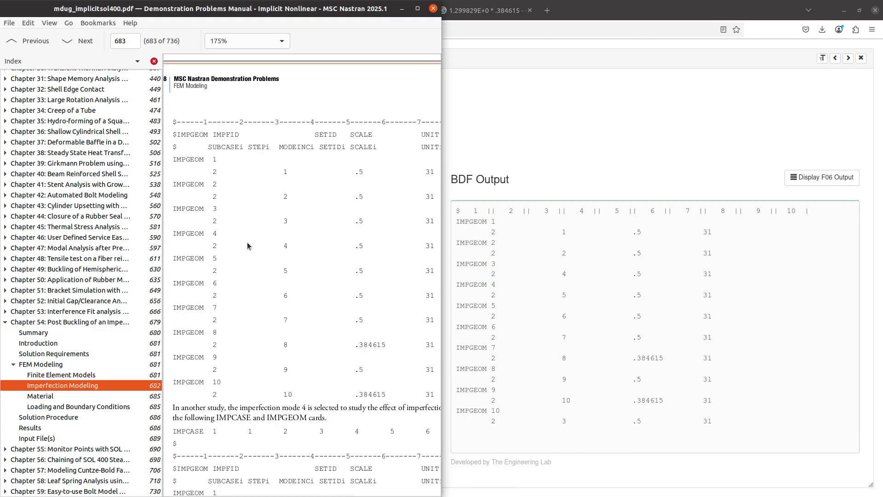
scroll(234, 291, "down", 10)
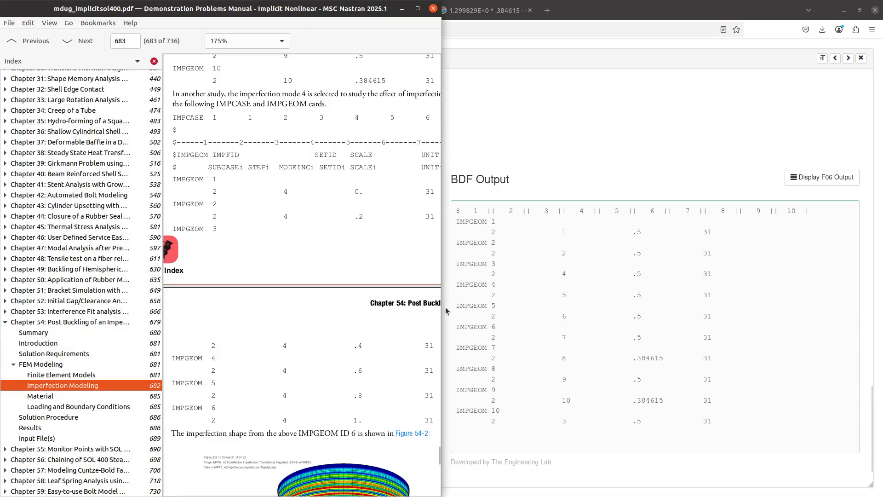
left_click(478, 303)
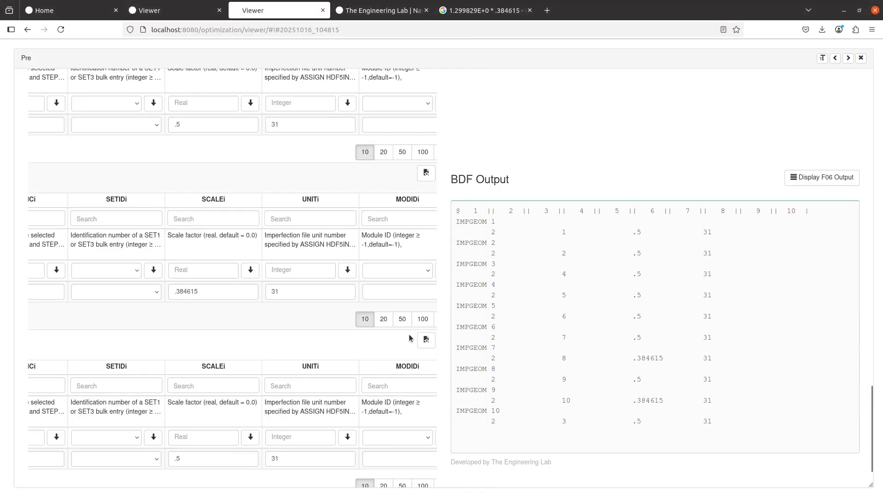
scroll(849, 101, "up", 10)
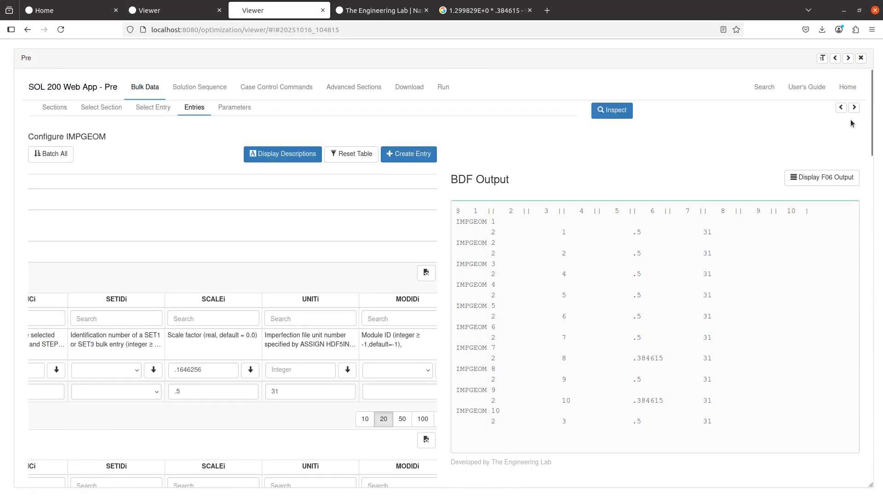
- Select IMPGEOM 1–10 in IMPCASE 1's IMPFIDi list, checking the manual's IMPCASE card
left_click(854, 108)
left_click(153, 107)
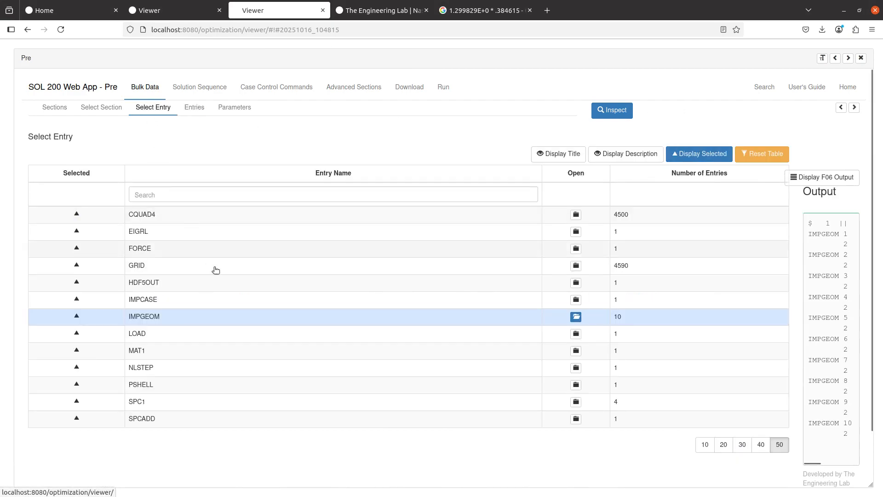
left_click(226, 298)
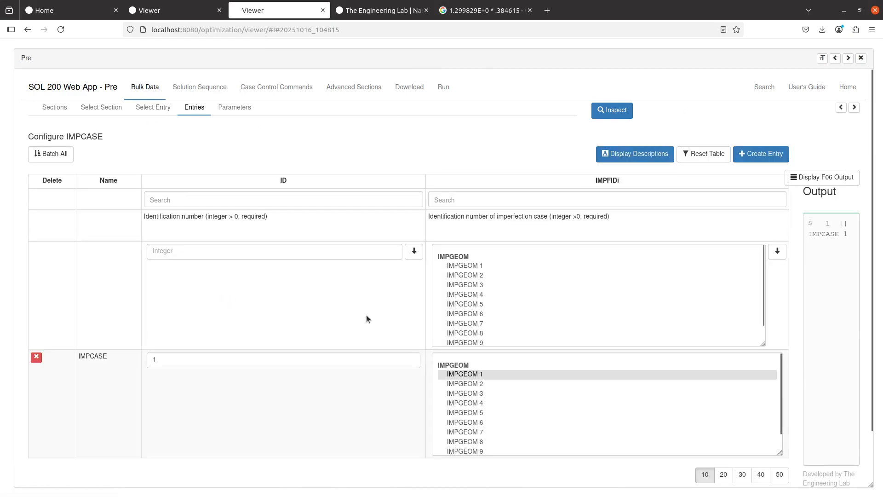
scroll(366, 317, "down", 2)
scroll(519, 357, "down", 1)
left_click_drag(486, 304, 486, 392)
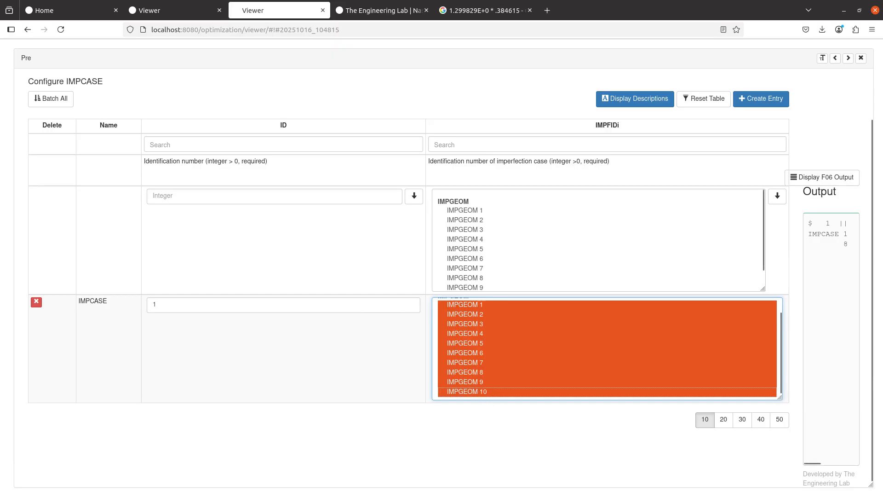
key("alt+Tab")
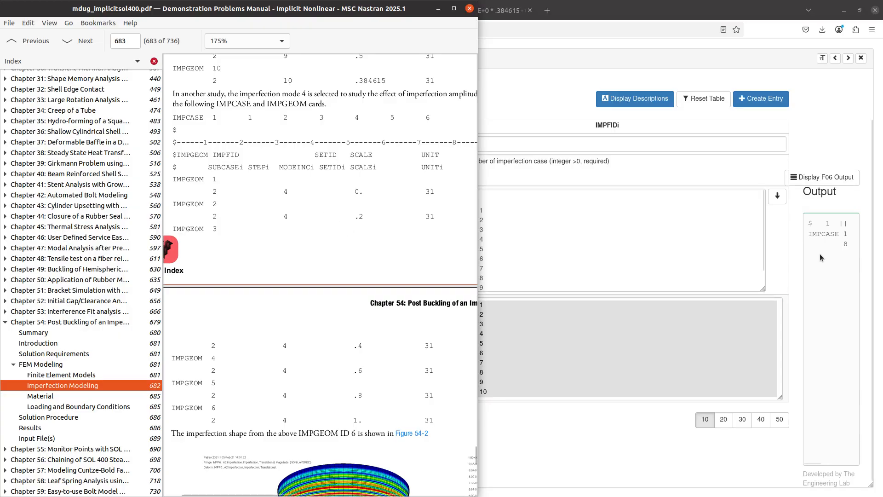
key("alt+Tab")
scroll(251, 198, "up", 2)
left_click(161, 109)
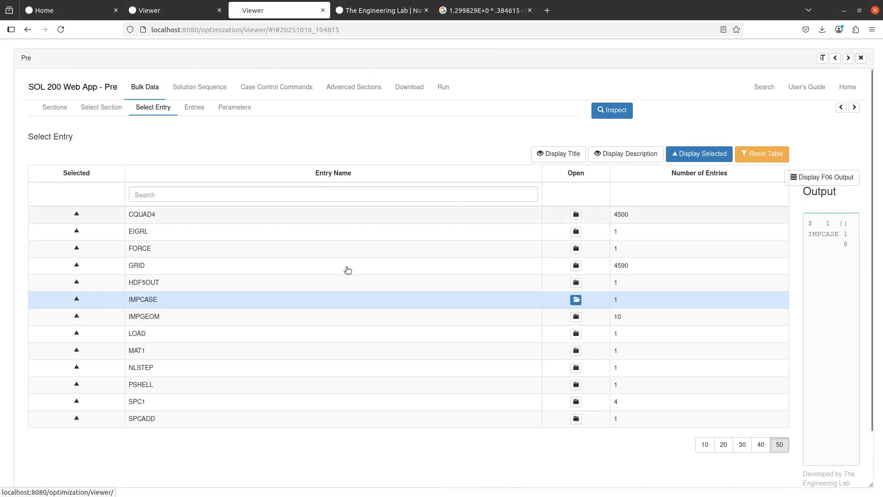
- Open the IMPGEOM entry, delete its existing entries one by one, then view the manual's IMPGEOM cards
left_click(317, 310)
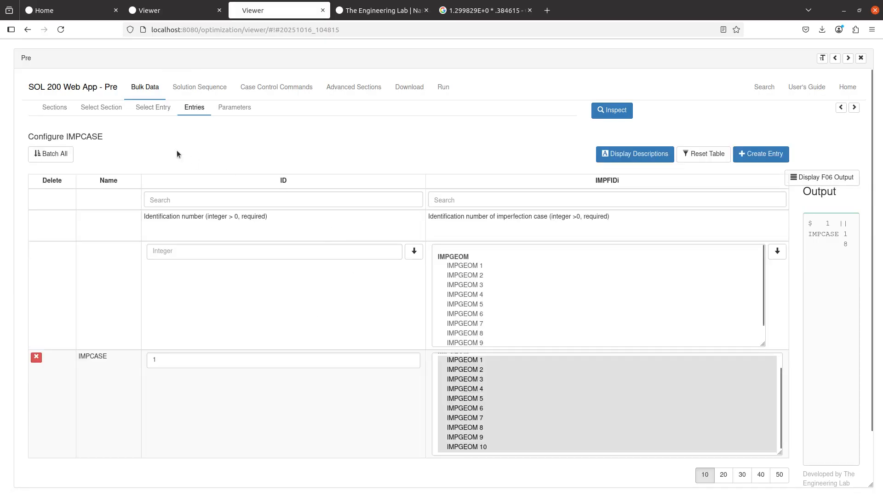
left_click(157, 109)
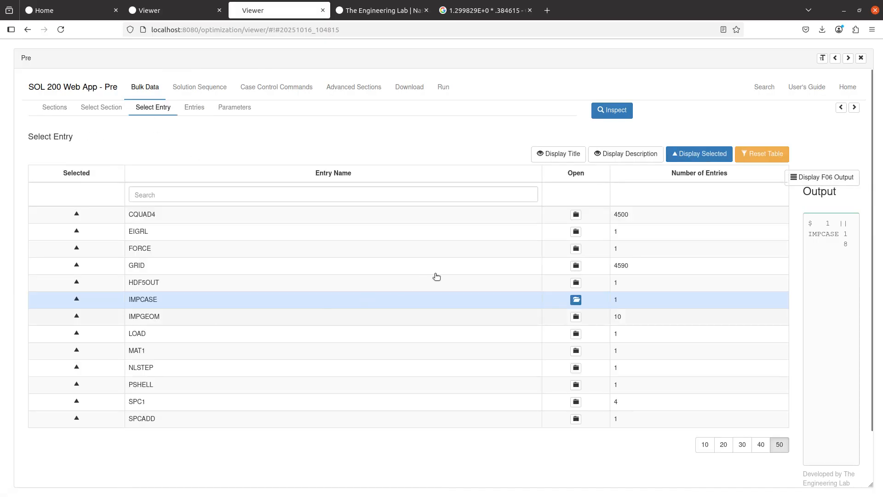
left_click(395, 316)
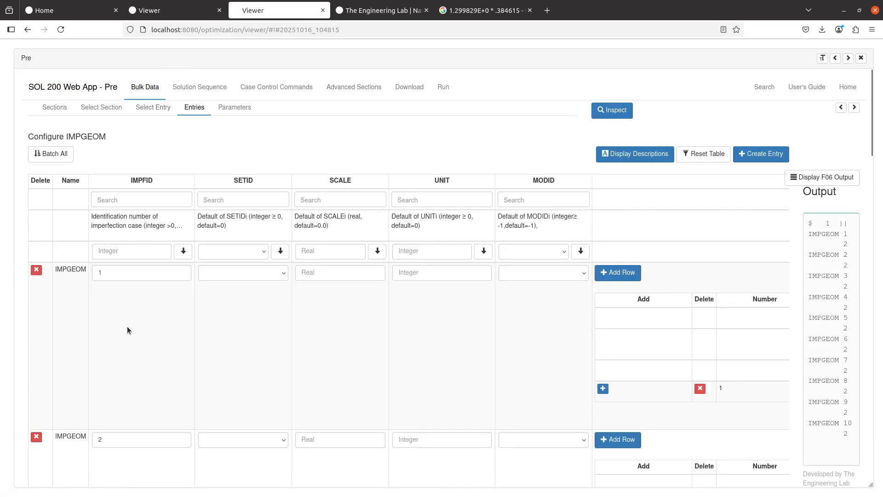
left_click(36, 270)
left_click(36, 270)
left_click(36, 270)
left_click(37, 270)
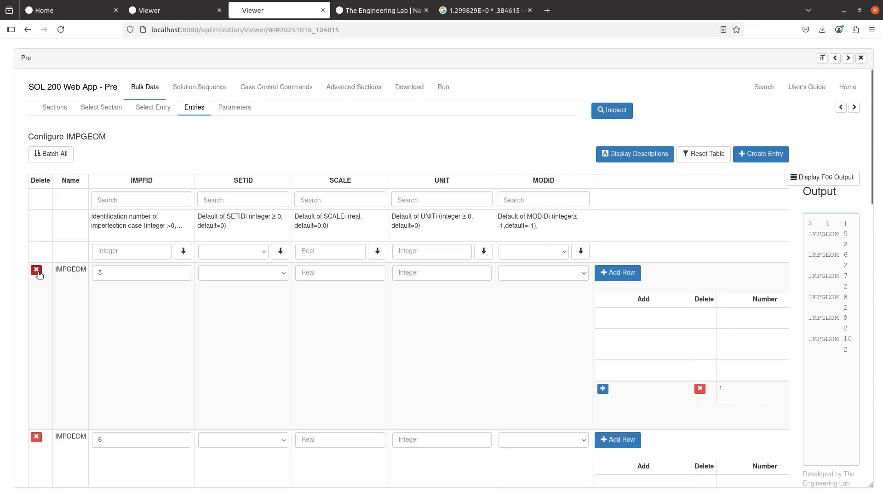
left_click(36, 270)
left_click(37, 270)
left_click(36, 270)
left_click(36, 270)
left_click(36, 270)
left_click(36, 270)
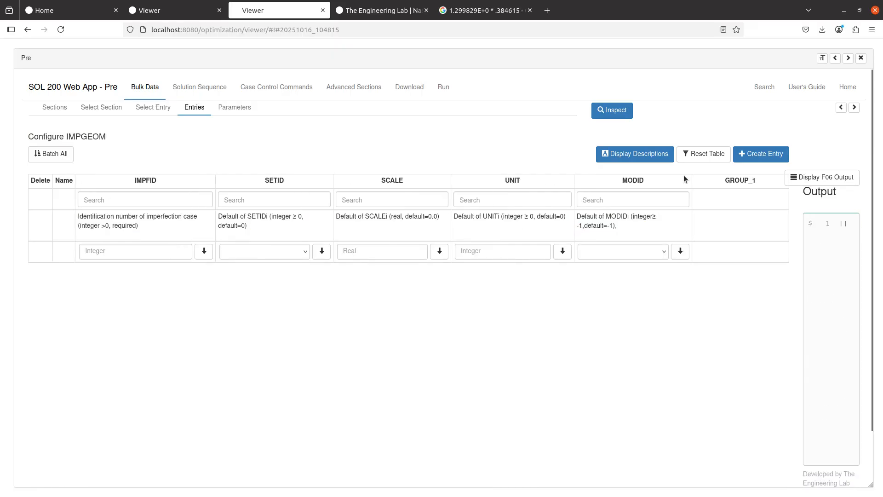
key("alt+Tab")
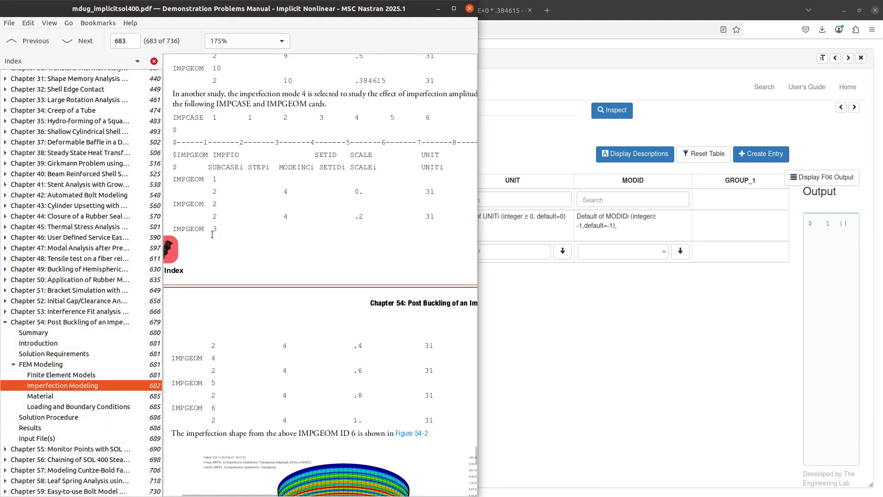
- Back in the IMPGEOM table, create new IMPGEOM entries numbered from 1
key("alt+Tab")
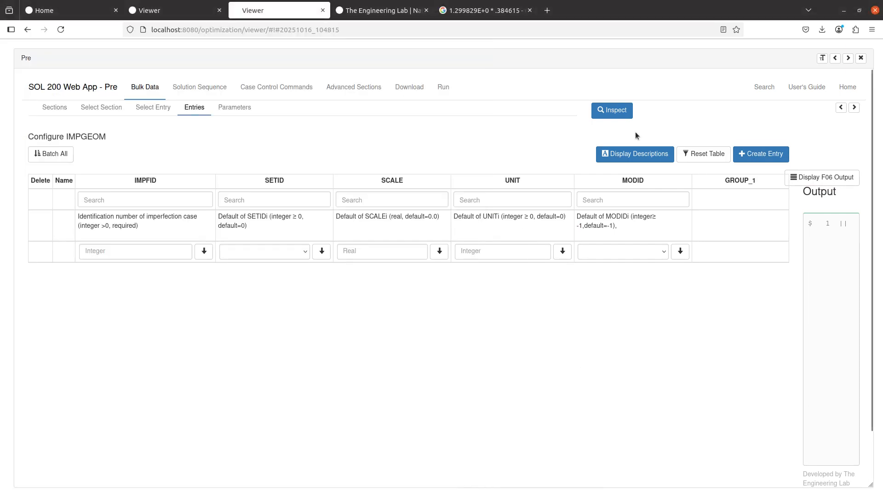
left_click(775, 159)
left_click(776, 160)
left_click(776, 160)
left_click(776, 160)
left_click(776, 160)
left_click(776, 160)
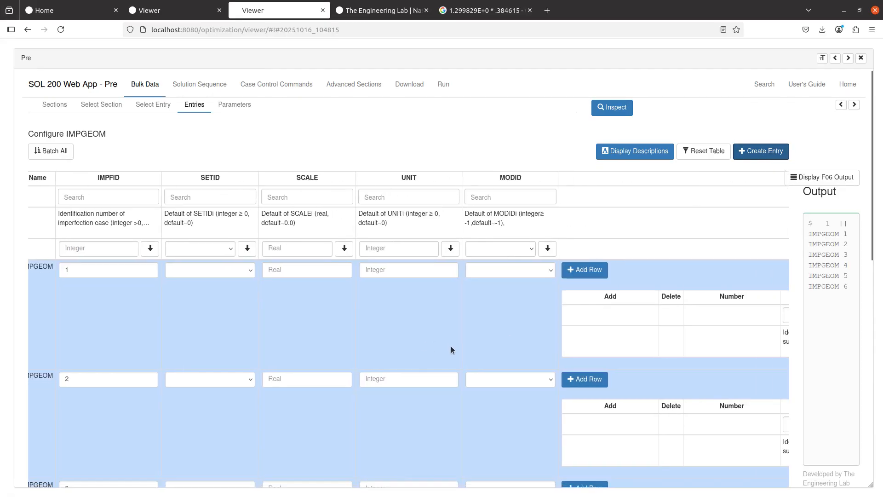
scroll(451, 345, "down", 5)
scroll(451, 345, "down", 1)
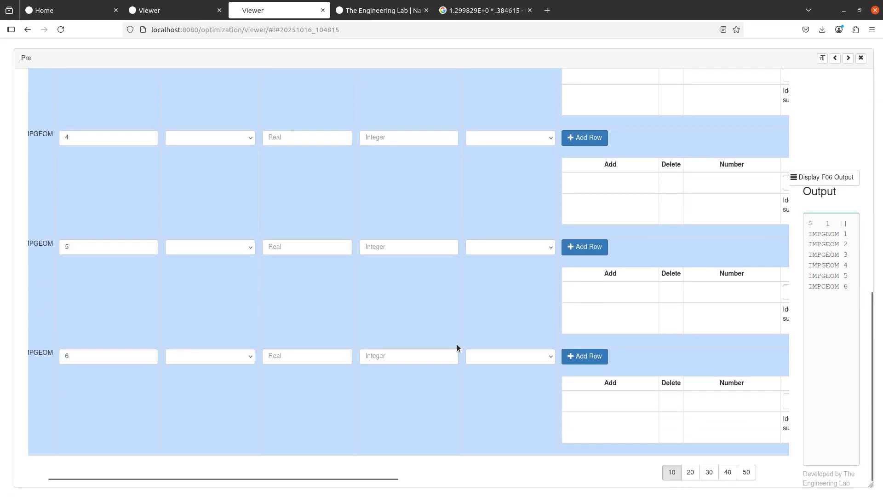
scroll(456, 344, "up", 6)
scroll(458, 317, "right", 1)
scroll(455, 304, "right", 3)
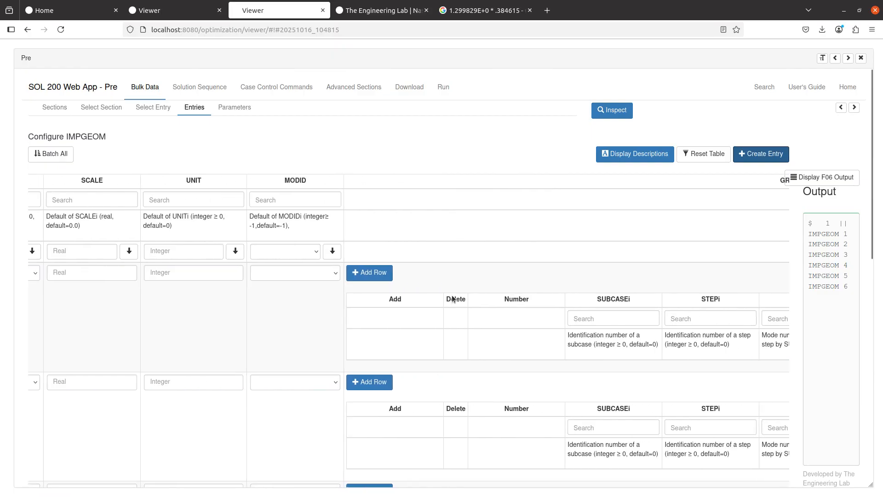
scroll(375, 303, "down", 5)
- Add an empty subcase row to each of the six entries' GROUP_1 tables
left_click(317, 356)
left_click(317, 246)
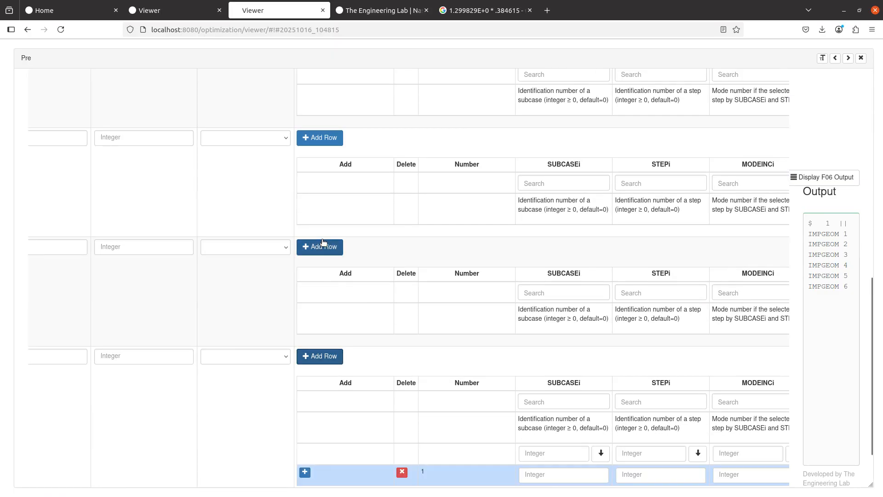
left_click(324, 139)
scroll(333, 199, "up", 3)
left_click(327, 194)
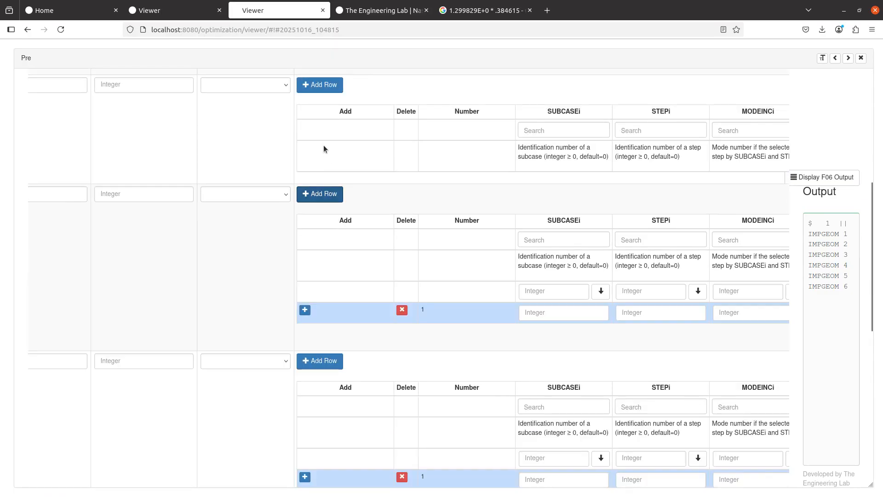
scroll(322, 147, "up", 3)
left_click(327, 250)
left_click(324, 141)
scroll(492, 230, "right", 1)
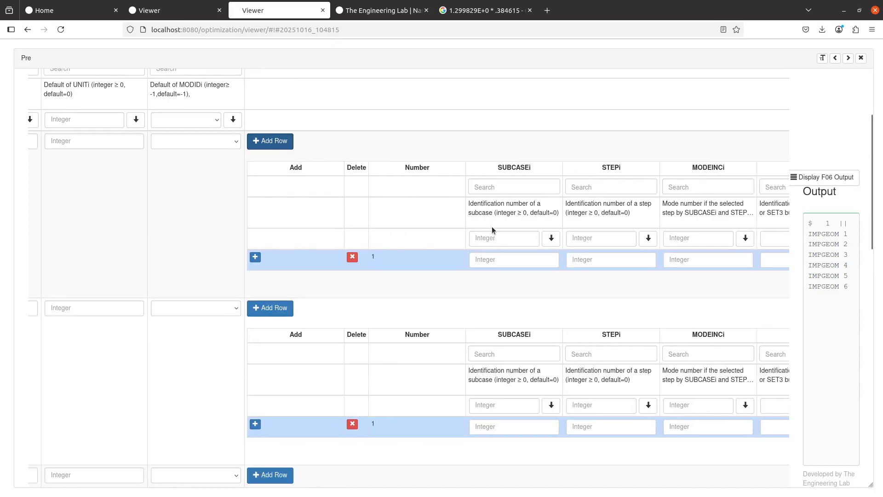
- Enter 2 in the SUBCASEi field of each IMPGEOM entry's GROUP_1 row
left_click(497, 261)
type("2")
left_click(488, 426)
type("2")
scroll(429, 349, "down", 5)
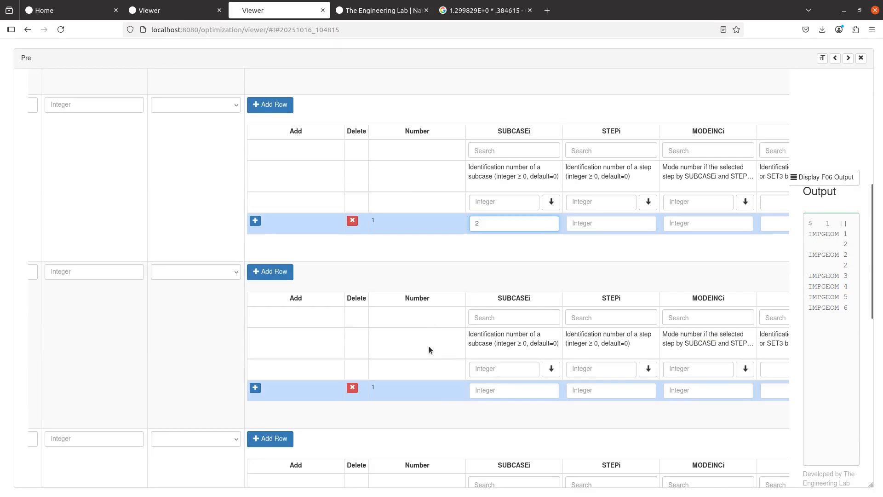
left_click(496, 387)
type("2")
scroll(499, 367, "down", 5)
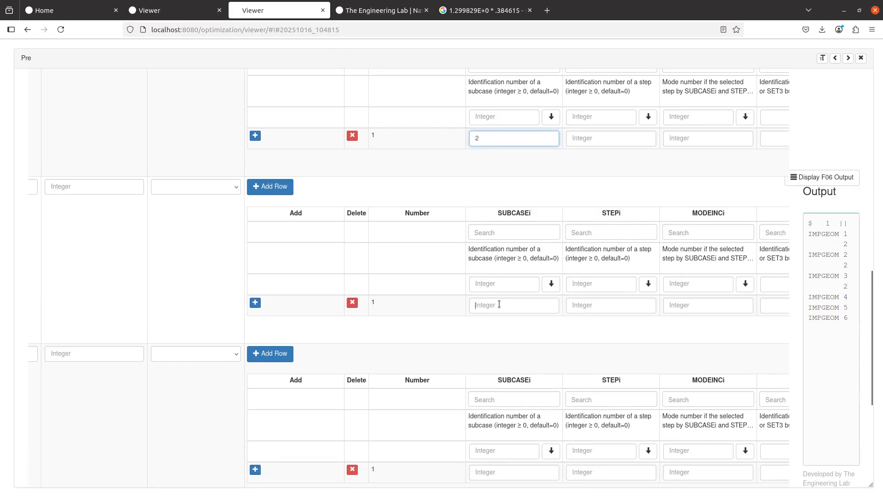
scroll(499, 295, "down", 1)
left_click(499, 266)
type("2")
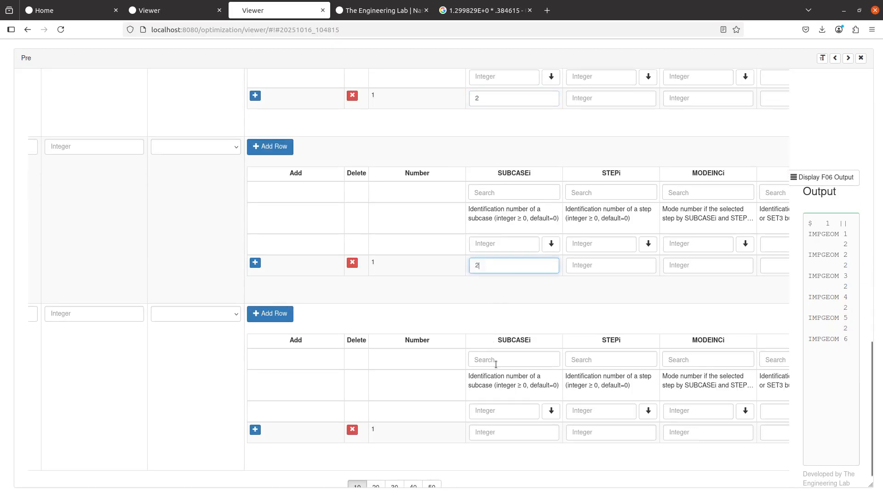
left_click(501, 432)
type("2")
scroll(506, 379, "down", 2)
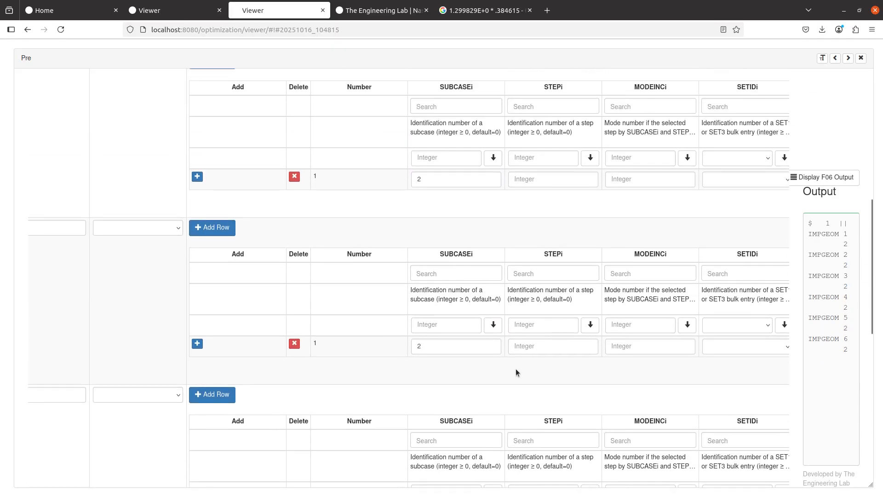
scroll(516, 369, "down", 2)
scroll(544, 277, "up", 2)
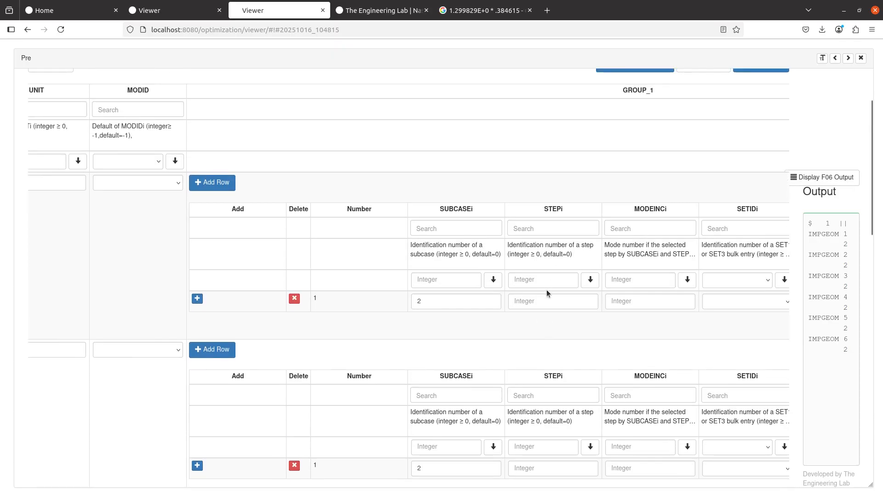
- Enter mode number 4 in the MODEINCi field of all six IMPGEOM entries
left_click(676, 303)
type("4")
scroll(676, 305, "down", 3)
left_click(666, 341)
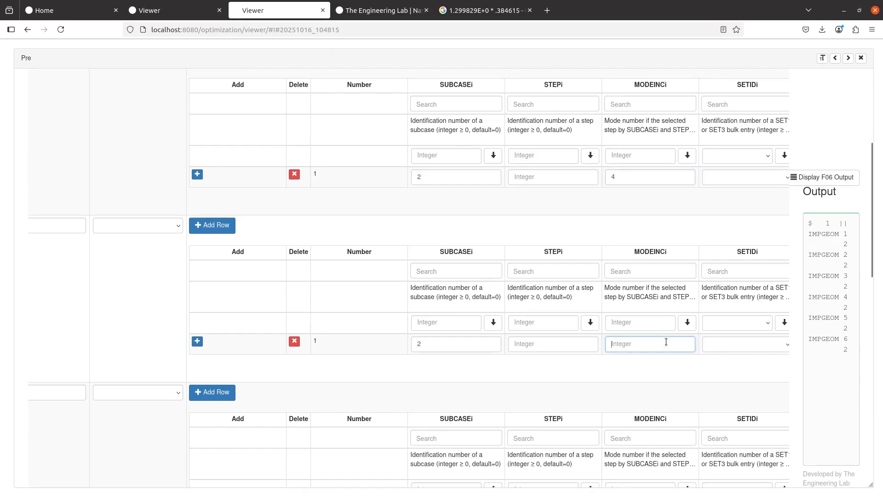
type("4")
scroll(666, 343, "down", 5)
left_click(656, 305)
type("4")
scroll(647, 321, "down", 4)
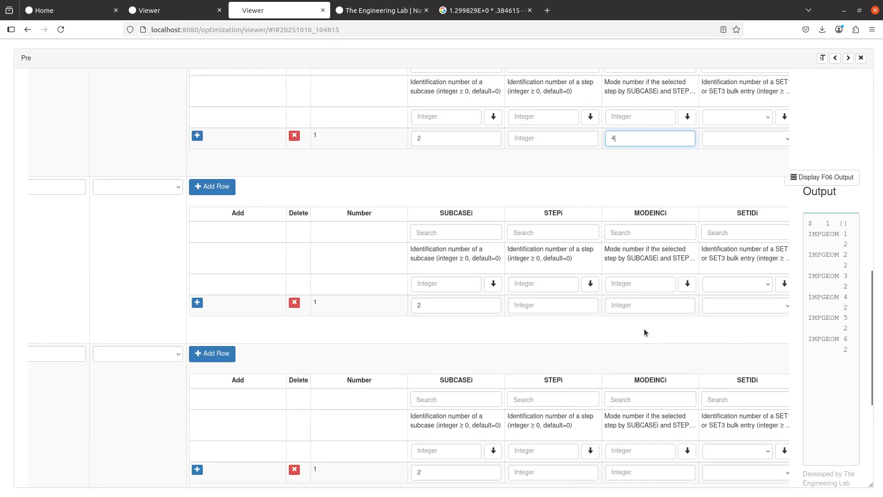
left_click(657, 303)
type("4")
scroll(648, 326, "down", 3)
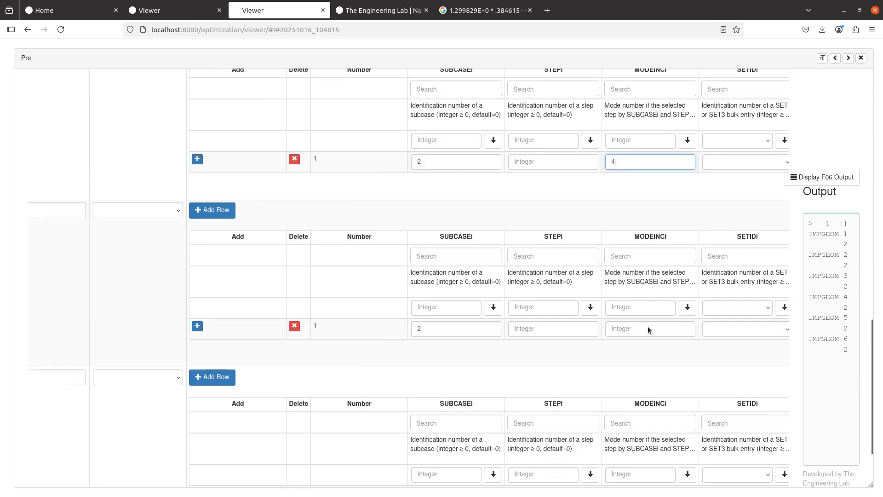
left_click(649, 307)
type("4")
scroll(644, 316, "down", 2)
left_click(638, 417)
type("4")
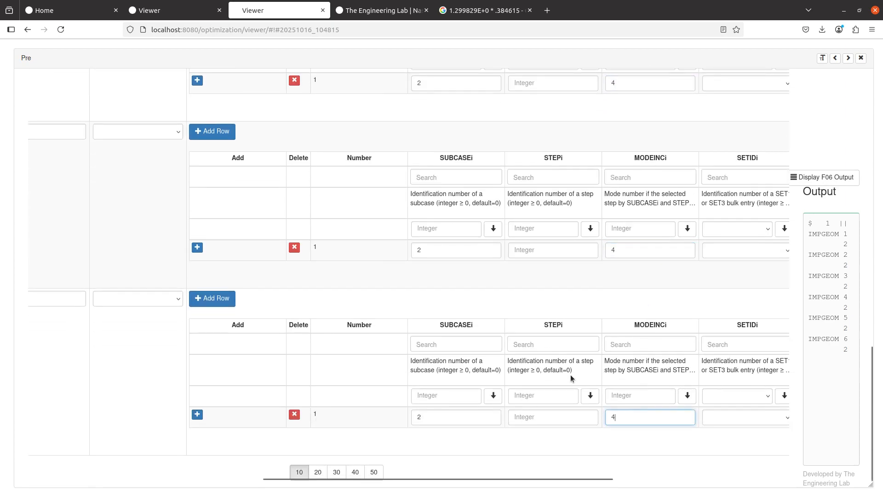
scroll(570, 375, "right", 5)
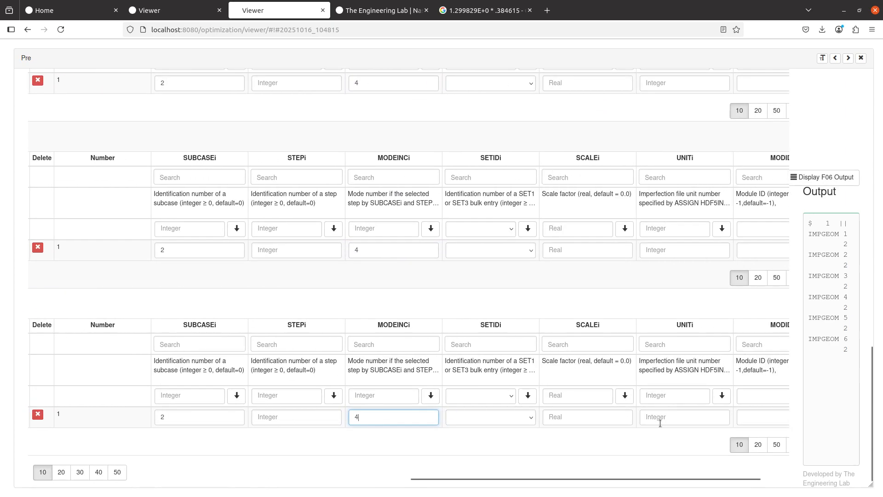
- Fill every IMPGEOM entry's UNITi field with unit number 31
left_click(658, 418)
type("31")
left_click(693, 240)
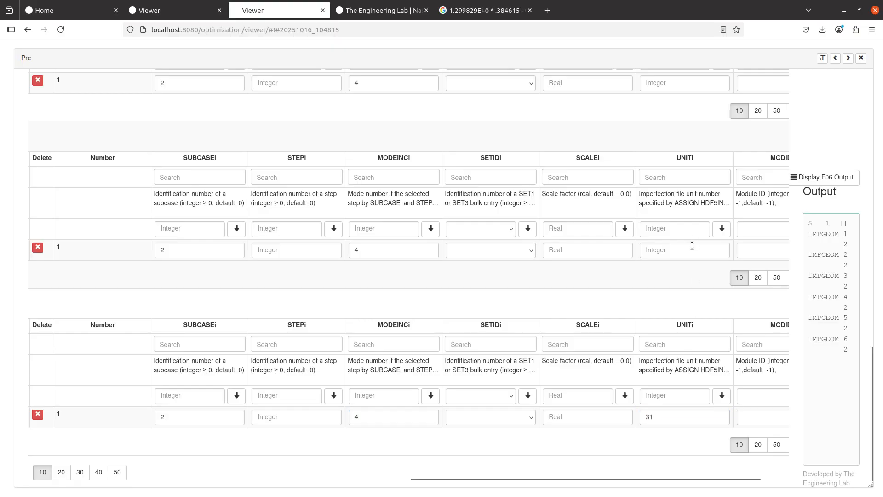
left_click(692, 247)
type("31")
scroll(680, 274, "up", 2)
left_click(678, 208)
type("31")
scroll(669, 246, "up", 1)
scroll(669, 246, "up", 2)
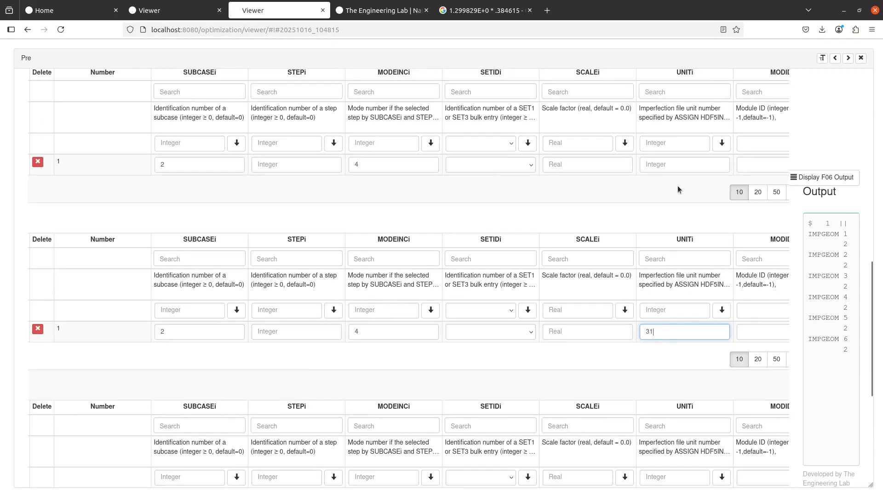
left_click(676, 166)
type("31")
scroll(671, 188, "up", 2)
scroll(675, 122, "down", 4)
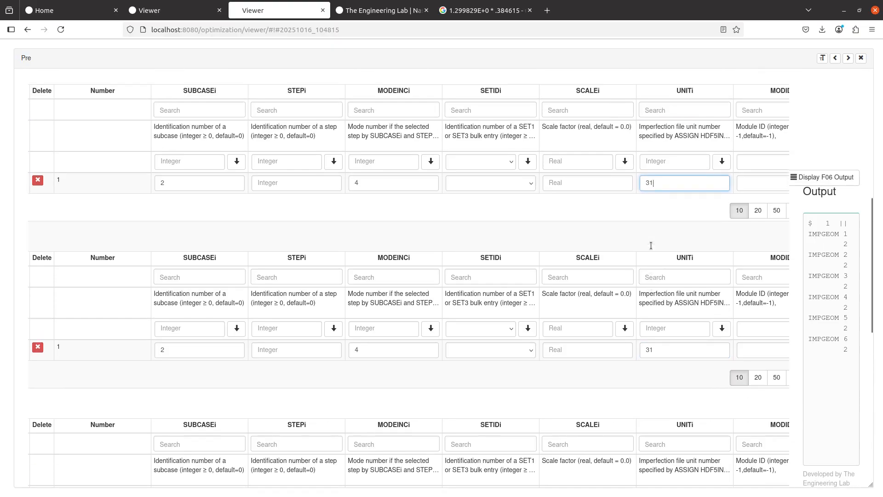
scroll(565, 203, "up", 6)
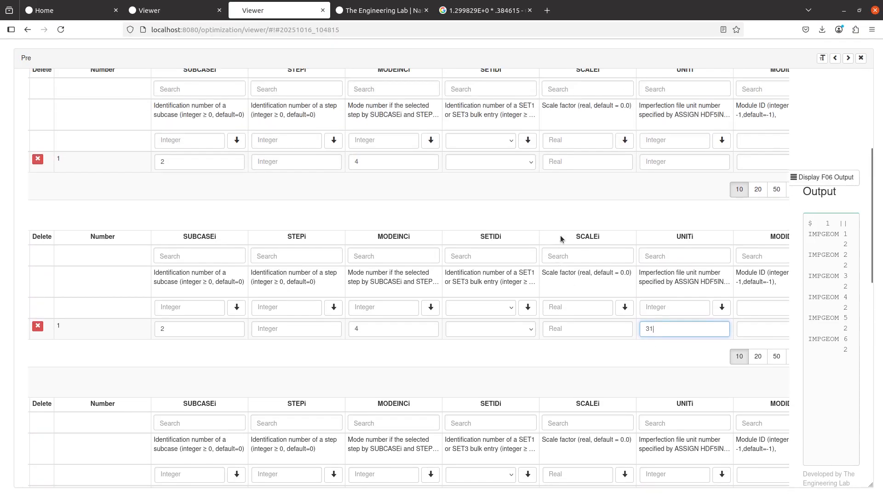
left_click(697, 160)
type("31")
scroll(606, 281, "up", 5)
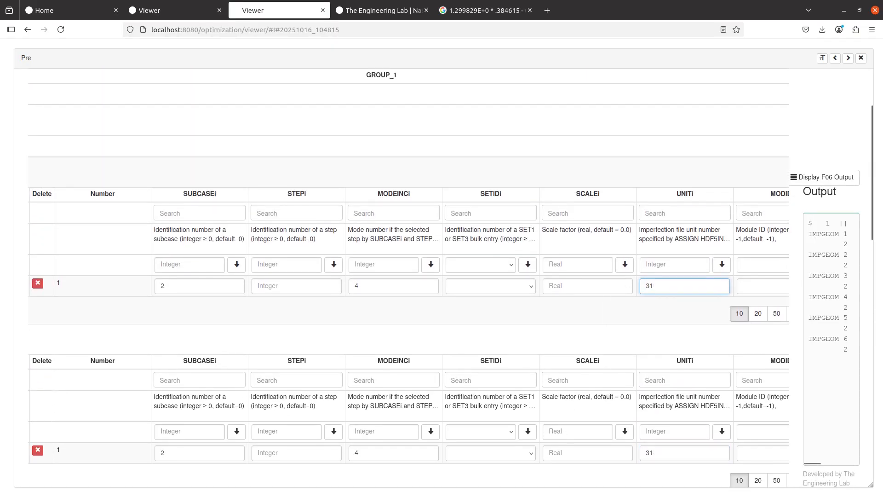
- Check the manual, then give the first three entries scale factors 0, .2 and .4
key("alt+Tab")
scroll(323, 221, "right", 2)
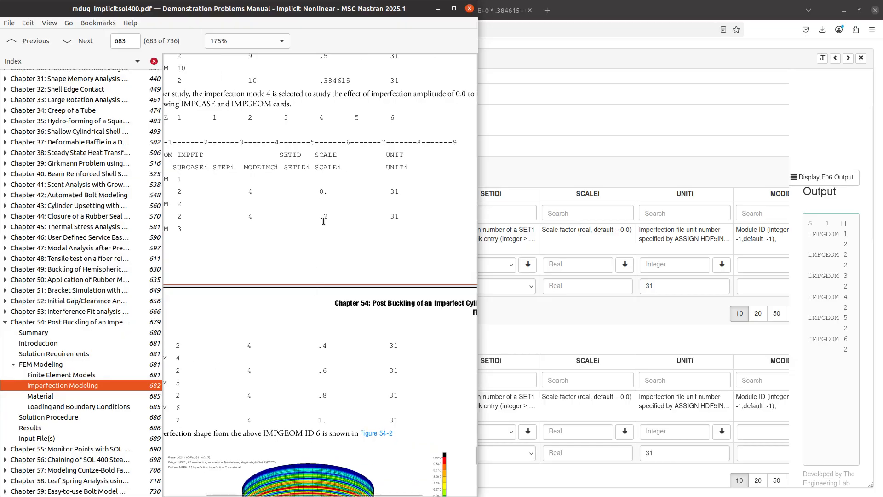
left_click(615, 285)
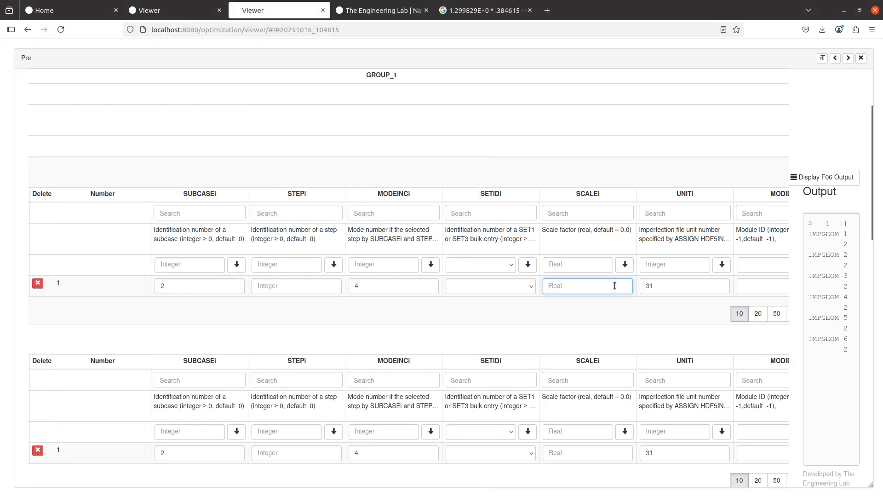
type("0")
scroll(598, 299, "down", 3)
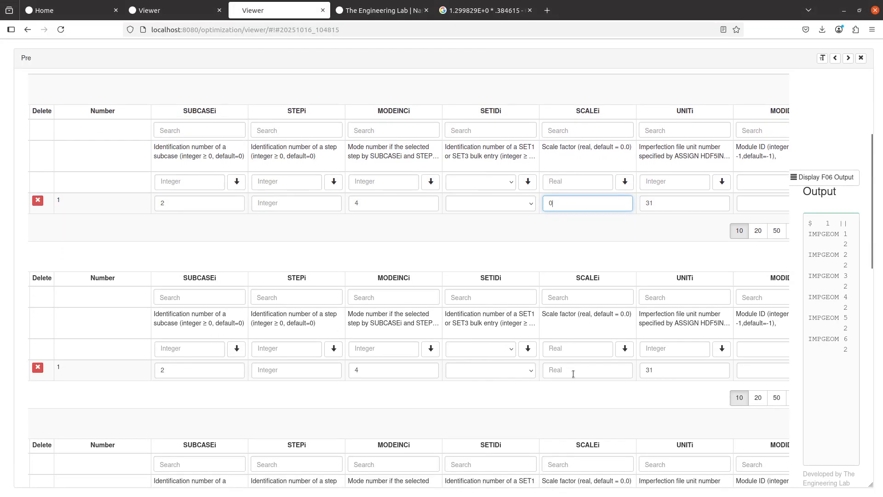
left_click(575, 369)
type(".2")
scroll(575, 367, "down", 5)
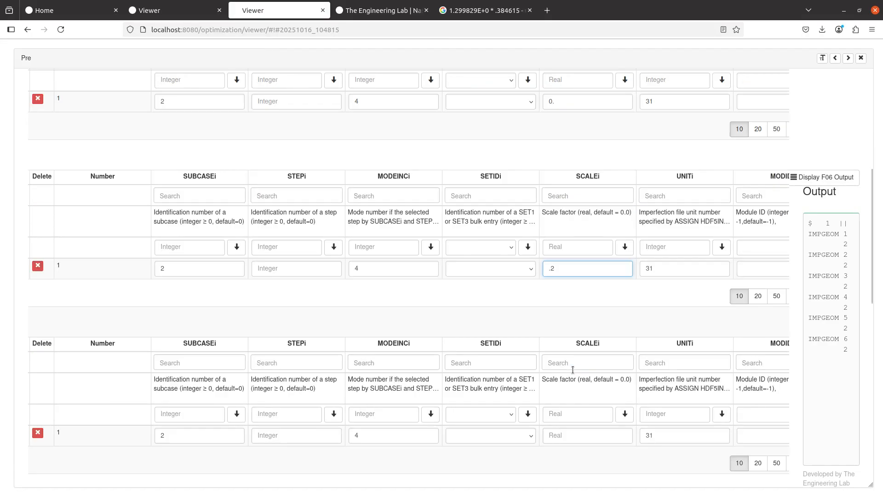
left_click(581, 330)
type(".4")
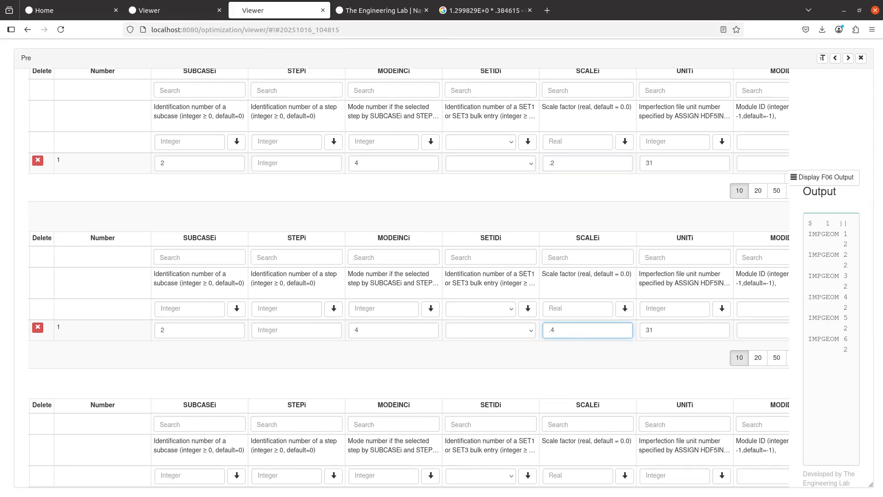
scroll(581, 330, "down", 4)
- Give the remaining entries scale factors .6, .8 and 1
left_click(578, 330)
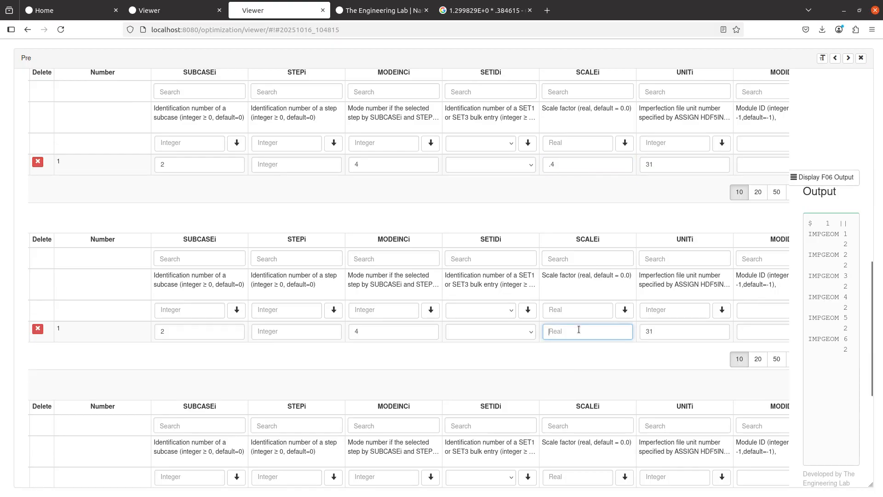
type(".6")
scroll(575, 322, "down", 5)
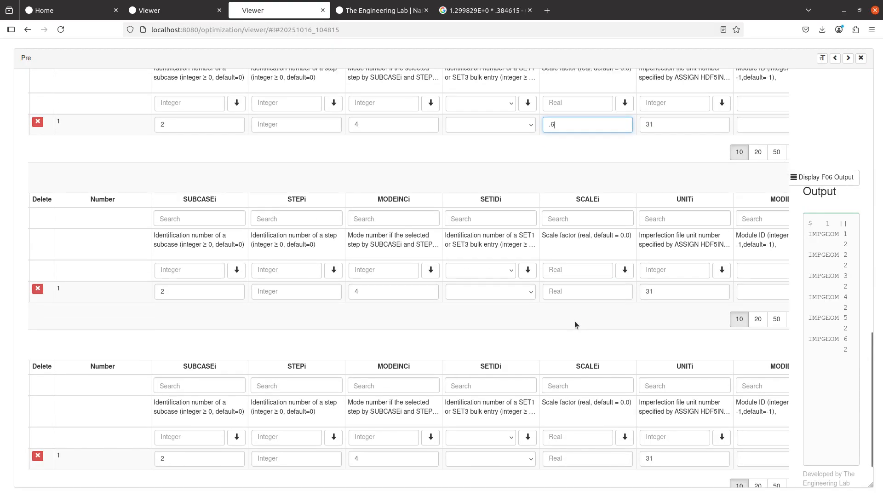
left_click(580, 294)
type(".8")
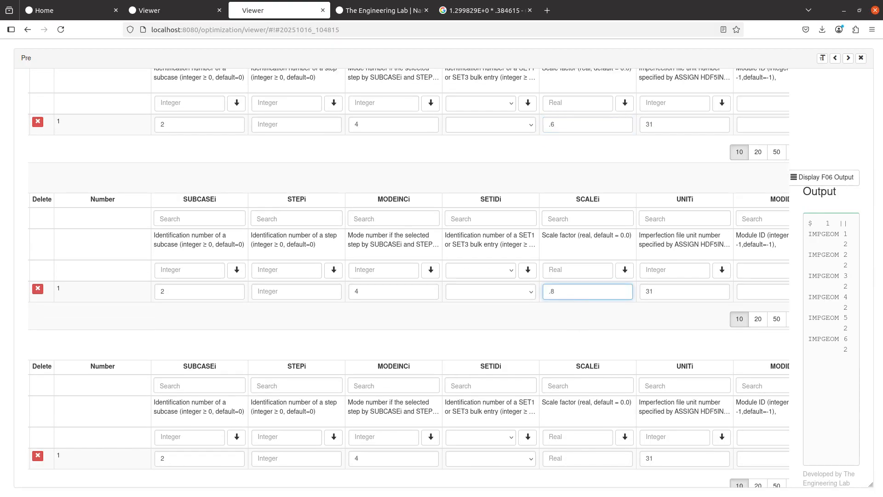
scroll(574, 380, "down", 1)
left_click(579, 423)
type("1.")
left_click(840, 158)
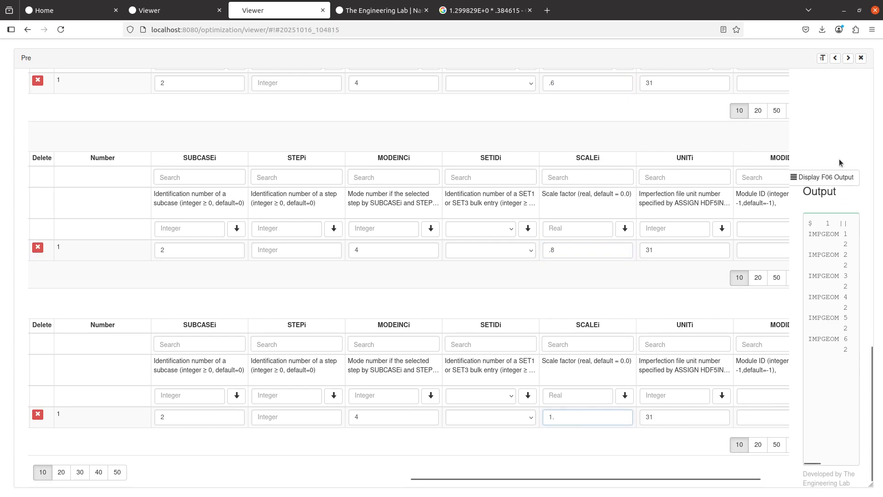
scroll(836, 163, "up", 8)
scroll(837, 182, "up", 8)
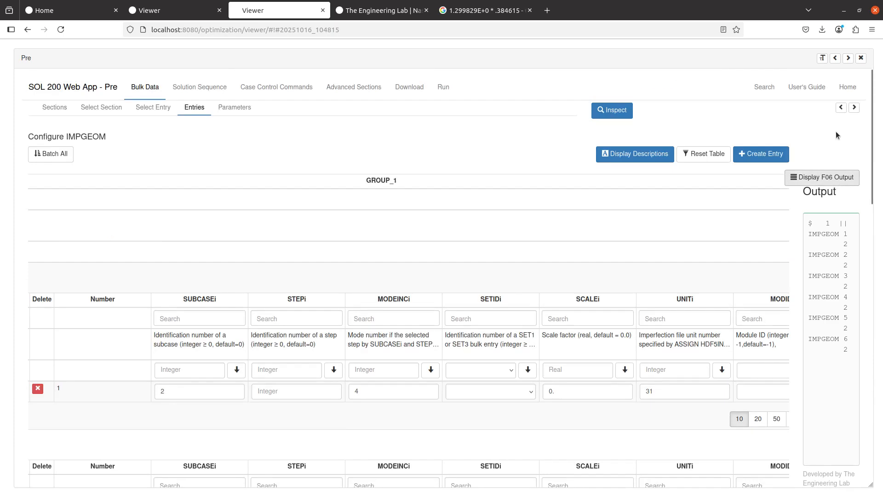
- Widen BDF Output, compare the six IMPGEOM cards with the manual, then return to Select Entry
left_click(841, 108)
left_click(840, 108)
left_click(841, 108)
left_click(841, 109)
left_click(840, 108)
left_click(841, 108)
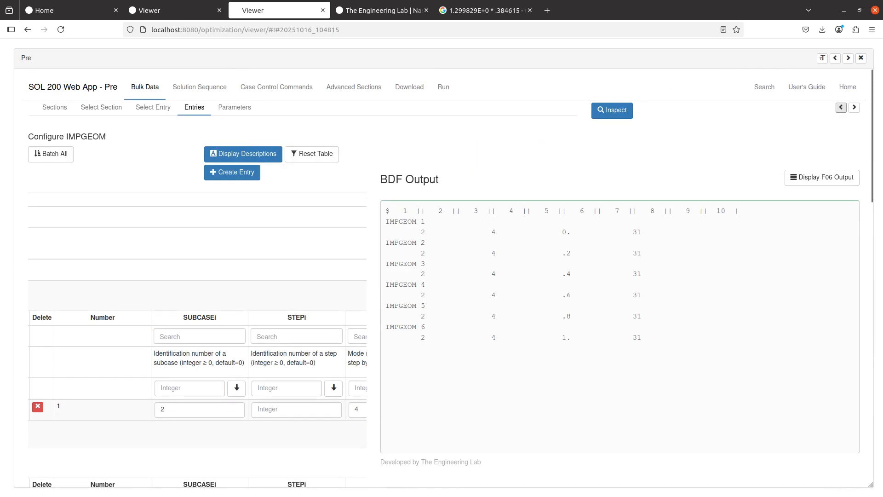
key("alt+Tab")
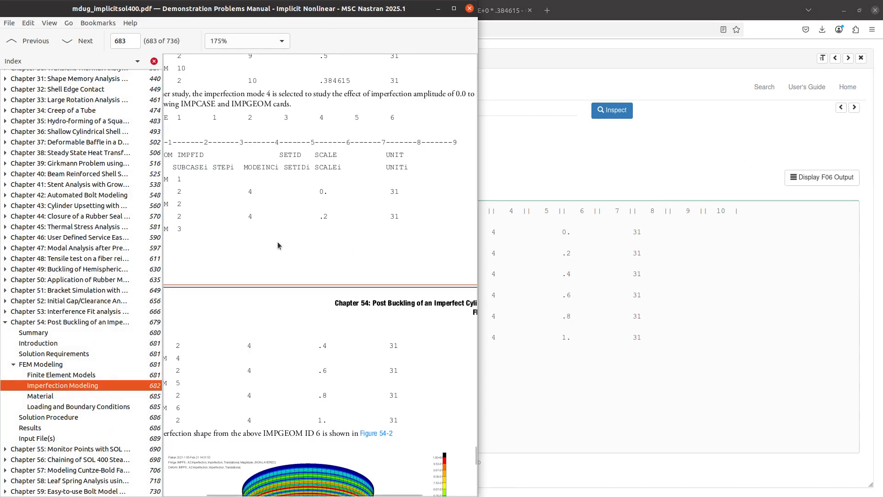
scroll(285, 272, "left", 3)
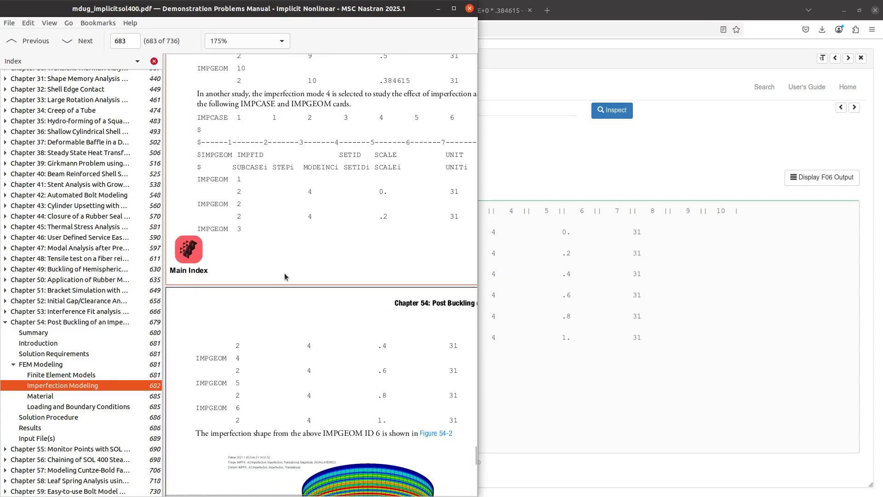
key("alt+Tab")
left_click(171, 109)
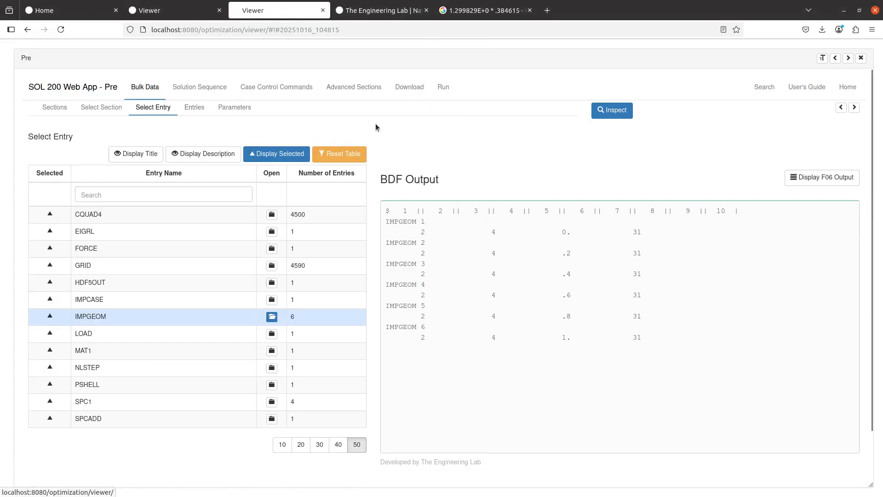
- Select IMPGEOM 1 through 6 in IMPCASE 1's IMPFIDi list, then go to the Download page
left_click(854, 108)
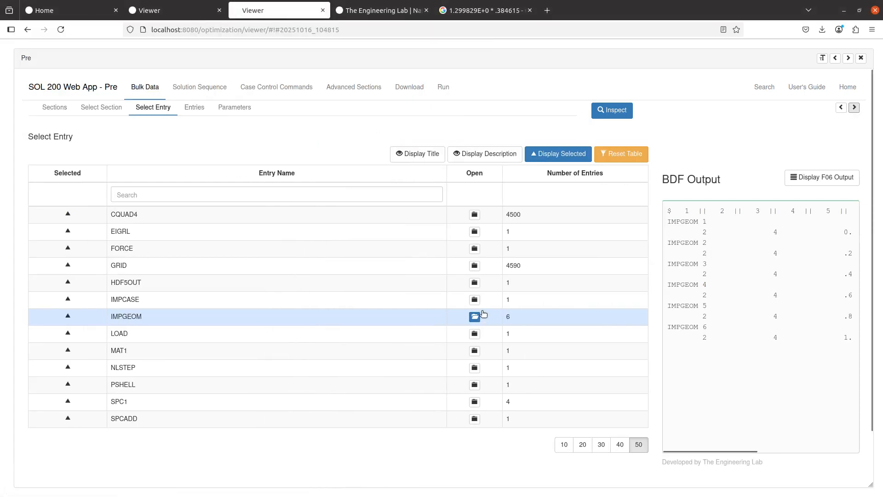
left_click(475, 299)
left_click(424, 378)
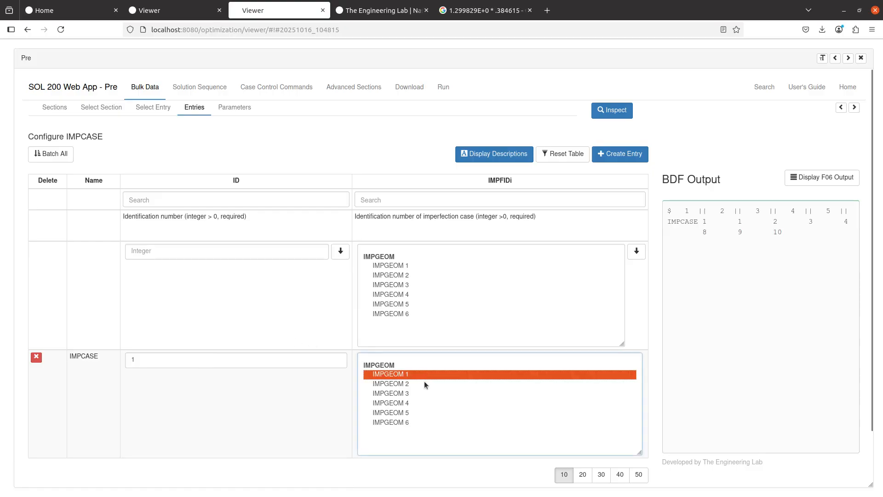
left_click(425, 422, "shift")
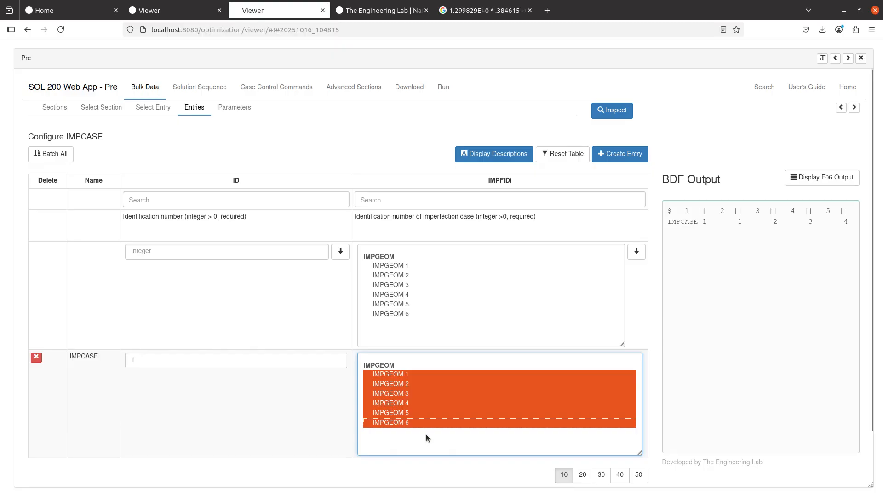
left_click(384, 139)
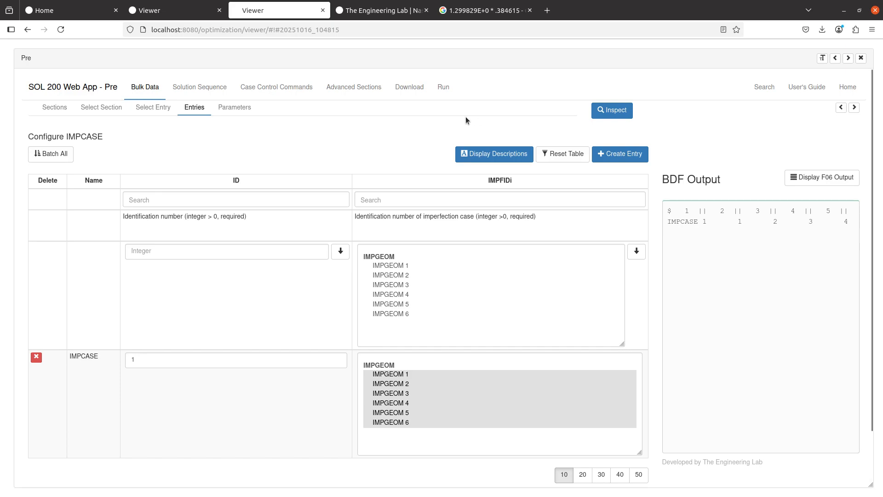
left_click(406, 90)
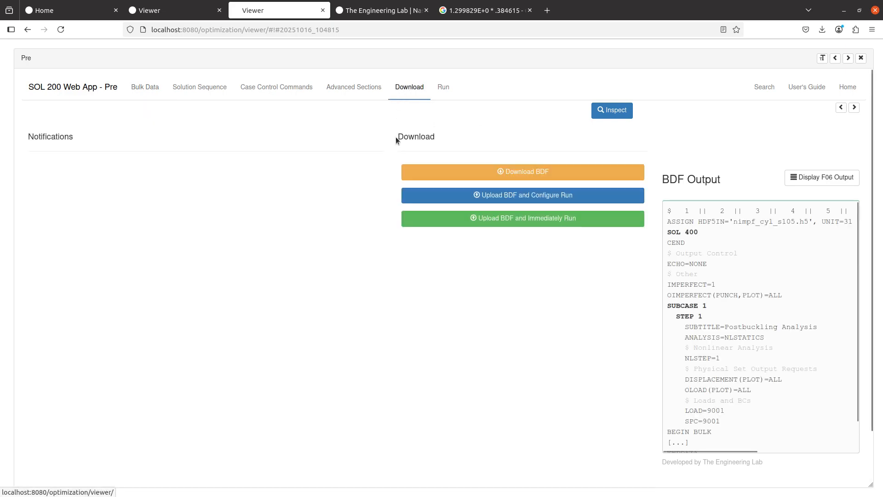
- Download model.bdf, dismiss the downloads panel, and return to the Nastran manual
left_click(498, 174)
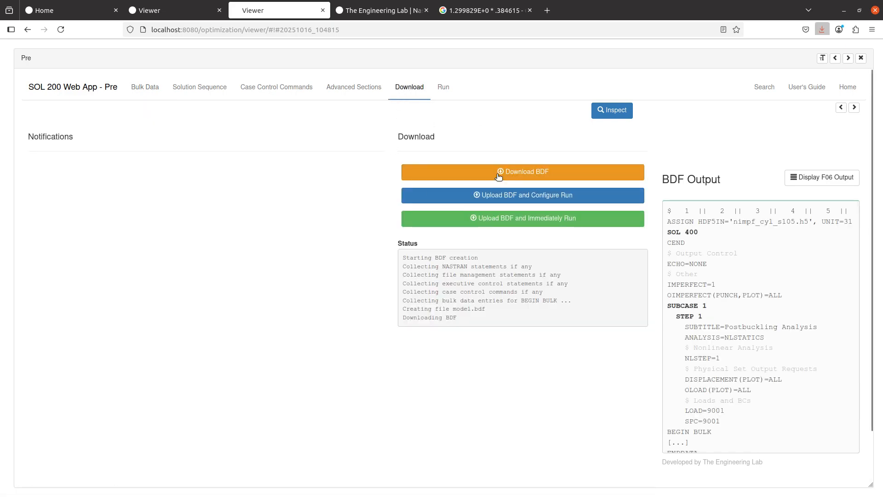
left_click(454, 139)
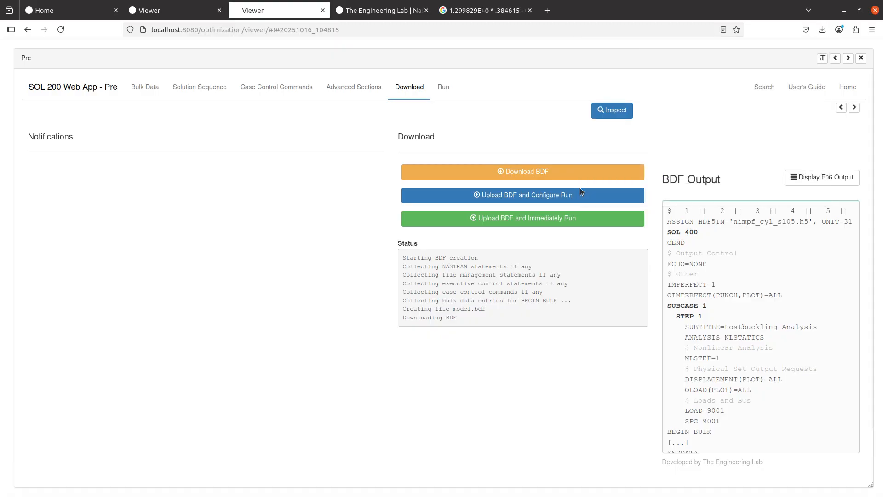
key("alt+Tab")
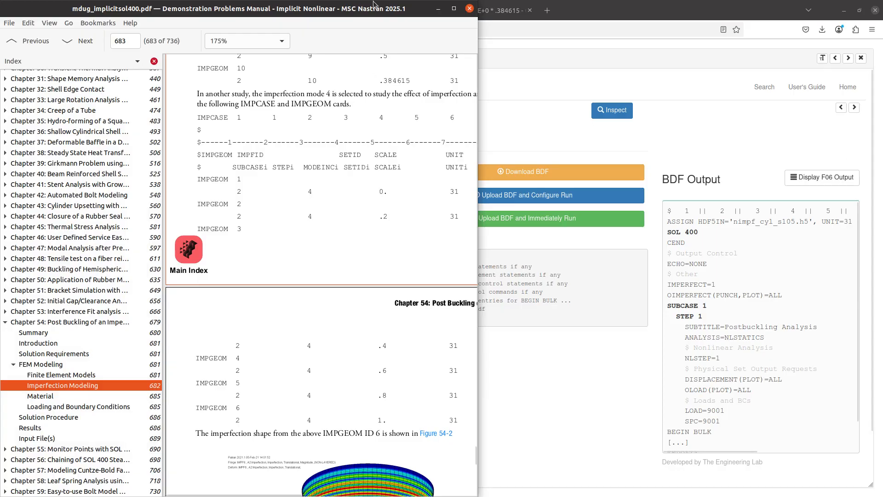
- Maximize the manual, jump to the Input File(s) table on page 689, and select nimpf_cyl_v2
left_click(454, 7)
scroll(399, 315, "up", 20)
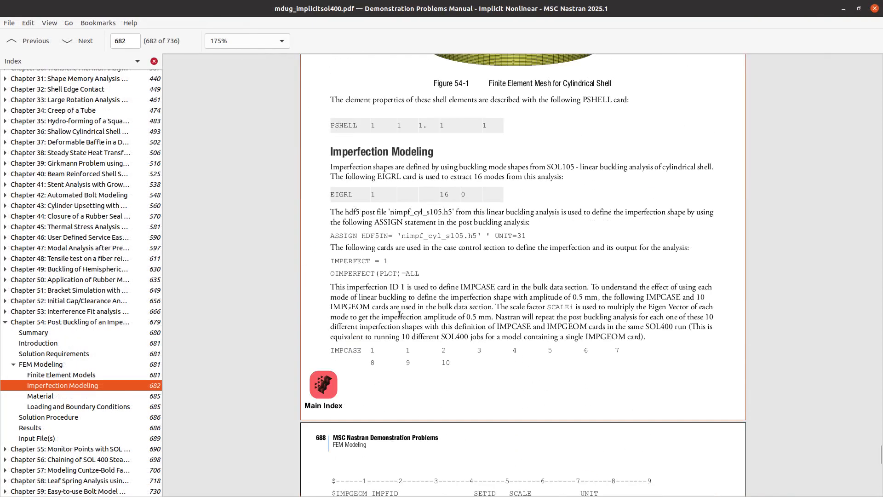
scroll(399, 315, "up", 20)
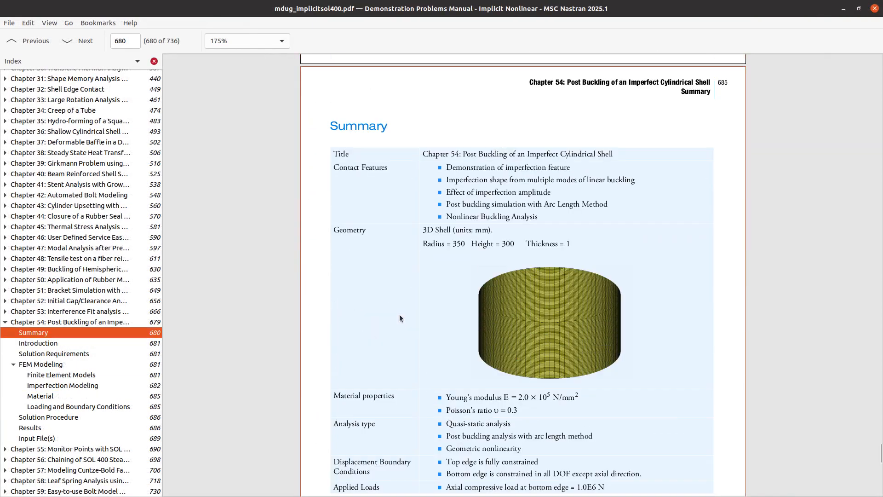
scroll(399, 315, "down", 18)
scroll(399, 314, "down", 20)
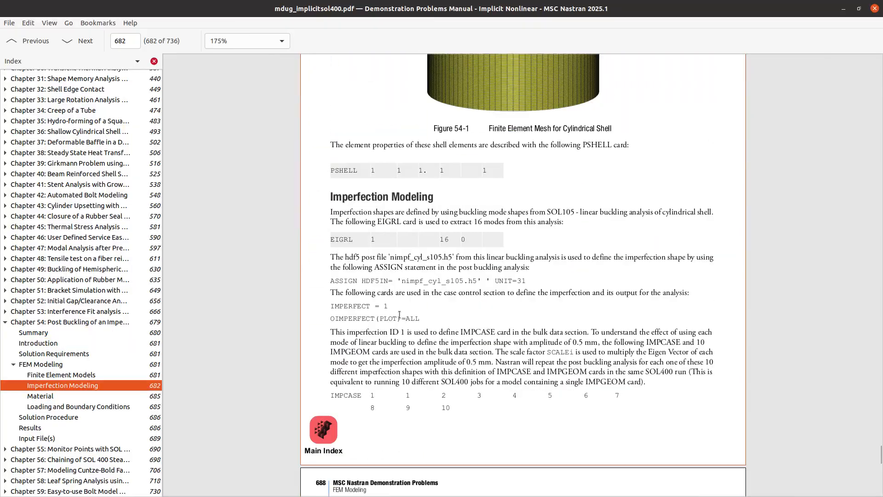
scroll(399, 318, "down", 20)
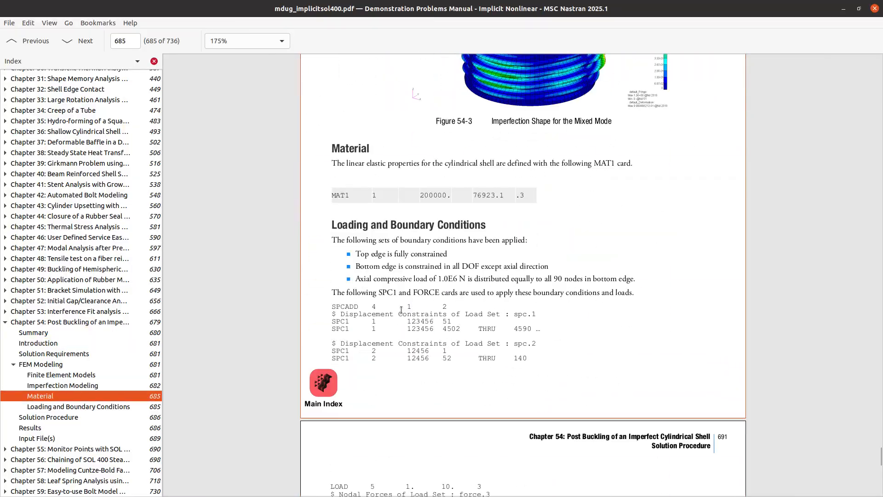
scroll(402, 307, "down", 10)
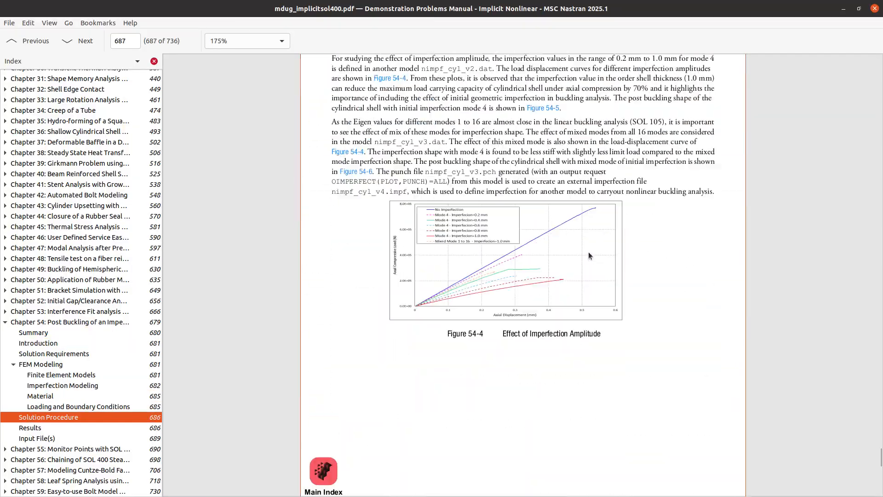
scroll(561, 334, "up", 3)
scroll(561, 334, "up", 3, "ctrl")
scroll(558, 340, "up", 1, "ctrl")
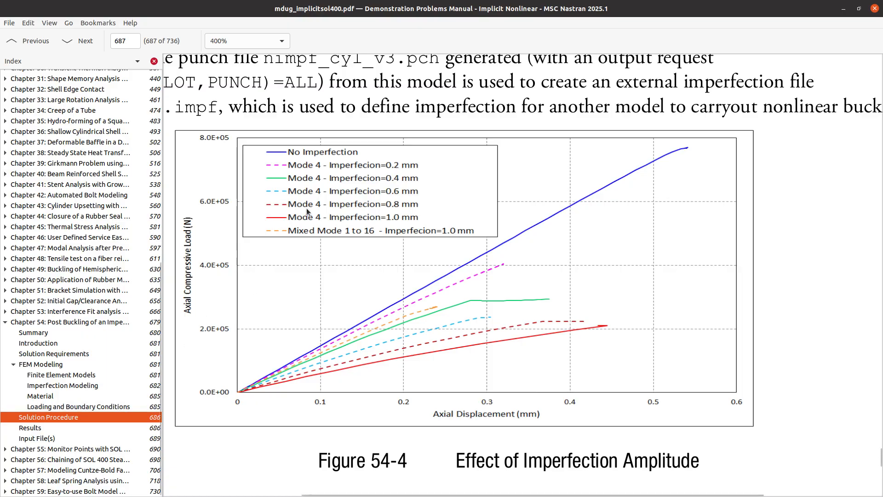
left_click(61, 440)
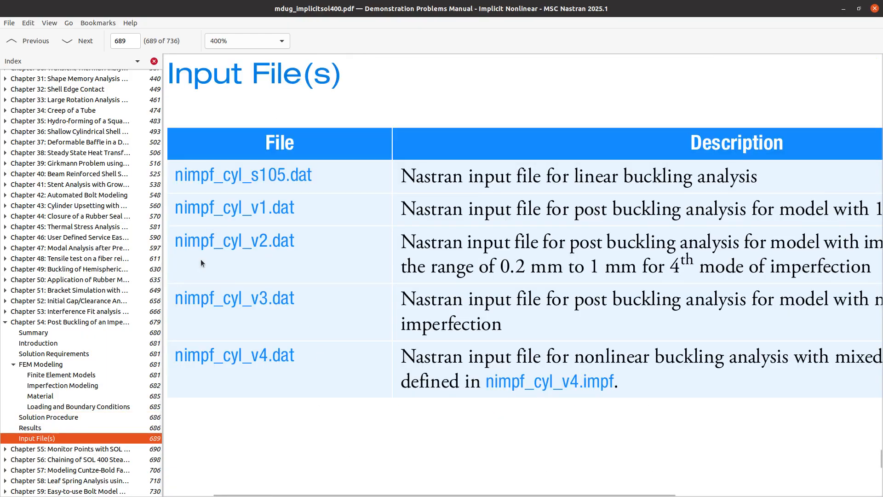
scroll(221, 257, "left", 3)
left_click_drag(227, 246, 326, 239)
key("ctrl+c")
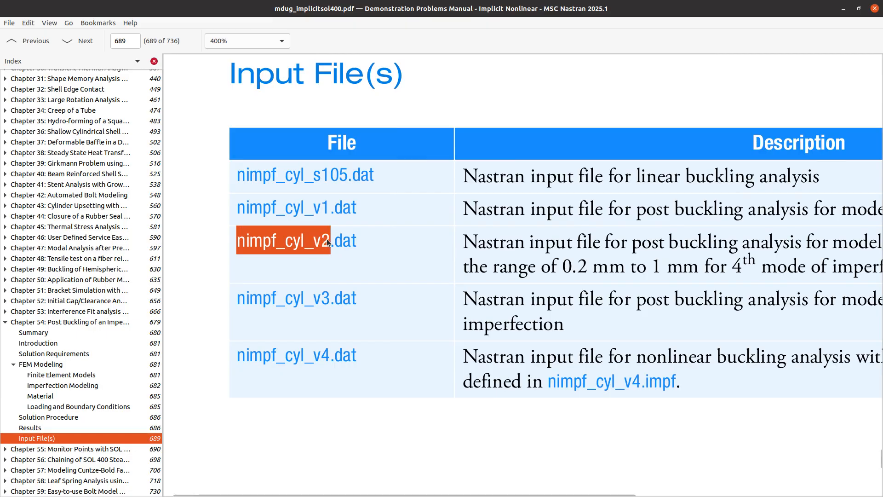
- Rename the downloaded model.bdf in Downloads to nimpf_cyl_v2.bdf
key("alt+Tab")
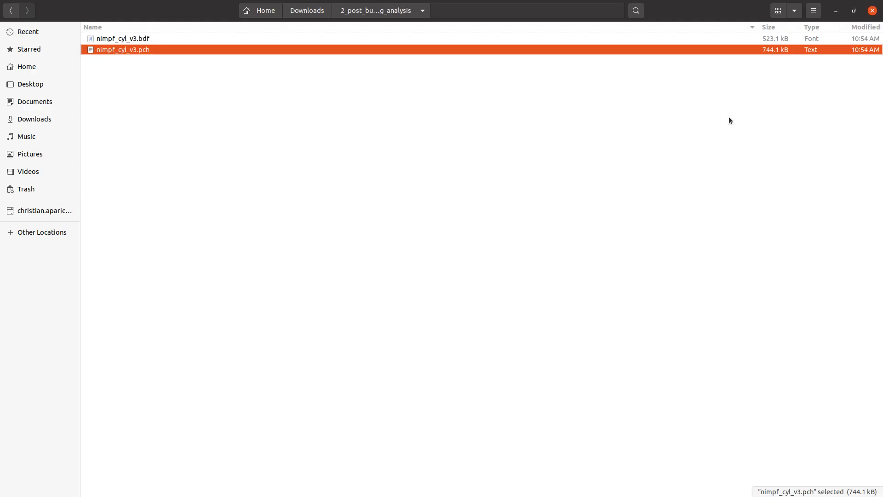
left_click(35, 119)
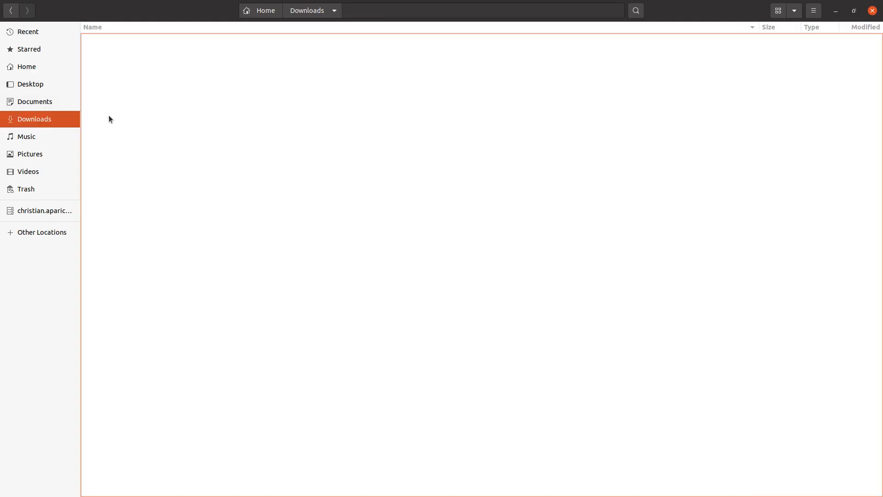
left_click(148, 82)
key("F2")
key("ctrl+v")
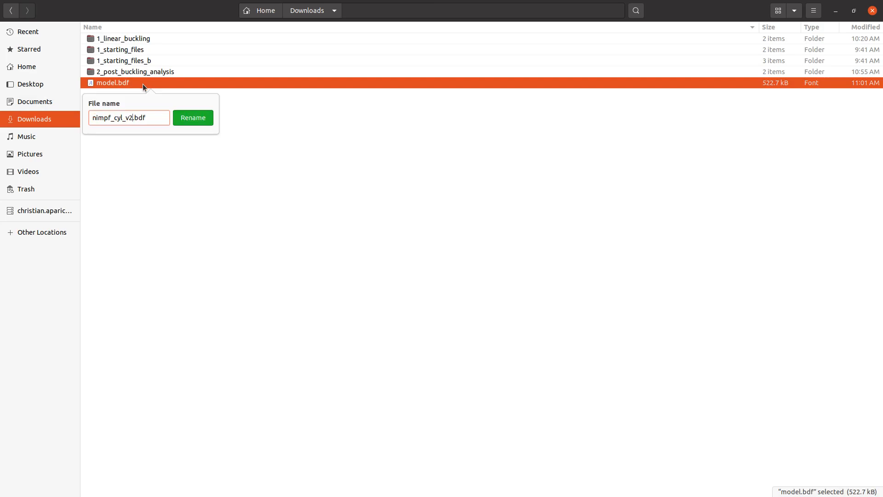
key("Return")
left_click(131, 84)
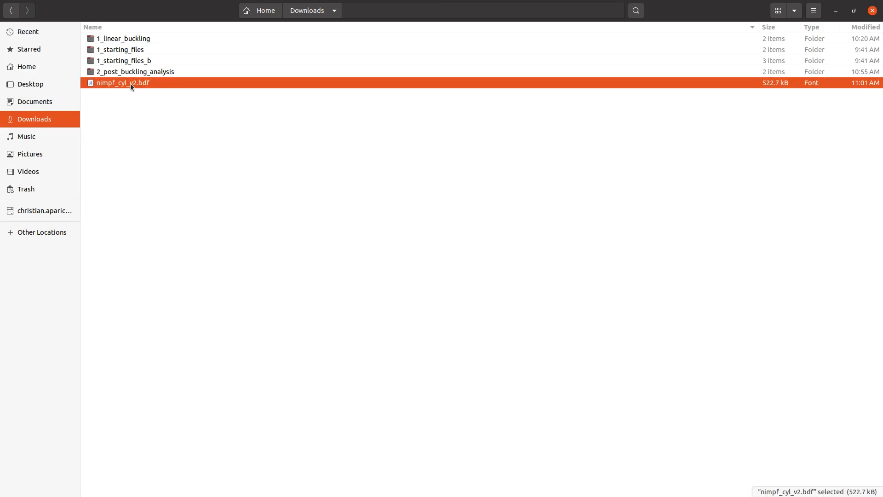
left_click(133, 152)
left_click(137, 86)
- Drag nimpf_cyl_v2.bdf from the file manager onto the Notepad++ window to open it
key("alt+Tab")
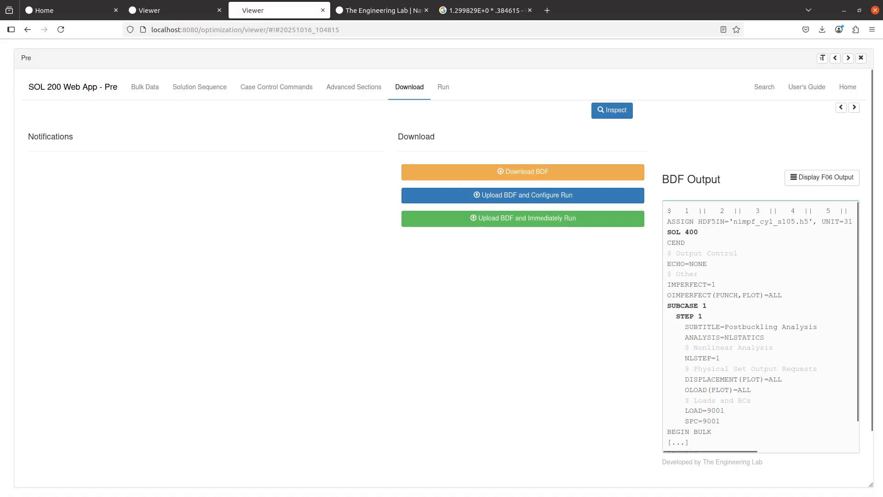
key("alt+Tab")
right_click(156, 82)
left_click(874, 150)
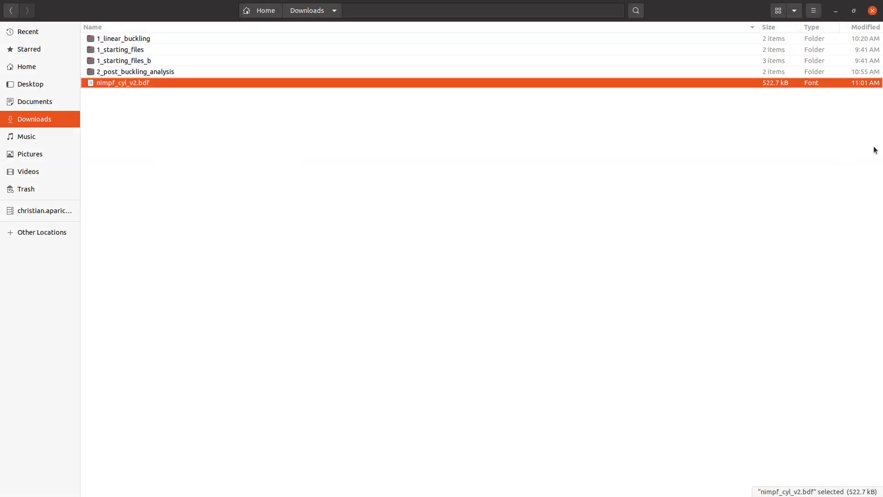
left_click(437, 223)
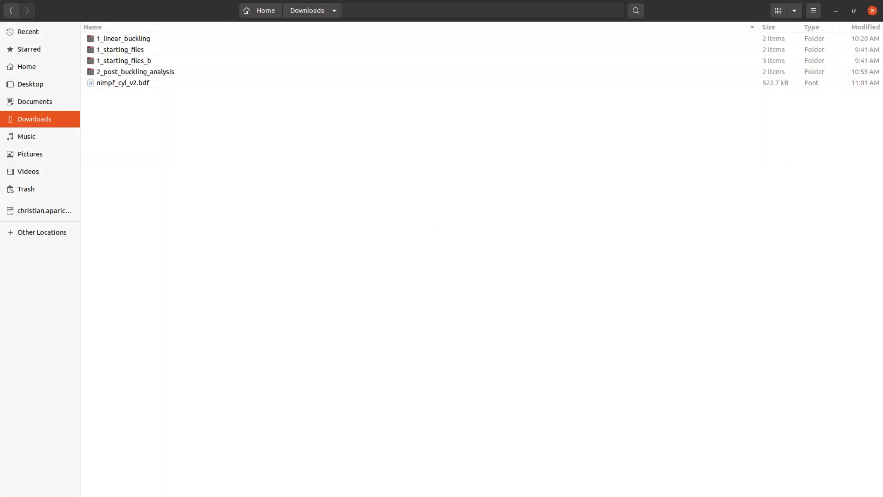
left_click_drag(882, 118, 329, 0)
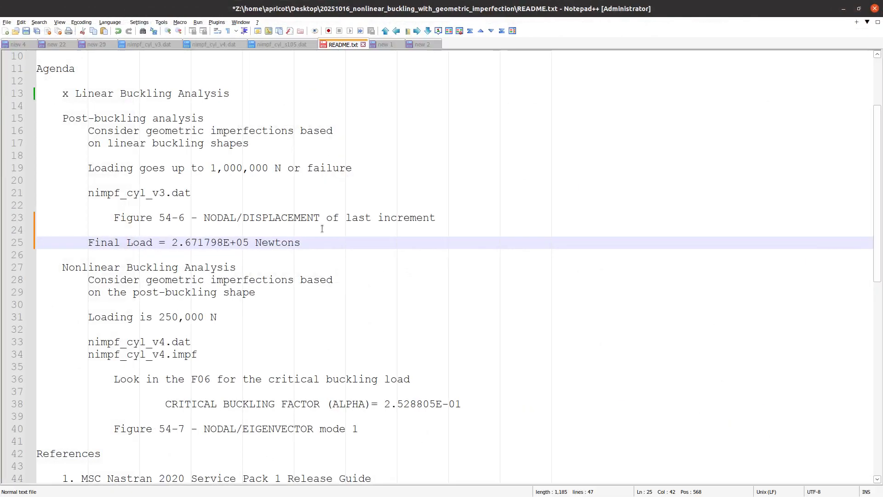
- Scroll nimpf_cyl_v2.bdf to review its IMPCASE 1 and IMPGEOM 1–6 cards
left_click(474, 45)
scroll(242, 299, "down", 4)
scroll(394, 210, "down", 20)
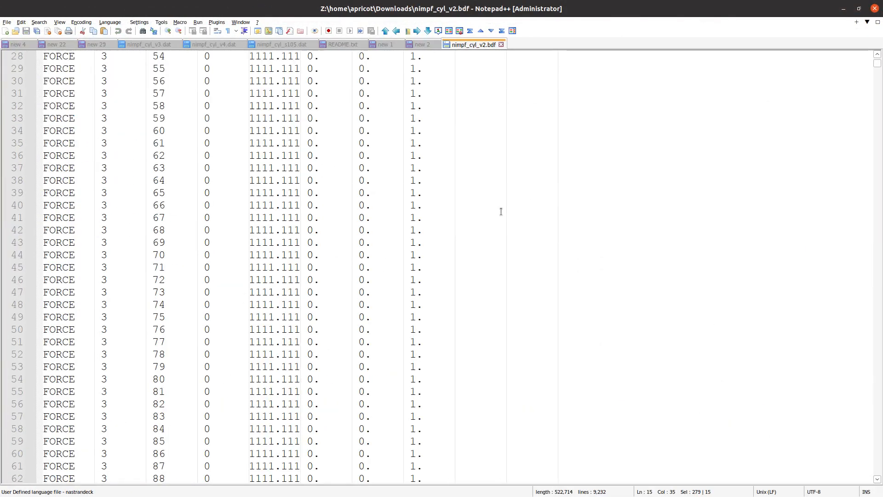
scroll(256, 279, "up", 20)
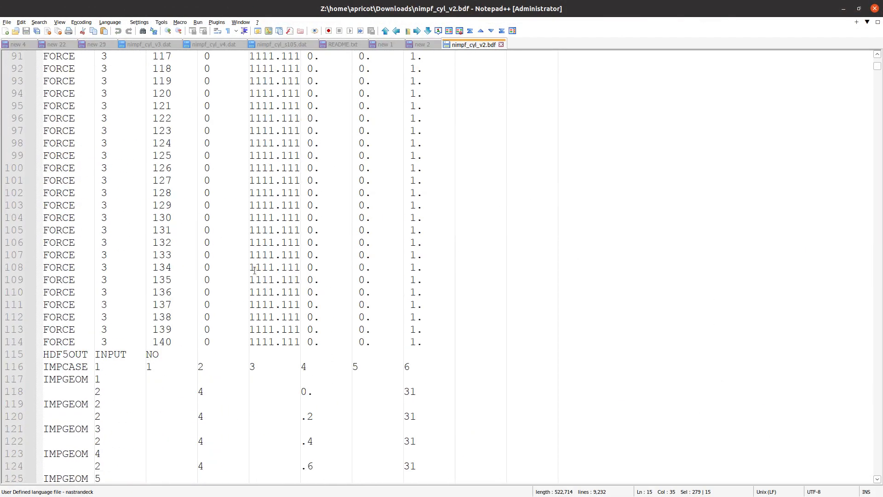
scroll(257, 279, "down", 7)
scroll(253, 264, "up", 4, "ctrl")
scroll(252, 264, "up", 1, "ctrl")
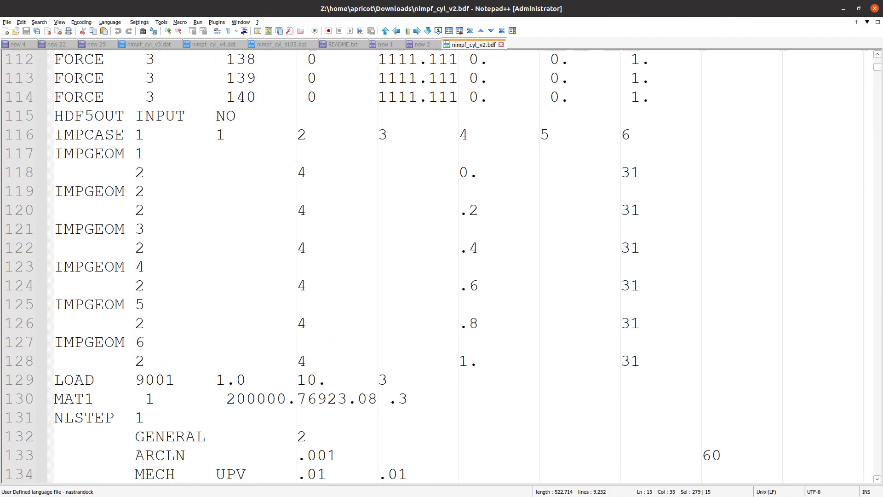
- Compare them with the manual's Imperfection Modeling section at 300%, then return to README.txt
key("alt+Tab")
left_click(102, 375)
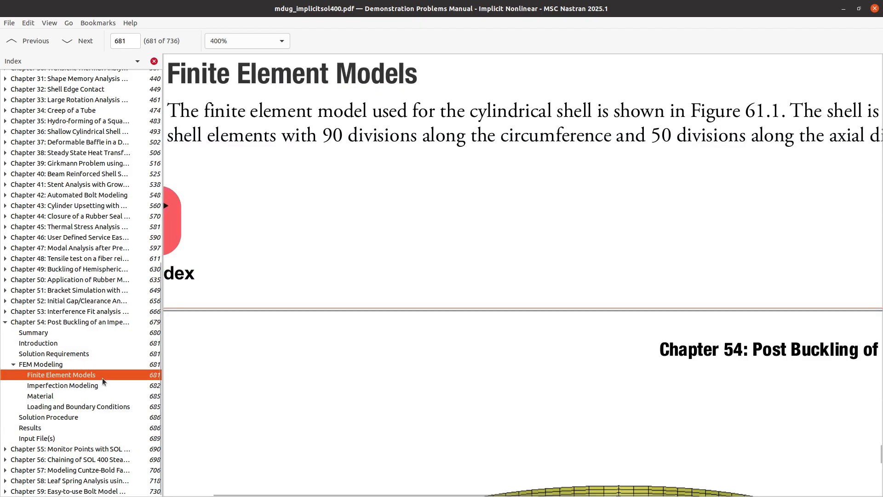
left_click(106, 386)
scroll(457, 346, "down", 10)
scroll(457, 349, "down", 20)
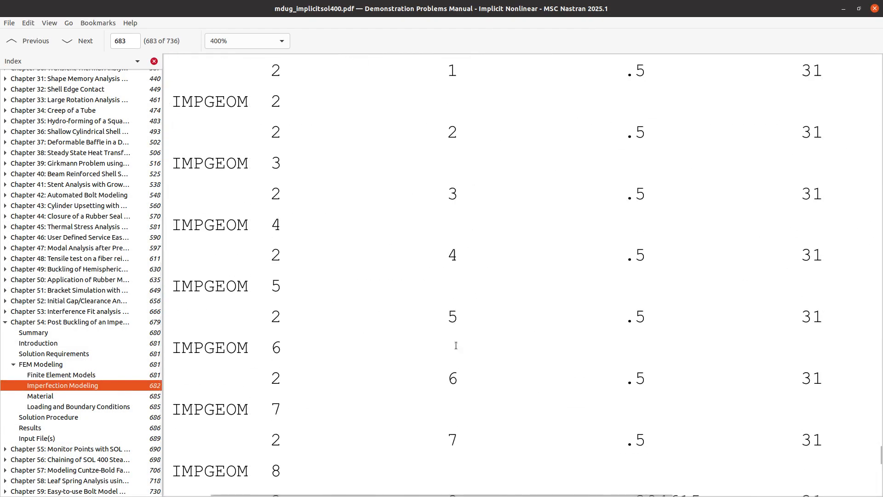
key("ctrl+minus")
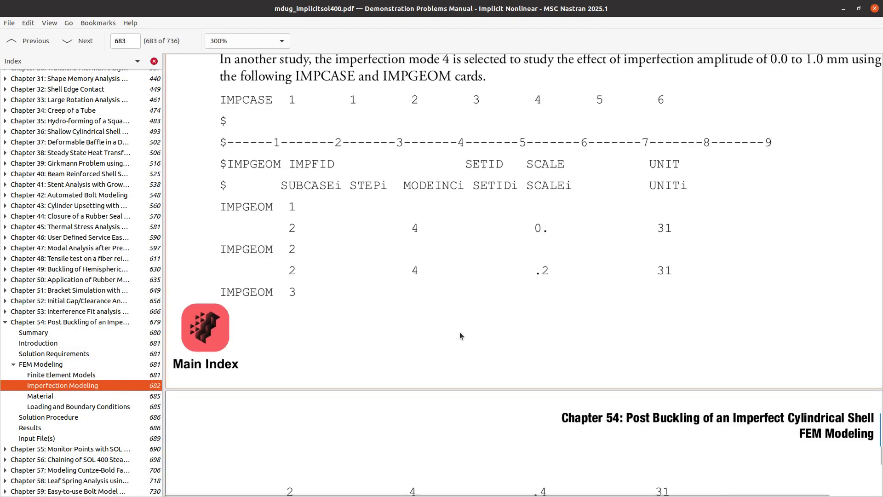
scroll(459, 332, "down", 5)
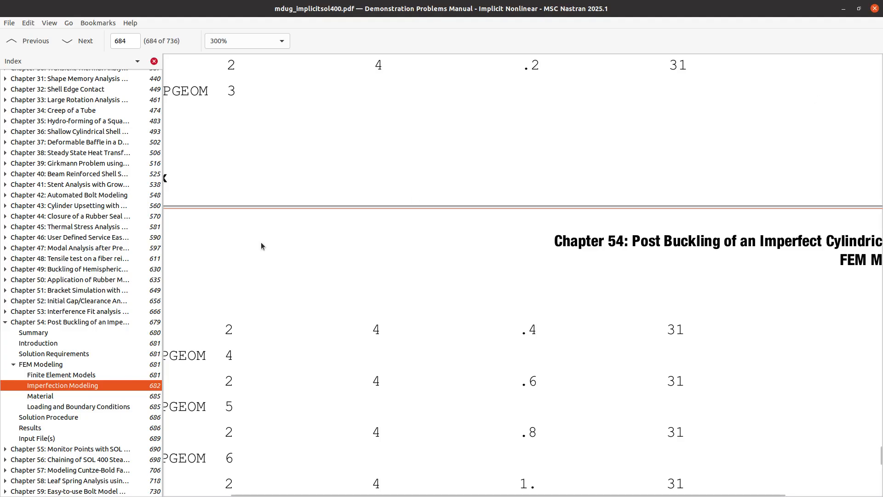
key("alt+Tab")
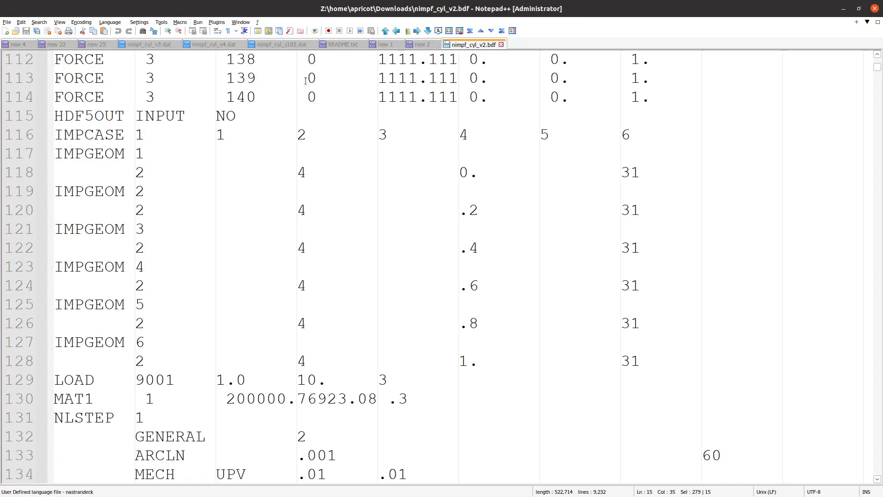
left_click(342, 44)
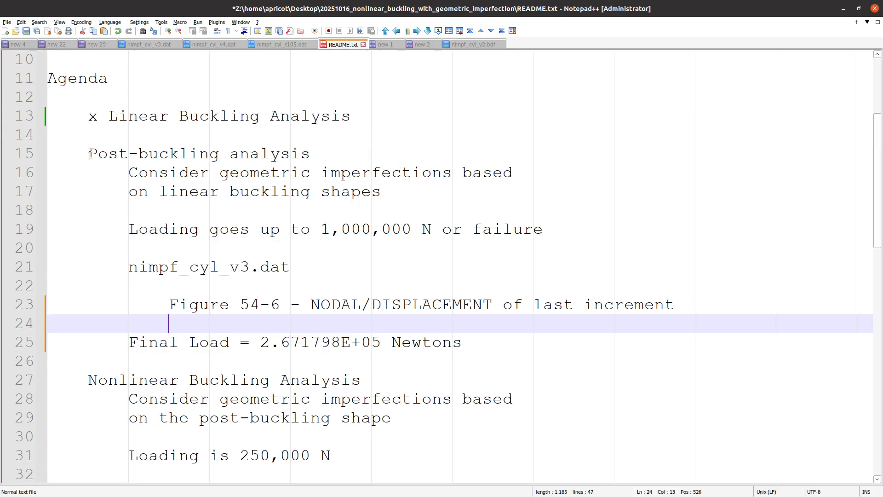
- Mark the Post-buckling analysis agenda item on line 15 as done by prefixing it with 'x '
left_click(89, 155)
type("x")
scroll(100, 341, "down", 1)
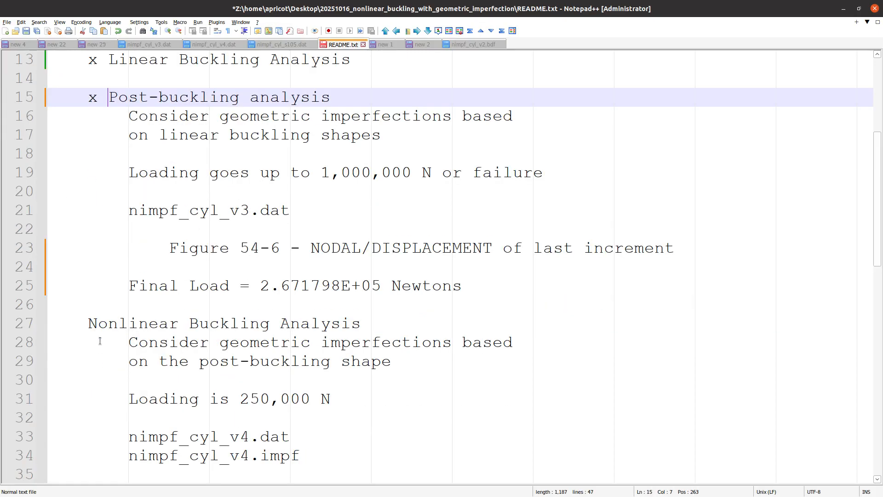
left_click(89, 324)
- Open the 2_post_buckling_analysis folder in the Files window
scroll(94, 345, "down", 4)
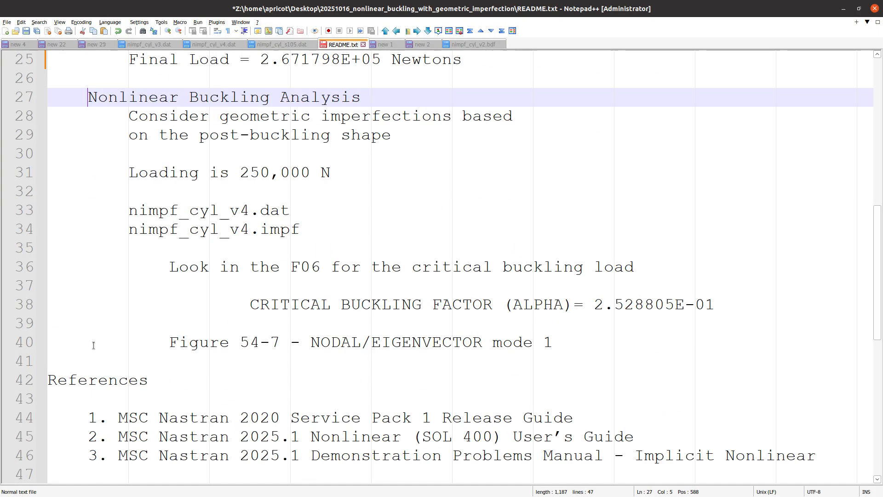
scroll(555, 275, "up", 2)
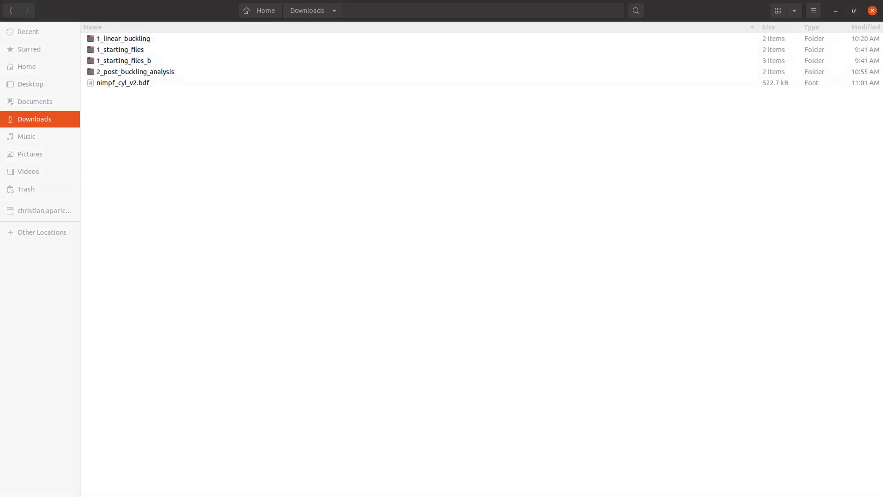
left_click(212, 71)
double_click(212, 72)
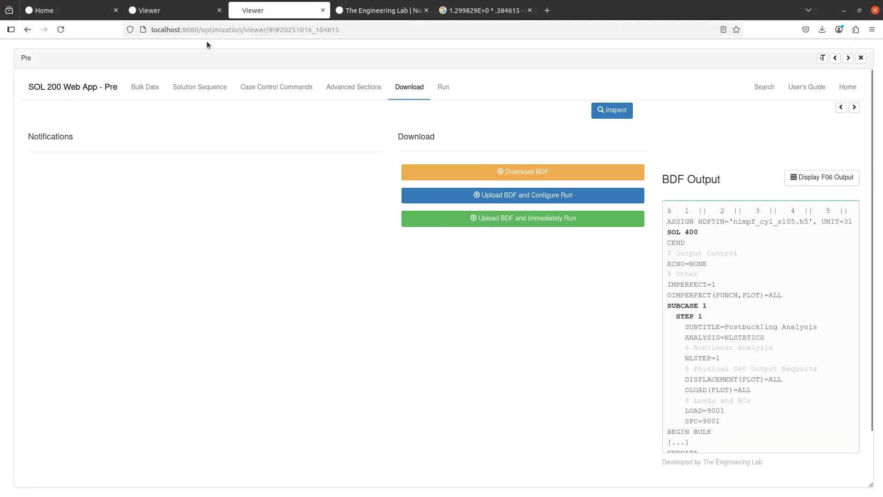
- Close both old Viewer tabs, choosing Leave page, and the calculation search tab
left_click(322, 10)
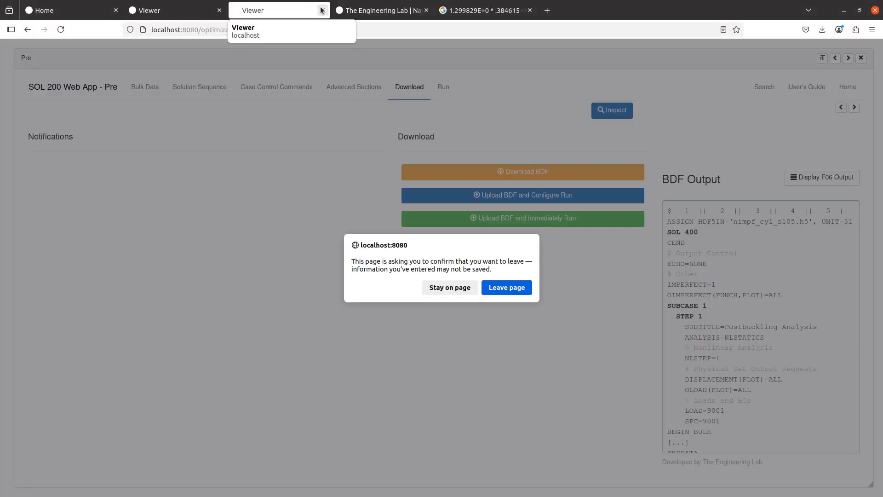
left_click(505, 287)
left_click(219, 10)
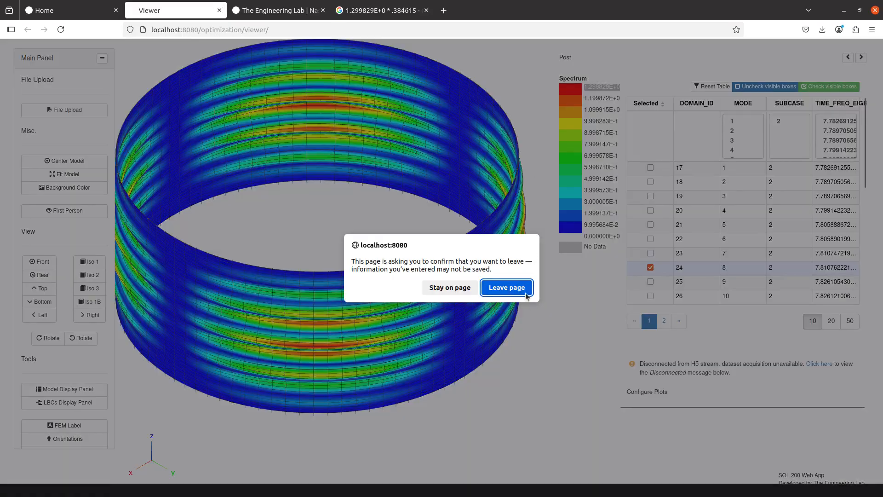
left_click(506, 288)
left_click(321, 10)
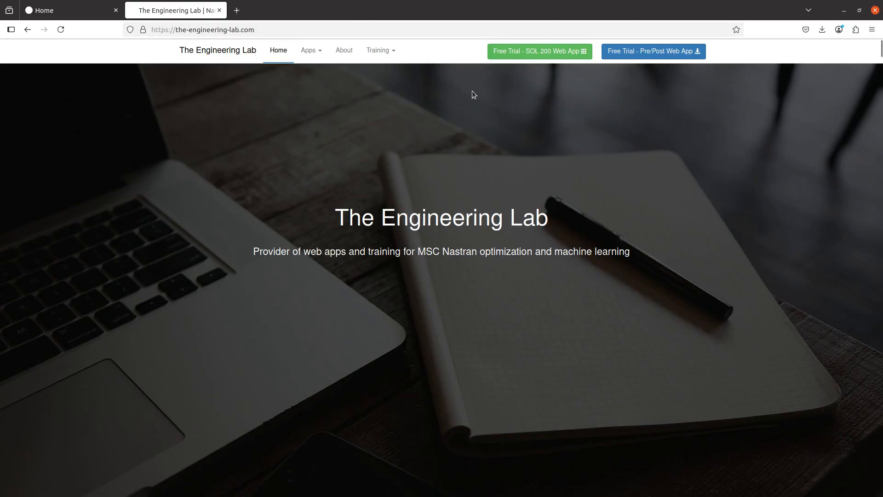
- Open a fresh Viewer from Home and browse its file upload to Downloads/2_post_buckling_analysis
left_click(39, 10)
middle_click(700, 292)
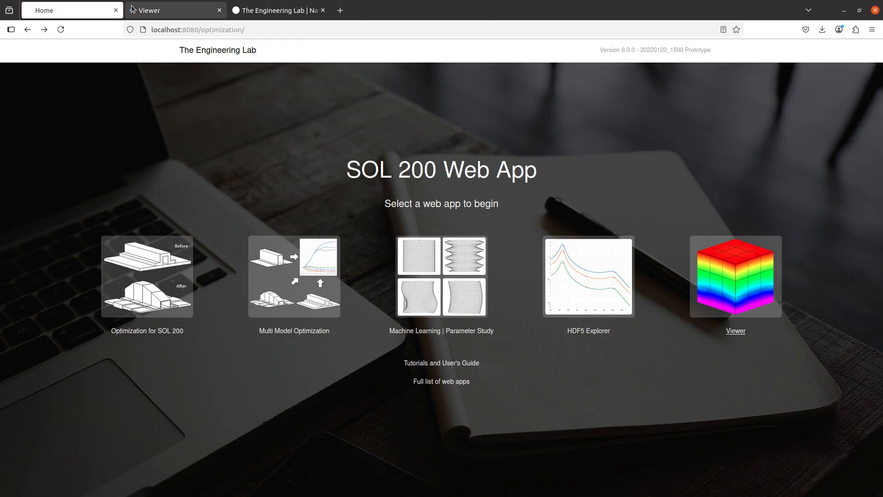
left_click(133, 9)
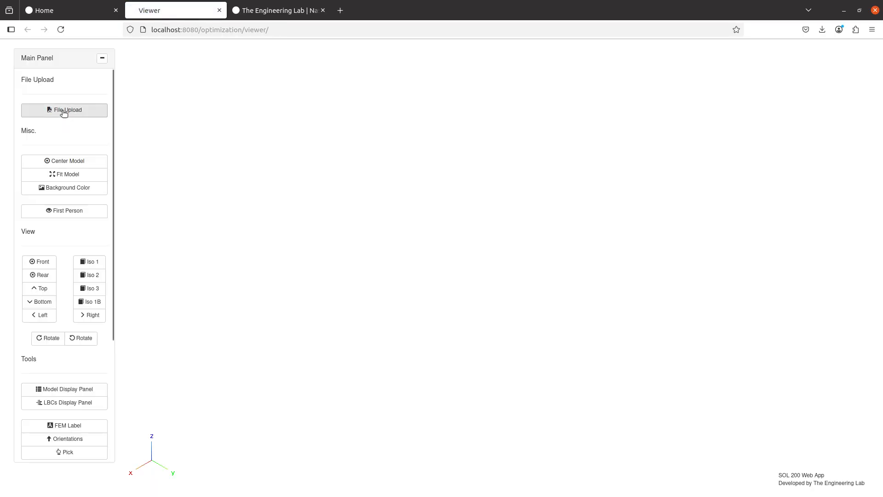
left_click(65, 111)
left_click(481, 170)
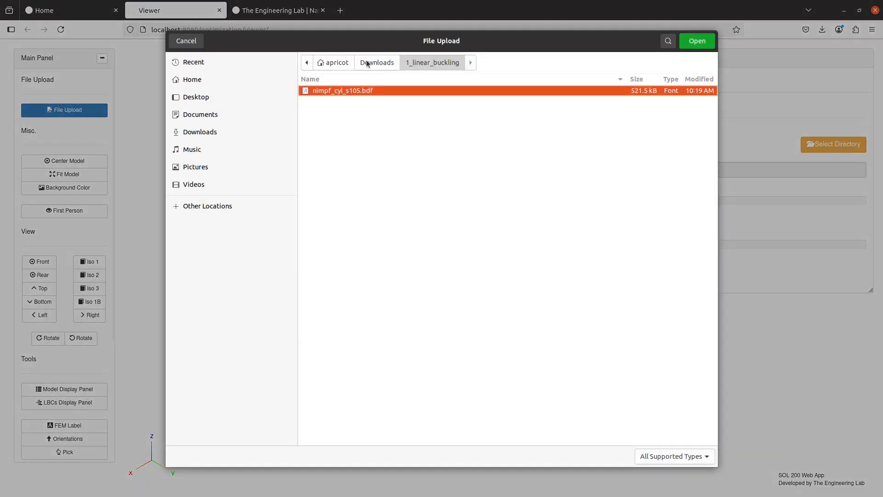
left_click(370, 62)
left_click(323, 124)
double_click(324, 125)
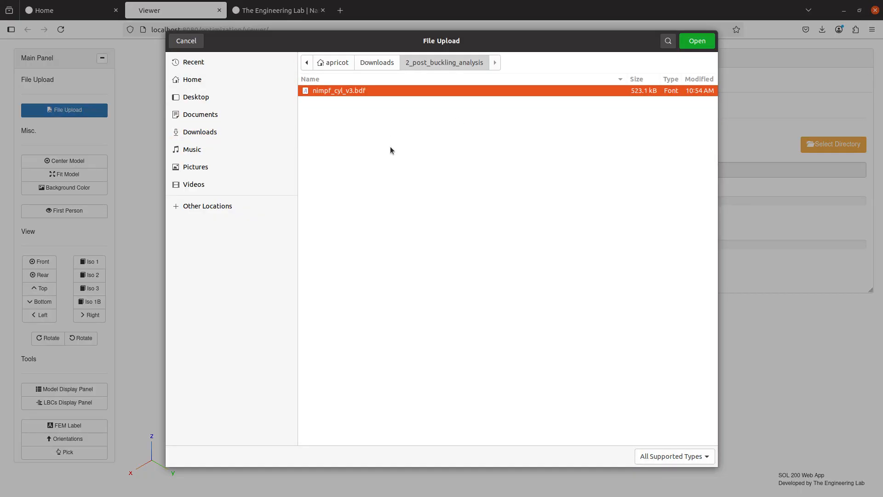
- Scroll the Nastran manual to page 684's IMPGEOM cards with scale .1646256 on unit 31
key("alt+Tab")
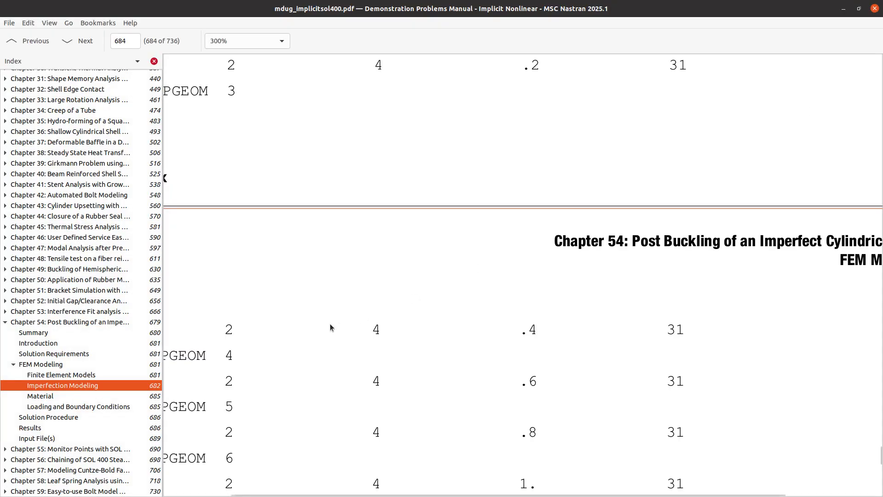
scroll(330, 324, "down", 10)
scroll(330, 323, "down", 15)
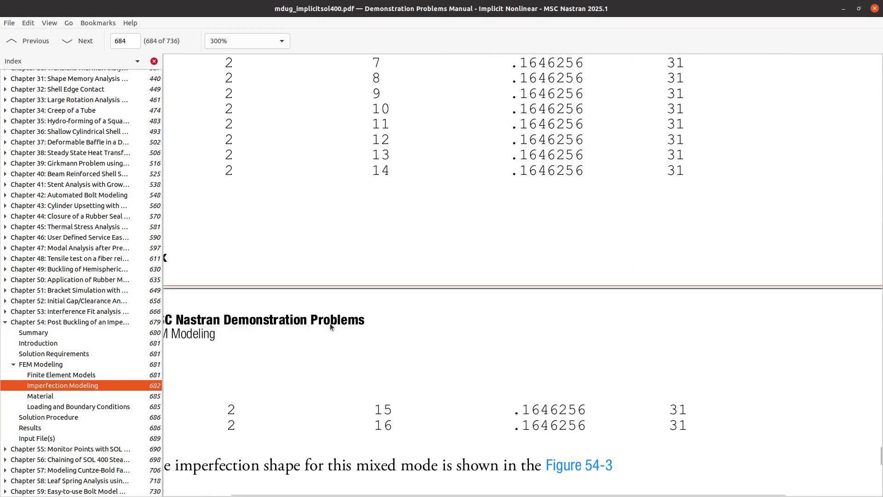
- Zoom the PDF to 400% on the Input File(s) table and highlight the nimpf_cyl_v4 description
scroll(328, 325, "down", 10)
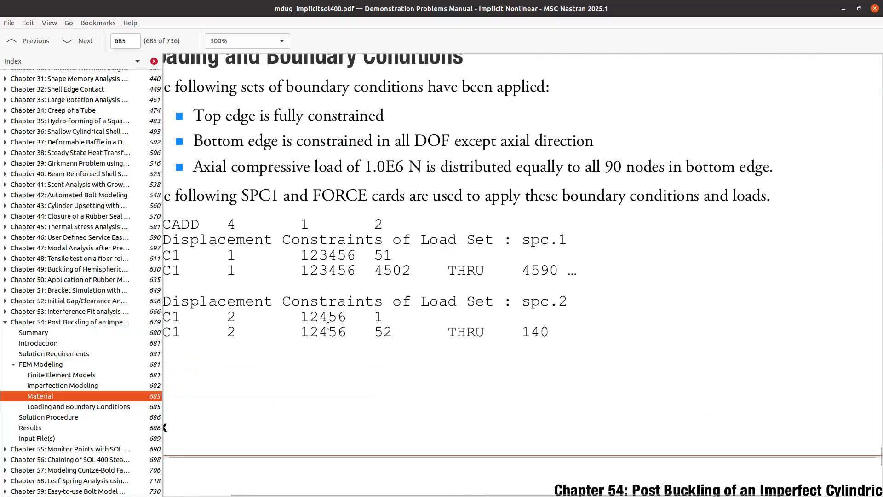
scroll(327, 325, "down", 4, "ctrl")
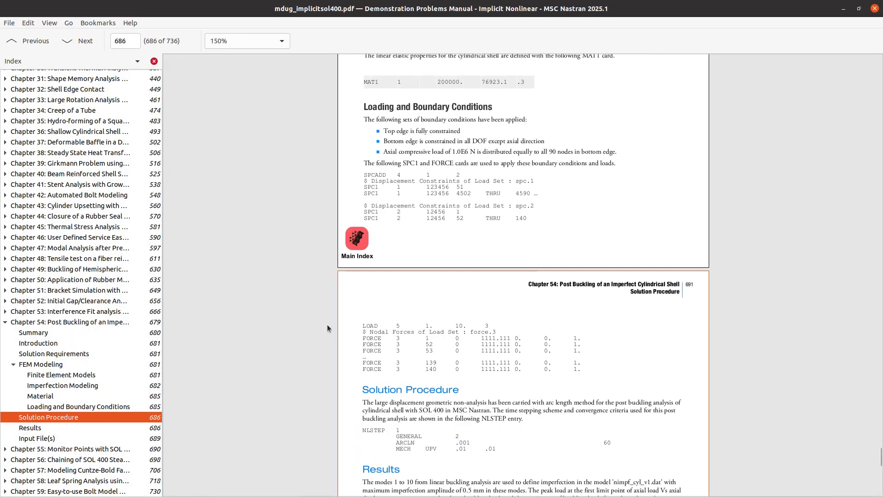
scroll(327, 324, "down", 5)
scroll(373, 329, "down", 5)
scroll(372, 329, "down", 15)
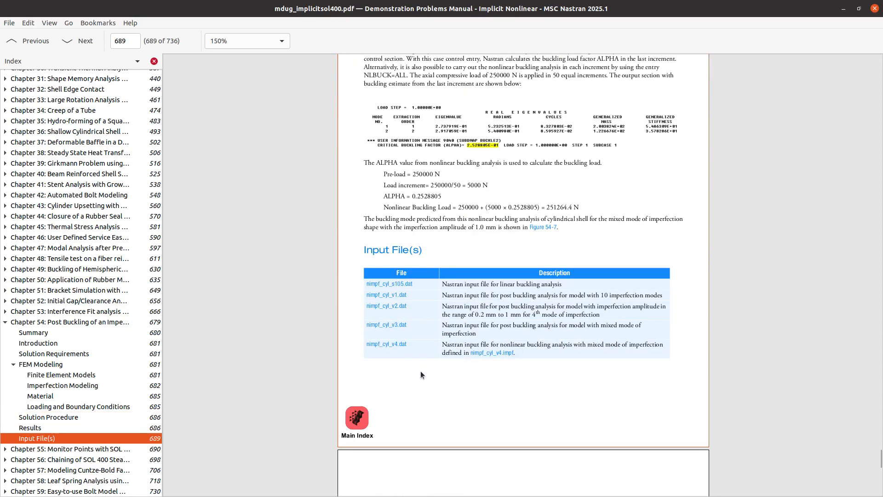
scroll(410, 391, "up", 4, "ctrl")
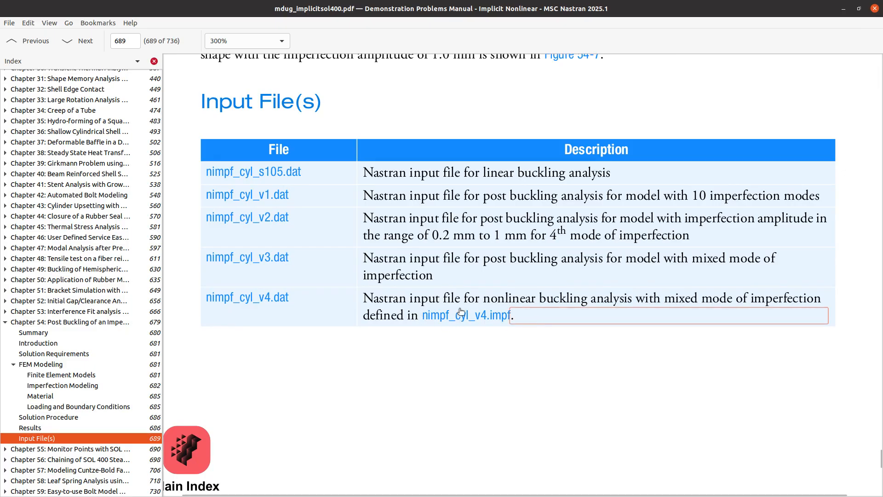
left_click_drag(368, 298, 533, 326)
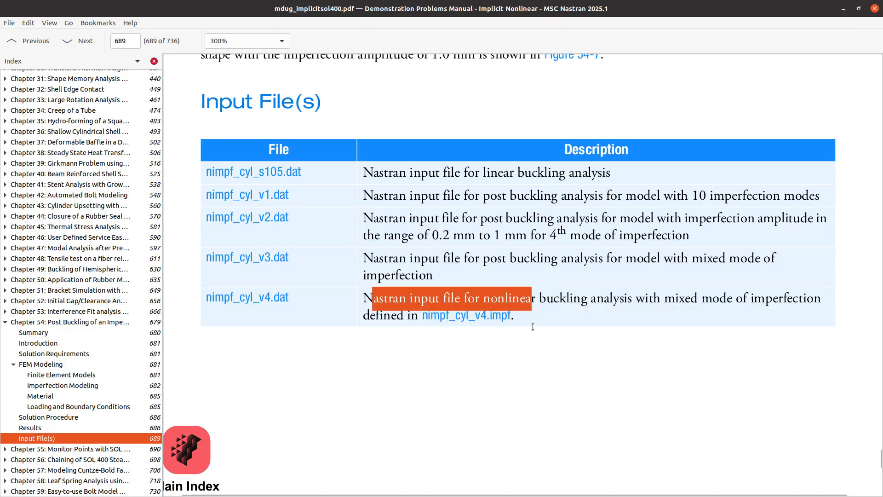
left_click(436, 355)
scroll(454, 344, "up", 3)
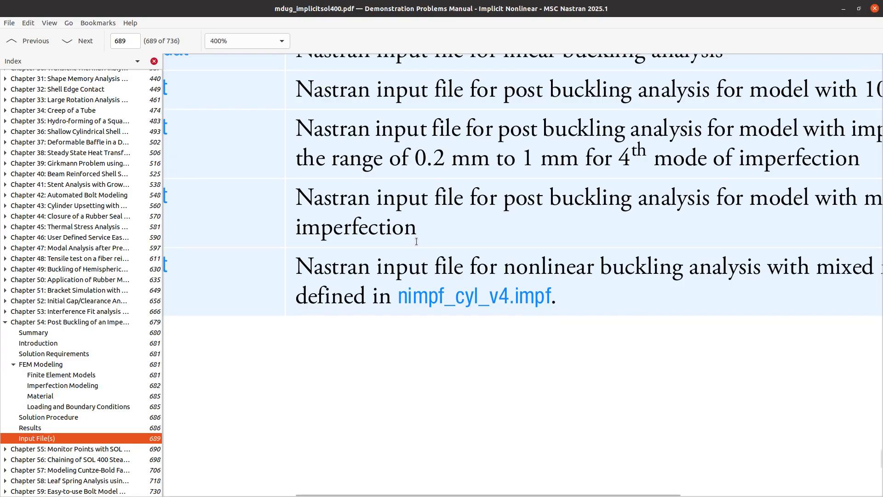
key("alt+Tab")
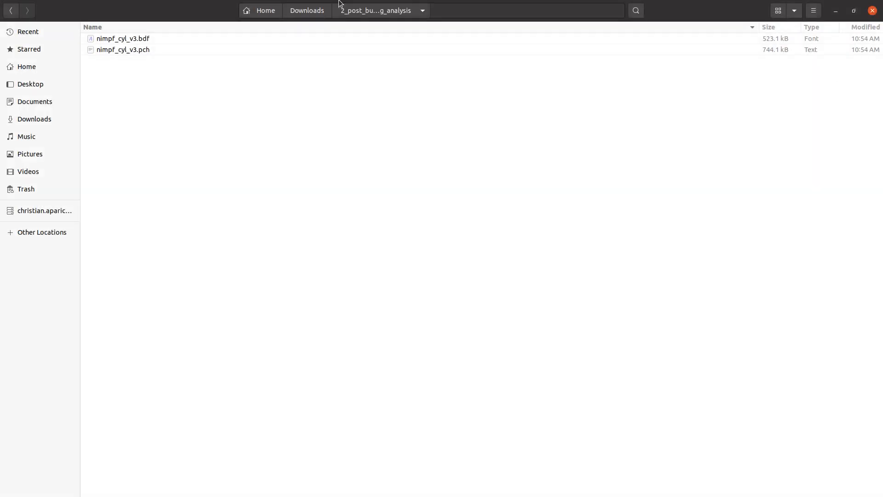
- Move the Files window aside to check line 7 of the nimpf_cyl_v4.impf data
left_click_drag(220, 10, 230, 496)
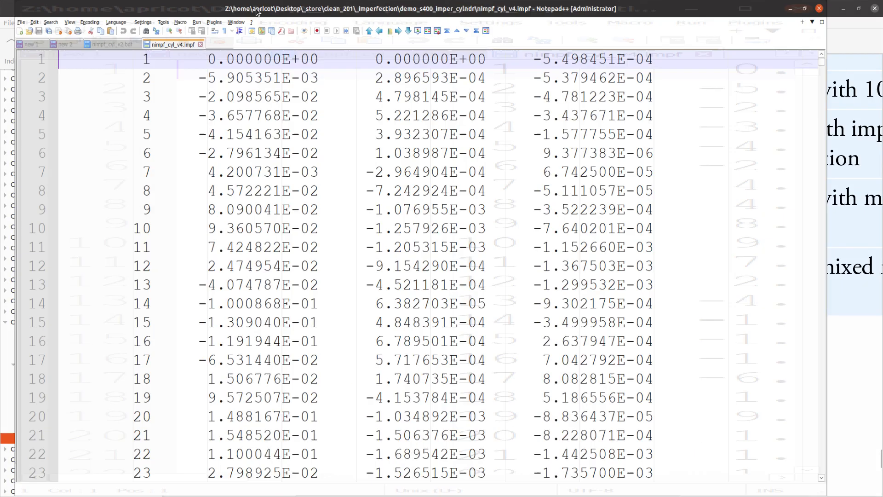
left_click(369, 176)
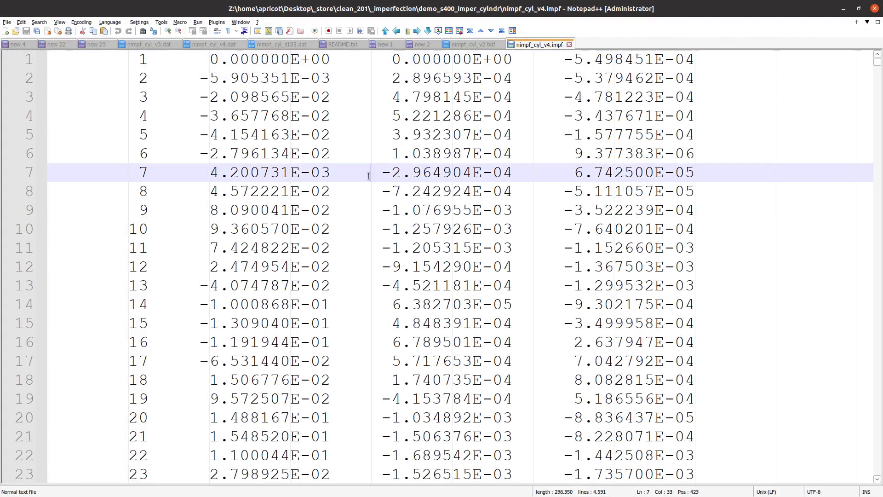
scroll(369, 177, "down", 1)
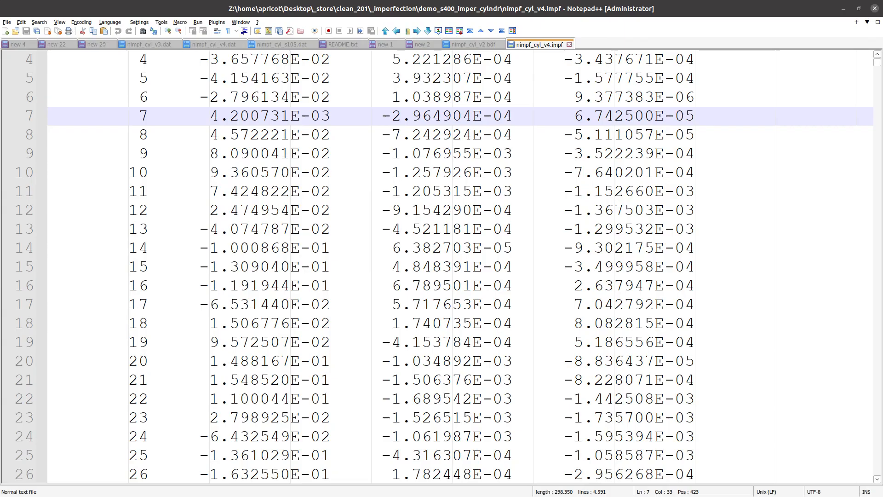
- Open nimpf_cyl_v3.pch in Notepad++ using Open With from the Files window
left_click_drag(882, 322, 219, 17)
left_click(144, 51)
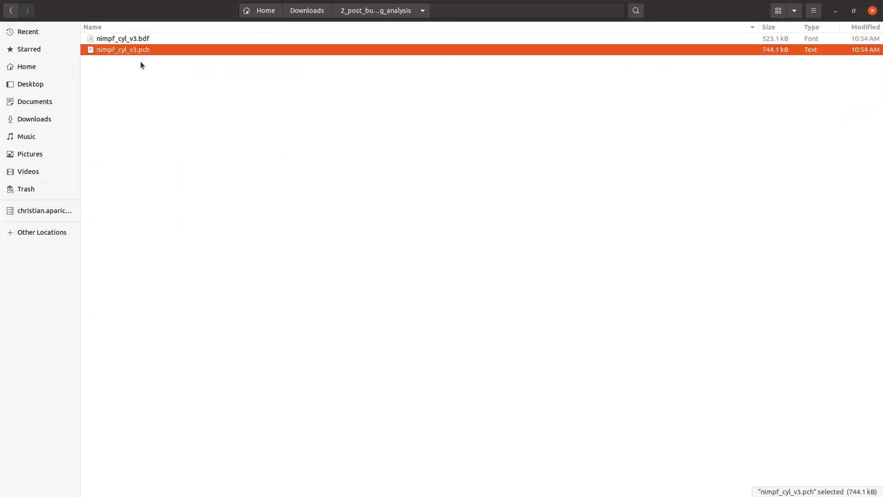
right_click(143, 52)
left_click(153, 61)
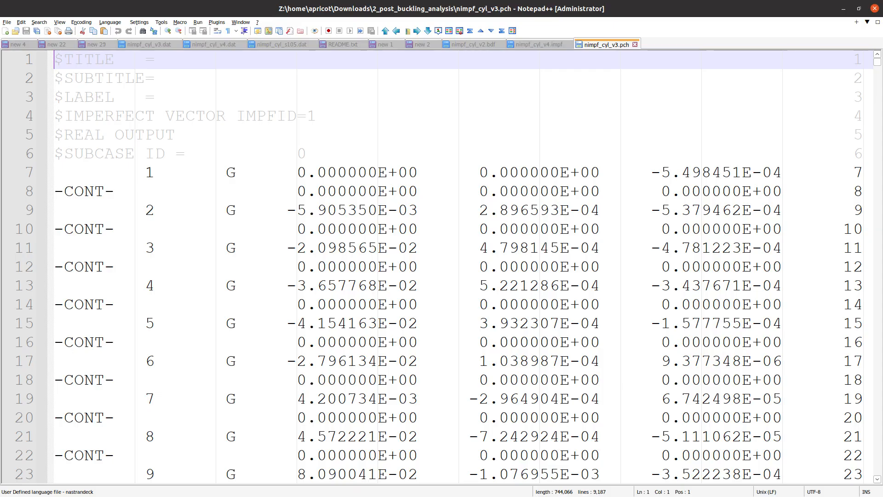
key("alt+Tab")
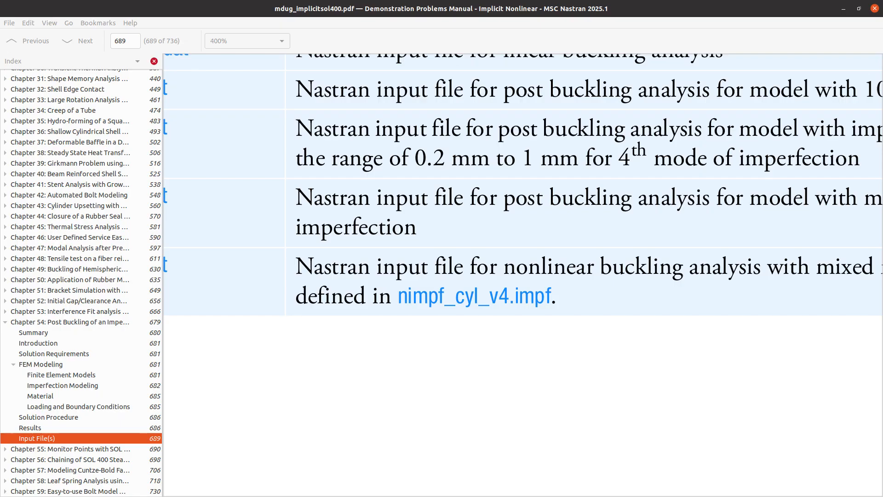
- Zoom the manual out to 200% and return to the page 687 Results text on nimpf_cyl_v3.dat
scroll(457, 233, "down", 2)
scroll(458, 233, "down", 1)
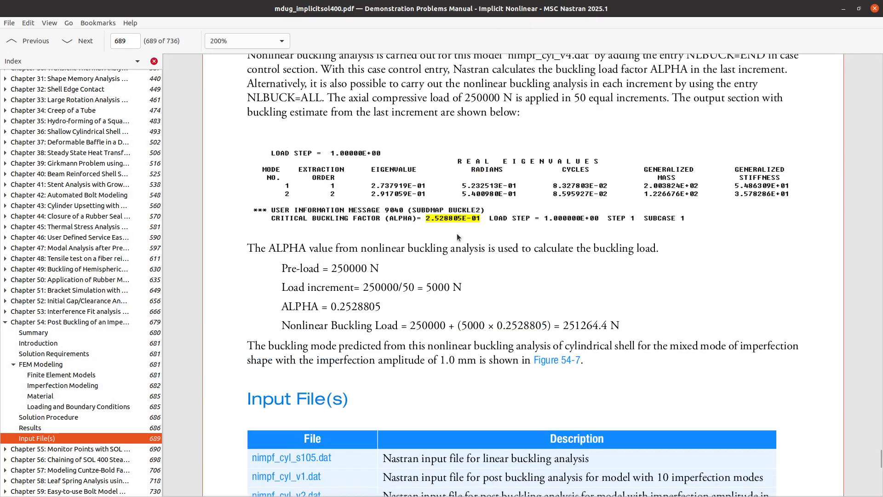
scroll(456, 235, "up", 6)
scroll(495, 305, "up", 5)
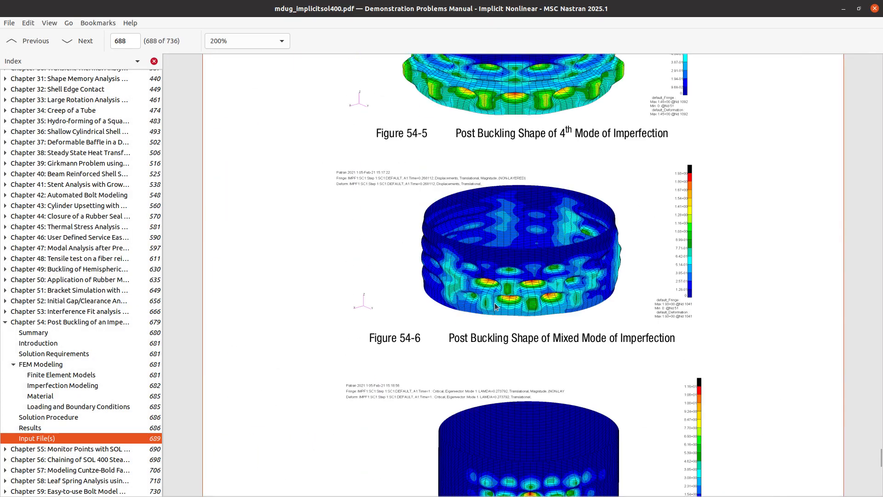
scroll(495, 297, "up", 10)
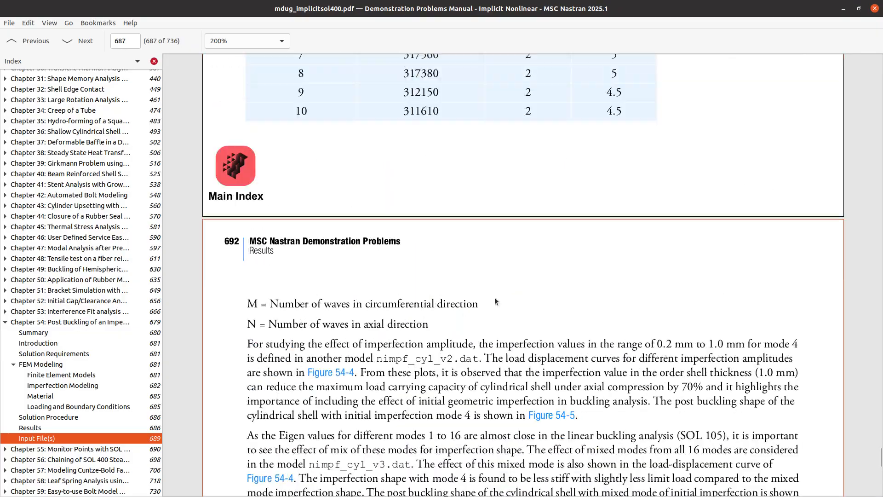
scroll(495, 297, "down", 2)
scroll(494, 295, "down", 5)
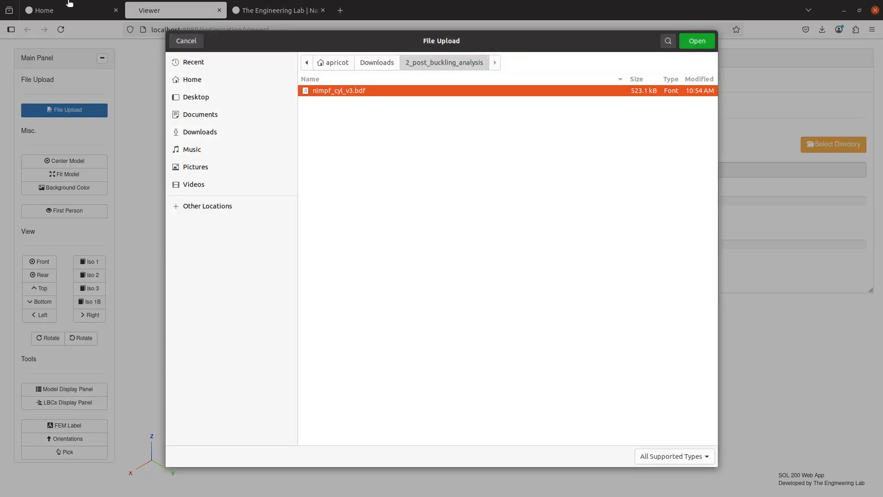
- Upload nimpf_cyl_v3.bdf from Downloads/2_post_buckling_analysis so the cylinder mesh appears
left_click(191, 41)
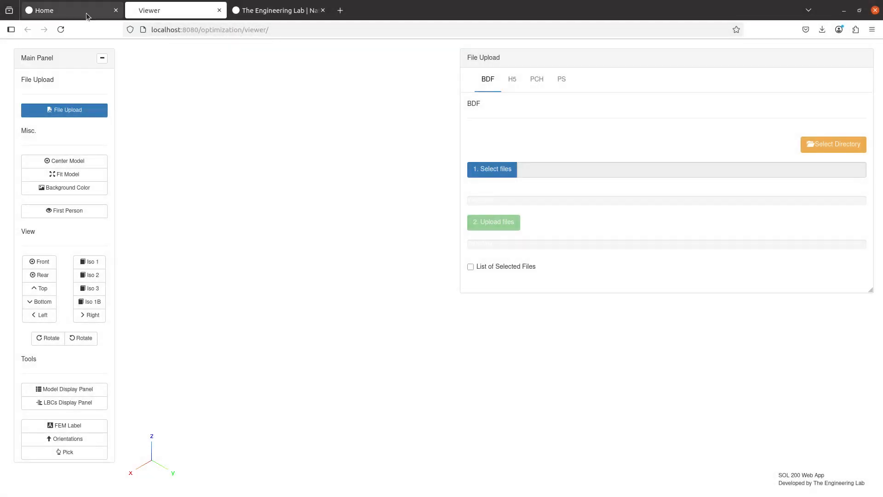
left_click(86, 15)
left_click(170, 13)
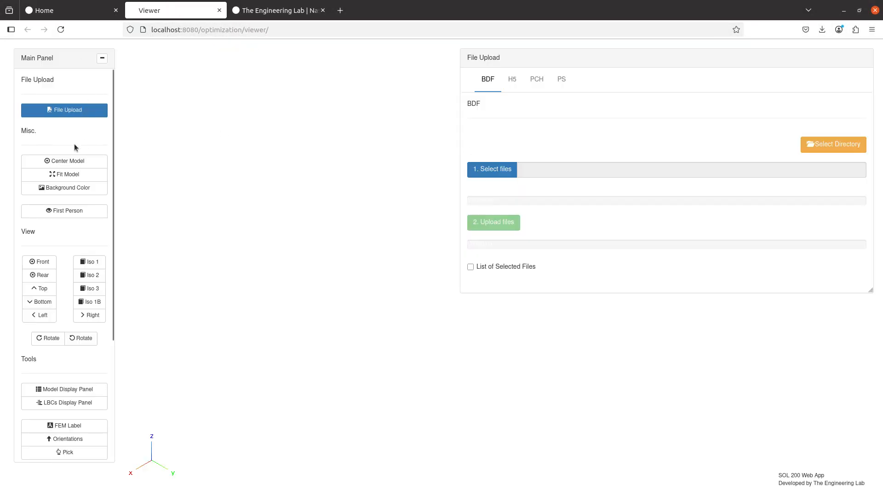
left_click(481, 170)
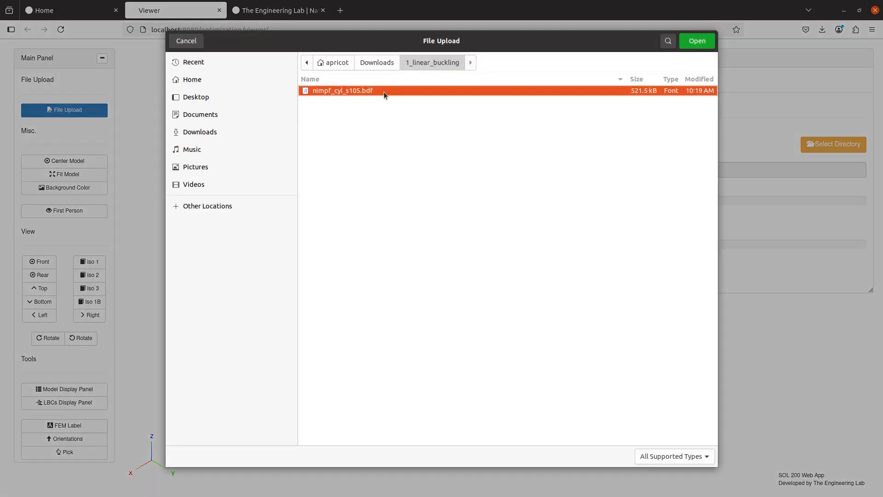
left_click(383, 63)
double_click(355, 124)
double_click(351, 92)
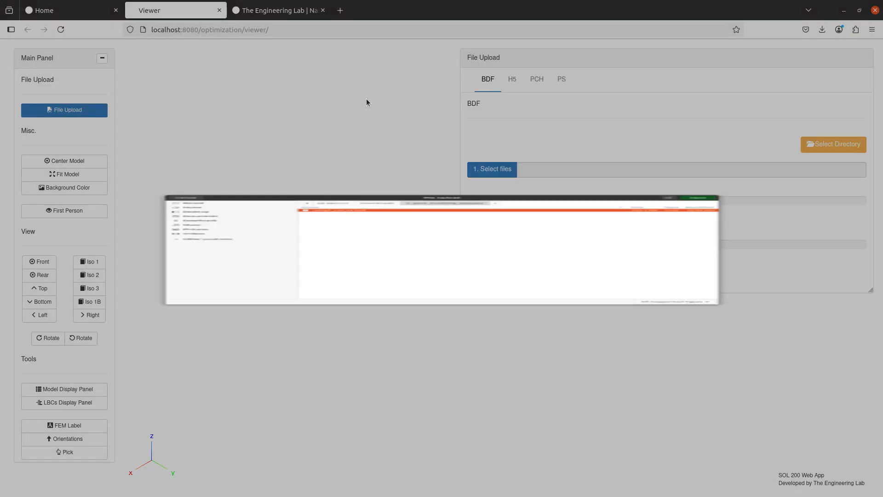
left_click(493, 225)
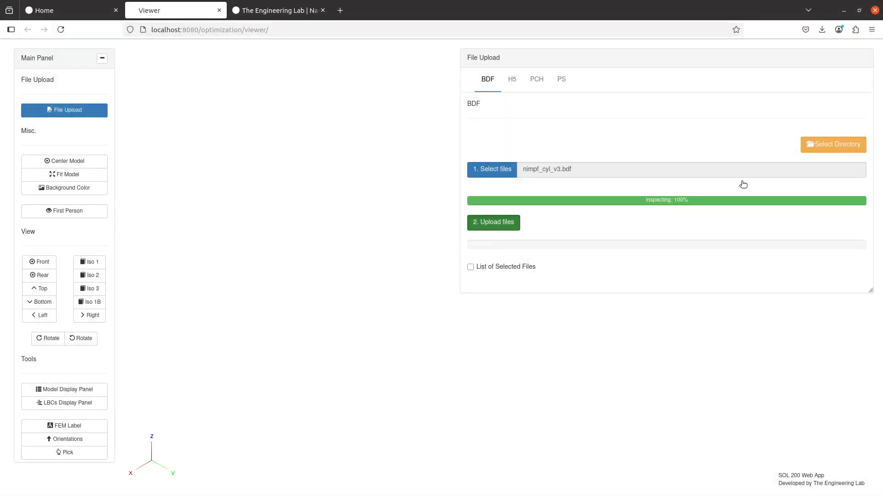
- Move the file manager window off screen and reopen the file upload panel
key("alt+Tab")
left_click_drag(206, 7, 882, 179)
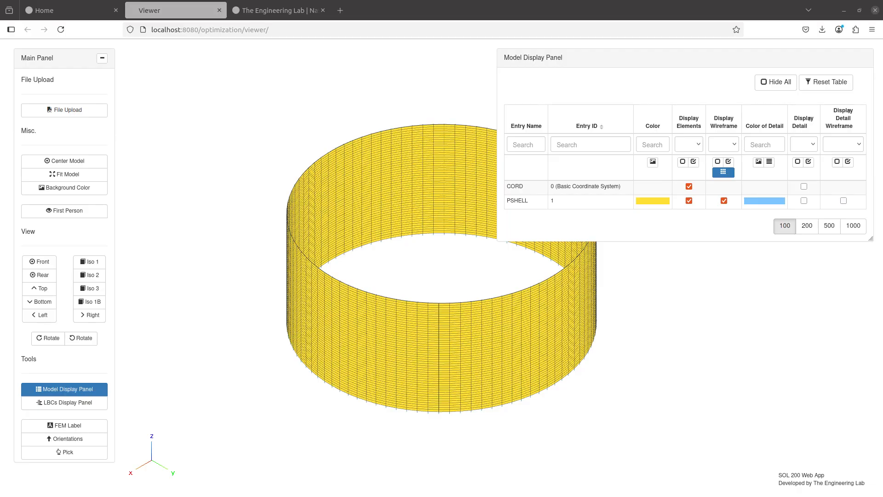
left_click(103, 110)
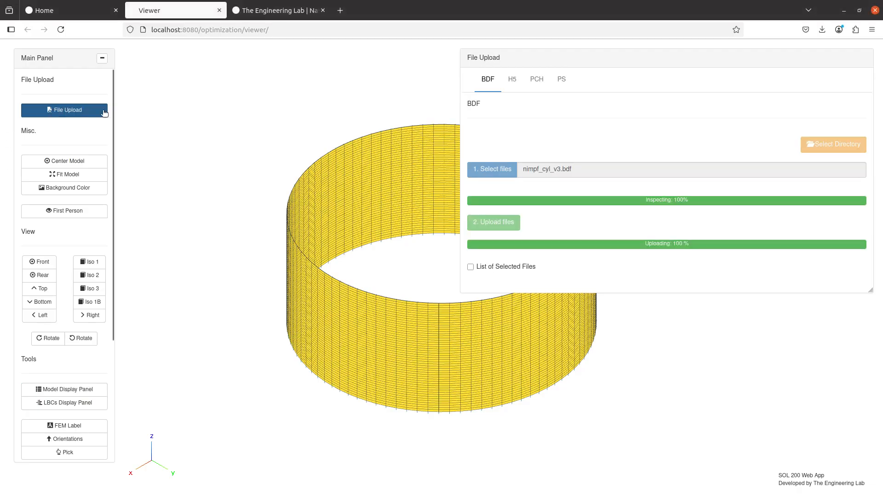
- Upload the nimpf_cyl_v3.h5 results file through the H5 upload tab
left_click(511, 79)
left_click(564, 212)
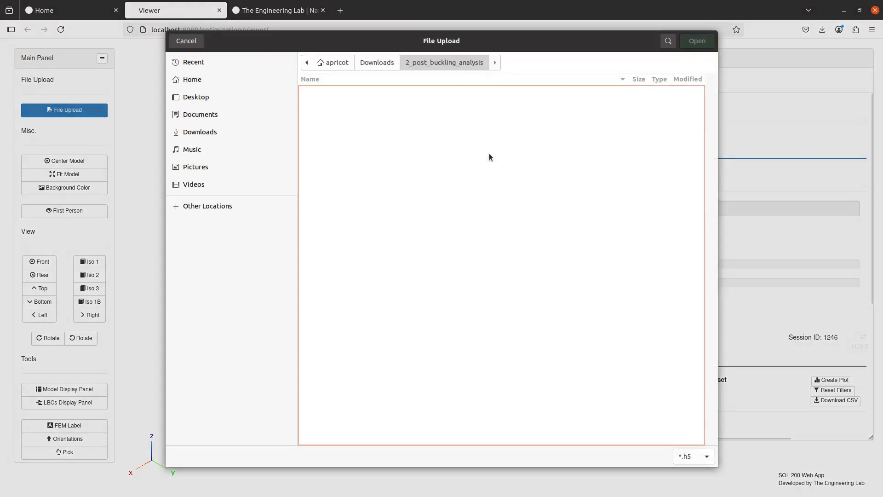
key("ctrl+v")
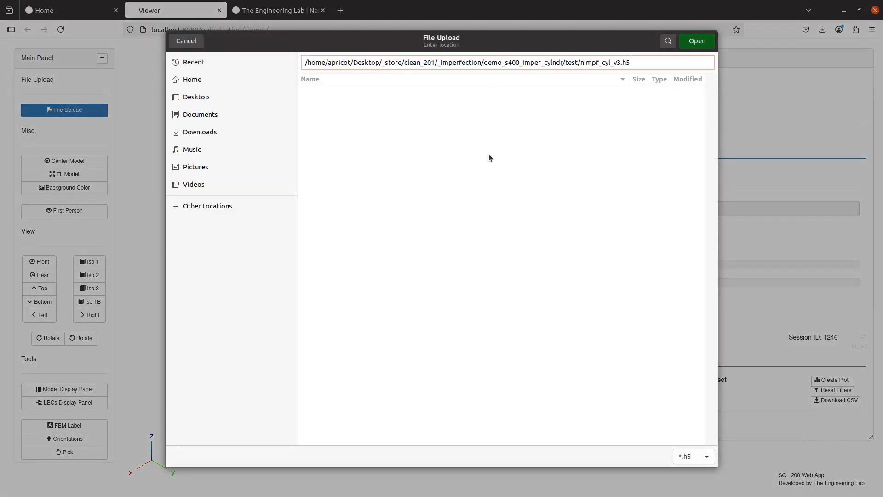
key("Return")
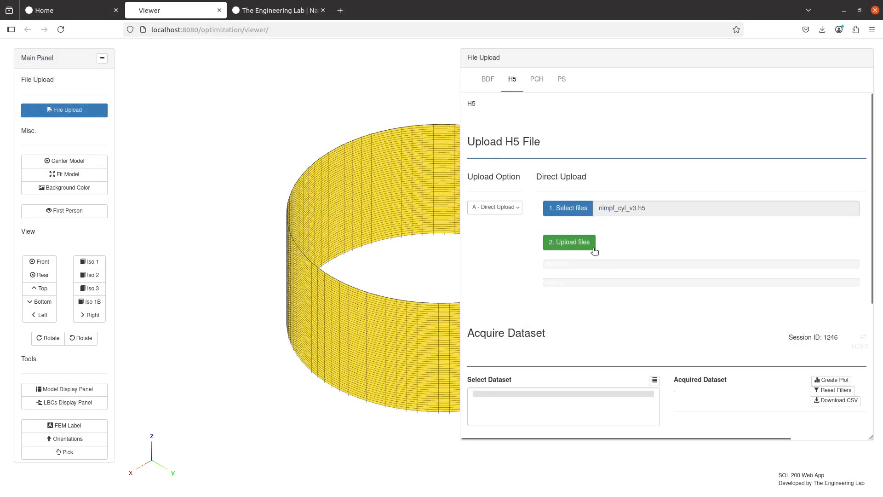
left_click(591, 244)
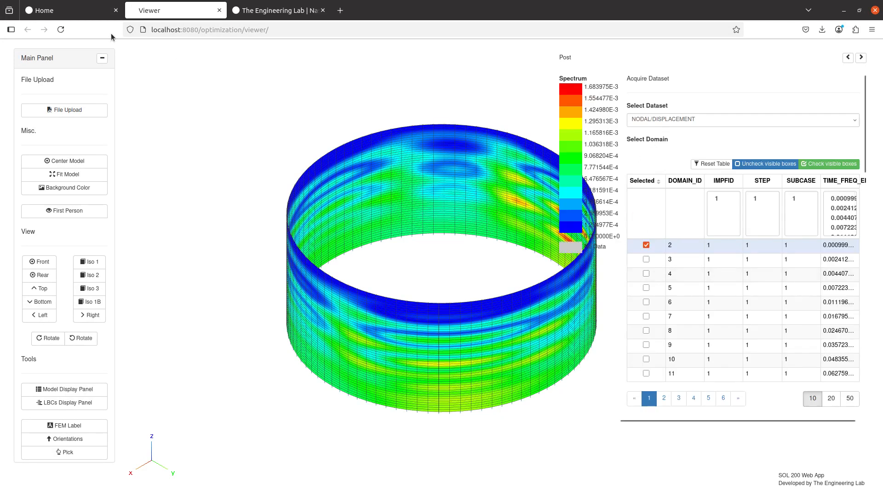
- Review the IMPERFECT and OIMPERFECT settings under Pre > Case Control Commands > Configure, then close Pre
scroll(54, 415, "down", 5)
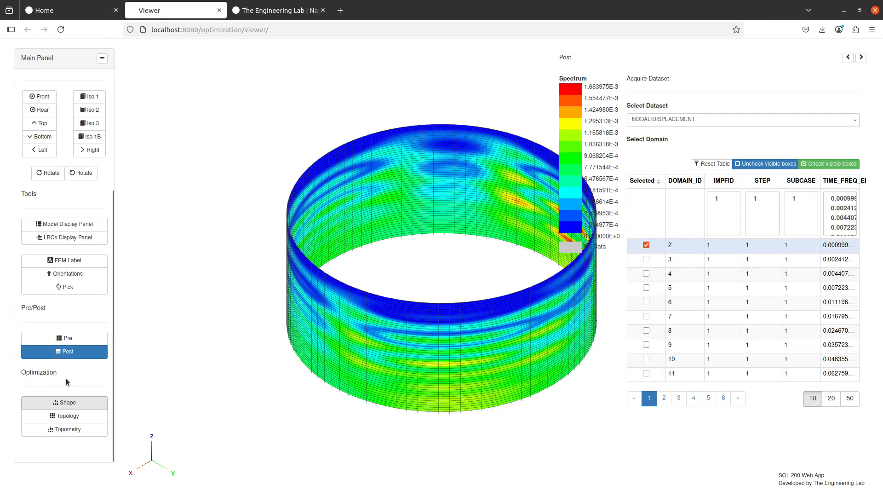
left_click(64, 337)
left_click(108, 110)
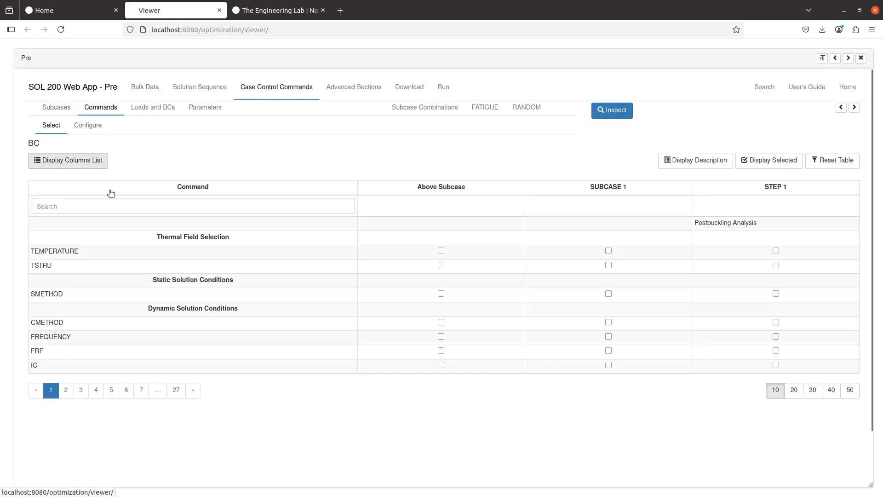
left_click(87, 130)
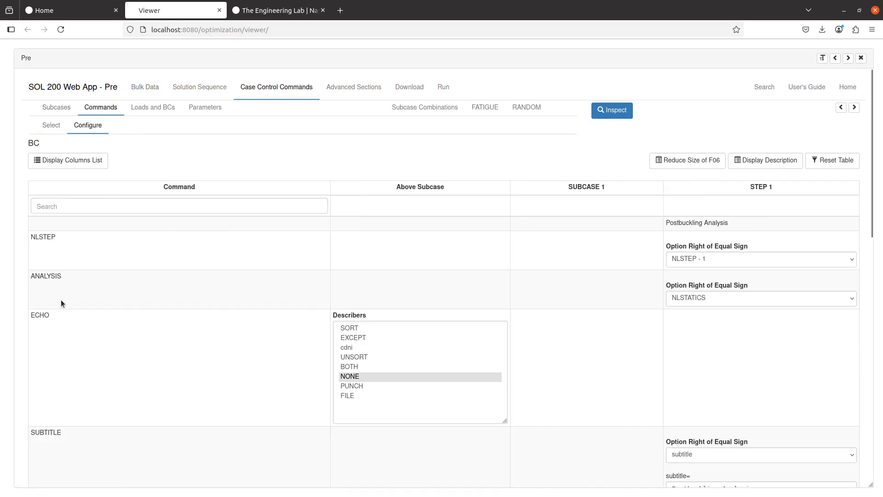
scroll(65, 299, "down", 9)
scroll(62, 386, "down", 3)
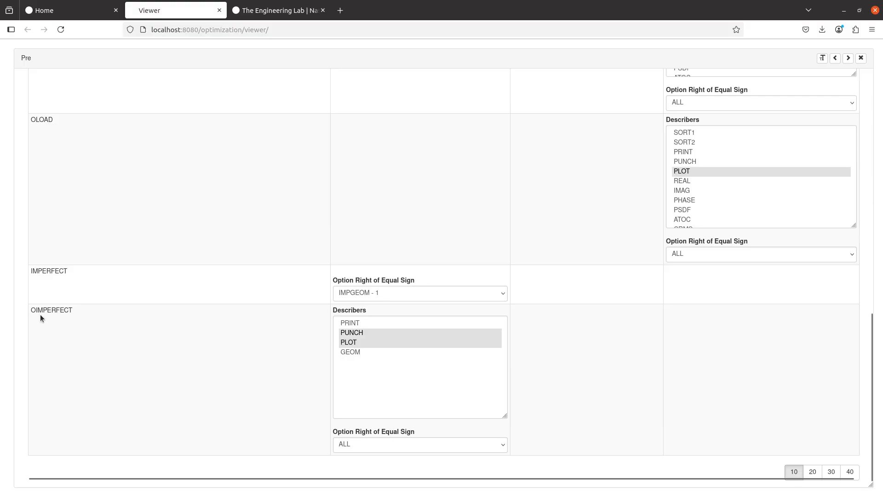
left_click(861, 58)
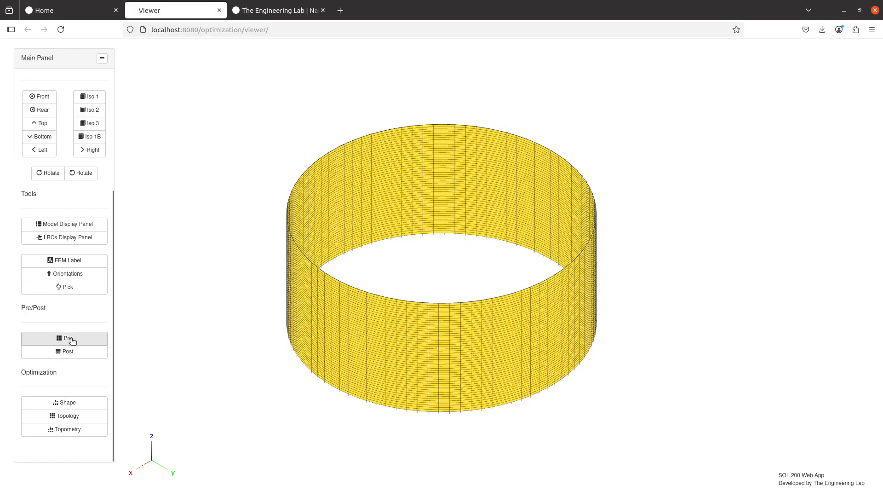
- Select the NODAL/IMPERFECT dataset and tick domain IMPFID 1 to plot it on the cylinder
left_click(70, 351)
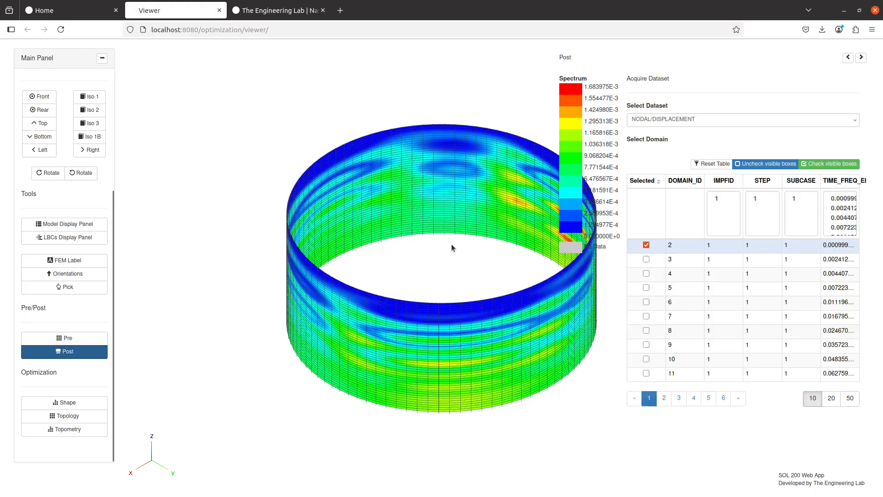
left_click(662, 120)
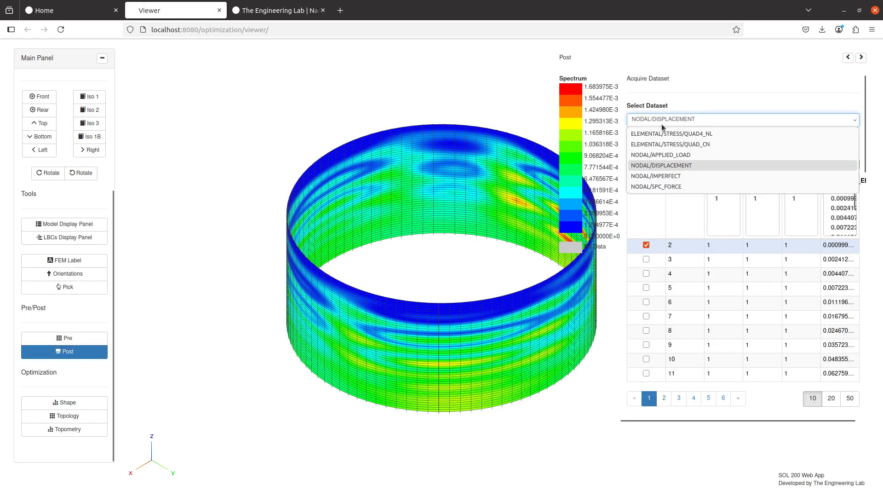
left_click(654, 177)
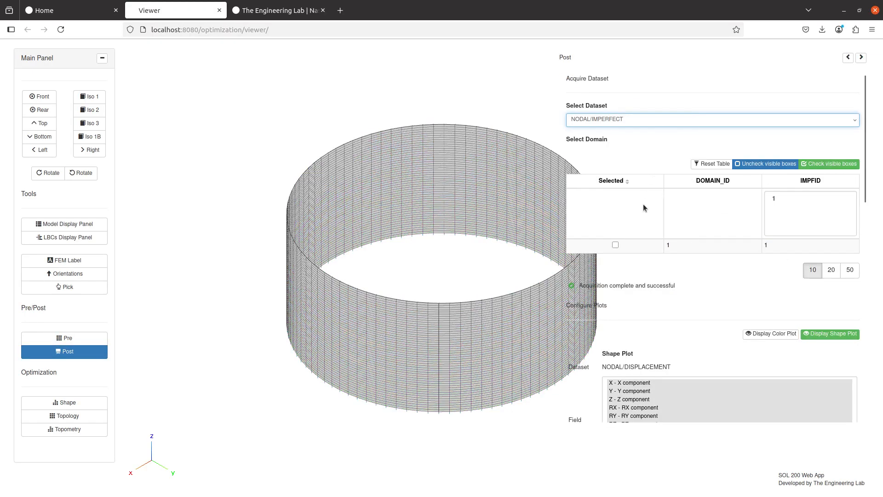
left_click(616, 245)
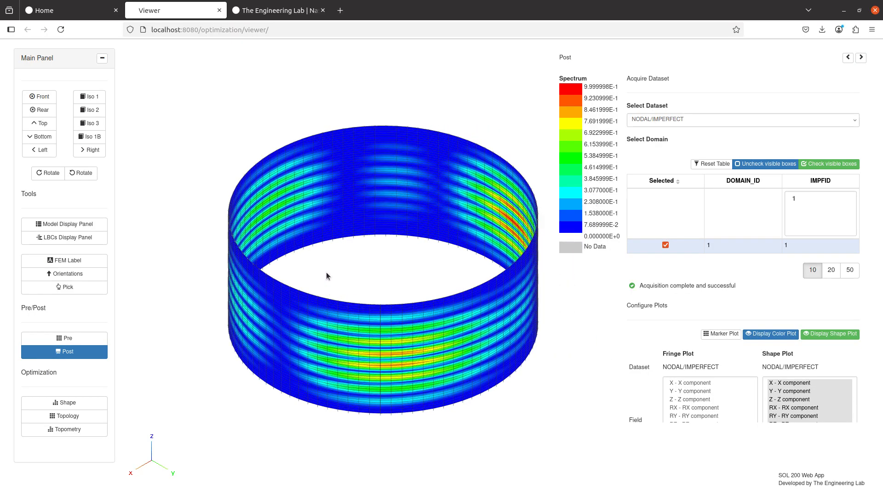
left_click(94, 339)
scroll(208, 263, "up", 10)
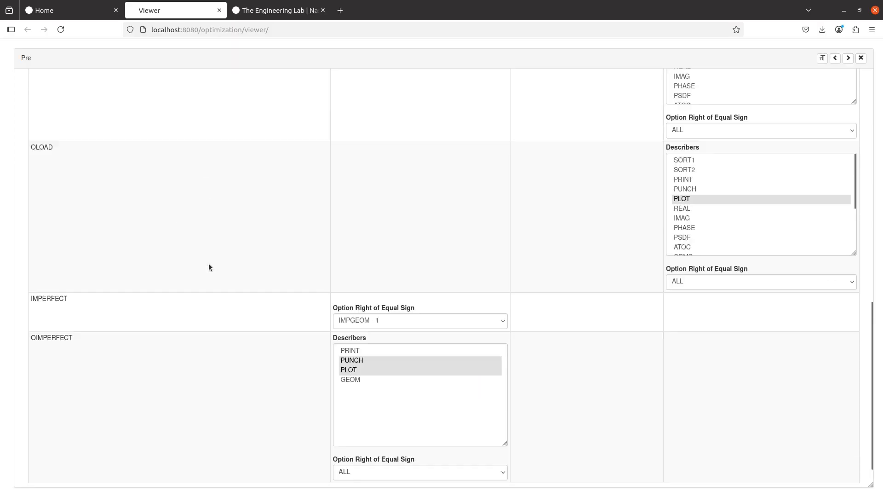
left_click(145, 87)
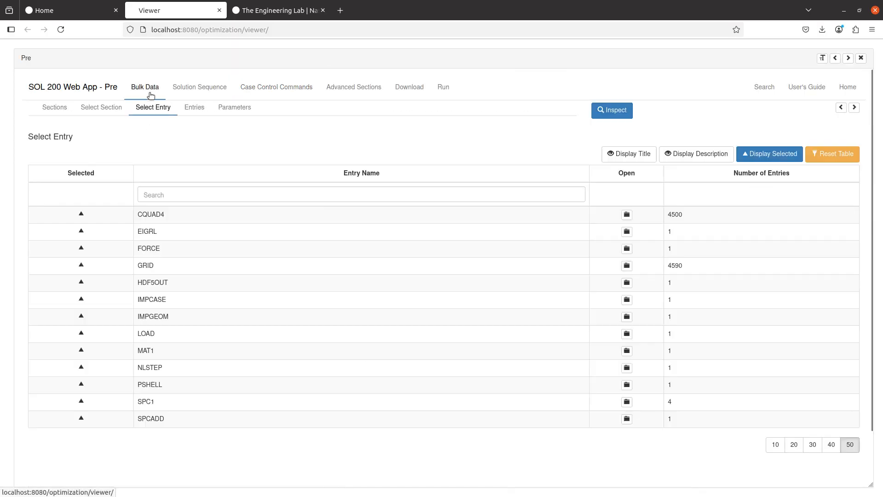
left_click(168, 321)
scroll(671, 315, "right", 5)
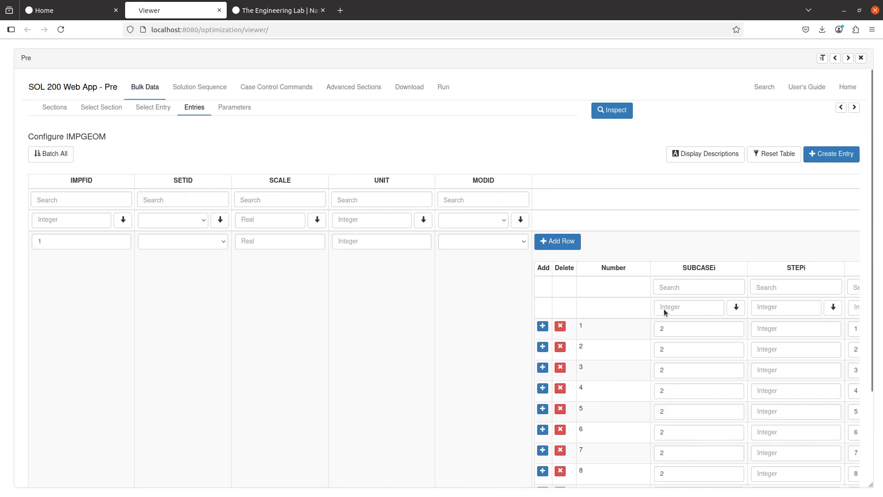
scroll(663, 305, "right", 2)
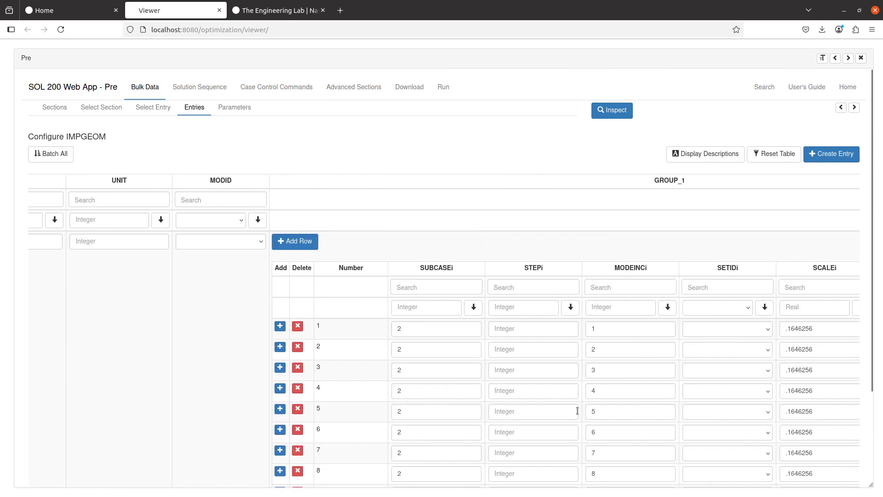
left_click(861, 58)
left_click(64, 351)
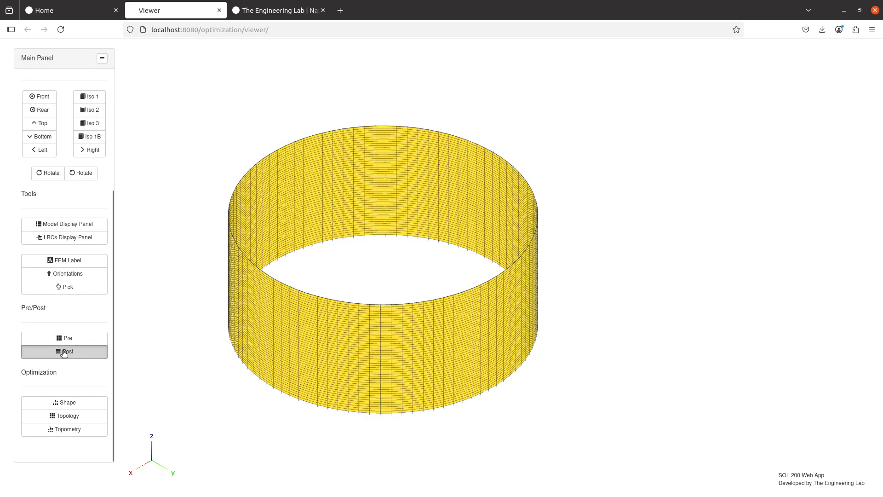
left_click(660, 120)
left_click(661, 121)
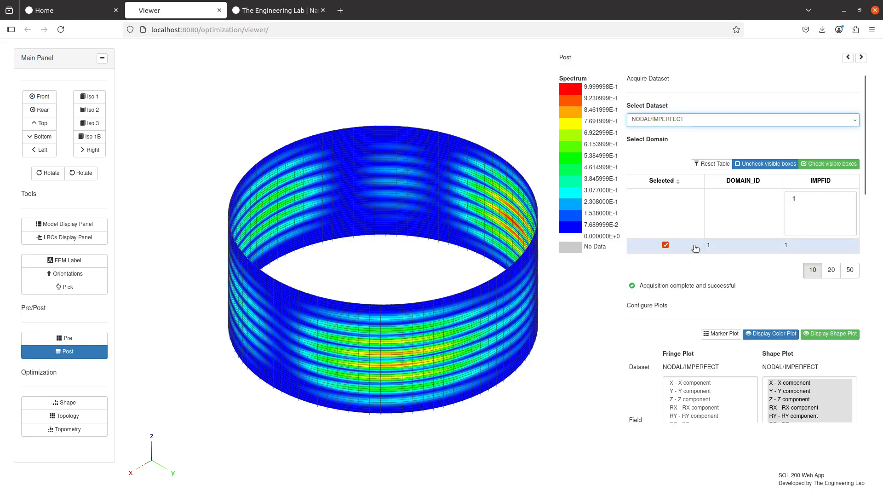
left_click_drag(502, 275, 473, 266)
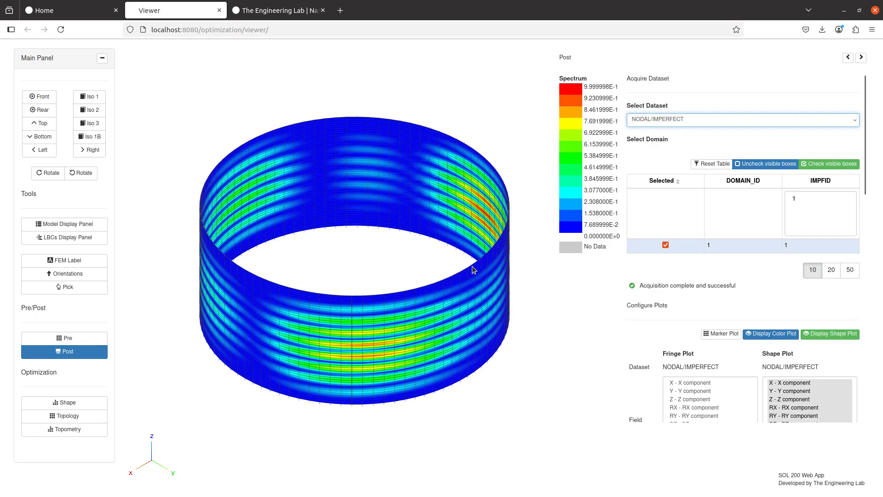
left_click_drag(380, 240, 352, 238)
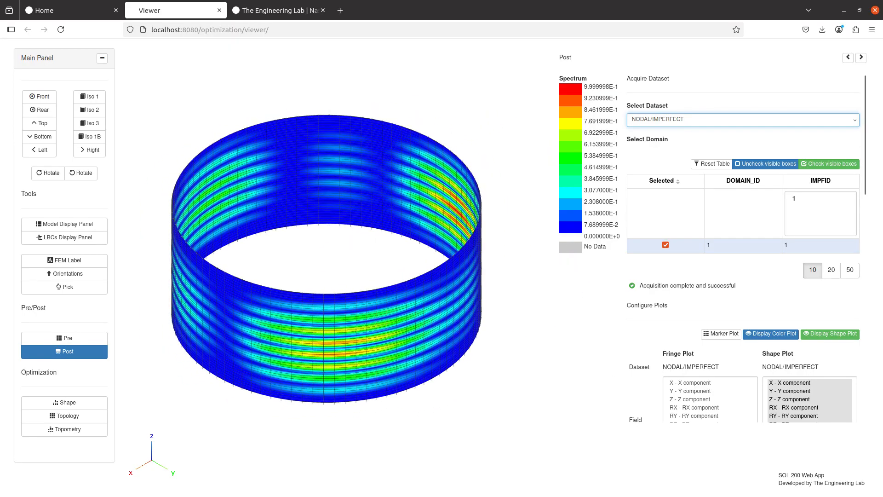
- Compare nimpf_cyl_v3.pch grid values with nimpf_cyl_v4.impf, then return to the .pch tab
key("alt+Tab")
scroll(431, 176, "down", 6)
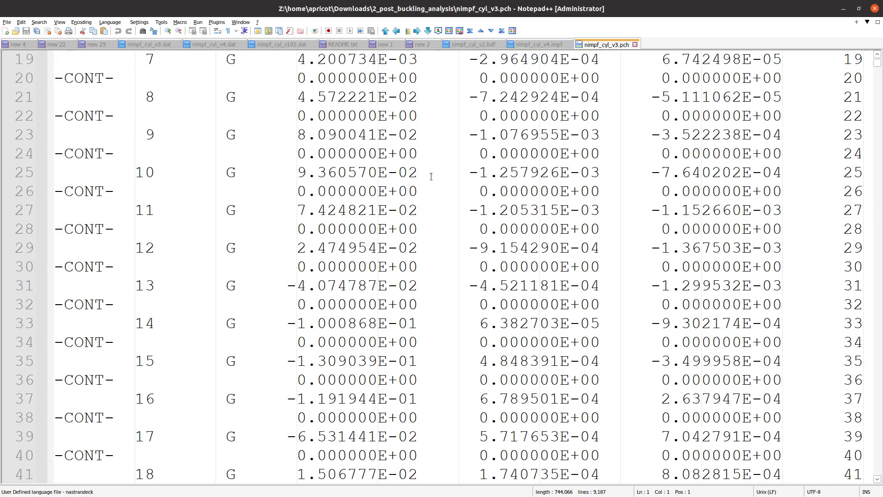
scroll(423, 184, "up", 6)
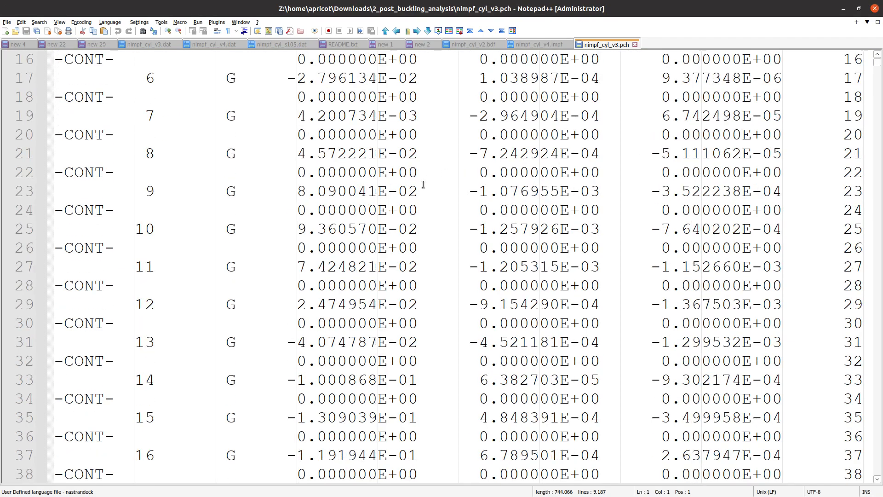
left_click(534, 43)
left_click(533, 43)
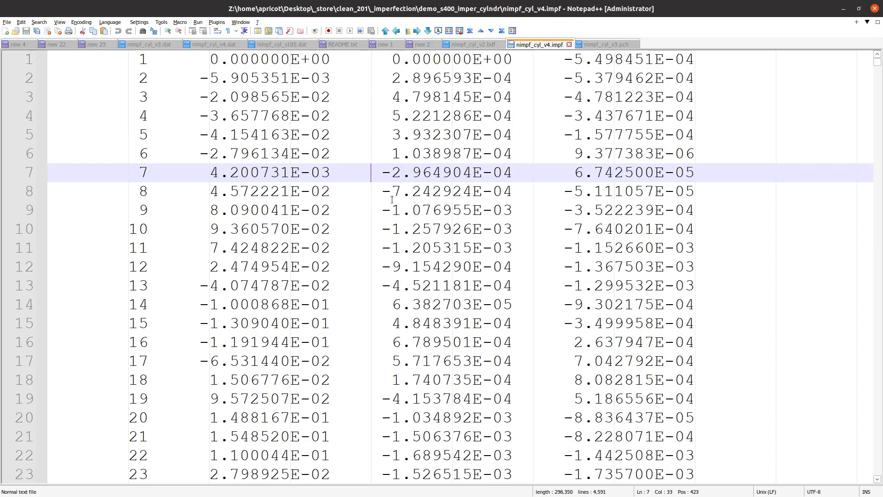
left_click(619, 46)
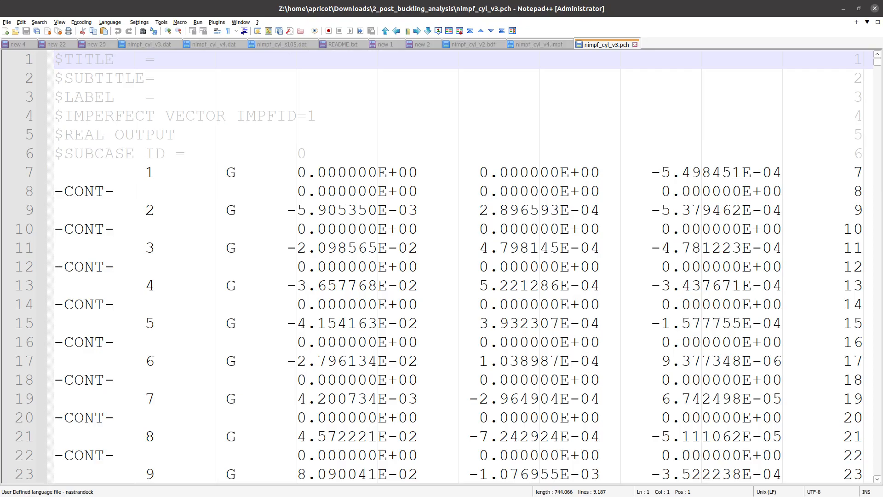
key("alt+Tab")
- Duplicate nimpf_cyl_v3.pch and rename the copy to nimpf_cyl_v3.impf
left_click(227, 52)
key("ctrl+c")
key("ctrl+v")
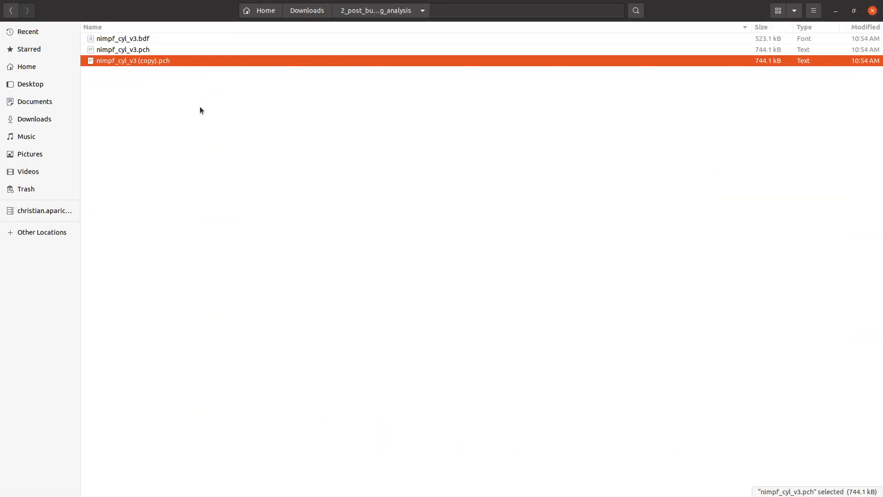
key("F2")
key("Right")
key("BackSpace")
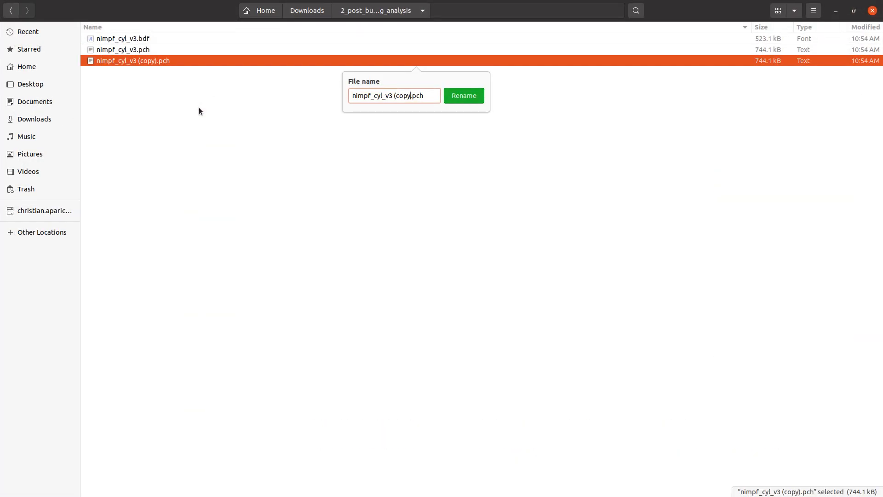
key("BackSpace")
key("BackSpace")
key("BackSpace")
key("BackSpace")
key("BackSpace")
key("BackSpace")
key("End")
key("BackSpace")
key("BackSpace")
key("BackSpace")
key("Return")
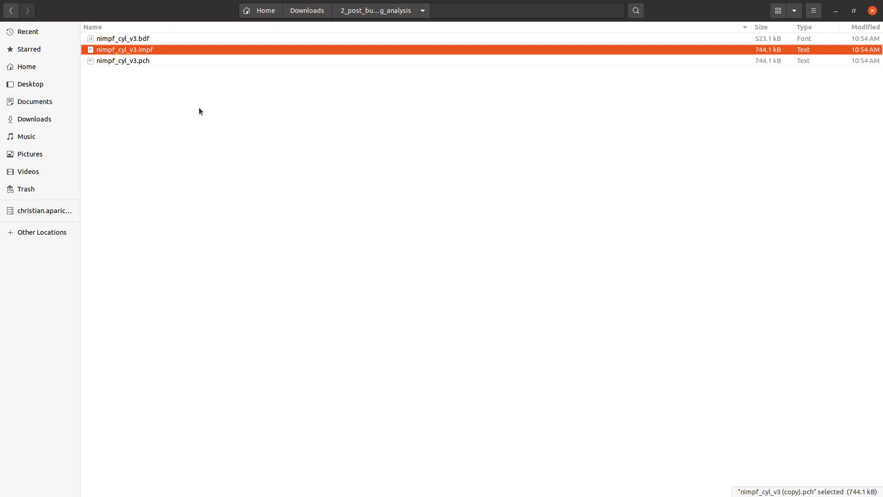
- Open nimpf_cyl_v3.impf in Notepad++ from the Files window
left_click_drag(102, 8, 389, 212)
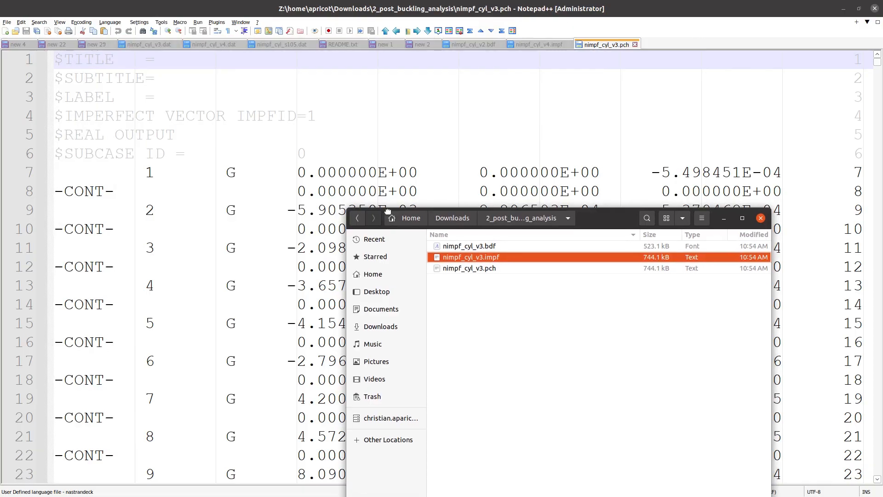
double_click(389, 211)
right_click(147, 54)
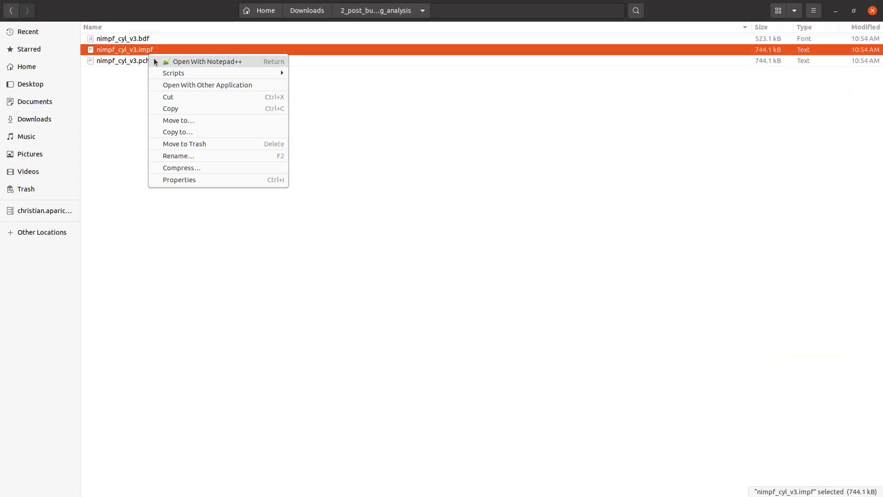
left_click(622, 128)
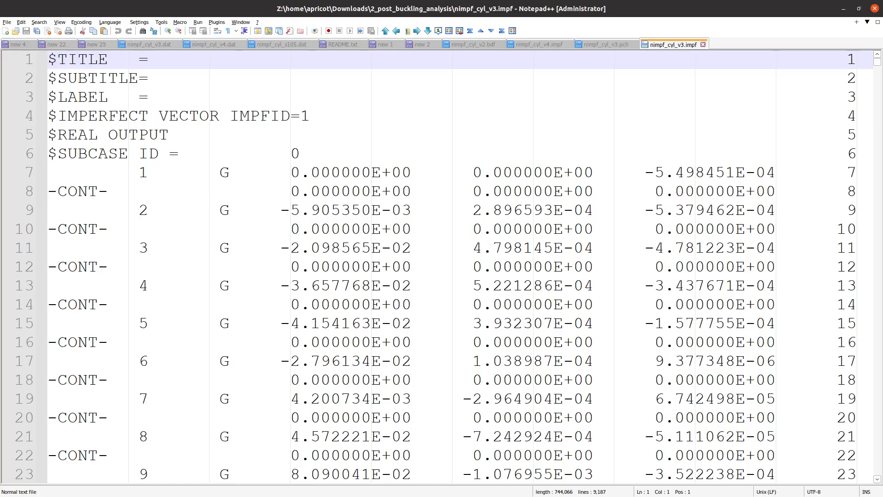
left_click(651, 290)
scroll(449, 326, "down", 5)
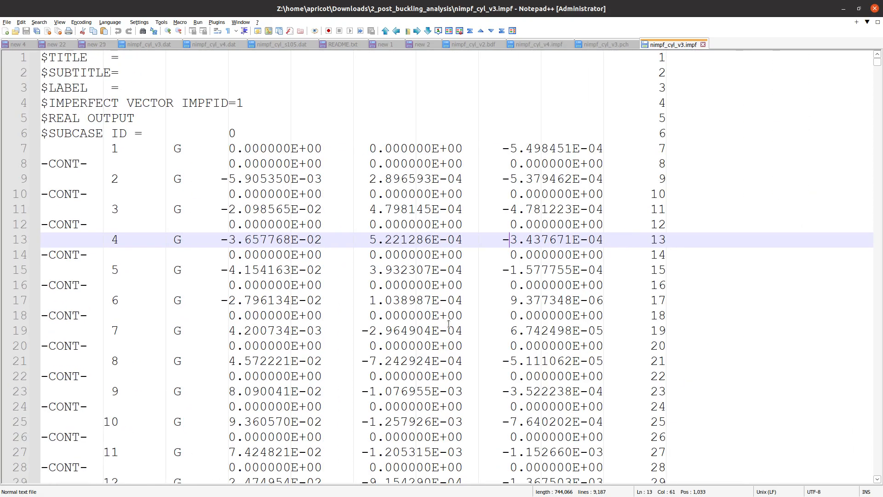
scroll(212, 214, "down", 1)
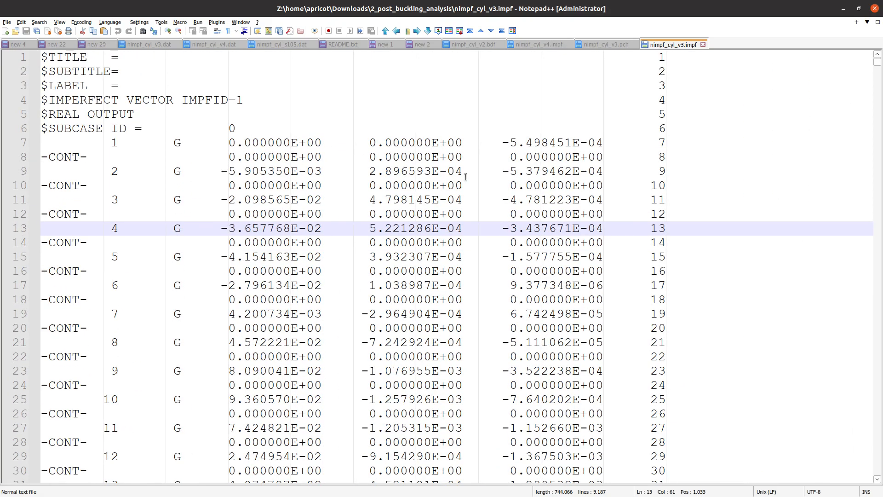
left_click(668, 55)
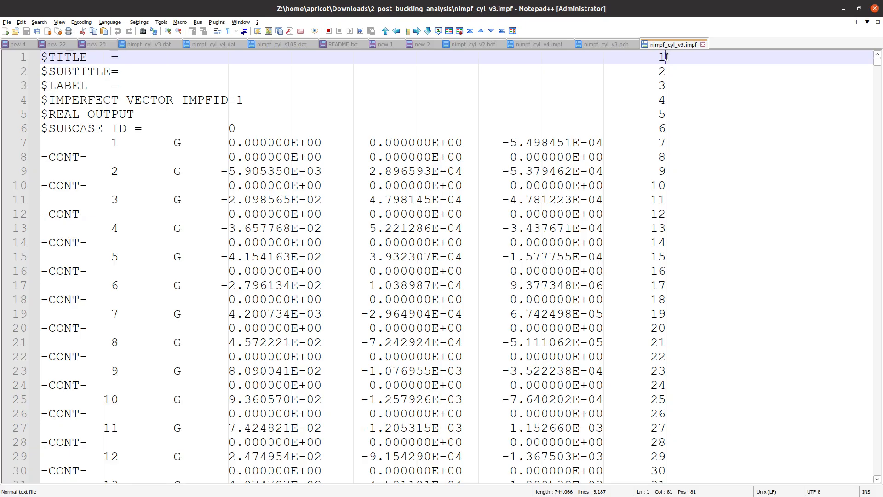
left_click(257, 22)
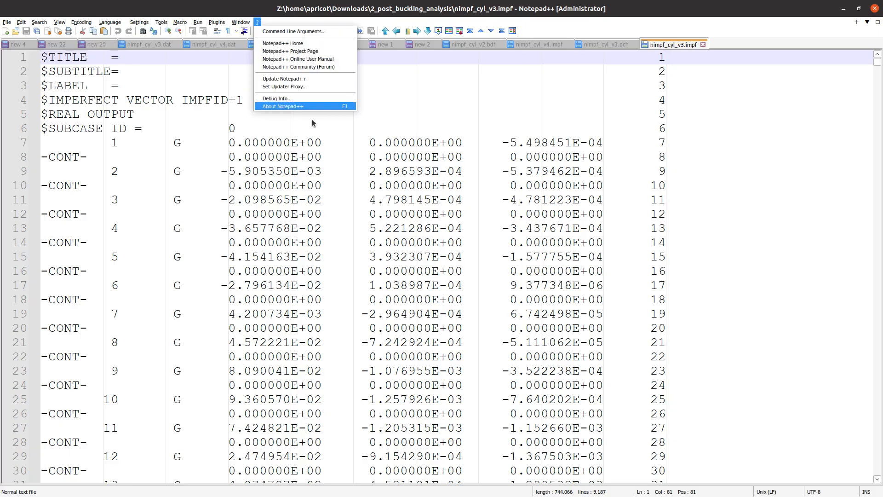
left_click(663, 115)
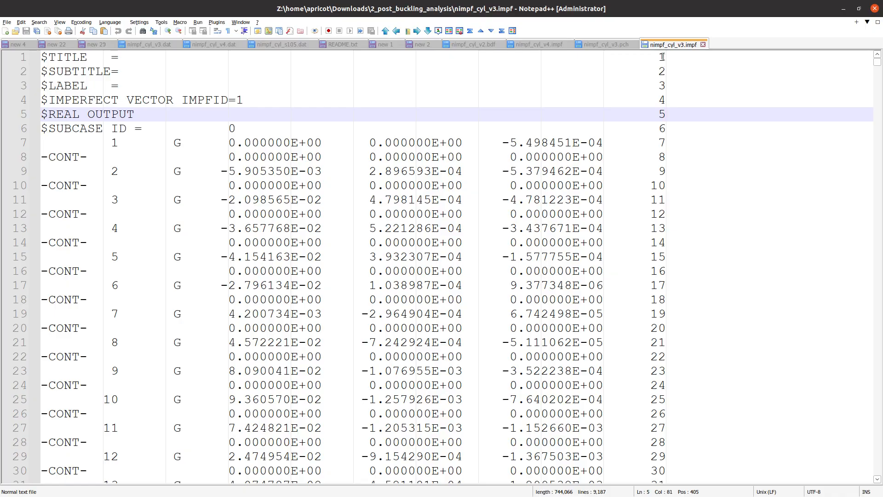
left_click(663, 57)
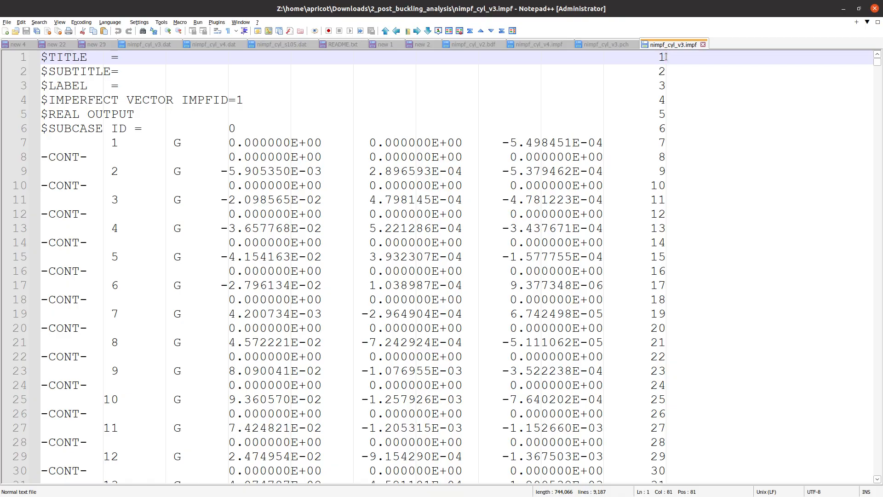
left_click_drag(665, 56, 665, 299)
scroll(623, 267, "down", 2, "ctrl")
scroll(624, 267, "down", 6, "ctrl")
left_click_drag(623, 266, 416, 379)
scroll(355, 398, "up", 4, "ctrl")
scroll(415, 440, "up", 6)
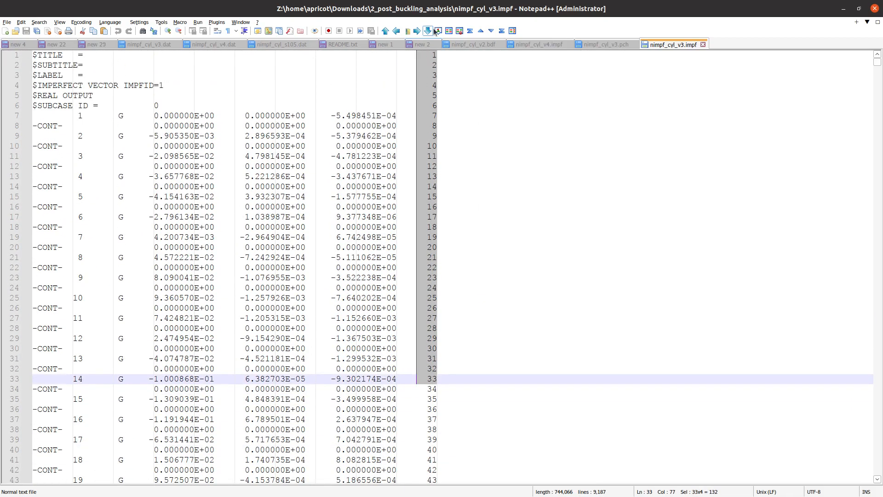
- Column-select the trailing sequence numbers from line 1 downward toward the end of the file
left_click(437, 54)
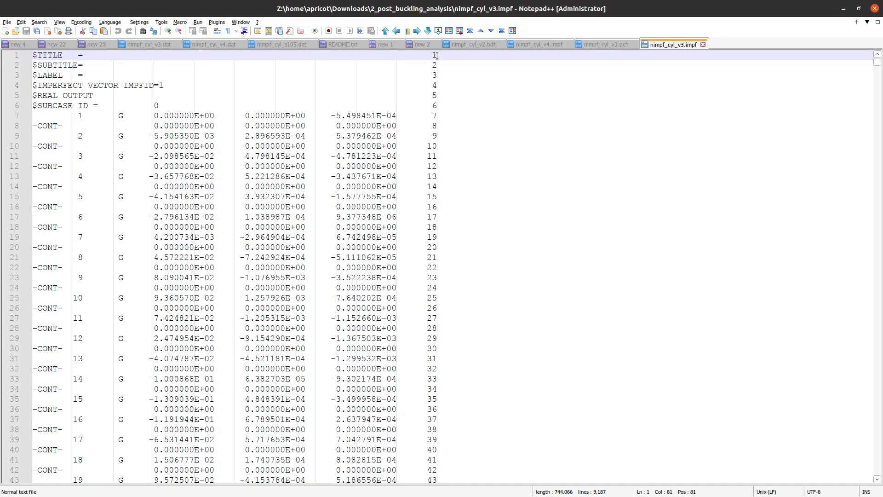
left_click_drag(436, 55, 422, 96)
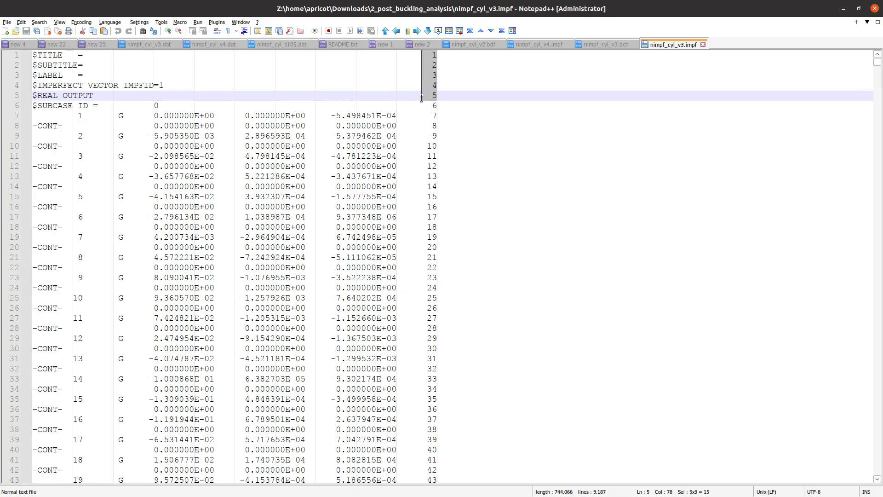
left_click_drag(422, 98, 409, 185)
scroll(414, 181, "down", 20)
scroll(413, 181, "down", 20)
scroll(413, 181, "down", 20)
scroll(410, 185, "down", 20)
scroll(410, 185, "down", 20)
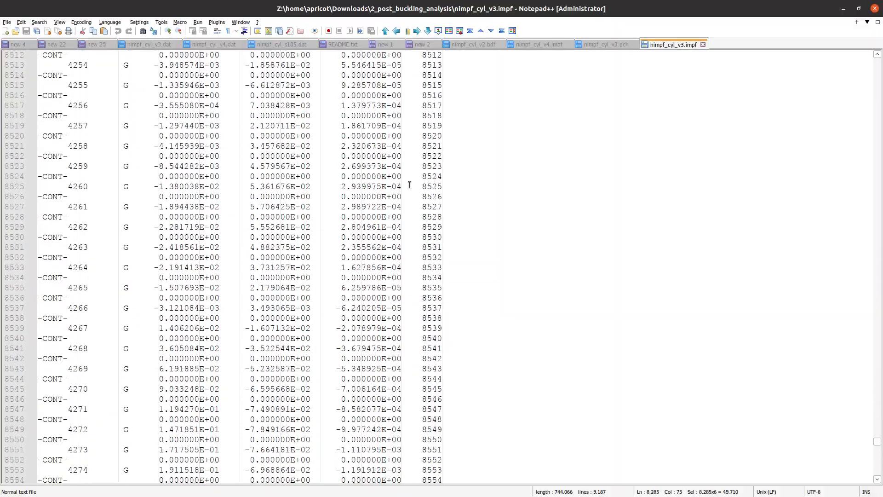
scroll(409, 185, "down", 1)
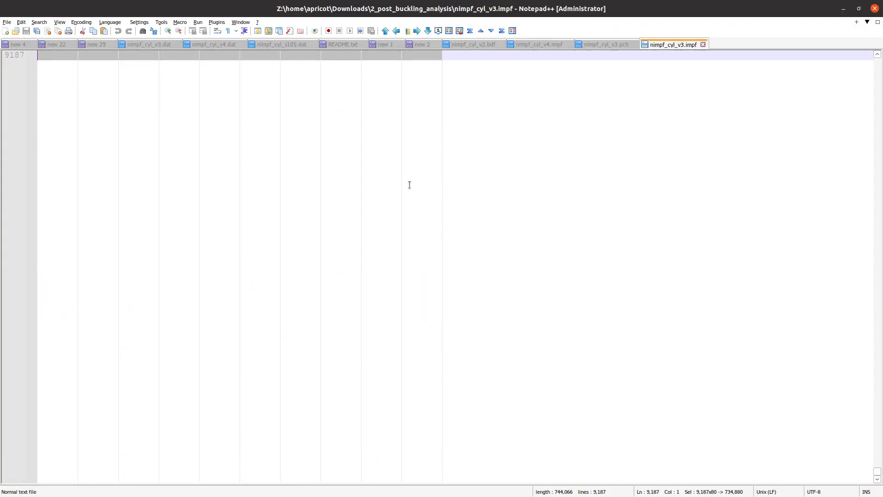
scroll(409, 185, "up", 6)
left_click_drag(409, 185, 397, 229)
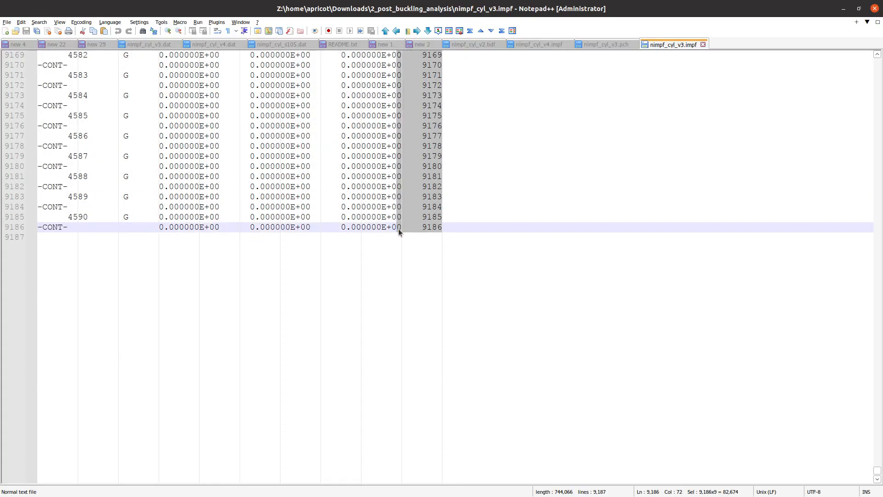
- Restart the sequence-number column selection at line 1 and extend it down toward line 9186
key("Left")
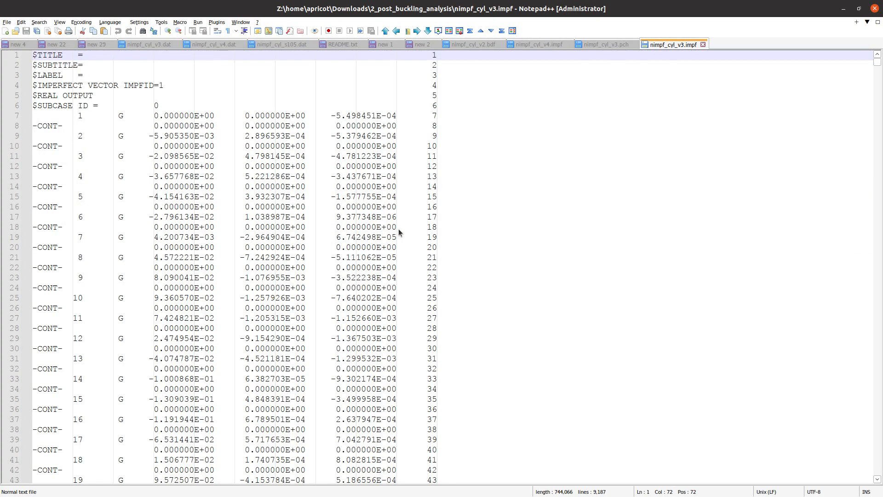
left_click_drag(439, 55, 402, 168)
scroll(424, 138, "down", 20)
scroll(407, 196, "down", 20)
scroll(407, 197, "down", 20)
scroll(407, 198, "down", 20)
scroll(406, 199, "down", 20)
scroll(407, 200, "down", 20)
scroll(406, 200, "down", 20)
scroll(407, 199, "down", 8)
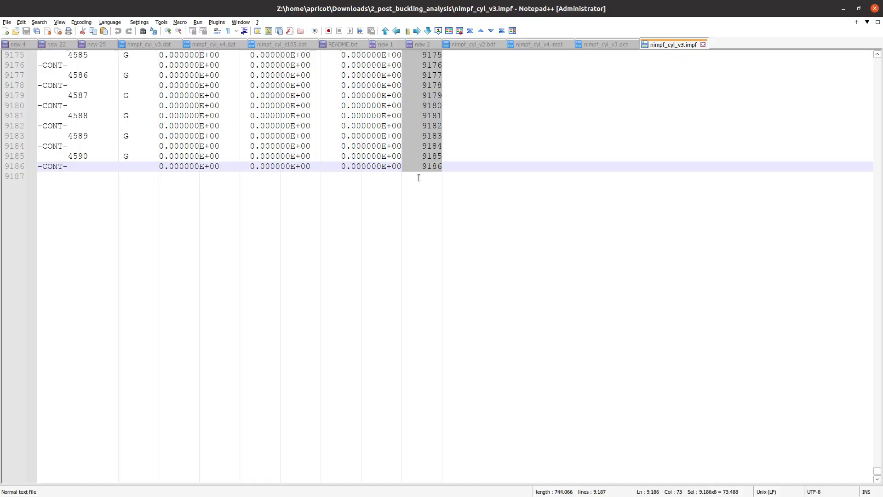
- Delete the selected trailing sequence-number column from nimpf_cyl_v3.impf
key("Delete")
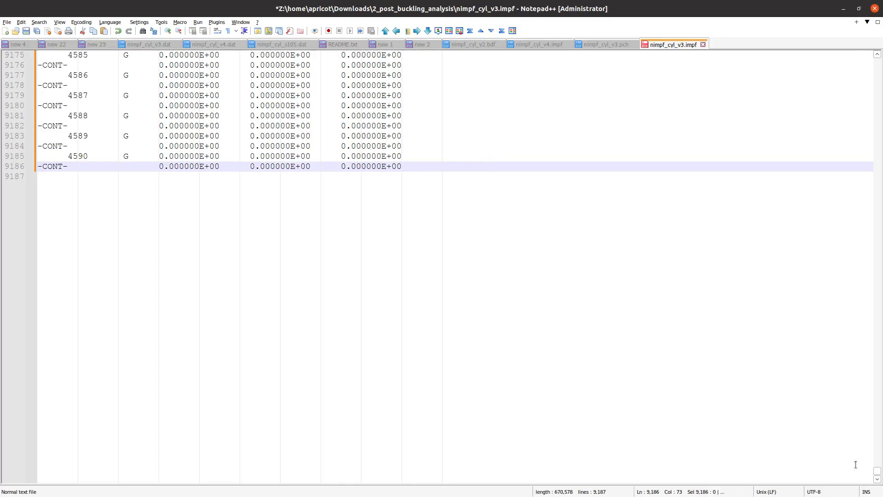
left_click_drag(877, 471, 875, 60)
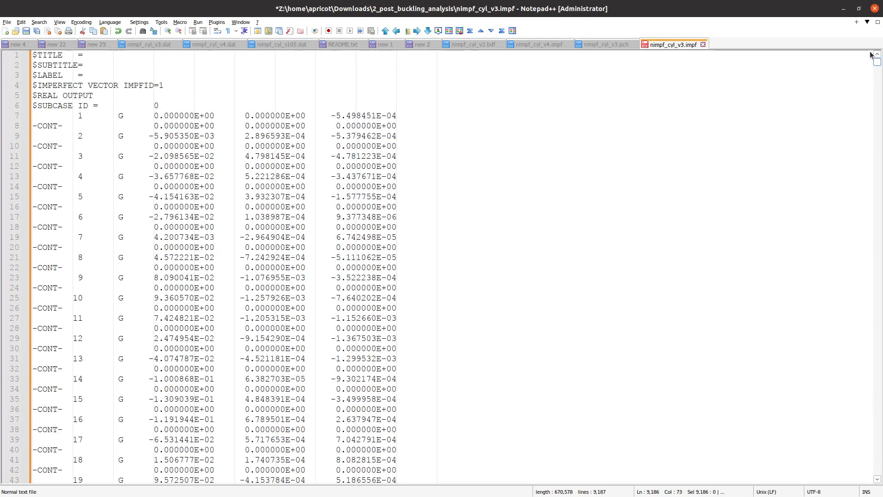
- Delete the six $ header lines, then view the original nimpf_cyl_v3.pch punch file
left_click_drag(238, 102, 2, 53)
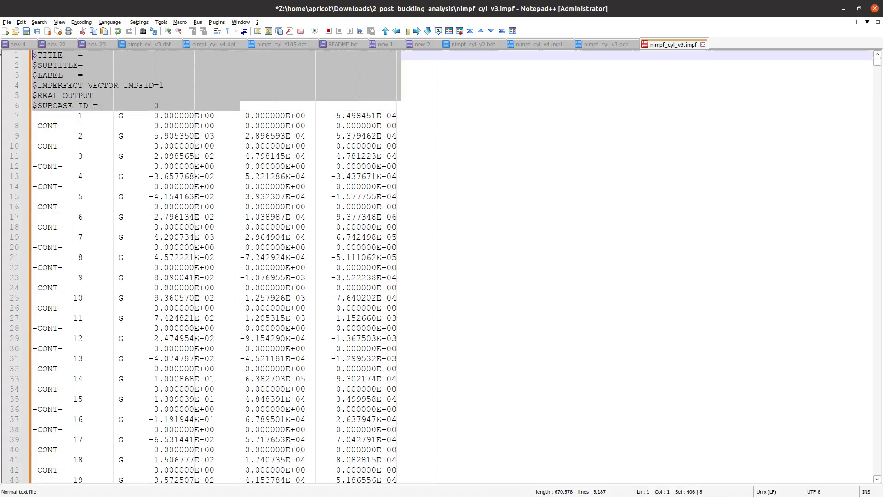
key("Delete")
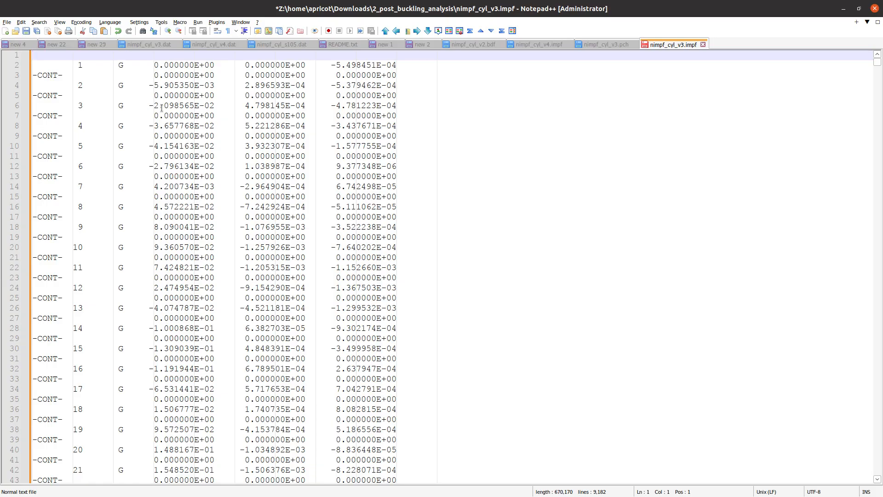
left_click(618, 43)
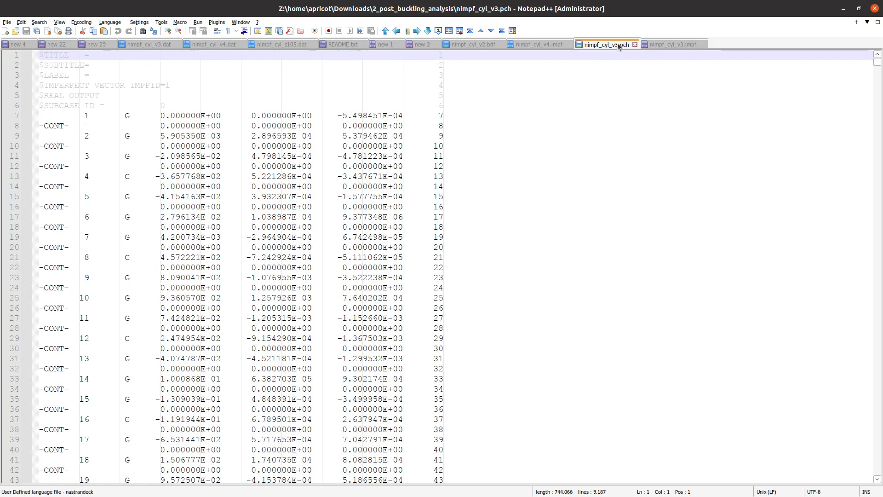
- Close nimpf_cyl_v3.pch and return to nimpf_cyl_v3.impf
left_click(545, 43)
left_click(634, 43)
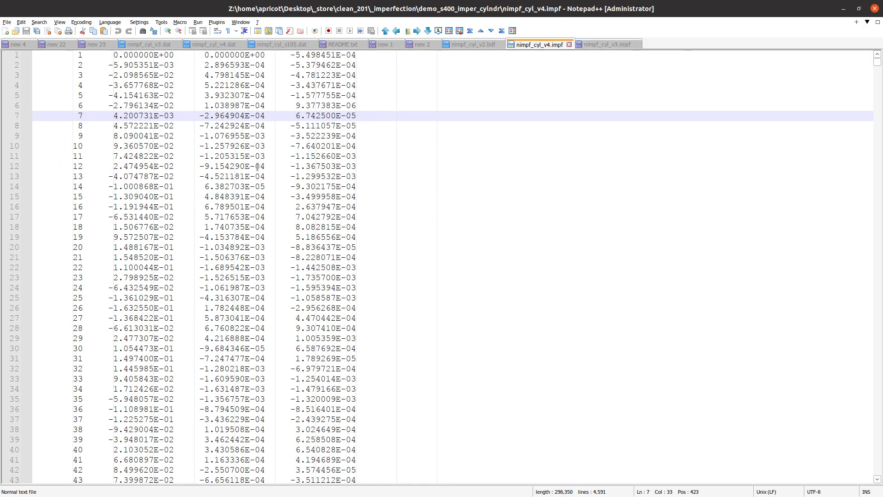
left_click(597, 44)
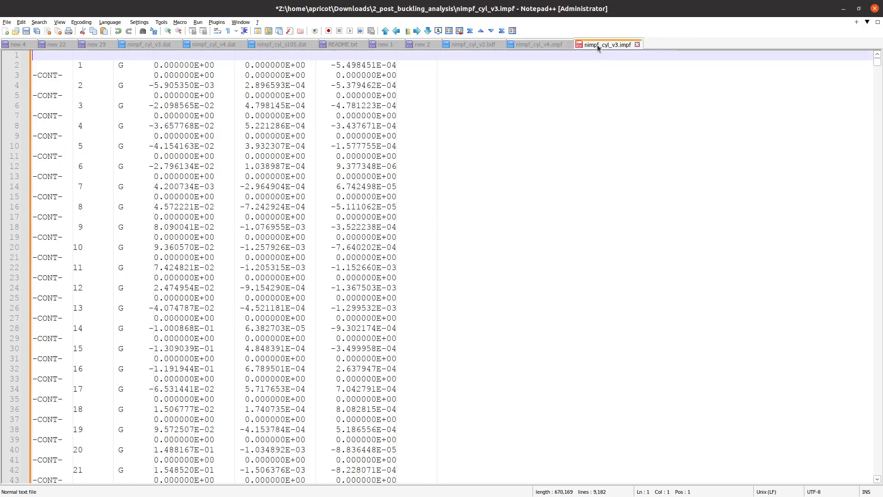
- Delete the blank first line of nimpf_cyl_v3.impf
left_click(33, 66)
left_click_drag(33, 68, 20, 55)
key("Delete")
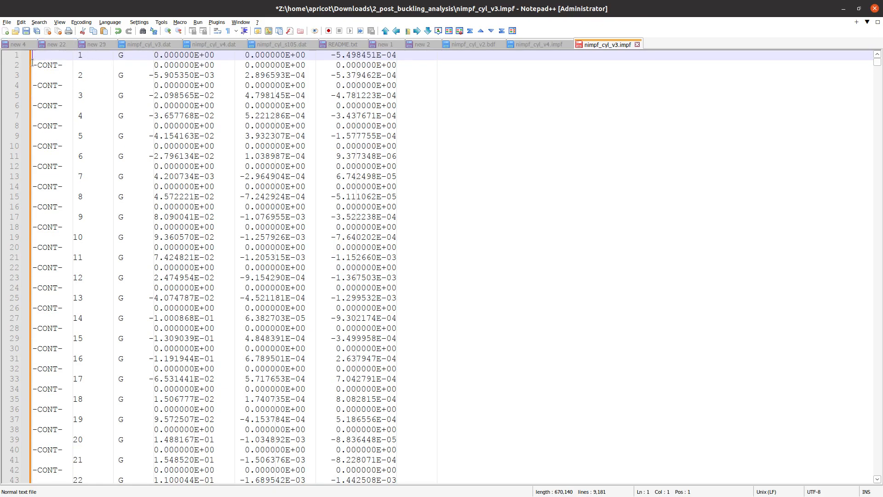
- Load the all-zero -CONT- line into the Replace dialog with an empty replacement
left_click_drag(32, 55, 403, 62)
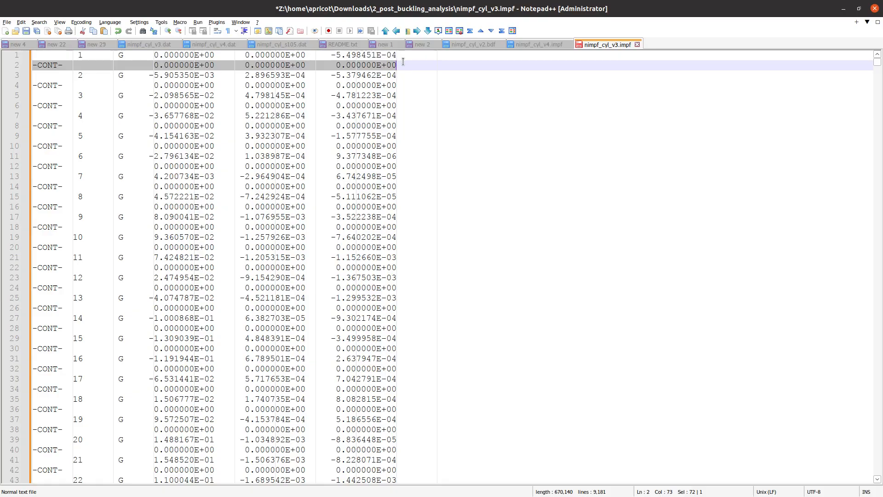
left_click_drag(32, 64, 402, 63)
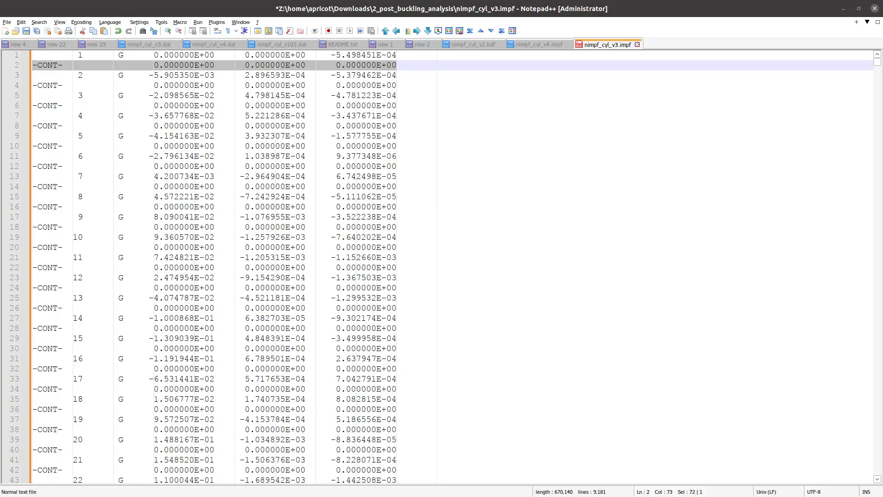
key("ctrl+f")
key("ctrl+h")
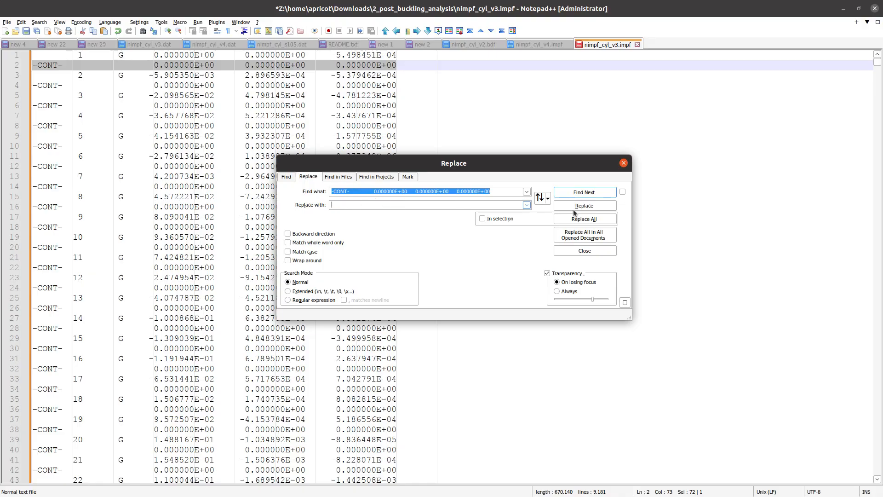
- Blank out several all-zero -CONT- lines with Replace, then undo those changes
left_click(594, 206)
left_click(593, 205)
left_click(594, 206)
left_click(593, 206)
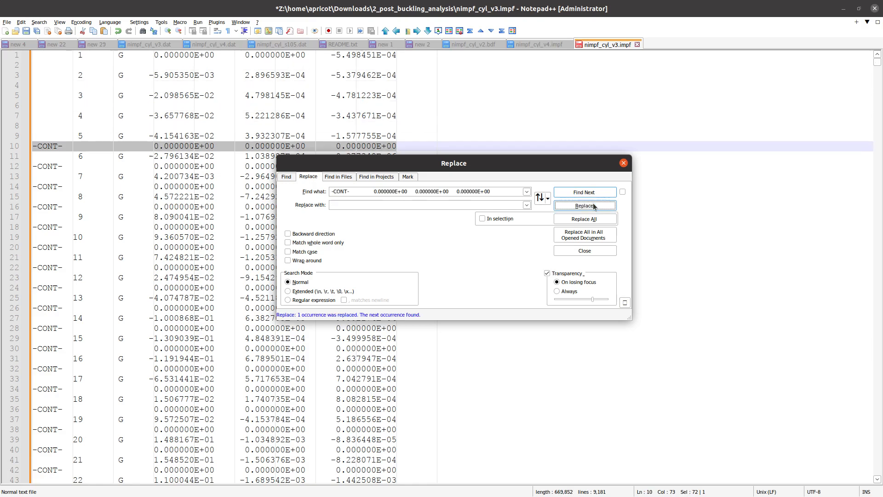
left_click(624, 163)
left_click(288, 64)
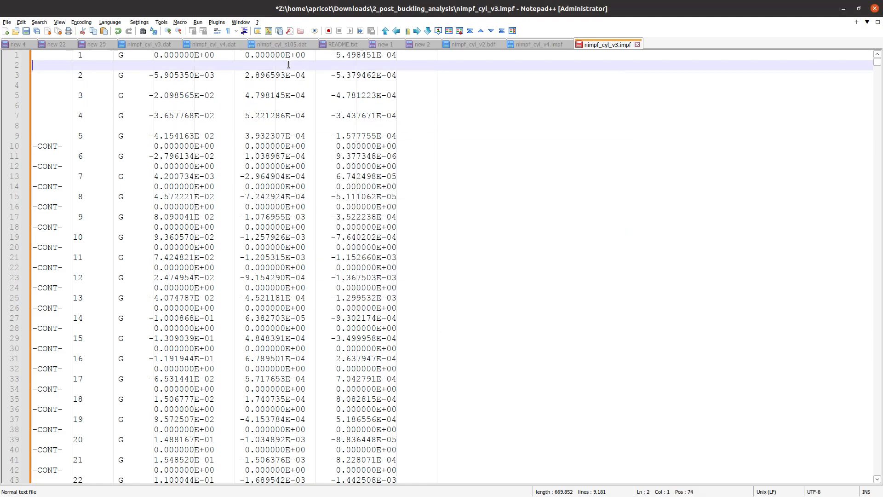
key("ctrl+z")
key("ctrl+z")
key("ctrl+z")
key("ctrl+z")
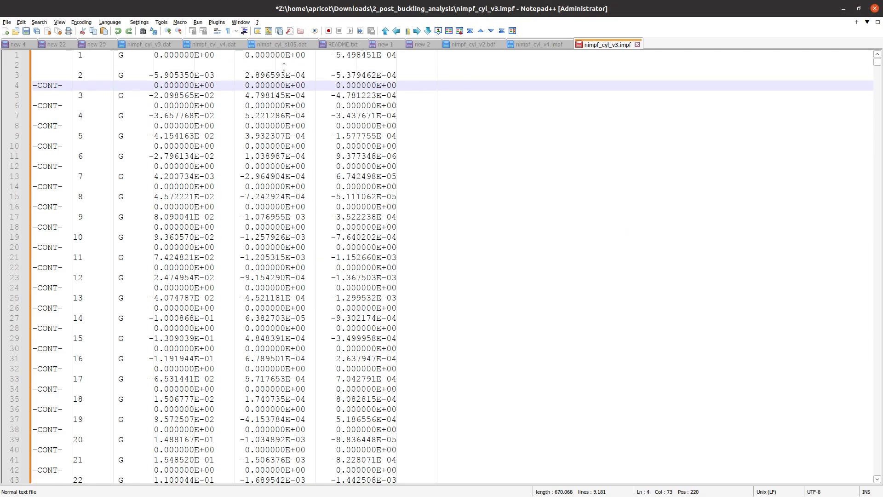
- Replace the whole -CONT- line including its line end, removing the rows after grids 1–8
mouse_move(33, 62)
left_mouse_down()
mouse_move(399, 63)
mouse_move(325, 76)
mouse_move(117, 76)
mouse_move(40, 86)
mouse_move(33, 76)
left_mouse_up()
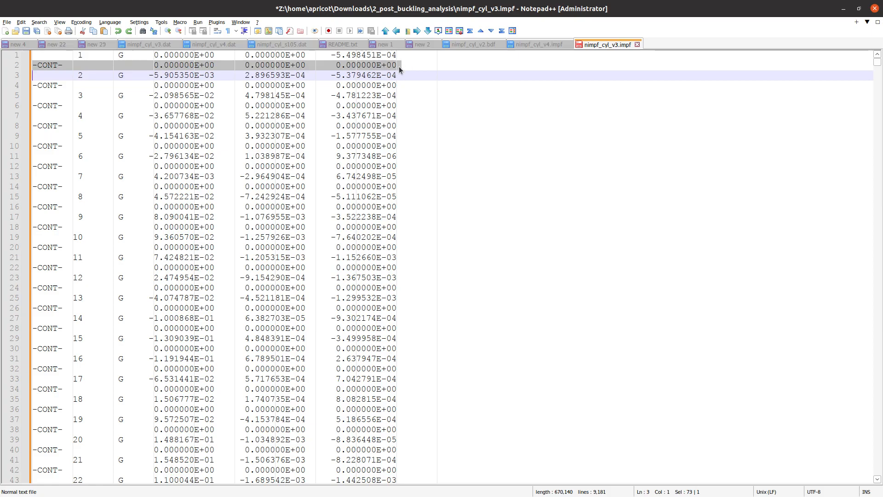
key("ctrl+f")
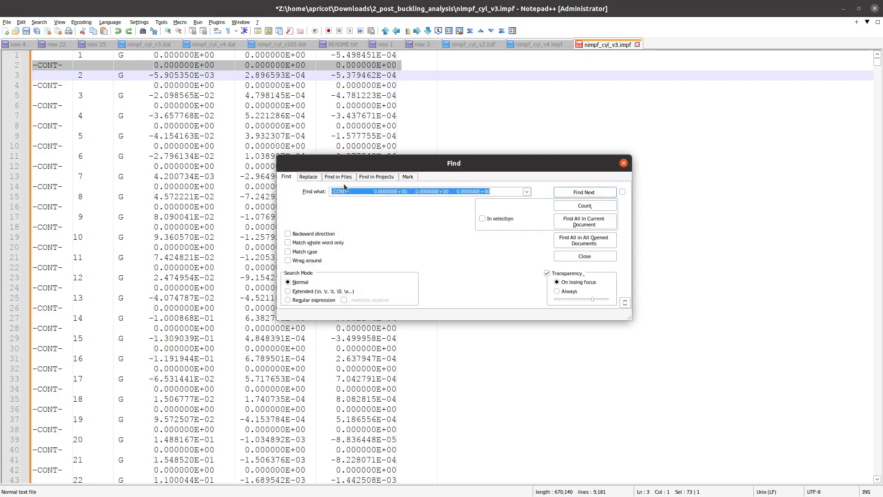
left_click(308, 177)
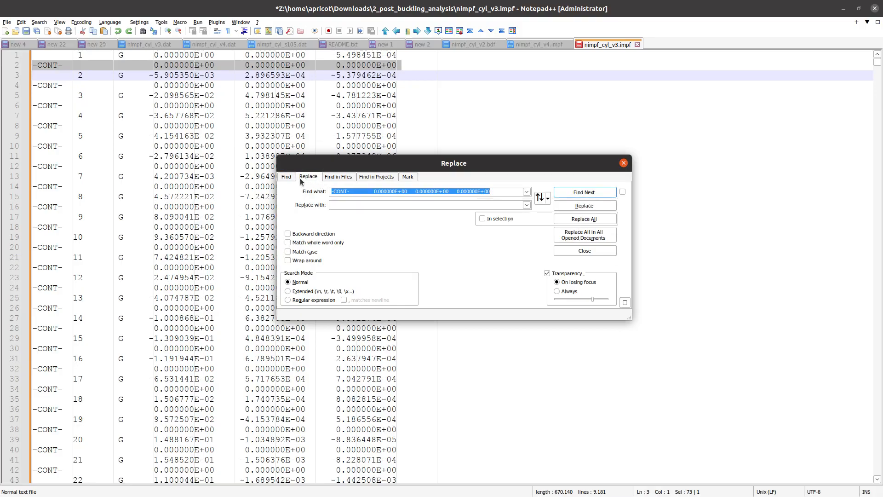
left_click(579, 206)
left_click(579, 206)
left_click(578, 206)
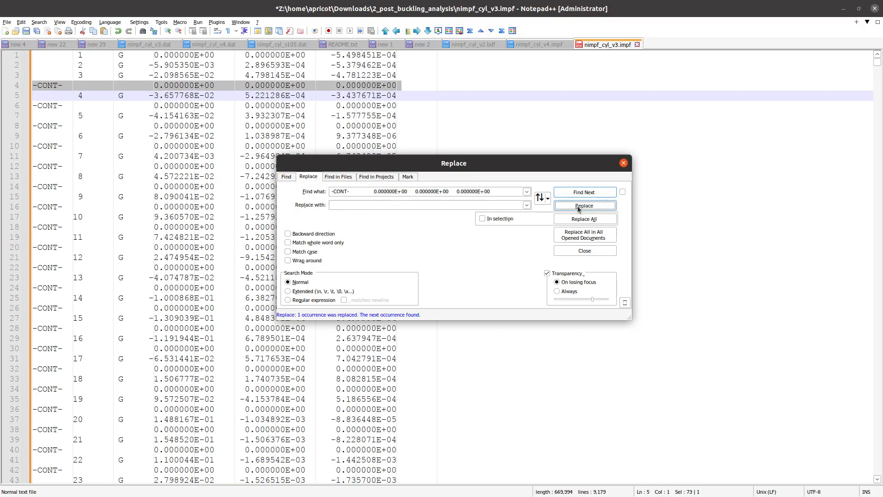
left_click(579, 206)
left_click(578, 206)
left_click(578, 206)
left_click(578, 206)
left_click_drag(430, 165, 427, 217)
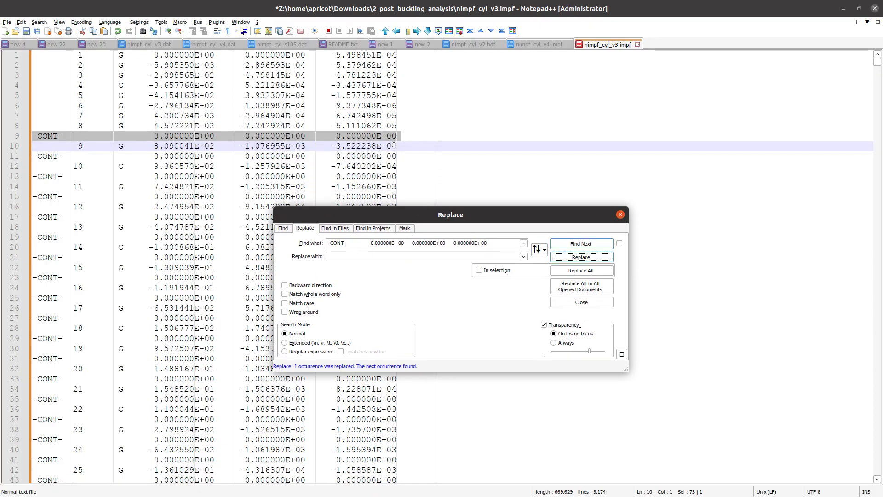
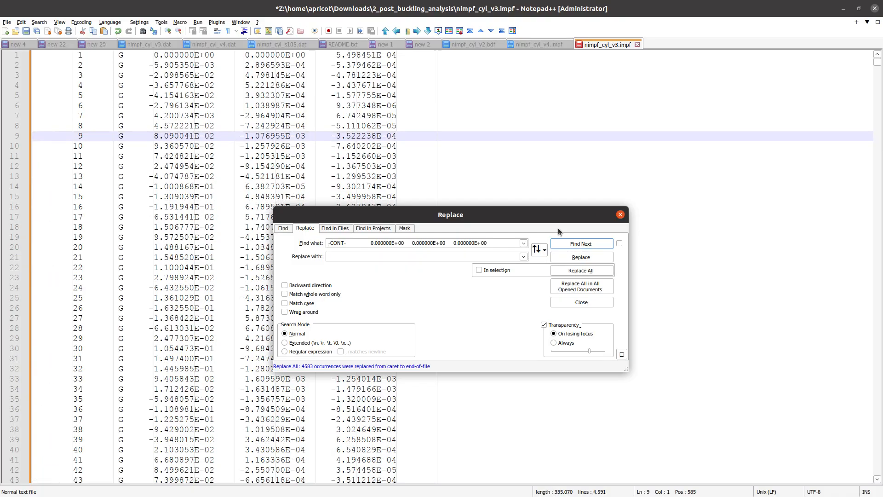
- Close the Replace dialog and briefly compare nimpf_cyl_v4.impf before going back to v3
left_click(620, 214)
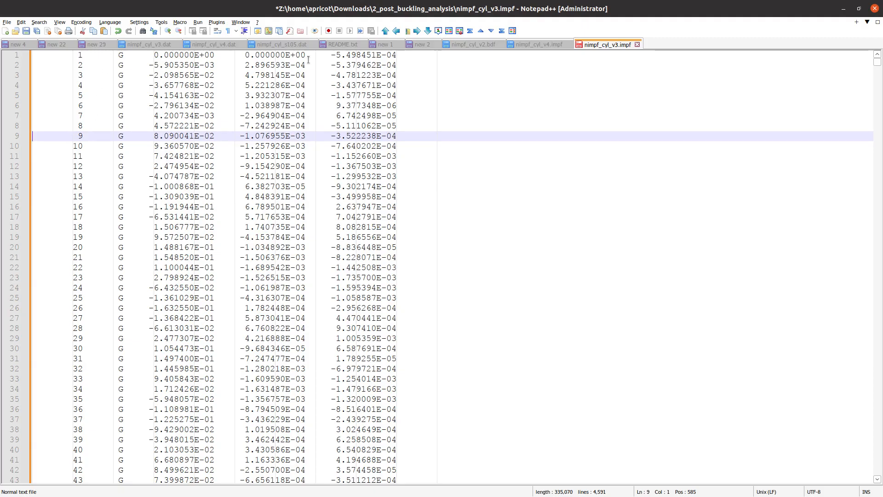
left_click(550, 45)
left_click(607, 45)
- Remove every 'G' column entry from nimpf_cyl_v3.impf with Replace All and save the file
left_click_drag(84, 55, 123, 56)
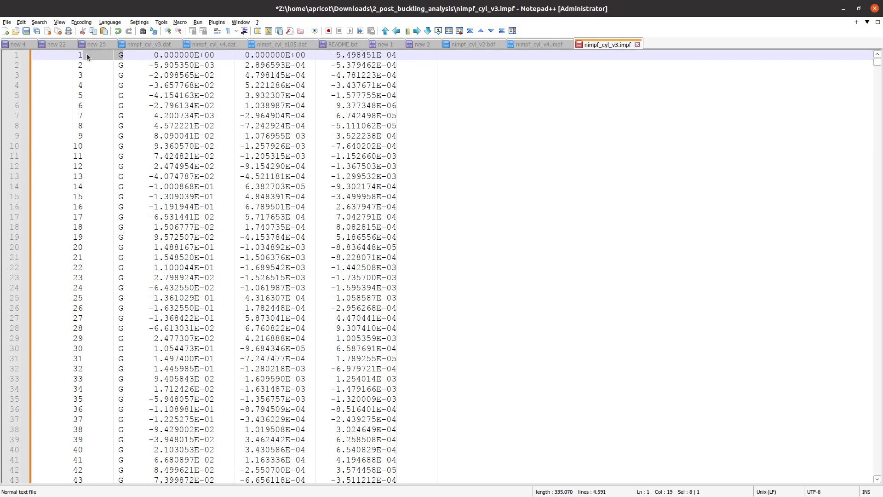
key("ctrl+f")
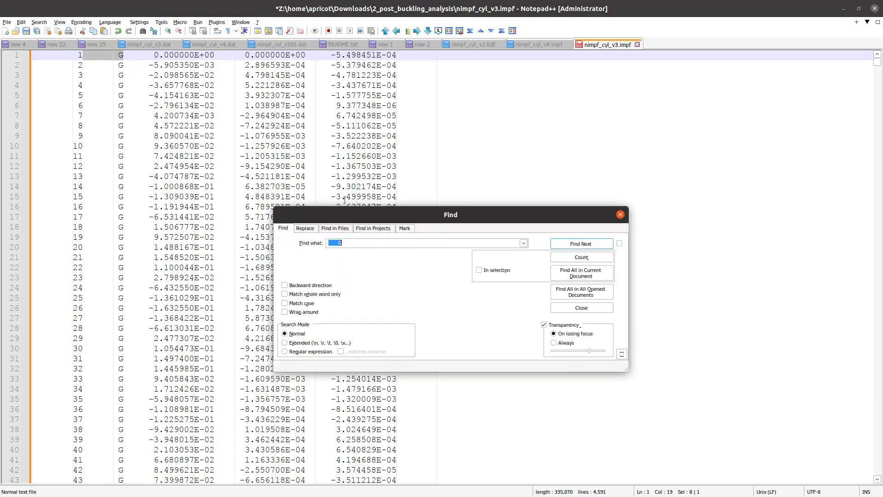
left_click(305, 228)
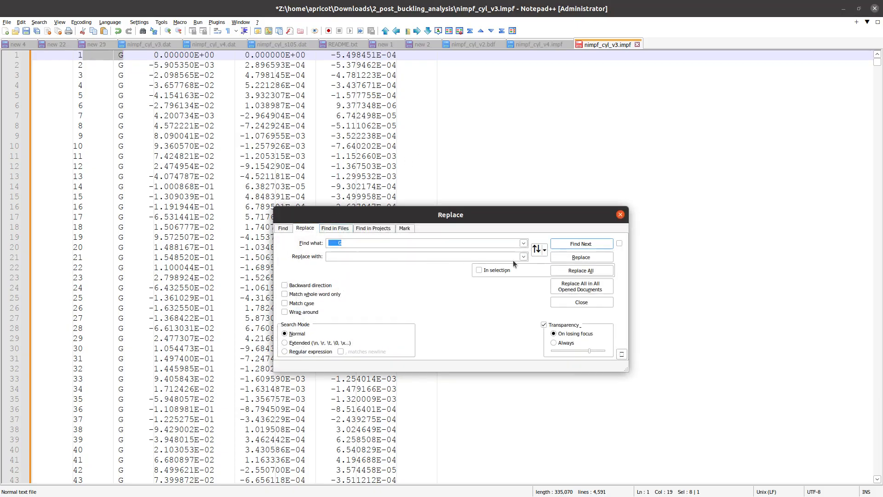
left_click(573, 272)
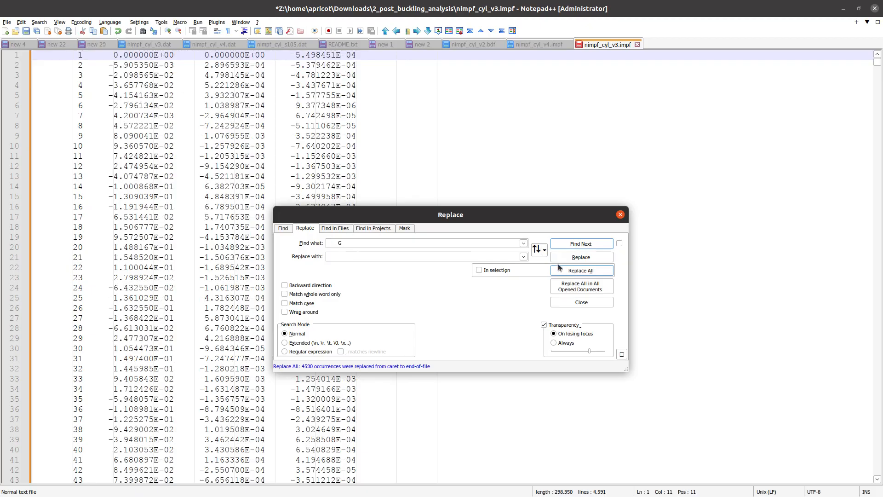
left_click(619, 213)
left_click(466, 96)
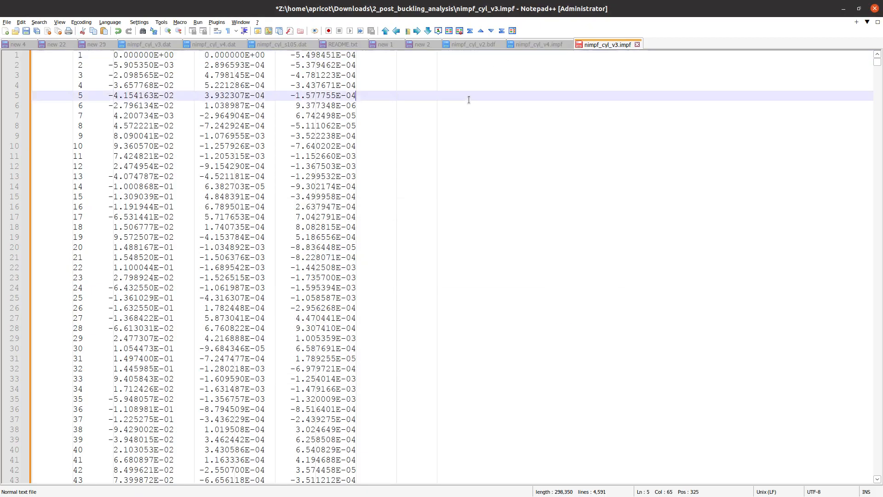
key("ctrl+s")
- Flip between the v4 and v3 impf files and glance at the PDF manual
left_click(426, 116)
left_click(534, 44)
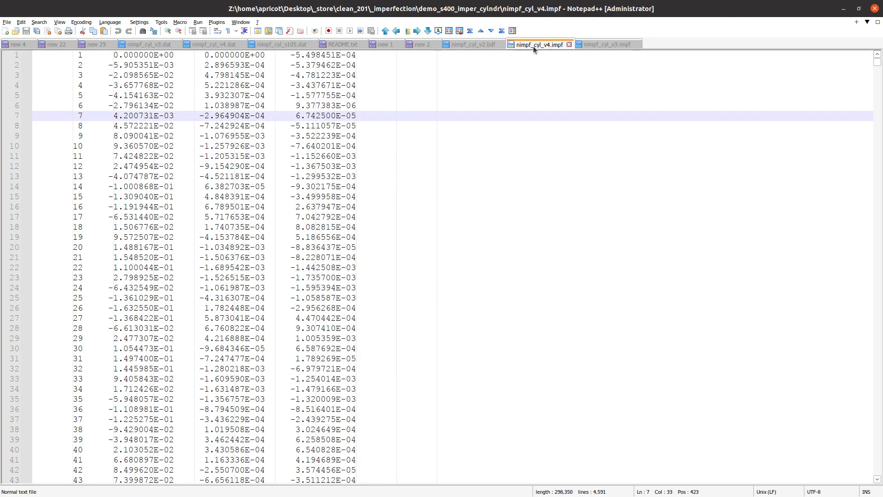
left_click(593, 45)
left_click(535, 44)
left_click(586, 44)
left_click(539, 45)
left_click(843, 8)
scroll(479, 297, "down", 15)
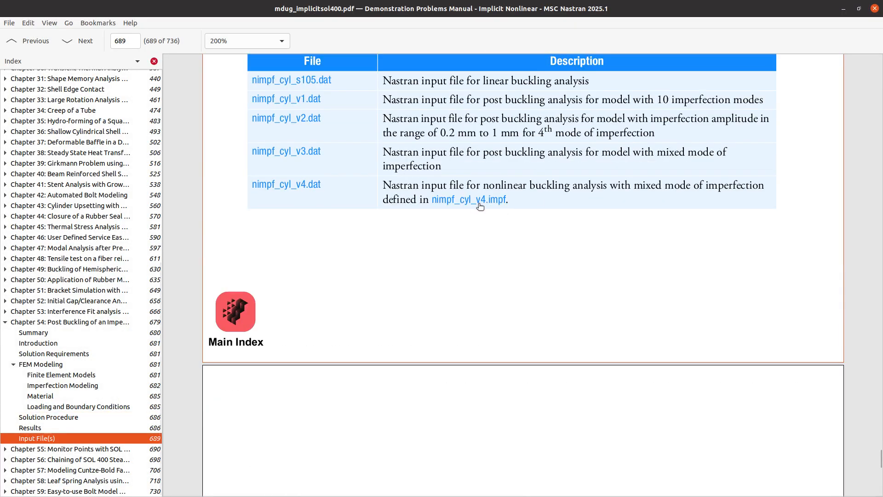
scroll(492, 201, "up", 2, "ctrl")
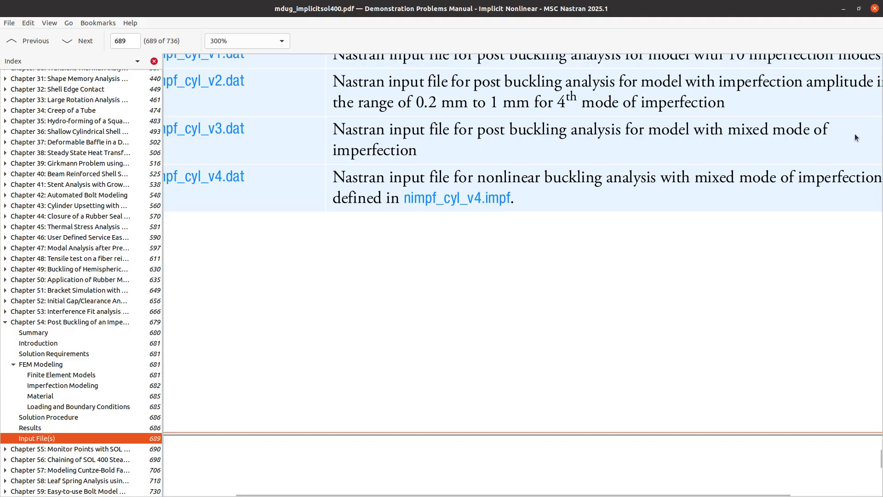
key("alt+Tab")
- Move nimpf_cyl_v3.impf to the other view, beside nimpf_cyl_v4.impf
right_click(523, 44)
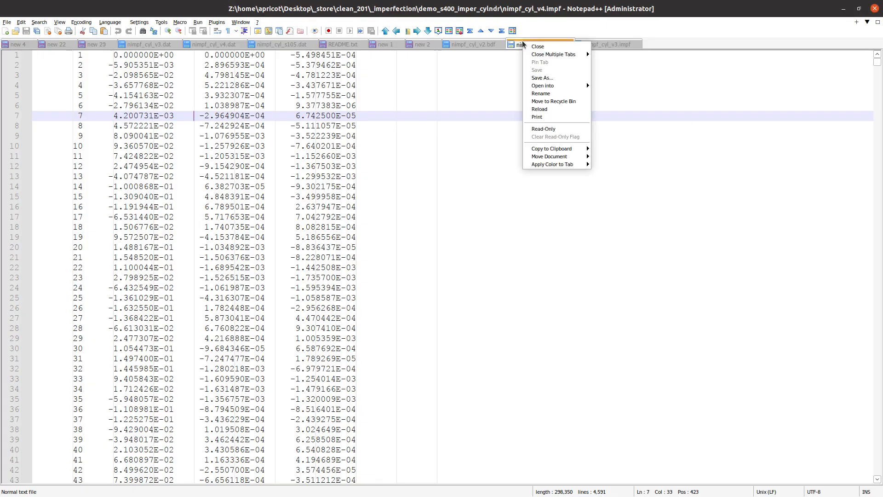
left_click(606, 40)
right_click(607, 42)
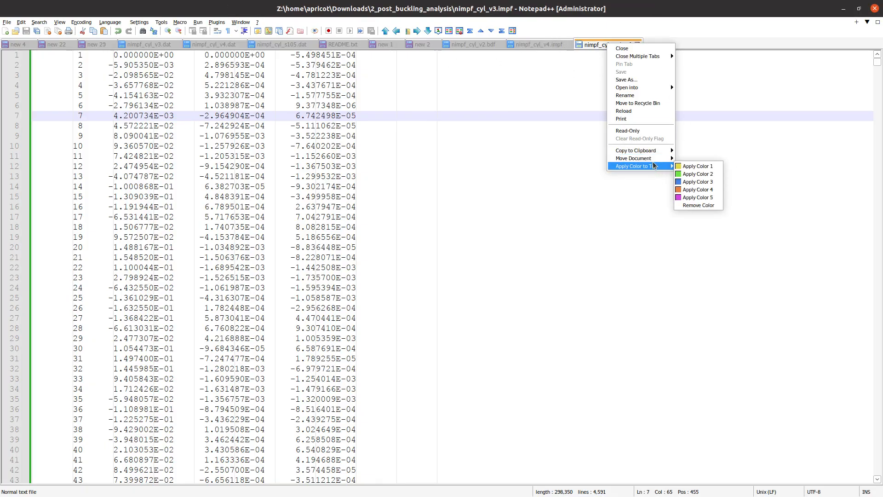
mouse_move(653, 158)
left_click(698, 178)
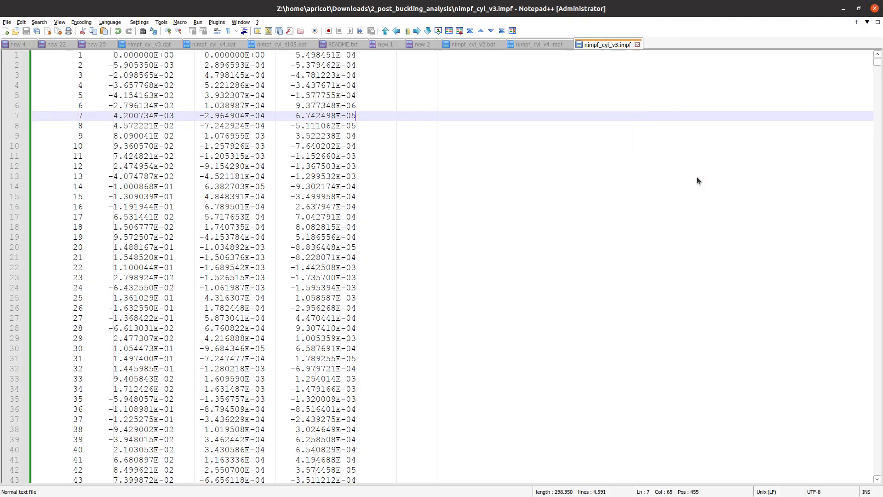
left_click(285, 146)
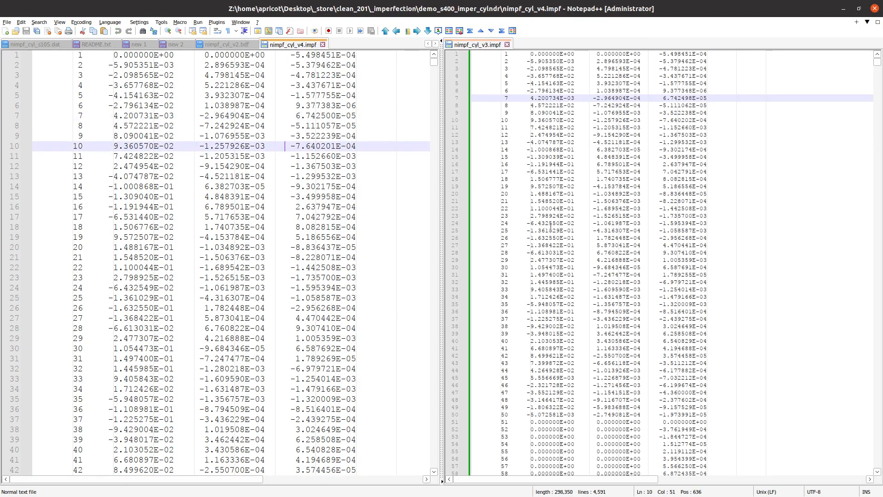
- Compare line 2's coordinate in v4 and v3 (-5.905351E-03 vs -5.905350E-03), then minimize Notepad++
scroll(551, 226, "up", 3)
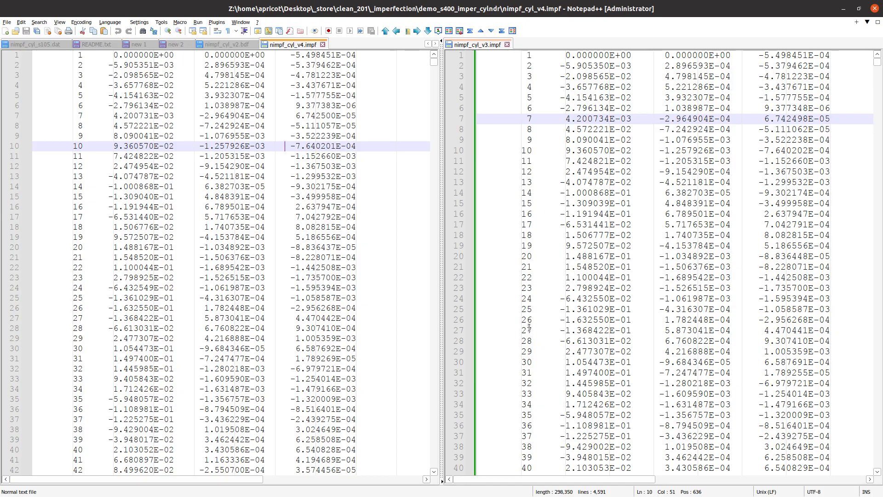
left_click(149, 63)
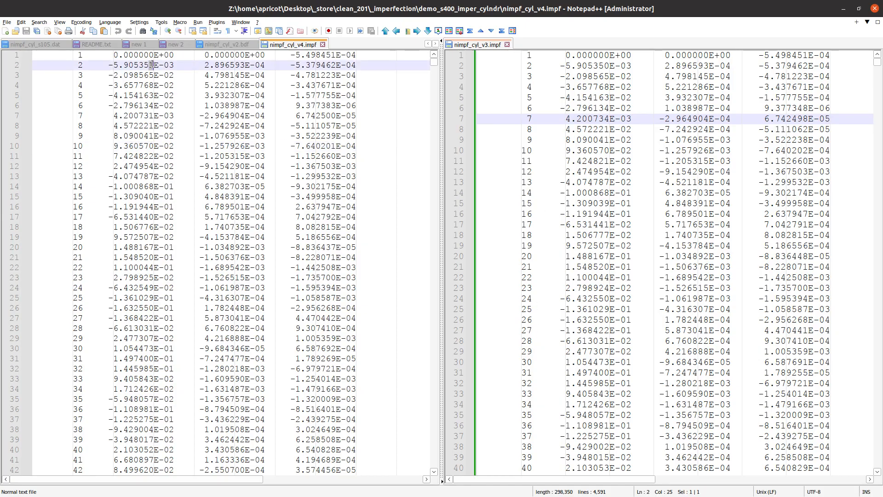
triple_click(159, 67)
left_click(156, 68)
scroll(155, 67, "up", 2, "ctrl")
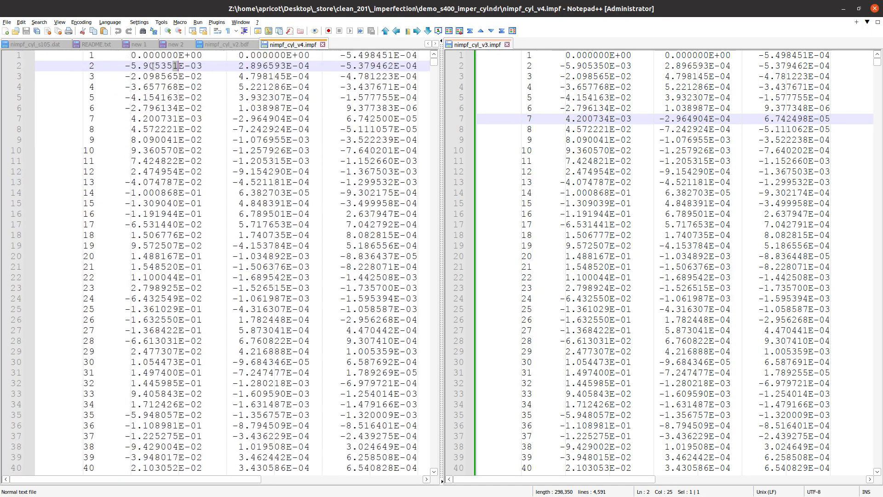
left_click(607, 65)
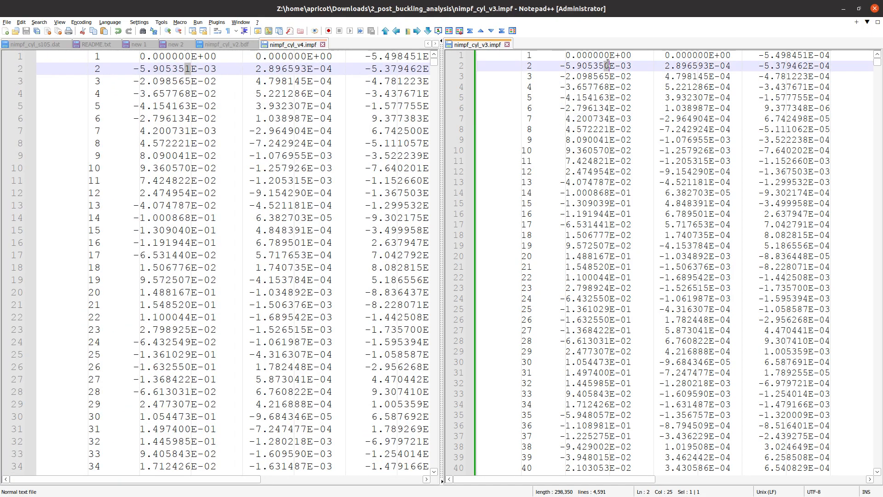
scroll(607, 65, "up", 2, "ctrl")
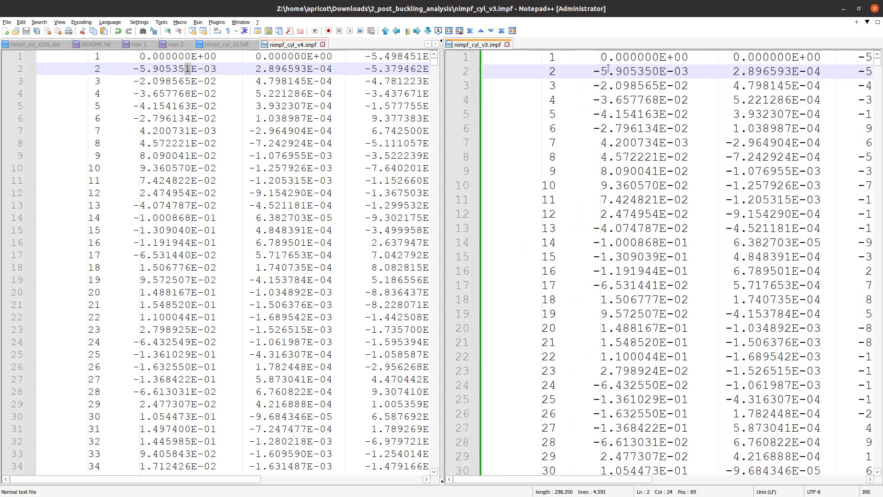
double_click(648, 72)
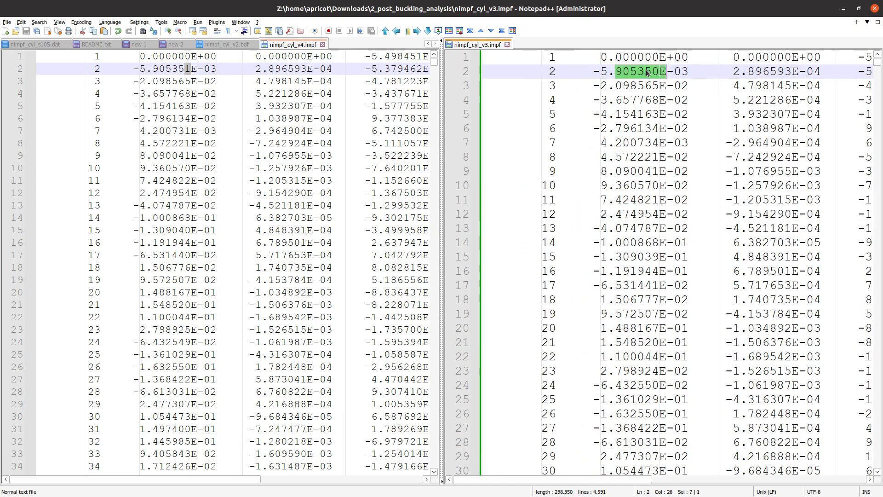
left_click(648, 71)
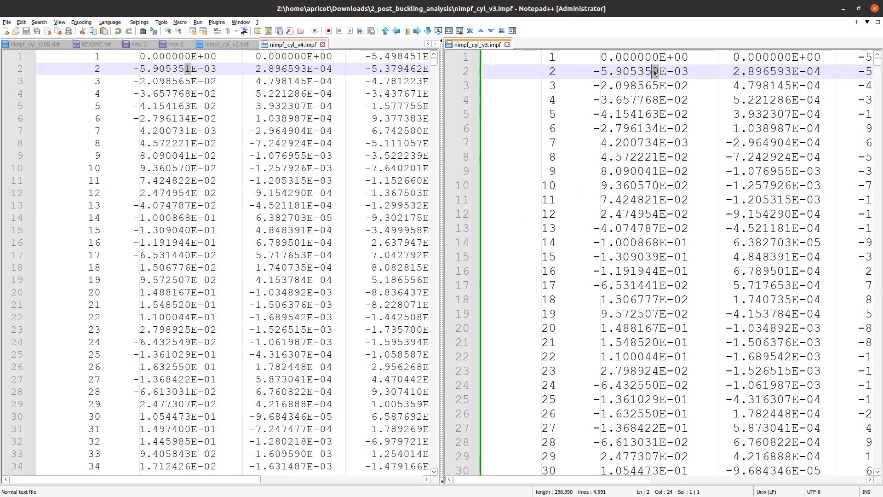
left_click(189, 68)
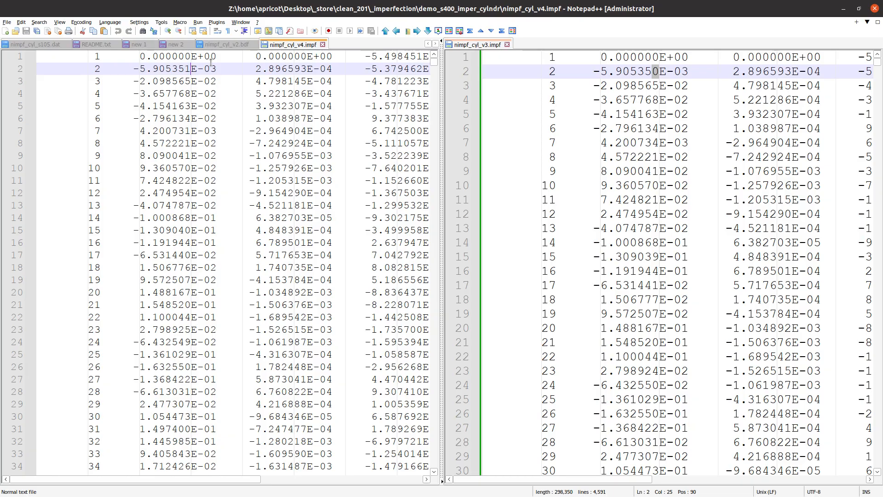
left_click(843, 9)
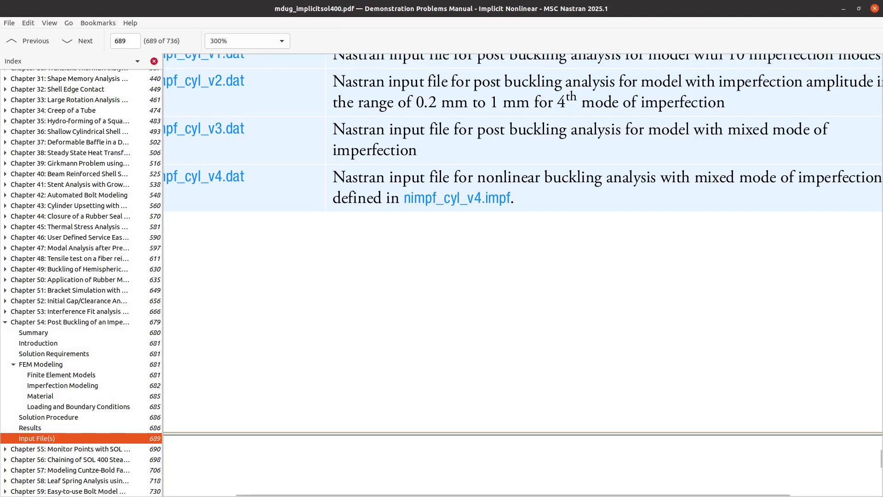
- Rename the downloaded nimpf_cyl_v3.impf to nimpf_cyl_v4.impf in Files
left_click(844, 8)
left_click(313, 131)
left_click(144, 51)
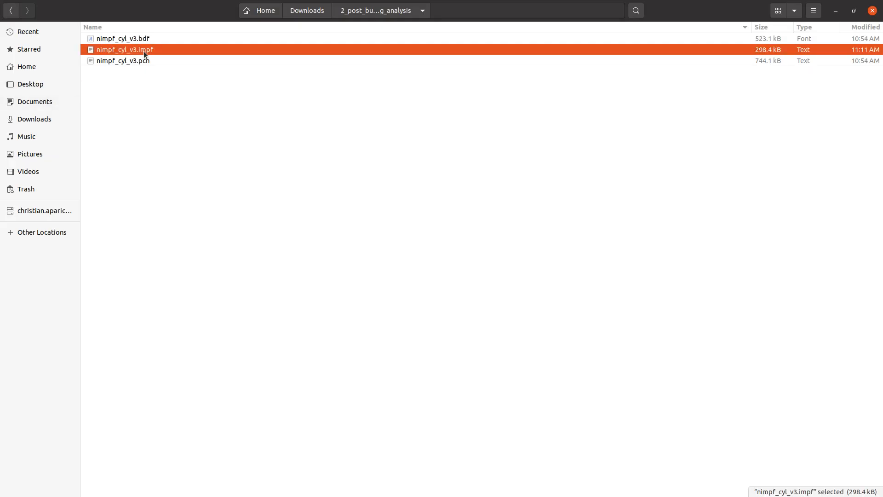
key("F2")
key("Right")
key("BackSpace")
type("4")
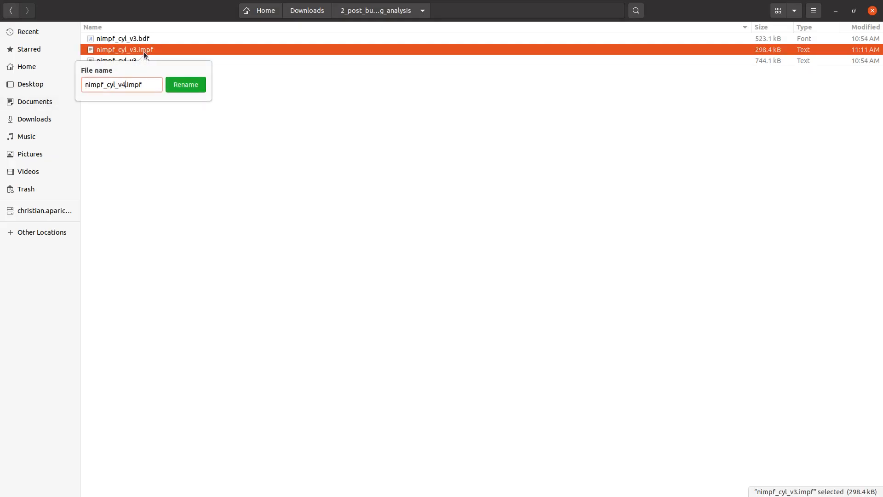
key("Return")
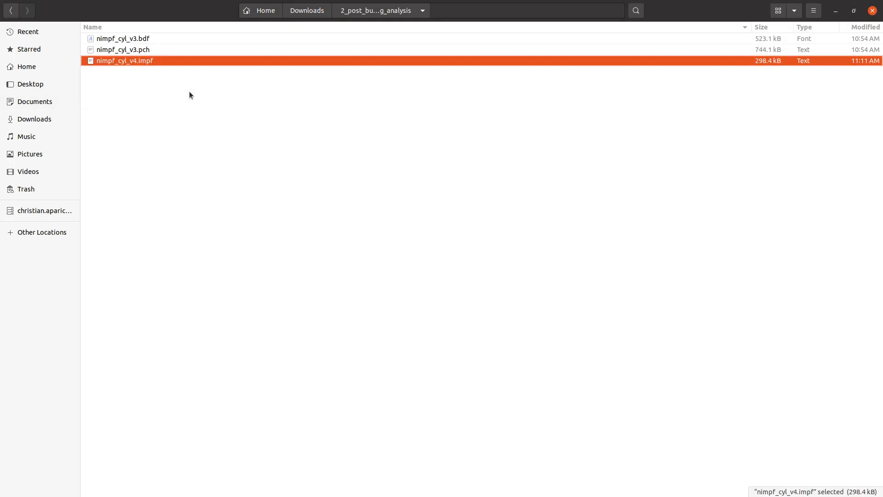
- Close the old Viewer tab and reopen the results viewer from the SOL 200 Web App home page
key("alt+Tab")
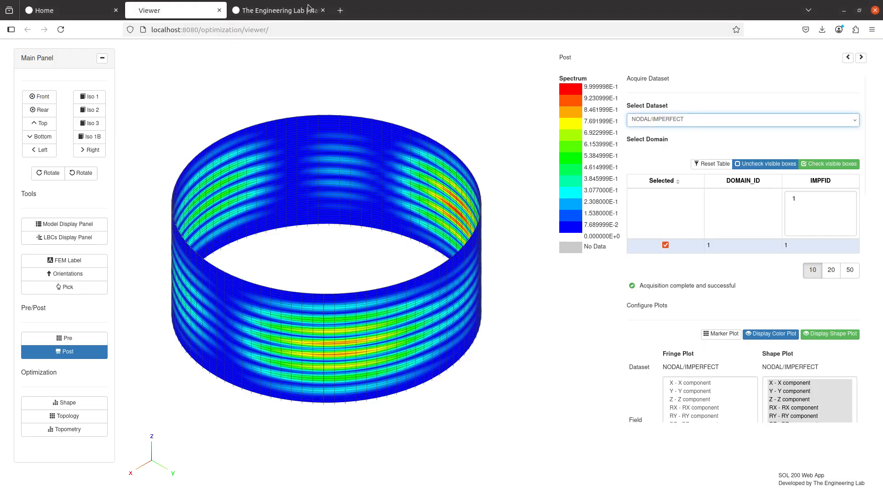
left_click(79, 15)
left_click(215, 14)
left_click(220, 10)
left_click(506, 288)
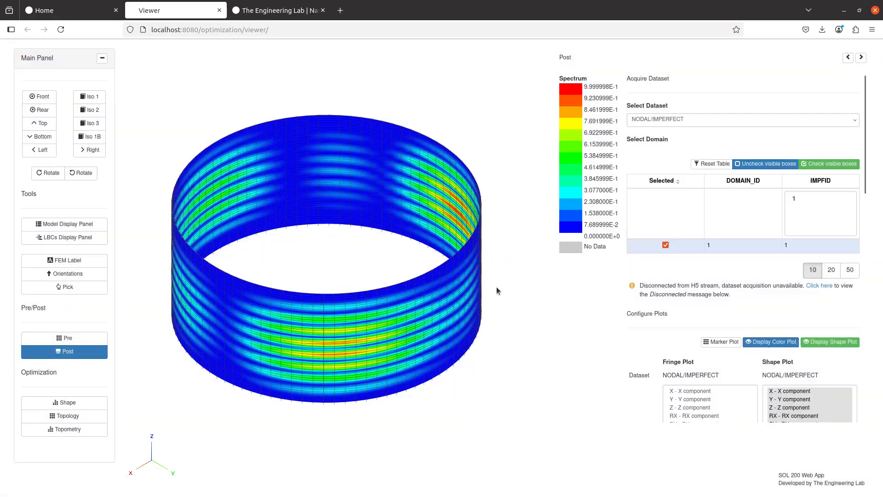
left_click(88, 11)
left_click(714, 251)
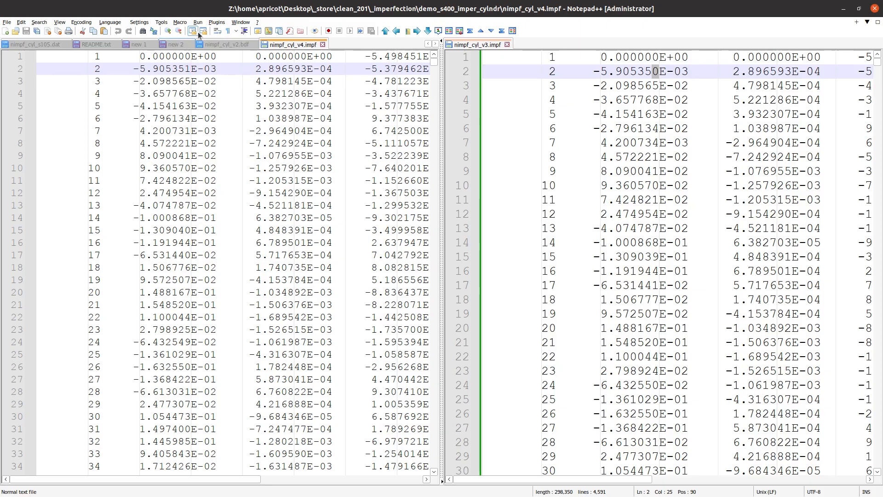
- Show README.txt alone and highlight its linear buckling and post-buckling analysis notes
left_click(94, 44)
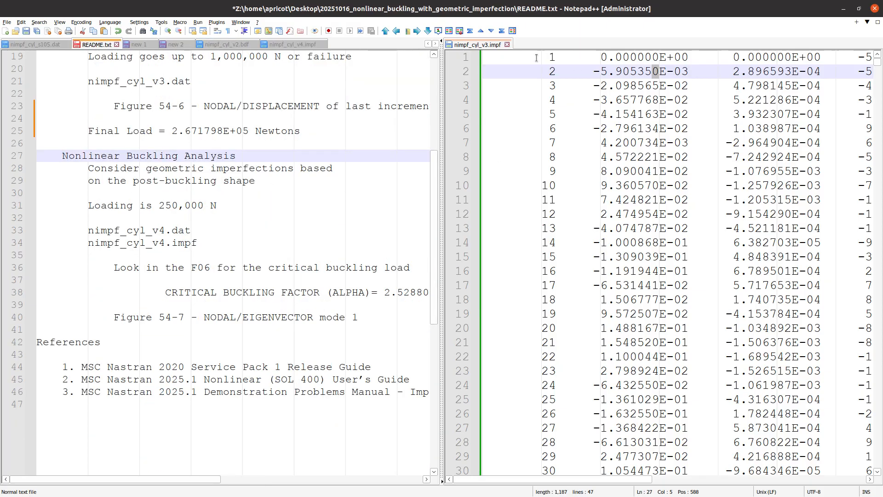
left_click(507, 44)
scroll(136, 237, "up", 6)
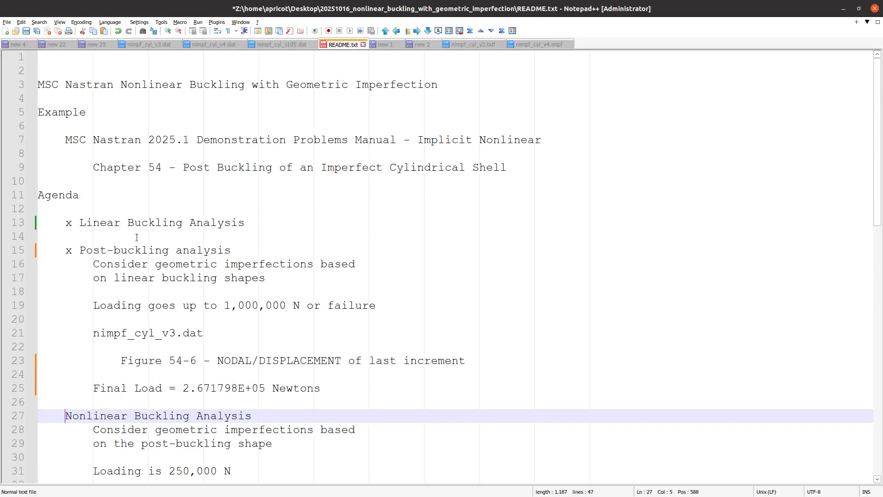
scroll(137, 237, "up", 2)
triple_click(150, 262)
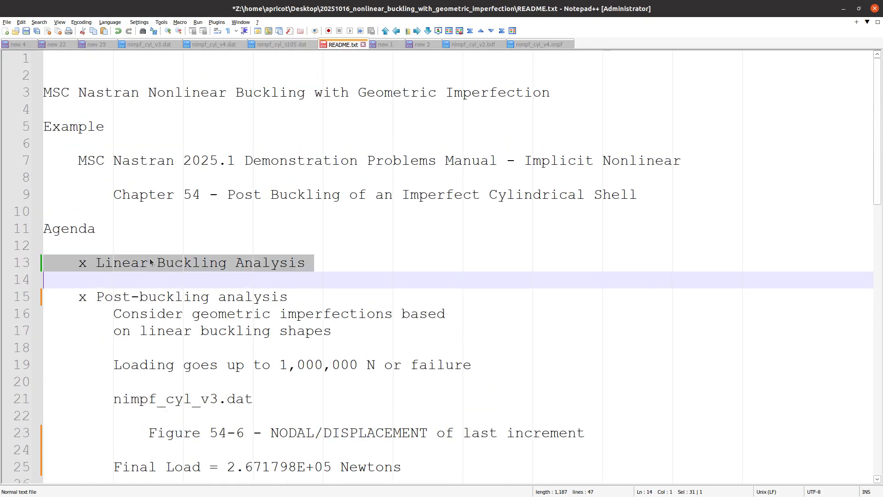
scroll(273, 345, "down", 4)
scroll(414, 386, "up", 2)
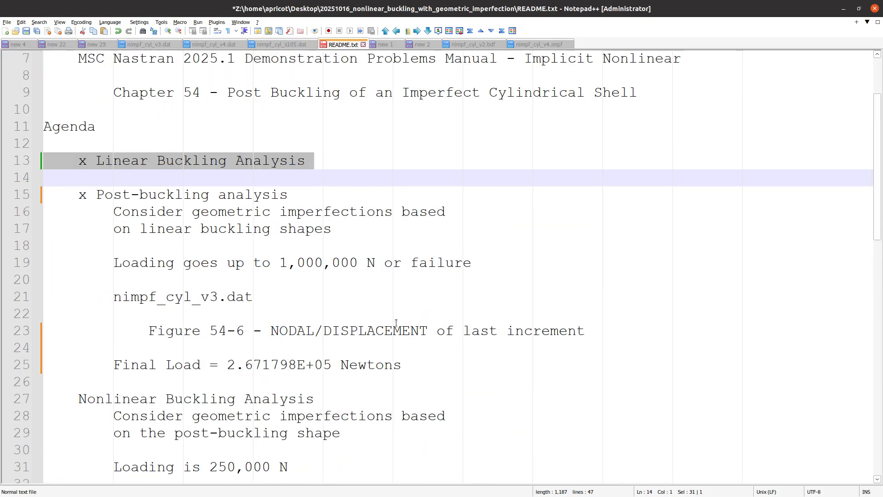
left_click_drag(414, 366, 42, 198)
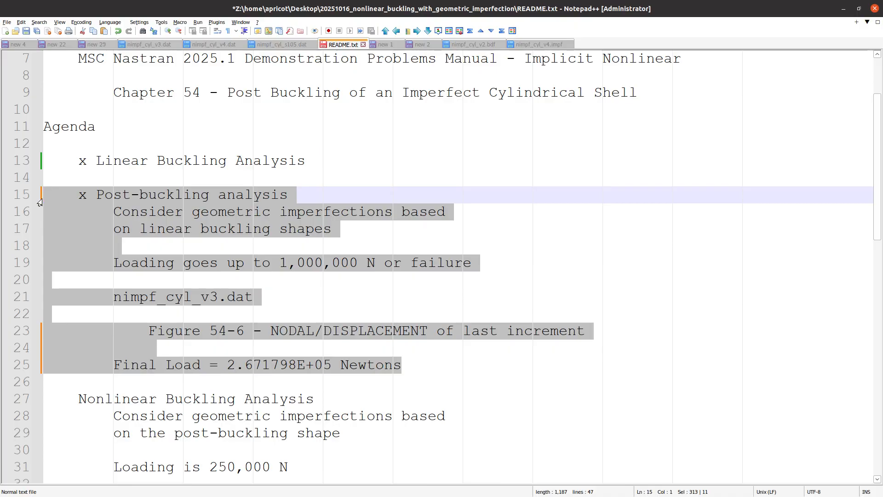
- Highlight the nonlinear buckling notes, then bring up nimpf_cyl_v4.impf
scroll(96, 293, "down", 5)
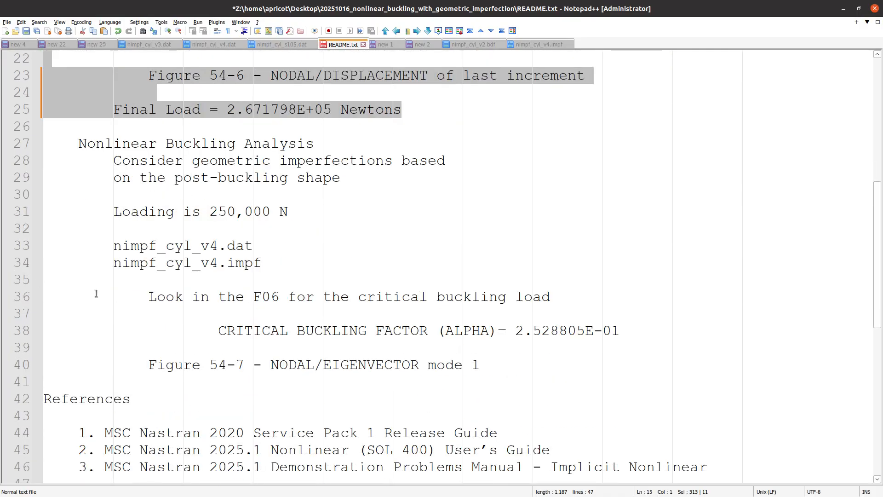
left_click_drag(497, 365, 6, 159)
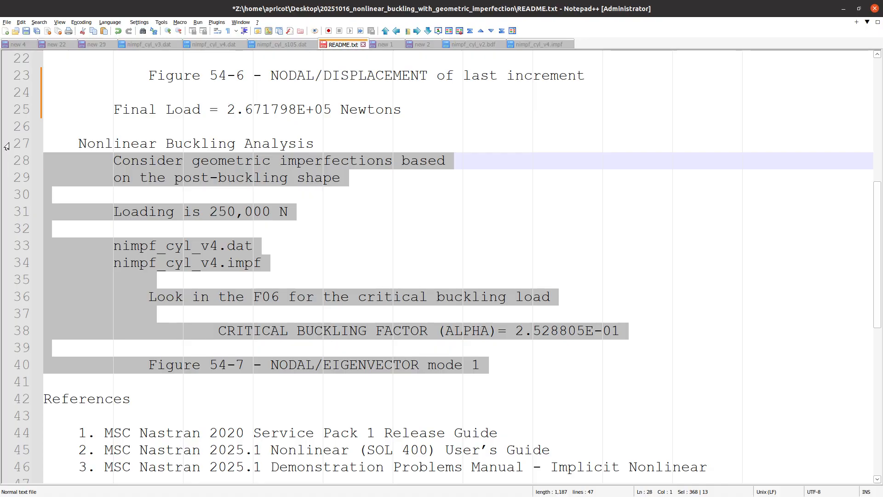
left_click(534, 45)
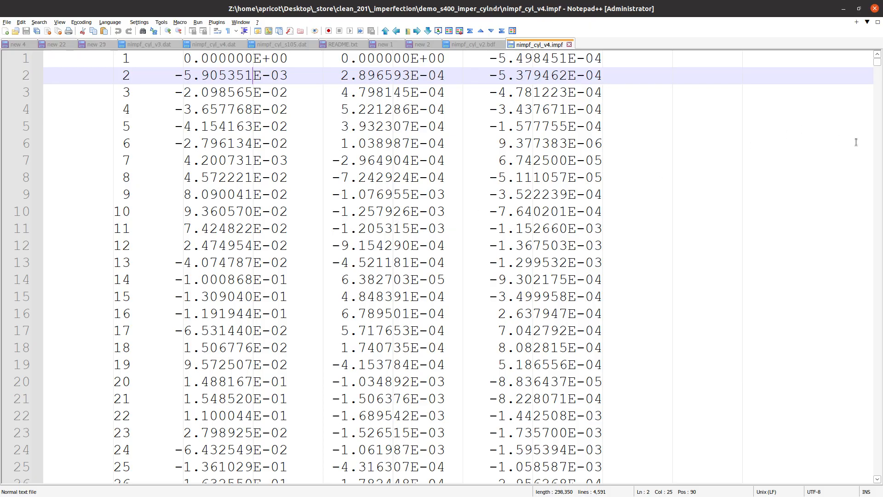
- Upload nimpf_cyl_v3.bdf and nimpf_cyl_v4.impf from Downloads/2_post_buckling_analysis using the All Files filter
key("alt+Tab")
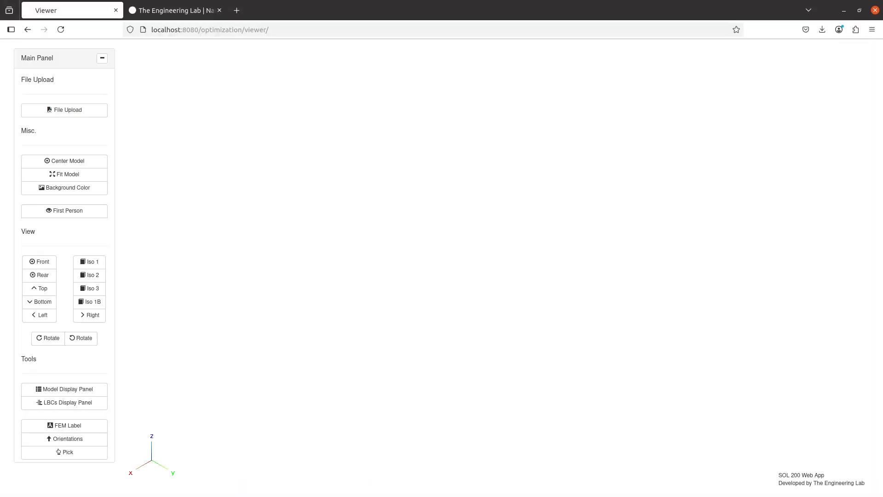
left_click(78, 109)
left_click(499, 175)
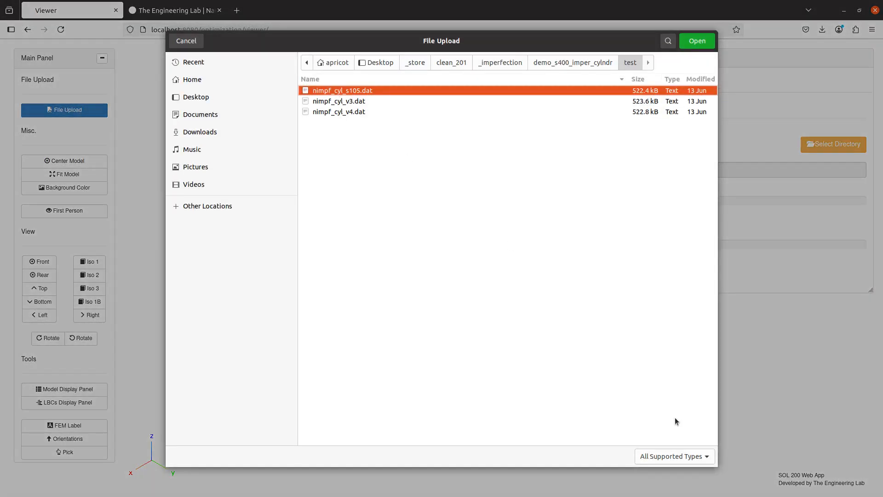
left_click(175, 133)
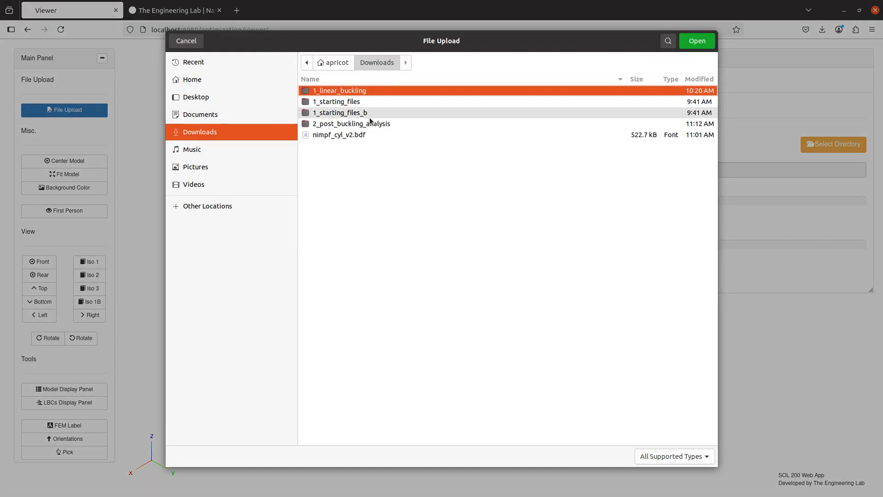
double_click(369, 122)
left_click(674, 455)
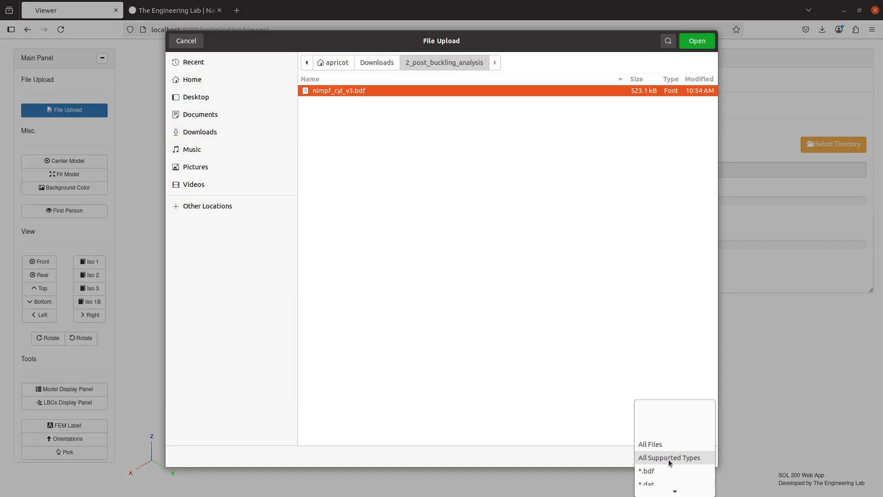
left_click(666, 444)
left_click(367, 113, "ctrl")
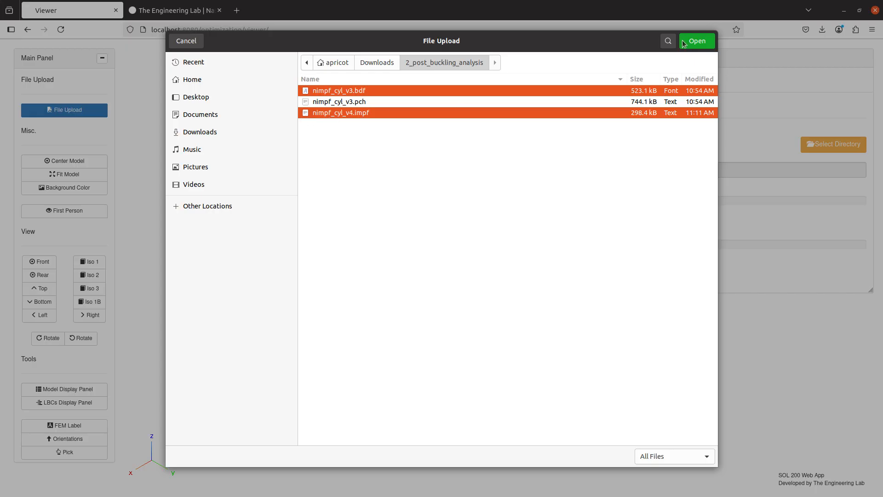
left_click(712, 45)
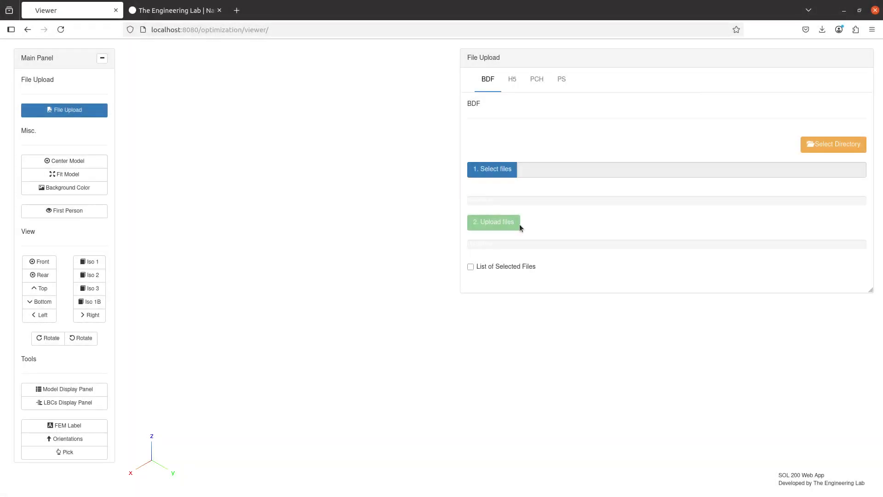
left_click(512, 224)
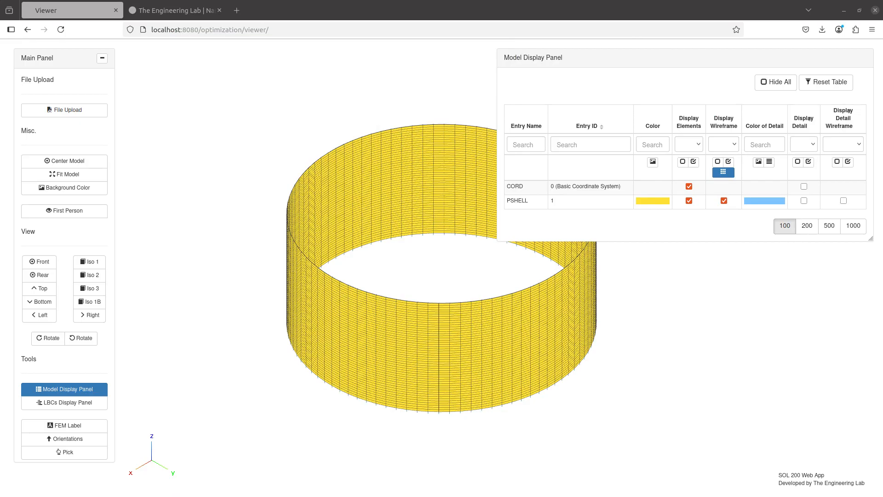
scroll(63, 354, "down", 3)
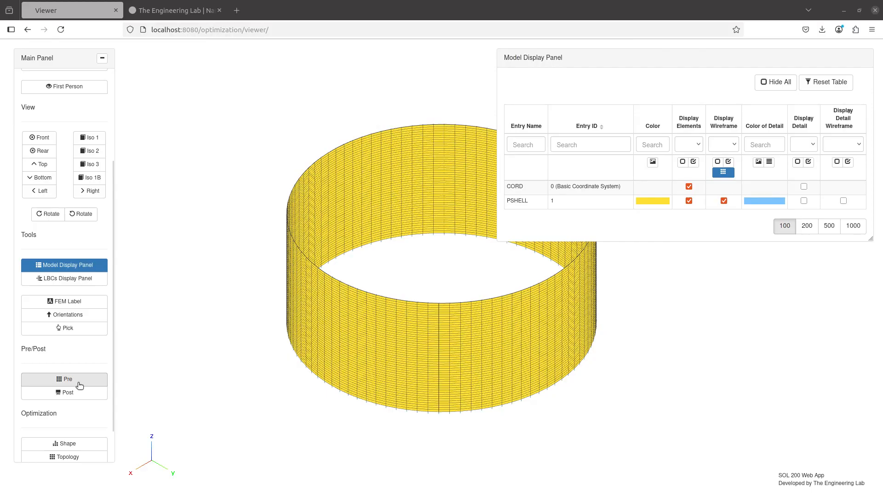
left_click(79, 385)
- Search the case control commands for 'nlbu', enable NLBUCK for STEP 1, and check the NLBUCK=ALL output
left_click(247, 90)
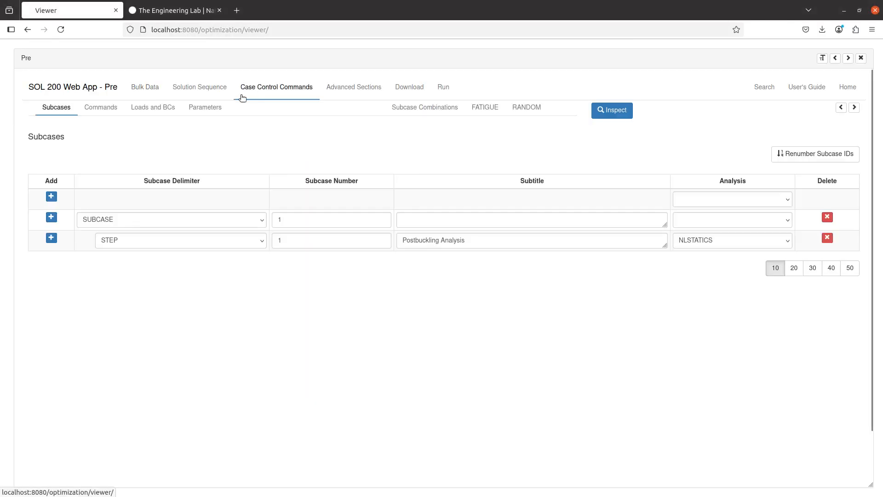
left_click(105, 108)
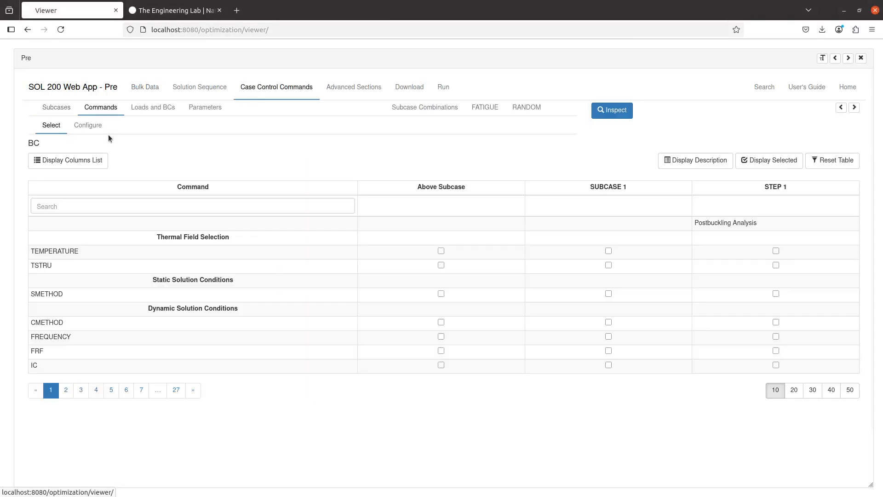
left_click(171, 203)
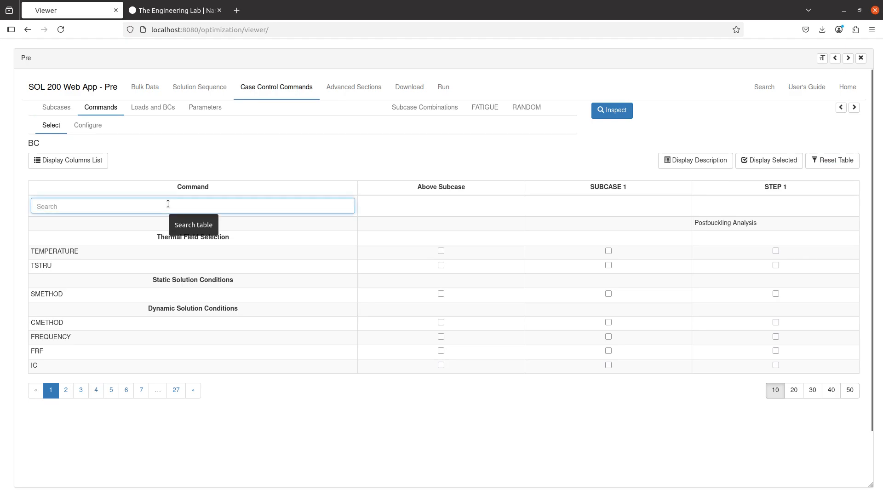
type("nlbuk")
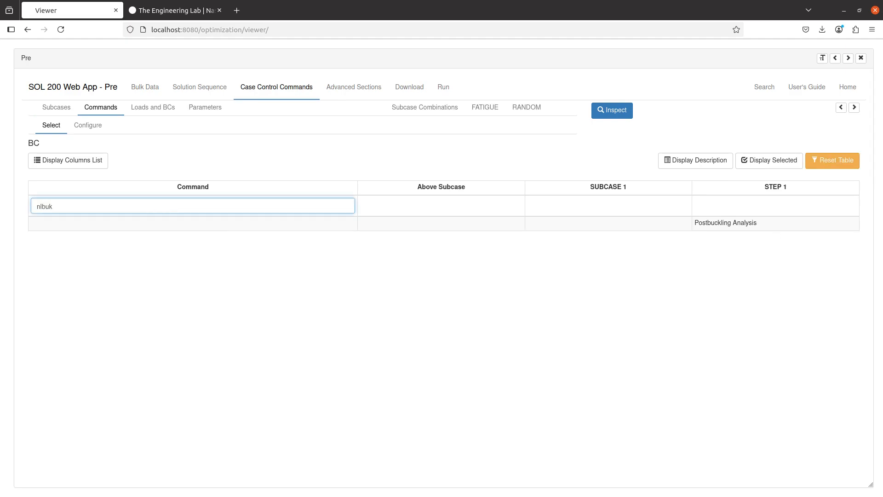
key("BackSpace")
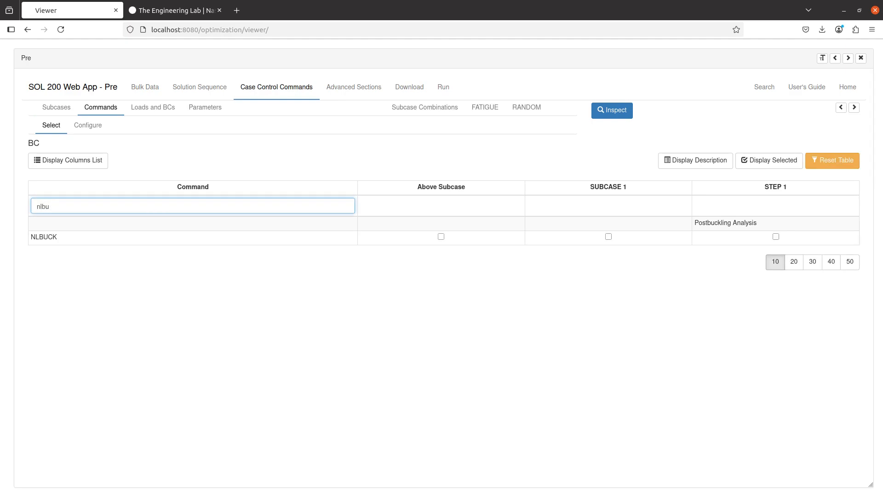
left_click(752, 239)
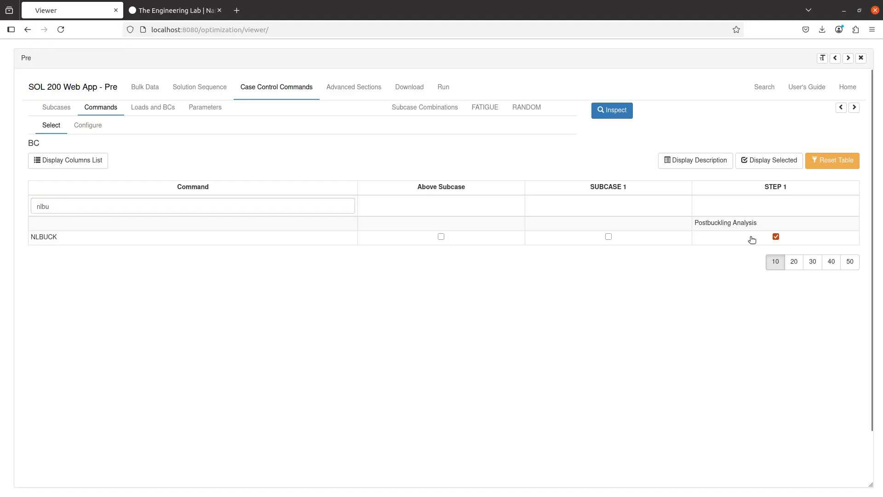
left_click(841, 108)
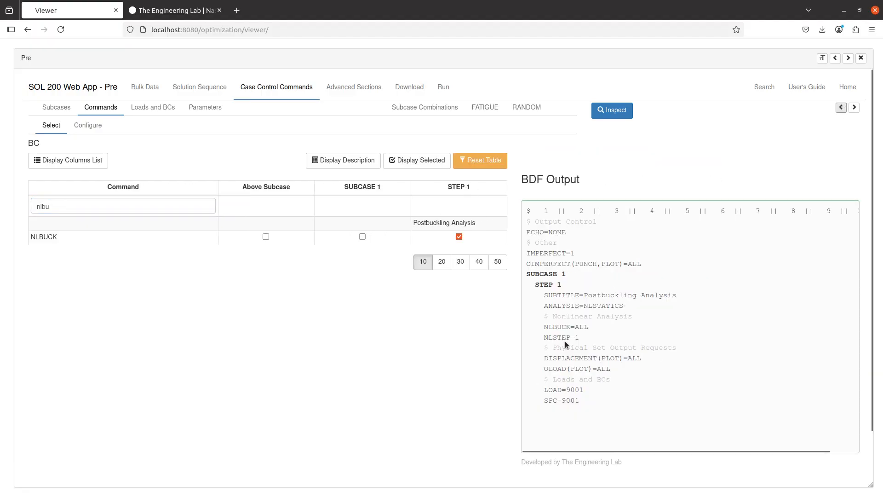
double_click(564, 328)
triple_click(580, 328)
- Change the NLBUCK option from ALL to END
left_click(88, 125)
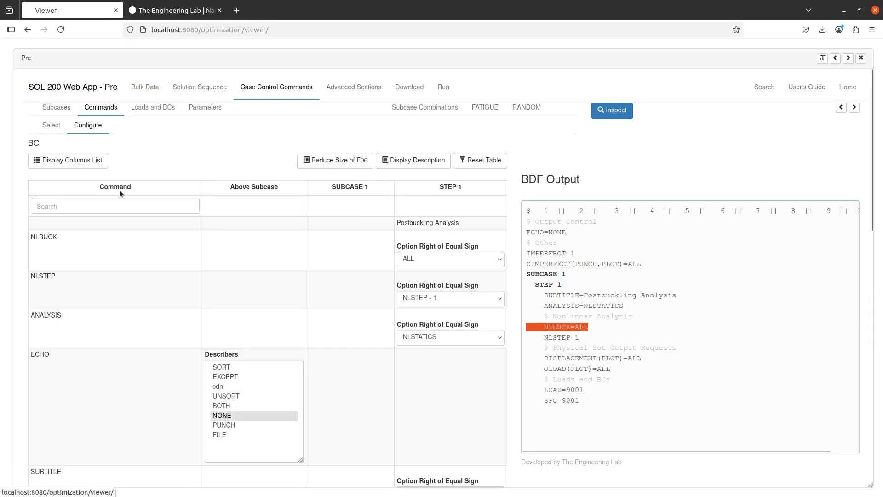
left_click(430, 261)
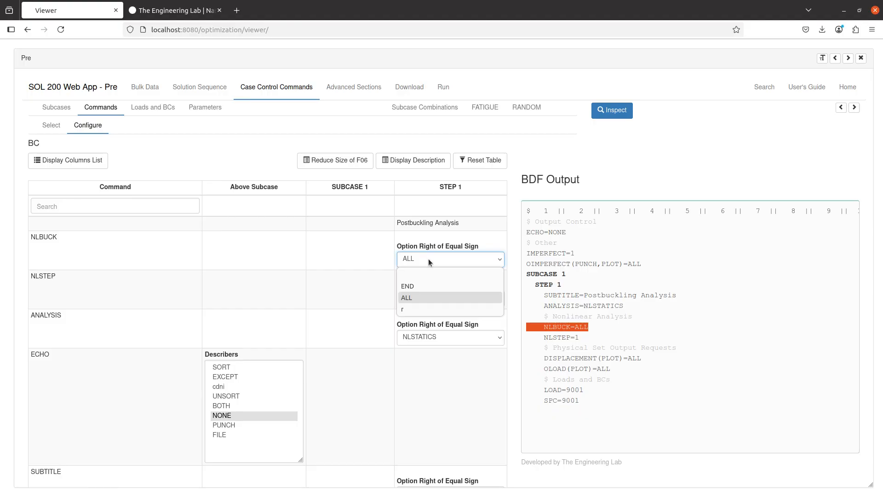
left_click(423, 285)
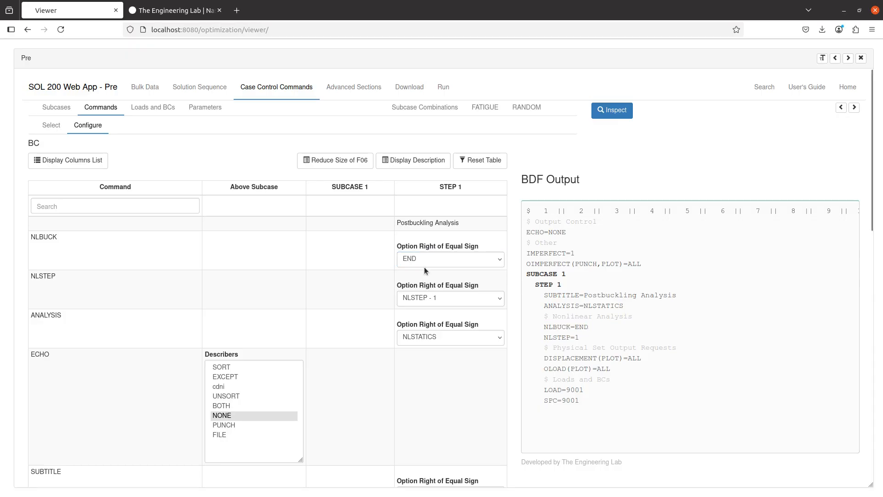
left_click(424, 260)
left_click(424, 281)
left_click(589, 327)
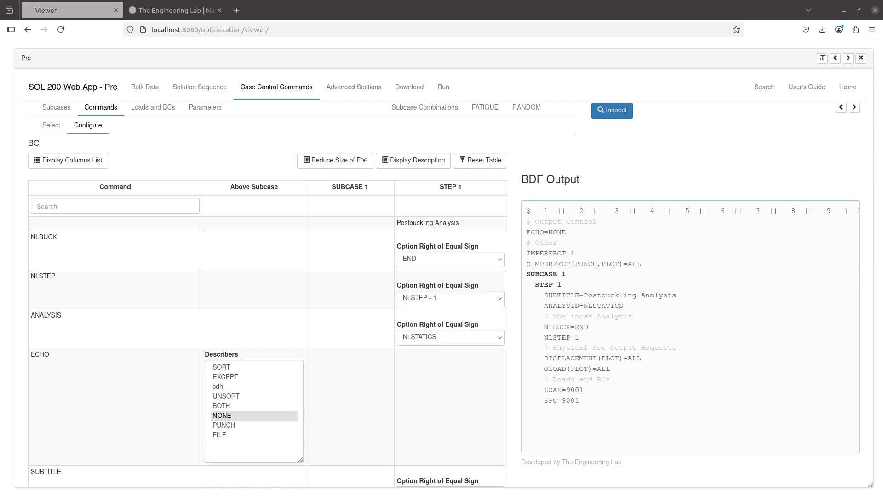
left_click(210, 159)
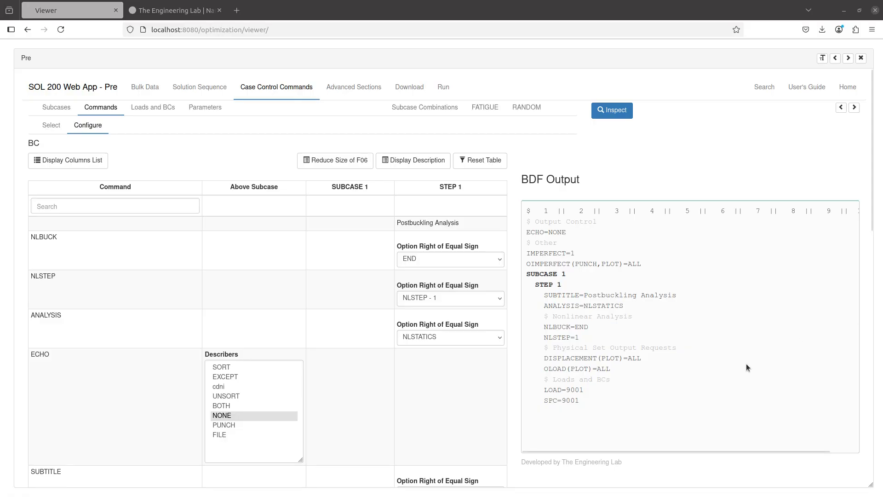
- Search bulk data for 'eig' and change the EIGRL entry's ND from 16 to 10
left_click(147, 87)
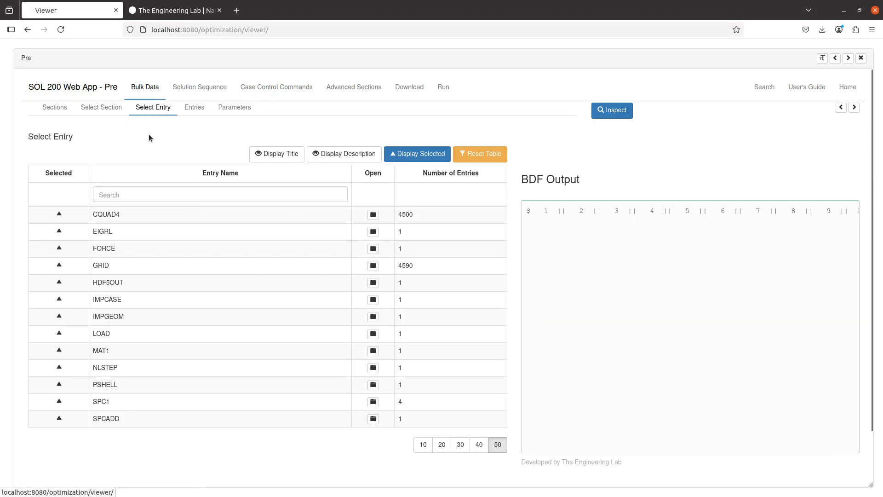
left_click(481, 154)
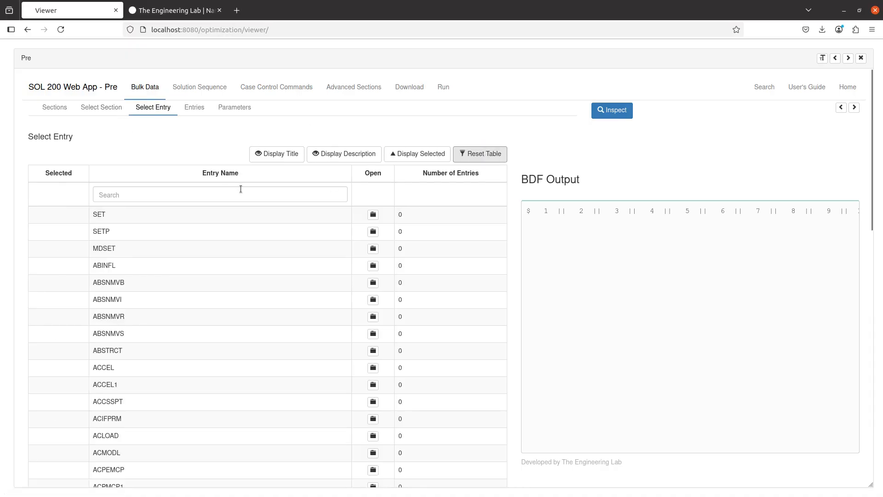
left_click(241, 190)
type("eig")
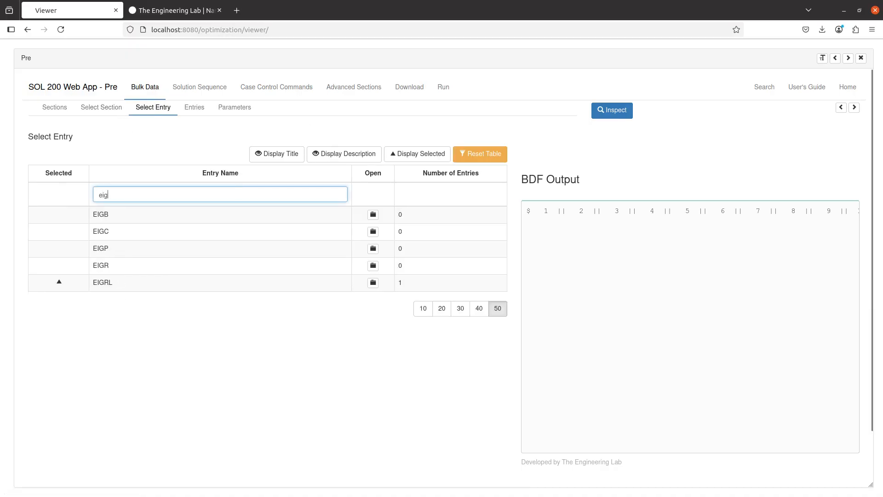
left_click(373, 282)
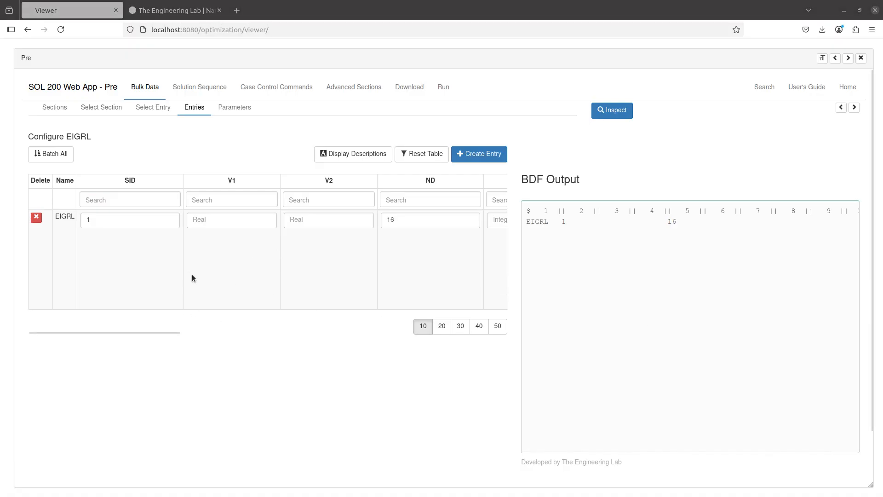
scroll(191, 275, "right", 3)
left_click_drag(336, 220, 187, 210)
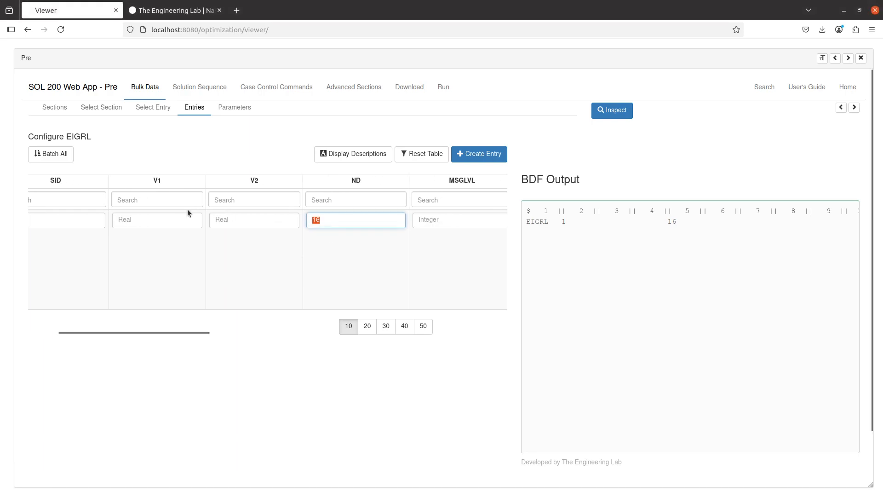
type("10")
scroll(193, 272, "left", 3)
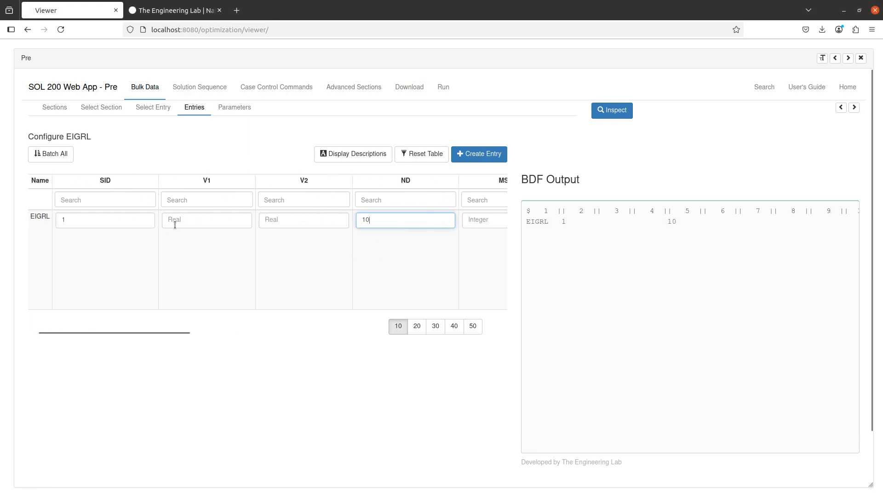
left_click(251, 88)
left_click(61, 133)
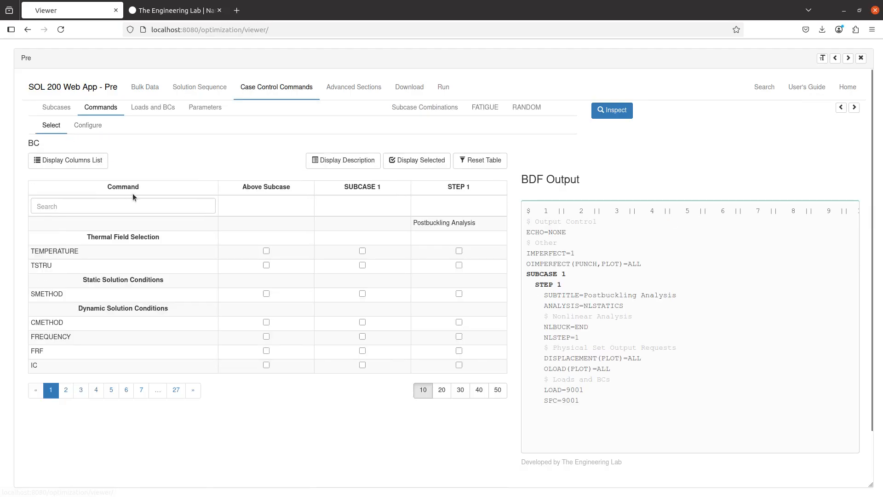
- Add METHOD to STEP 1 and point it at EIGRL 1
left_click(133, 199)
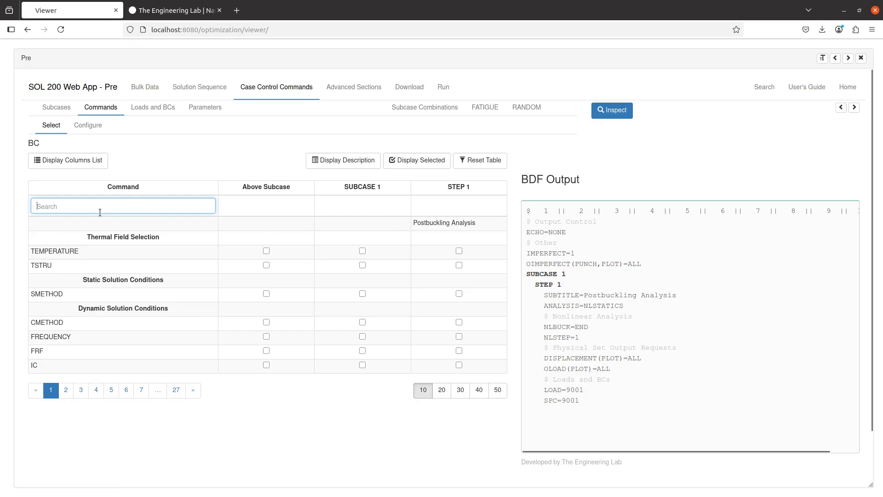
type("method")
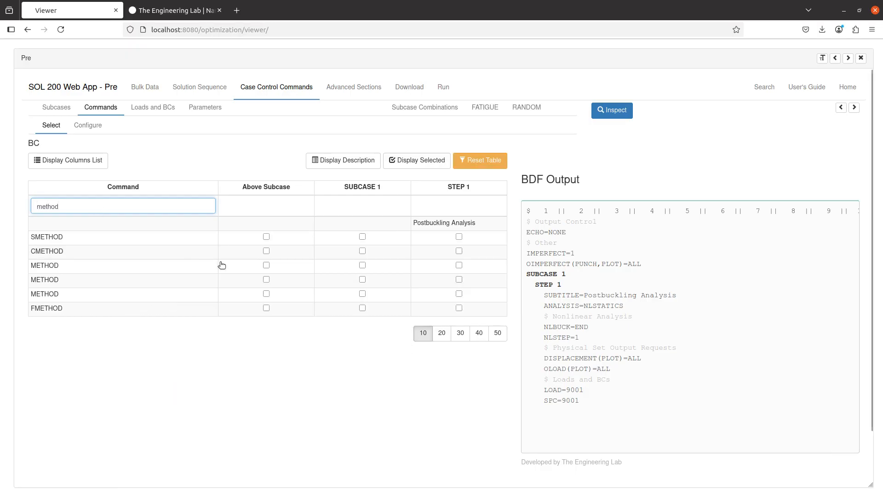
left_click(458, 264)
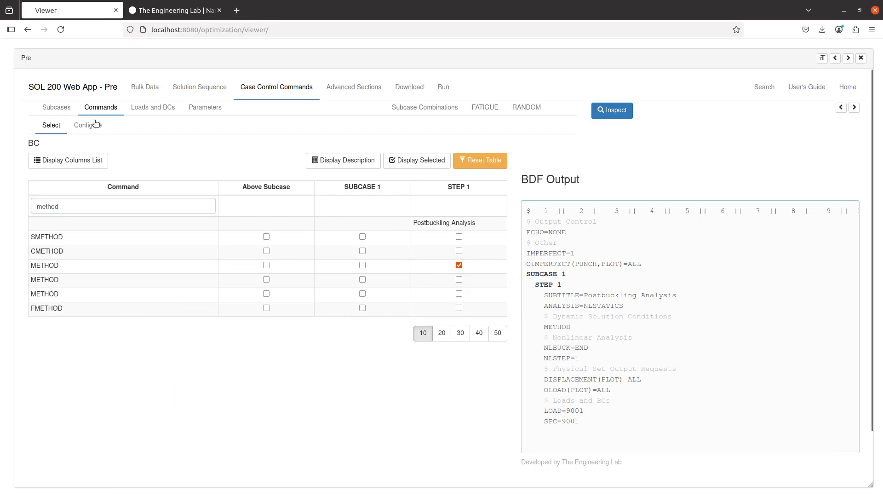
scroll(432, 298, "down", 2)
left_click(431, 291)
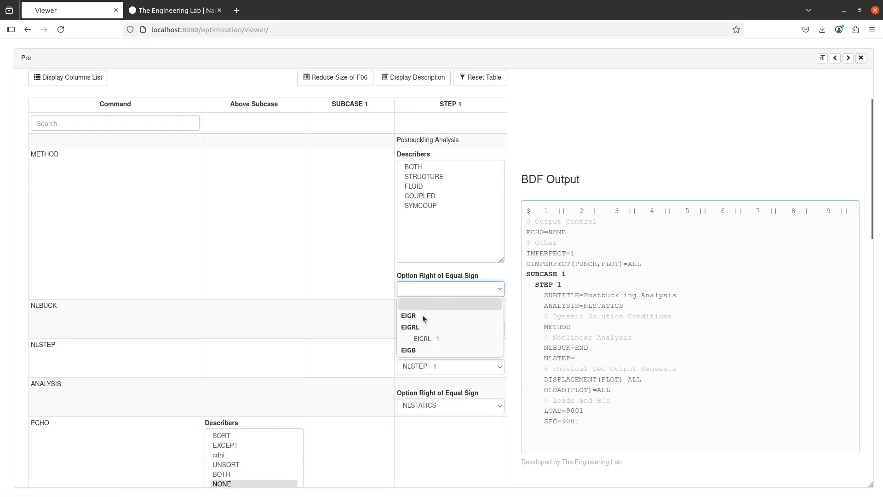
left_click(426, 338)
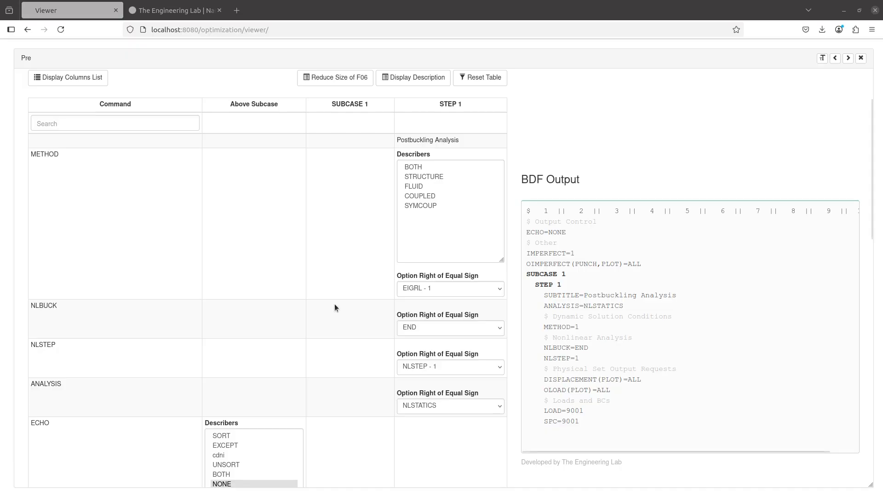
left_click(267, 295)
scroll(267, 296, "up", 3)
left_click(146, 88)
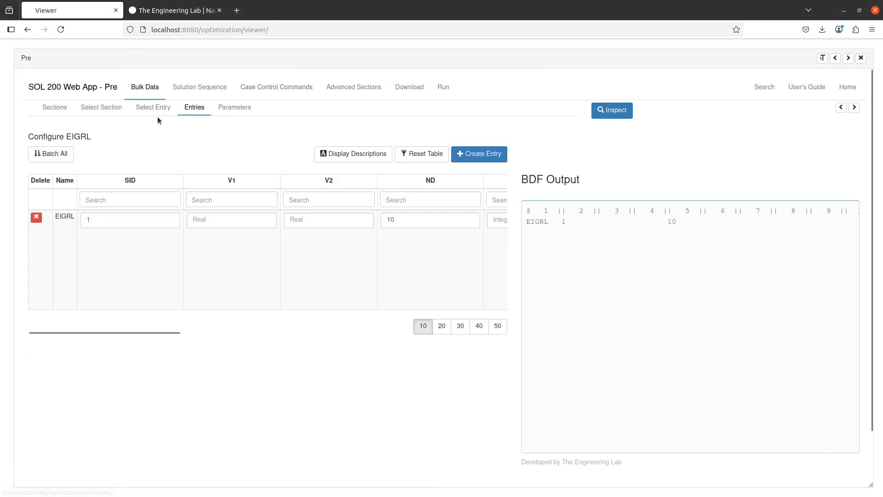
- Reset the entry list to show only the model's entries and open NLSTEP
left_click(159, 112)
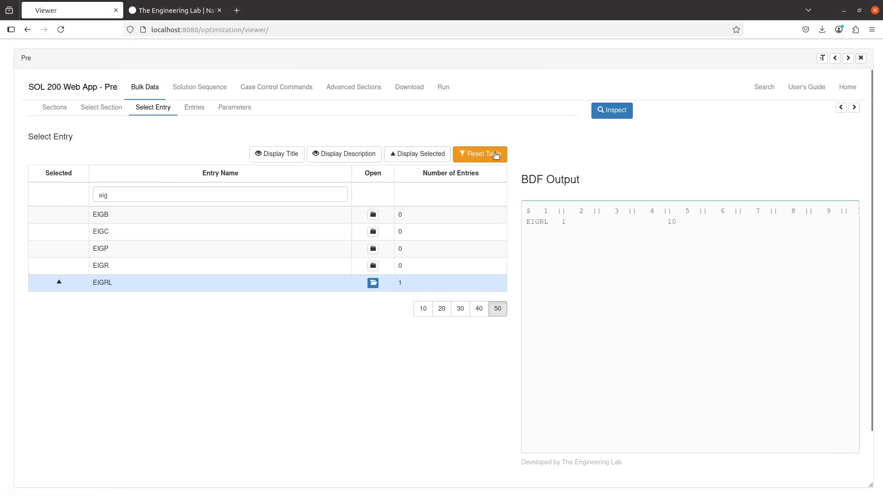
left_click(479, 154)
scroll(201, 298, "down", 3)
scroll(384, 156, "up", 3)
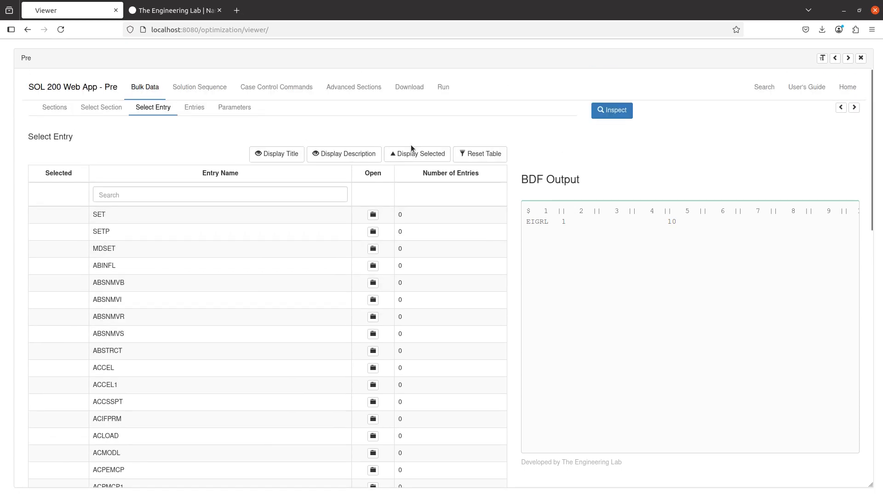
left_click(414, 154)
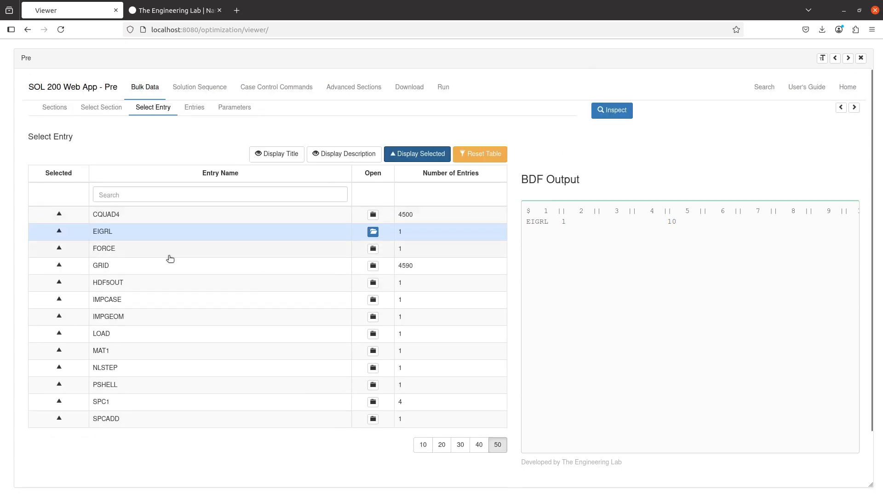
left_click(183, 368)
scroll(451, 249, "right", 2)
scroll(449, 249, "right", 2)
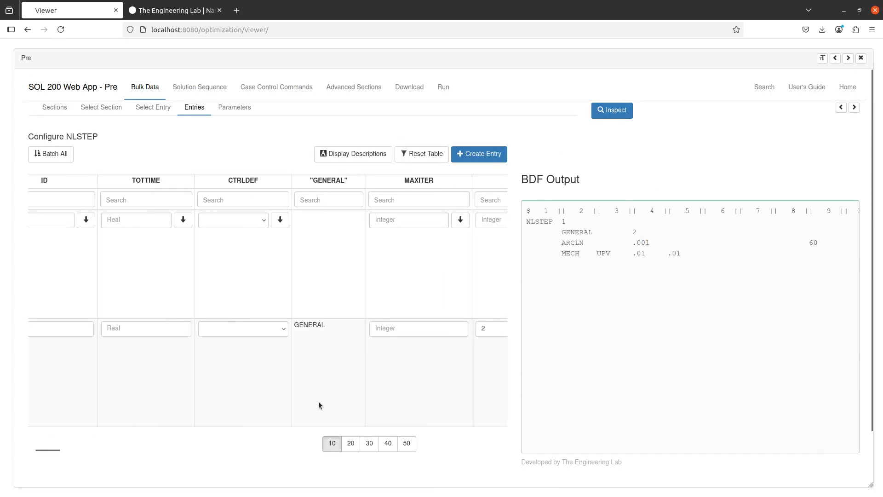
left_click_drag(59, 448, 208, 449)
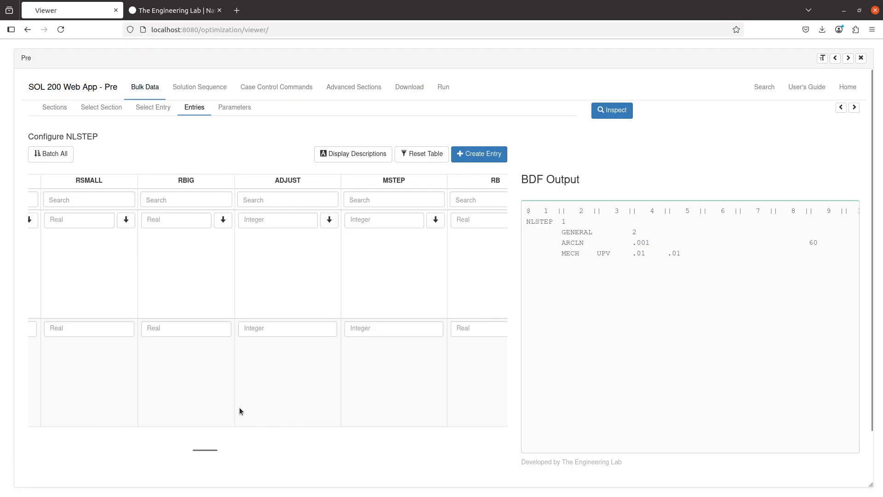
- Clear the ARCLN values DTINITFA .001 and NSMAXA 60 from NLSTEP
key("ctrl+f")
type("ARCLN")
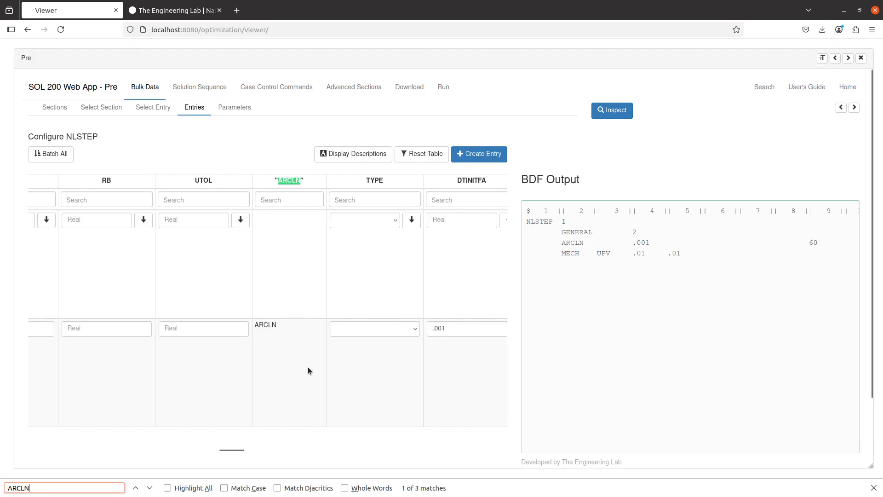
scroll(309, 365, "right", 3)
triple_click(269, 330)
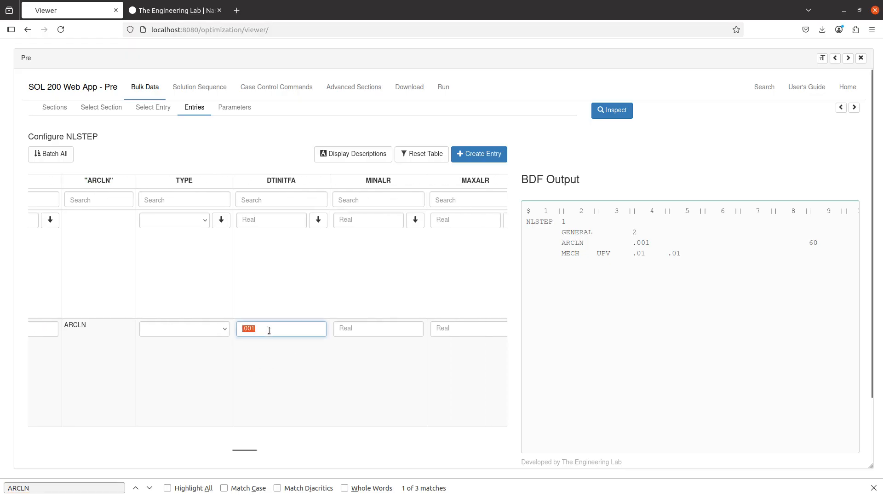
key("BackSpace")
scroll(283, 336, "right", 5)
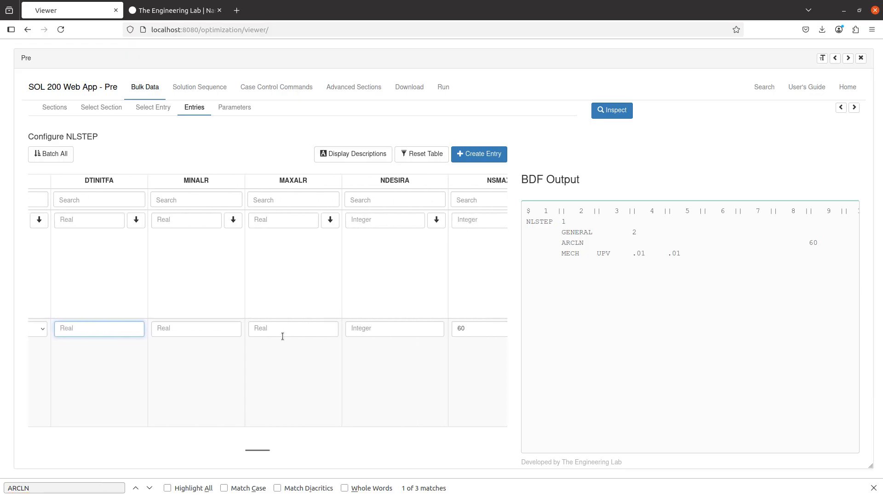
triple_click(386, 328)
key("BackSpace")
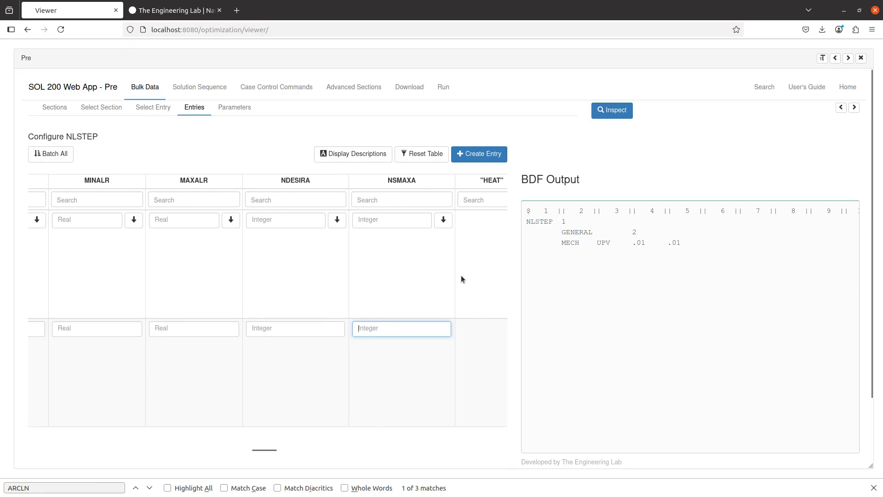
key("alt+Tab")
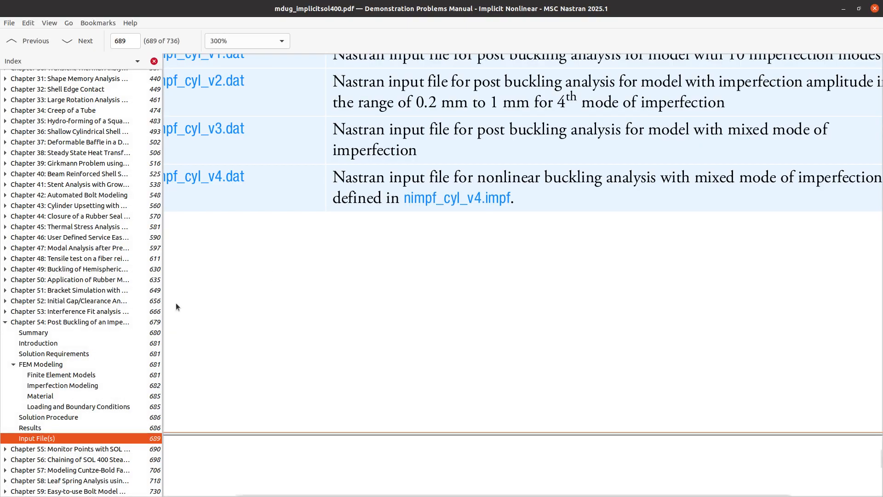
- Highlight '50 equal increments' in the manual's buckling-load text, then minimize the PDF viewer
scroll(375, 325, "up", 3)
scroll(374, 325, "up", 6)
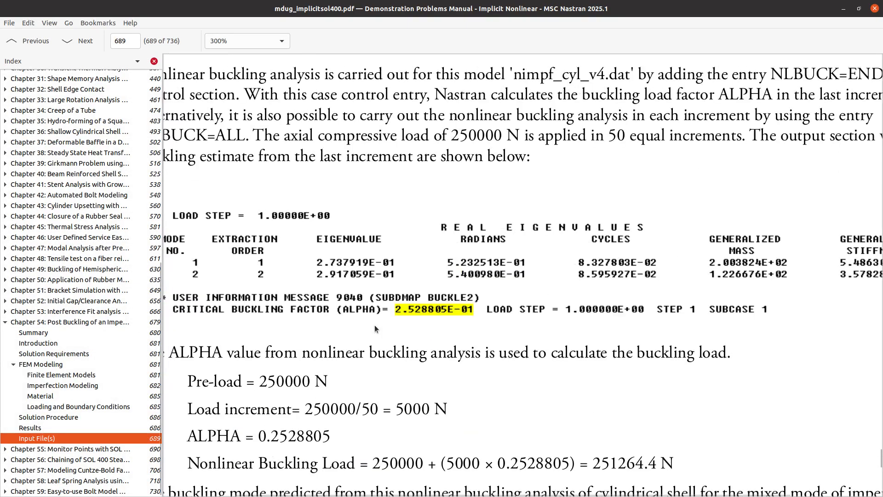
key("ctrl+minus")
left_click_drag(573, 193, 662, 193)
key("ctrl+plus")
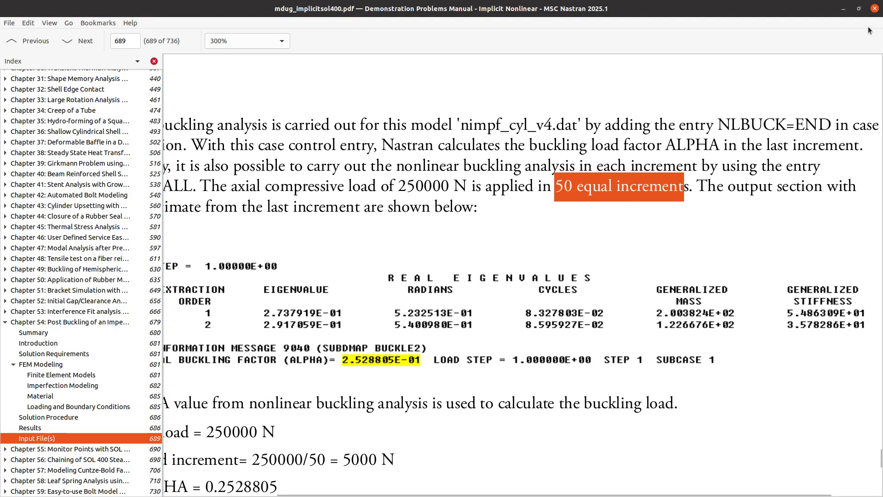
left_click(842, 9)
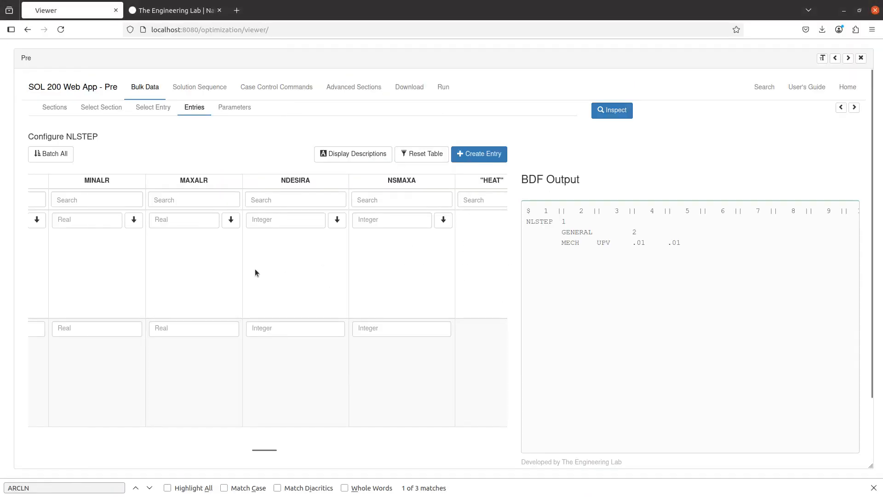
- Find the FIXED option and enter 50 as the NLSTEP NINC increment count
type("FIXED")
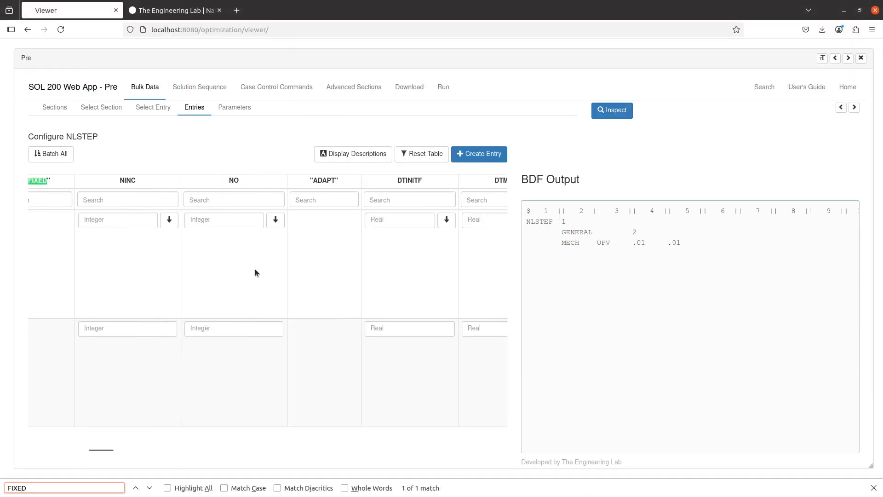
scroll(82, 280, "left", 2)
left_click(202, 332)
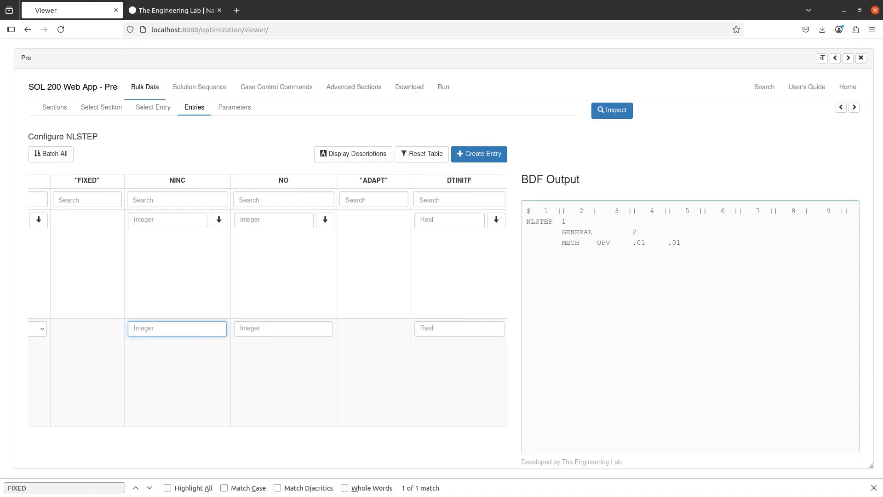
type("50")
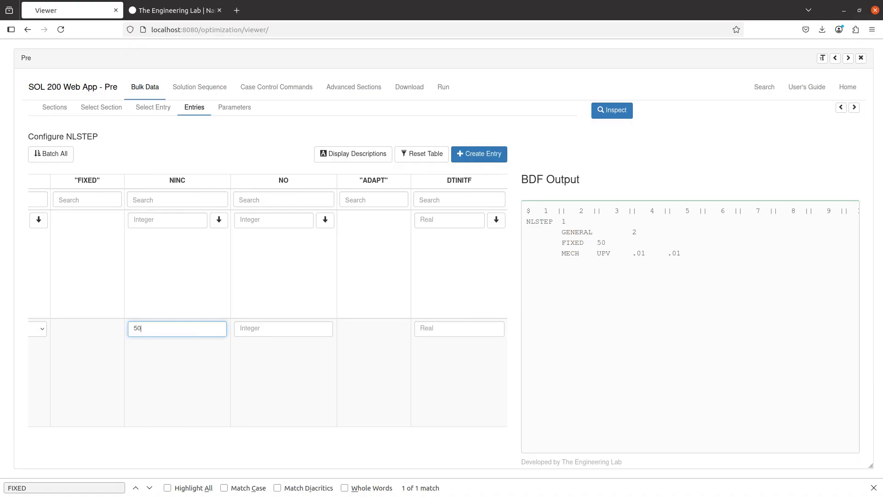
- Check that the BDF output's GENERAL and MECH lines now include FIXED 50
left_click(566, 233)
left_click(569, 253)
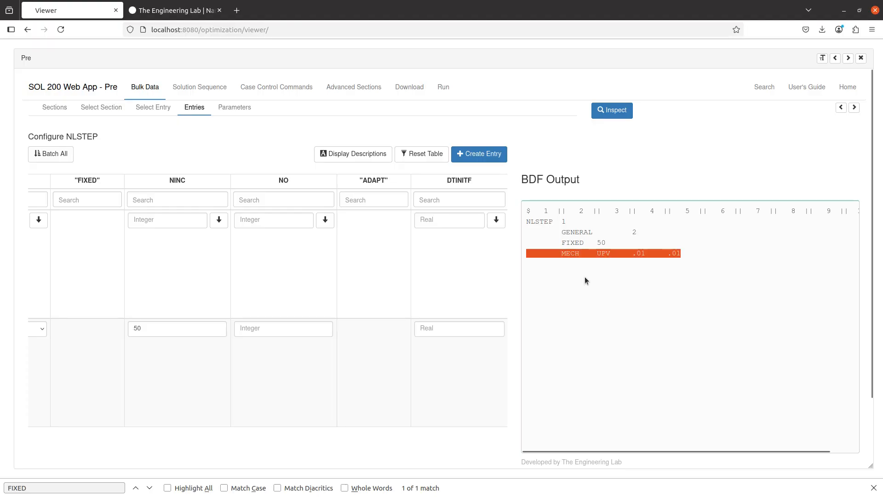
left_click(624, 246)
left_click_drag(632, 232, 667, 254)
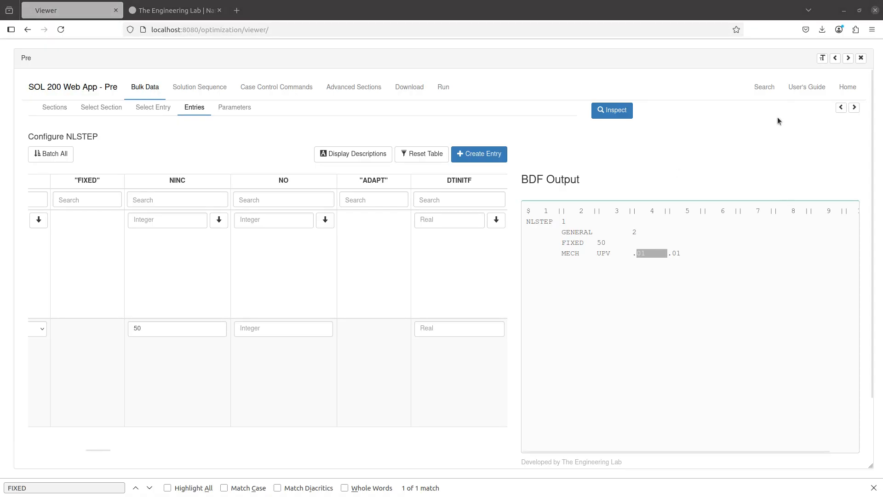
key("alt+Tab")
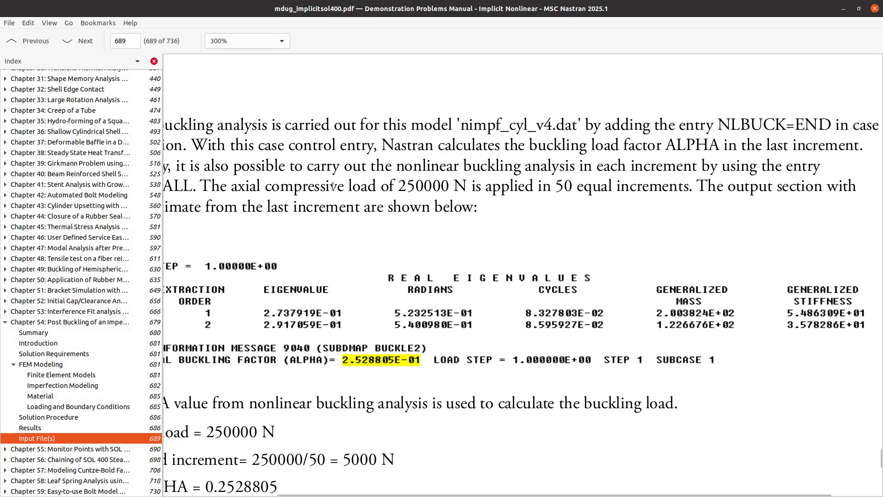
- Highlight the manual's 250000 N axial load, then return to the web app's Select Entry list
left_click_drag(402, 185, 464, 184)
key("alt+Tab")
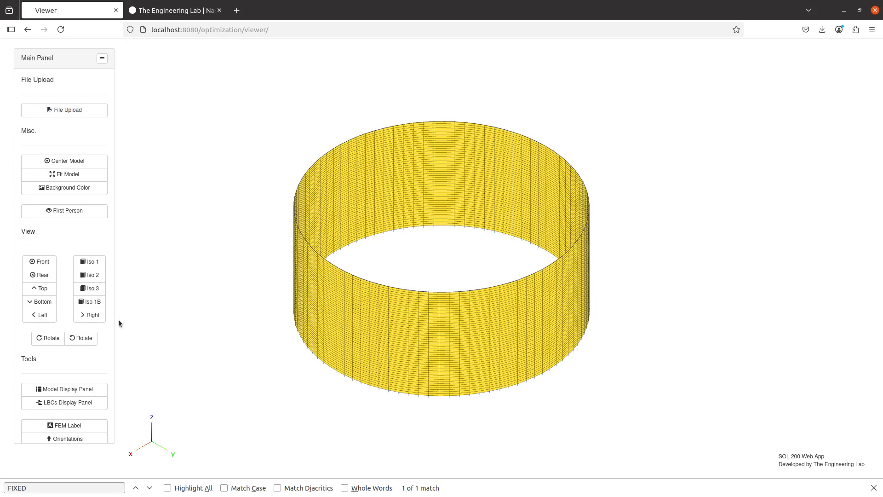
scroll(81, 408, "down", 3)
left_click(79, 350)
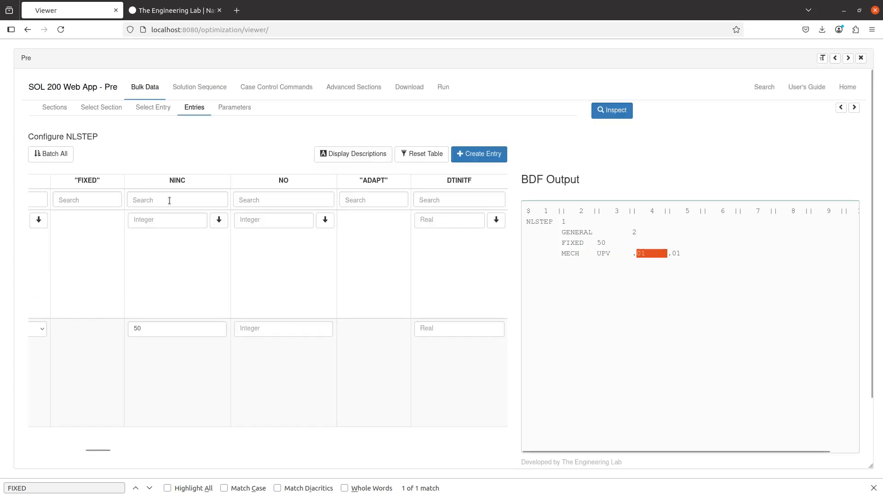
left_click(159, 108)
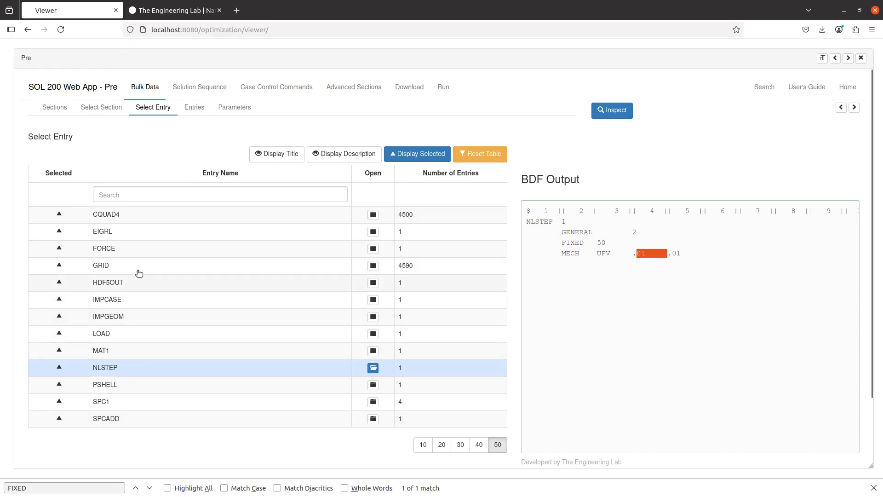
- Open the FORCE entries and go to page 9, rows 81–90
left_click(142, 251)
scroll(209, 244, "down", 3)
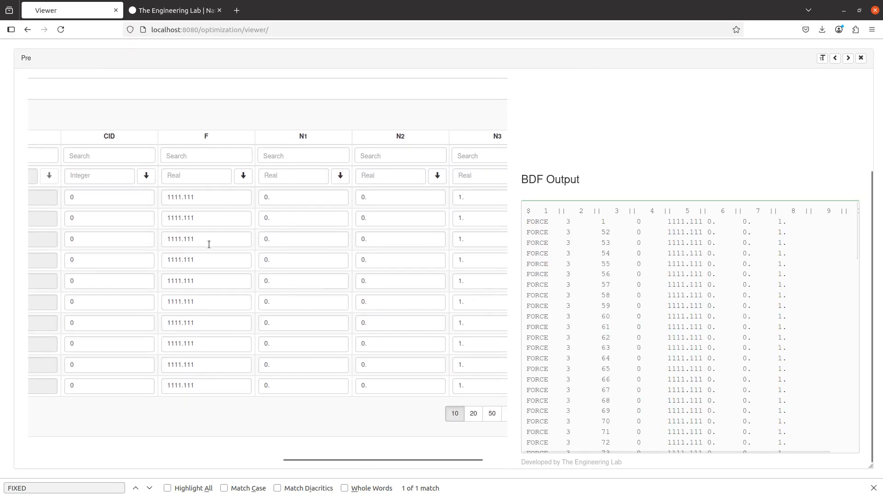
scroll(208, 244, "left", 5)
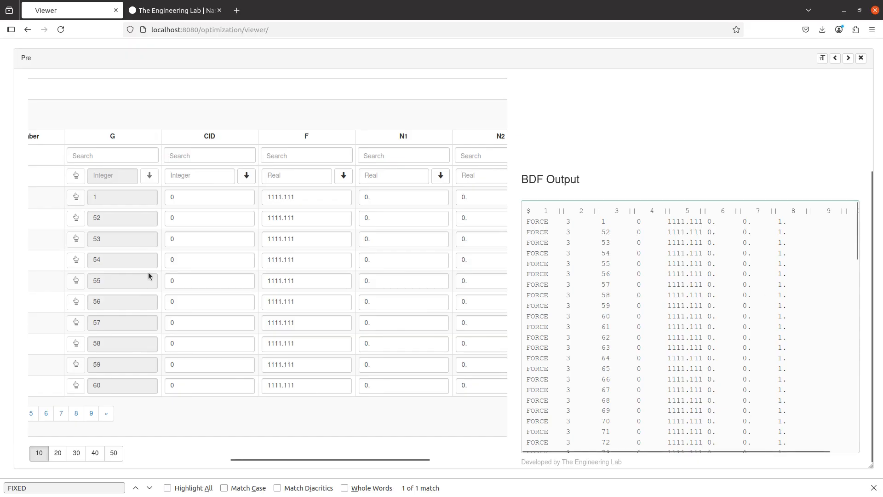
left_click(122, 413)
scroll(122, 370, "left", 3)
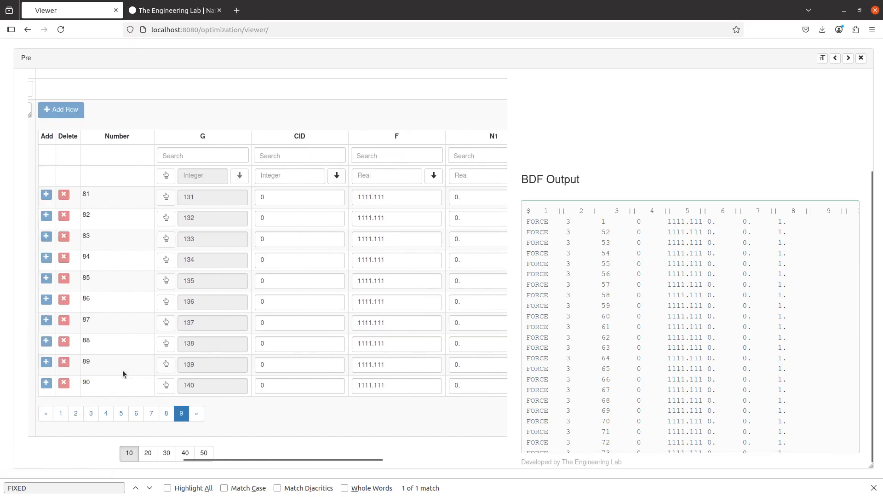
- Copy row 90's force value 1111.111 into a new browser tab's search bar
double_click(400, 386)
key("ctrl+c")
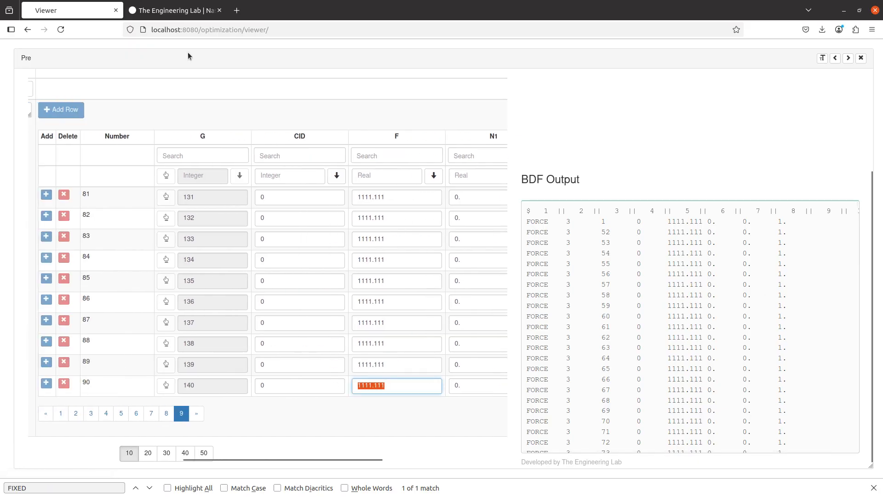
left_click(237, 10)
key("ctrl+v")
- Calculate 1111.111 * 90 * 2.5 in Google, giving 249999.975
type("*")
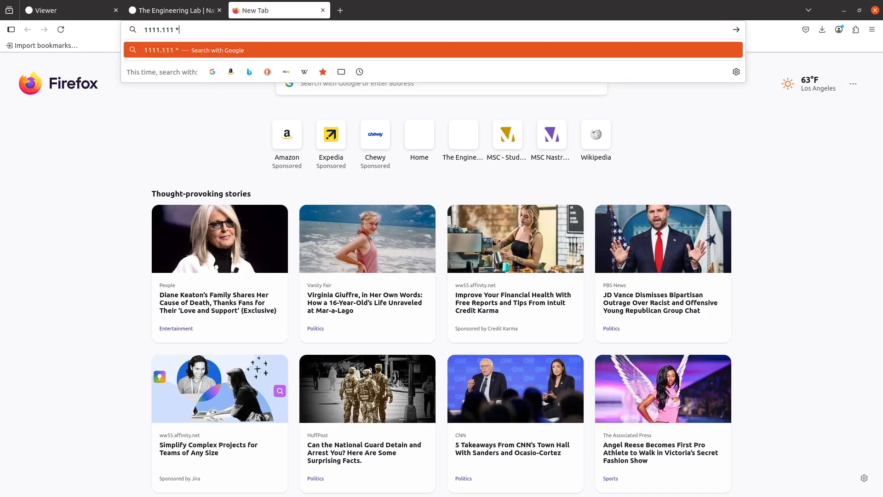
type(" 90 * 2.5")
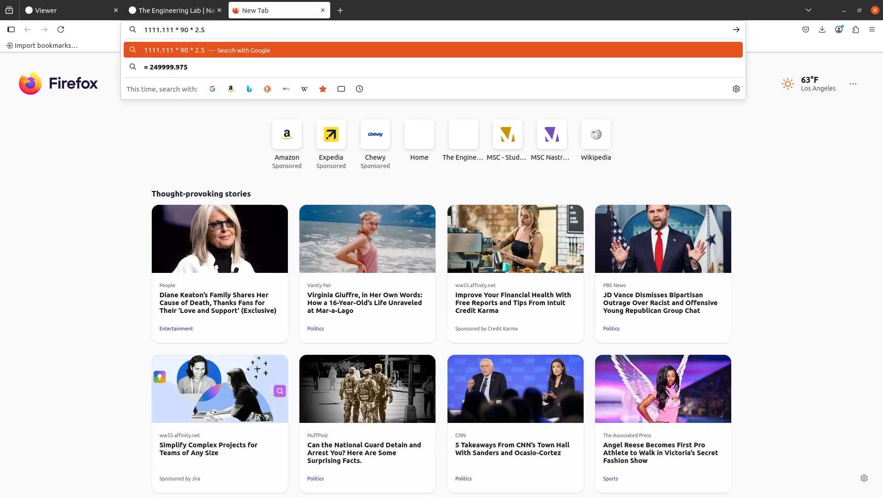
key("Return")
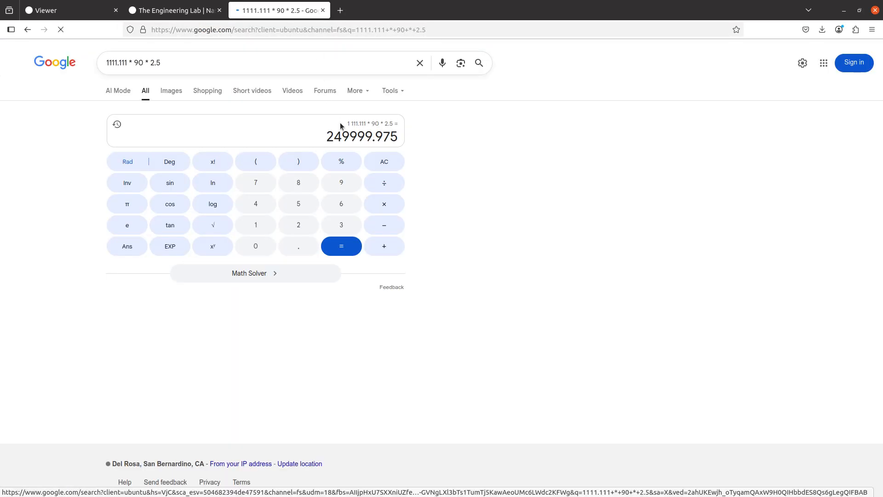
left_click_drag(328, 138, 373, 138)
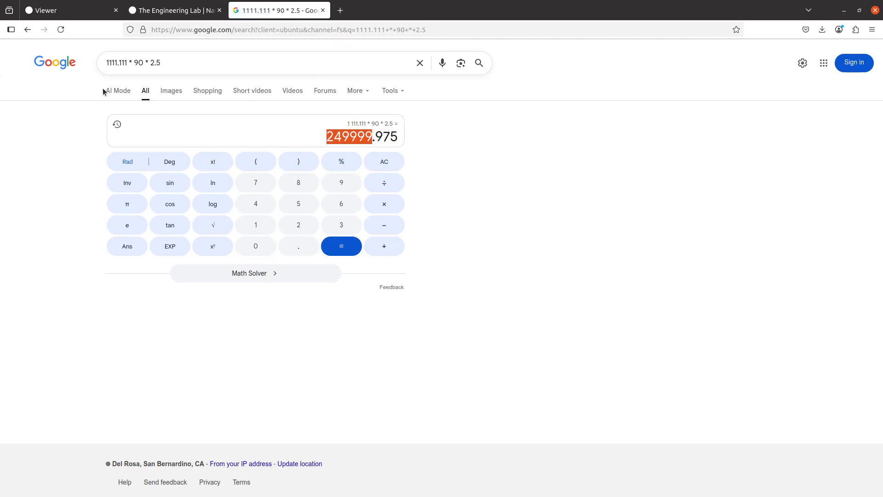
left_click(144, 64)
left_click_drag(150, 63, 171, 63)
- Open the web app's Case Control Loads and BCs list, then bring up a blank Notepad++ note
left_click(69, 10)
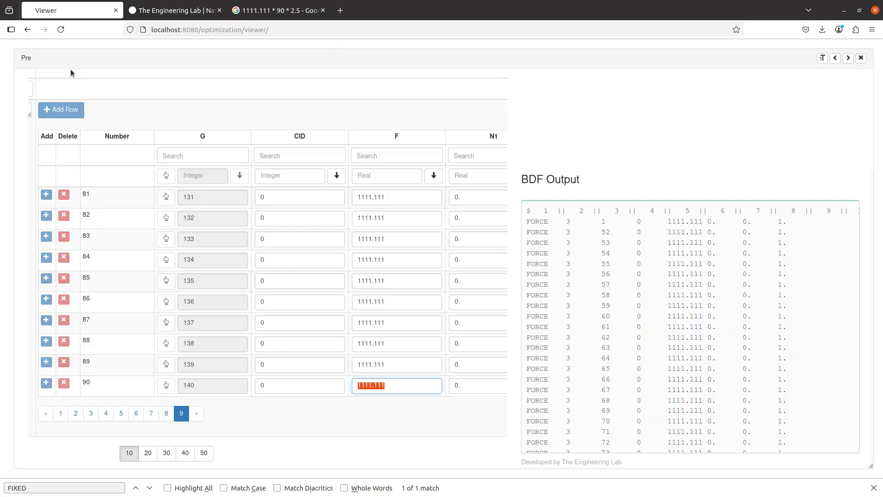
scroll(224, 177, "up", 1)
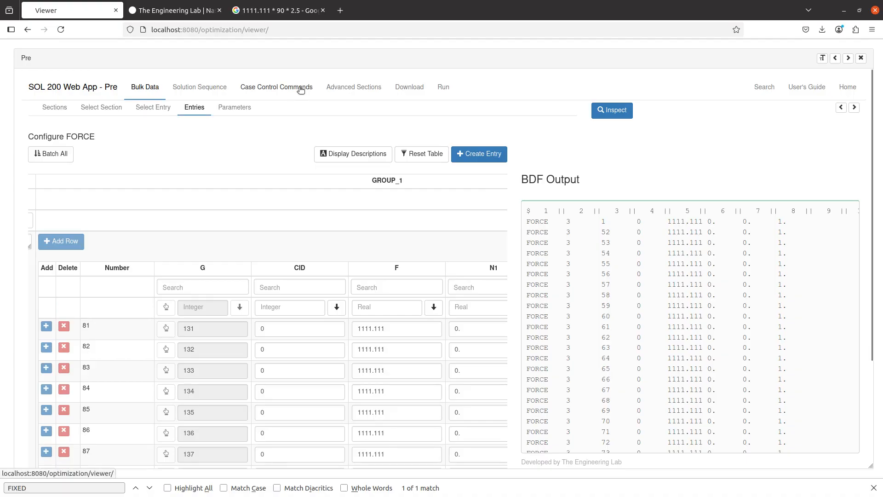
left_click(299, 89)
left_click(154, 107)
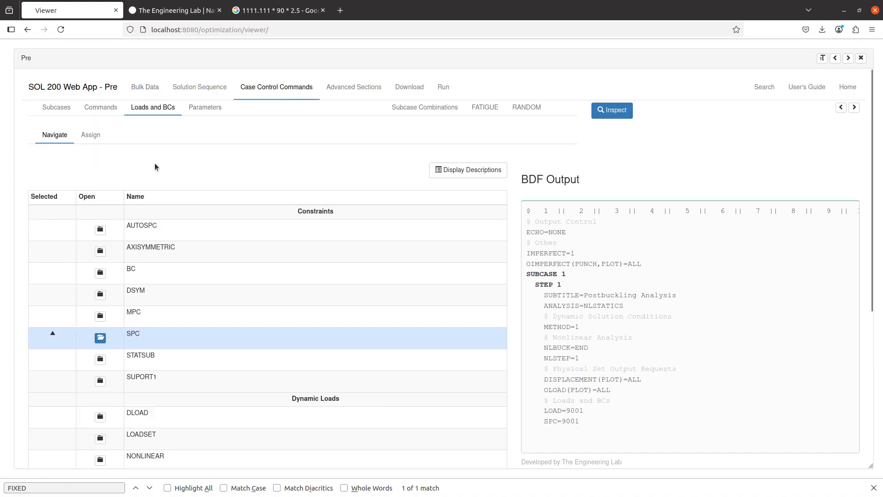
left_click(278, 10)
left_click(148, 63)
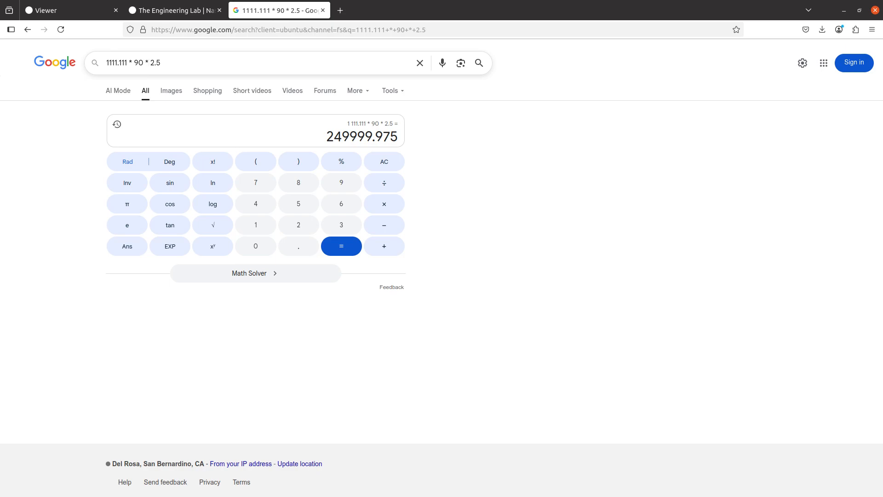
left_click_drag(784, 97, 349, 2)
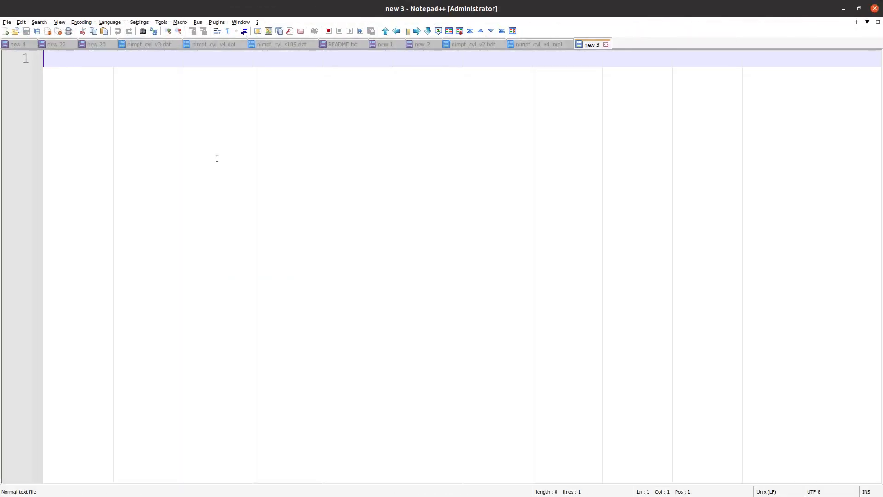
- Write '90 * 1111.111 * m = 250,000 Newtons' with 'm = 2.5' on the next line
type("90 ")
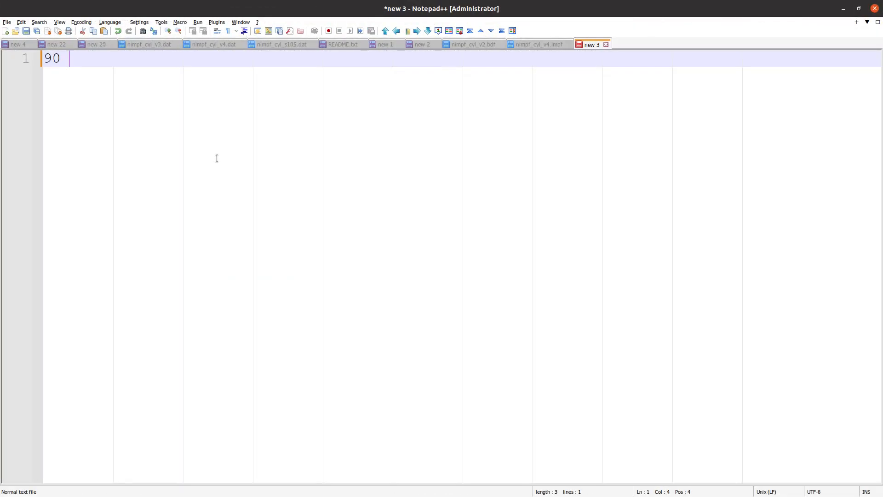
type("* 1111.111 * ")
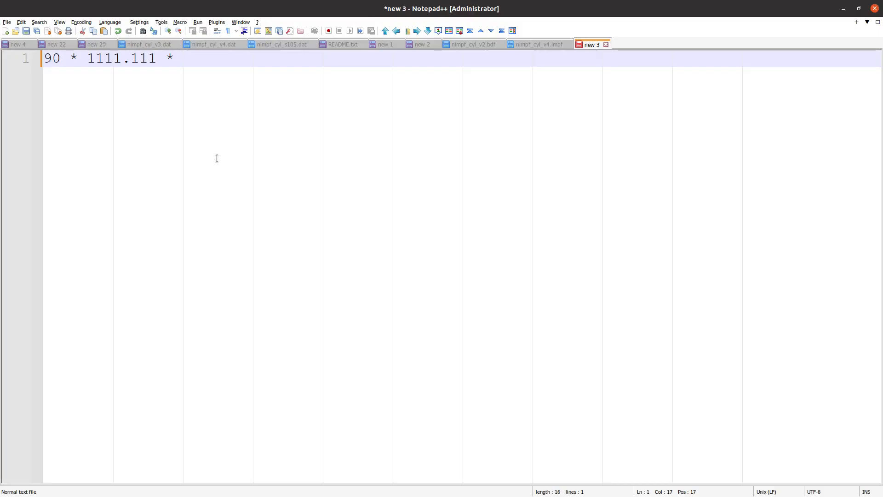
type("m = 250,000 Newtons")
key("Return")
key("Return")
type("m ")
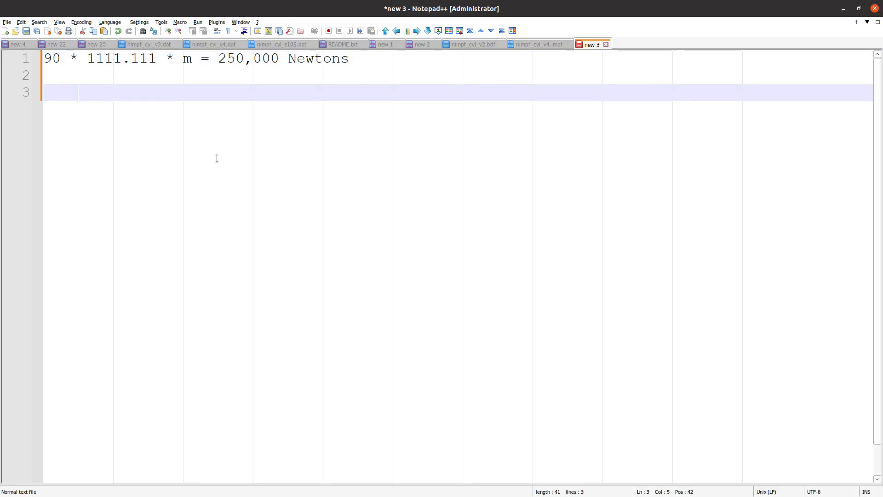
type("= 2.5")
key("alt+Tab")
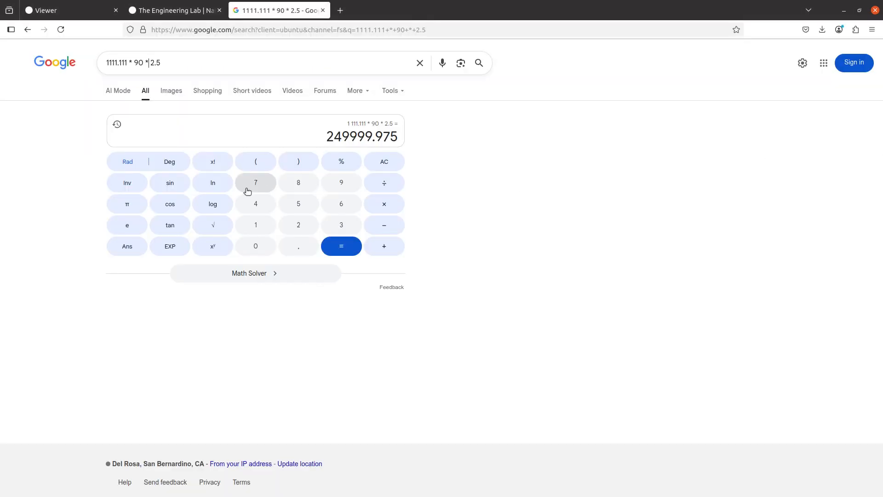
- In the LOAD table, replace the STEP 1 FORCE factor 10. with 2.5, matching nimpf_cyl_v4.dat
left_click(175, 12)
left_click(62, 11)
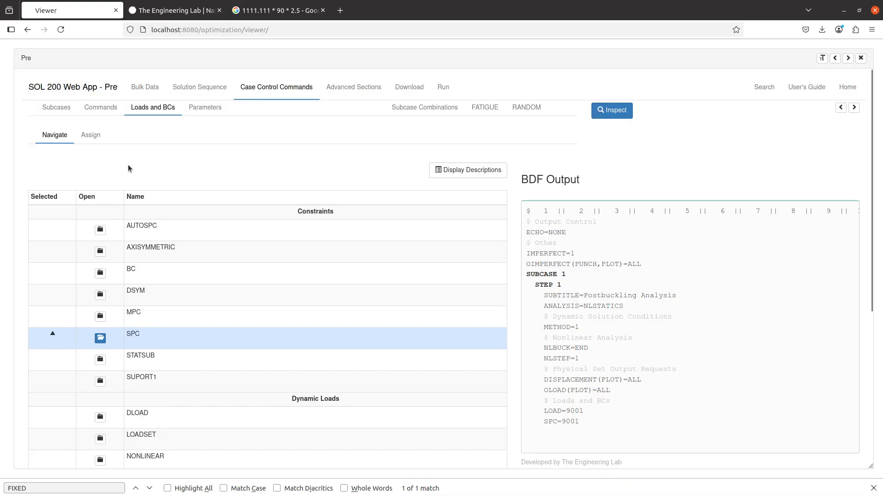
scroll(99, 238, "down", 5)
left_click(104, 392)
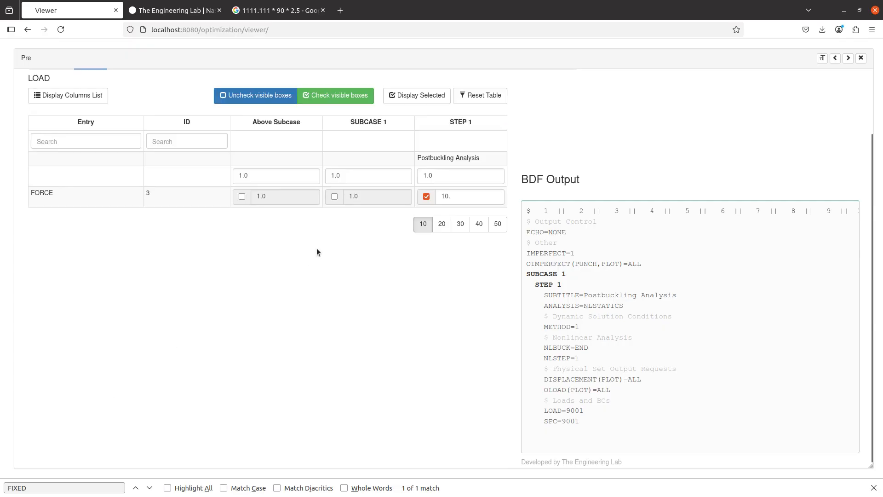
left_click(487, 190)
key("ctrl+a")
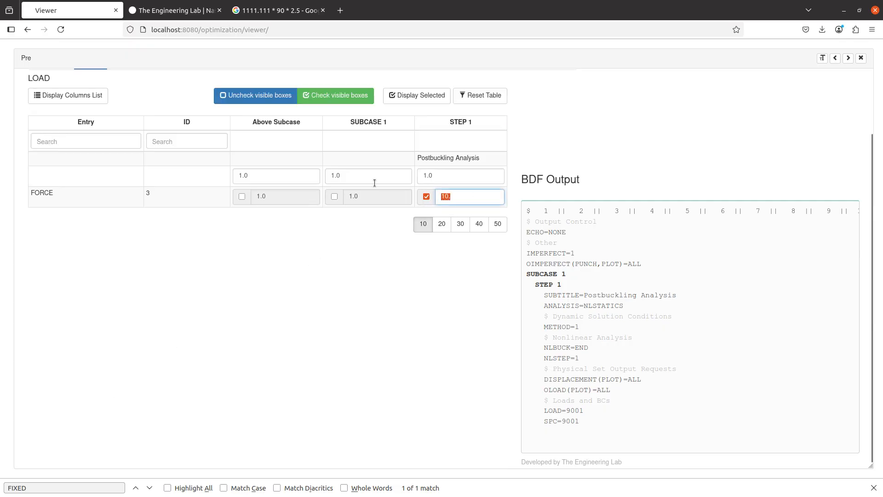
type("2.5")
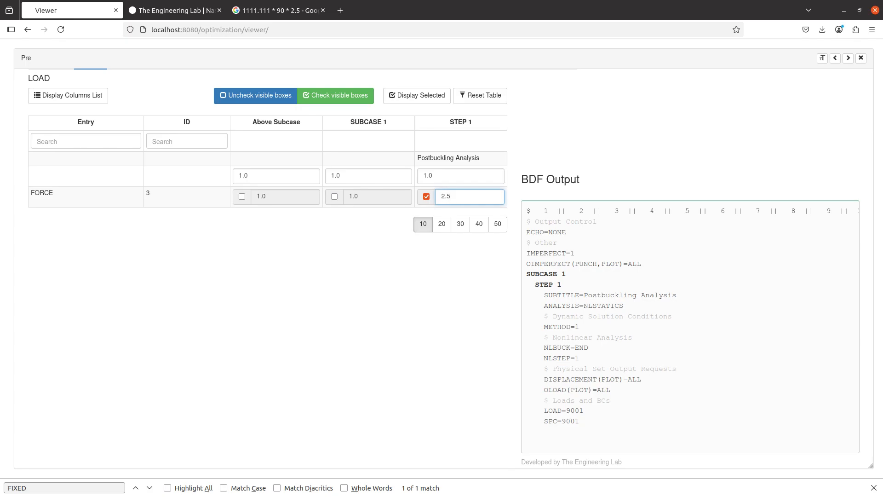
key("alt+Tab")
left_click(235, 46)
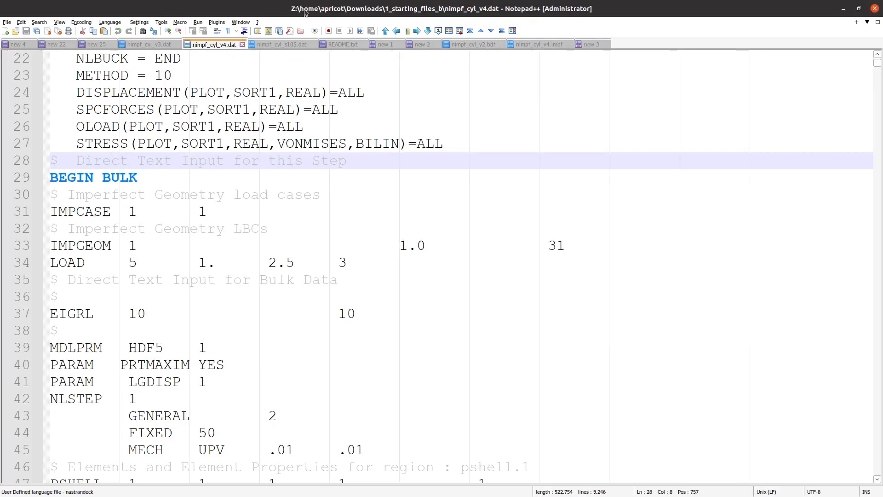
key("alt+Tab")
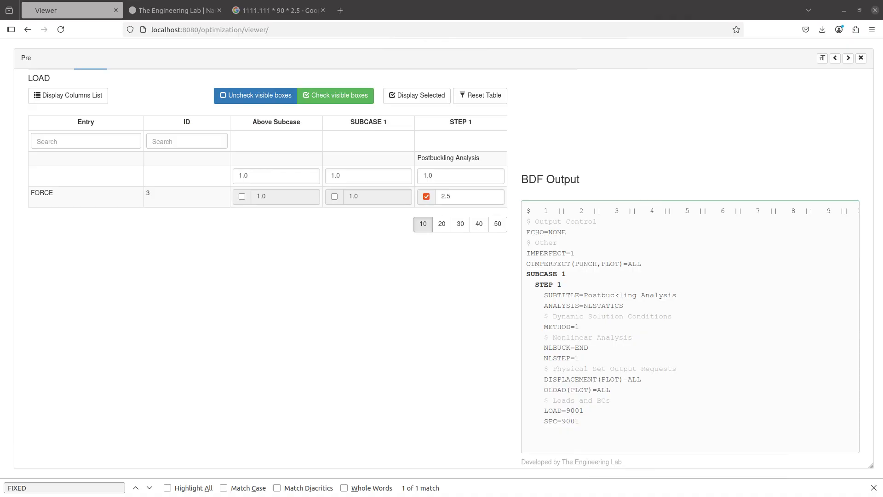
- Open the ASSIGN configuration under File Management Statements, showing HDF5IN='nimpf_cyl_s105.h5', UNIT=31
scroll(368, 281, "up", 2)
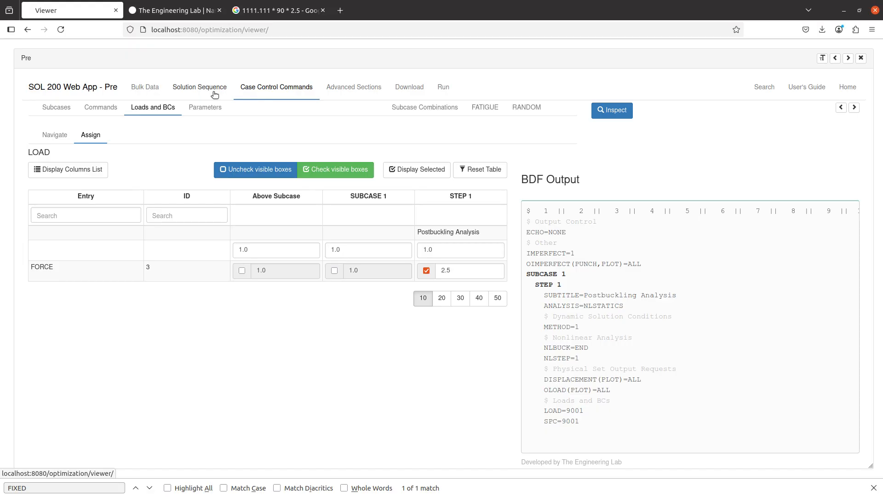
key("Escape")
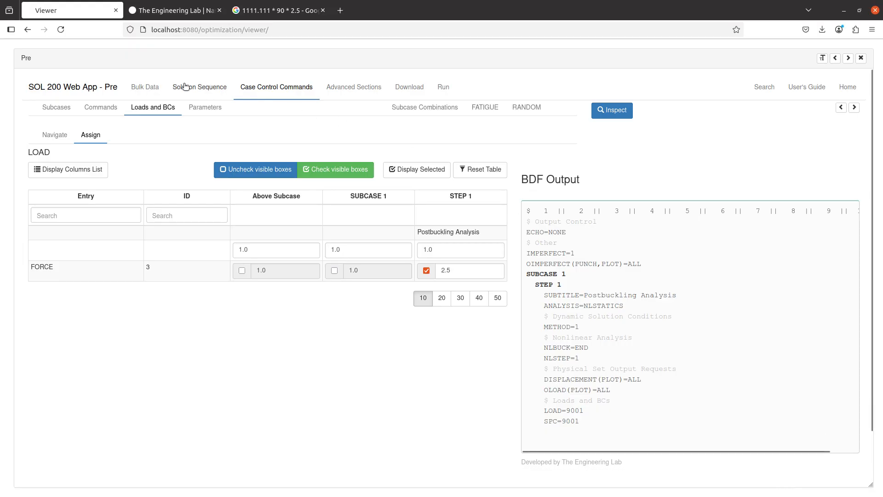
left_click(353, 94)
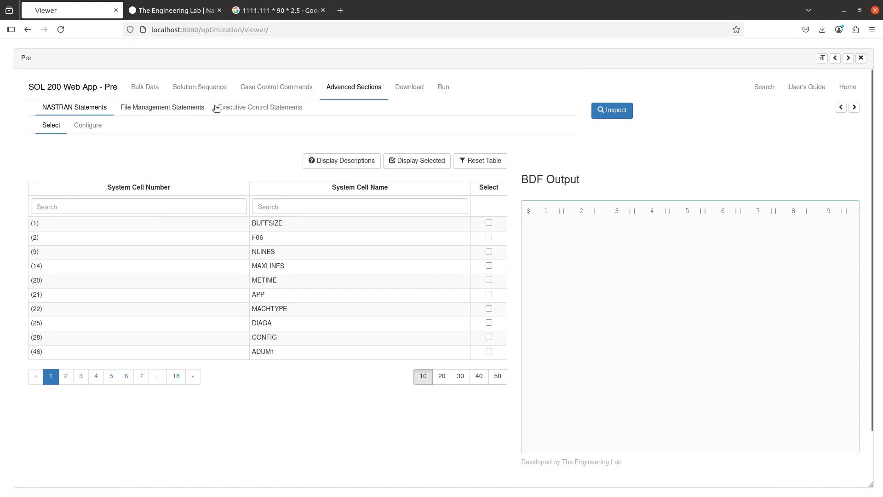
left_click(215, 107)
left_click(186, 107)
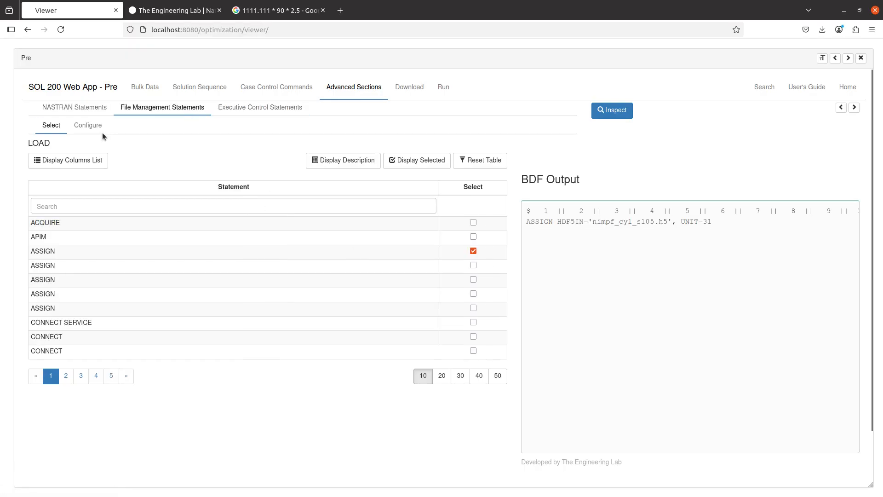
left_click(88, 126)
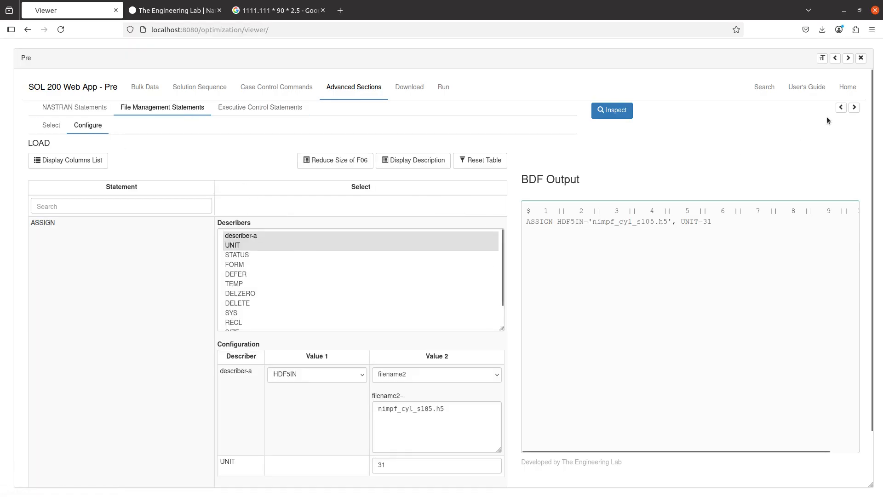
left_click(853, 107)
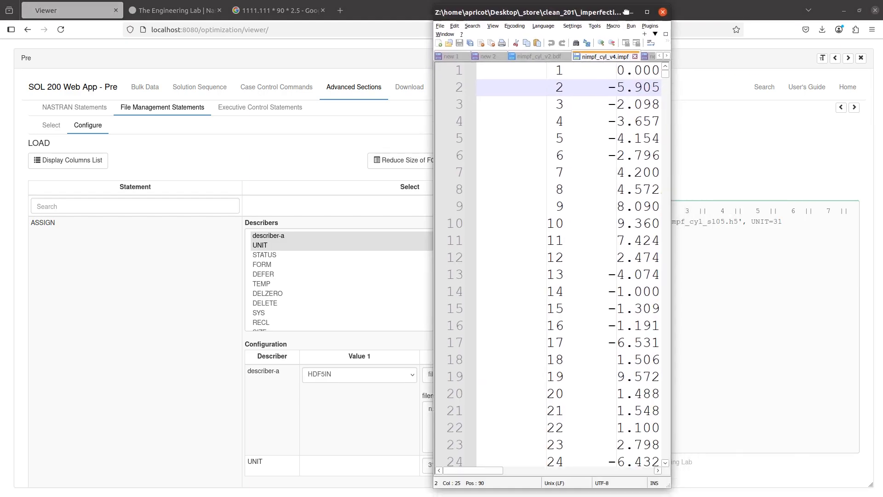
- Copy the full name nimpf_cyl_v4.impf in Files without renaming it, then minimize Files
left_click_drag(555, 6, 346, 1)
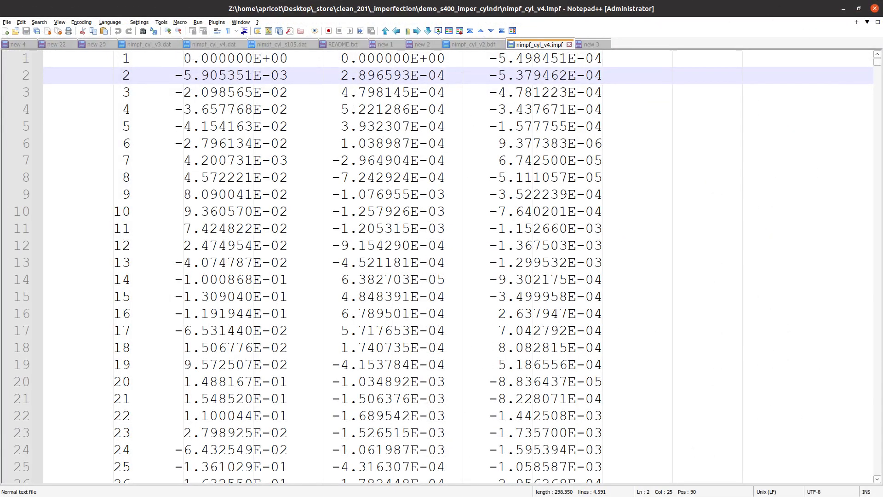
left_click(843, 8)
key("alt+Tab")
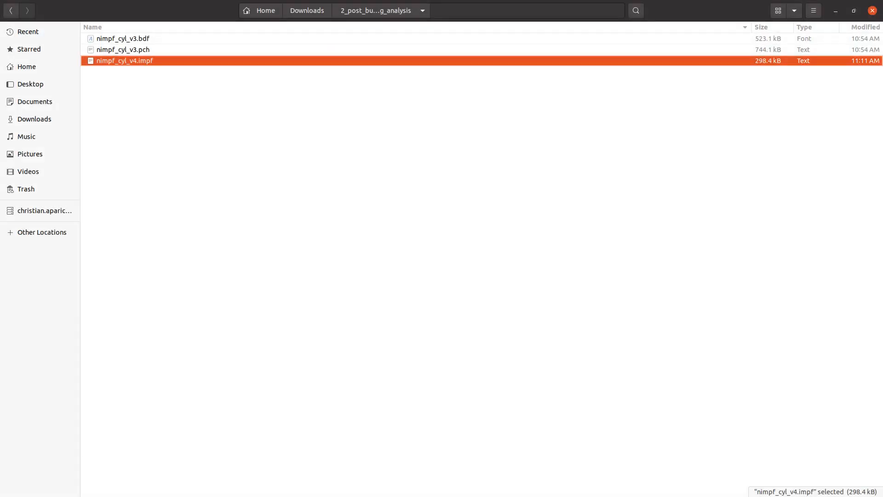
key("F2")
key("ctrl+a")
key("ctrl+c")
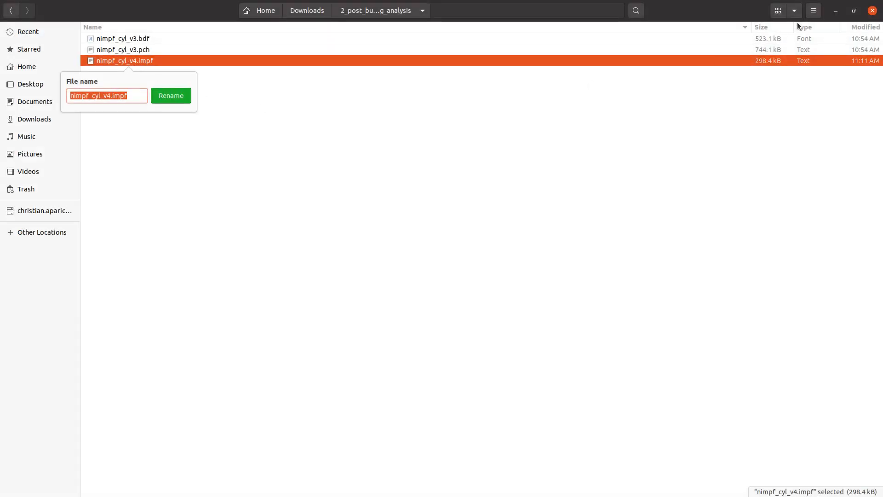
left_click(837, 10)
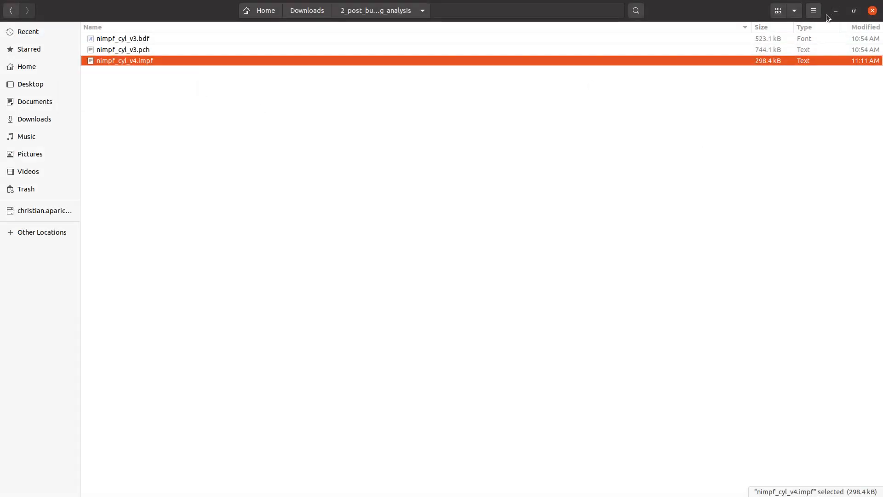
left_click(837, 11)
- Replace the ASSIGN file with nimpf_cyl_v4.impf and change its logical name to IMPFIN, unit 31
triple_click(493, 416)
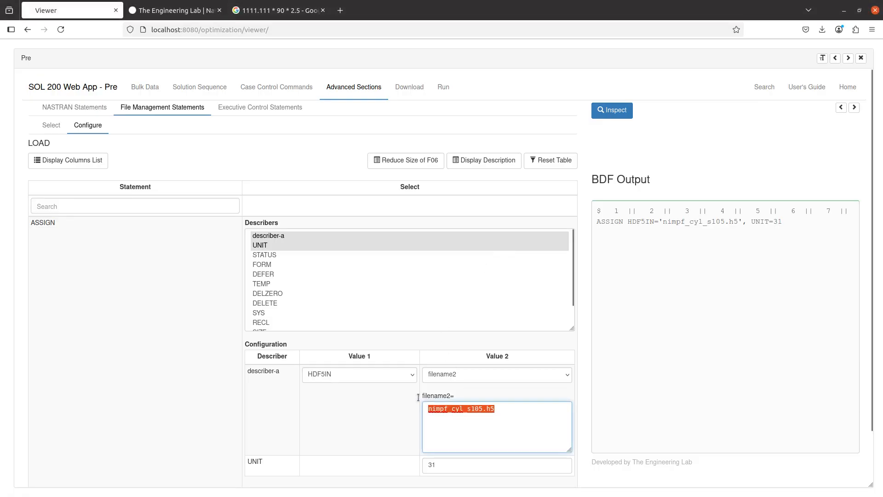
key("ctrl+v")
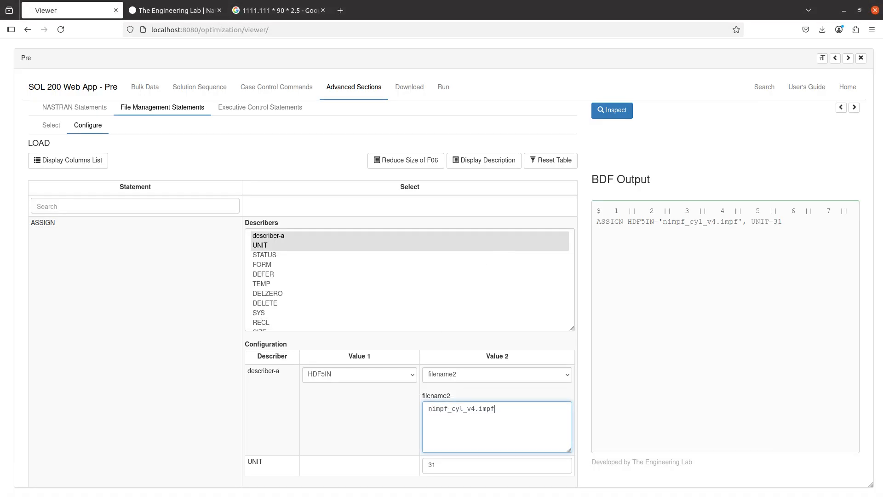
key("alt+Tab")
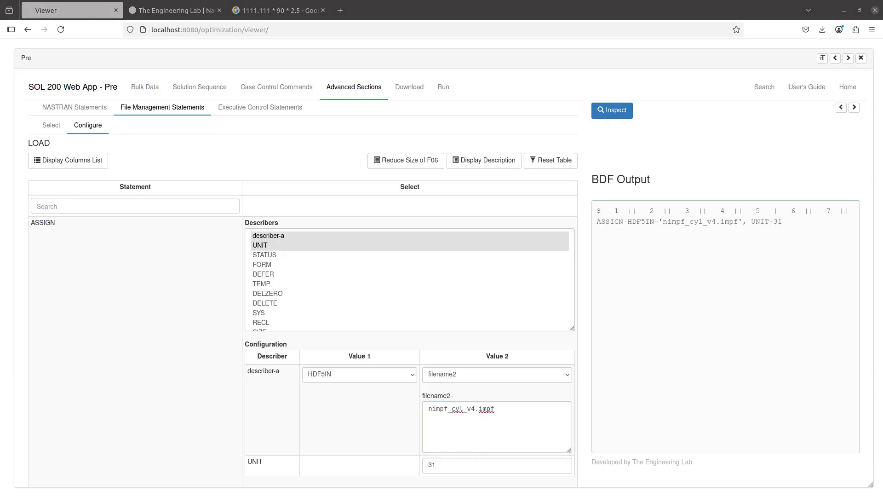
left_click(340, 375)
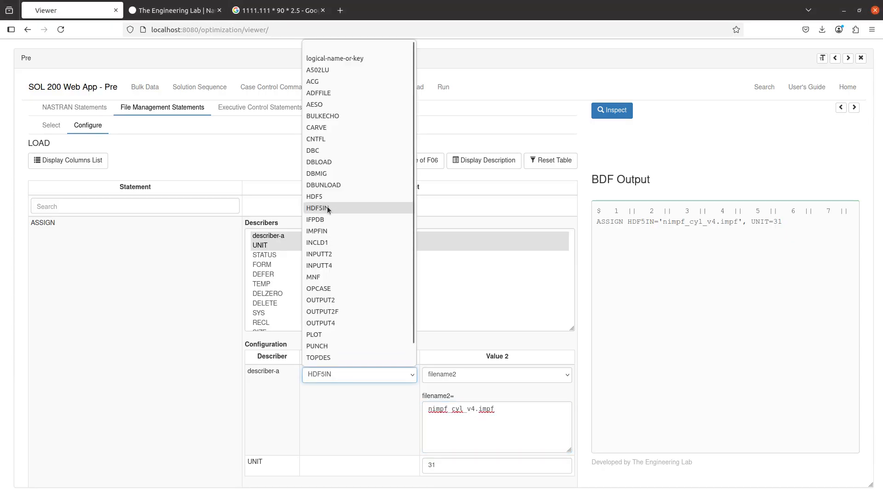
left_click(316, 231)
scroll(377, 448, "down", 2)
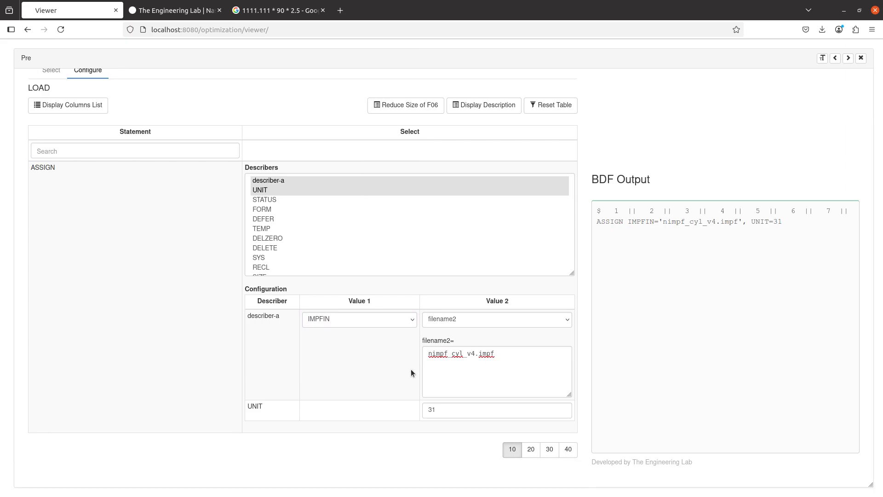
scroll(181, 348, "up", 2)
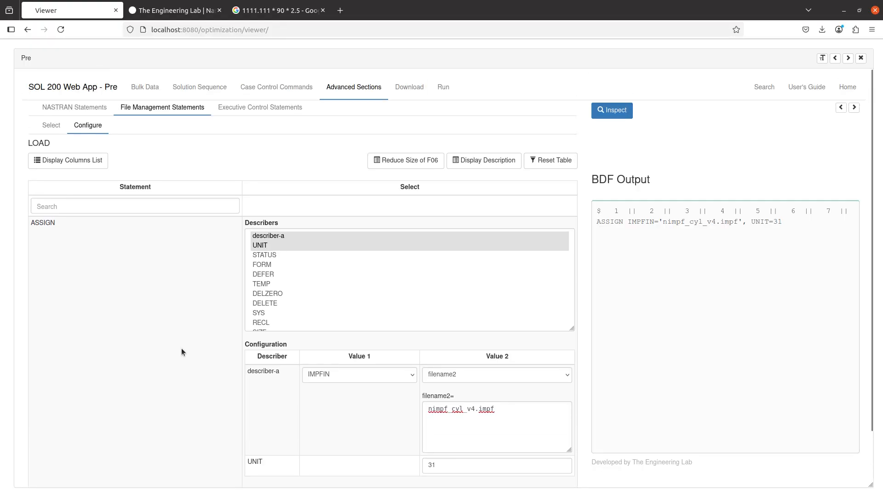
- Open the IMPGEOM entry from the Bulk Data entry list and scroll its table to the SETIDi column
left_click(146, 88)
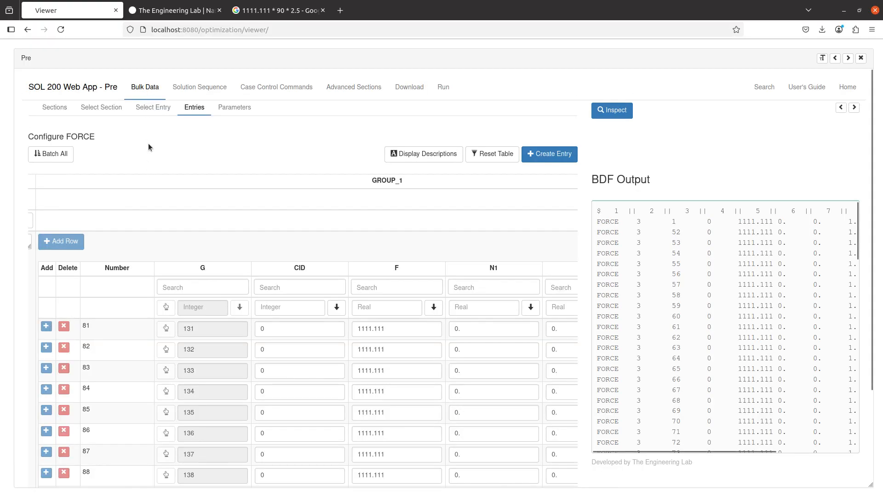
left_click(155, 109)
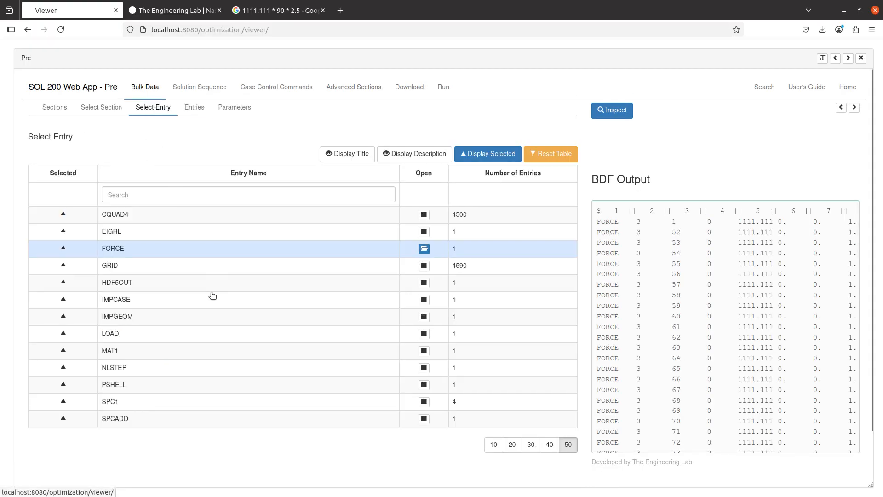
left_click(205, 322)
scroll(215, 335, "down", 3)
scroll(214, 330, "right", 3)
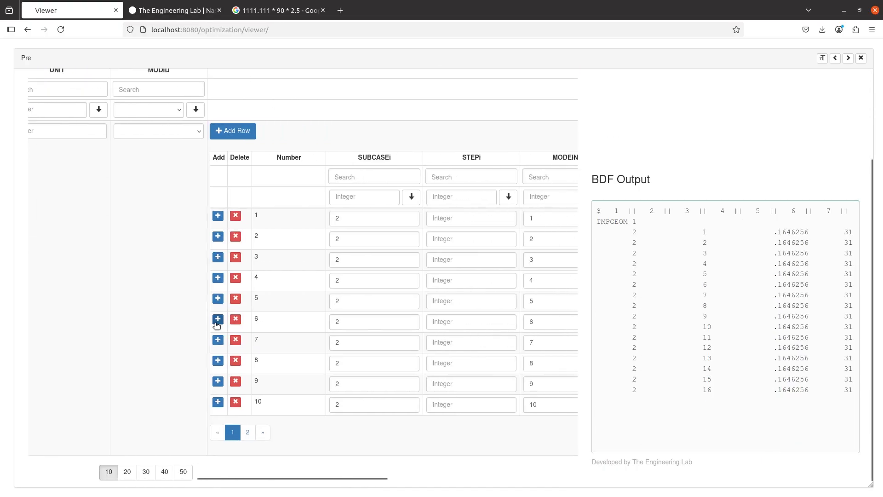
scroll(217, 324, "right", 2)
scroll(324, 287, "right", 2)
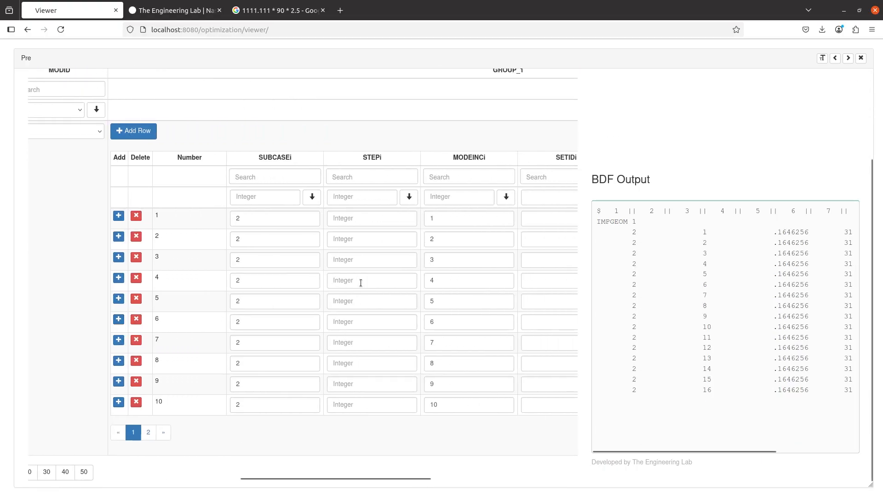
scroll(299, 242, "right", 2)
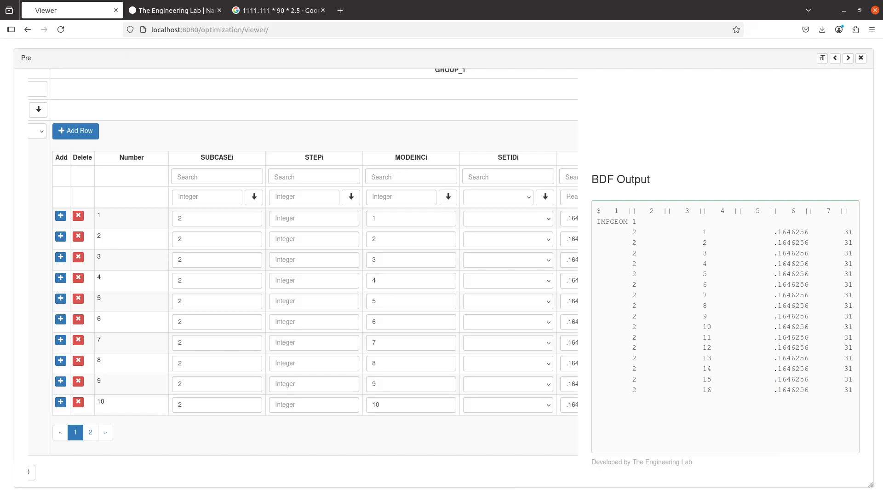
- Delete all the IMPGEOM imperfection rows and add one fresh empty row
left_click(81, 236)
left_click(81, 237)
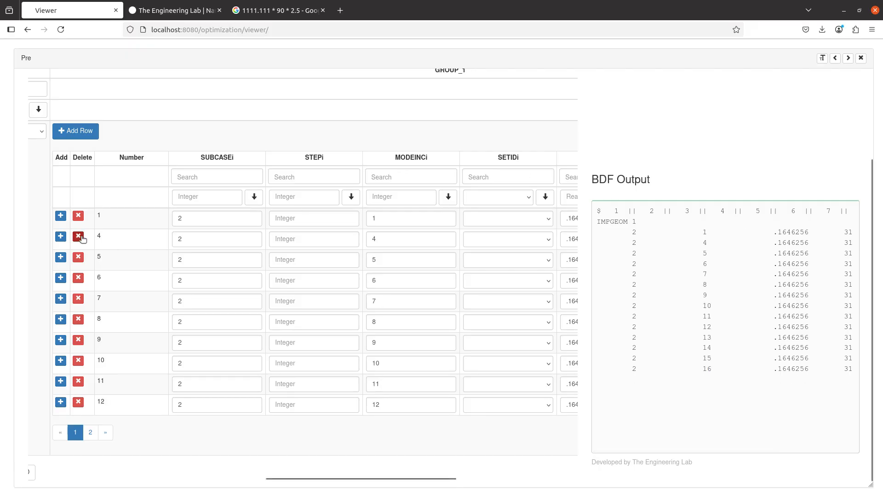
left_click(81, 236)
left_click(81, 236)
left_click(81, 236)
left_click(81, 236)
left_click(80, 249)
left_click(79, 248)
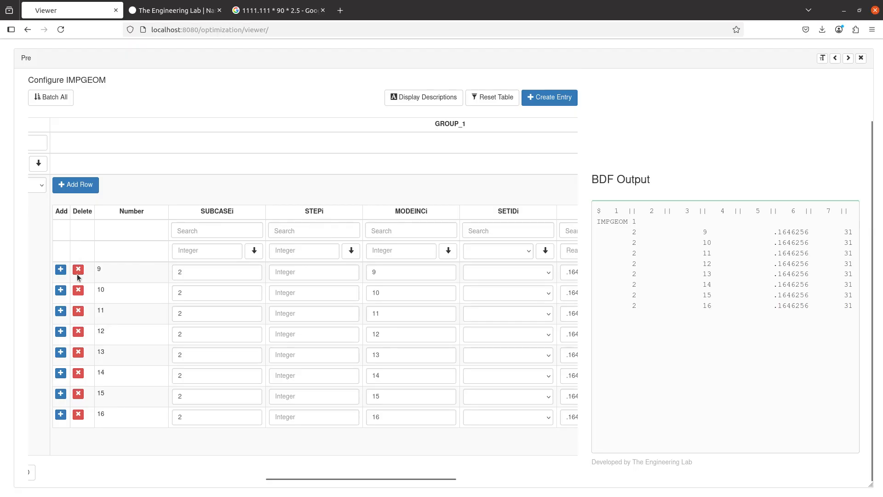
left_click(79, 271)
left_click(79, 272)
left_click(79, 271)
left_click(79, 271)
left_click(79, 272)
left_click(79, 271)
left_click(79, 271)
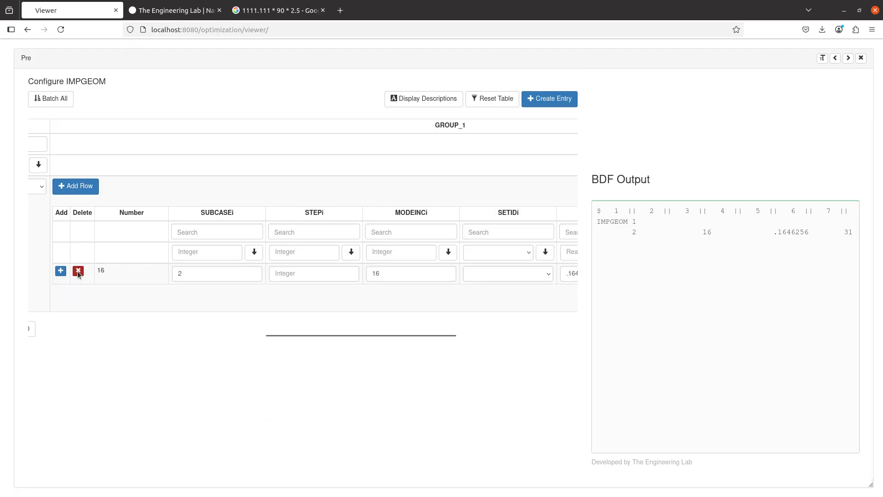
left_click(79, 272)
left_click(76, 186)
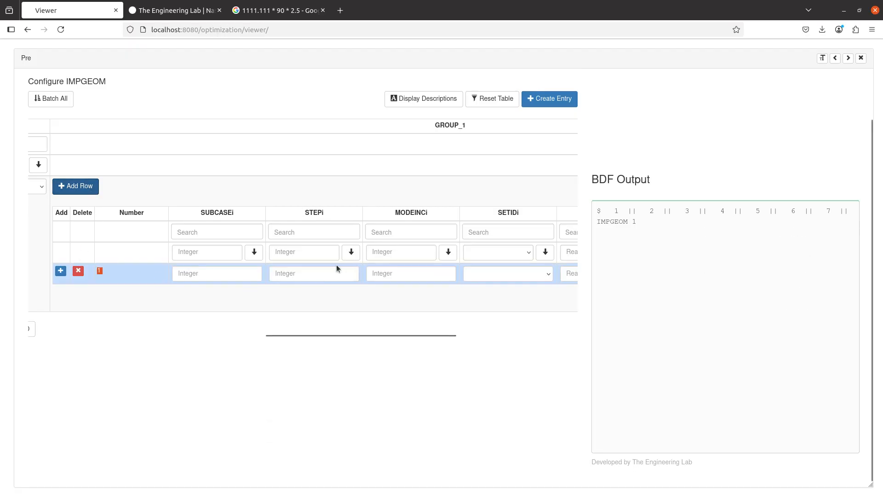
- Move across the new row's cells and enter 1. as its SCALEi value
left_click(211, 276)
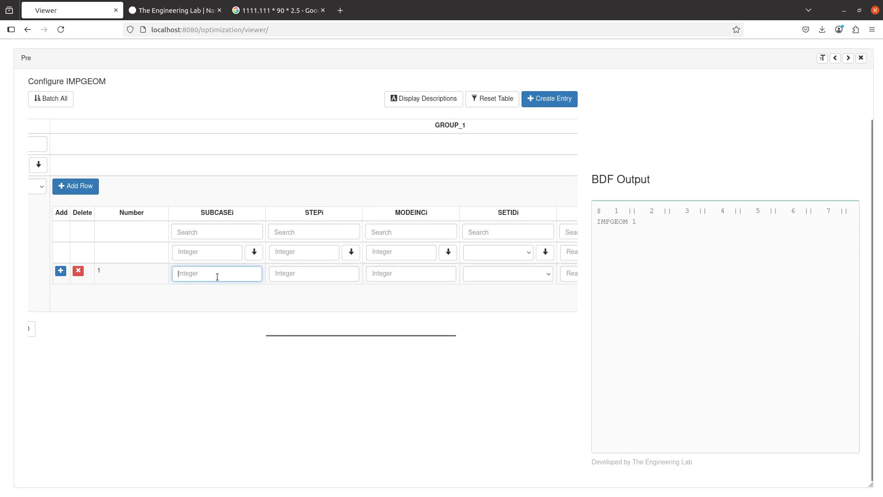
left_click(299, 273)
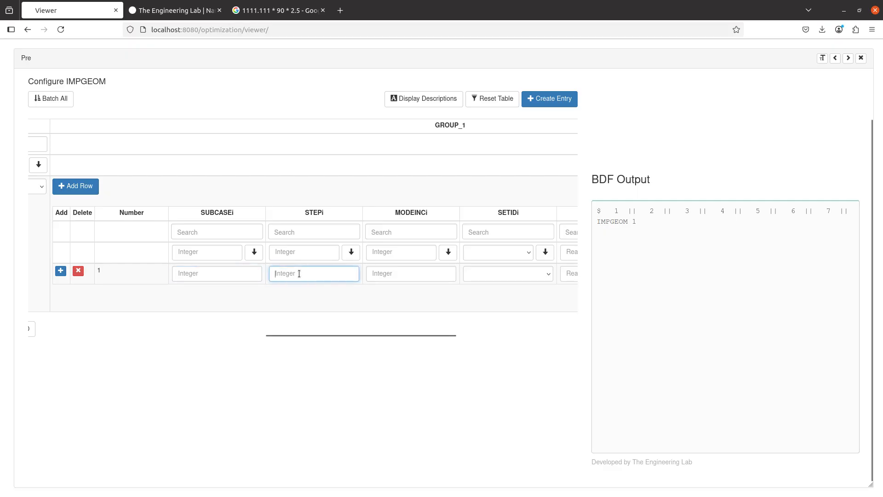
left_click(398, 271)
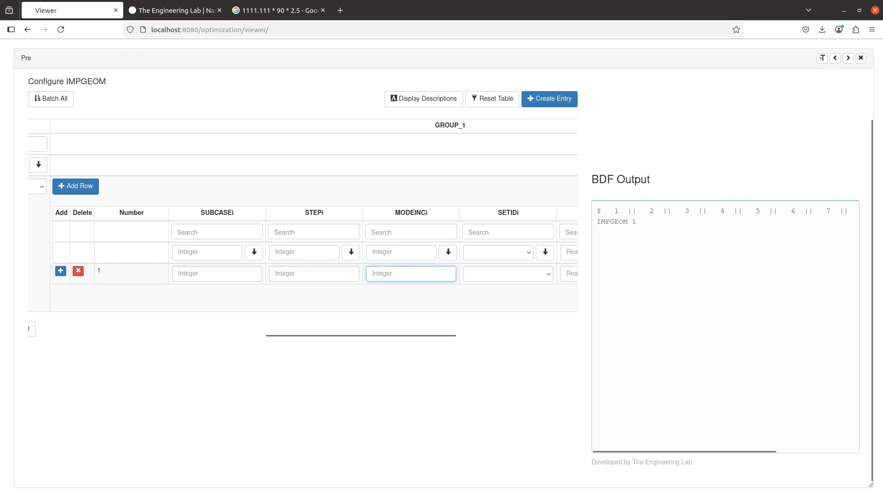
scroll(463, 259, "right", 2)
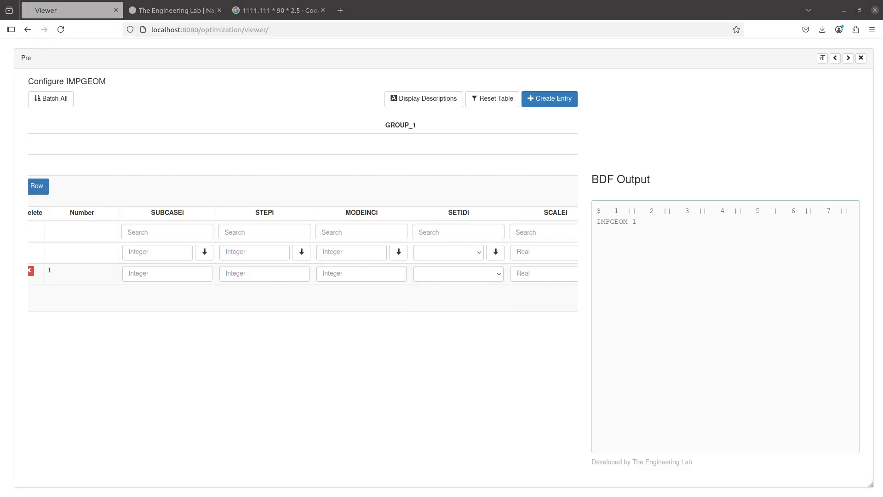
key("ctrl+f")
key("Escape")
scroll(514, 261, "right", 3)
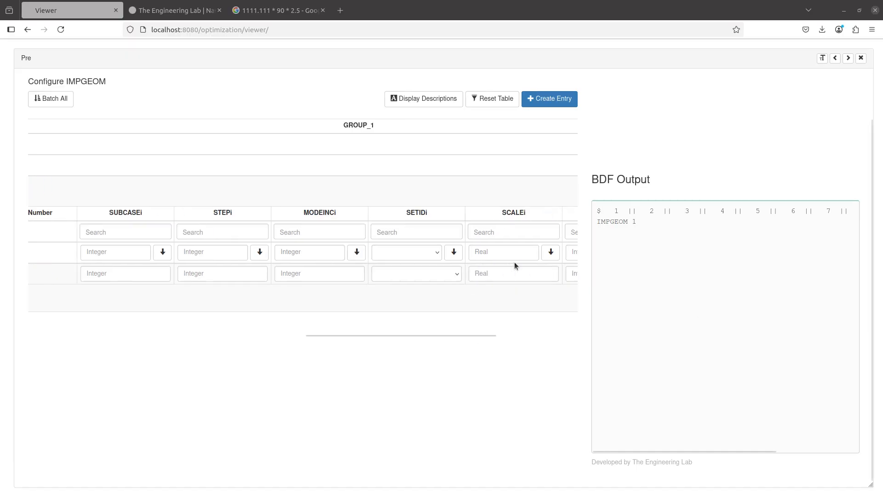
left_click(509, 275)
type("1.")
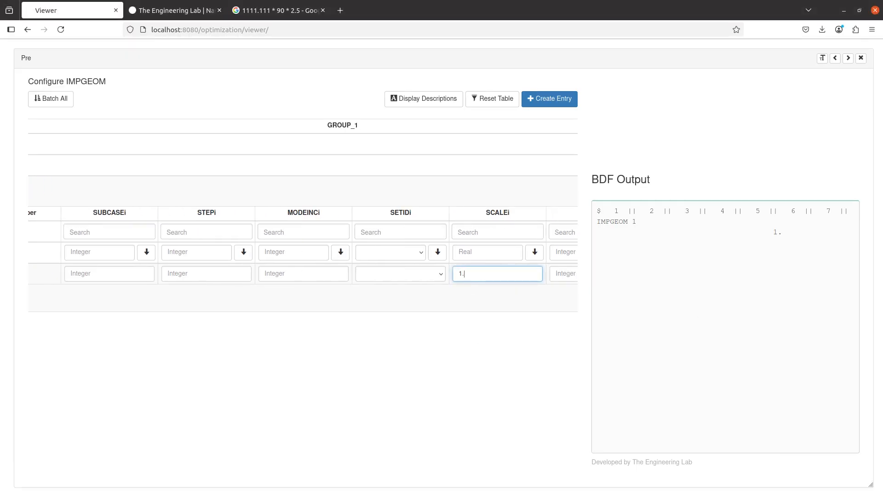
- Enter 31 as the row's UNITi value and check it against the reference PDF
scroll(502, 276, "right", 7)
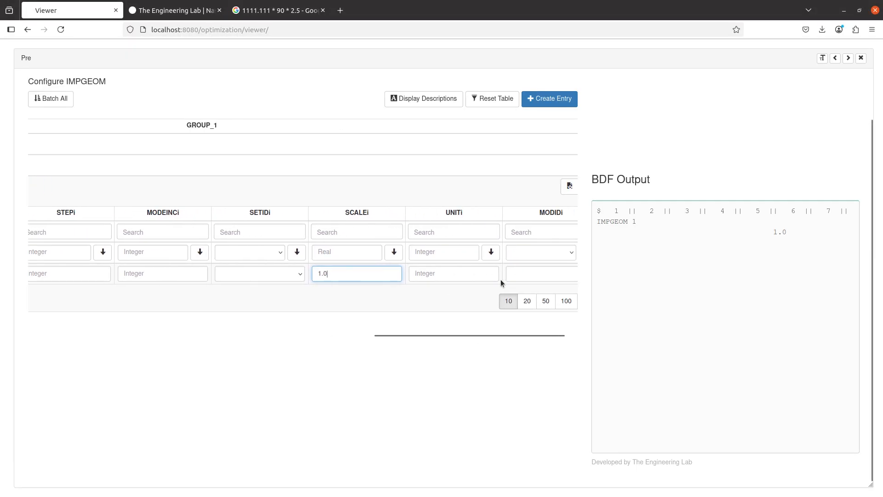
left_click(482, 276)
type("31")
scroll(540, 274, "right", 2)
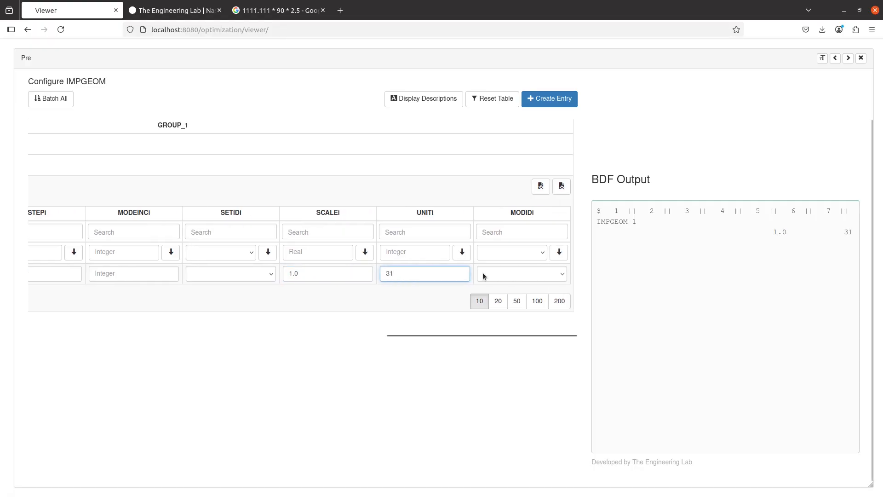
key("shift+Tab")
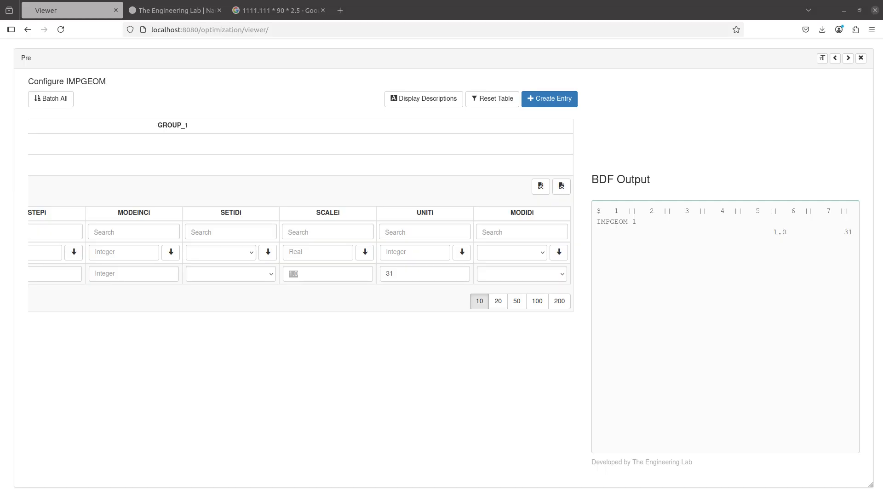
key("alt+Tab")
key("alt+Tab")
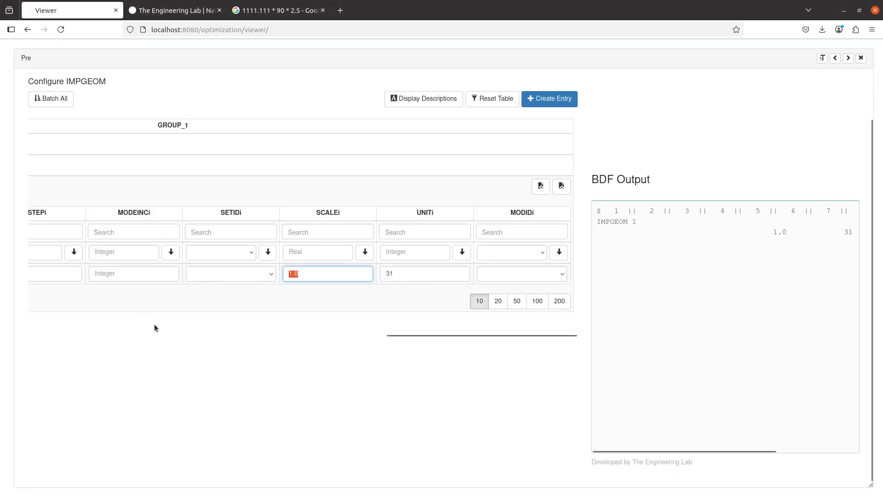
scroll(278, 318, "left", 2)
scroll(278, 314, "left", 6)
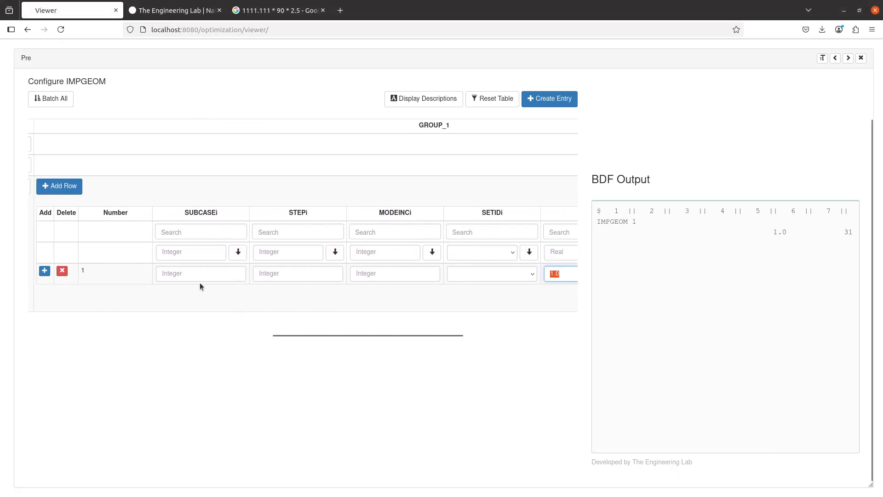
- Delete the single IMPGEOM row and enter SCALE 1.0 and UNIT 31 directly on the entry
left_click(115, 271)
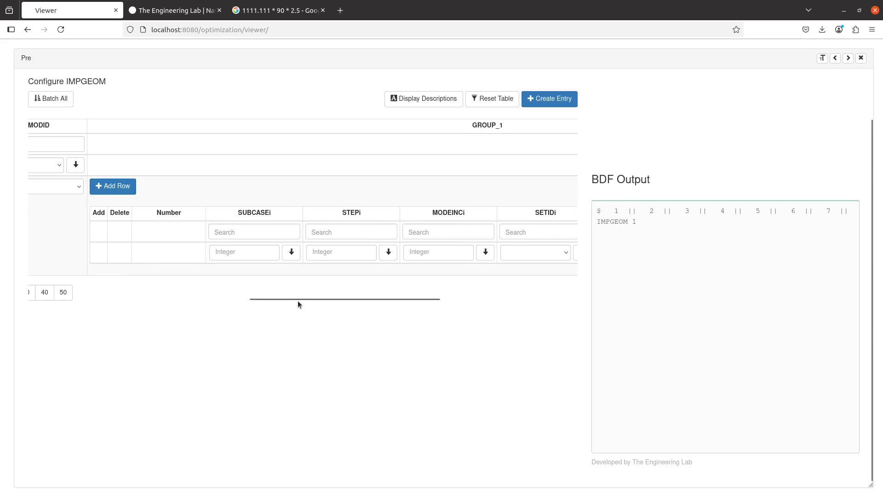
left_click_drag(298, 299, 376, 274)
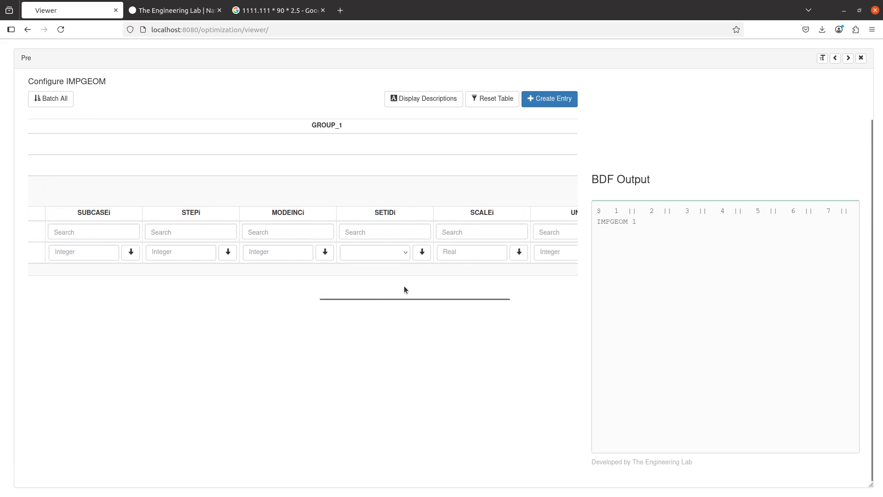
left_click_drag(407, 299, 108, 329)
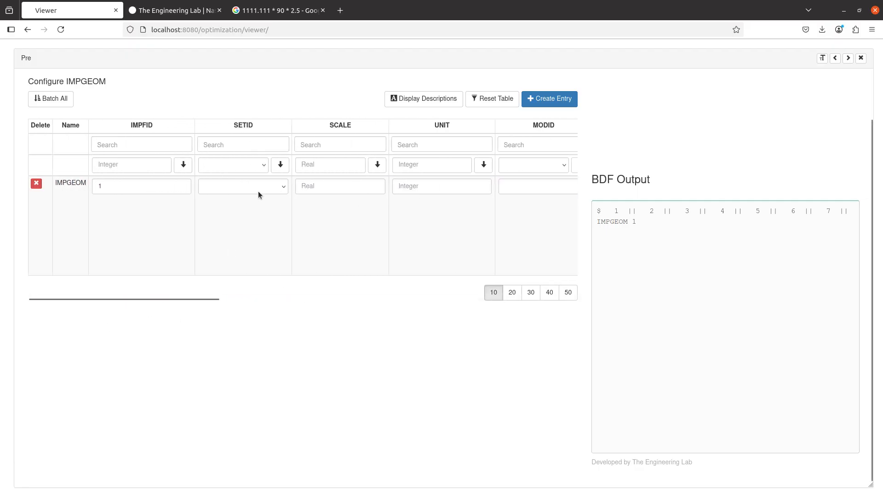
left_click(346, 185)
type("1.0")
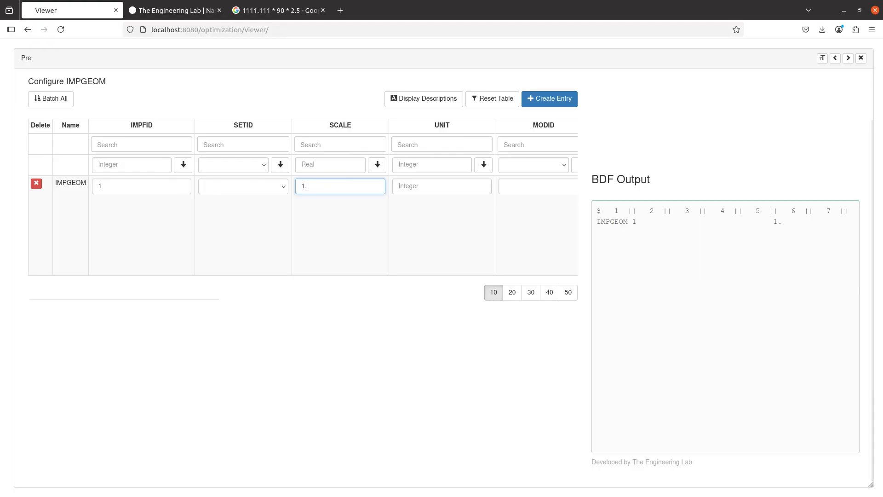
key("Tab")
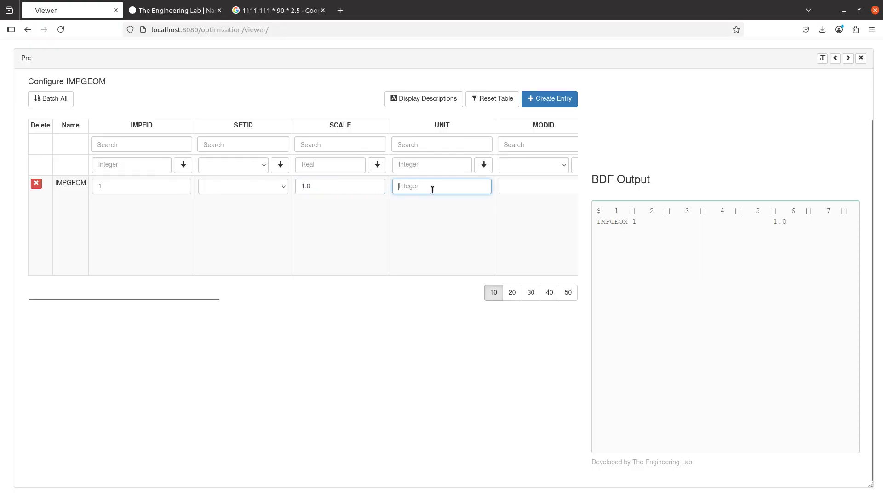
type("31")
left_click(422, 219)
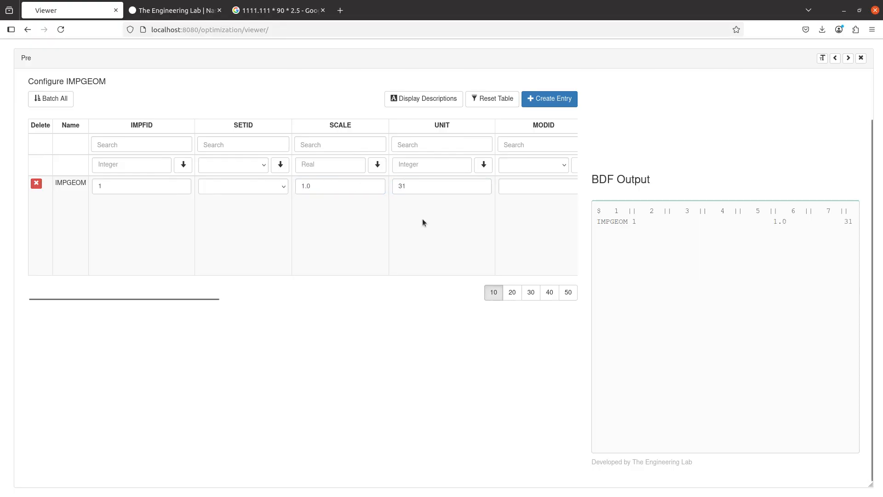
- Verify the 1.0 scale in the BDF output against the imperfection file in Notepad++
scroll(675, 281, "right", 2)
scroll(676, 276, "left", 2)
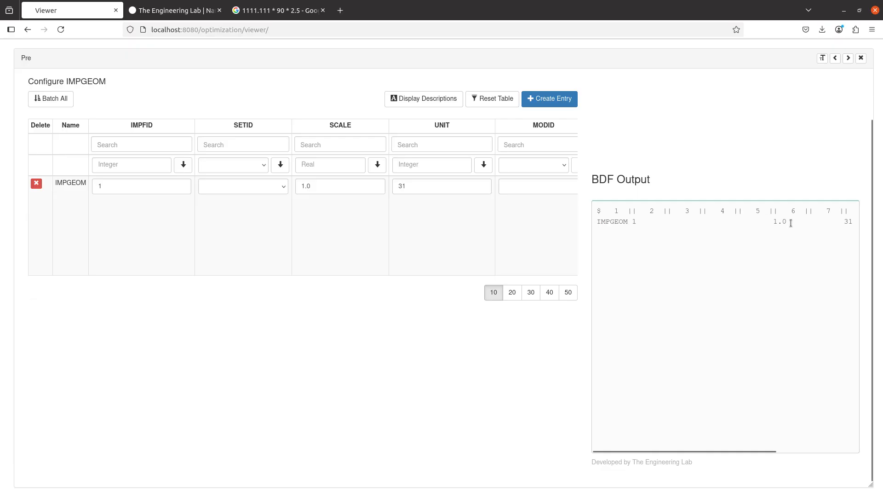
left_click_drag(774, 222, 787, 224)
scroll(741, 227, "right", 3)
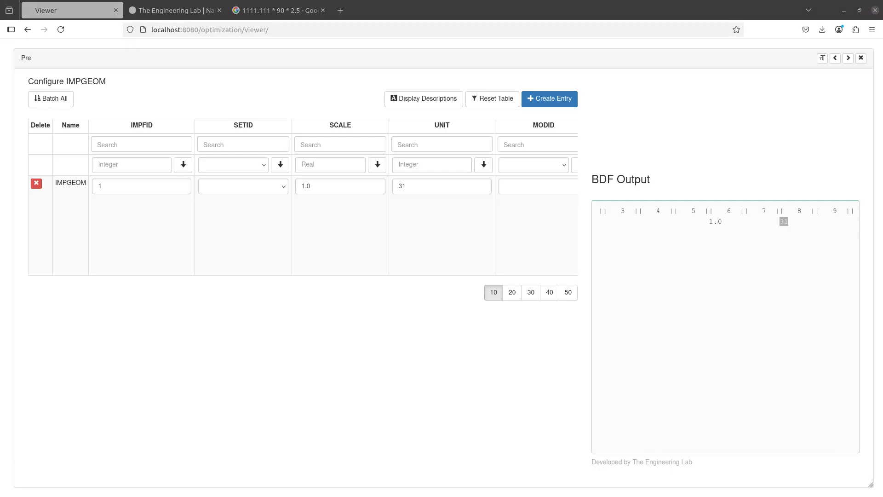
key("alt+Tab")
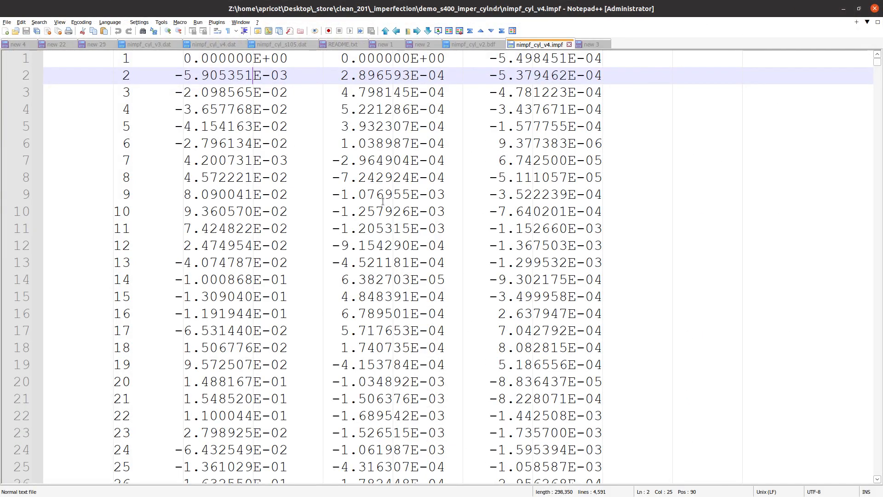
key("alt+Tab")
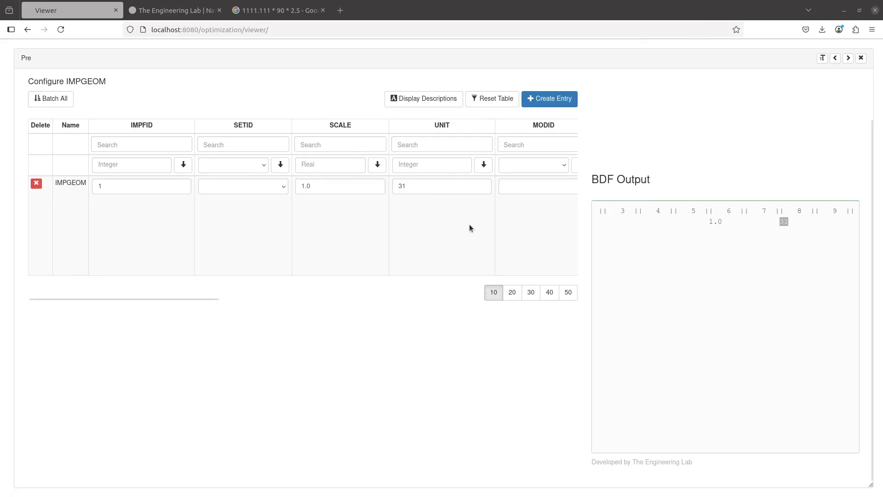
left_click(350, 187)
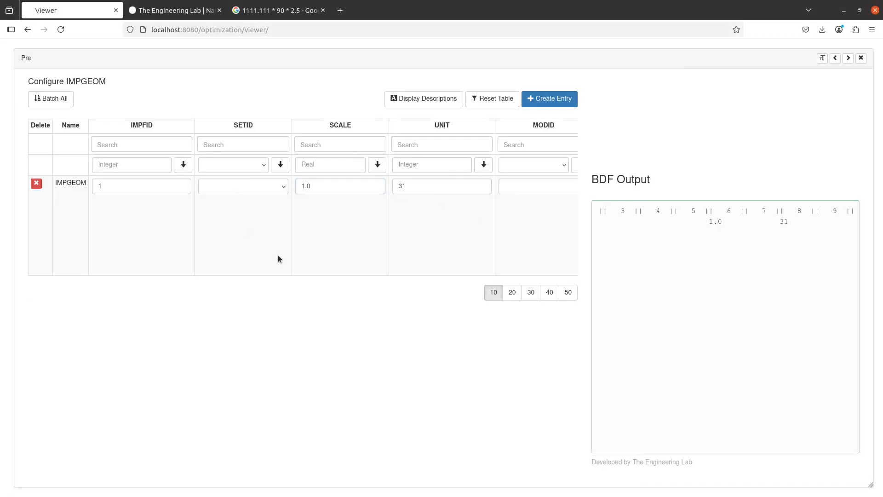
scroll(275, 270, "up", 2)
- Check that IMPCASE 1 references IMPGEOM 1, then upload the BDF and run Nastran immediately
left_click(171, 115)
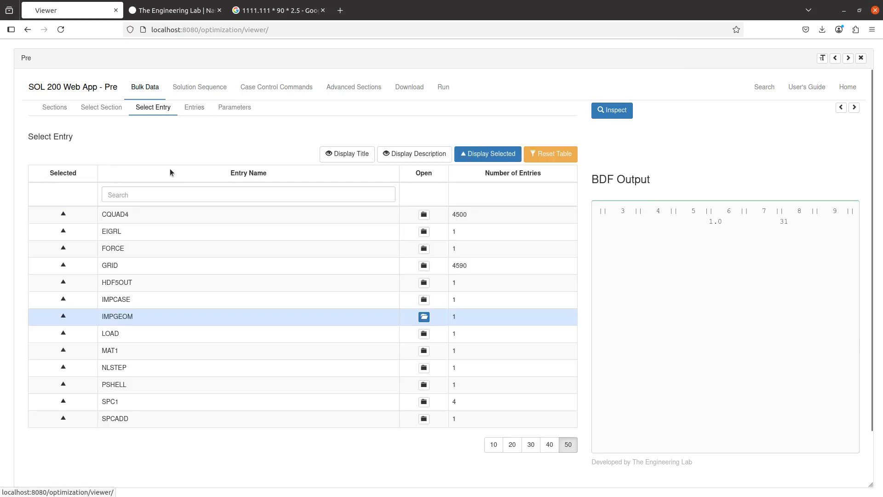
left_click(209, 298)
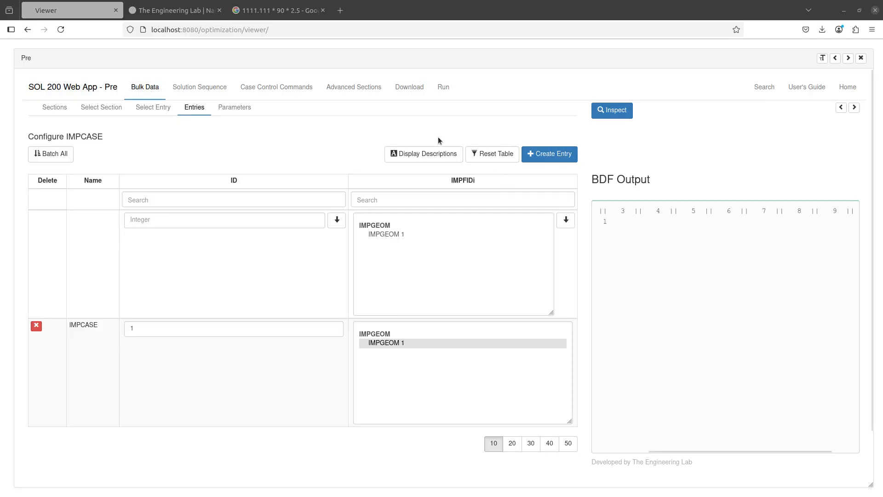
left_click(414, 88)
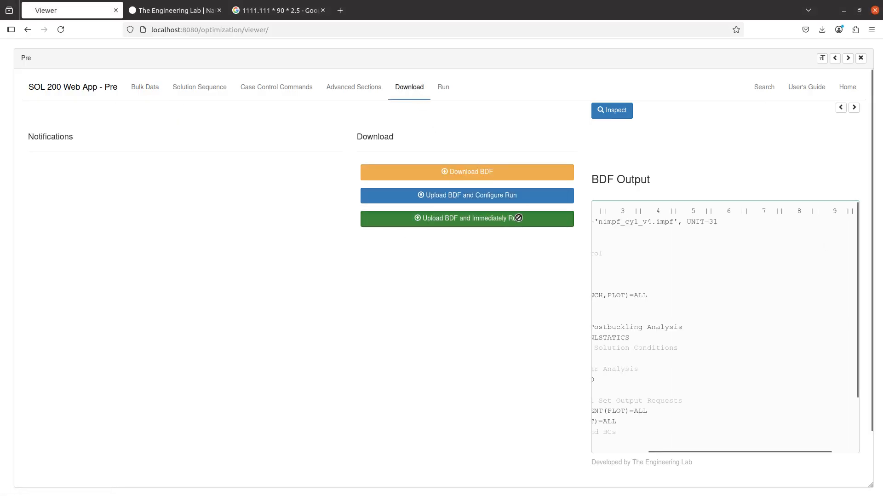
left_click(534, 218)
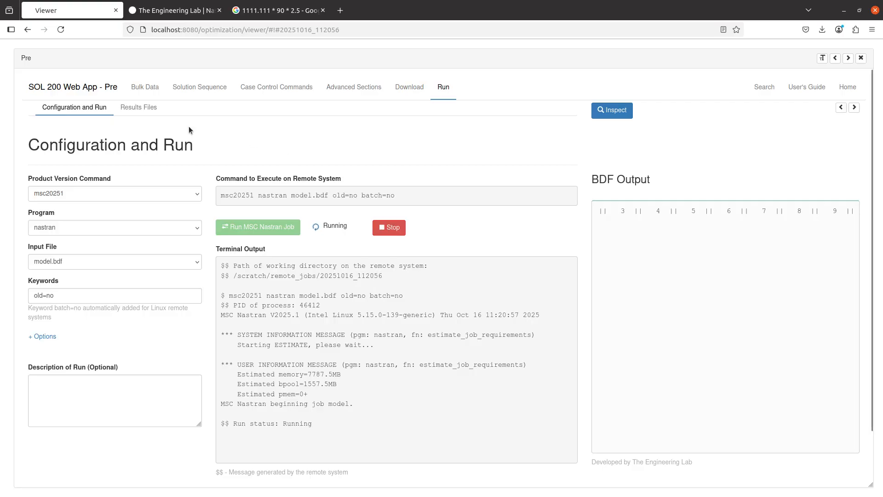
- Review model.nimo and the model.sts increment plot with BDF Output collapsed, then return to run status
left_click(140, 108)
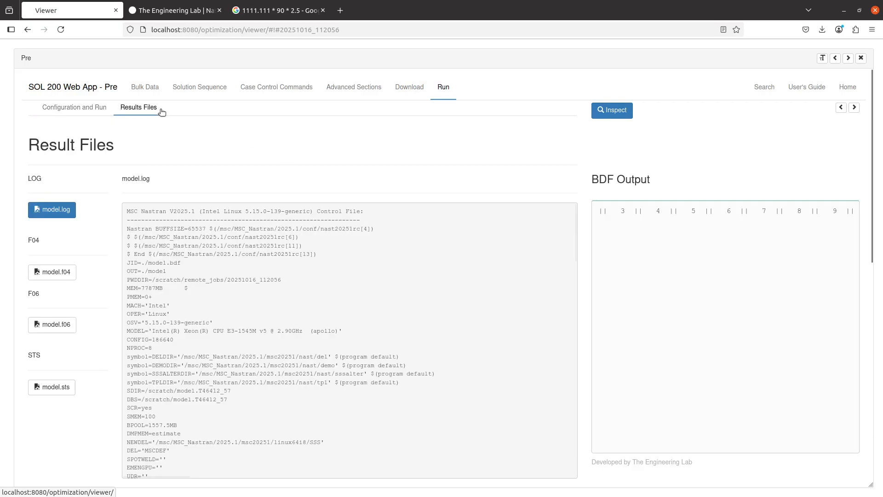
left_click(65, 390)
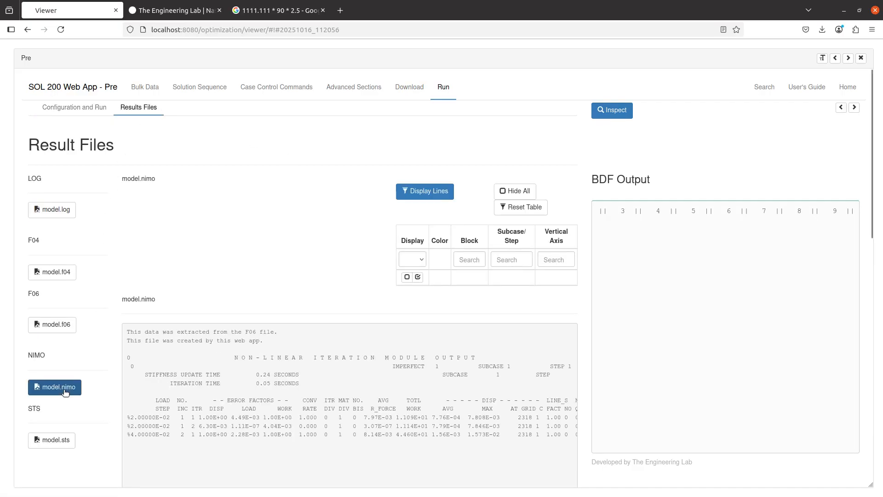
left_click(48, 441)
scroll(244, 333, "down", 2)
scroll(250, 329, "down", 2)
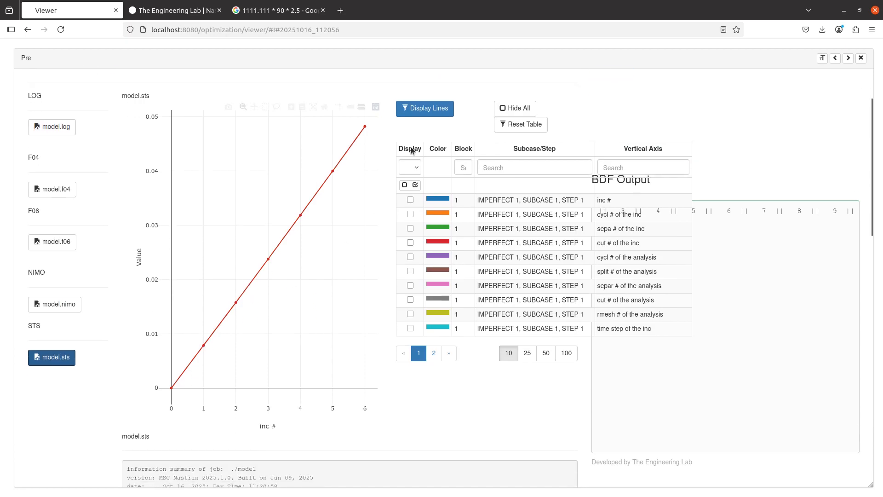
scroll(368, 156, "up", 2)
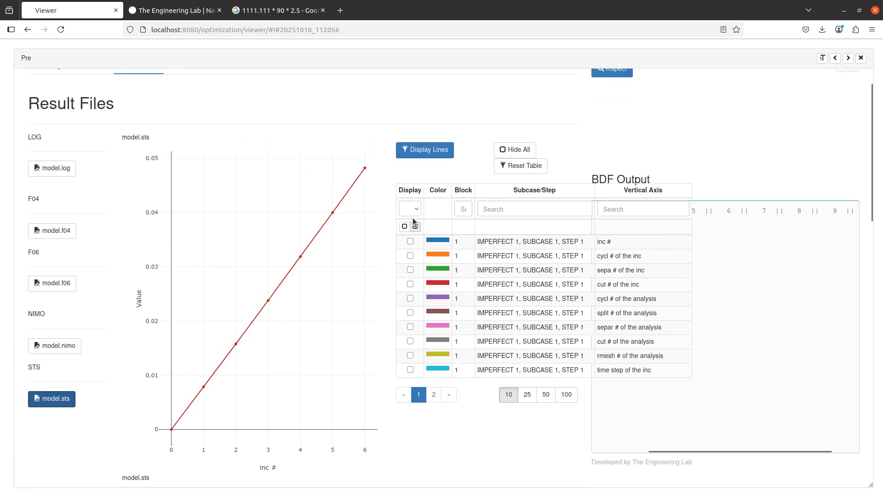
mouse_move(364, 164)
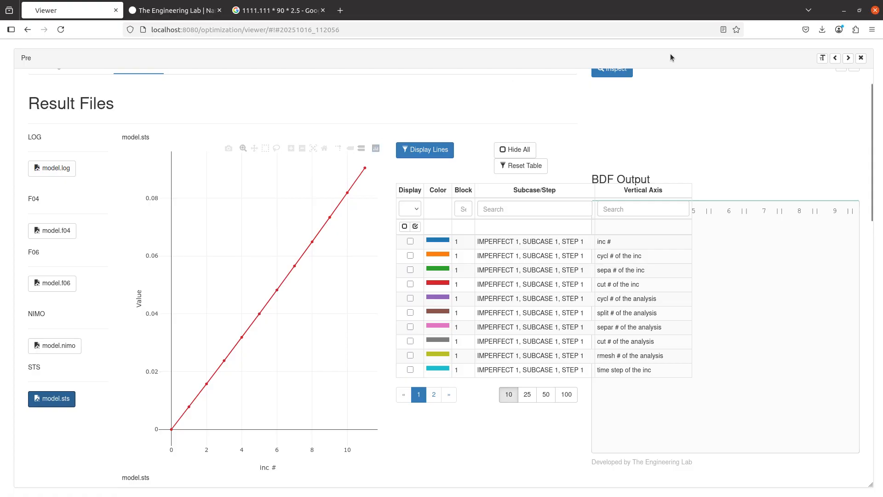
scroll(801, 122, "up", 2)
left_click(854, 108)
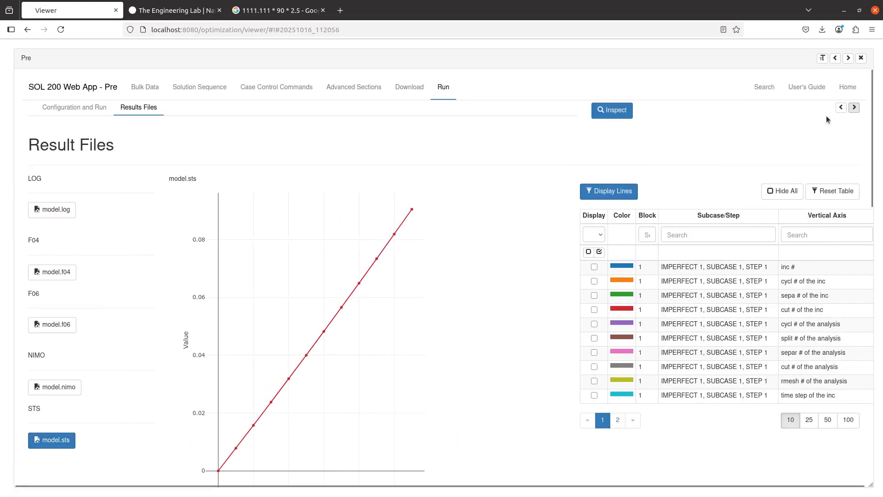
mouse_move(412, 214)
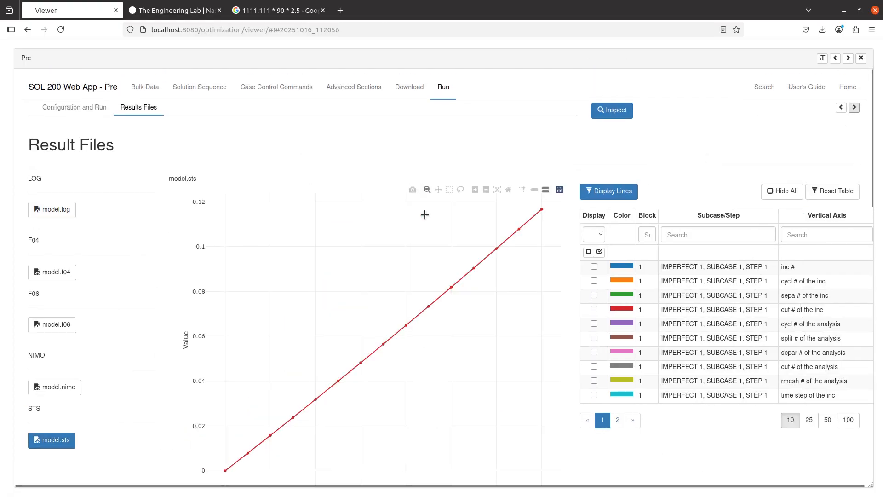
mouse_move(544, 206)
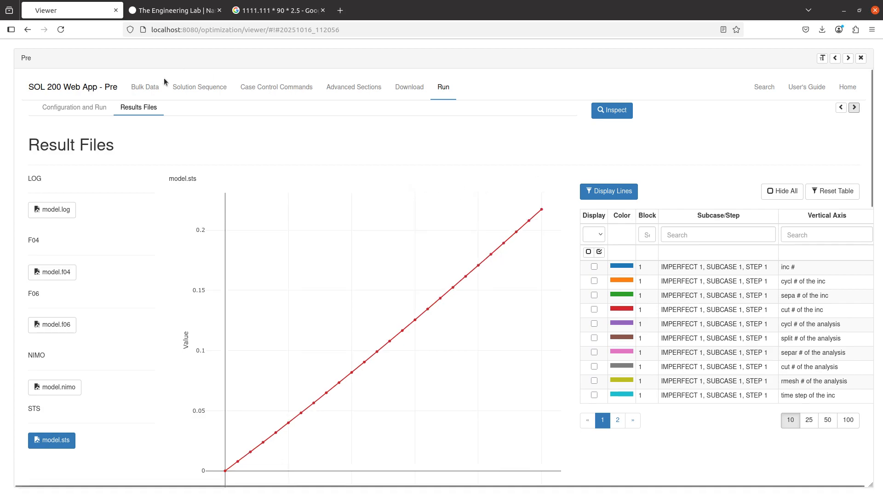
left_click(74, 107)
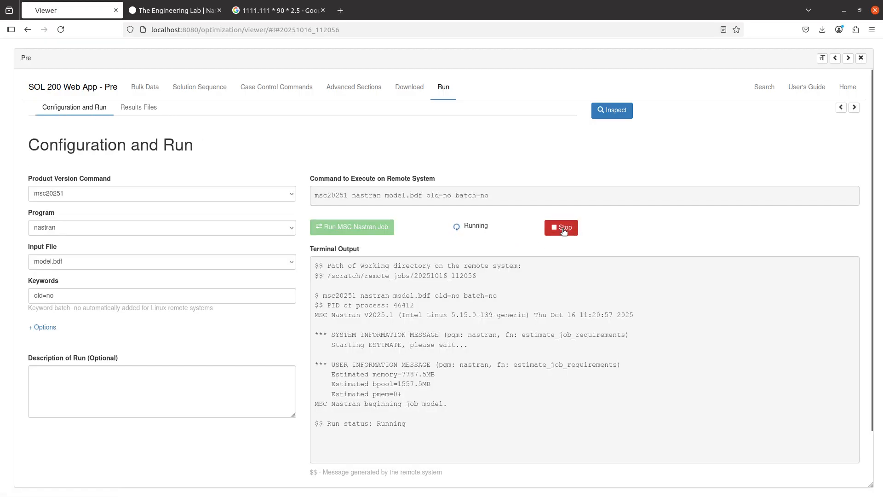
- Reopen the completed run's Results Files to plot the mode 1 NODAL/EIGENVECTOR fringe
left_click(139, 108)
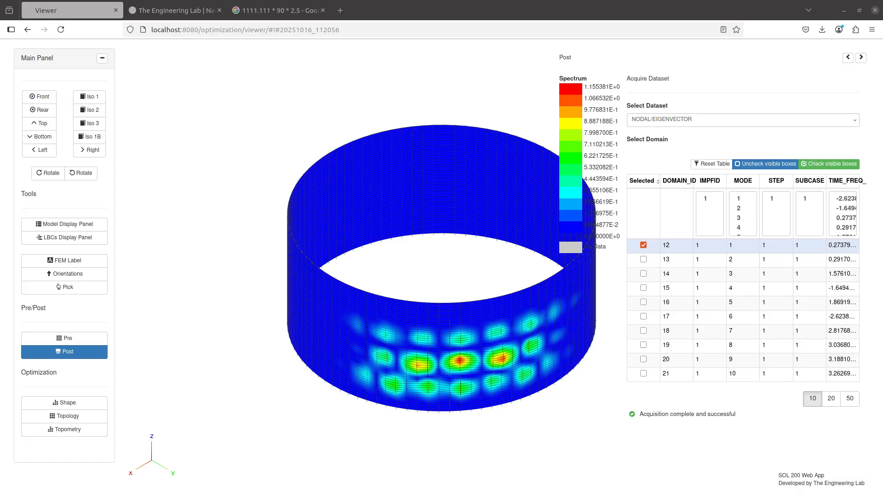
- Place the manual beside the results and orbit the cylinder to a matching lower viewpoint
key("alt+Tab")
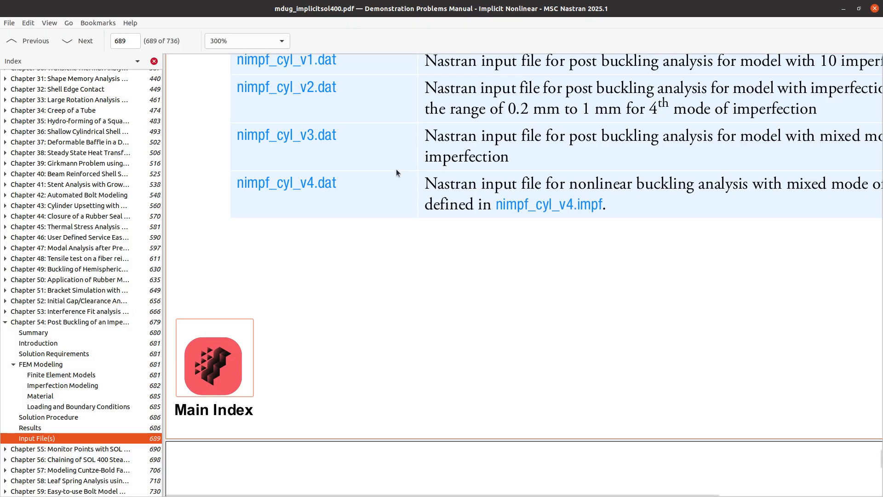
scroll(393, 171, "up", 10)
scroll(390, 175, "up", 10)
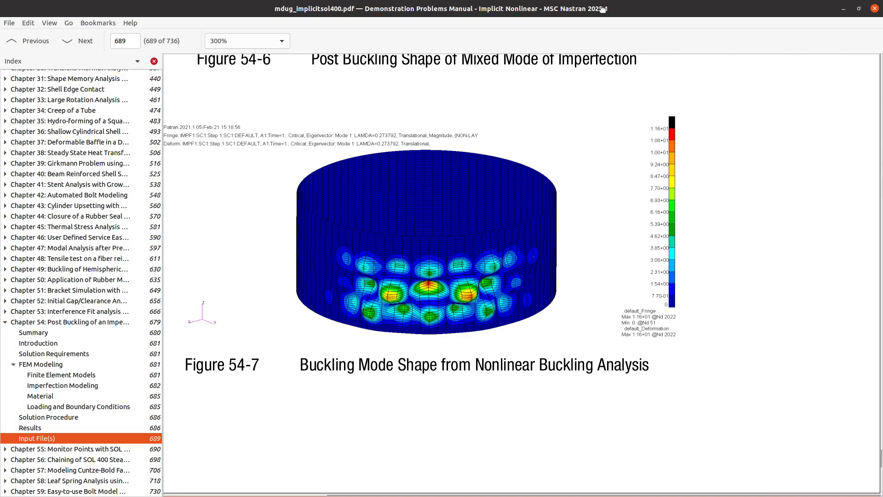
left_click_drag(603, 10, 603, 0)
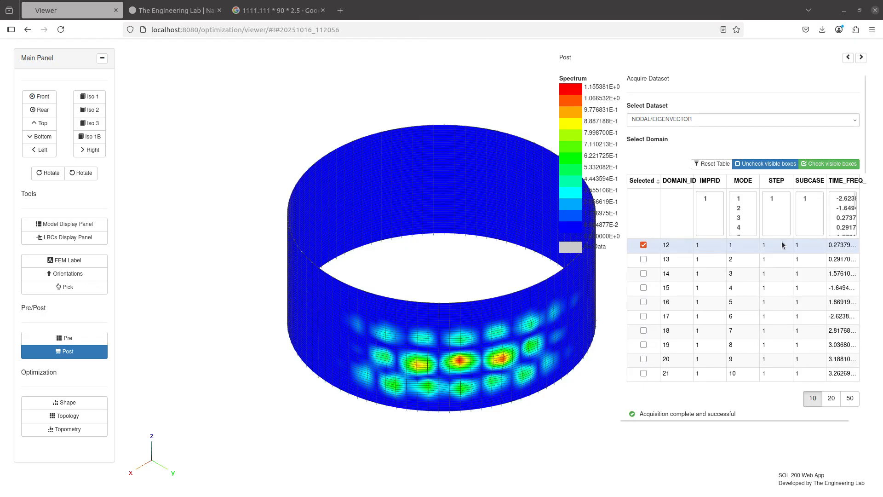
left_click_drag(476, 347, 475, 320)
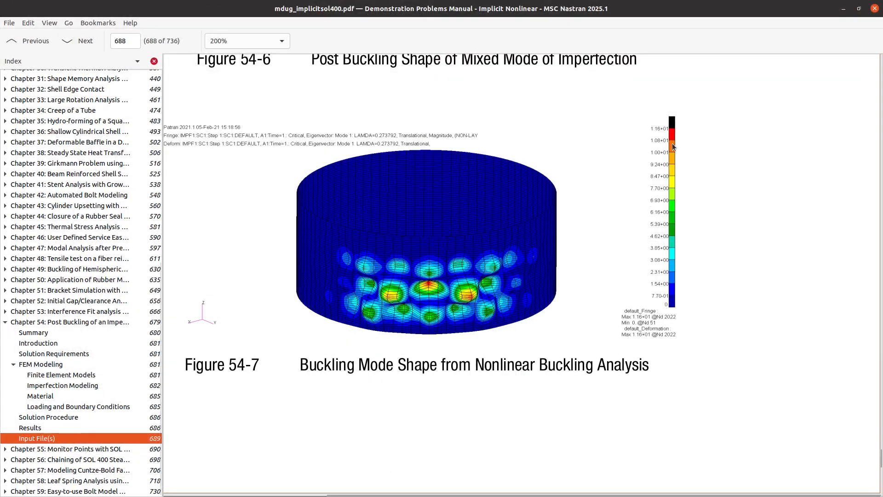
scroll(672, 142, "up", 3)
scroll(672, 142, "right", 2)
scroll(543, 129, "up", 2)
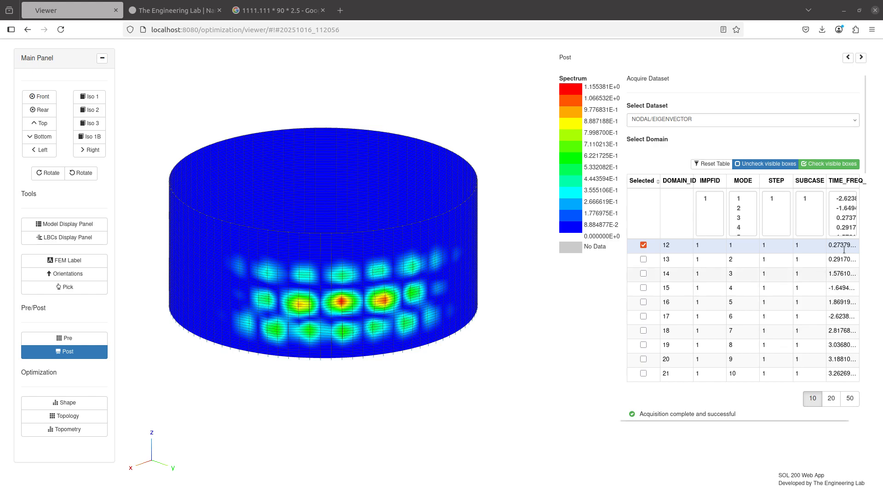
left_click(584, 86)
- Enlarge the manual's Figure 54-7 mode shape, then return to the computed mode plot
key("alt+Tab")
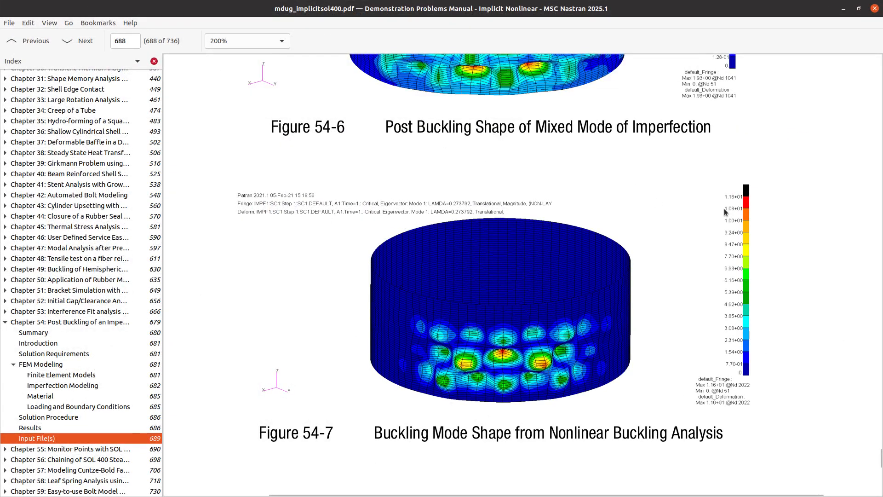
key("ctrl+plus")
key("ctrl+plus")
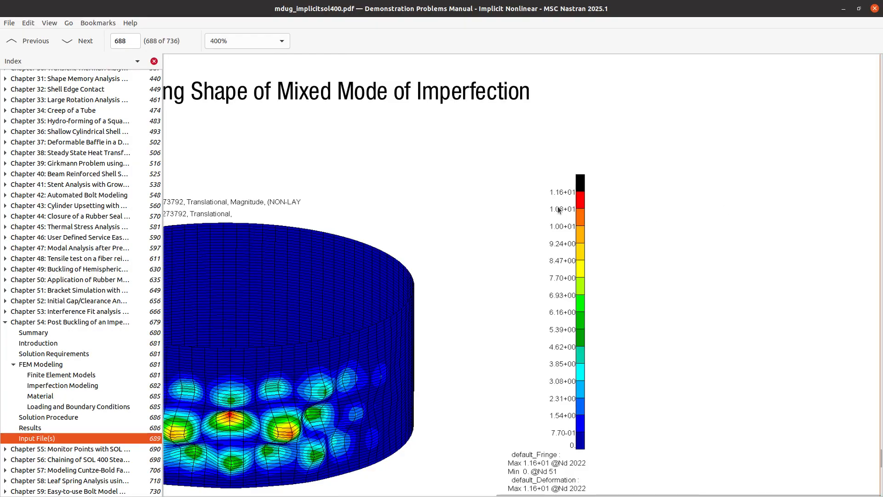
scroll(569, 205, "left", 3)
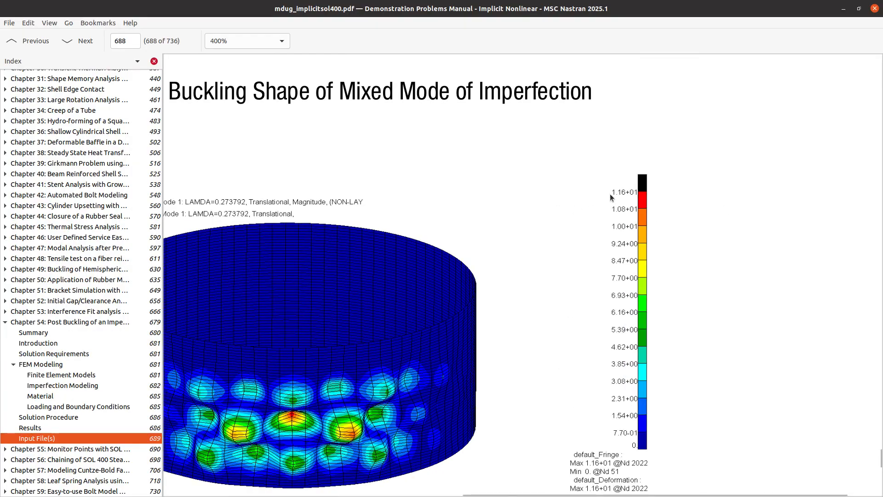
scroll(617, 214, "down", 2)
scroll(617, 214, "up", 2)
left_click(843, 9)
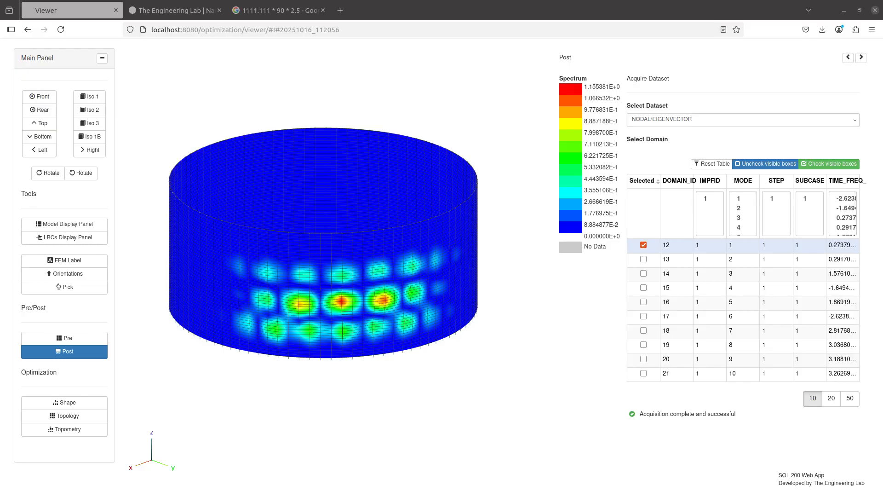
- Label the maximum displacement at Grid 2022 and rotate the cylinder to view it
key("alt+Tab")
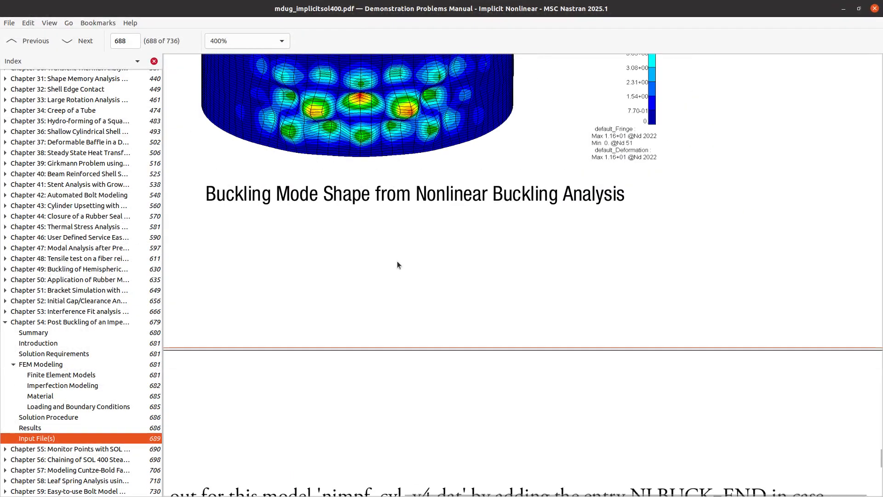
key("alt+Tab")
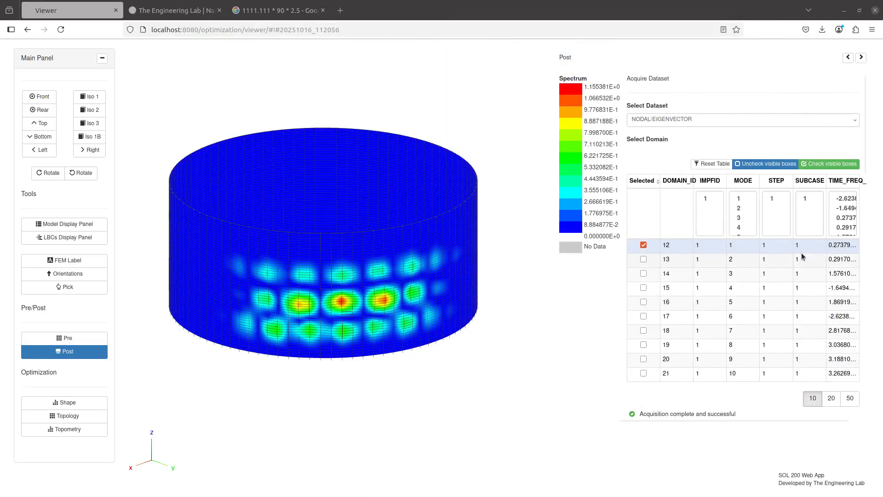
scroll(802, 256, "down", 5)
scroll(622, 326, "down", 2)
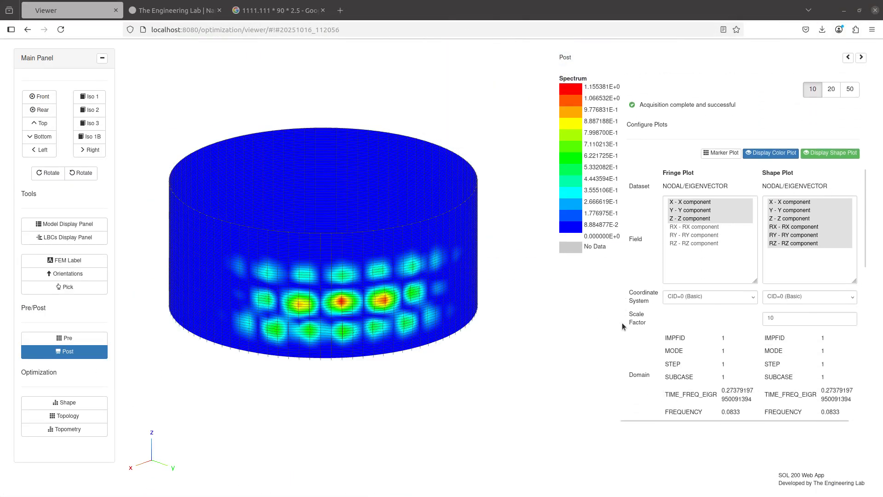
scroll(623, 326, "down", 3)
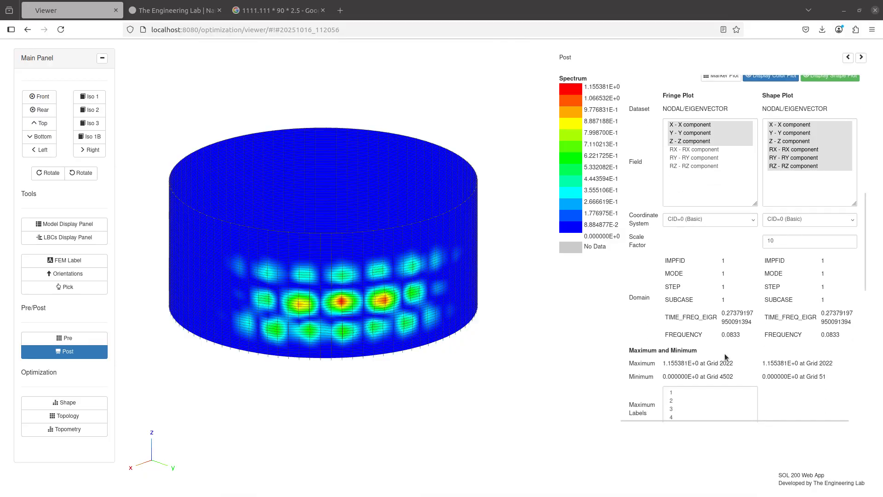
left_click_drag(735, 364, 663, 362)
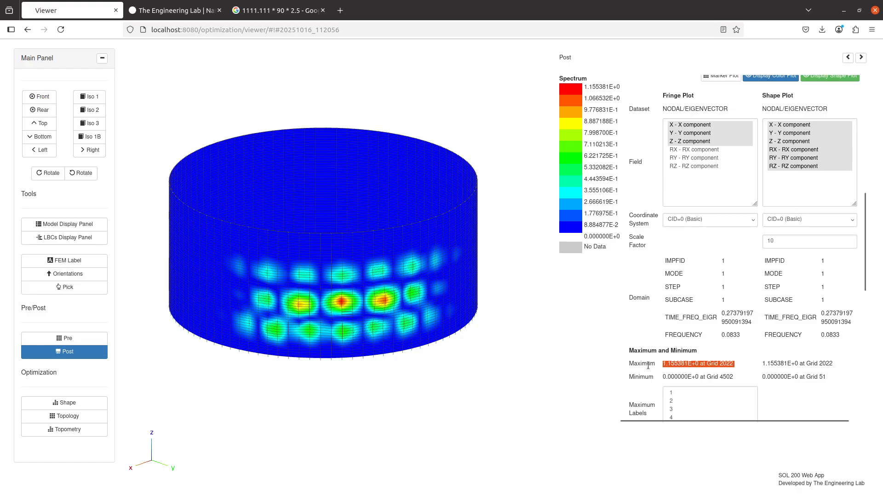
left_click(672, 390)
left_click_drag(379, 289, 413, 212)
scroll(421, 236, "up", 5)
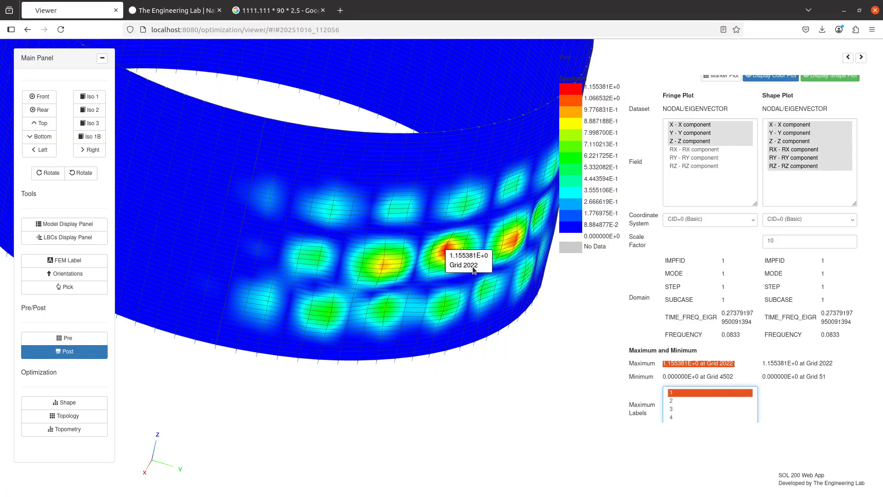
- Bring the manual window back on screen to show critical buckling factor ALPHA 2.528805E-01
left_click_drag(882, 27, 321, 1)
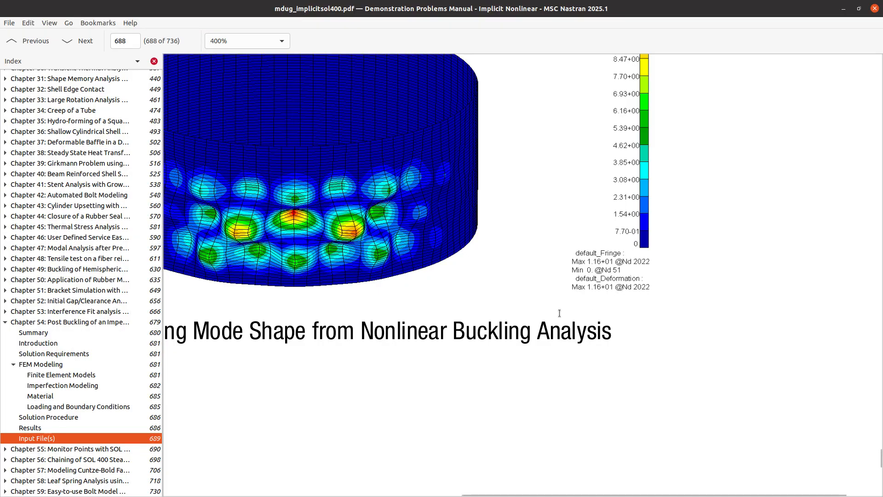
scroll(645, 287, "up", 3)
key("alt+Tab")
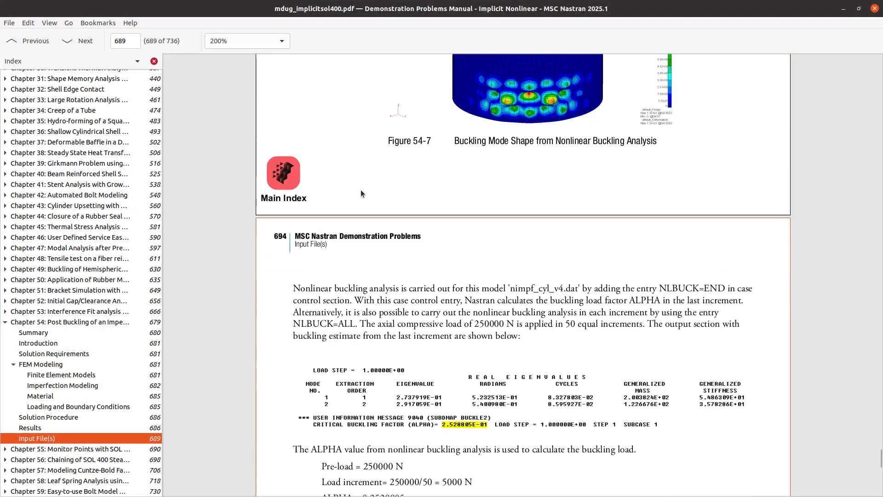
scroll(361, 189, "down", 5)
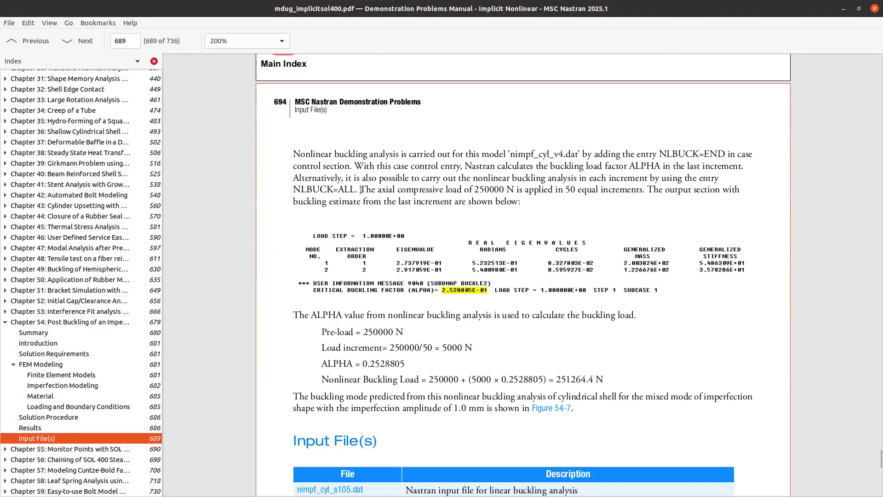
- Read the manual's CRITICAL BUCKLING FACTOR line (ALPHA 2.528805E-01), then open Pre in the web app
scroll(360, 190, "down", 3)
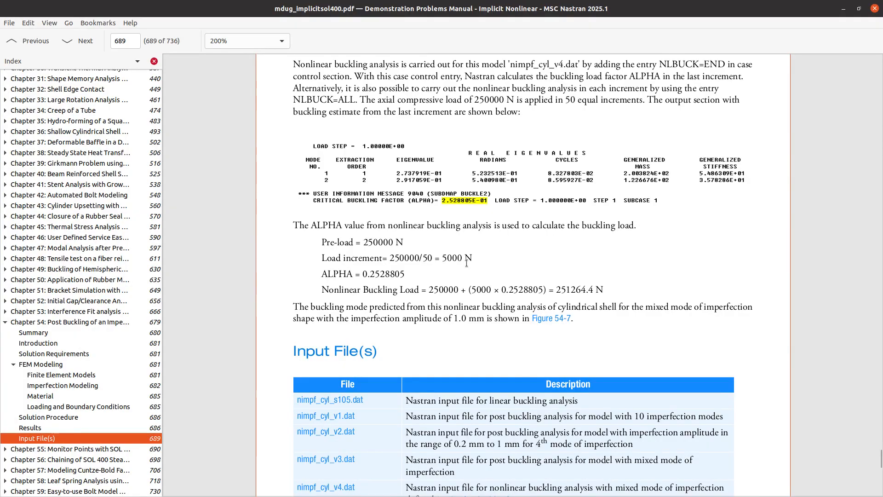
scroll(466, 263, "up", 2, "ctrl")
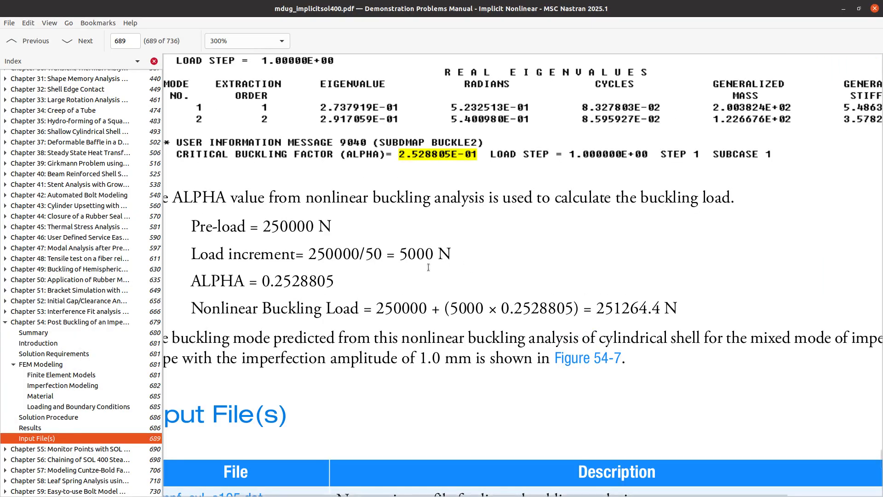
scroll(360, 276, "up", 1)
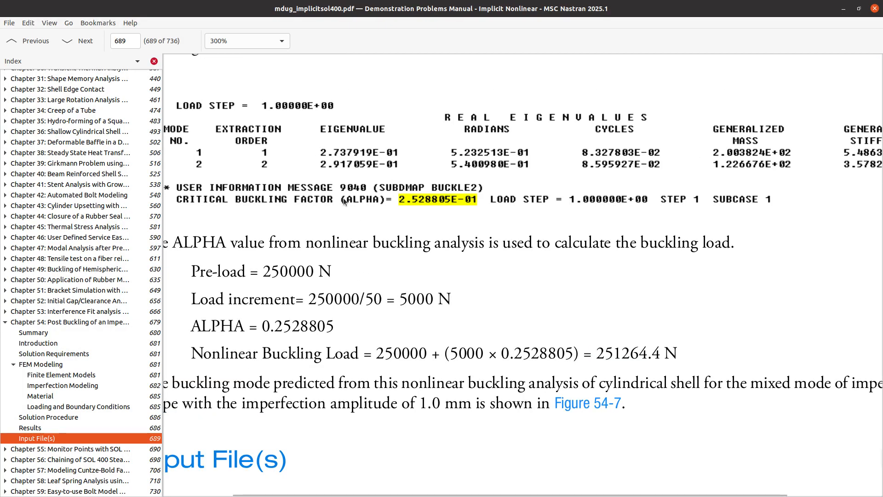
scroll(346, 202, "up", 1)
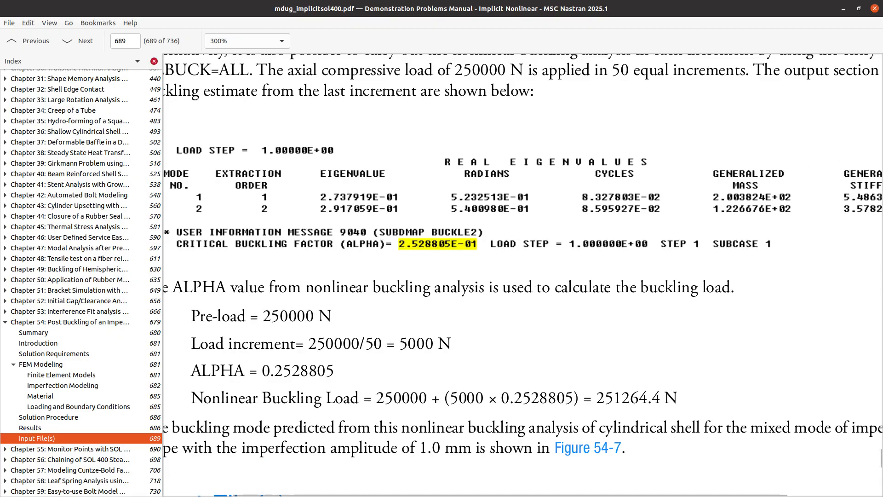
key("alt+Tab")
left_click(73, 338)
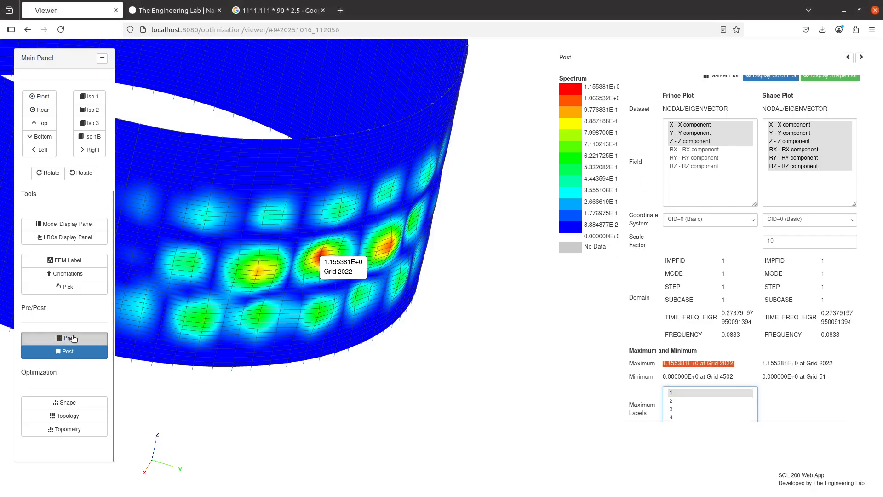
- Search model.f06 for 'alpha' and select the critical buckling factor line, ALPHA 2.528806E-01
left_click(72, 342)
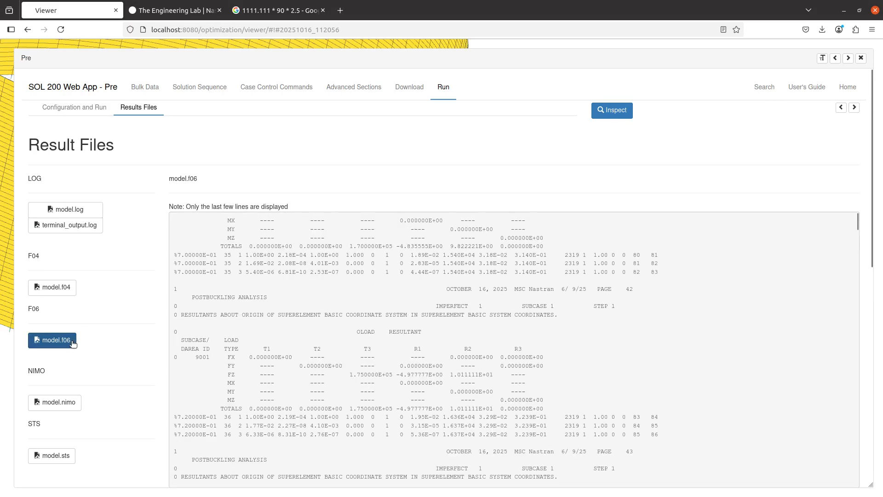
scroll(261, 311, "down", 3)
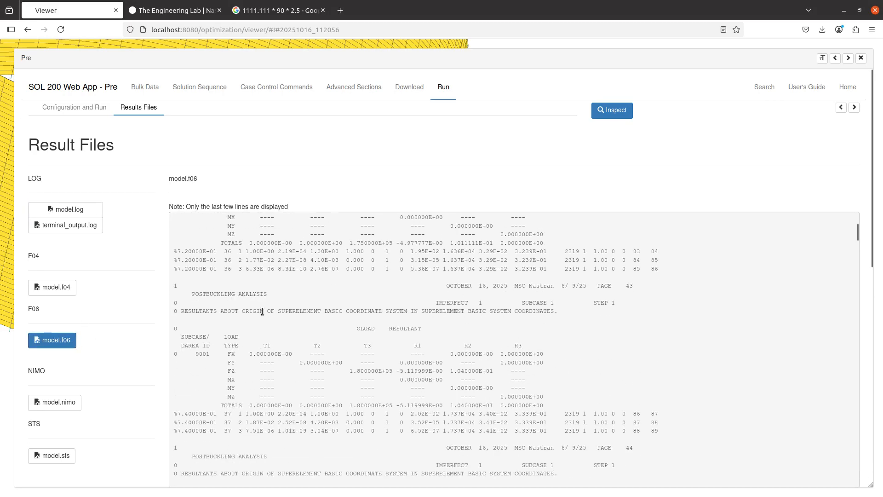
key("ctrl+f")
type("alpha")
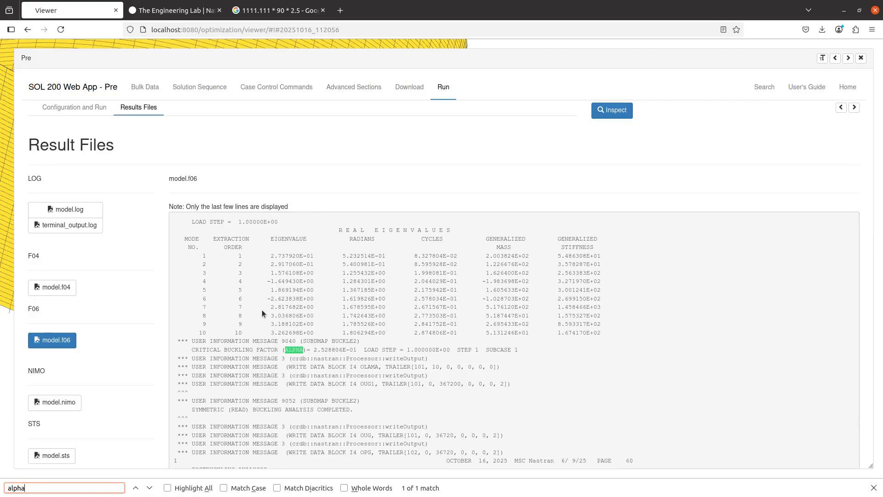
scroll(170, 308, "down", 2)
scroll(155, 315, "down", 3)
scroll(156, 315, "down", 2)
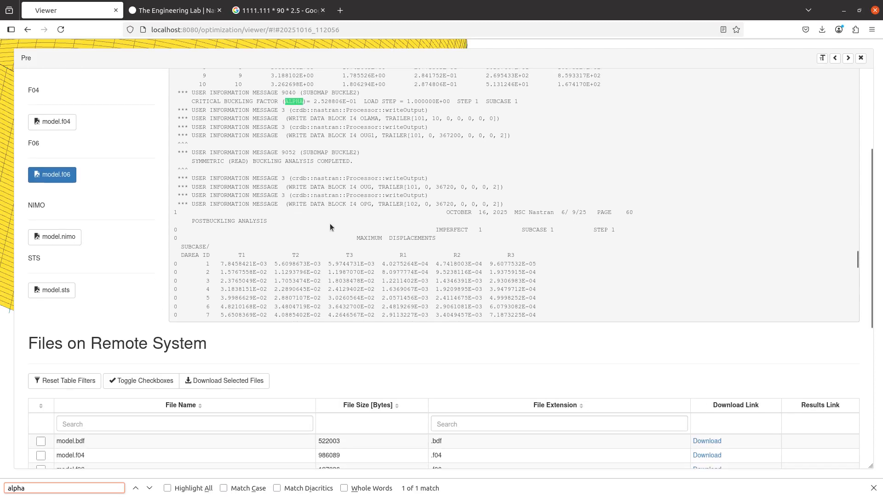
scroll(137, 299, "up", 2)
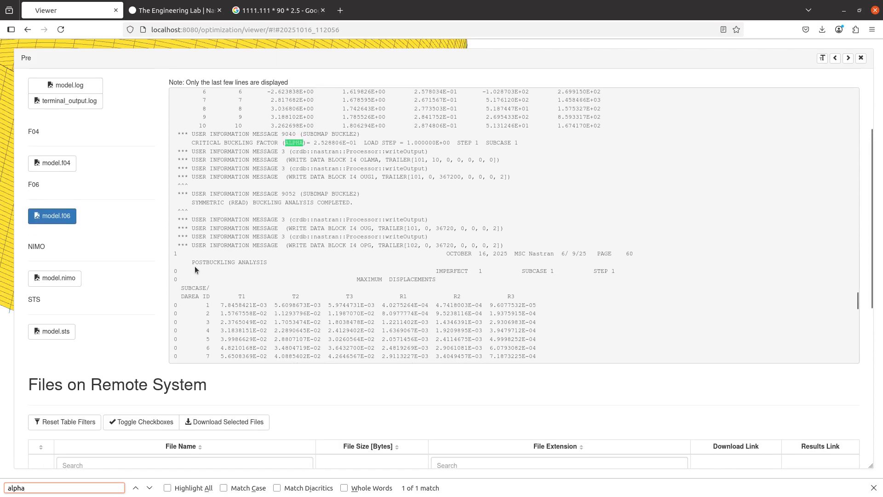
scroll(194, 266, "down", 5)
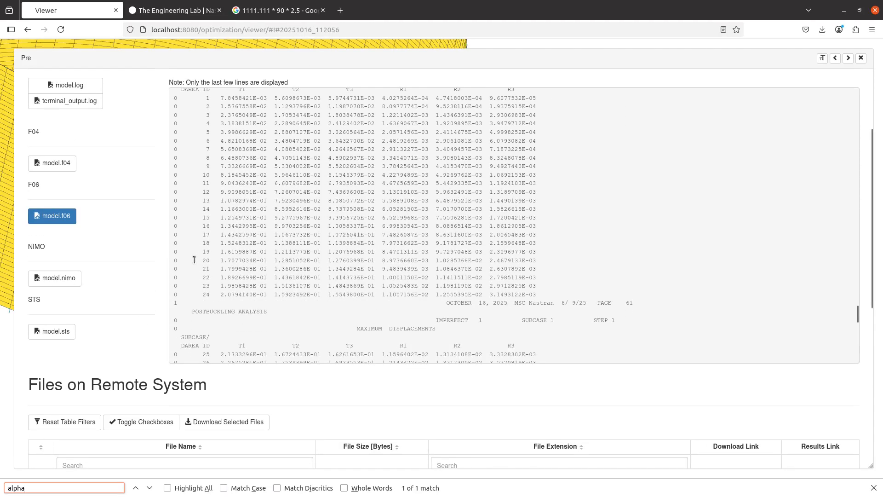
scroll(194, 260, "up", 5)
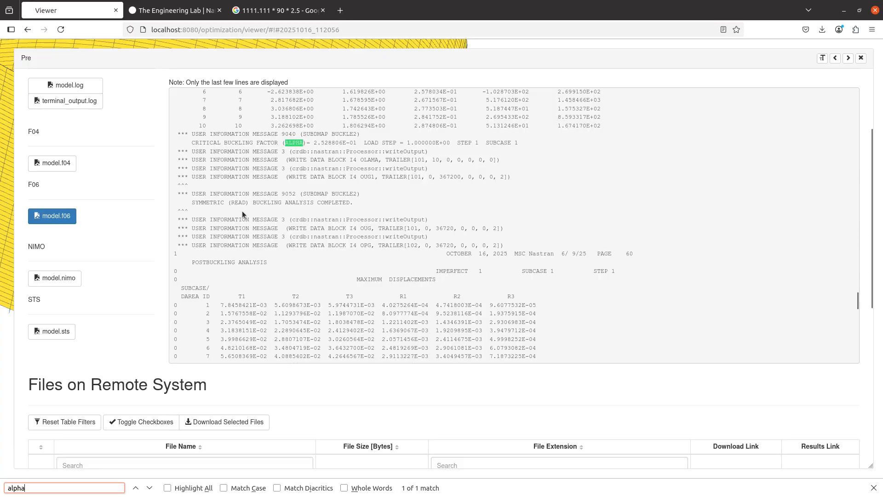
triple_click(288, 144)
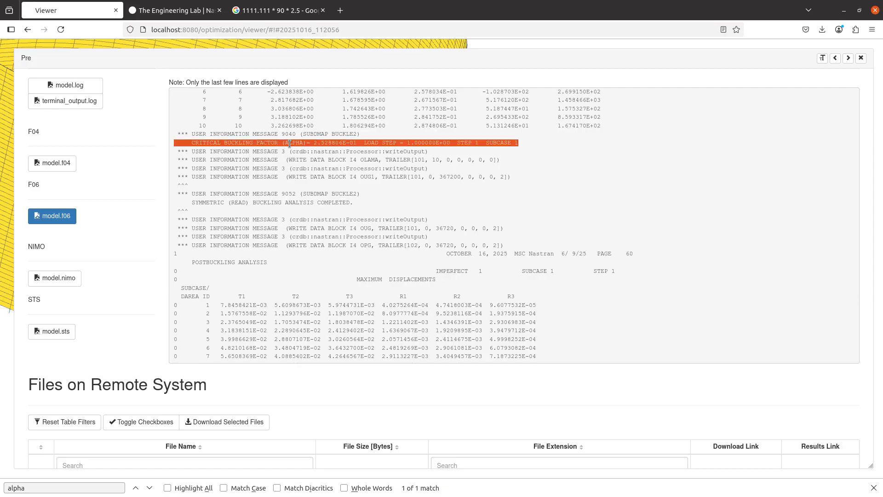
double_click(290, 144)
left_click(315, 143)
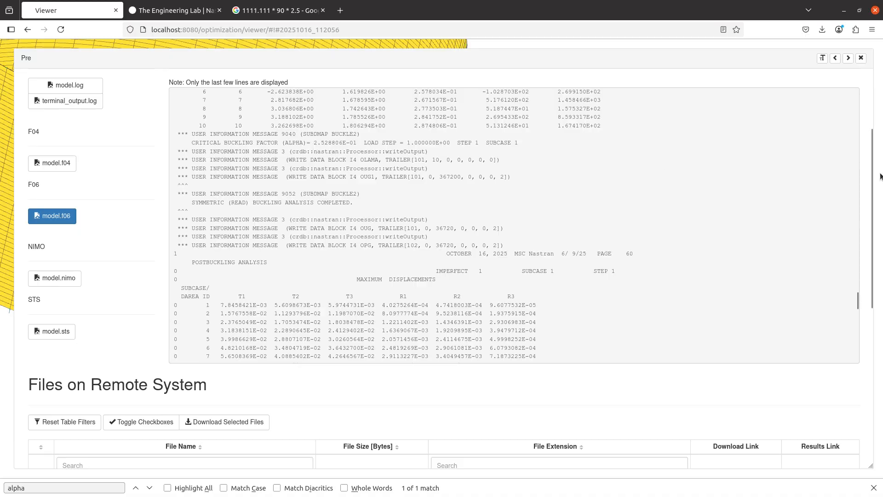
- Compare the f06 ALPHA with the manual's 2.528805E-01 and download model.f06
key("alt+Tab")
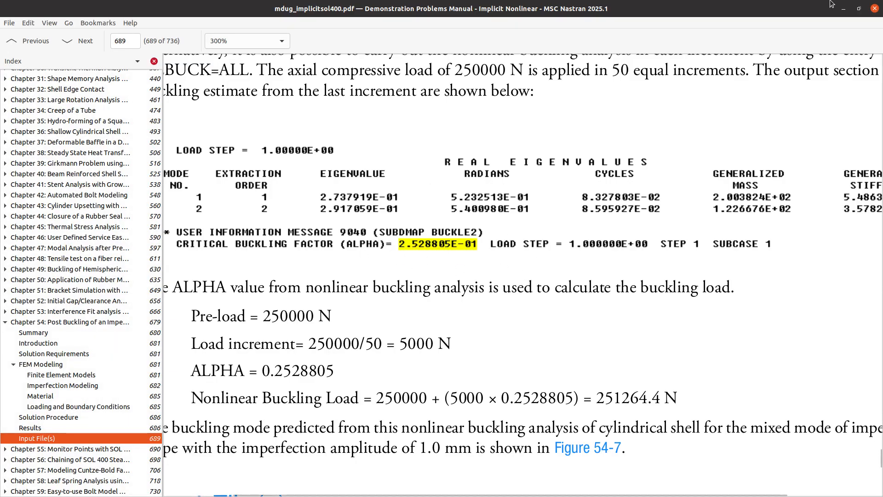
key("alt+Tab")
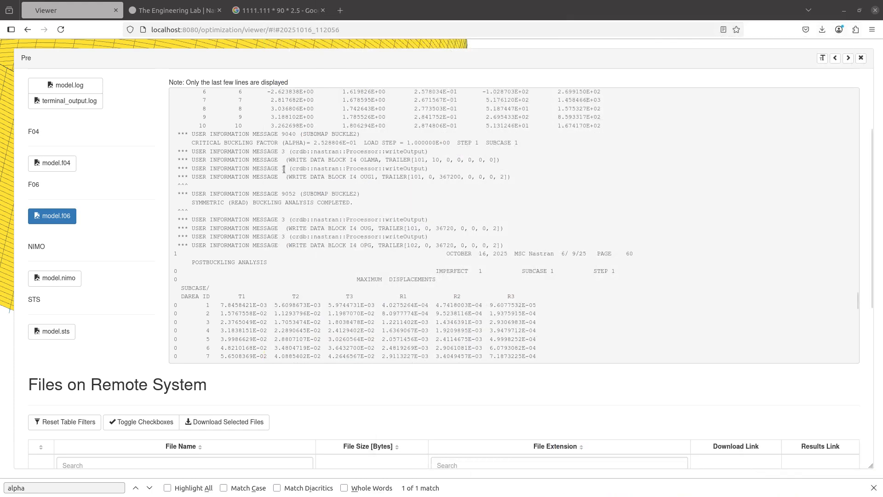
scroll(147, 345, "down", 7)
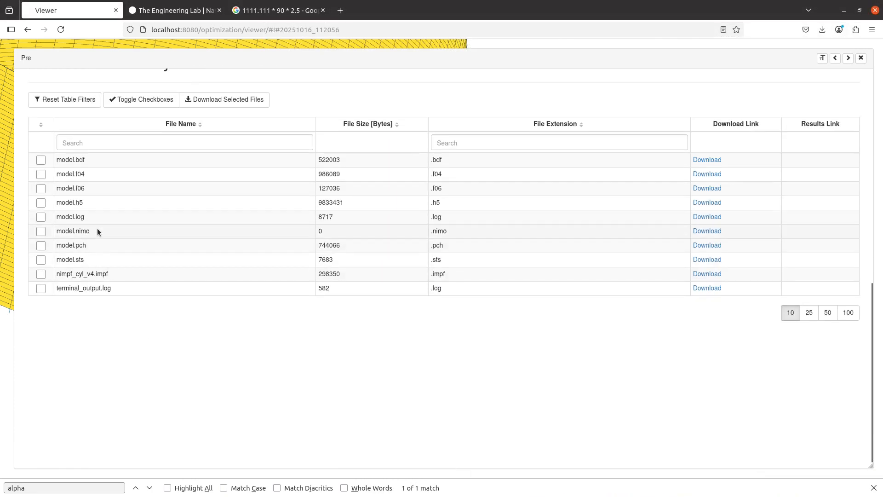
left_click(708, 188)
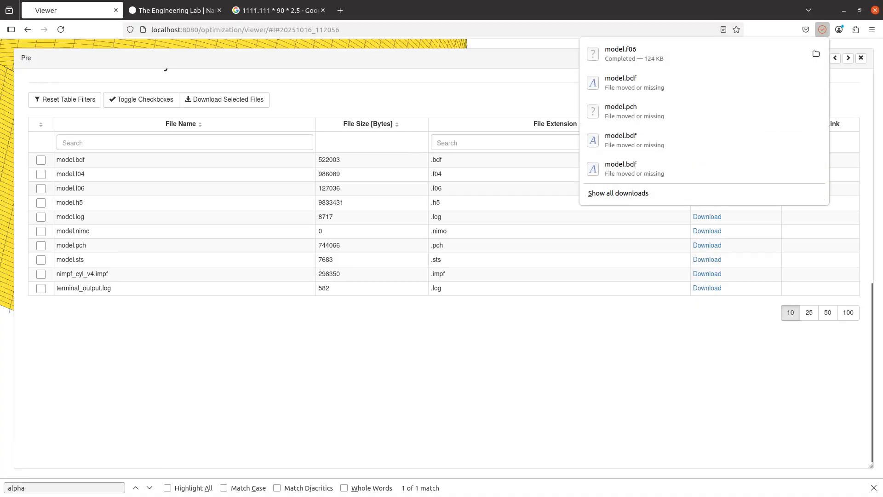
key("alt+Tab")
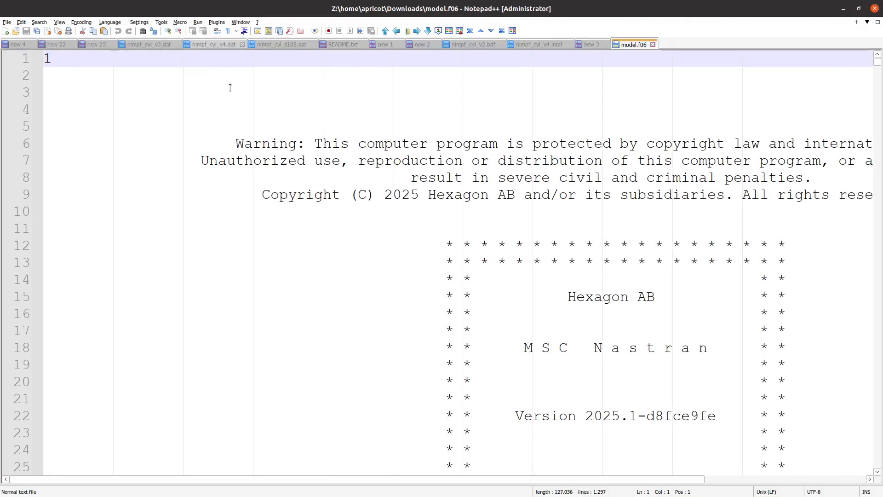
- Search model.f06 for 'alpha' and go to the ALPHA = 2.528806E-01 hit on line 1175
left_click(230, 87)
key("ctrl+f")
type("alpha")
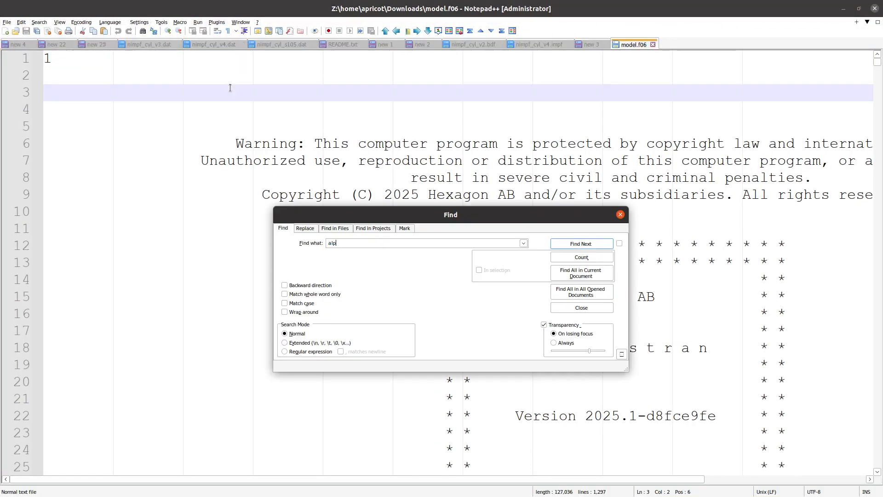
left_click(578, 272)
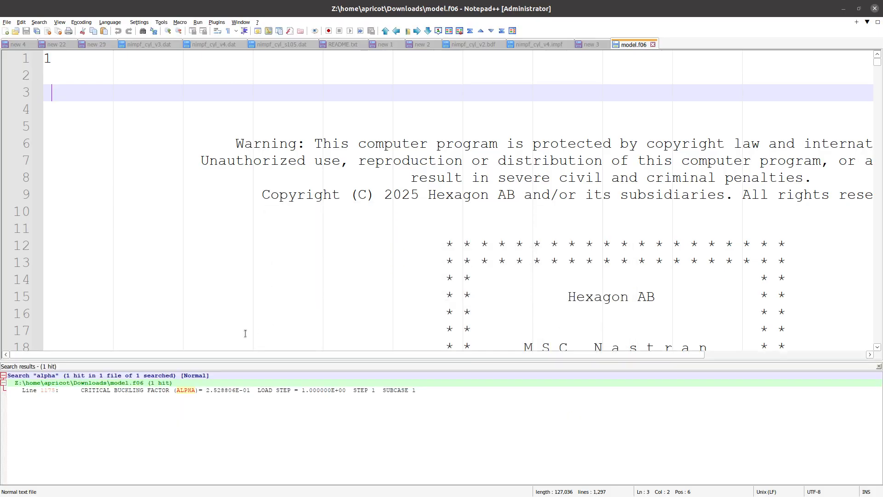
double_click(233, 390)
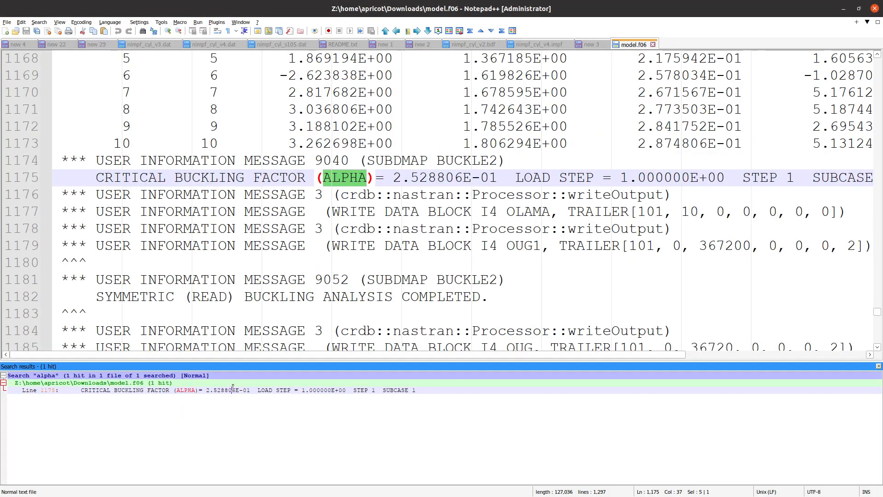
left_click(434, 179)
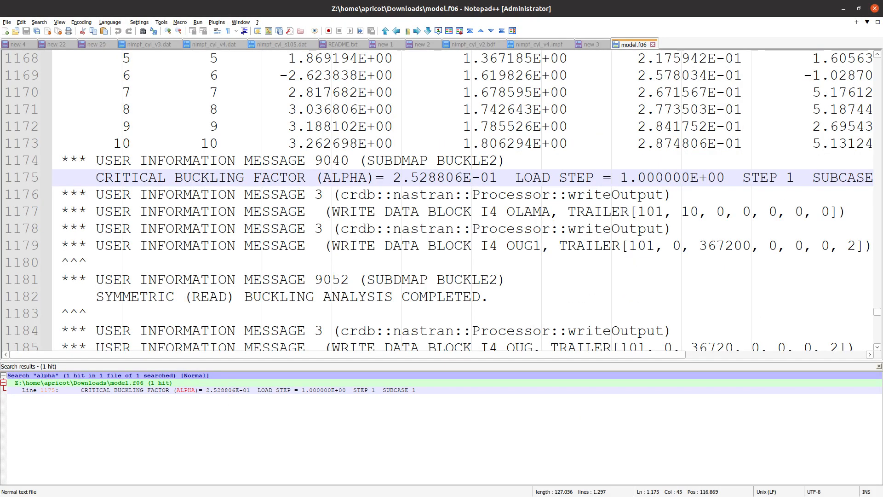
- Return to the PDF manual to compare its ALPHA value of 2.528805E-01
key("alt+Tab")
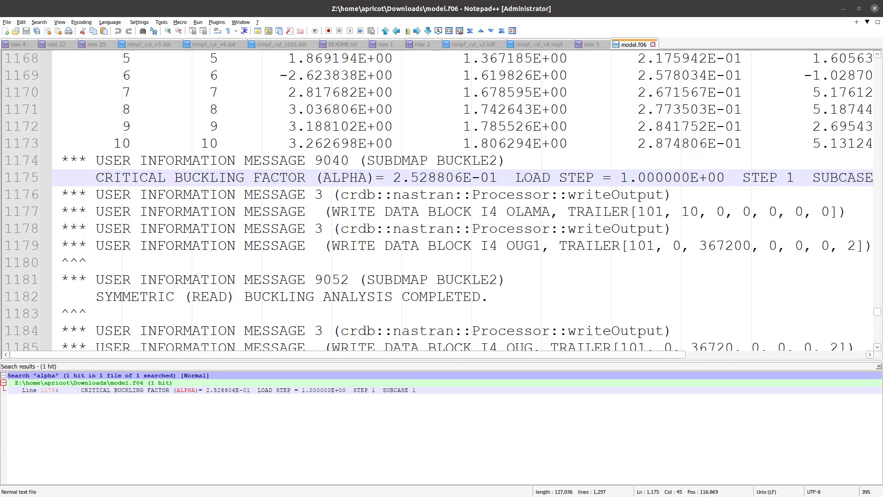
key("alt+Tab")
scroll(229, 290, "down", 1)
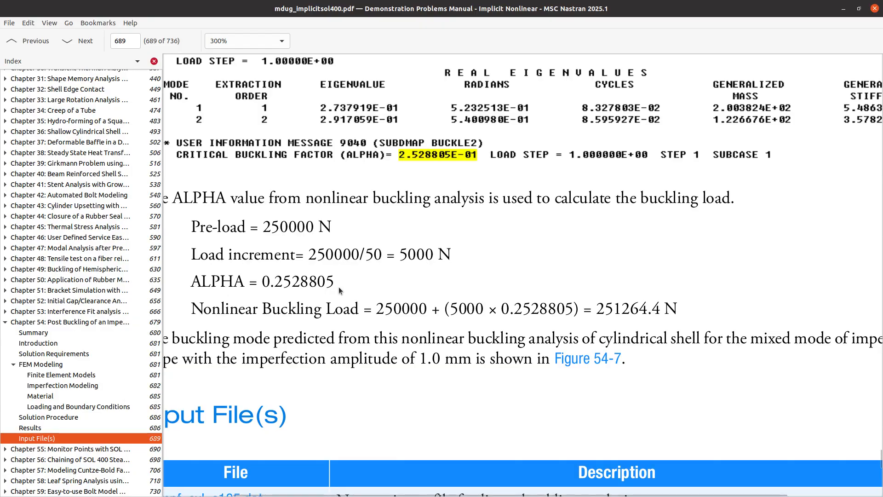
left_click_drag(205, 310, 366, 302)
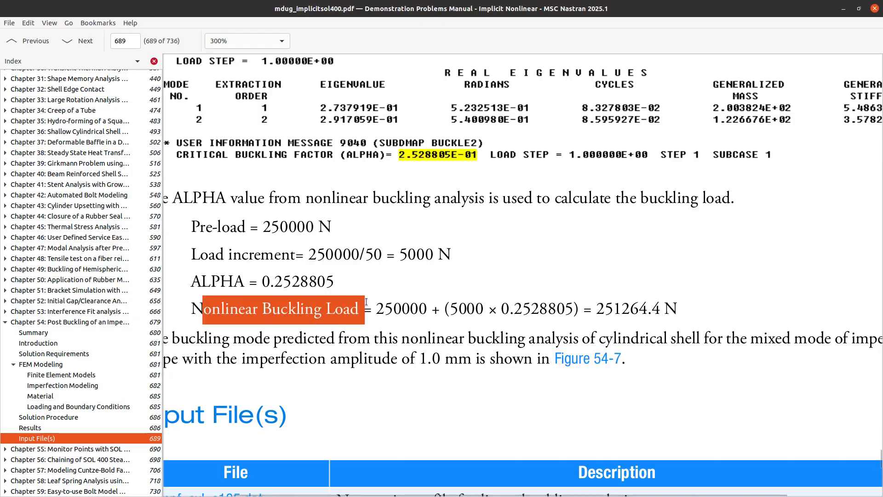
left_click(621, 307)
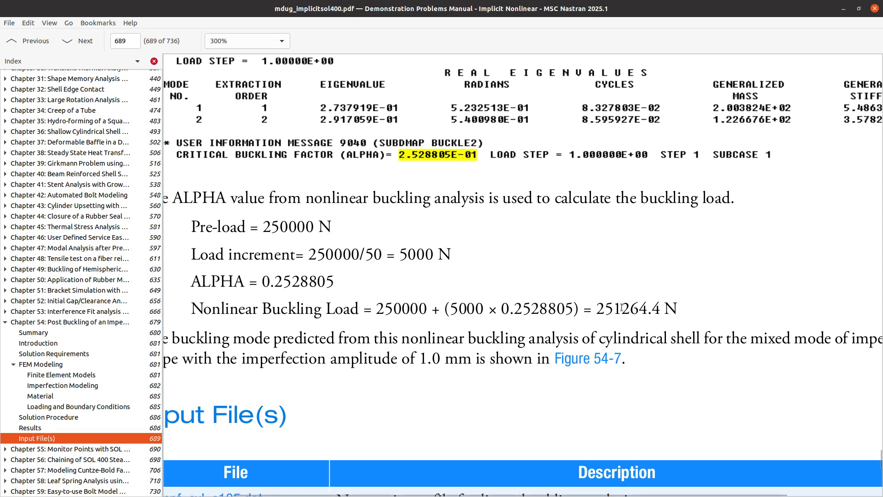
left_click_drag(622, 307, 596, 308)
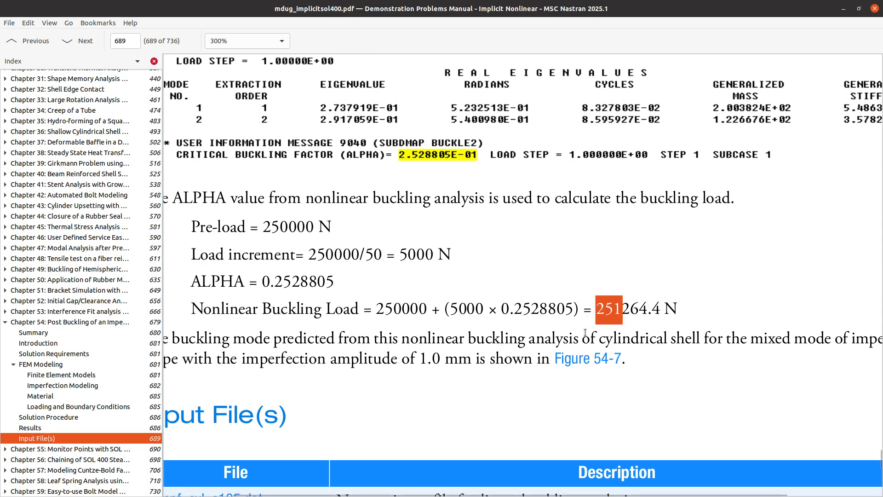
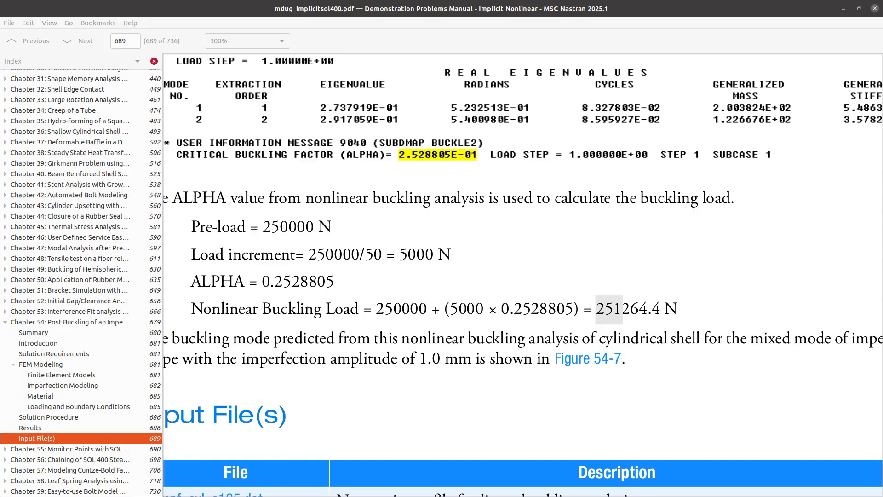
- Maximize the Release Guide and search 'nonlinear bucklin' to reach Nonlinear Buckling Analysis in SOL 400
left_click_drag(0, 8, 152, 1)
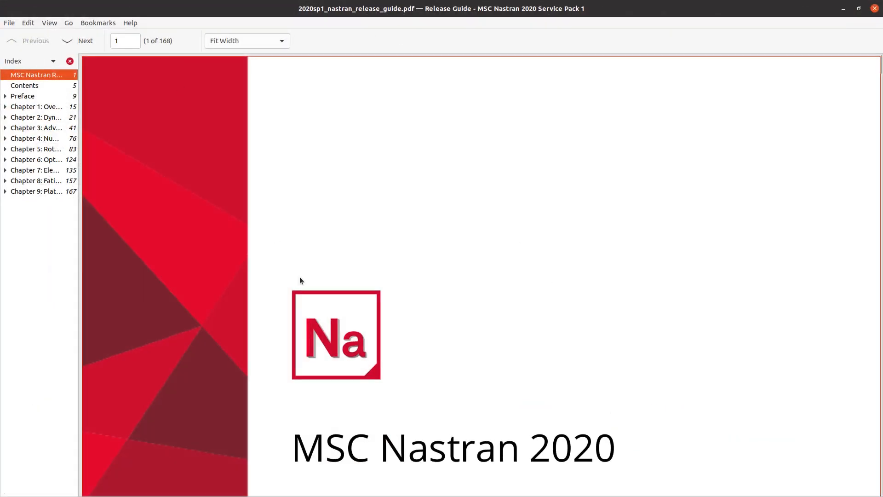
scroll(339, 407, "down", 4)
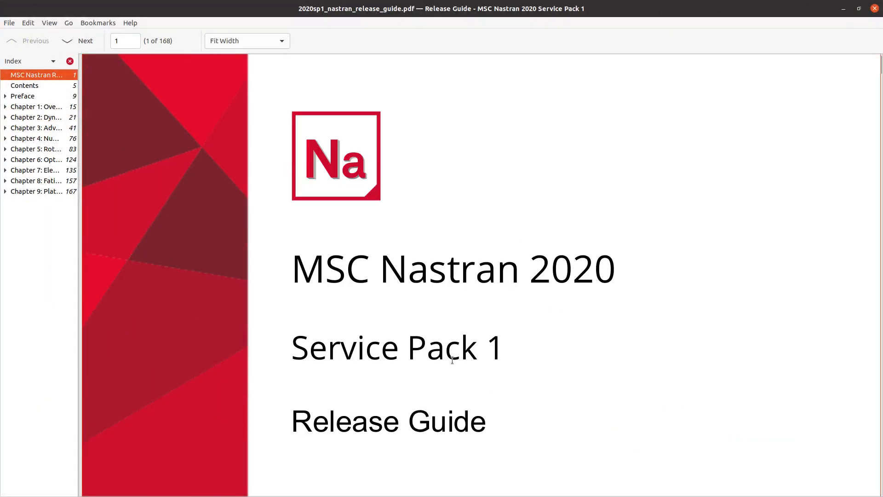
scroll(385, 408, "down", 2)
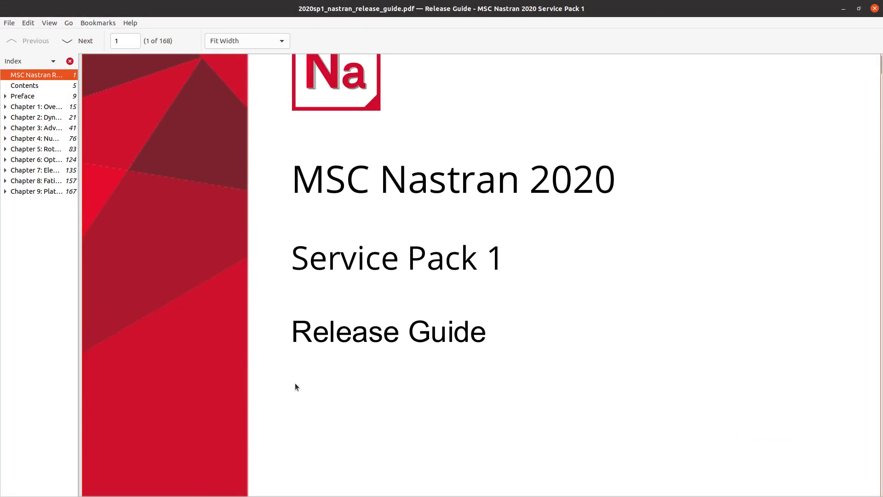
scroll(295, 387, "down", 3)
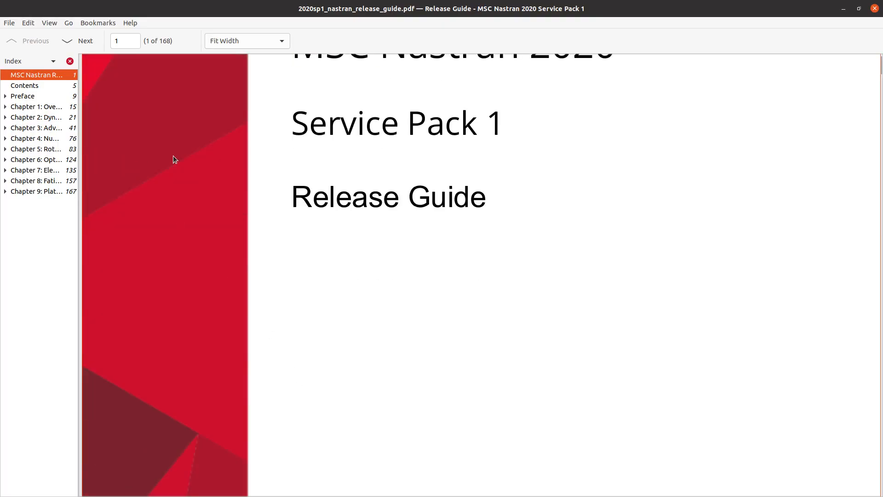
key("ctrl+f")
type("nonlinear bucklin")
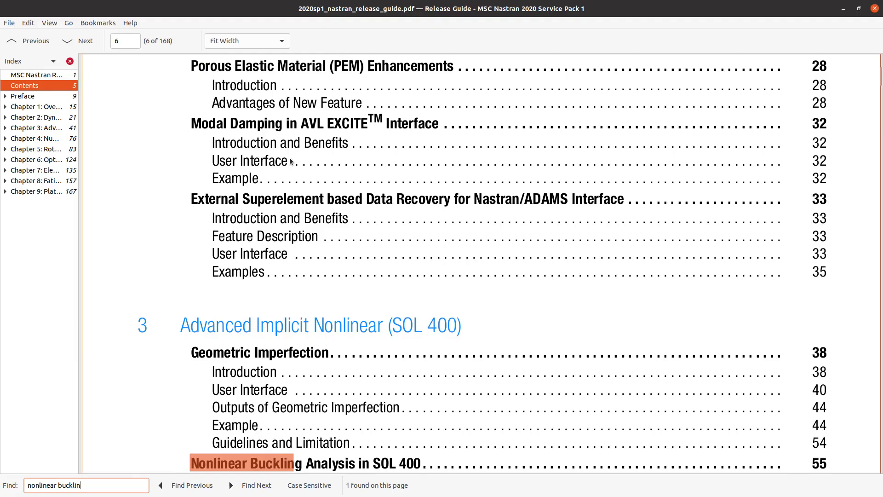
scroll(329, 168, "down", 6)
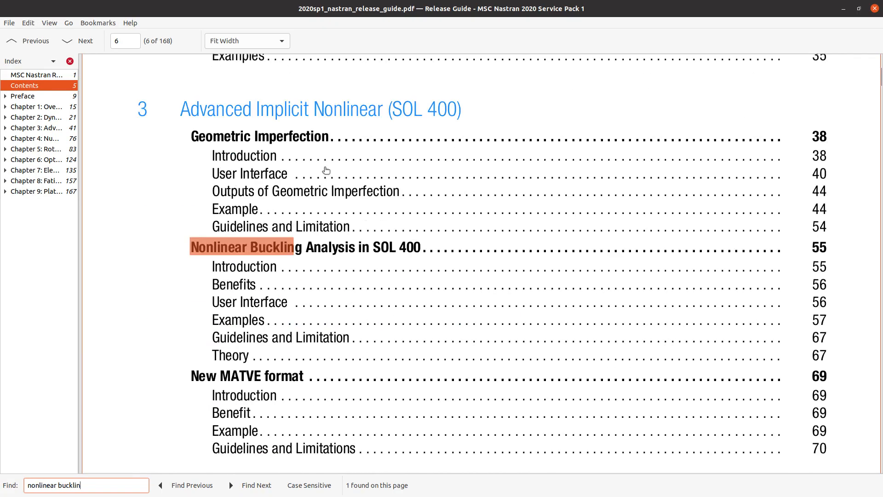
key("Escape")
left_click(295, 248)
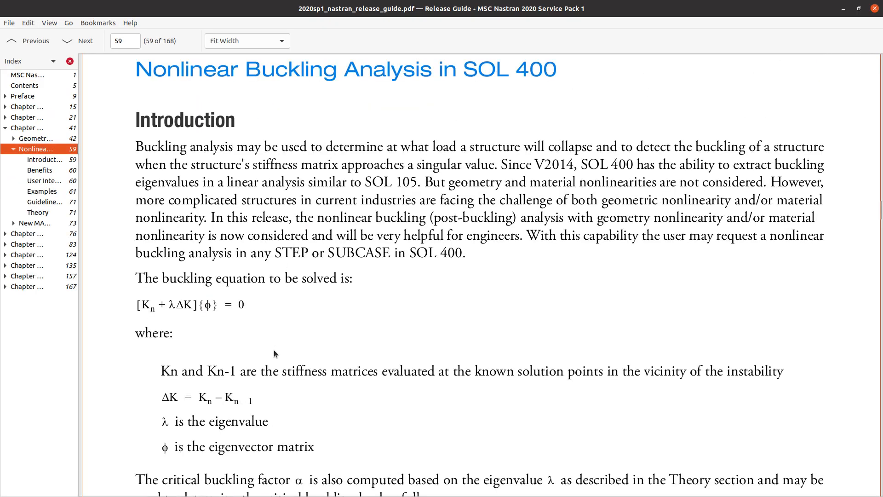
- Select the {Pcr} critical buckling load equation and line, then return to model.f06
scroll(275, 353, "down", 1)
scroll(272, 351, "down", 4)
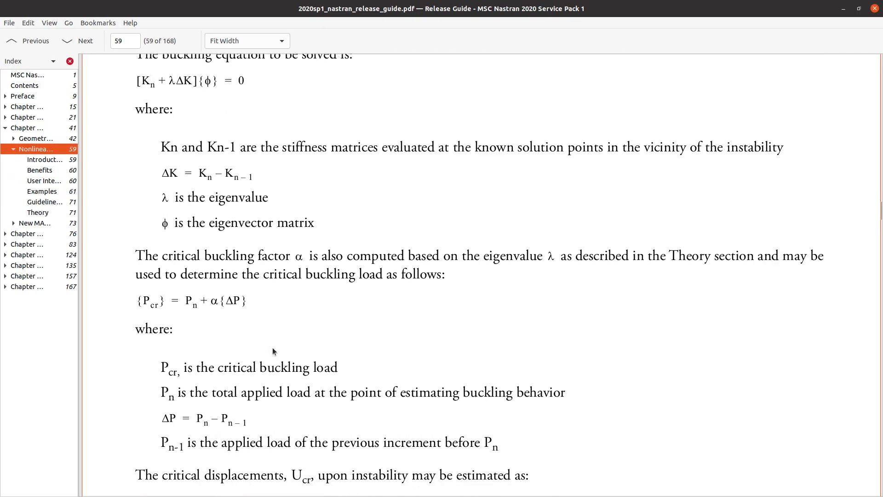
scroll(187, 316, "up", 3)
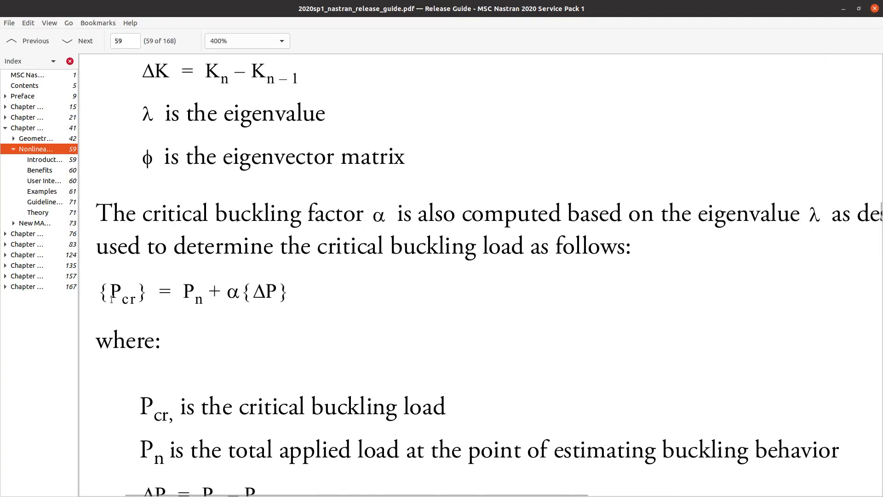
left_click_drag(99, 295, 175, 300)
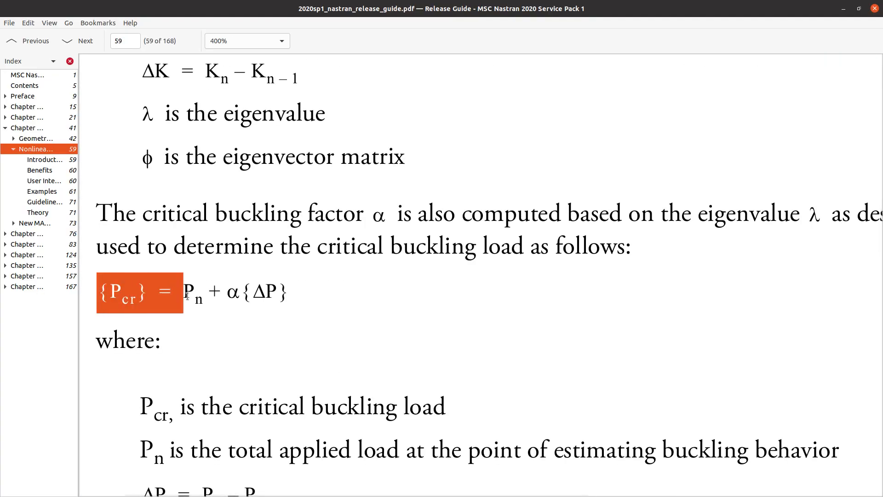
scroll(175, 300, "down", 2)
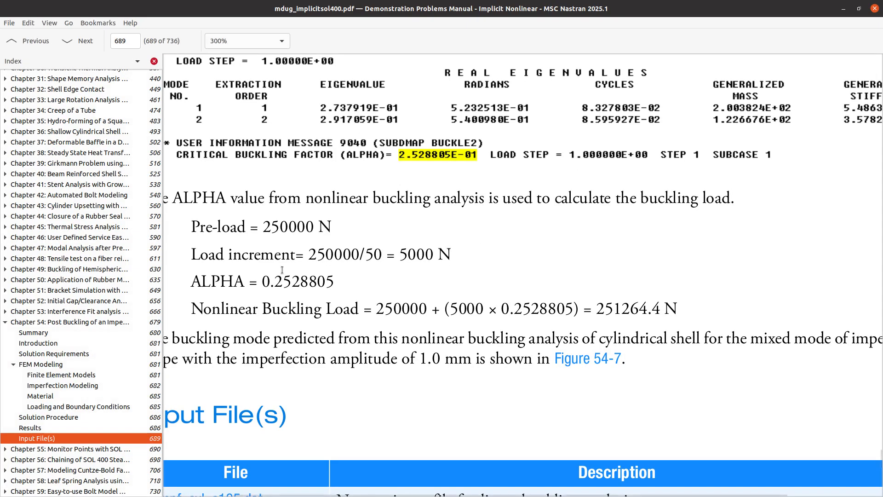
triple_click(289, 308)
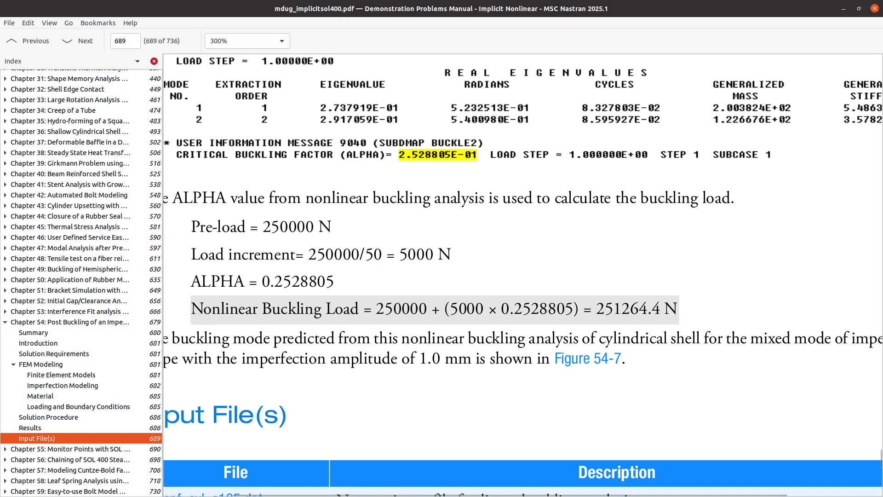
key("alt+Tab")
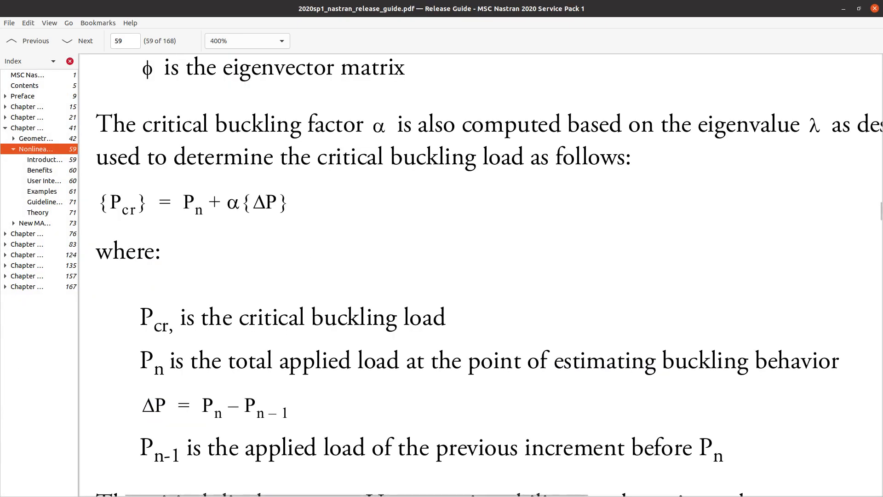
key("alt+Tab")
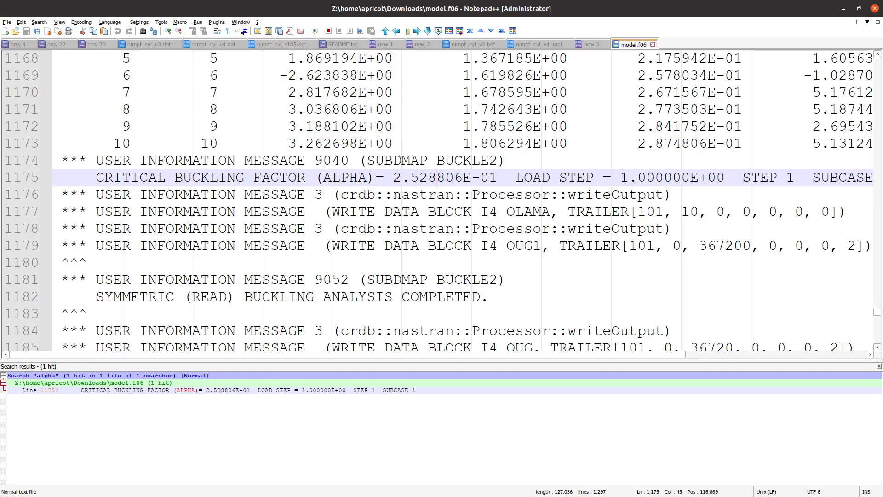
- Close the file table in the SOL 200 viewer and orbit the cylinder mesh
key("alt+Tab")
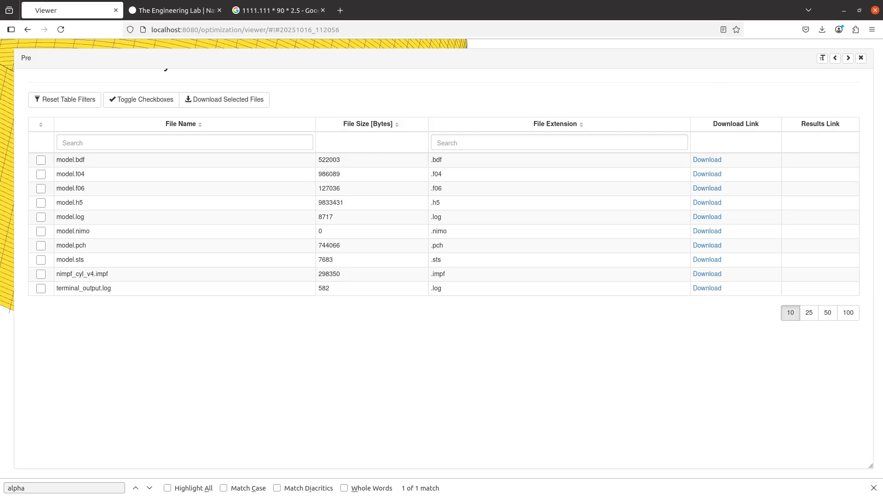
left_click(861, 58)
left_click_drag(168, 346, 425, 344)
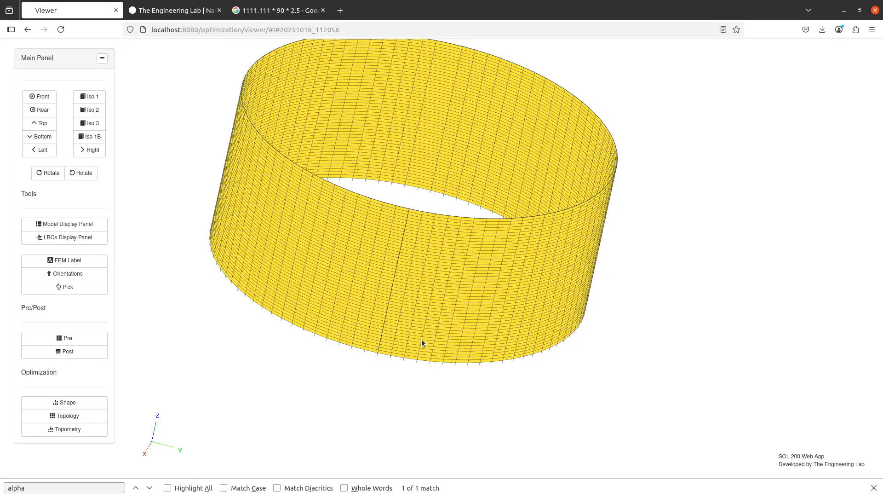
- Mark 'Nonlinear Buckling Analysis' on line 27 of README.txt with an x
key("alt+Tab")
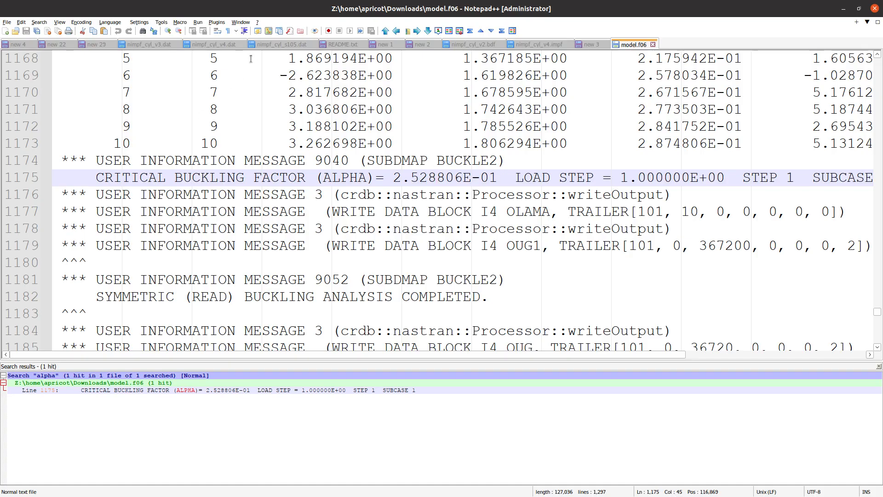
left_click(343, 44)
left_click(82, 144)
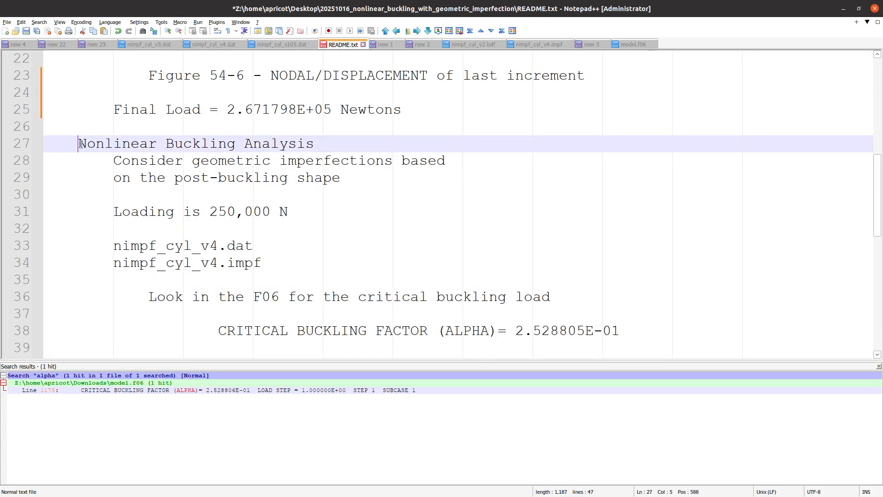
type("x")
scroll(150, 184, "down", 2)
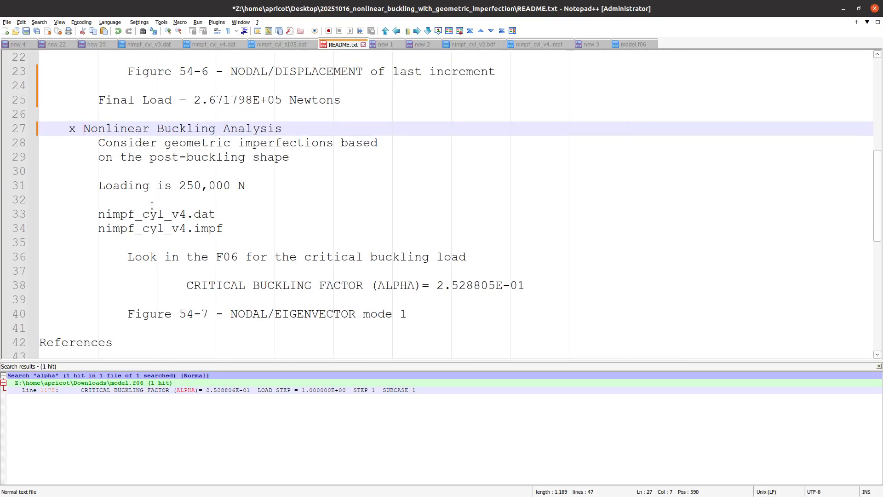
scroll(152, 206, "down", 3)
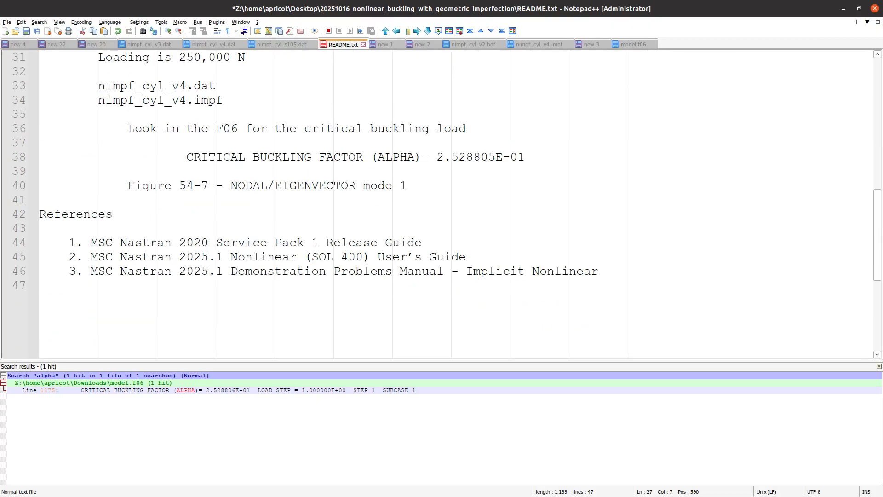
key("alt+Tab")
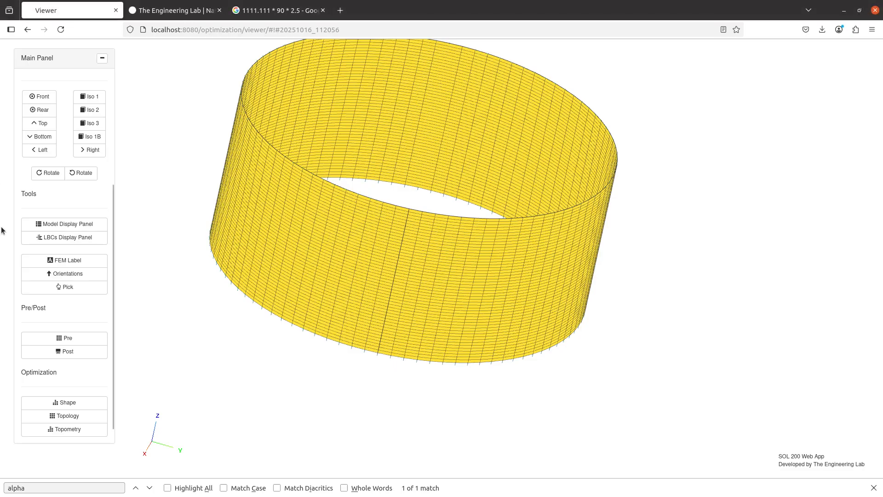
- Download model.bdf from the run's file list on the Pre page and view its download page
left_click(67, 338)
scroll(205, 280, "up", 5)
scroll(374, 246, "down", 3)
scroll(286, 274, "down", 1)
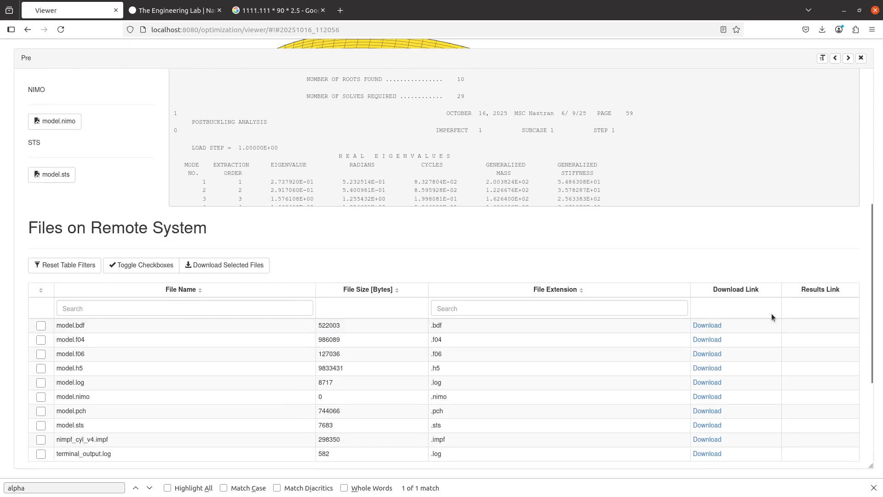
left_click(722, 327)
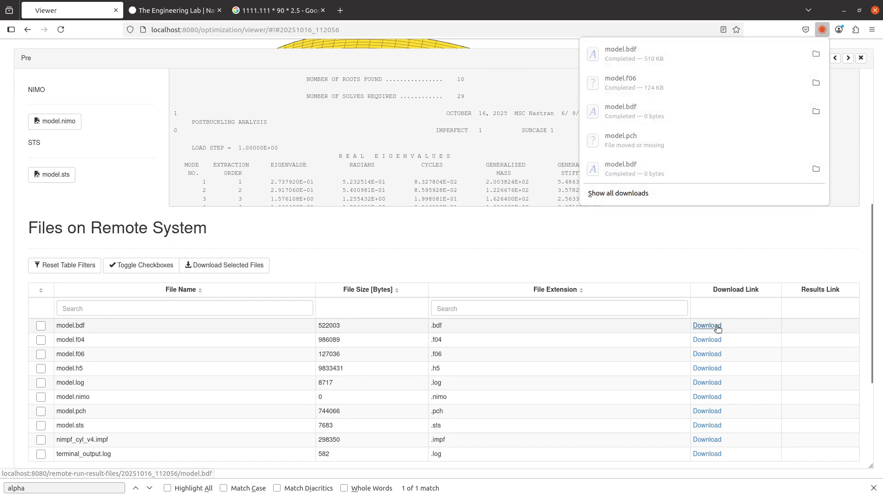
scroll(227, 349, "up", 6)
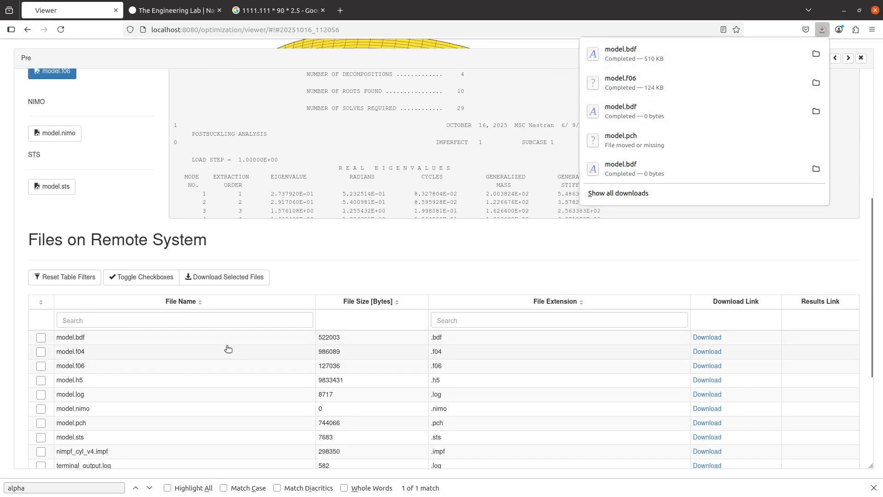
left_click(400, 95)
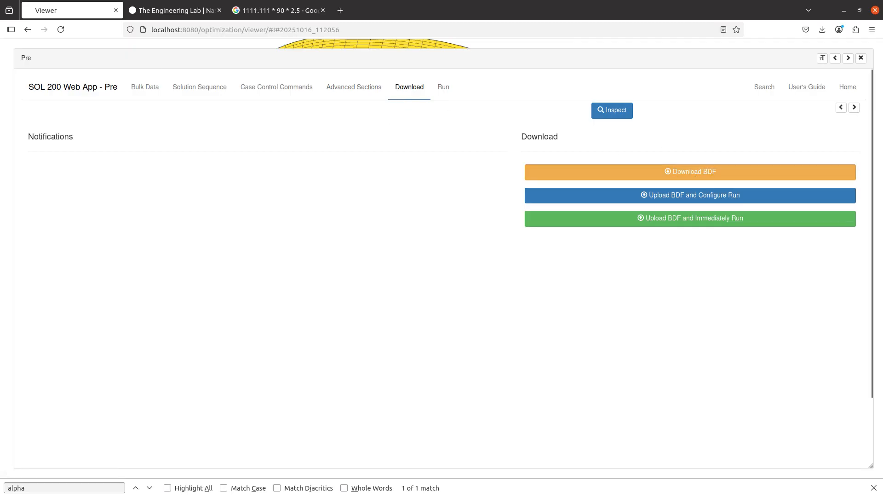
key("alt+Tab")
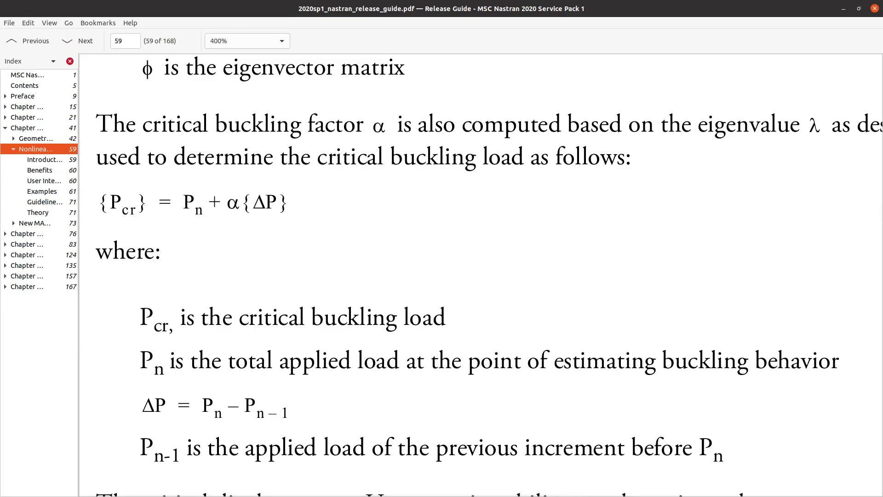
- Highlight nimpf_cyl_v4 in the Demonstration Problems Manual's Input File(s) table
key("alt+Tab")
scroll(327, 247, "down", 6)
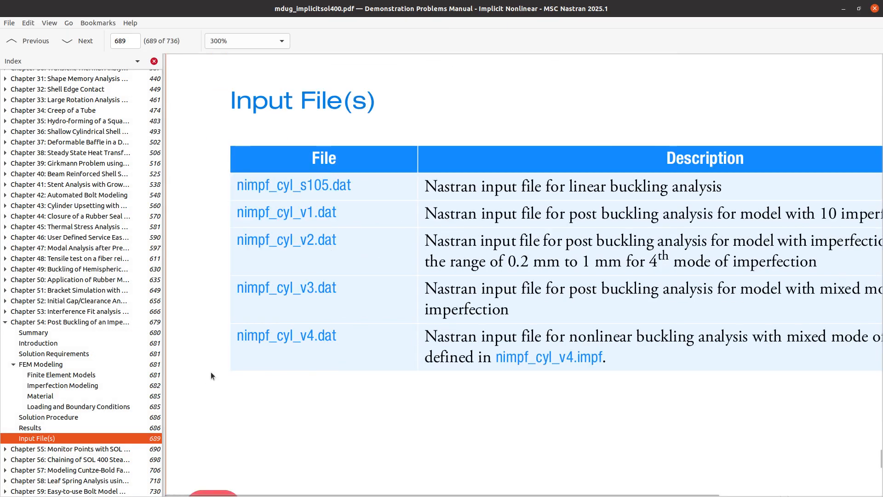
left_click_drag(237, 335, 312, 332)
key("ctrl+c")
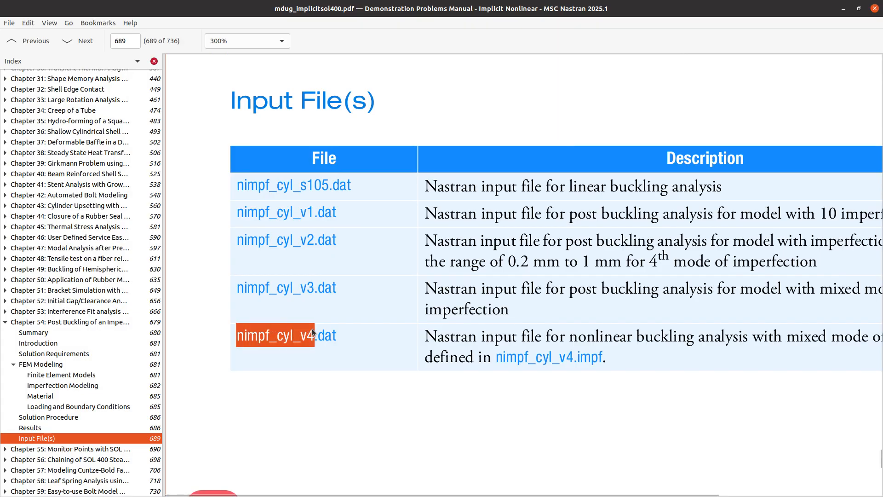
- Maximize the Downloads folder in Files and select model.bdf
key("alt+Tab")
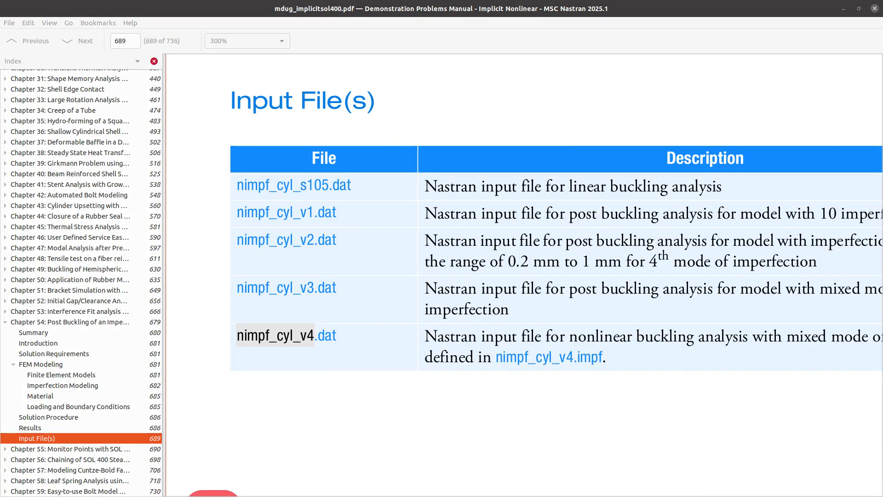
left_click_drag(882, 6, 322, 1)
left_click(162, 84)
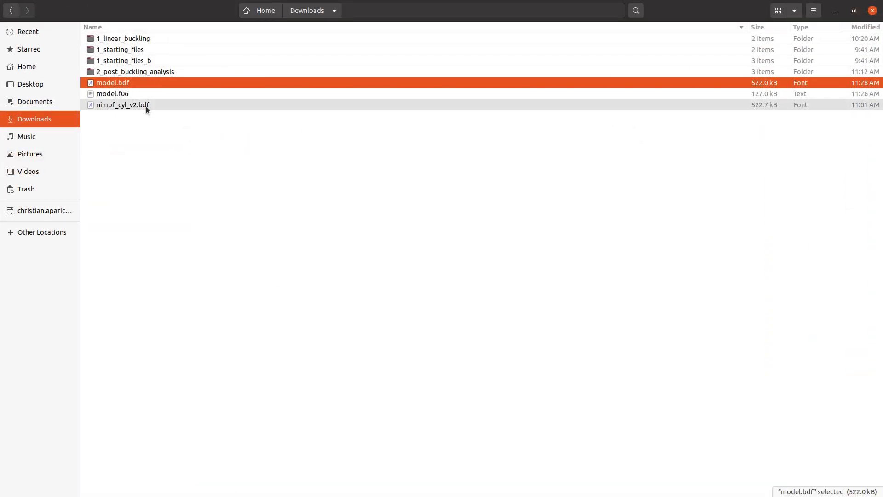
- Rename model.bdf to nimpf_cyl_v4.bdf and delete model.f06
key("F2")
key("ctrl+v")
key("Return")
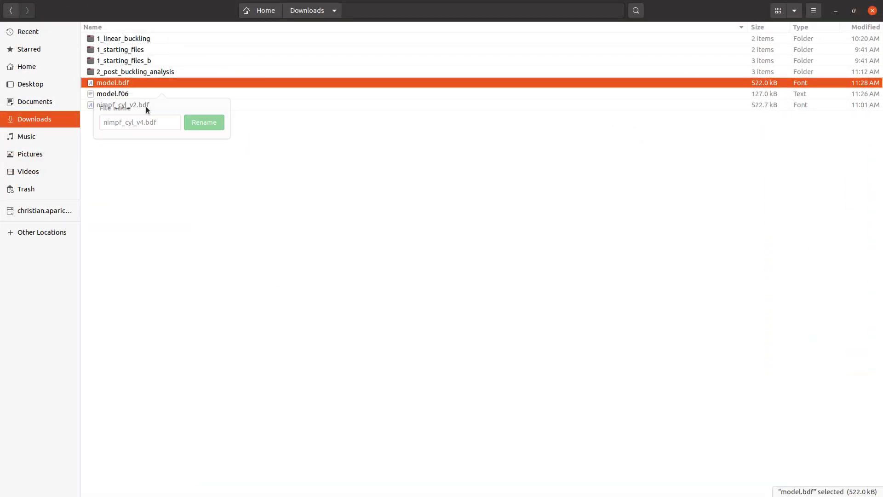
key("Up")
key("Up")
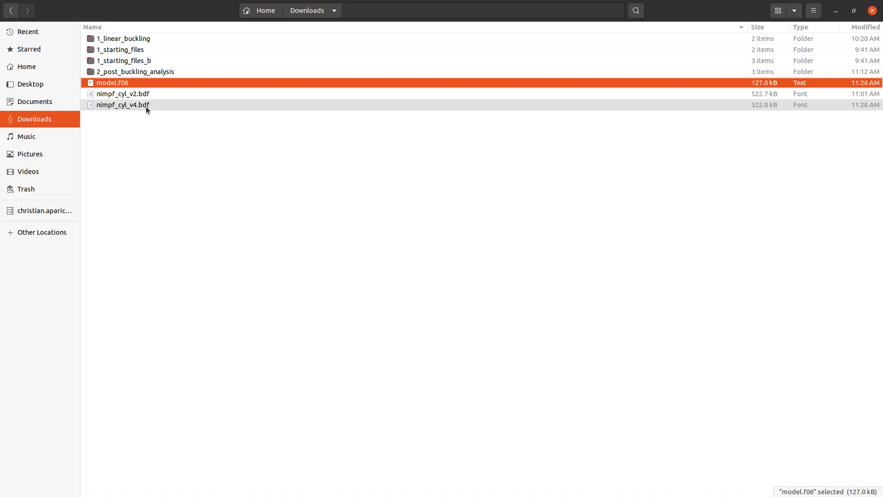
key("Delete")
left_click(162, 139)
- Create a 3_nonlinear_buckling folder and move nimpf_cyl_v4.bdf into it
right_click(162, 143)
left_click(176, 146)
type("3")
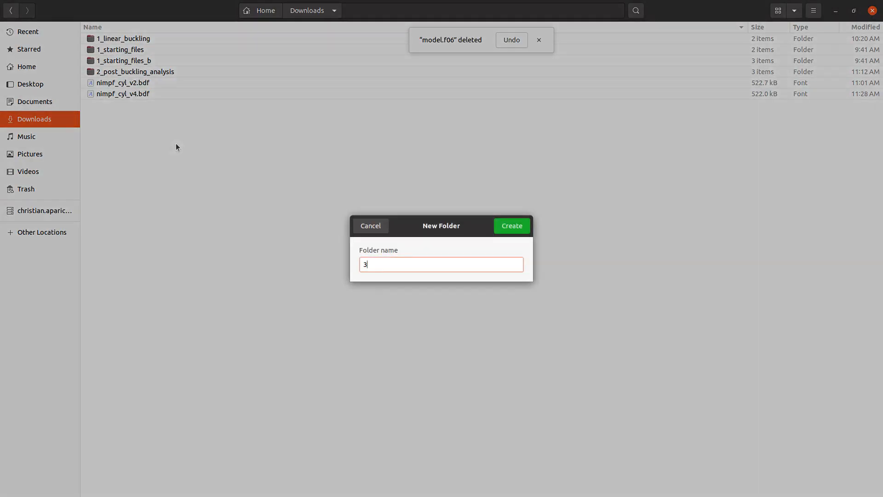
type("_nonlinear_buckling")
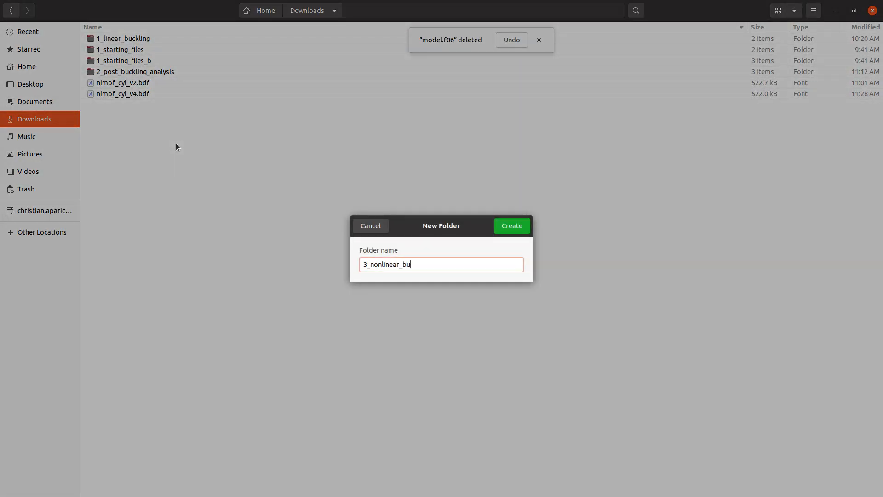
key("Return")
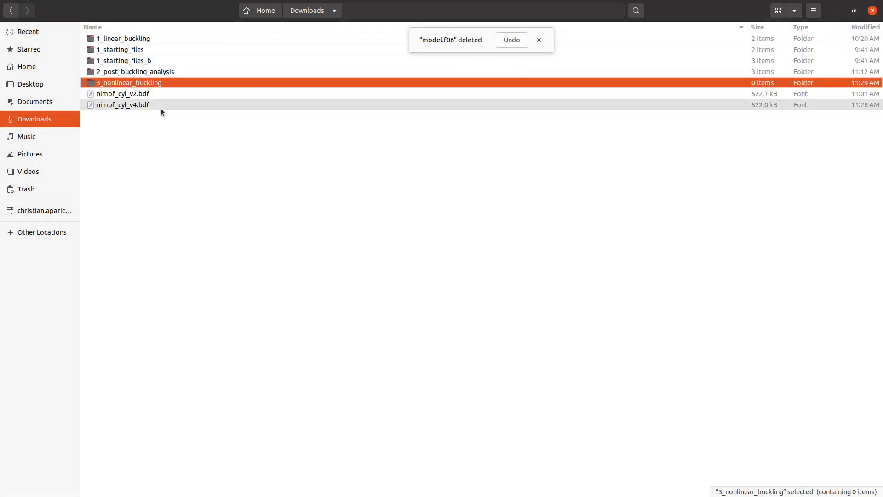
left_click(161, 106)
double_click(161, 83)
left_click_drag(162, 87, 174, 131)
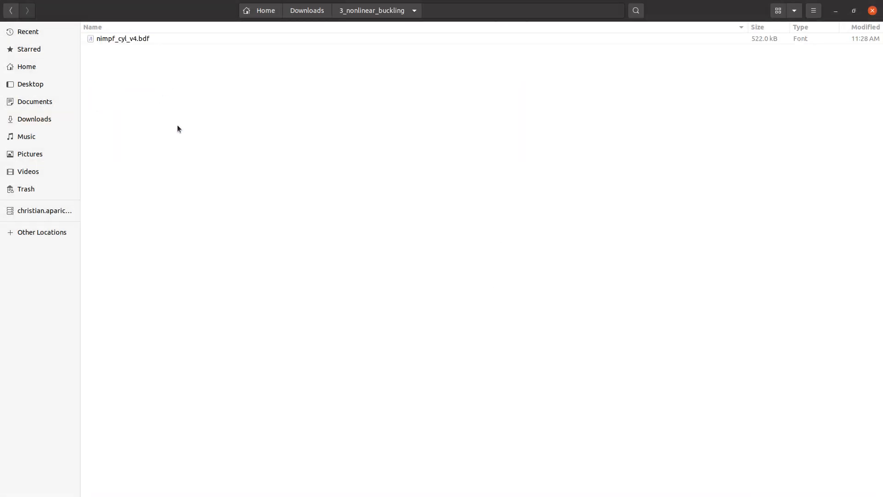
key("alt+Tab")
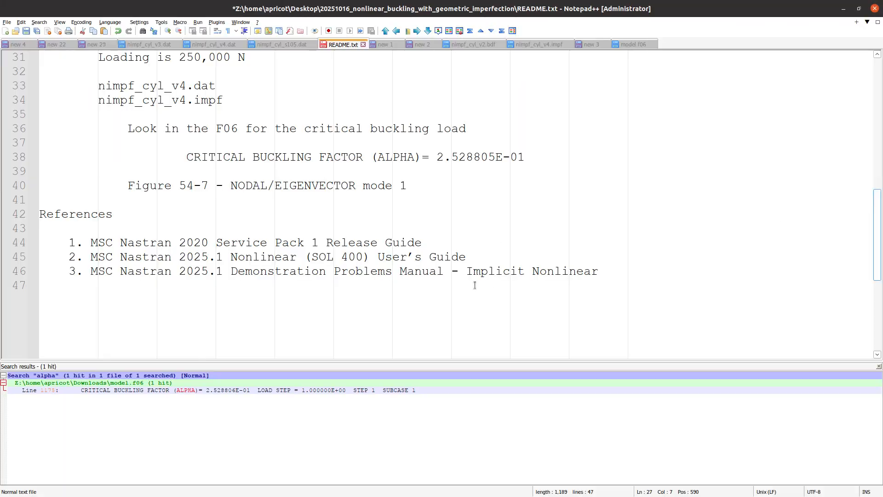
- Select README's Linear Buckling Analysis line and the post-buckling notes on lines 15–25
left_click_drag(733, 360, 733, 449)
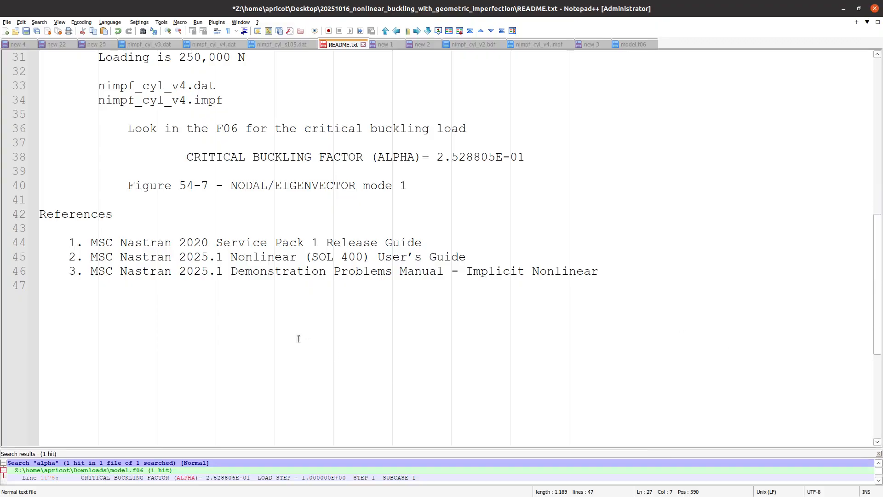
scroll(297, 338, "up", 7)
scroll(298, 338, "up", 2)
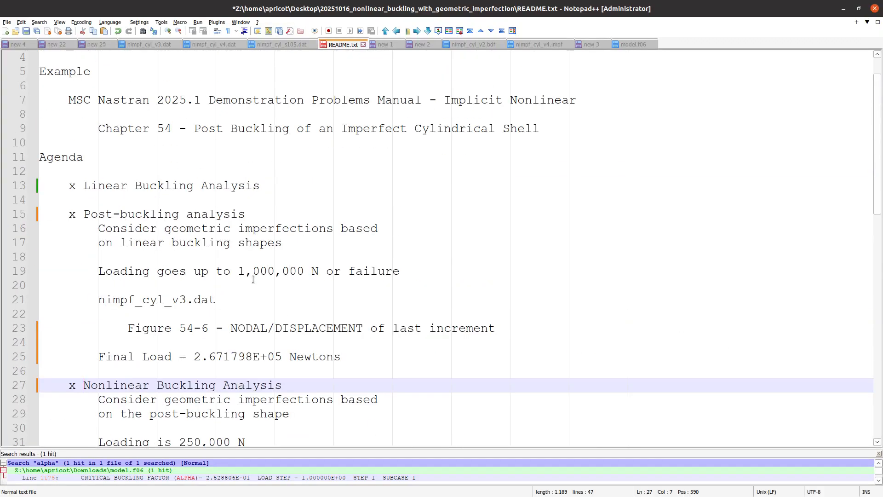
left_click(233, 186)
double_click(233, 187)
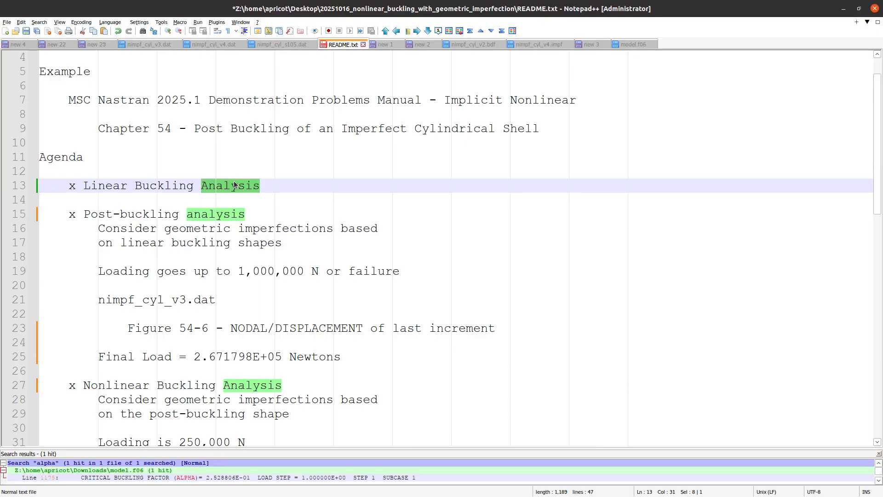
triple_click(234, 185)
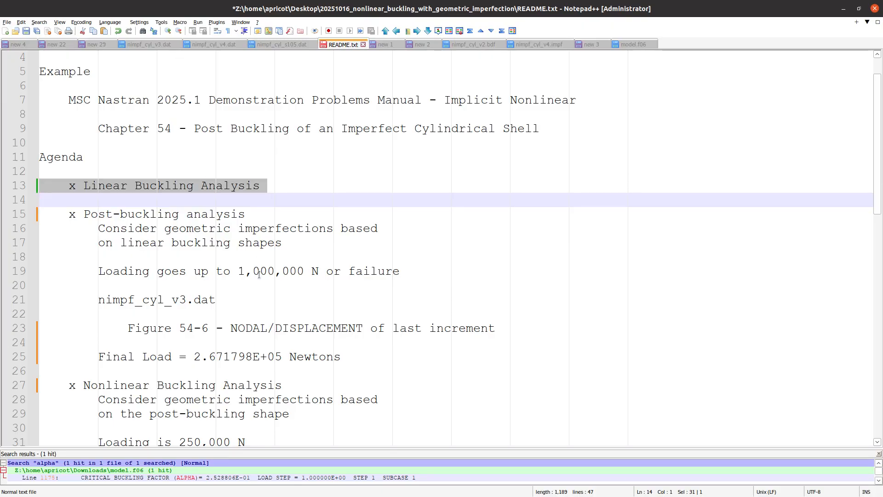
left_click(333, 357)
left_click_drag(344, 356, 27, 216)
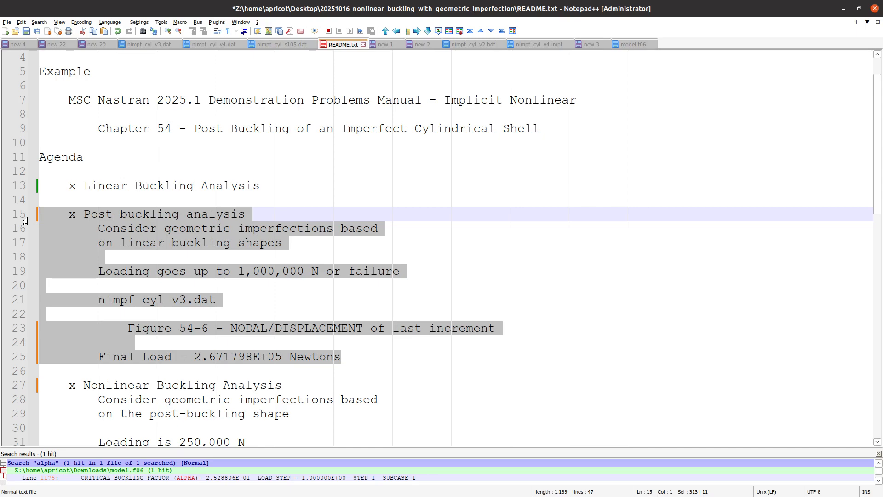
key("alt+Tab")
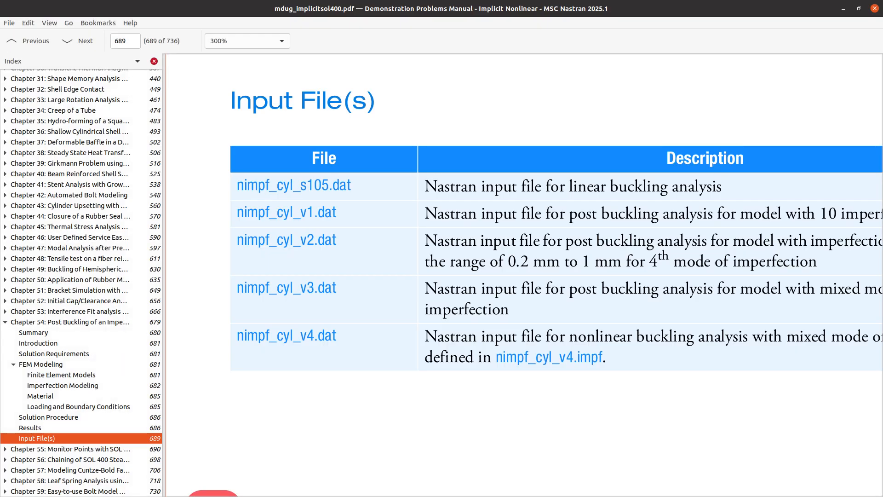
- Read through the manual's Imperfection Modeling pages covering the IMPCASE and IMPGEOM cards
left_click(81, 386)
scroll(307, 339, "down", 2)
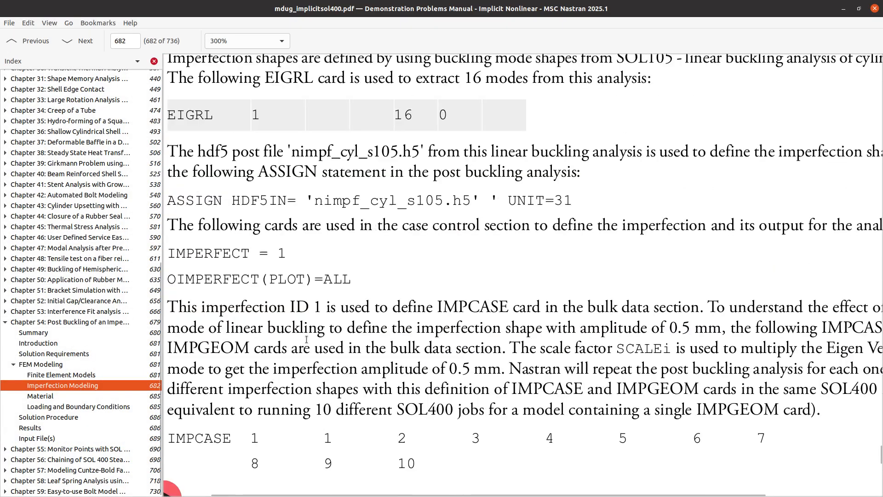
scroll(307, 339, "up", 1)
scroll(306, 339, "down", 9)
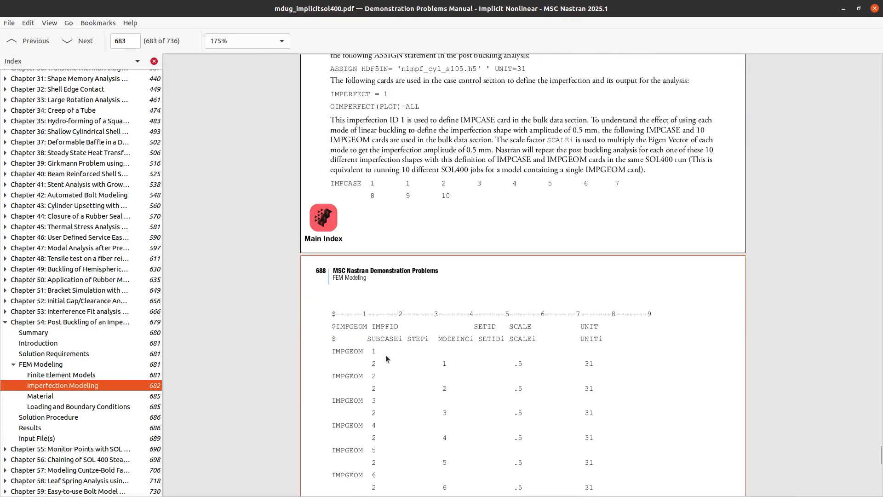
scroll(385, 355, "up", 1)
scroll(419, 348, "down", 6)
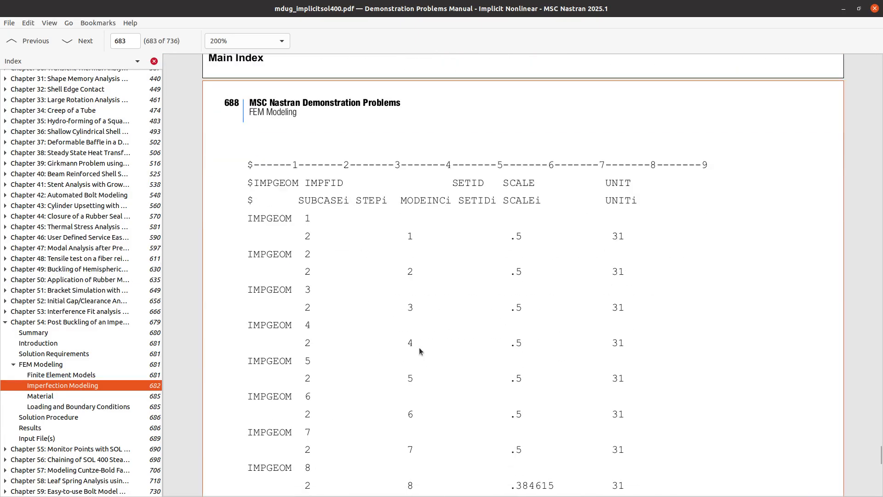
scroll(418, 346, "up", 2)
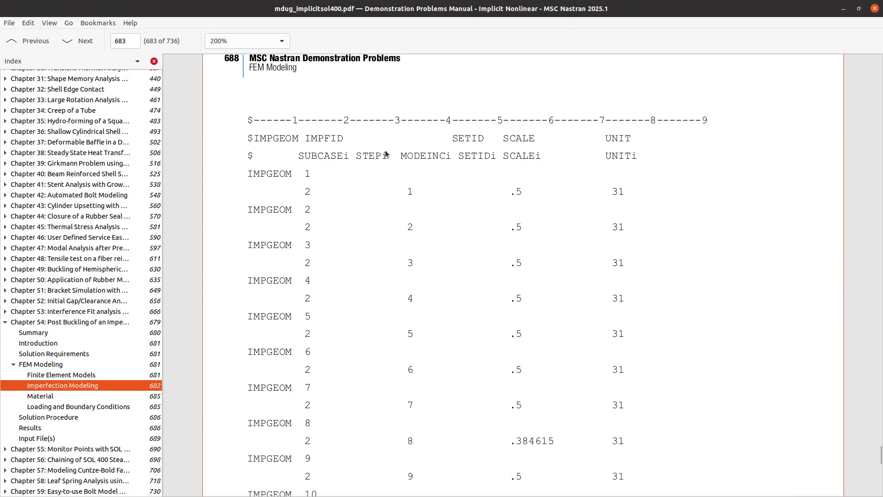
scroll(359, 340, "down", 1)
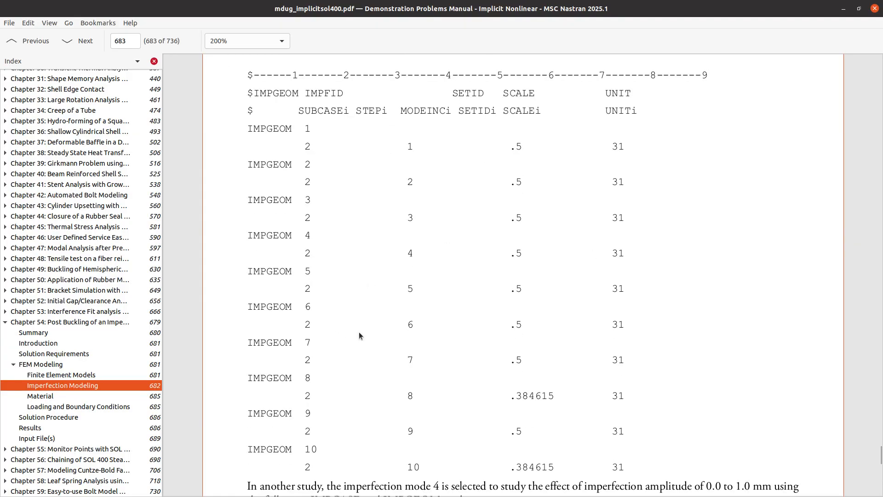
scroll(359, 330, "down", 10)
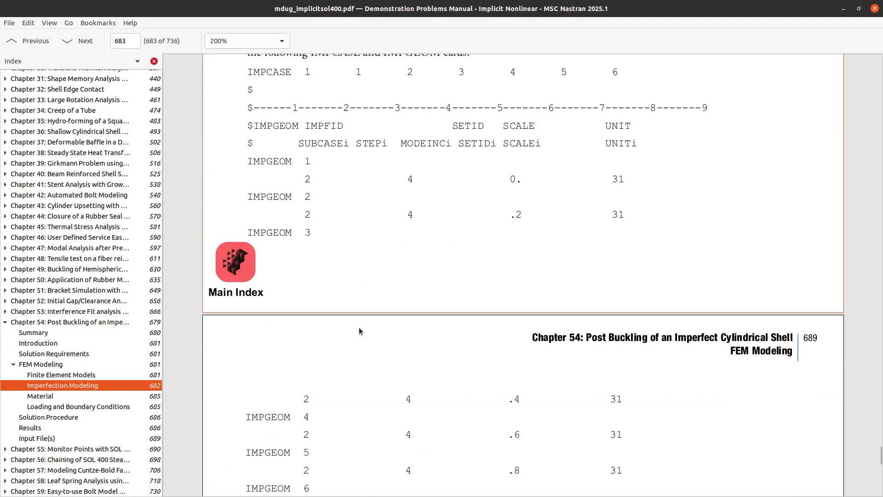
scroll(404, 259, "down", 2)
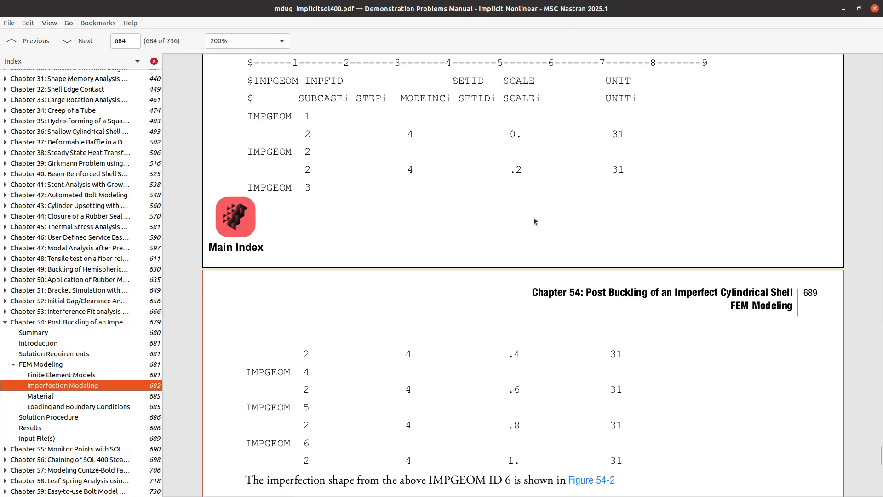
scroll(438, 343, "down", 20)
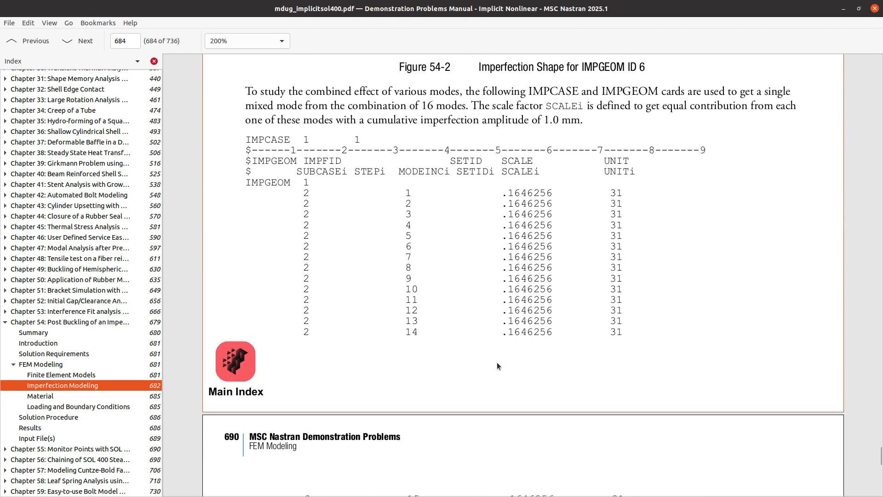
scroll(487, 333, "down", 4)
scroll(399, 196, "up", 6)
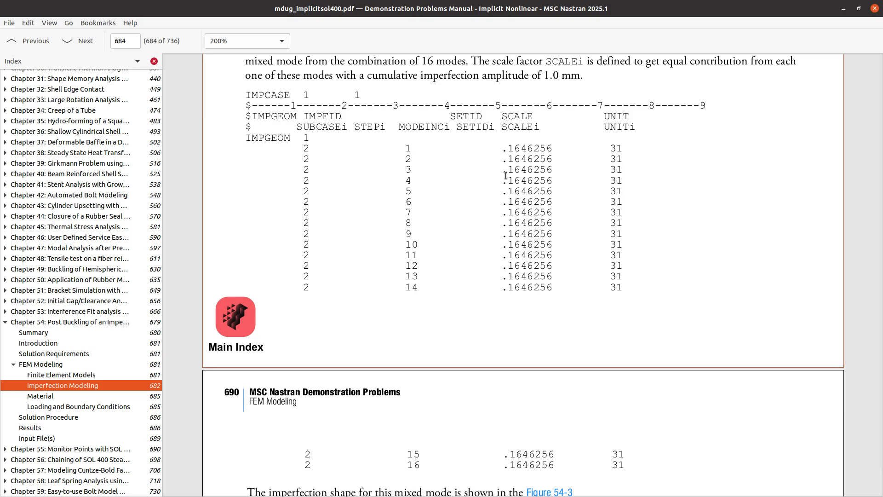
scroll(484, 285, "up", 10)
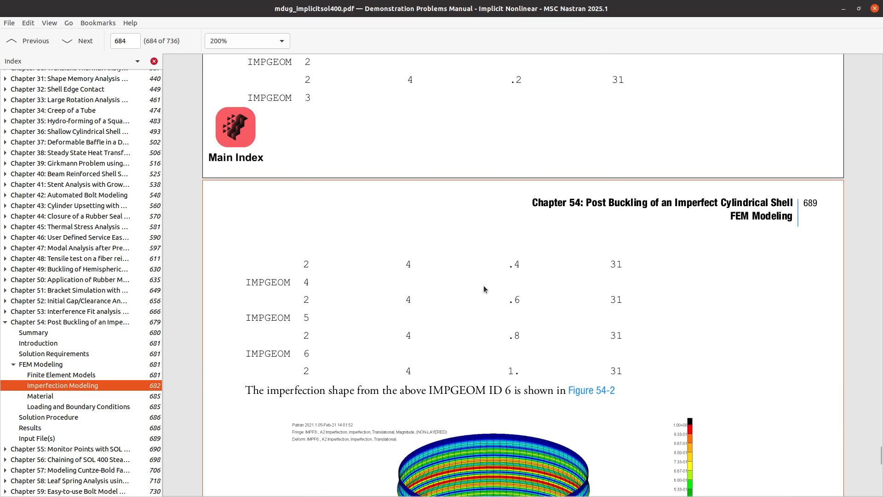
scroll(470, 340, "up", 8)
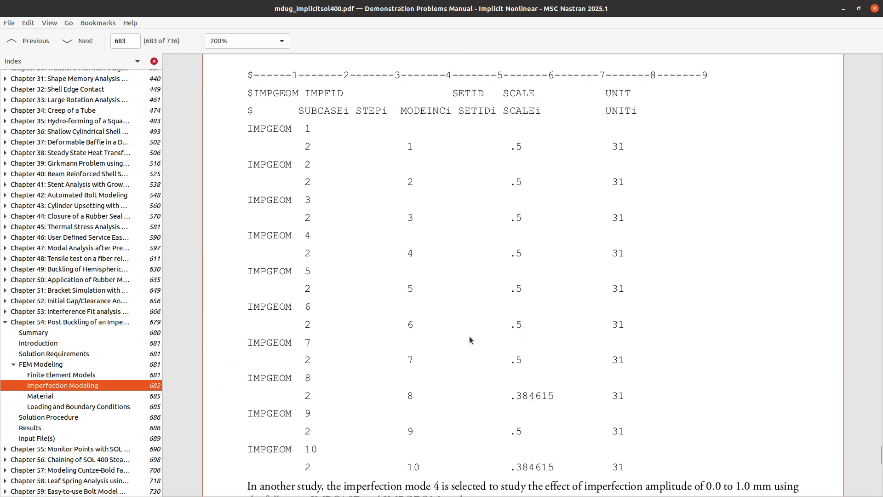
scroll(468, 333, "down", 5)
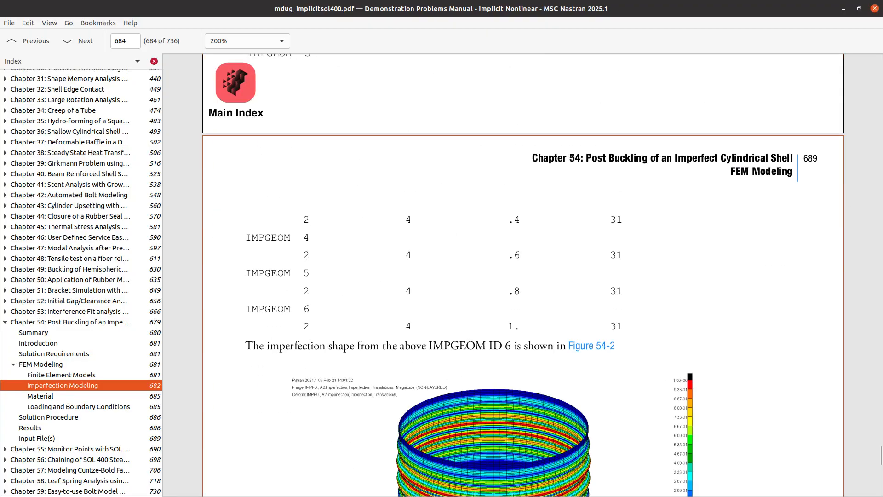
key("alt+Tab")
scroll(68, 288, "down", 6)
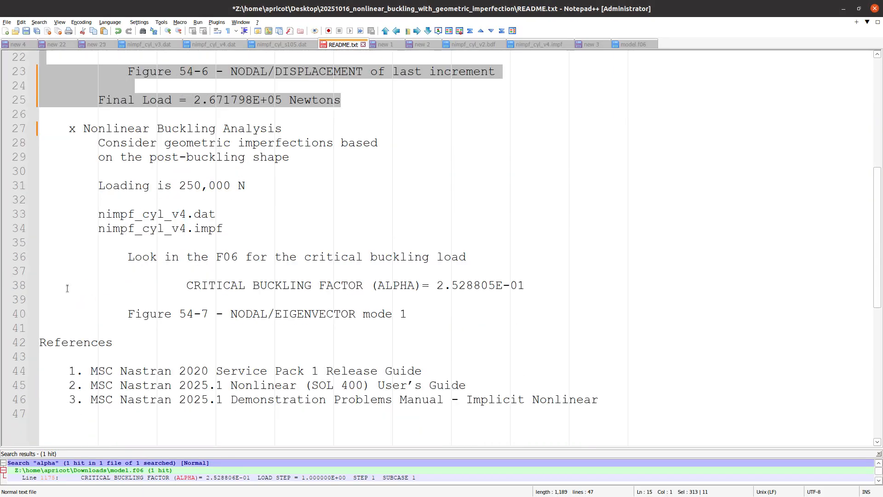
- Open nimpf_cyl_v3.pch from Downloads/2_post_buckling_analysis in Notepad++
left_click_drag(417, 313, 26, 129)
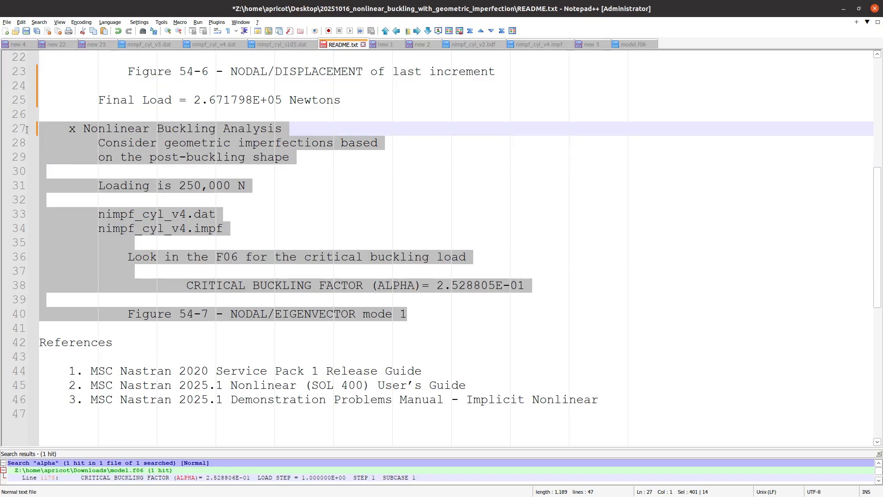
left_click(173, 176)
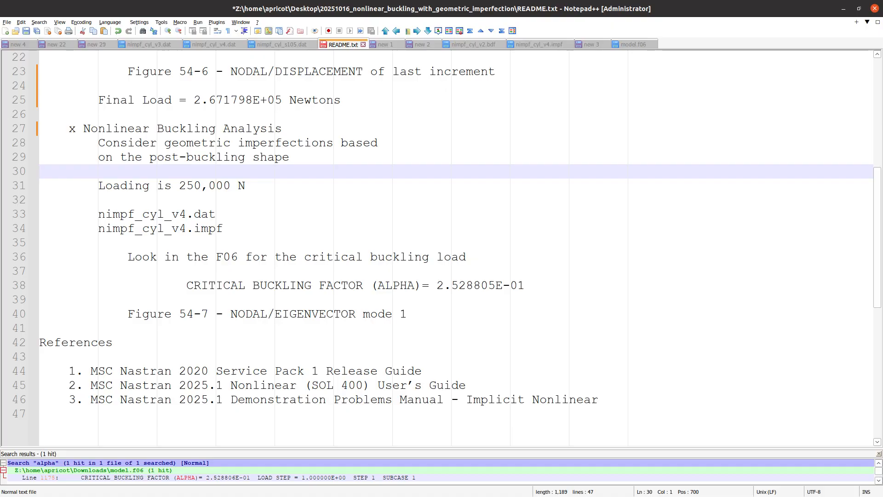
key("alt+Tab")
left_click(315, 11)
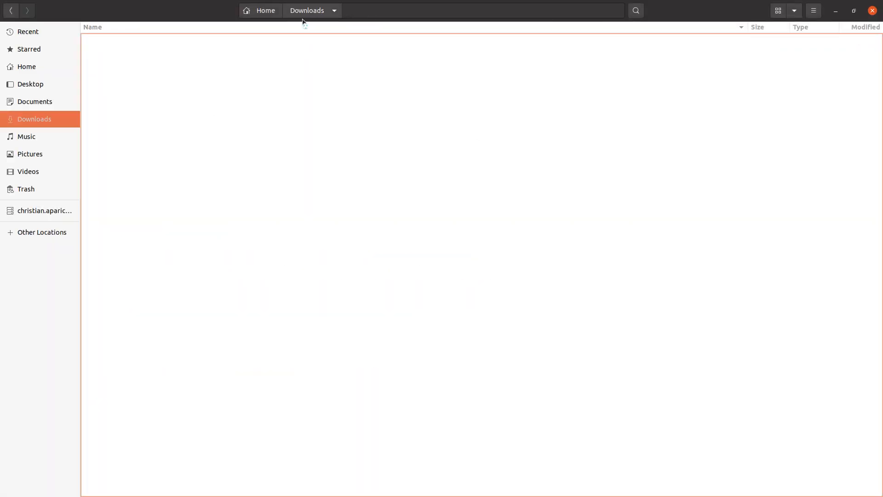
double_click(116, 73)
left_click(134, 53)
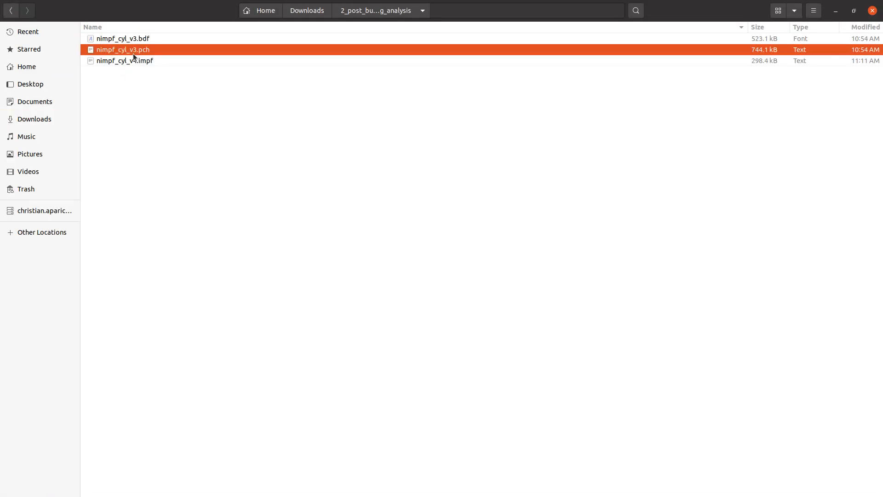
right_click(134, 54)
left_click(144, 65)
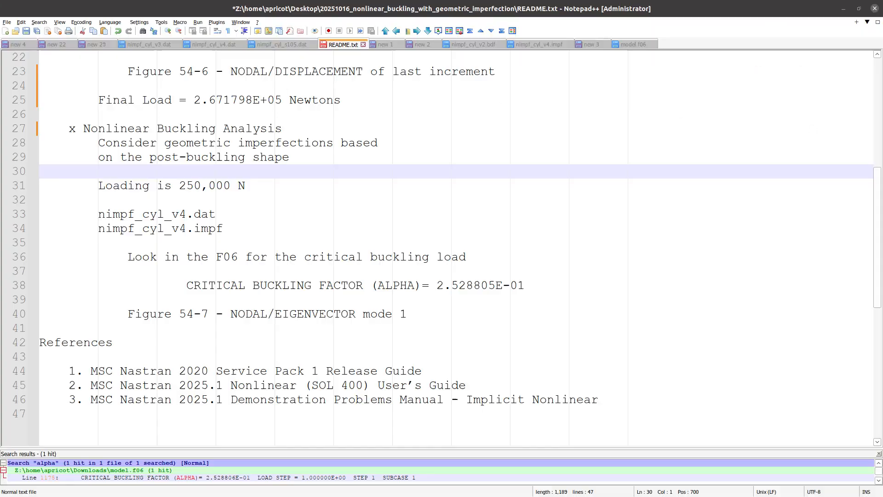
- Compare nimpf_cyl_v3.pch displacement values against the nimpf_cyl_v4.impf file
scroll(417, 223, "down", 1)
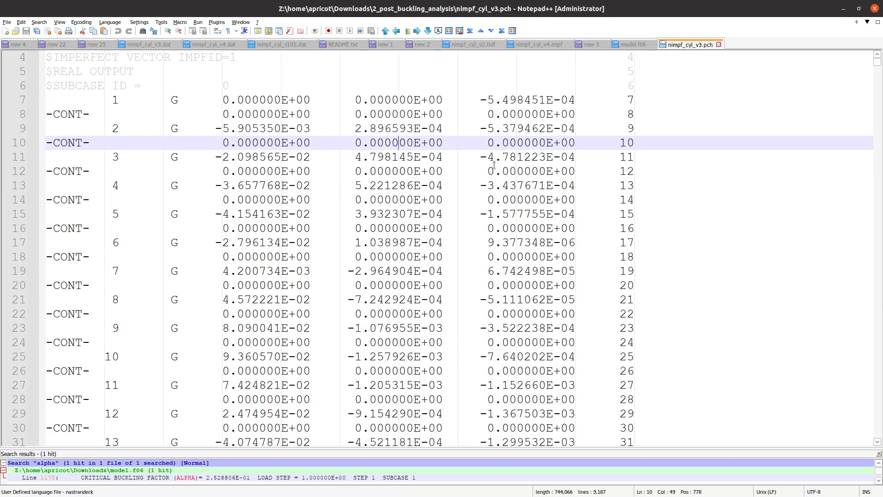
left_click(548, 46)
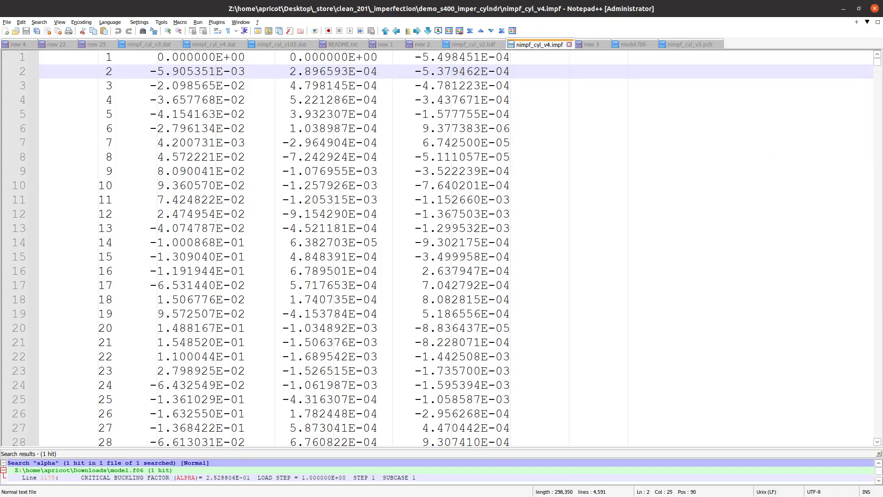
key("alt+Tab")
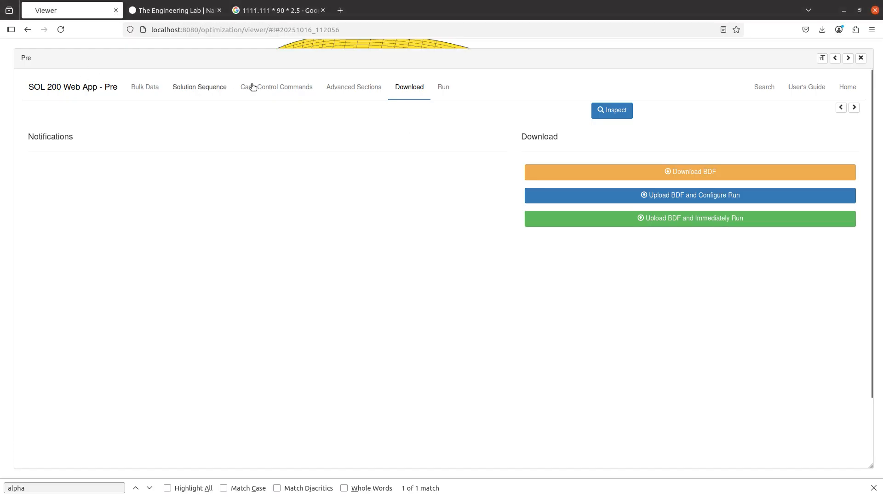
- Check the BDF output's ASSIGN line mapping nimpf_cyl_v4.impf to IMPFIN on unit 31
left_click(367, 90)
left_click(219, 109)
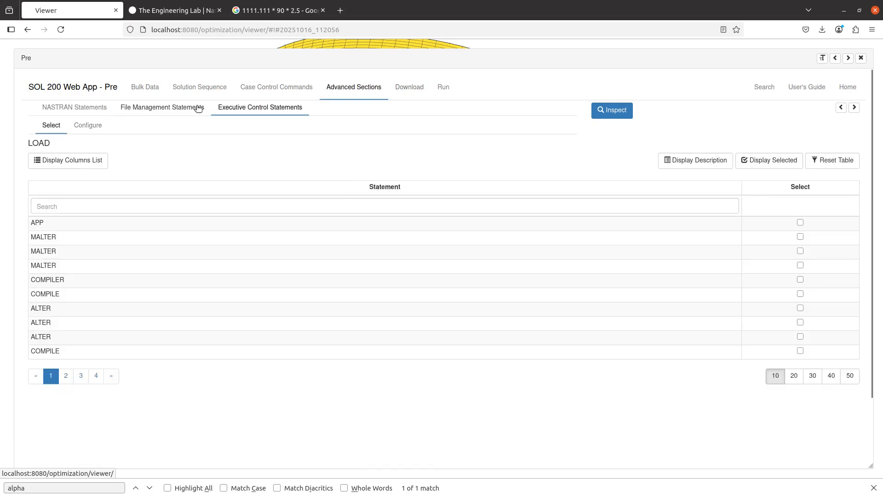
left_click(198, 109)
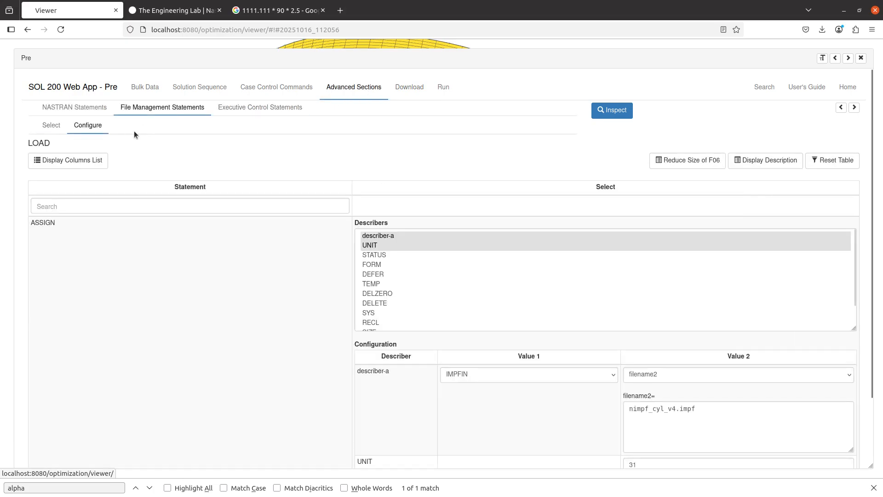
left_click(842, 108)
left_click(517, 223)
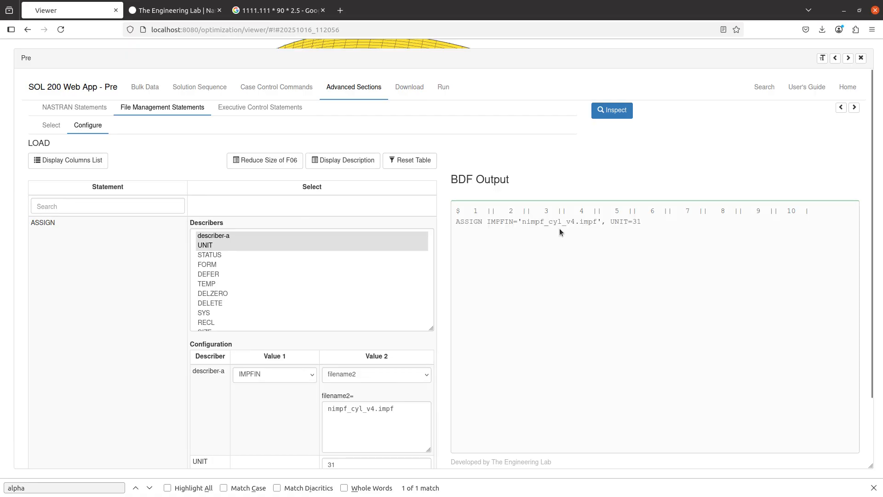
key("alt+Tab")
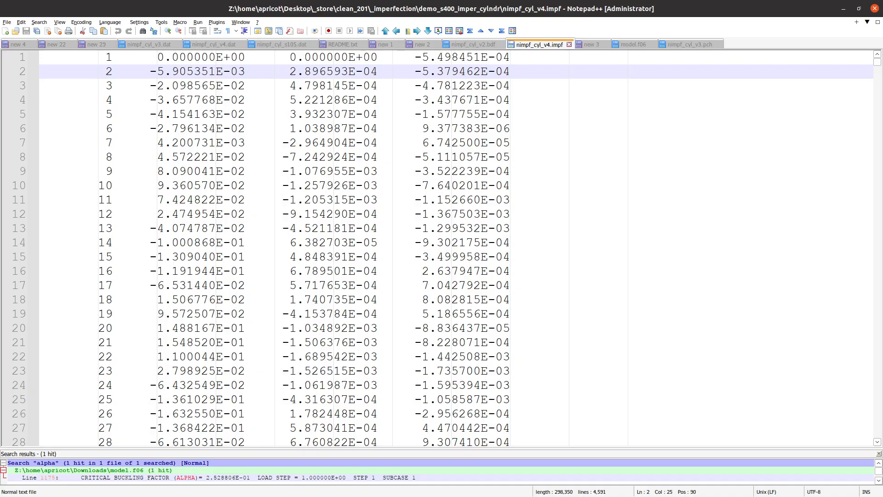
- Select README line 38 (critical buckling factor), then bring up the manual's Figure 54-2 page
left_click(346, 46)
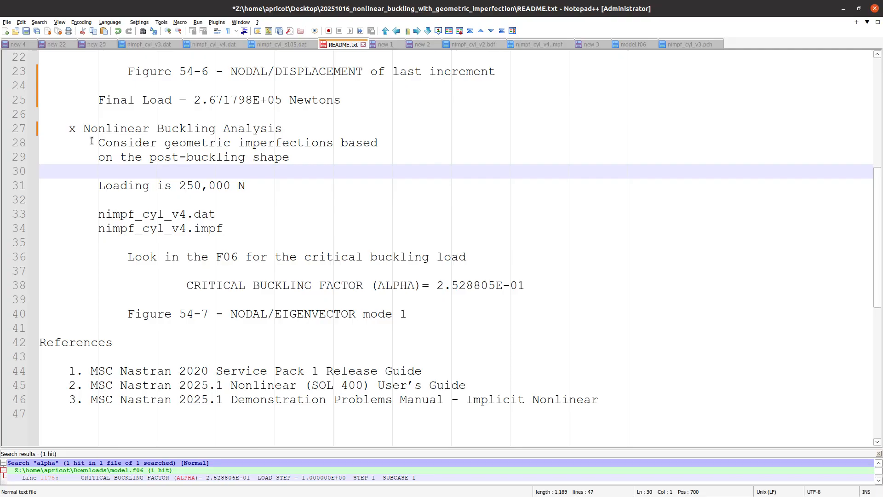
triple_click(448, 288)
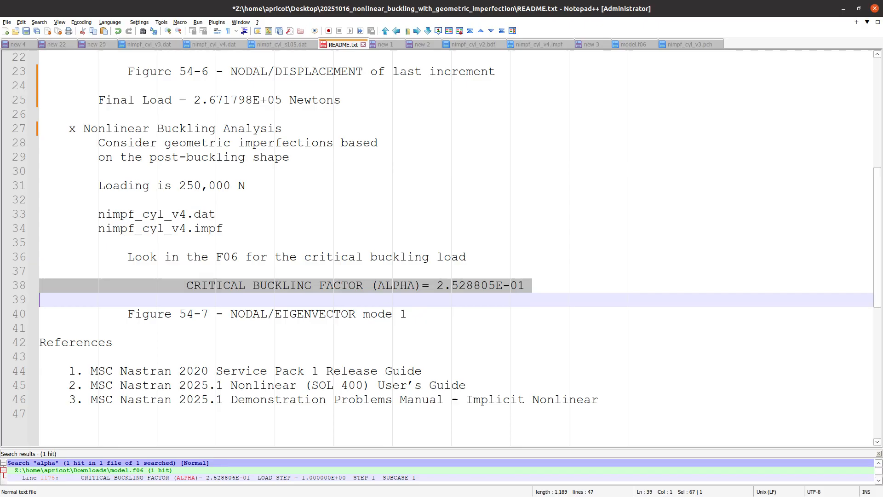
key("alt+Tab")
scroll(472, 301, "down", 15)
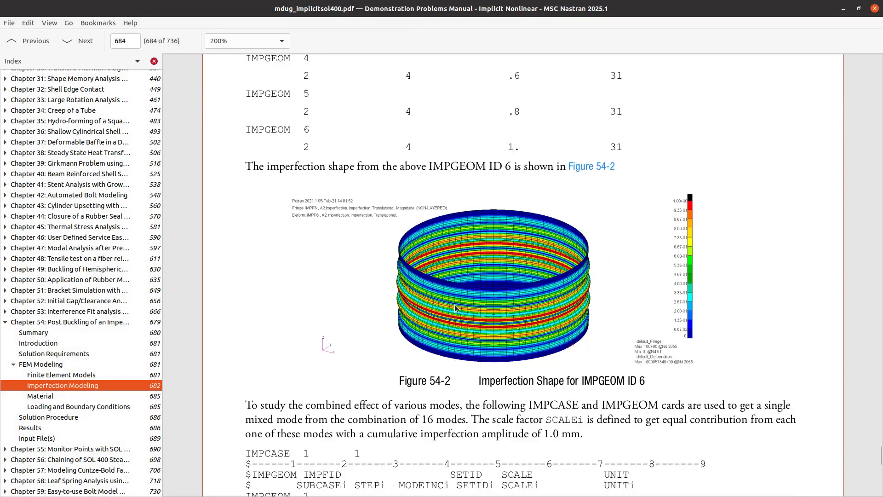
- Copy the nonlinear buckling load 251264.4 N from the manual and return to README line 38
scroll(453, 300, "down", 20)
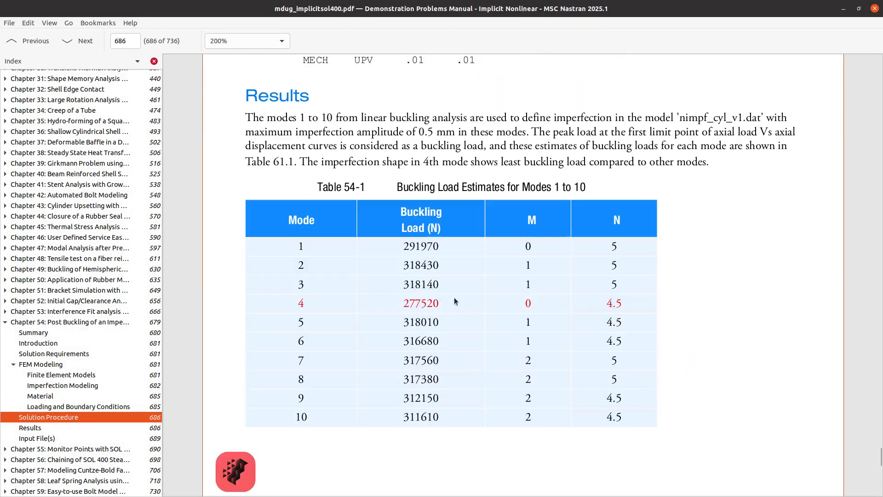
scroll(453, 299, "down", 20)
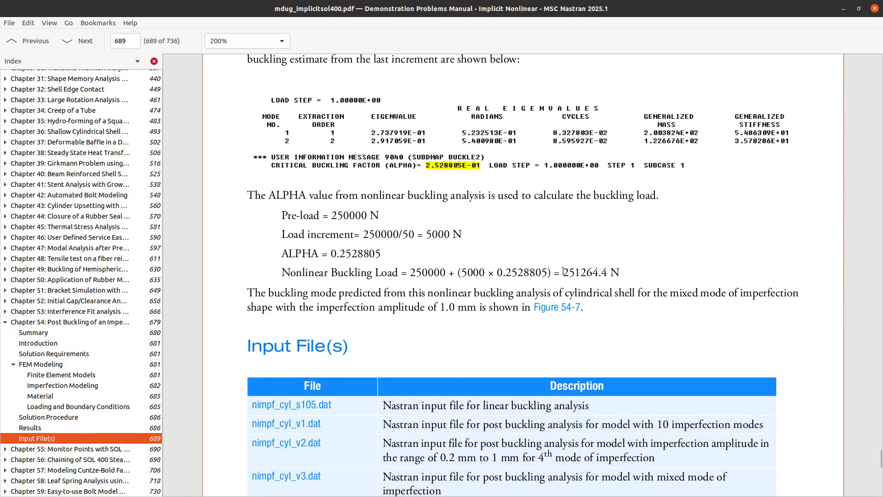
left_click_drag(562, 272, 616, 266)
key("ctrl+c")
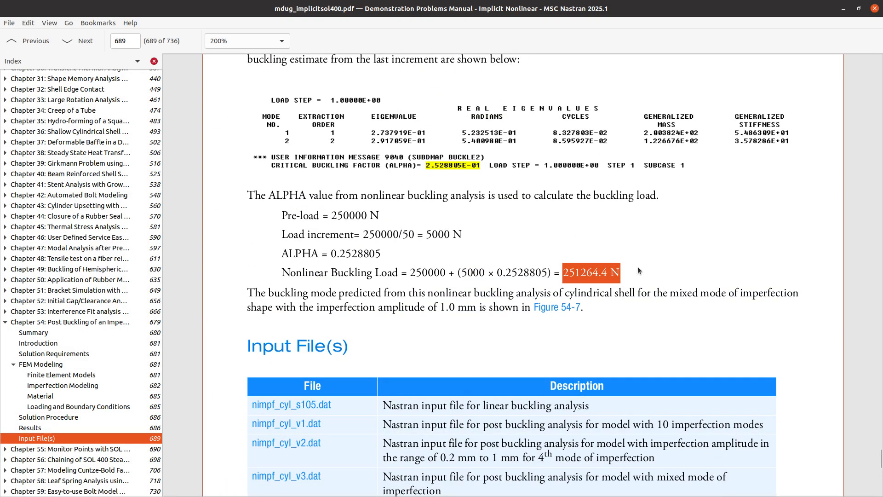
key("alt+Tab")
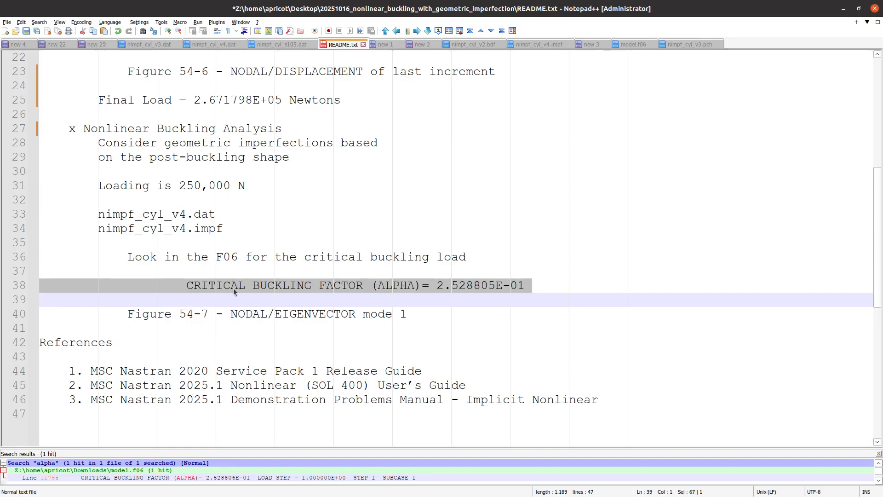
left_click(566, 280)
- Add the line 'Nonlinear buckling load = 251264.4 N' under the critical buckling factor and review it
key("Return")
key("Return")
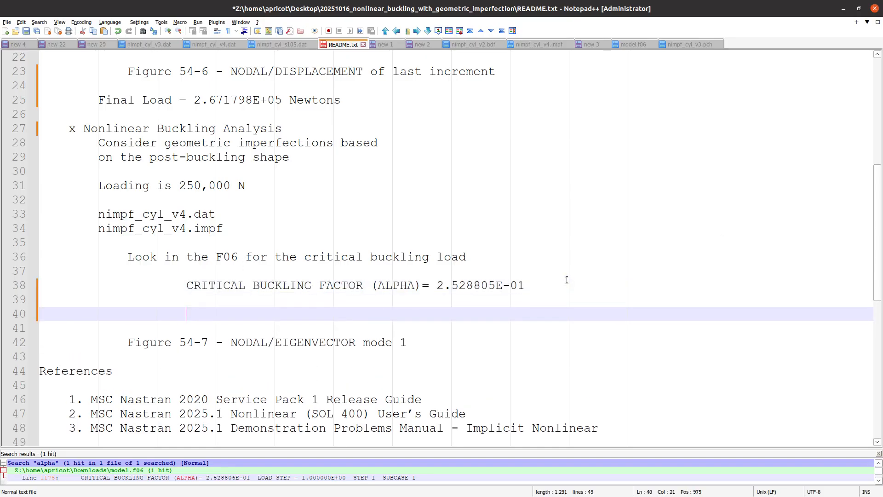
type("Nonlinear buckling load =")
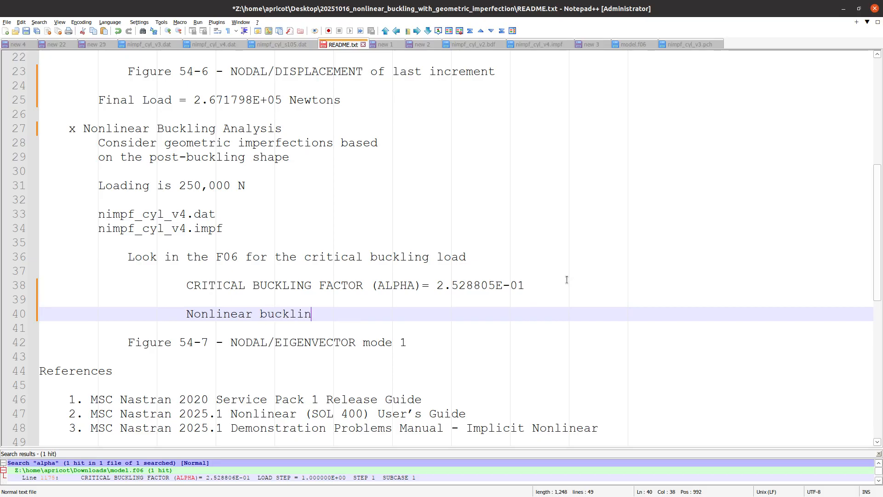
key("ctrl+v")
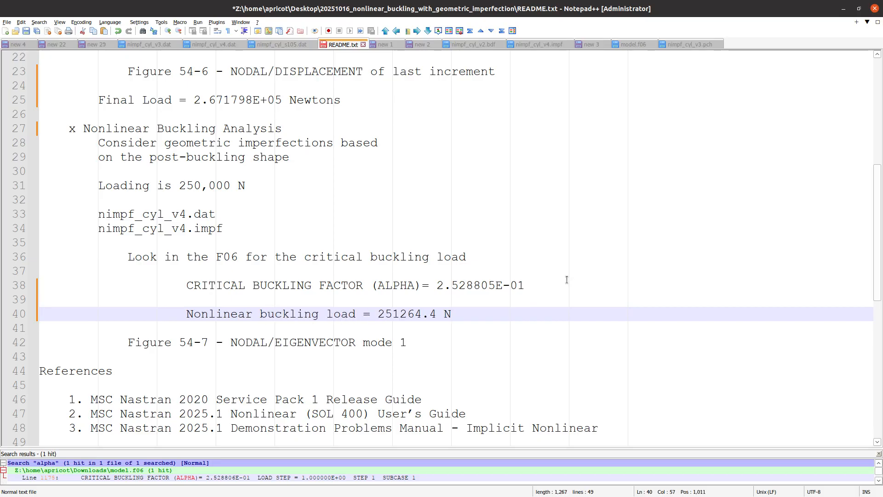
scroll(548, 301, "up", 2)
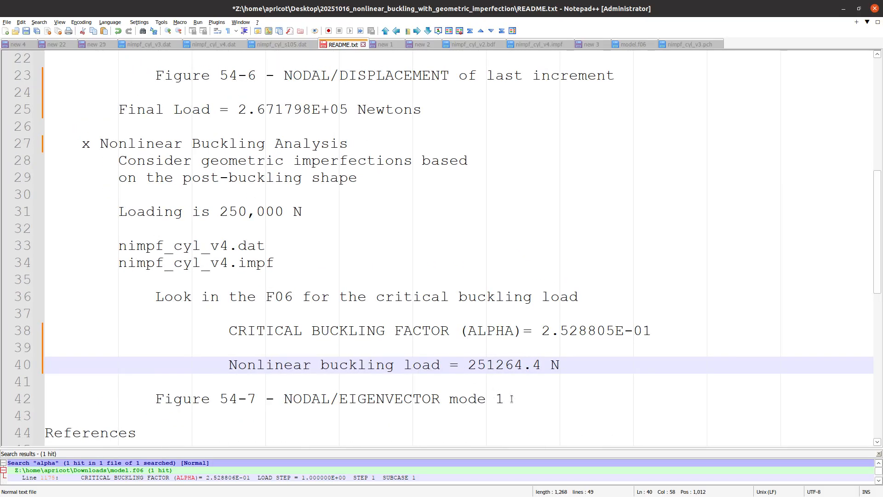
left_click_drag(504, 398, 18, 147)
scroll(166, 247, "down", 5)
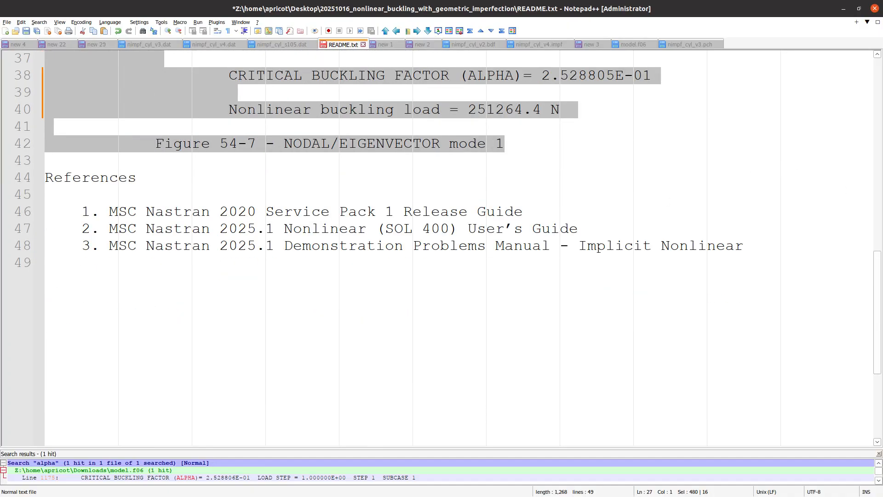
key("alt+Tab")
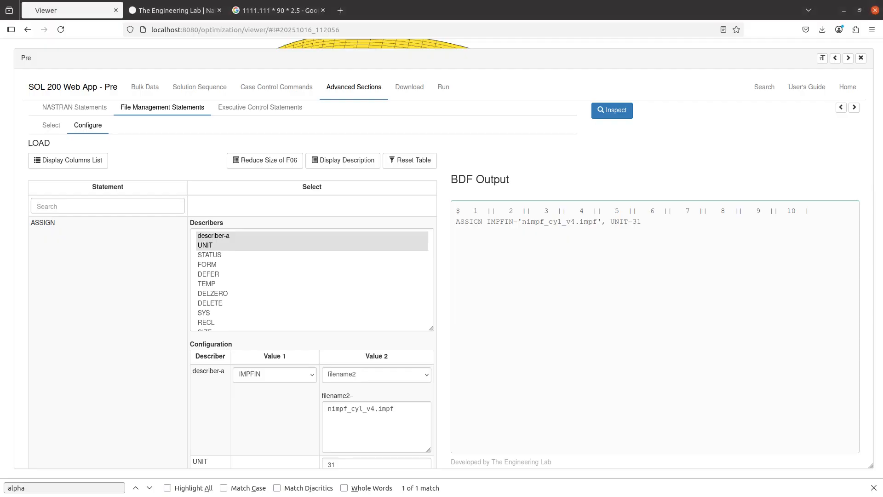
- Close the Pre setup panel, the find bar and the multiplication search tab, keeping The Engineering Lab site
left_click(861, 59)
left_click_drag(599, 259, 611, 307)
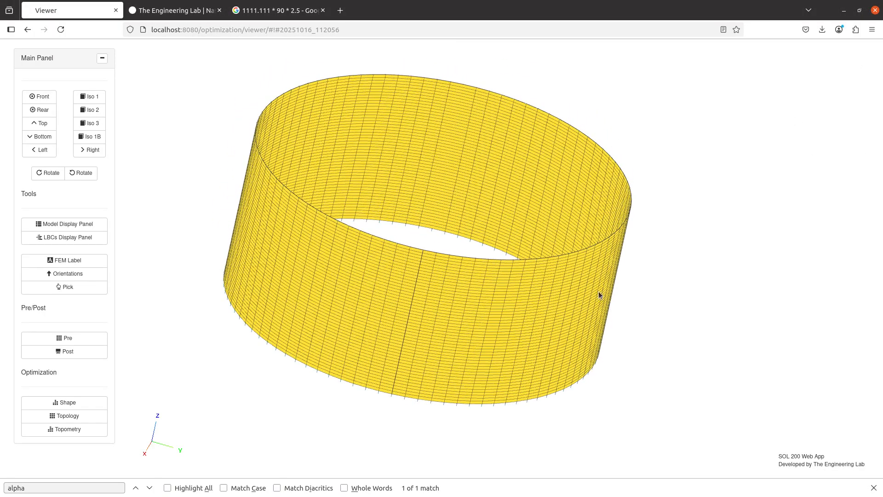
left_click(873, 487)
left_click(198, 11)
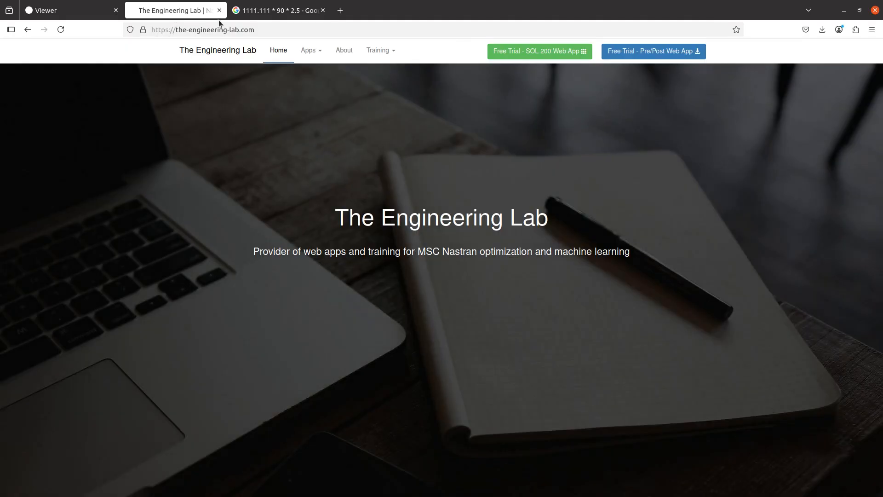
left_click(323, 10)
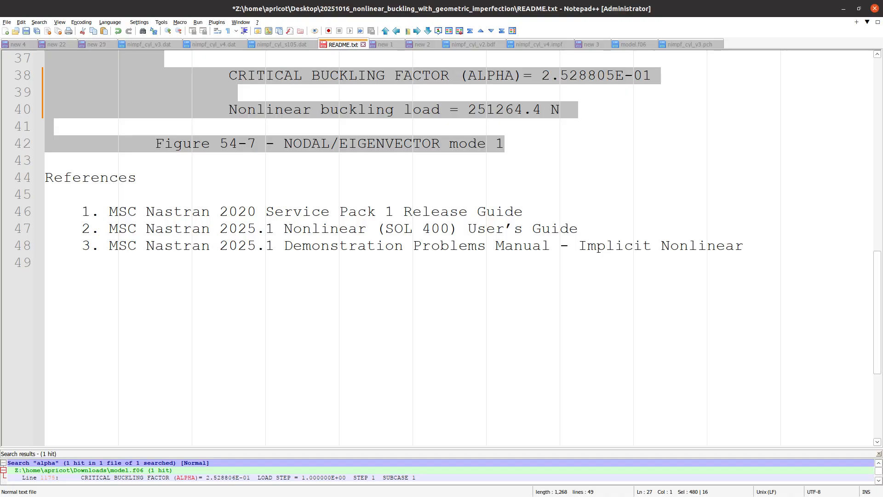
- Compare the README's first reference line against the 2020 SP1 release guide title
left_click(180, 291)
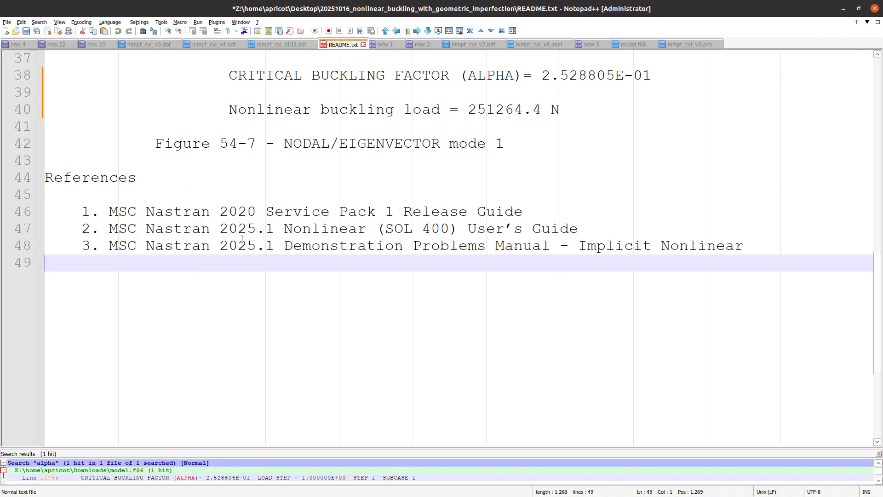
triple_click(259, 216)
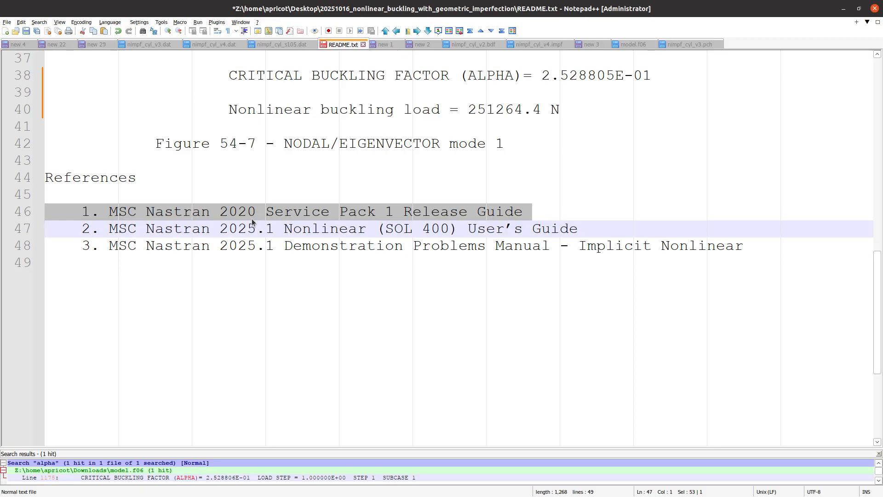
key("alt+Tab")
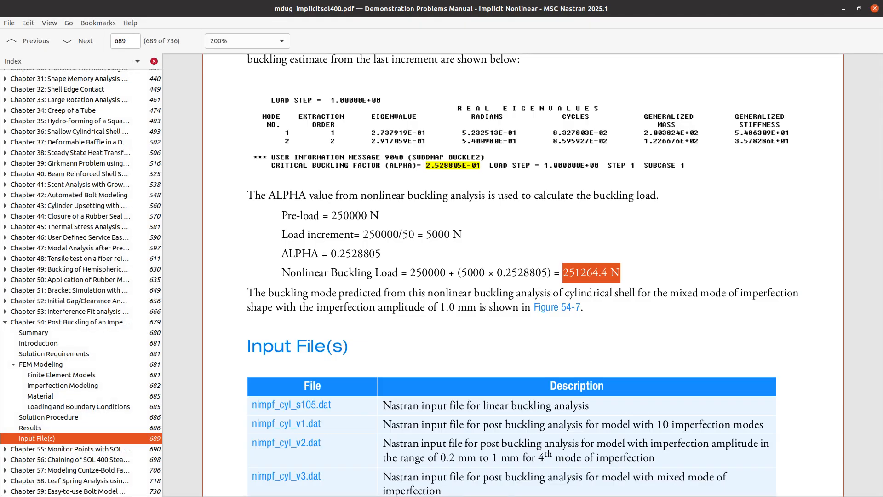
key("alt+Tab")
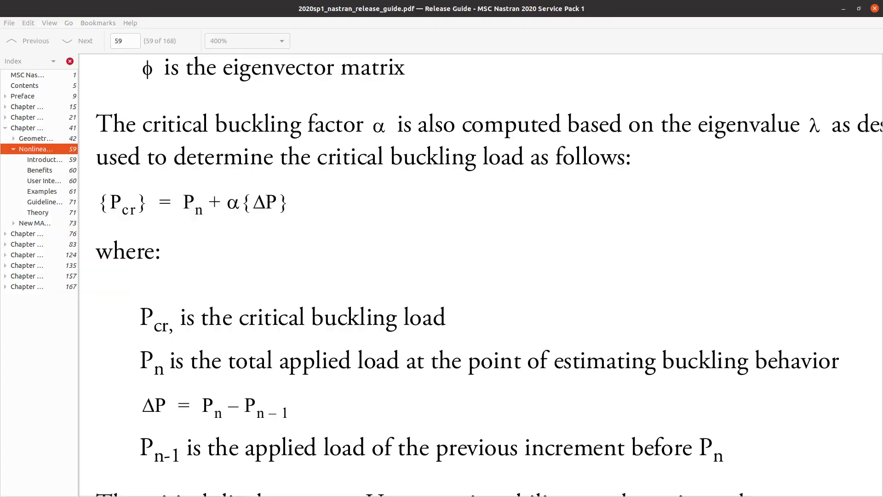
scroll(301, 251, "down", 1)
scroll(302, 250, "down", 4)
scroll(300, 250, "down", 3)
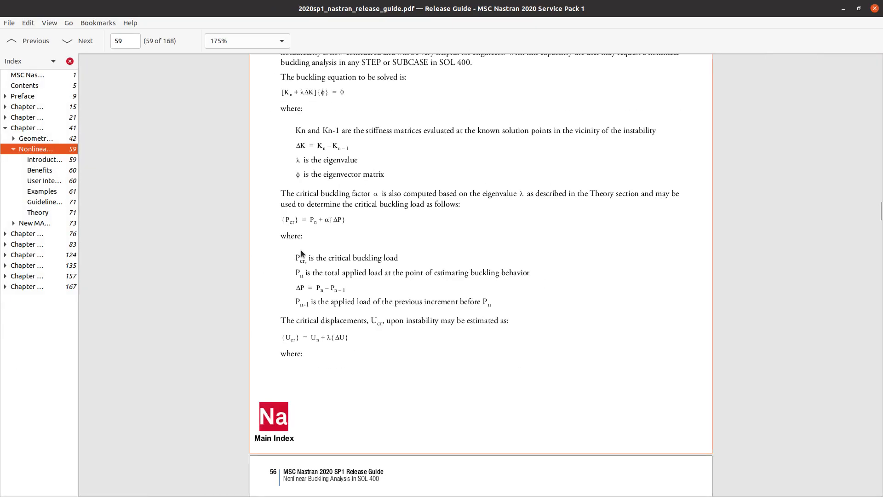
scroll(301, 249, "up", 1)
scroll(300, 250, "up", 7)
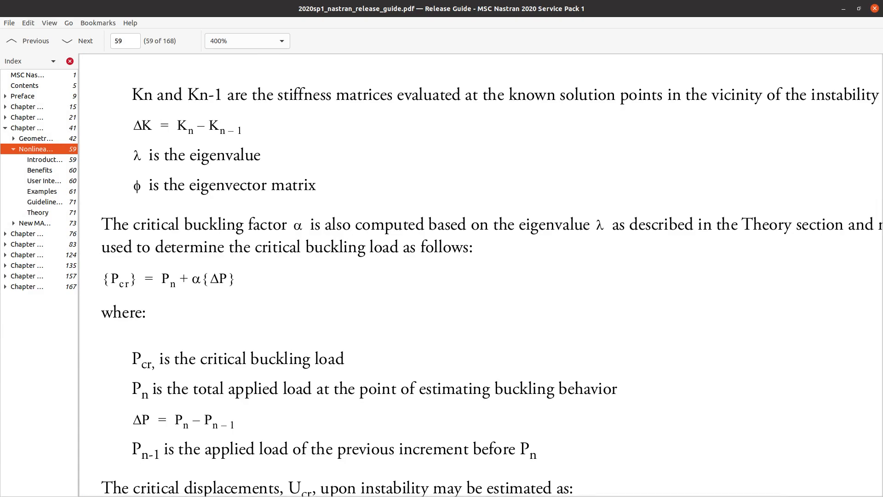
- Check the second reference, then open Chapter 54 of the Implicit Nonlinear demonstration manual at page 679
key("alt+Tab")
triple_click(285, 233)
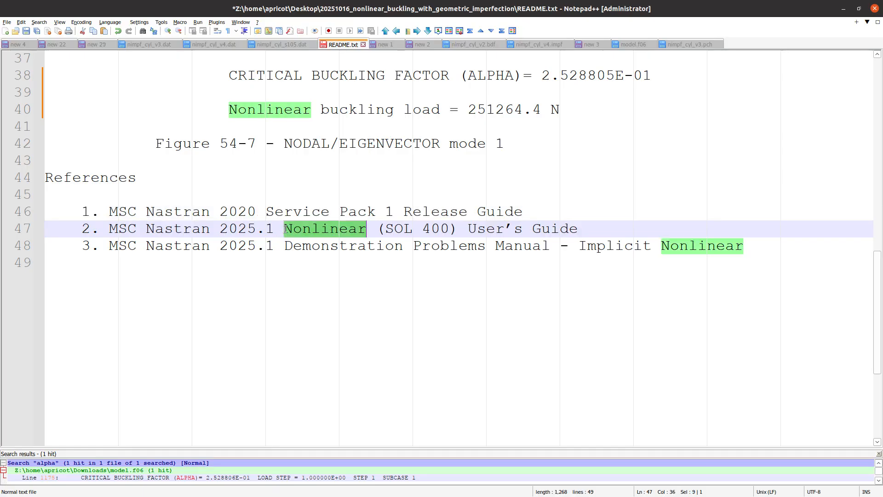
key("alt+Tab")
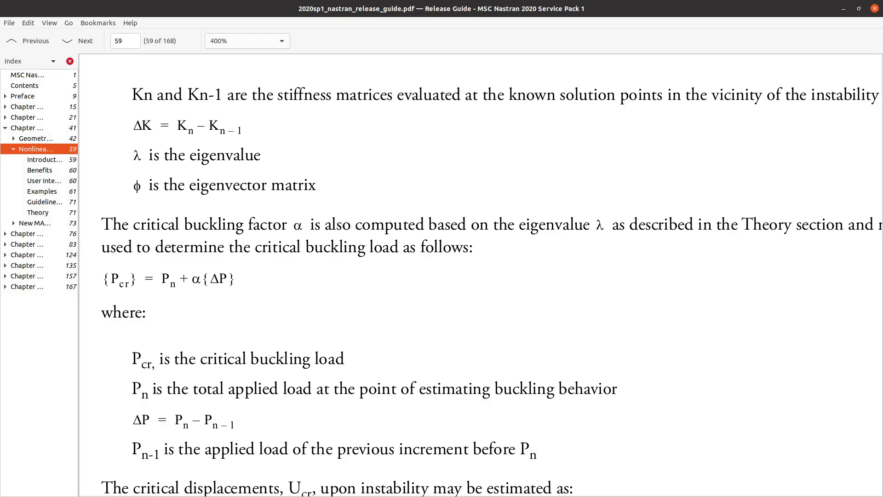
key("alt+Tab")
left_click(125, 323)
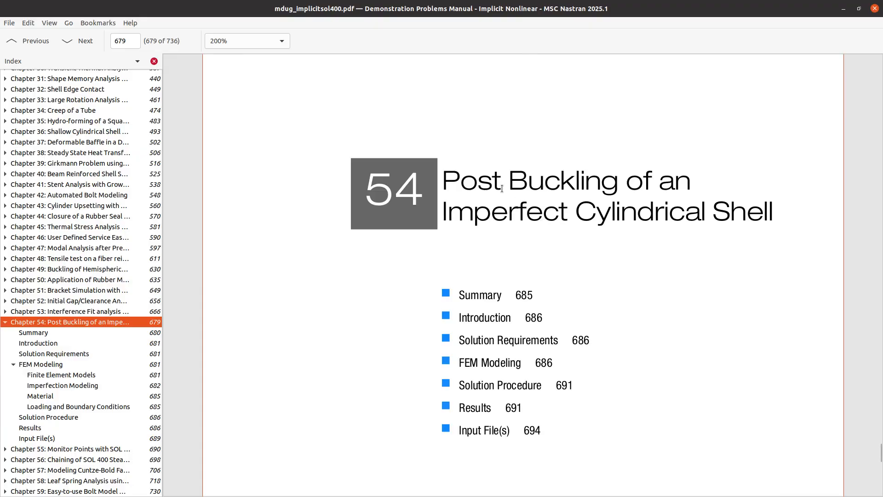
- Review the second and third reference lines in README.txt
key("alt+Tab")
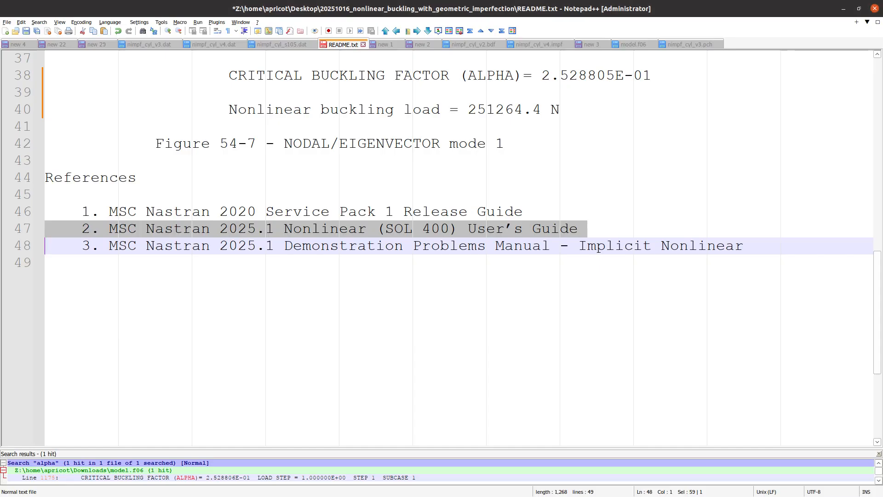
triple_click(290, 246)
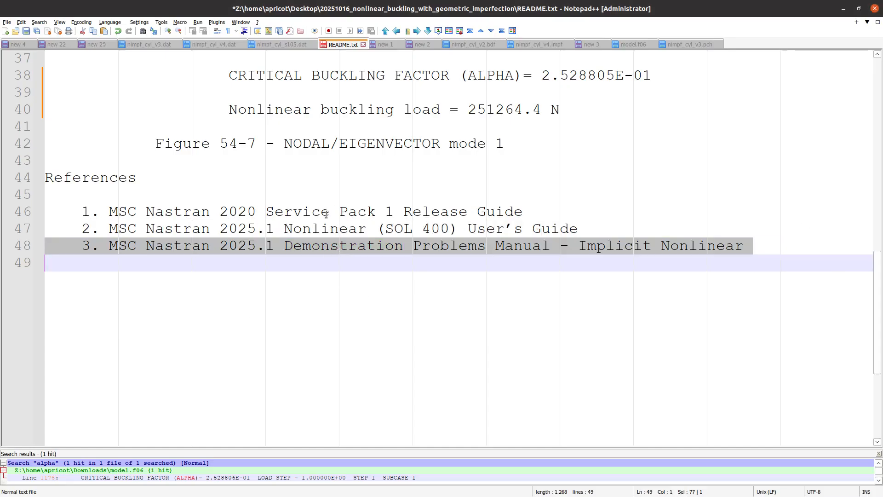
triple_click(326, 231)
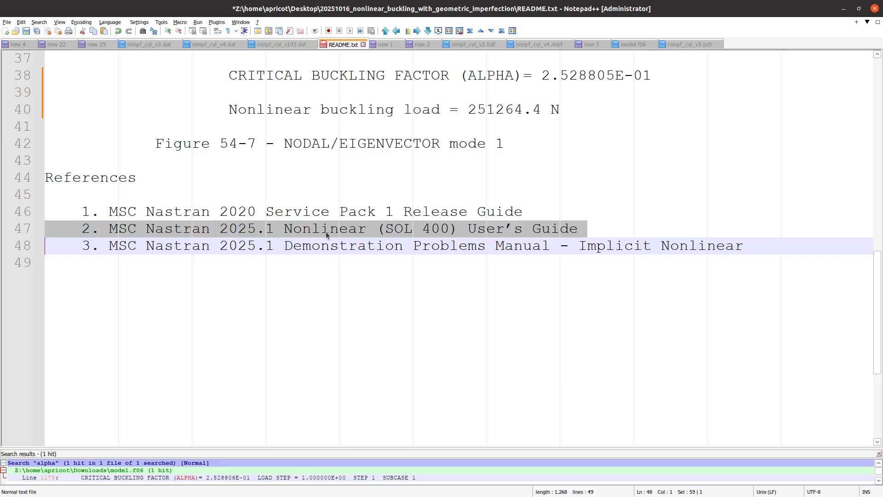
triple_click(355, 248)
left_click(301, 248)
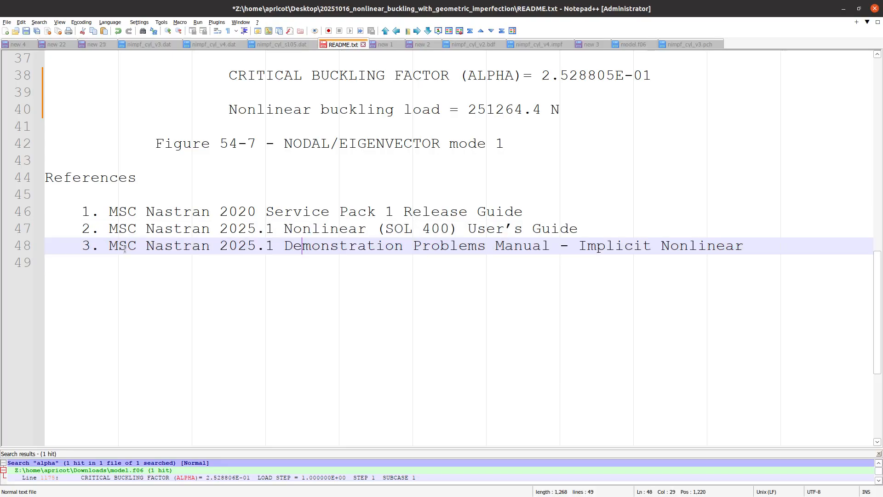
triple_click(343, 246)
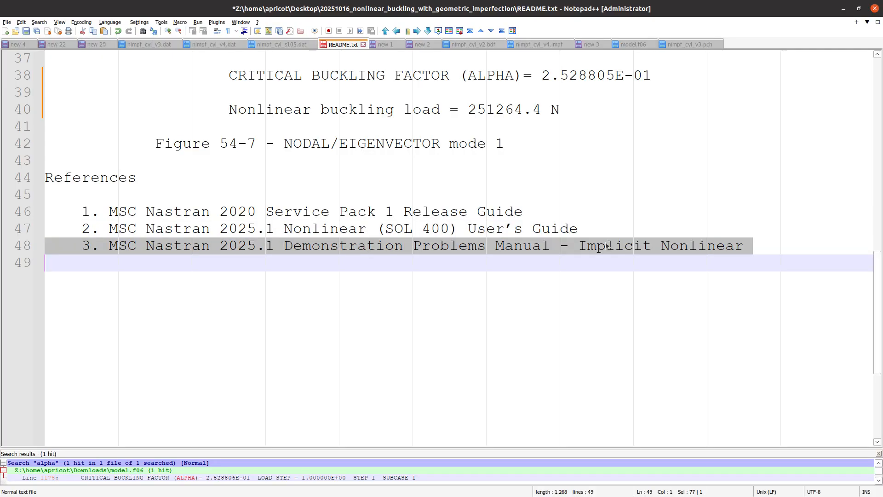
left_click(440, 248)
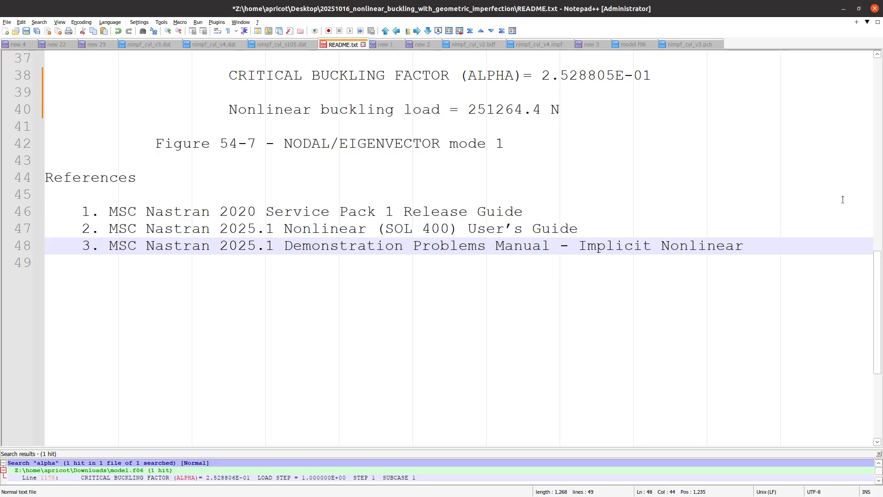
- Compare the Chapter 54 title with the reference entries, leaving them unchanged, and return to empty line 49
key("alt+Tab")
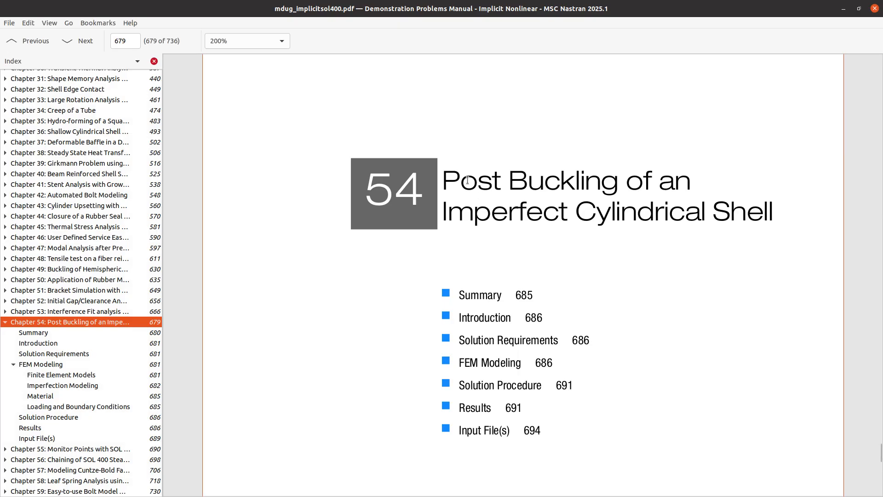
left_click_drag(460, 180, 682, 207)
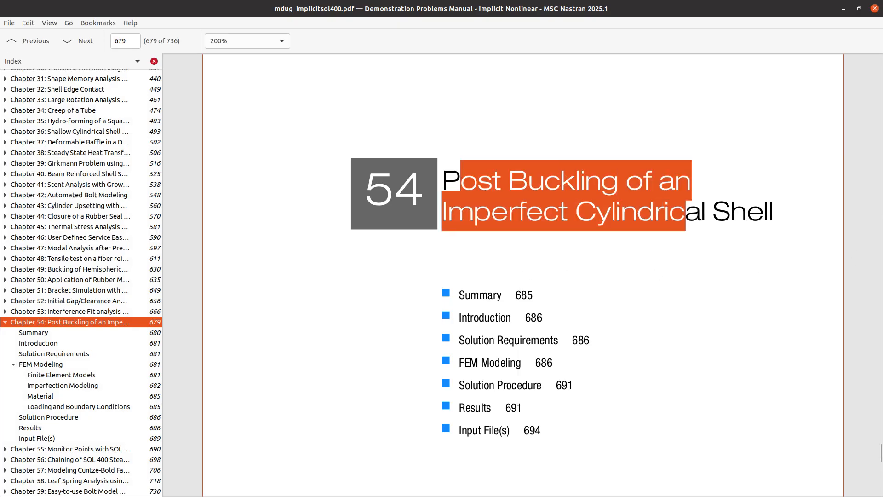
key("alt+Tab")
triple_click(268, 228)
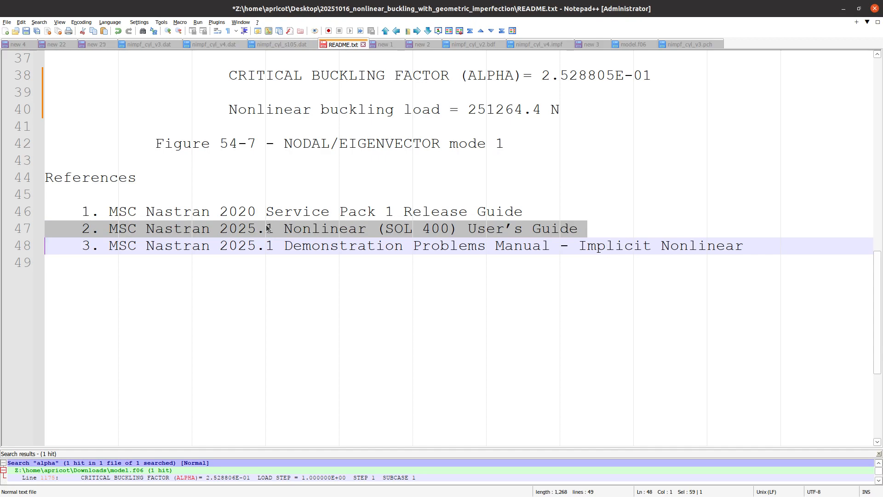
double_click(290, 235)
triple_click(286, 216)
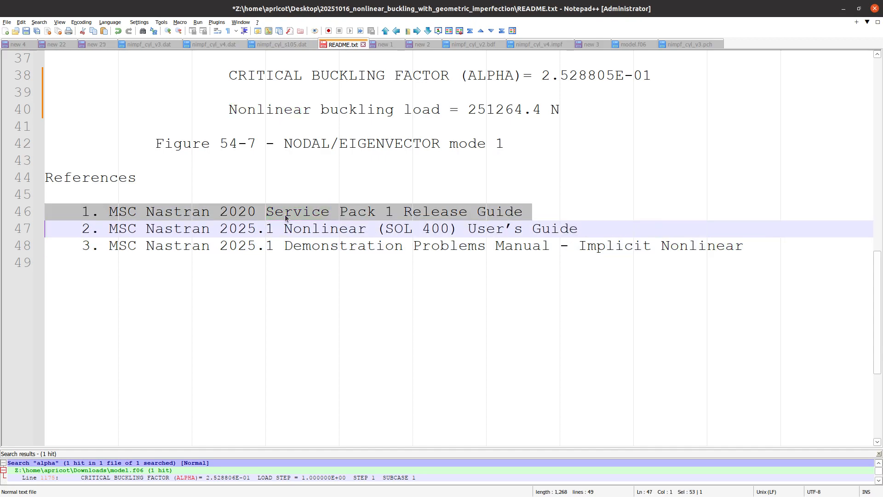
triple_click(325, 230)
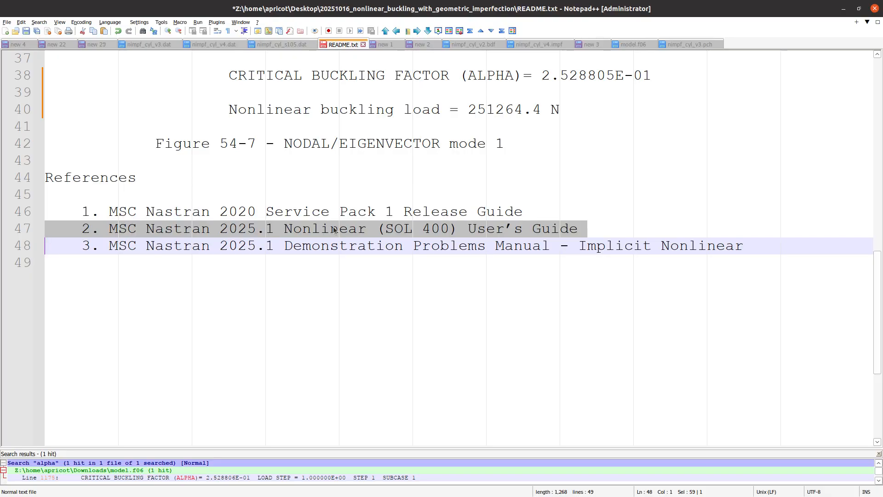
left_click(370, 307)
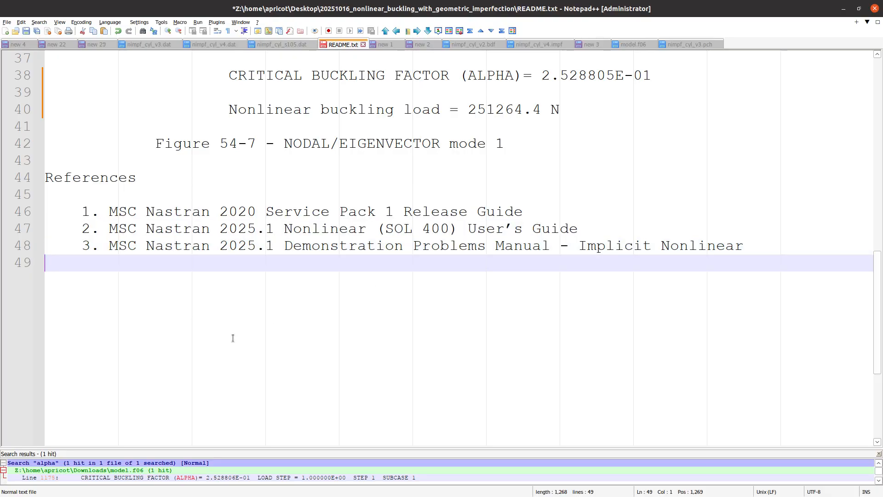
- Type the contact e-mail address on a new line below the references
key("Return")
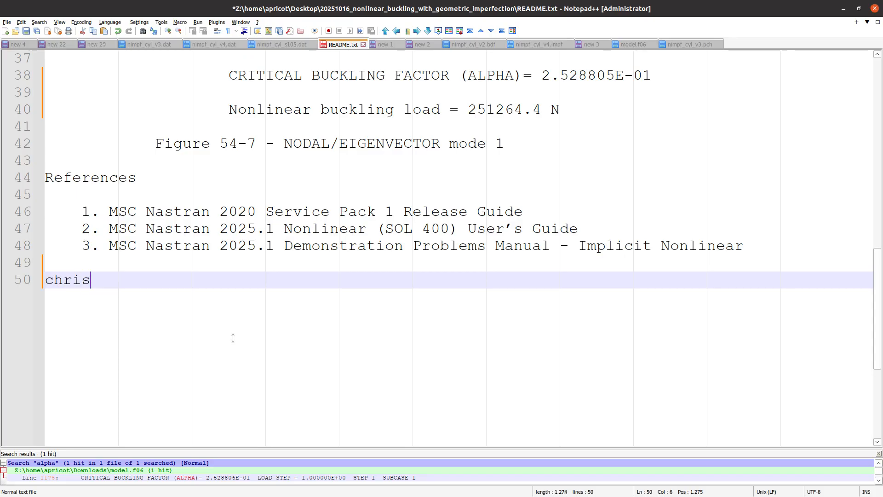
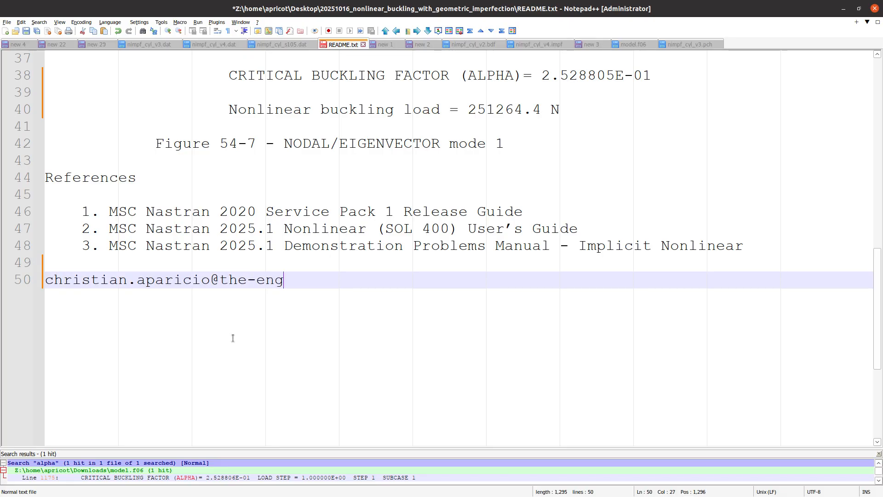
key("Return")
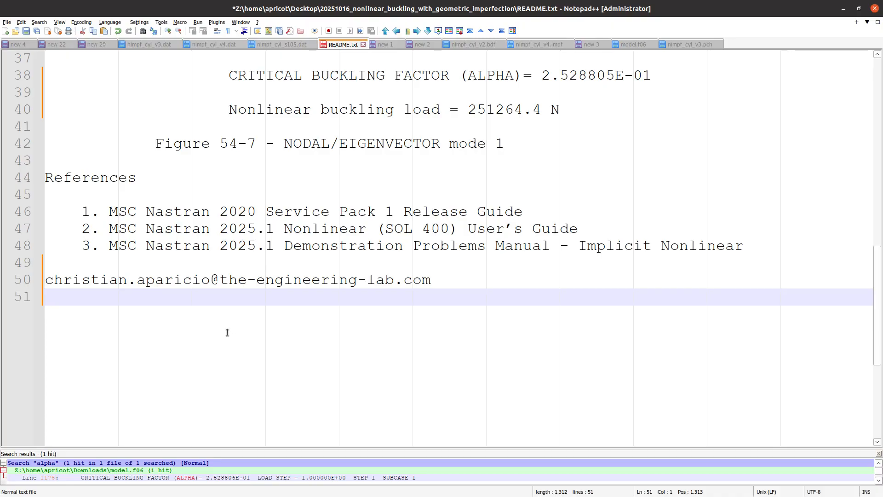
- Insert a 'questions?' line above the e-mail address and indent the address with a Tab
left_click(54, 273)
key("Home")
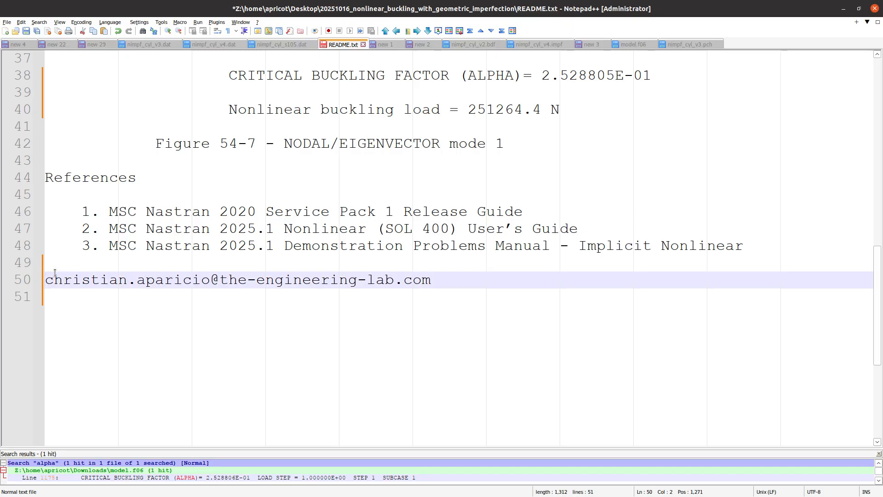
key("Return")
key("Up")
type("questions")
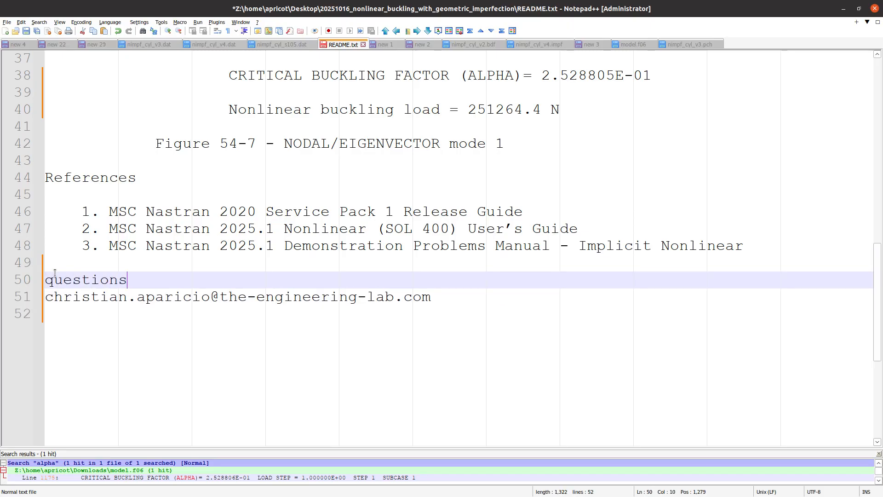
type("?")
key("Return")
key("Down")
key("Tab")
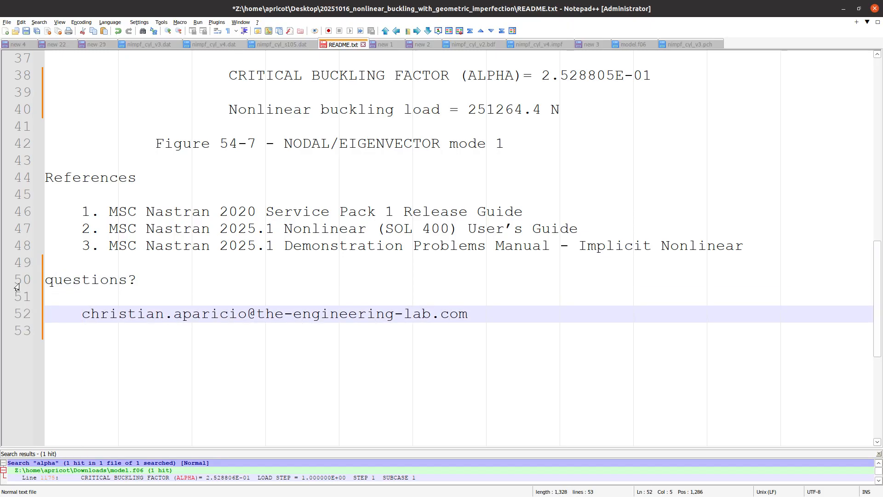
left_click(127, 372)
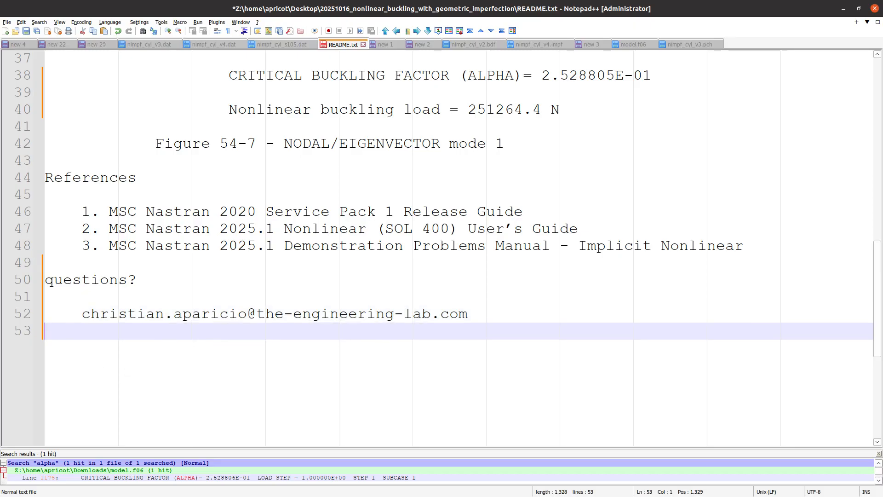